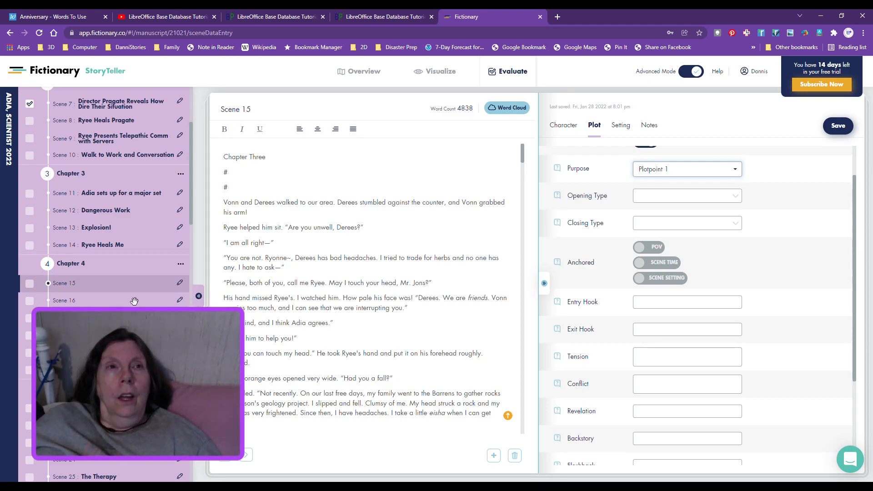
# - Open Scene 1, "Adia Thinks As She Walks", and examine its plot fields
pyautogui.scroll(1, 88, 142)
pyautogui.scroll(5, 88, 142)
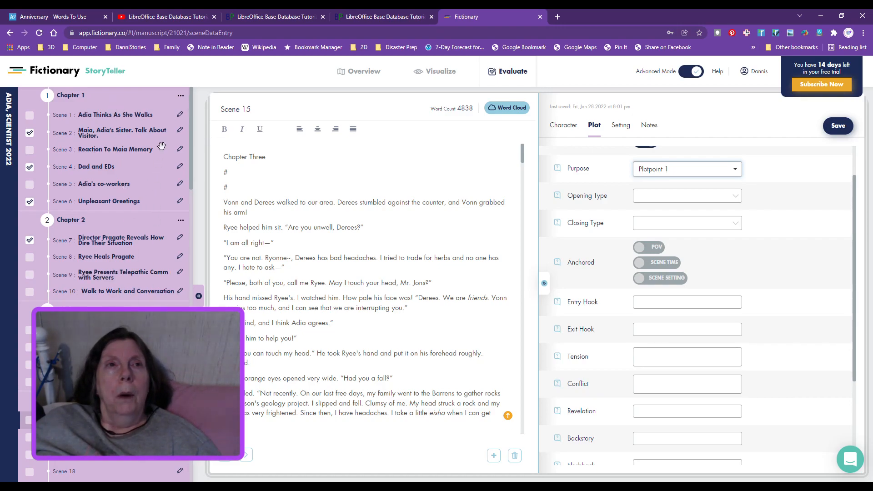
pyautogui.click(138, 117)
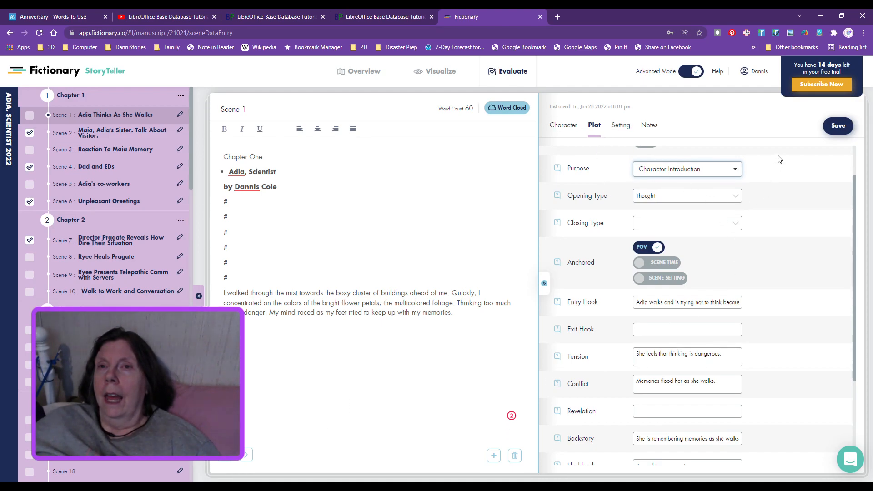
pyautogui.scroll(1, 776, 227)
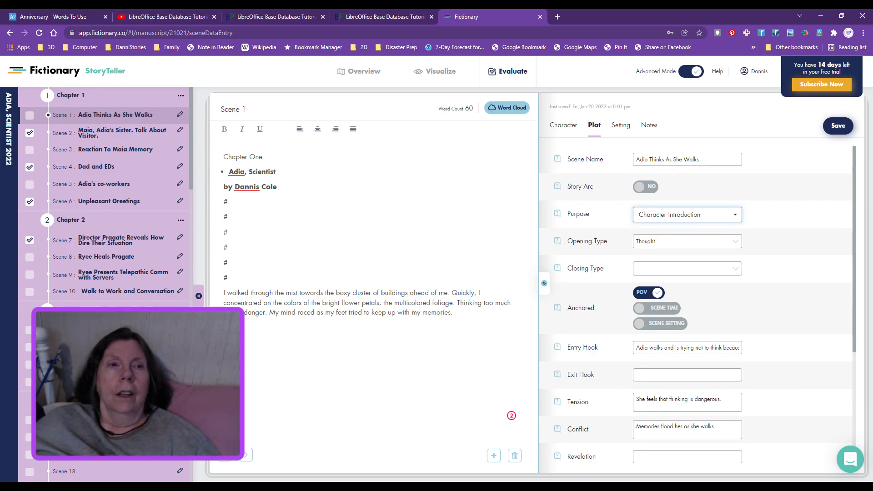
# - Look through the manuscript's chapter and scene list to see which scenes are still unnamed
pyautogui.scroll(-15, 104, 196)
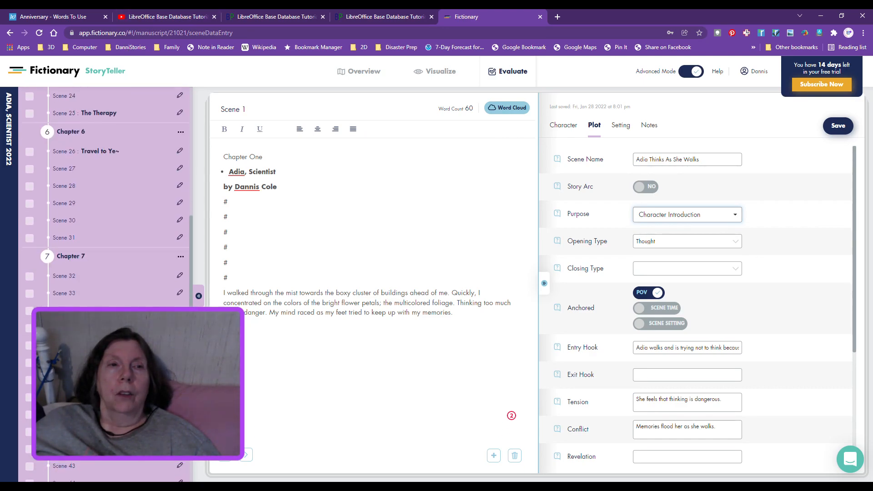
pyautogui.scroll(-10, 105, 195)
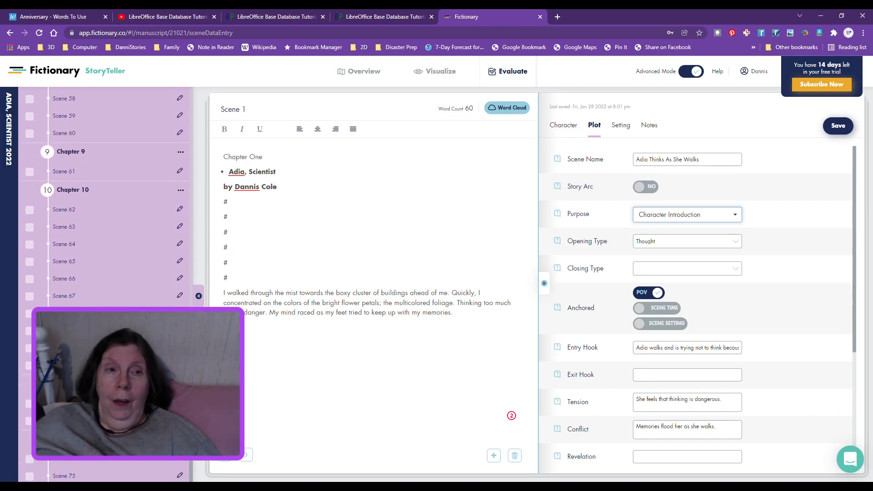
pyautogui.scroll(20, 105, 195)
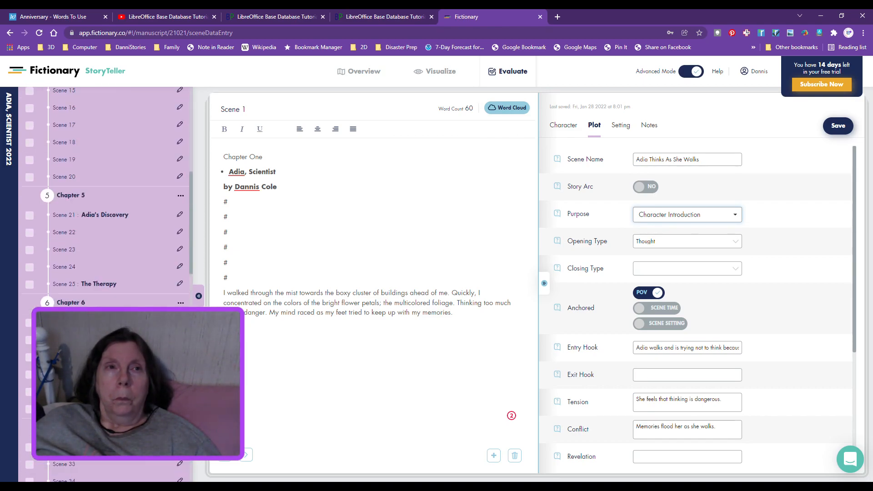
pyautogui.scroll(3, 104, 195)
pyautogui.scroll(-20, 104, 195)
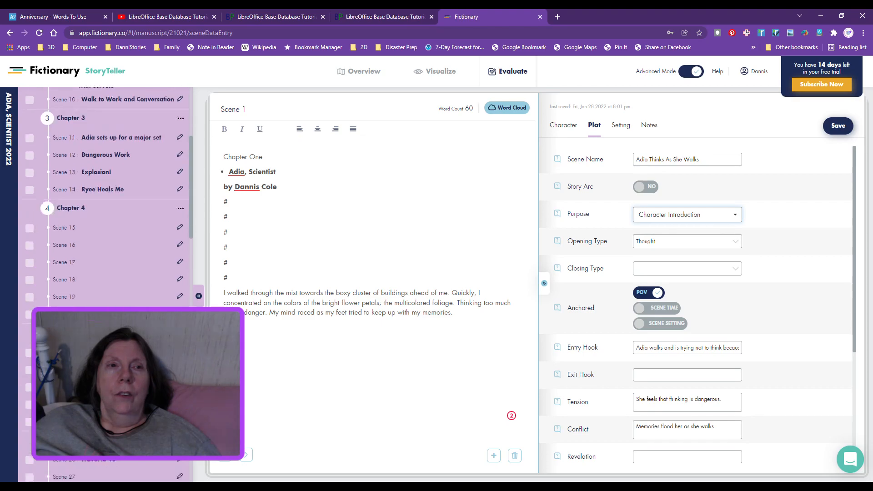
pyautogui.scroll(-6, 105, 196)
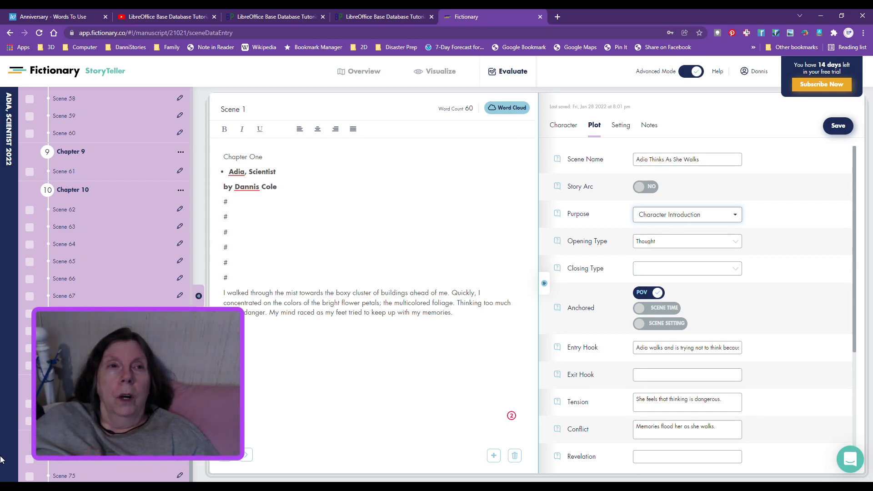
pyautogui.scroll(5, 122, 218)
pyautogui.scroll(20, 125, 239)
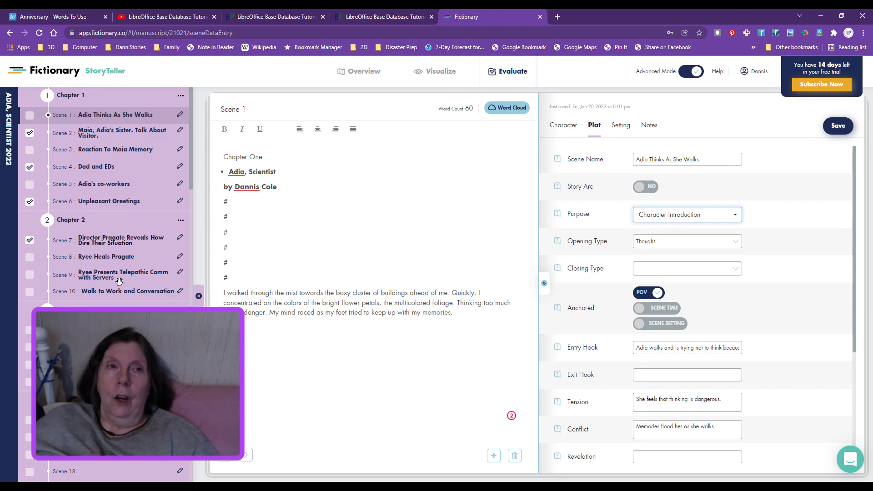
# - In Scene 15, cut everything from the *** break before "Let me introduce you to my coworkers" to the end of the scene
pyautogui.scroll(-5, 125, 238)
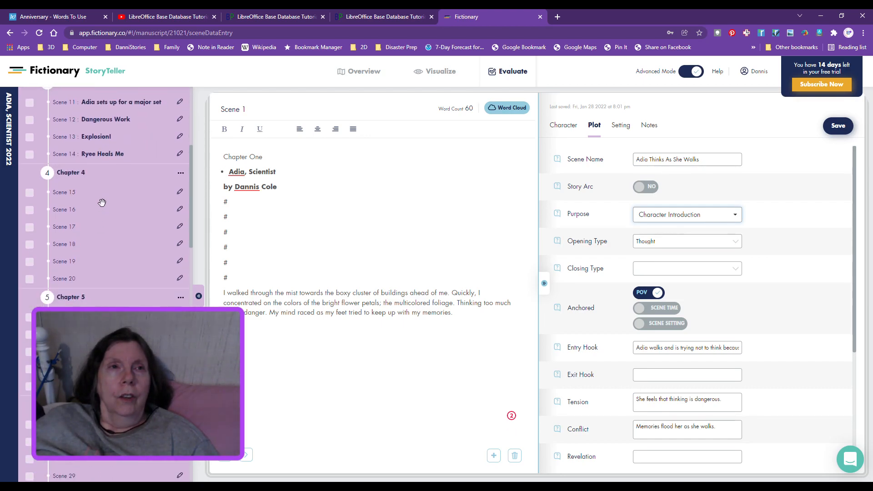
pyautogui.click(78, 194)
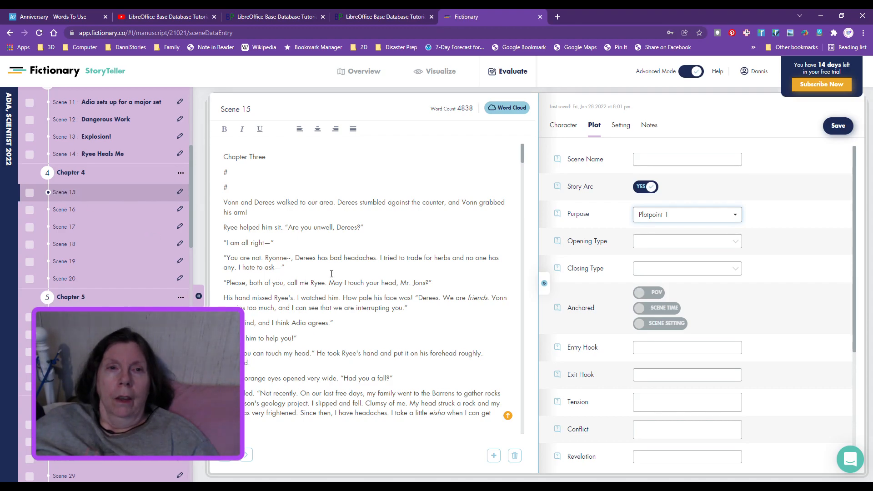
pyautogui.scroll(-10, 339, 285)
pyautogui.scroll(-10, 339, 285)
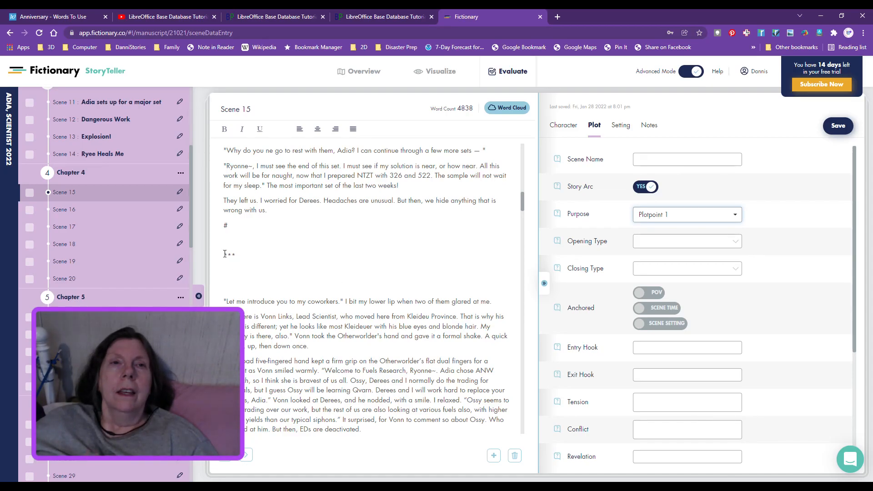
pyautogui.moveTo(225, 254); pyautogui.dragTo(517, 428)
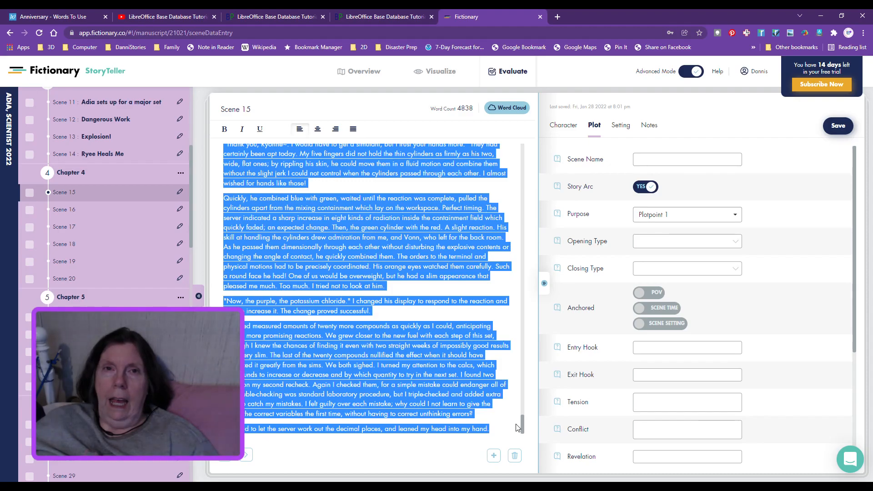
pyautogui.hotkey('ctrl', 'x')
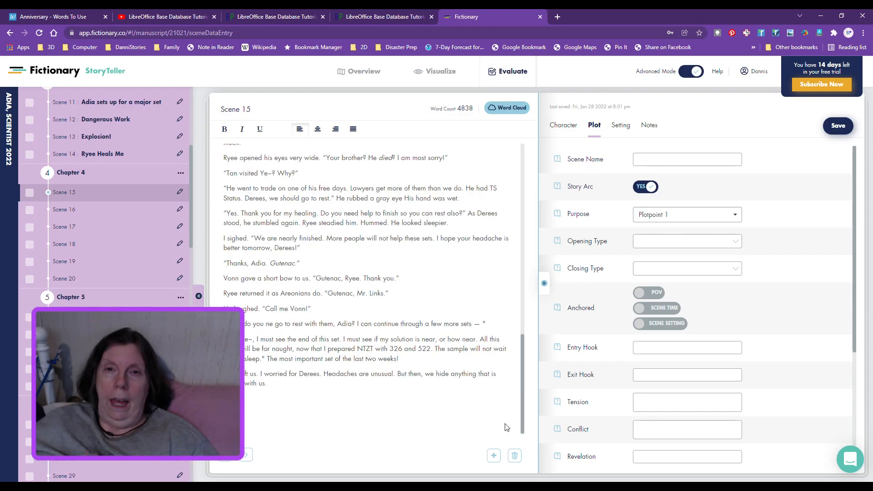
# - Add a new scene at the end of Chapter 4 and paste the text cut from Scene 15 into it
pyautogui.click(493, 456)
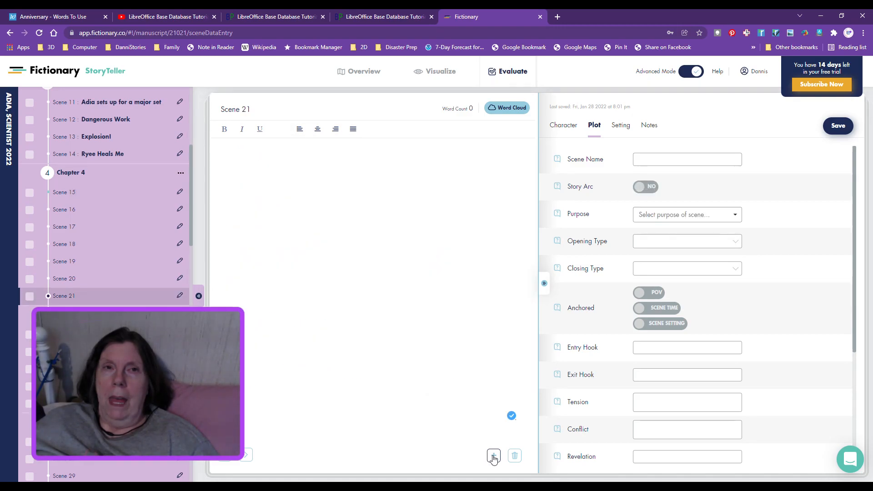
pyautogui.click(280, 164)
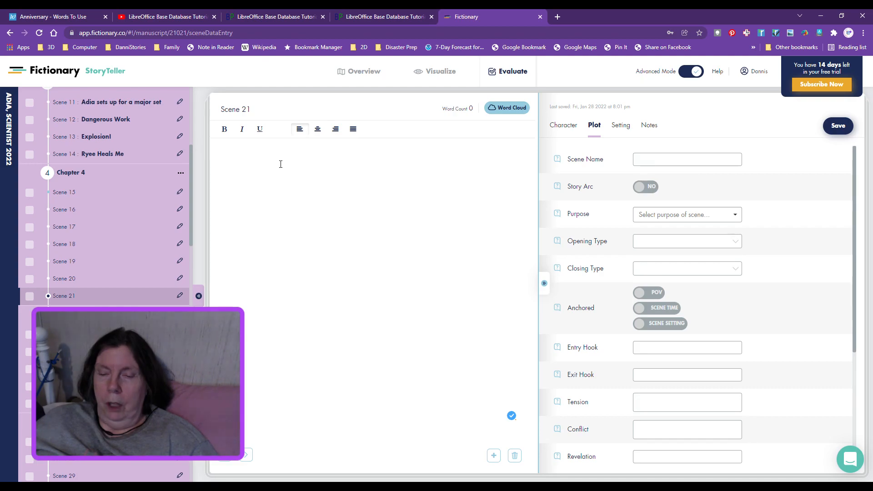
pyautogui.hotkey('ctrl', 'v')
# - Remove the # separator ahead of the paragraph "Oh, I think the opposite is true" in Scene 21
pyautogui.scroll(-5, 345, 306)
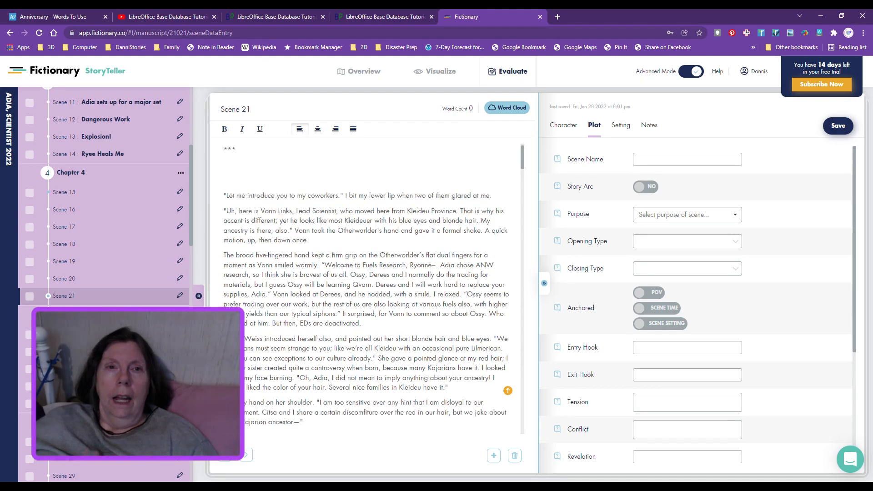
pyautogui.scroll(-10, 344, 306)
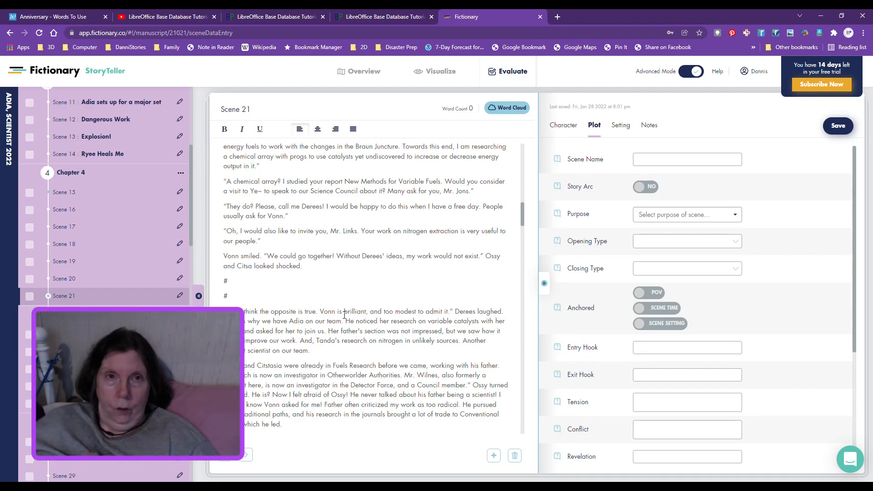
pyautogui.scroll(-5, 344, 315)
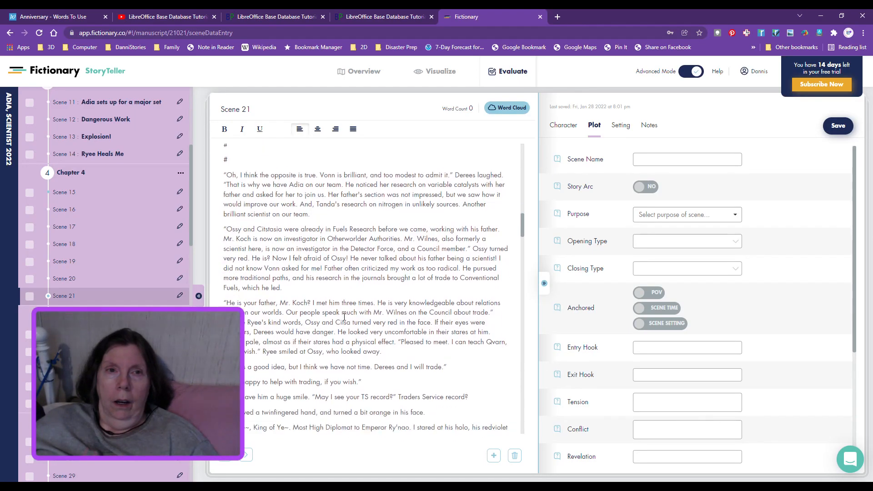
pyautogui.scroll(-10, 344, 320)
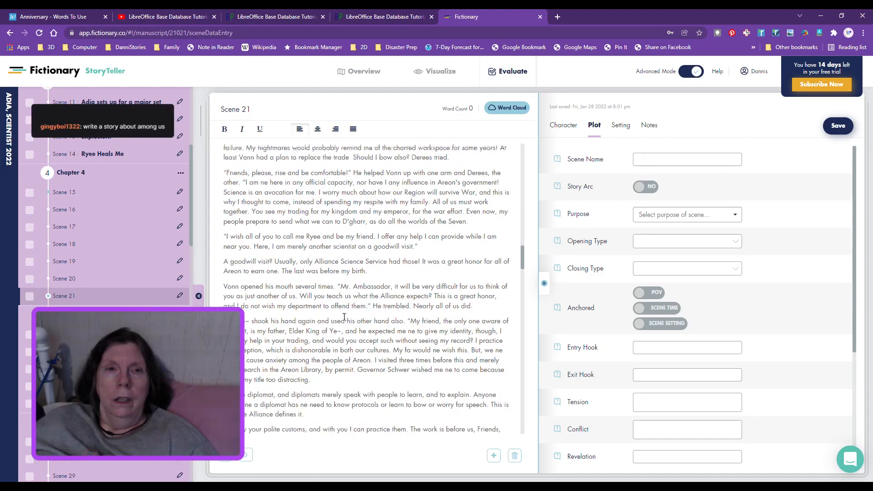
pyautogui.scroll(-10, 344, 317)
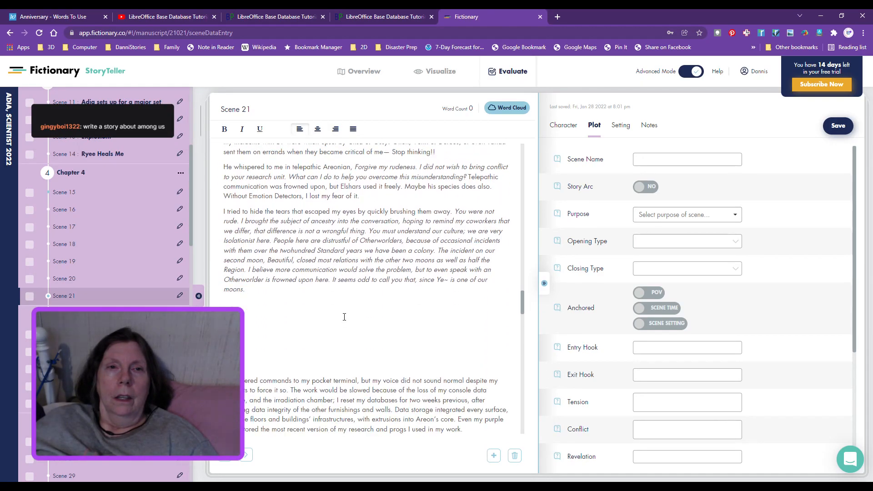
pyautogui.scroll(5, 344, 317)
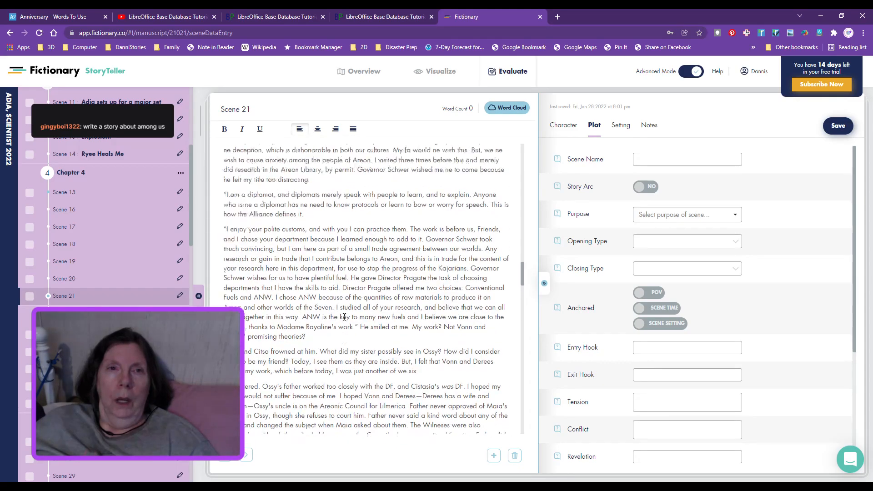
pyautogui.scroll(1, 344, 317)
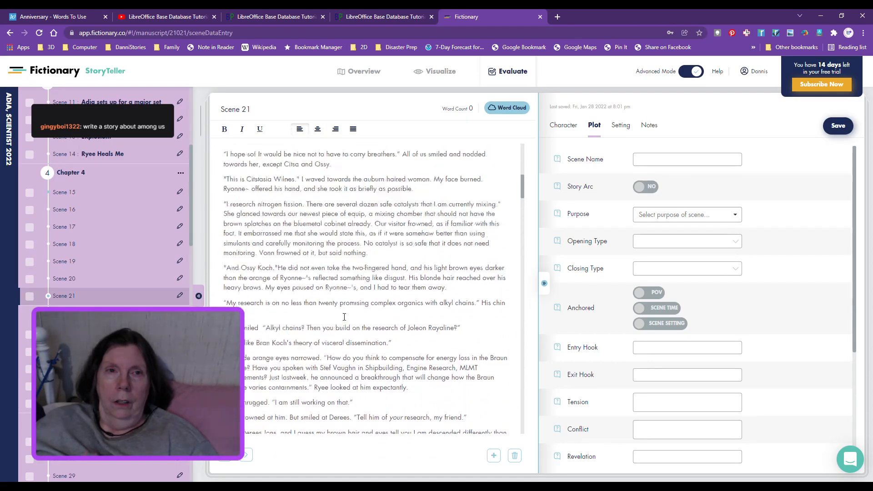
pyautogui.scroll(-10, 344, 317)
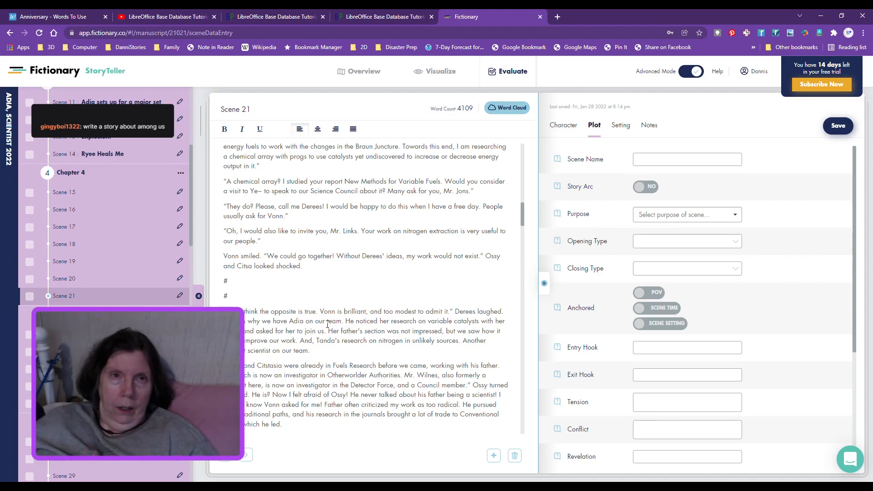
pyautogui.click(251, 300)
pyautogui.press('BackSpace')
pyautogui.press('BackSpace')
# - Cut the rest of Scene 21's text from the break after the italic telepathic reply to the end
pyautogui.scroll(-7, 264, 313)
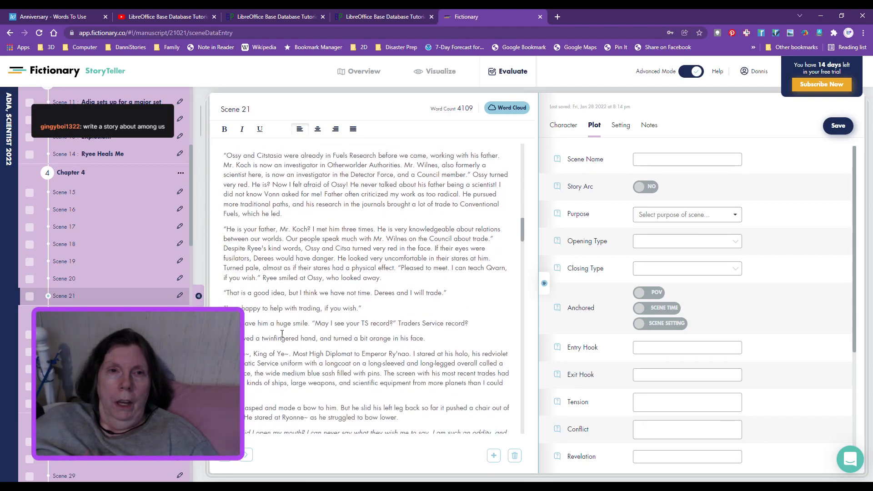
pyautogui.scroll(-10, 282, 334)
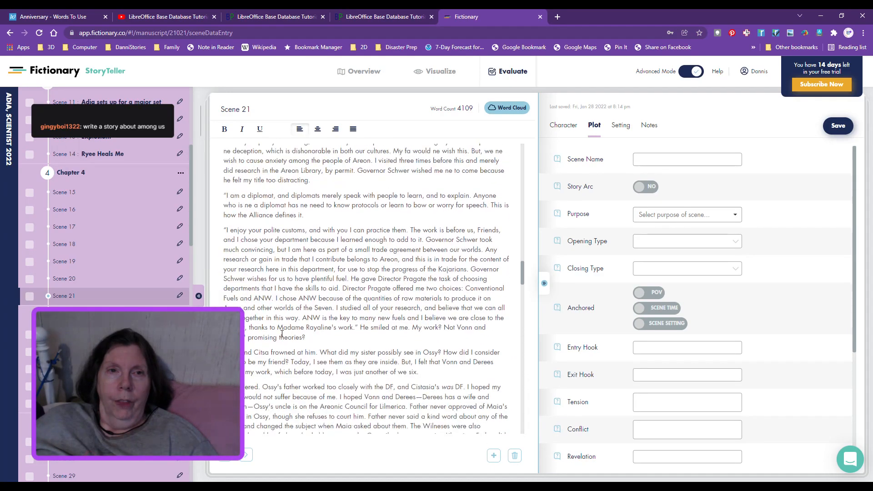
pyautogui.scroll(-6, 282, 334)
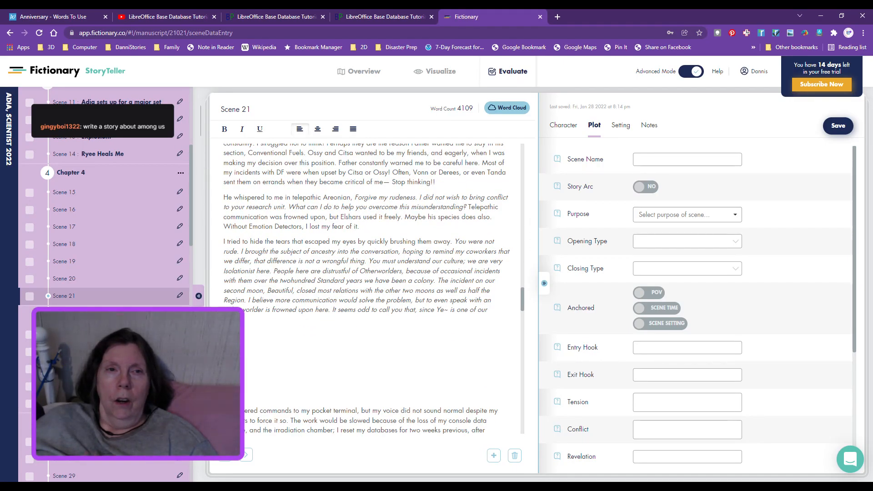
pyautogui.hotkey('ctrl', 'a')
pyautogui.scroll(-5, 373, 291)
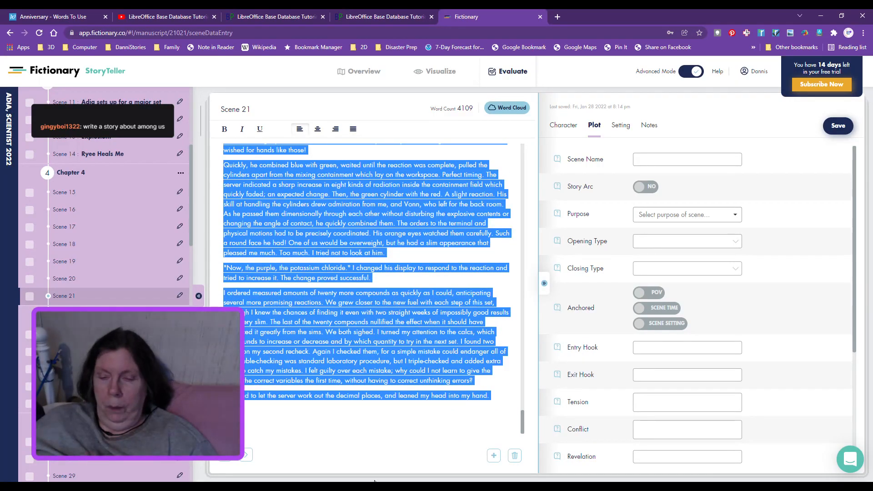
pyautogui.hotkey('ctrl', 'x')
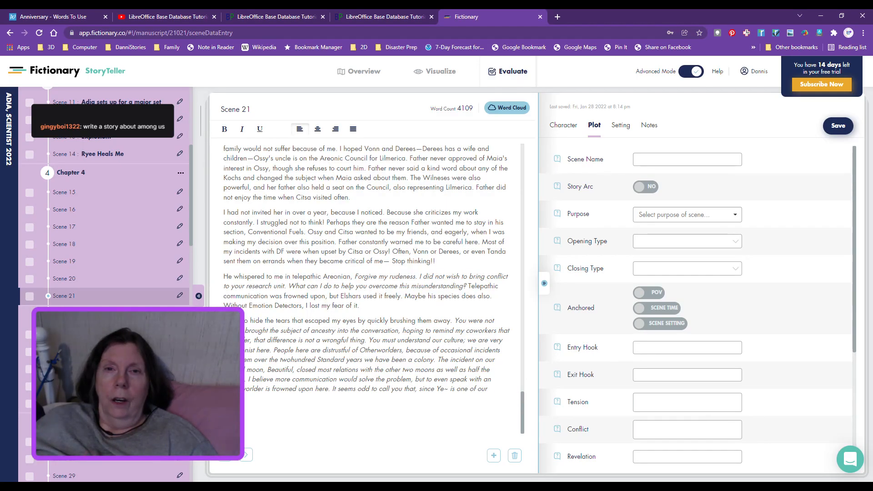
pyautogui.click(495, 456)
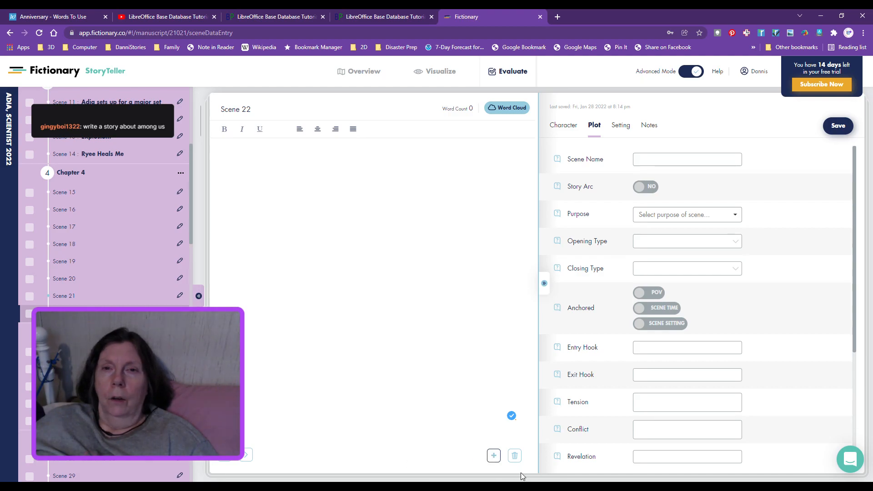
pyautogui.click(316, 326)
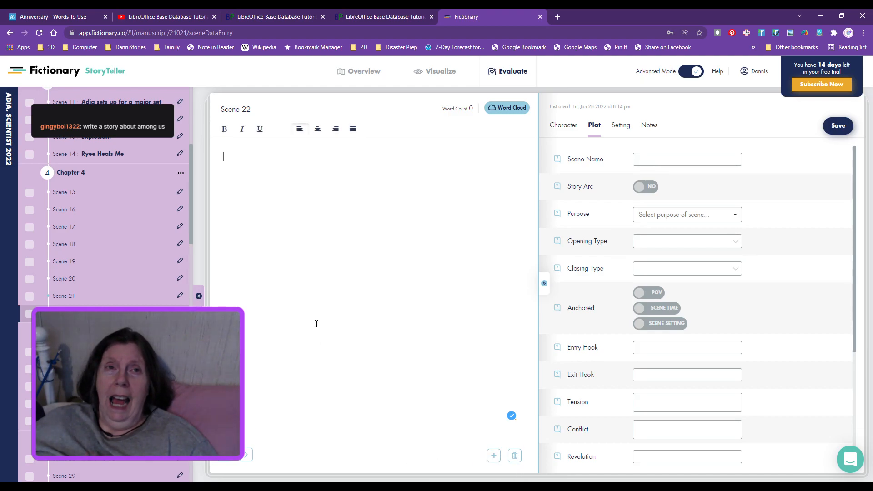
pyautogui.click(515, 457)
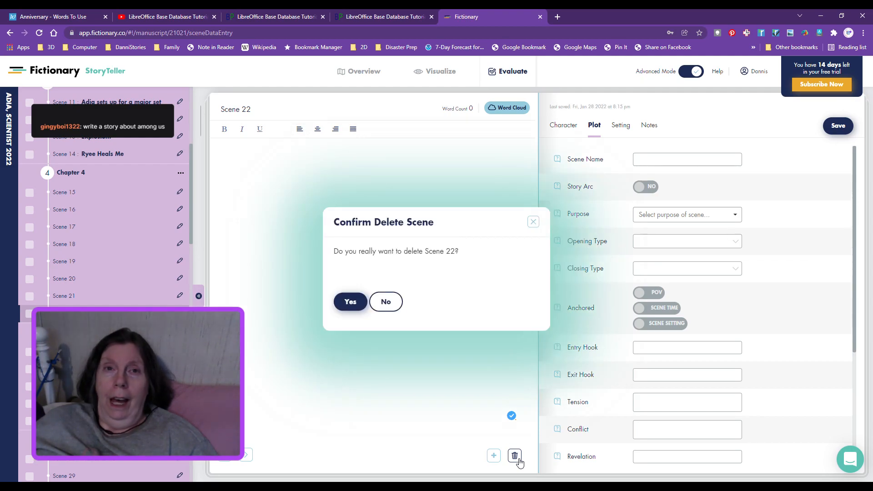
pyautogui.click(349, 305)
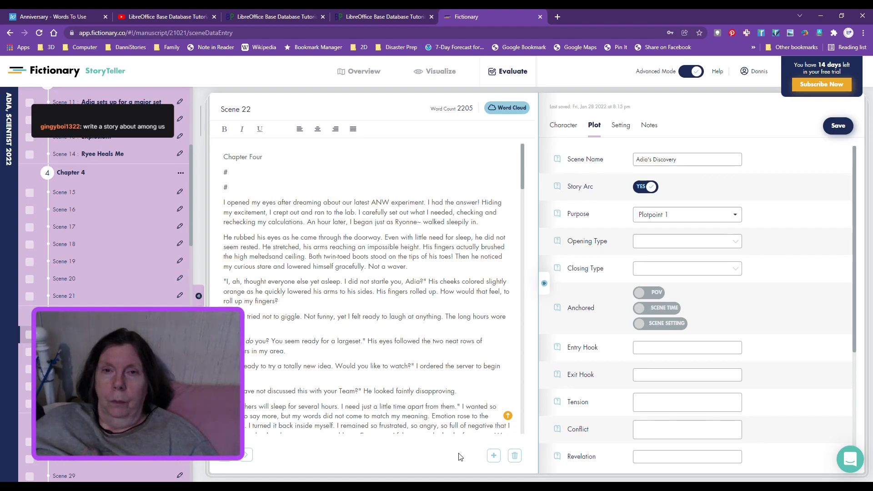
# - Add a new scene at the end of Chapter 5 and paste the text cut from Scene 21 into it
pyautogui.click(496, 458)
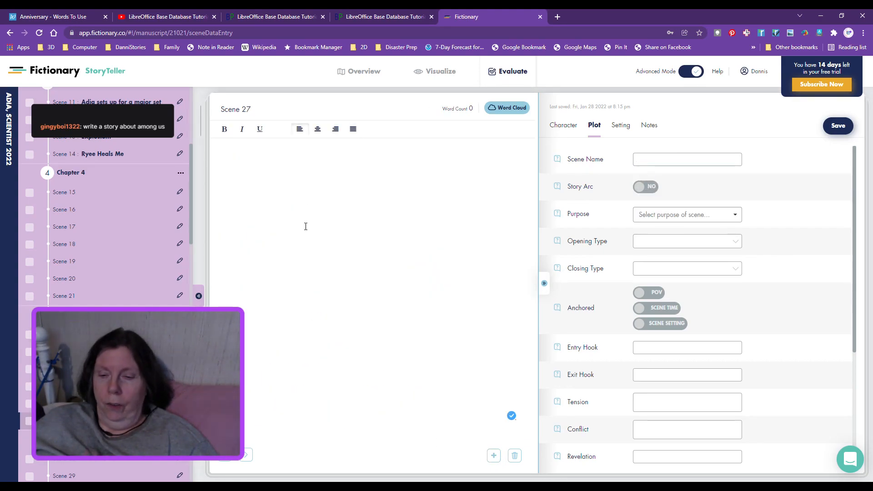
pyautogui.hotkey('ctrl', 'v')
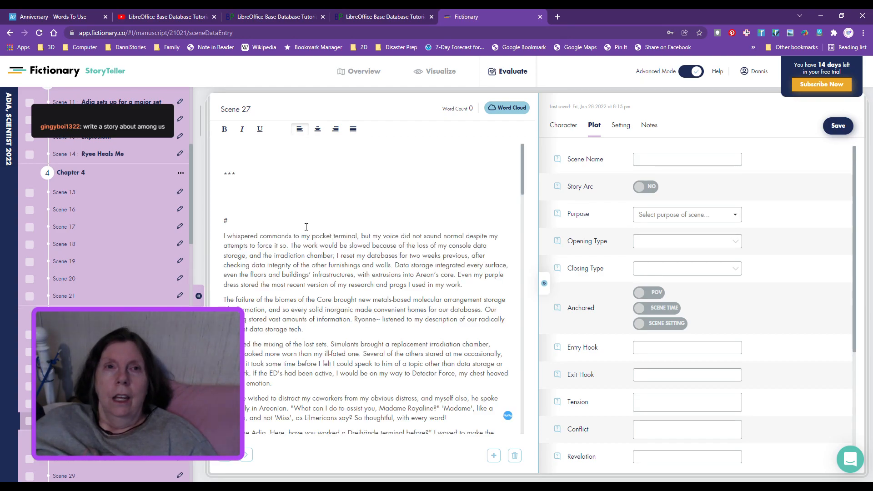
# - Cut Scene 27's text from the * * * break before "My hands were not steady" to the end
pyautogui.scroll(-5, 341, 322)
pyautogui.scroll(-10, 341, 322)
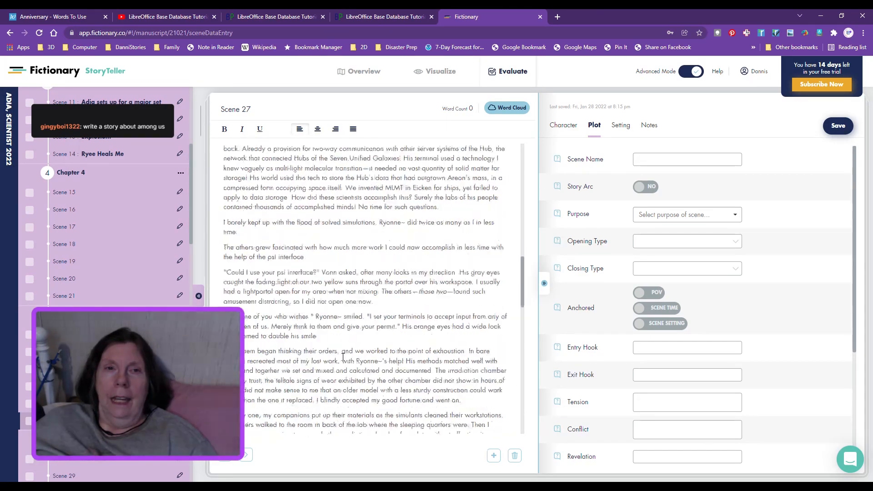
pyautogui.scroll(5, 344, 362)
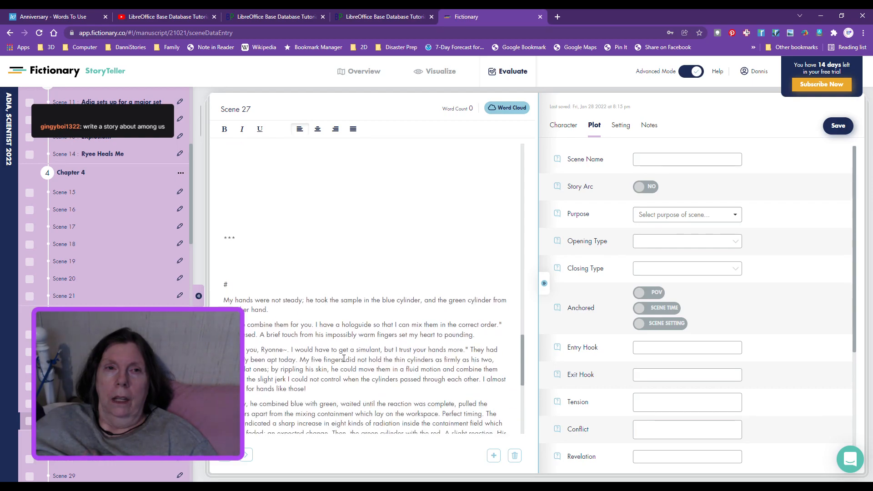
pyautogui.moveTo(224, 237); pyautogui.dragTo(403, 470)
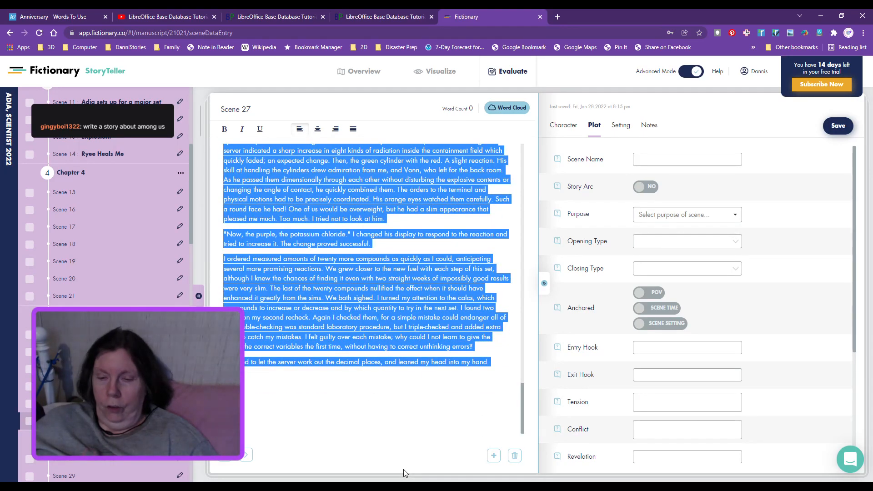
pyautogui.press('Delete')
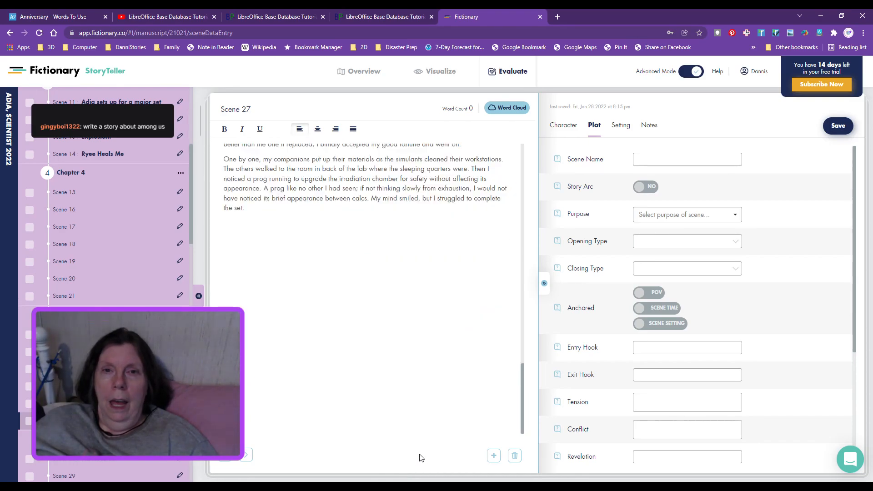
# - Add a new scene after Scene 27 and paste the text cut from Scene 27 into it
pyautogui.click(492, 455)
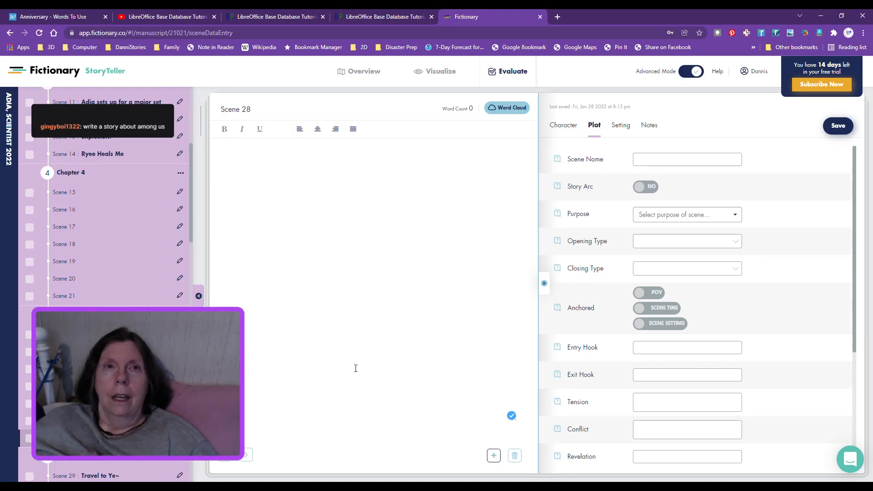
pyautogui.click(349, 316)
pyautogui.hotkey('ctrl', 'v')
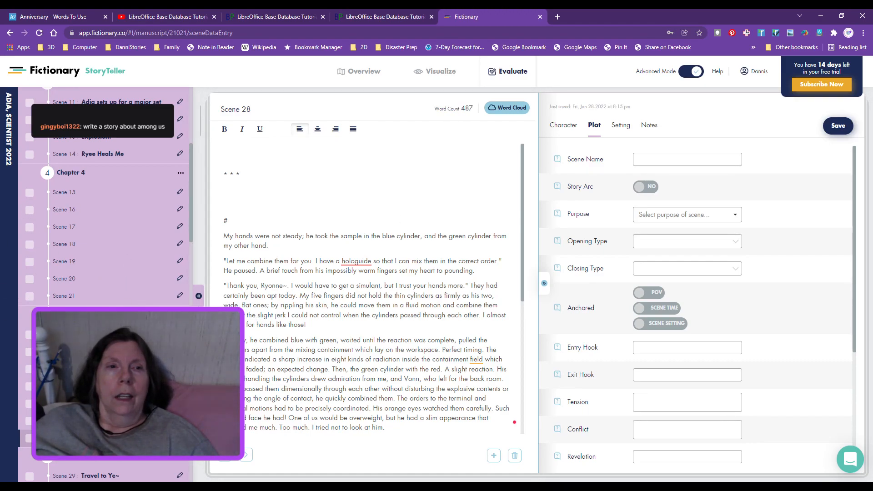
# - Insert a "* * *" break line above the first paragraph of Scene 25, "Many holos came from other departments"
pyautogui.click(64, 421)
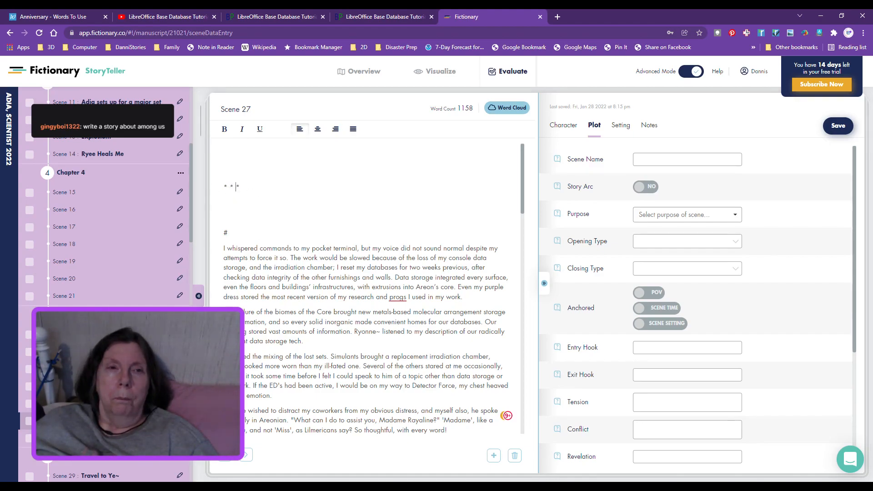
pyautogui.click(97, 404)
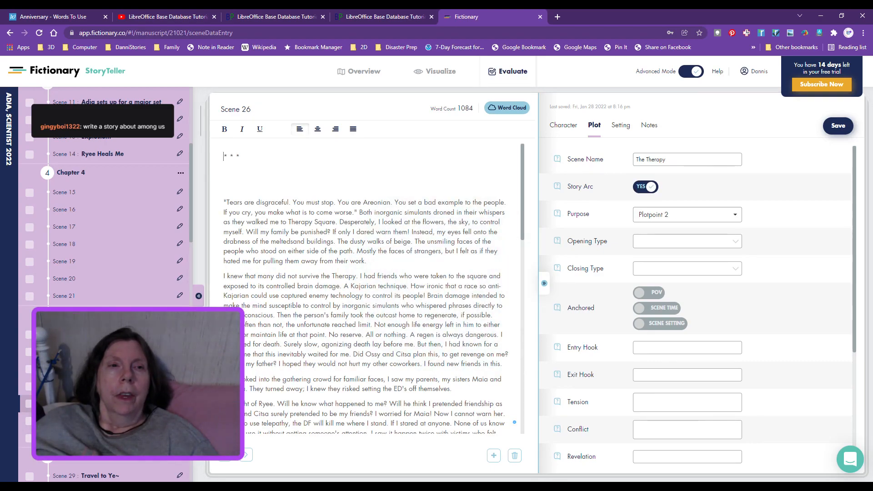
pyautogui.click(96, 387)
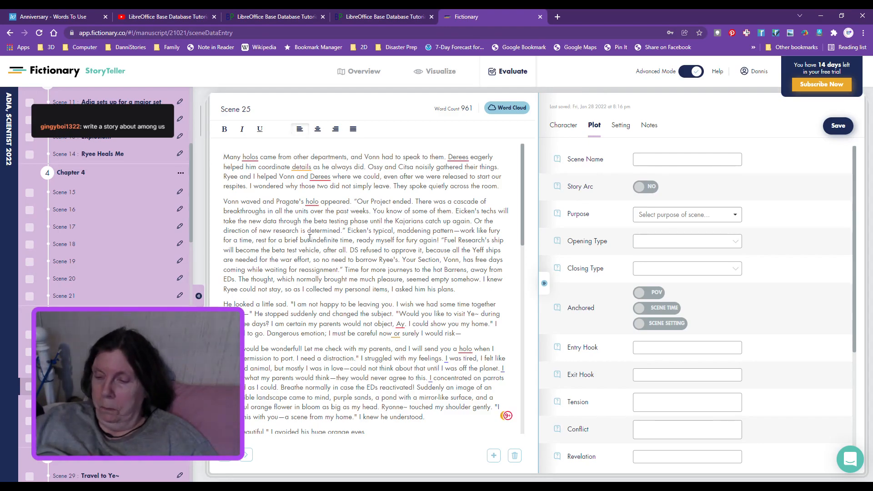
pyautogui.press('Return')
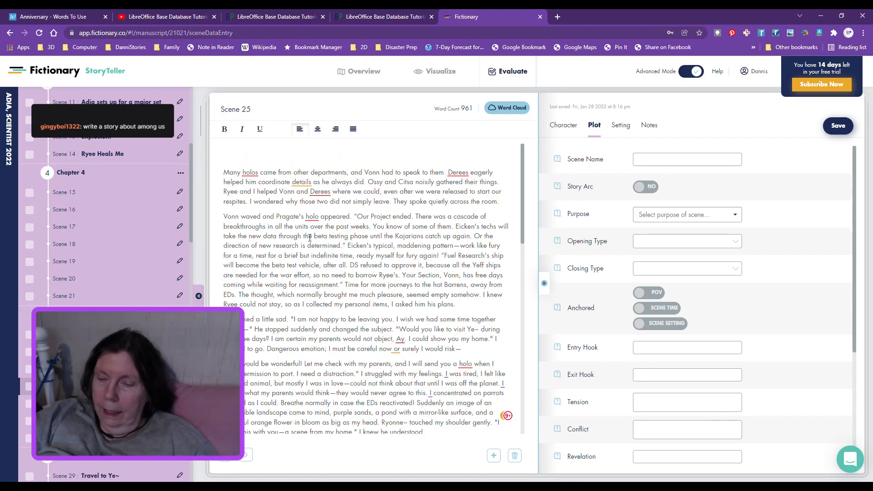
pyautogui.write('* * *')
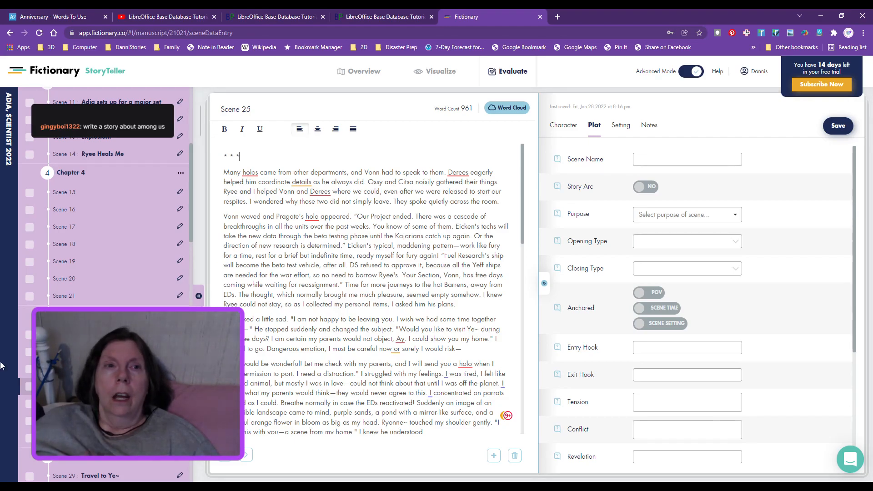
pyautogui.scroll(5, 131, 288)
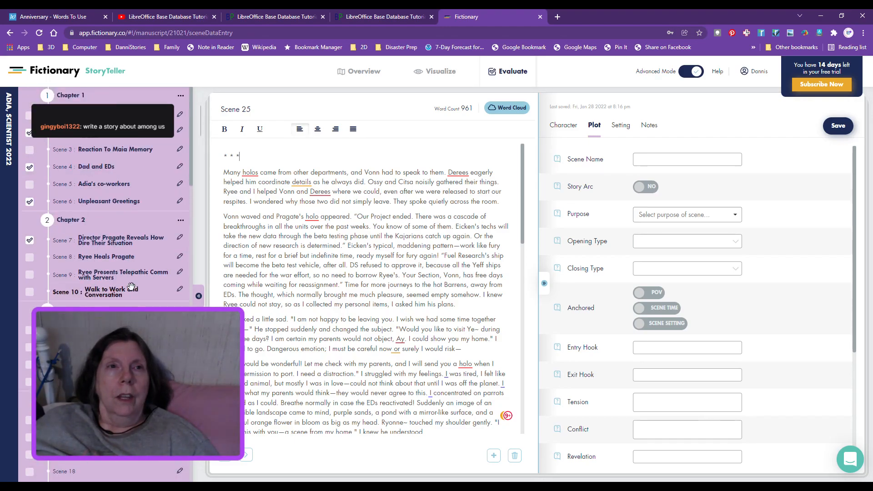
pyautogui.scroll(-10, 132, 287)
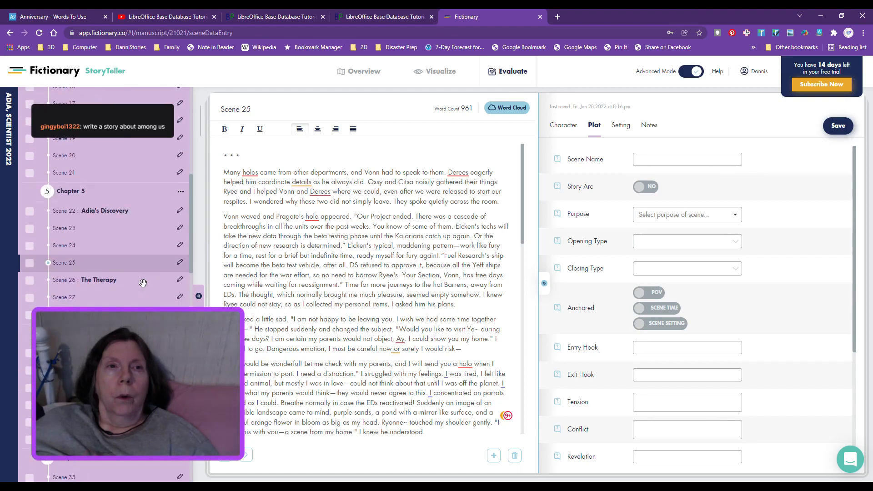
pyautogui.scroll(3, 140, 296)
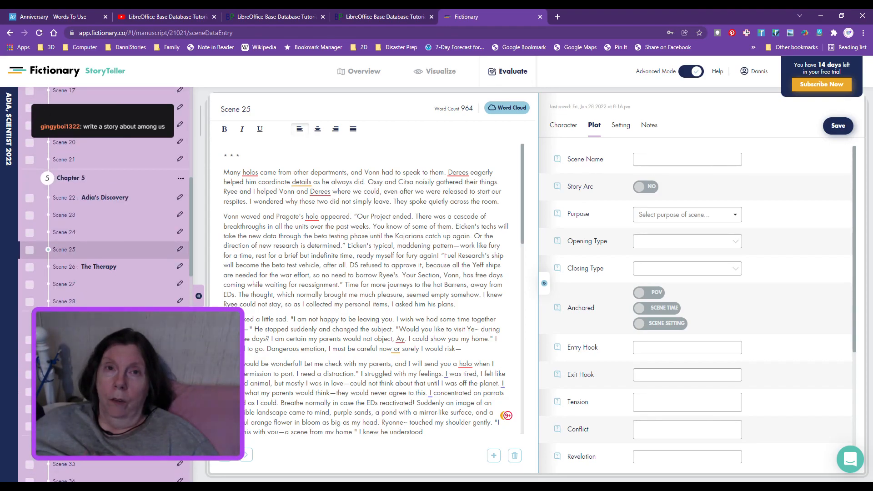
pyautogui.scroll(-12, 105, 205)
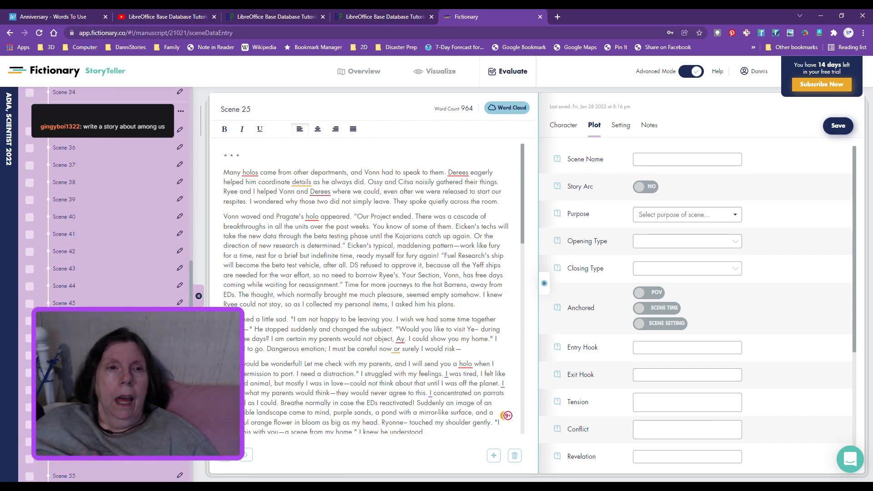
pyautogui.scroll(6, 104, 205)
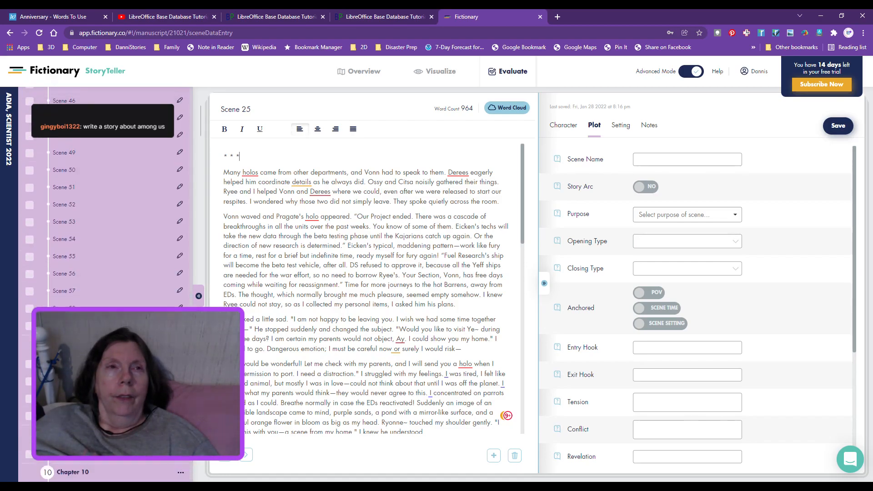
pyautogui.scroll(14, 105, 205)
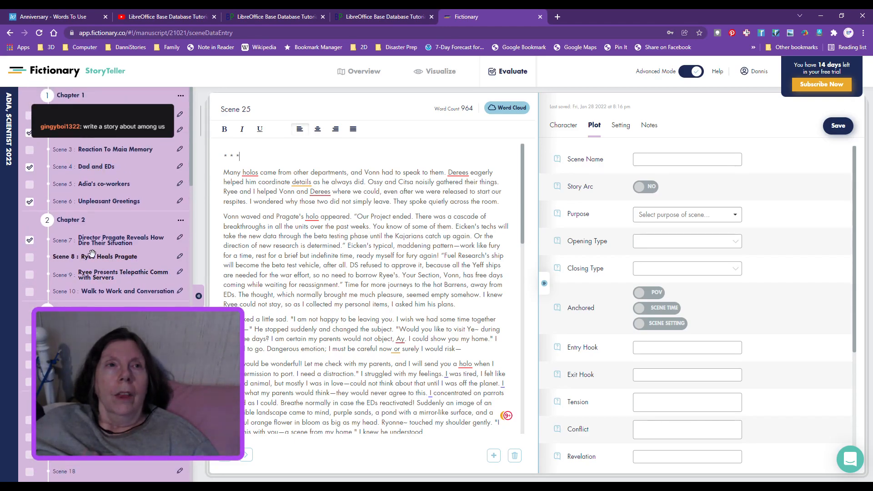
# - Review the manuscript's Story Arc, Word Count per Scene, Scenes per Chapter, Story Map and Your Progress reports, ending back on Story Arc
pyautogui.click(345, 78)
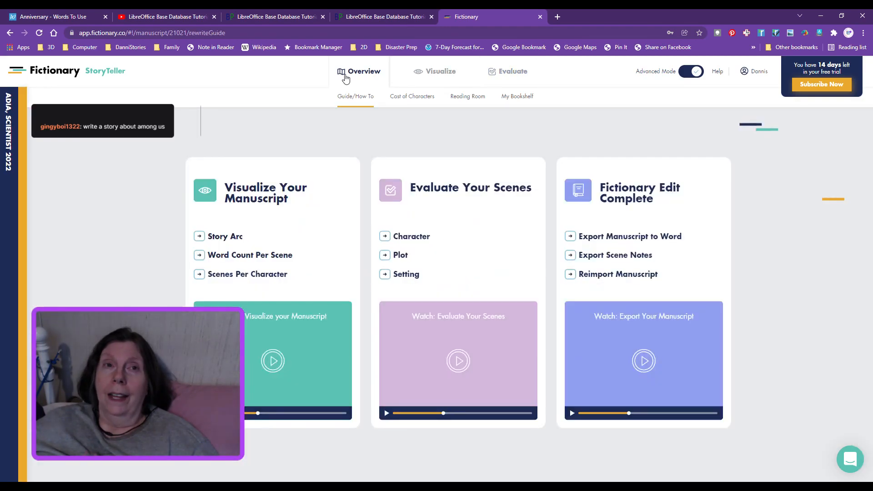
pyautogui.click(224, 237)
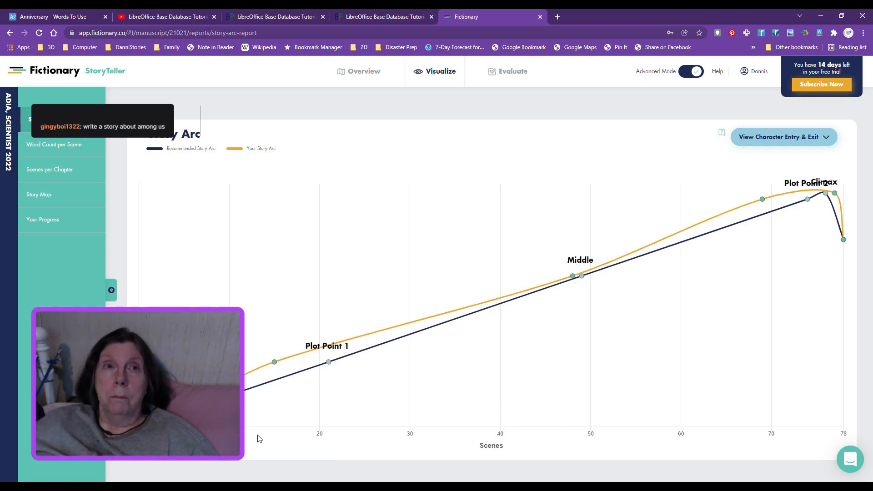
pyautogui.click(70, 144)
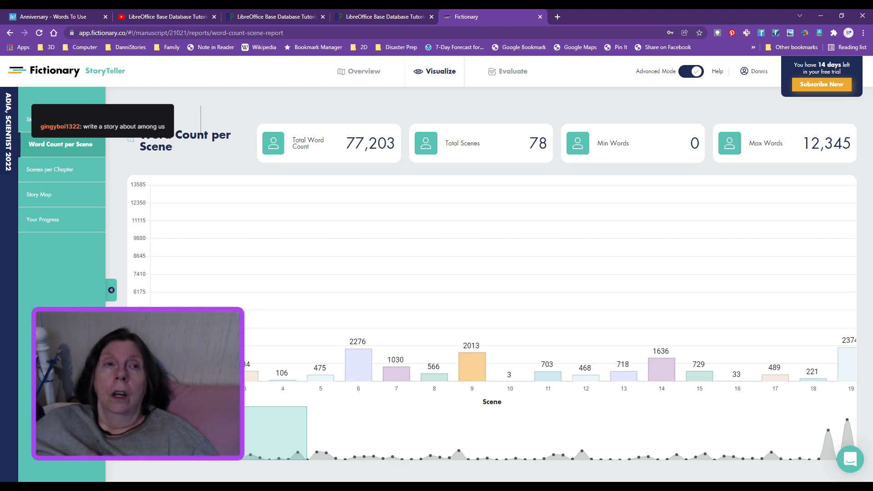
pyautogui.click(42, 176)
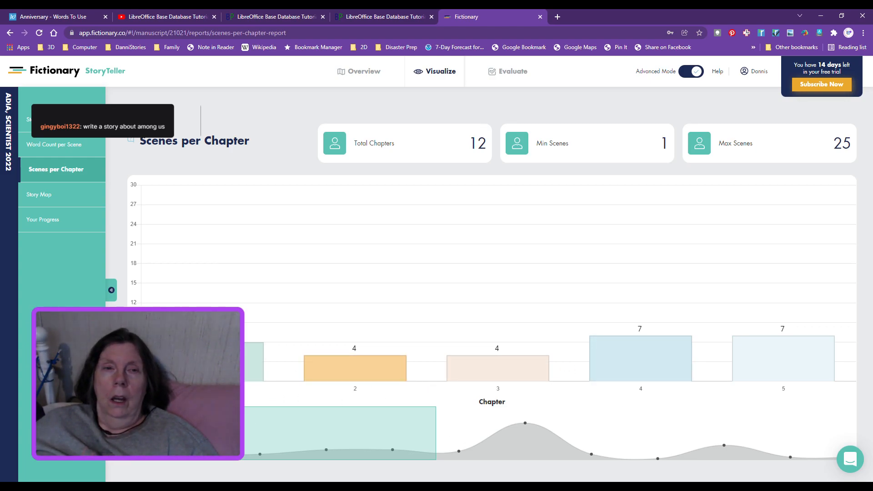
pyautogui.click(40, 200)
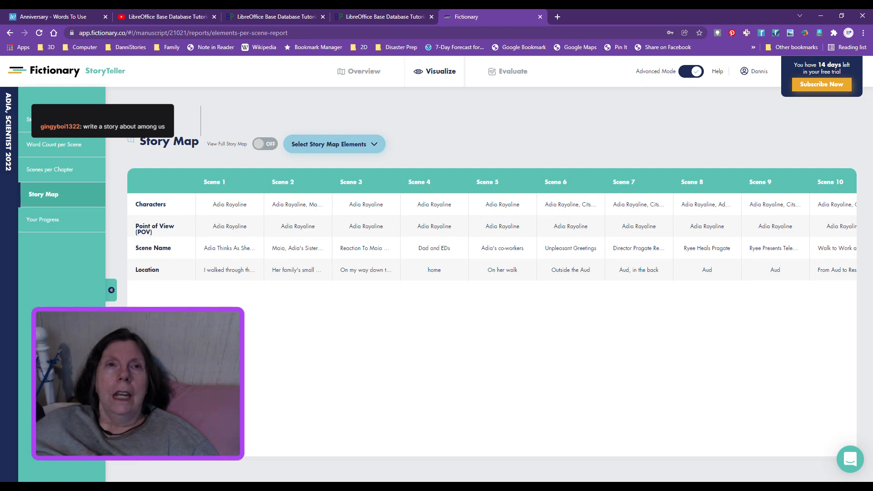
pyautogui.click(63, 229)
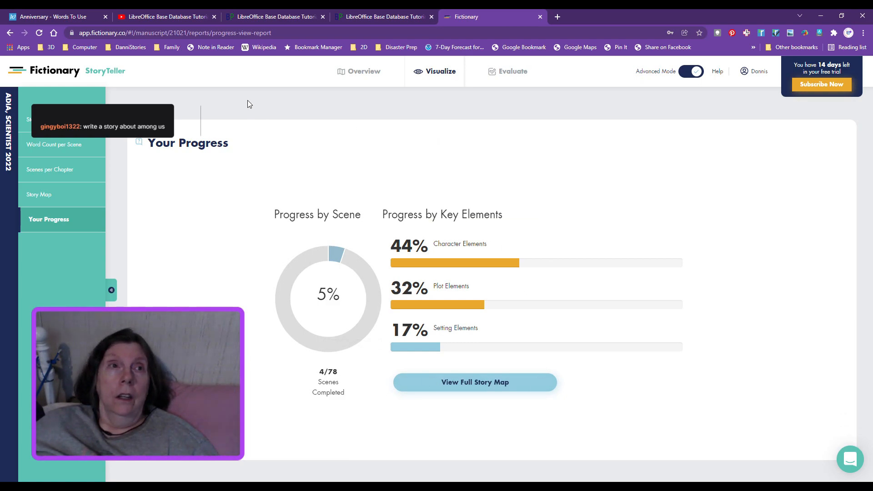
pyautogui.click(60, 119)
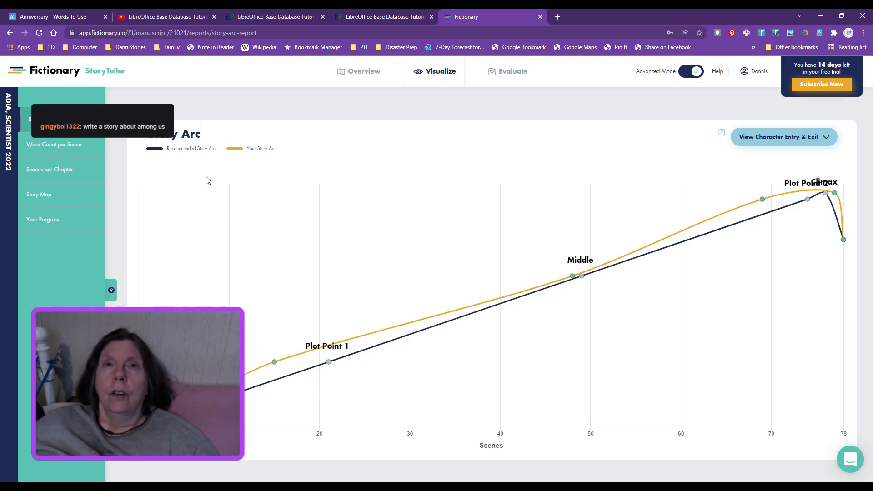
# - Return to the evaluation of Scene 25 and examine its character elements, plot elements and text
pyautogui.click(505, 78)
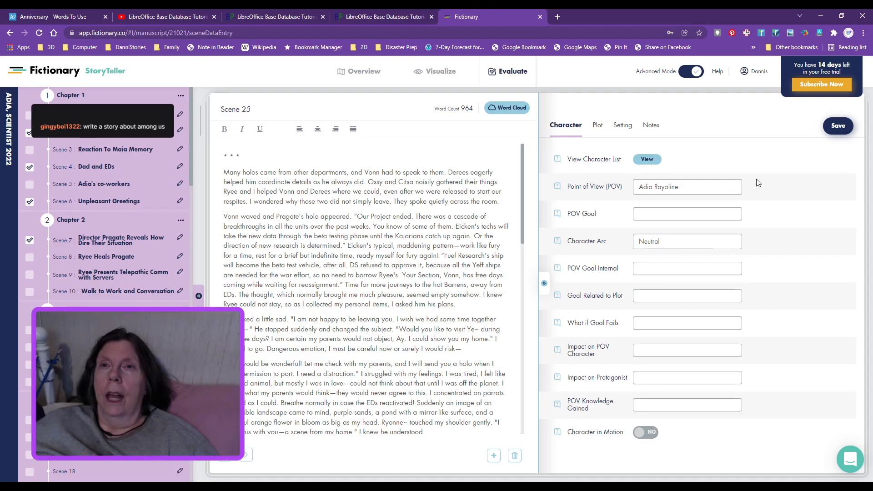
pyautogui.click(317, 148)
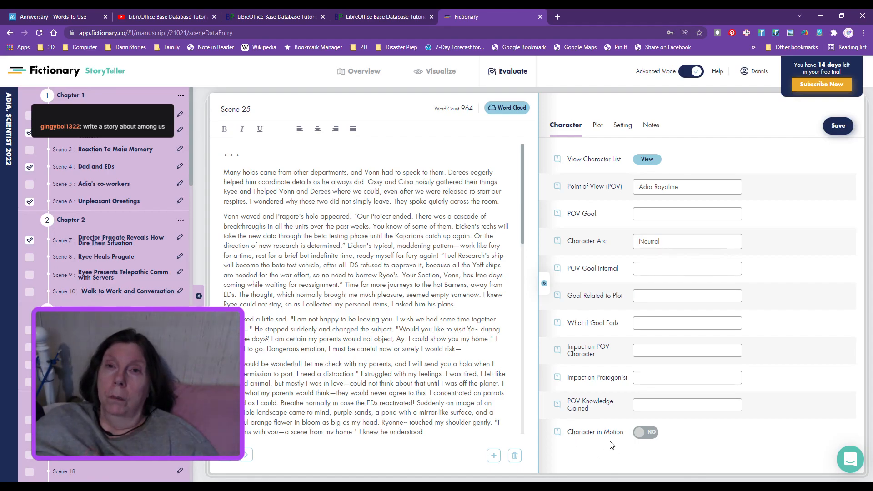
pyautogui.click(598, 130)
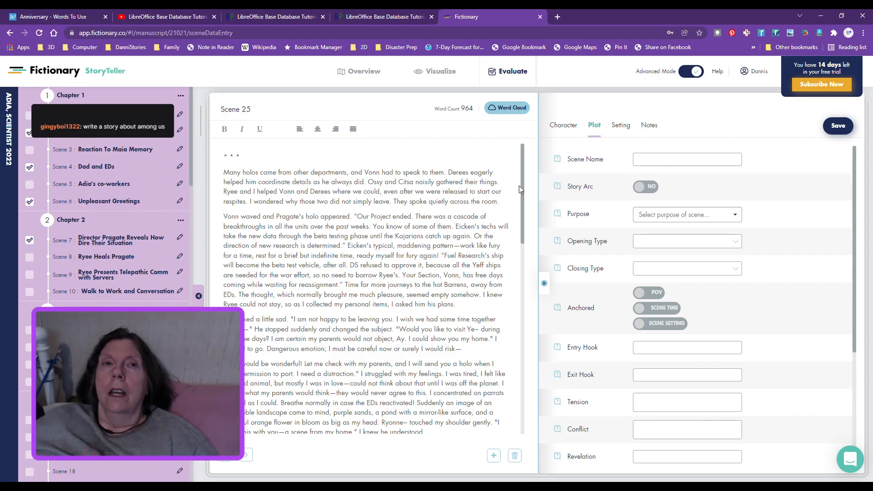
pyautogui.scroll(-3, 424, 204)
pyautogui.scroll(3, 424, 204)
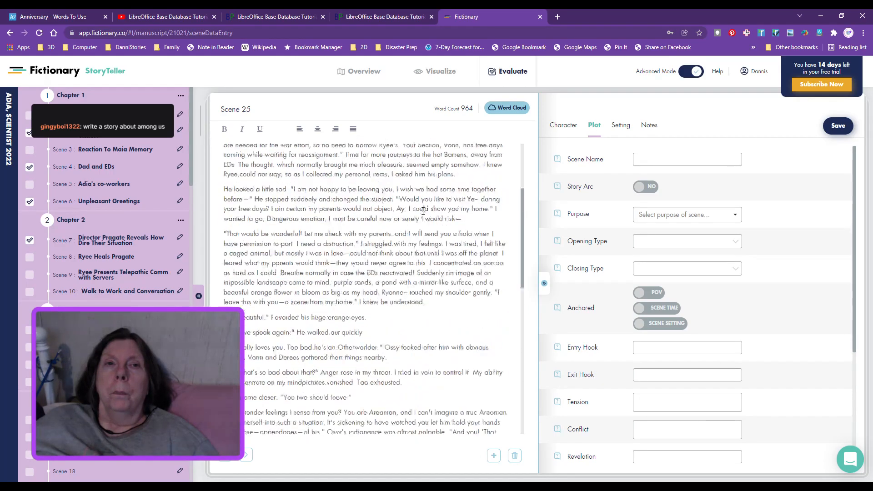
# - Name Scene 25 "Letting Other Depts Know About Adia's Discovery"
pyautogui.click(650, 160)
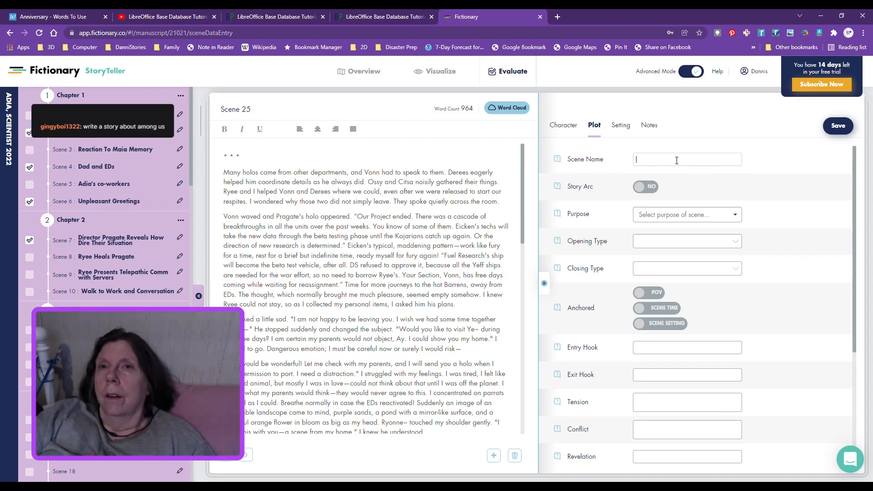
pyautogui.write('Letting o')
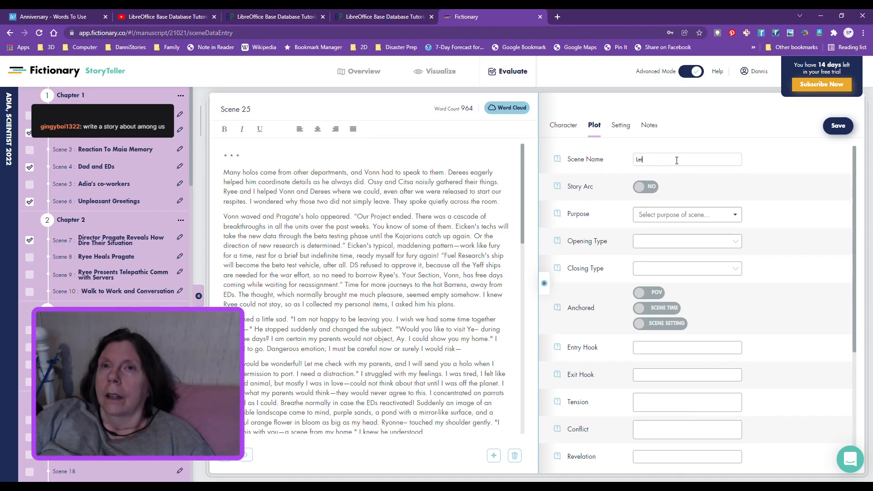
pyautogui.write(' Other Depts Know About Adi')
pyautogui.press('BackSpace')
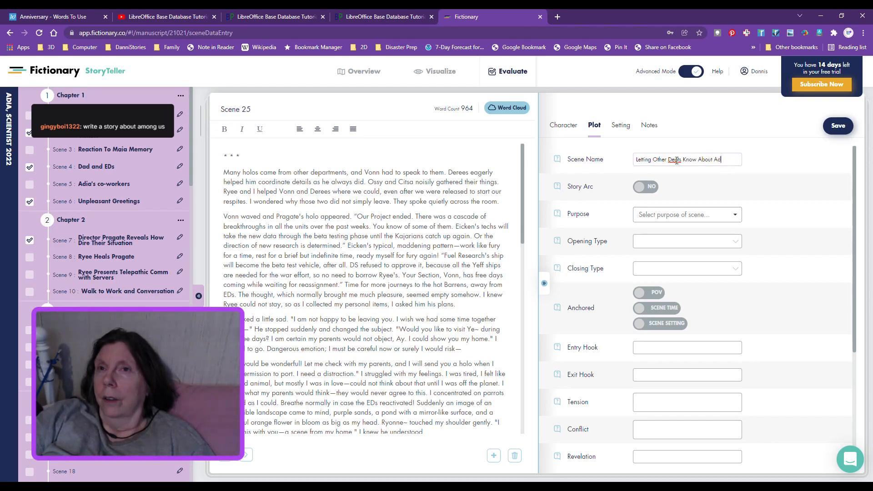
pyautogui.write('ia')
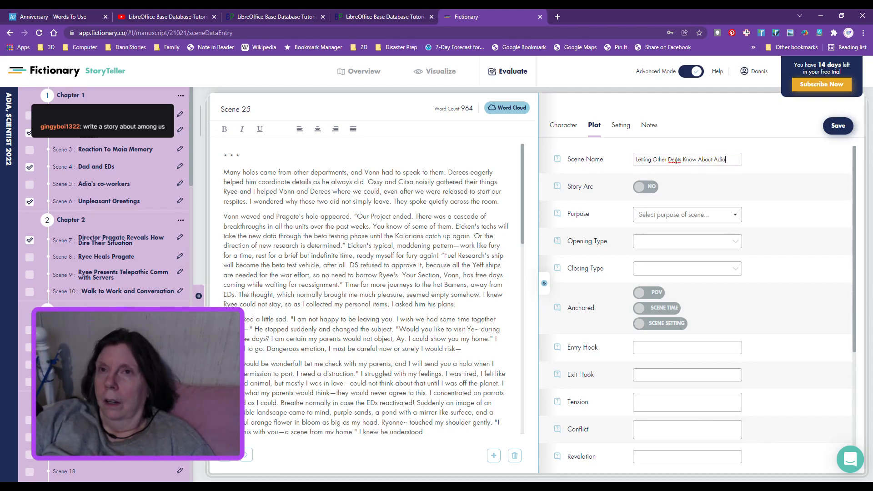
pyautogui.write("'s D")
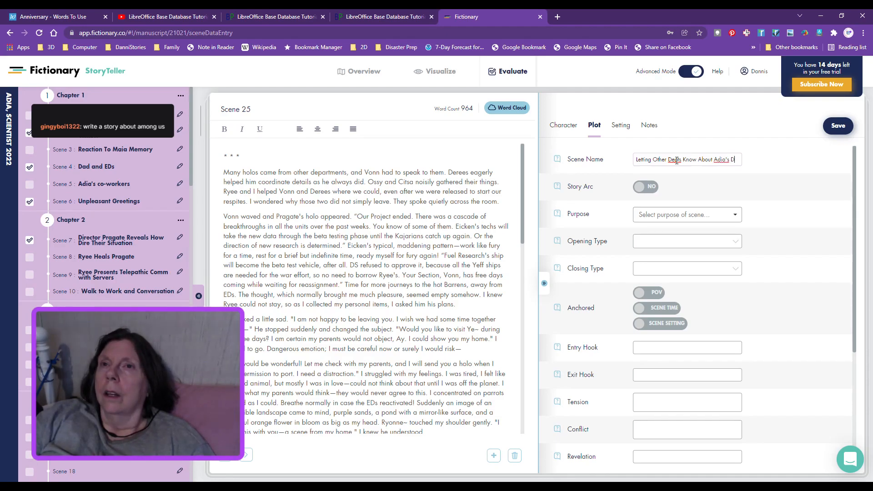
pyautogui.write('iscovery')
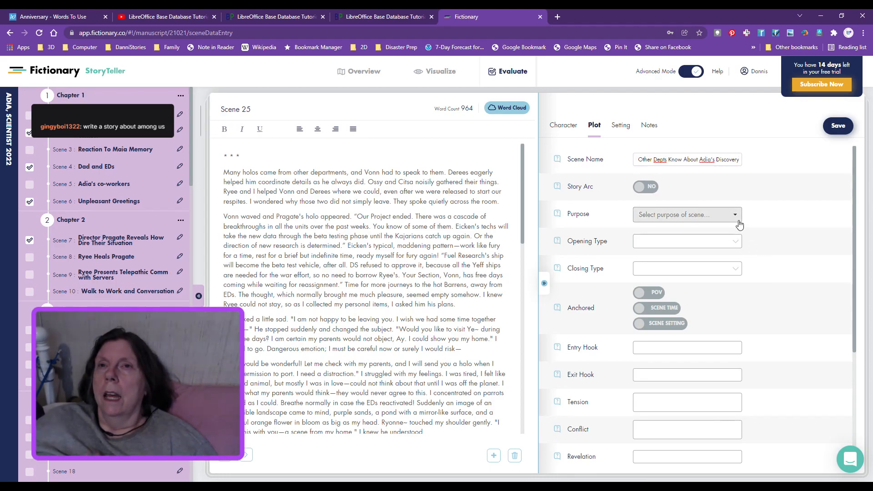
pyautogui.click(655, 191)
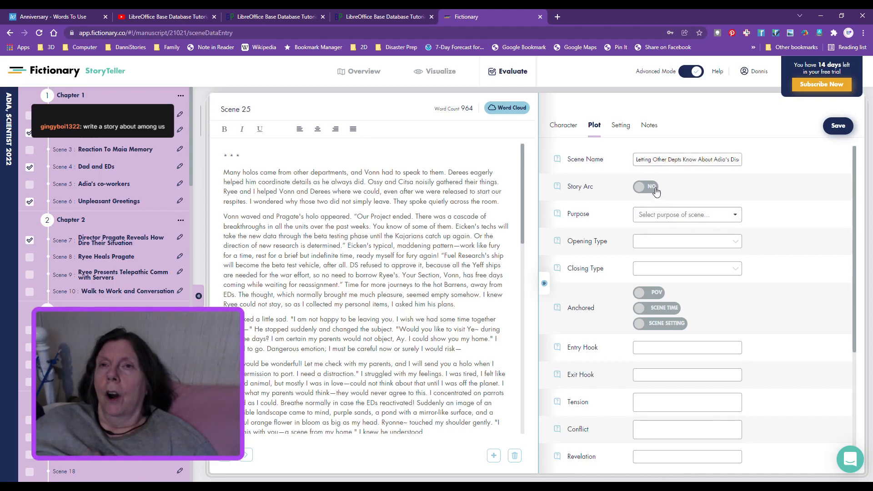
# - Check the story arc purposes, turn Story Arc off for Scene 25 and set its purpose to Intensify Conflict
pyautogui.click(733, 215)
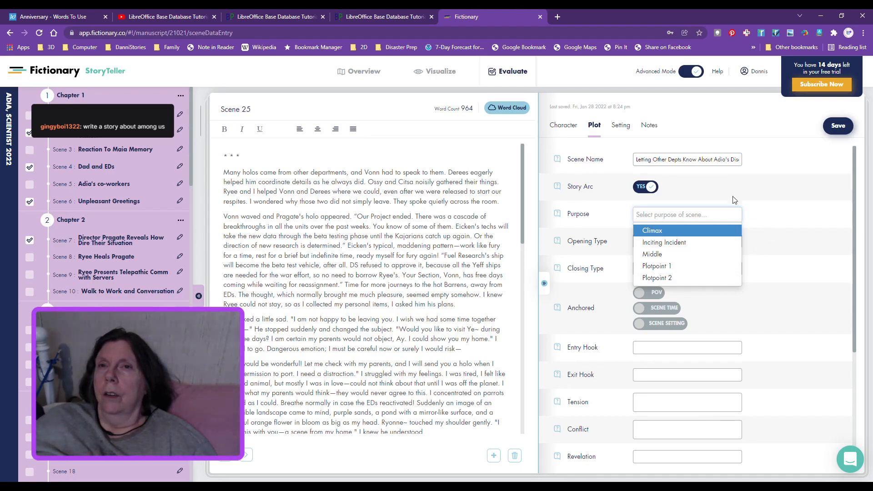
pyautogui.click(638, 190)
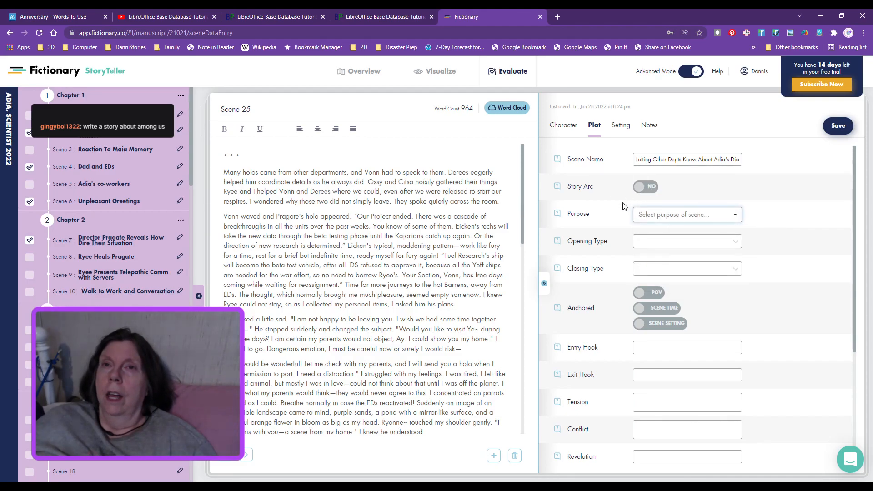
pyautogui.click(738, 218)
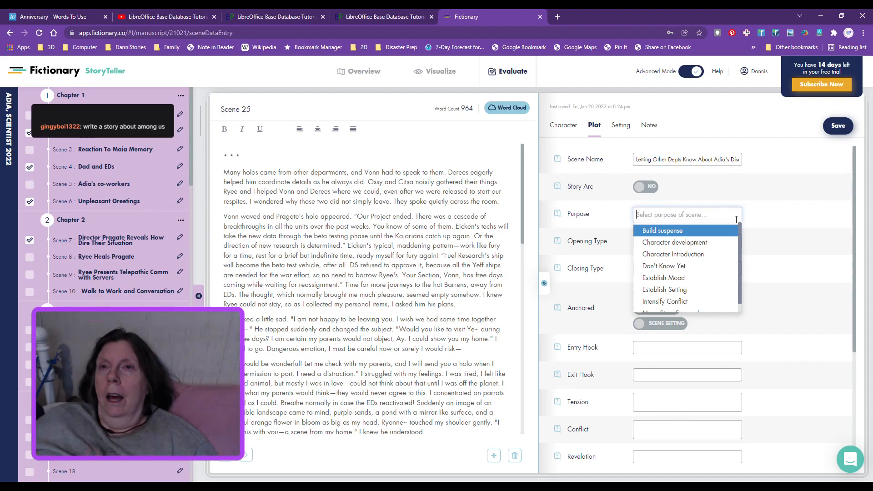
pyautogui.scroll(-1, 718, 286)
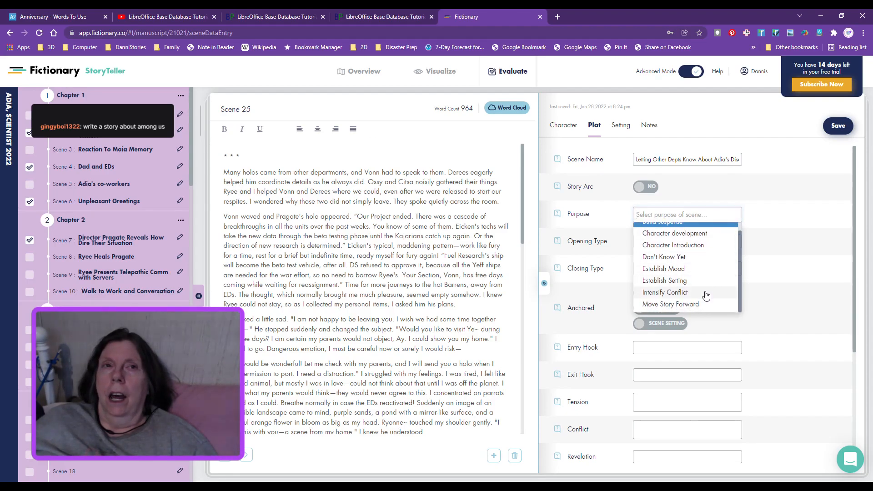
pyautogui.click(707, 295)
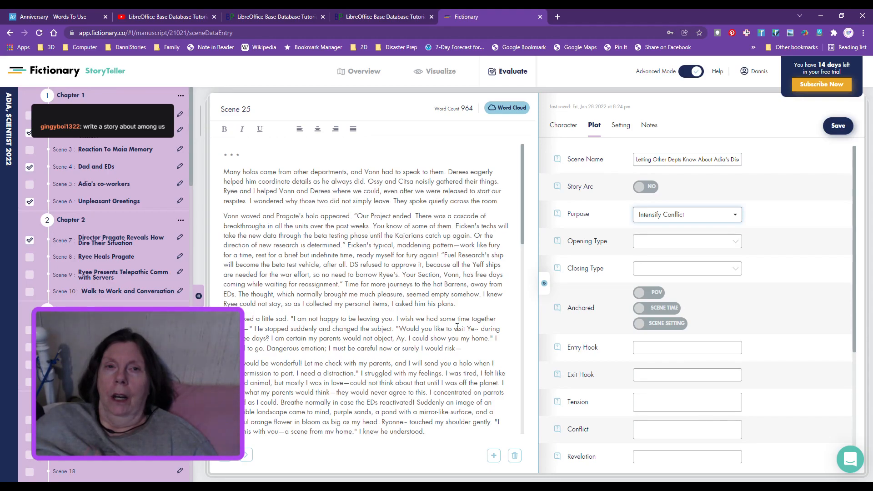
# - Read through Scene 25's text and set its opening type to Dialogue and its closing type to Action
pyautogui.scroll(-4, 457, 327)
pyautogui.scroll(-10, 457, 327)
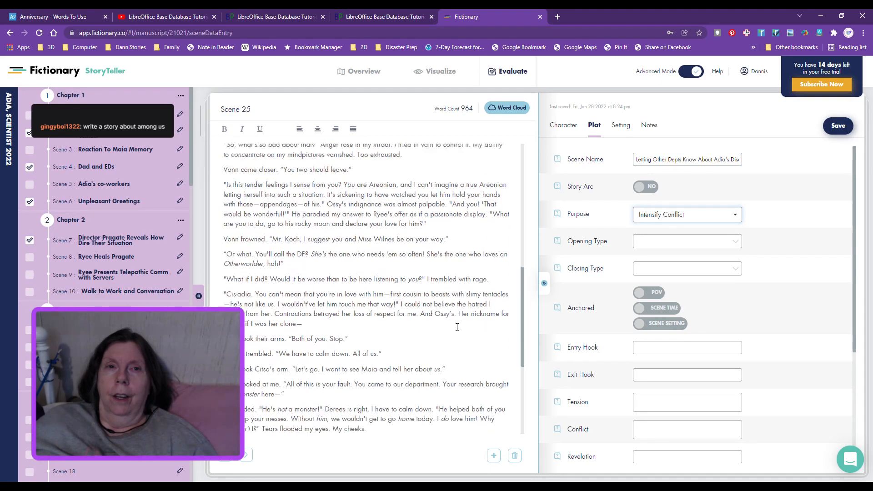
pyautogui.scroll(-1, 457, 327)
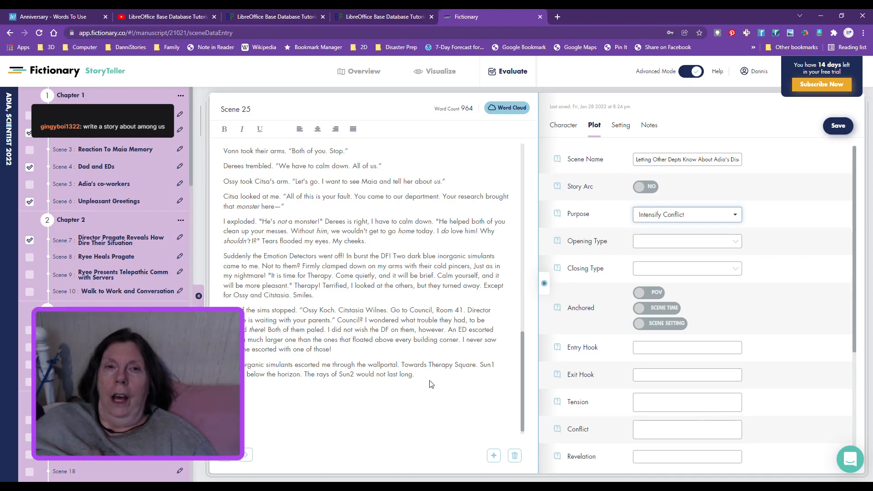
pyautogui.scroll(3, 446, 260)
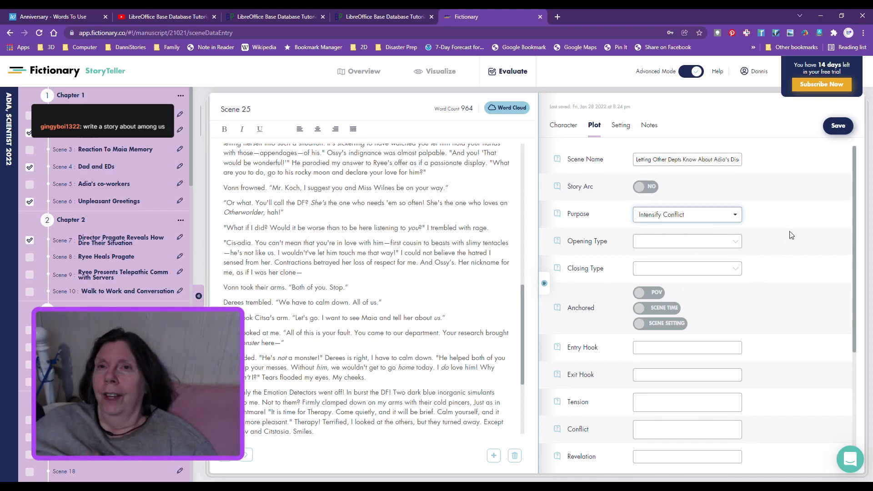
pyautogui.click(725, 259)
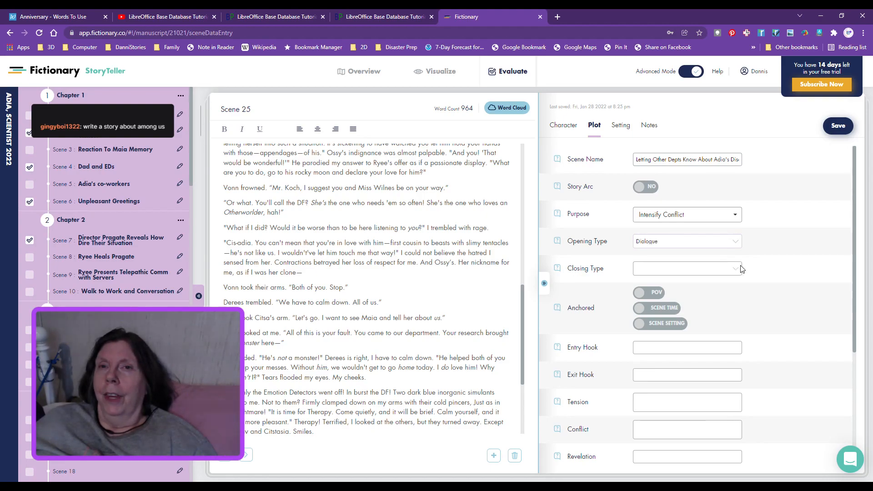
pyautogui.click(739, 272)
pyautogui.click(714, 311)
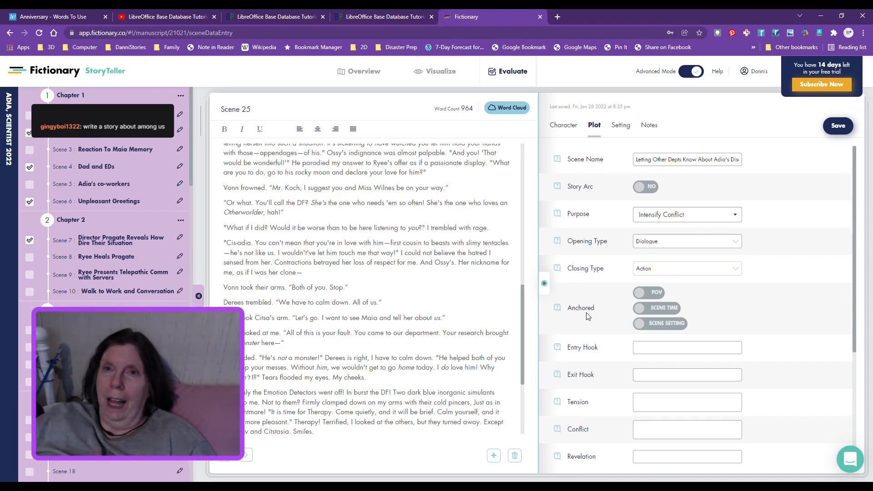
# - Mark Scene 25 as anchored in POV, scene time and scene setting
pyautogui.click(659, 292)
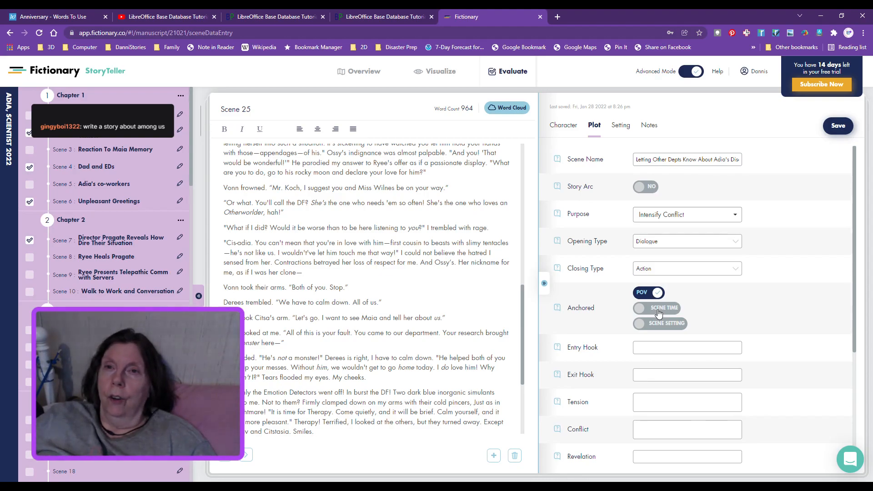
pyautogui.click(660, 310)
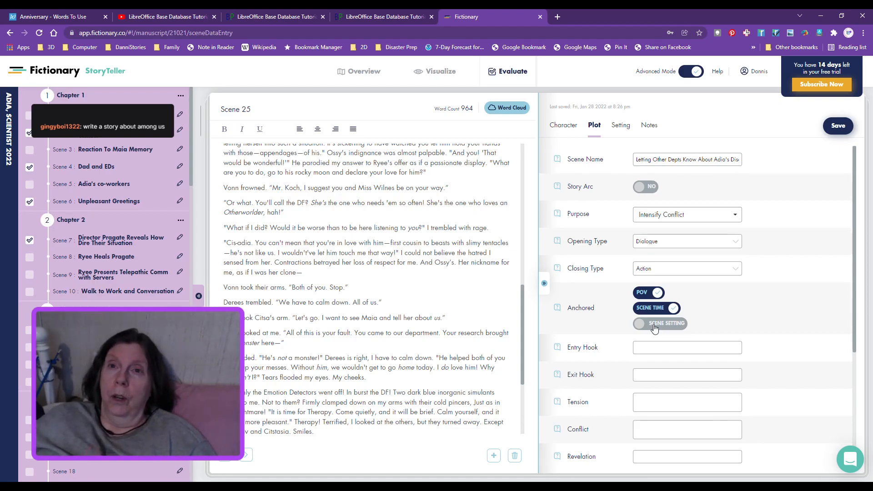
pyautogui.click(678, 327)
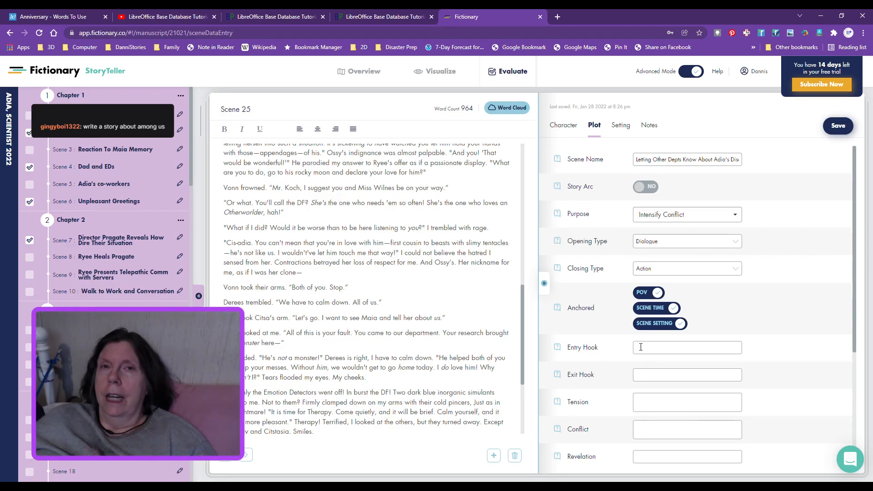
# - Enter the entry hook "Adia's Team now has to let all the research departments know about her discovery, which will affect their work."
pyautogui.scroll(10, 363, 318)
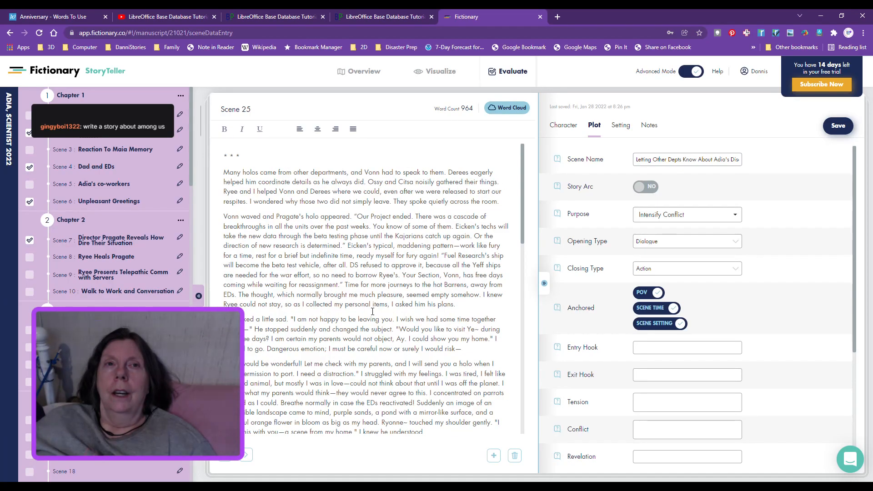
pyautogui.click(645, 347)
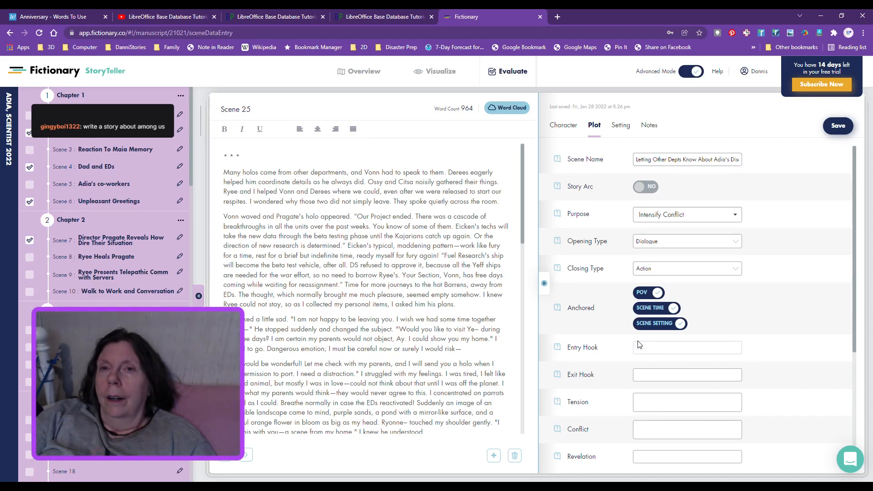
pyautogui.write("Adia's T")
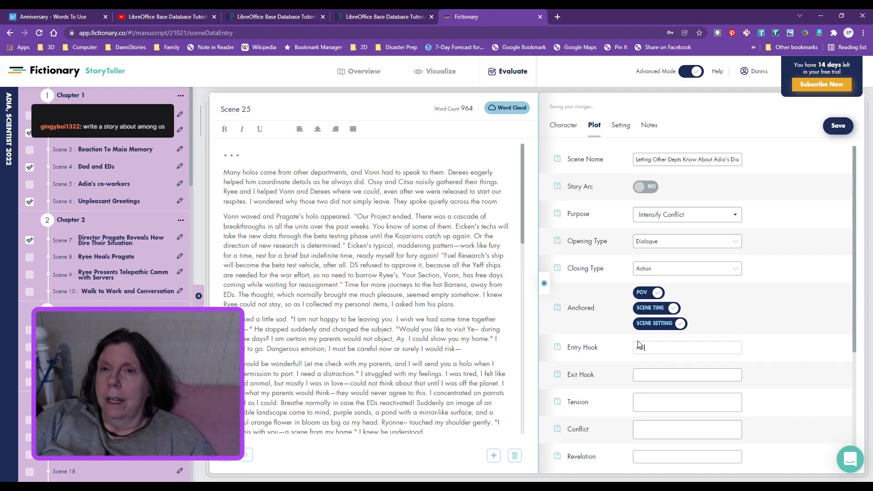
pyautogui.write('eam now ho')
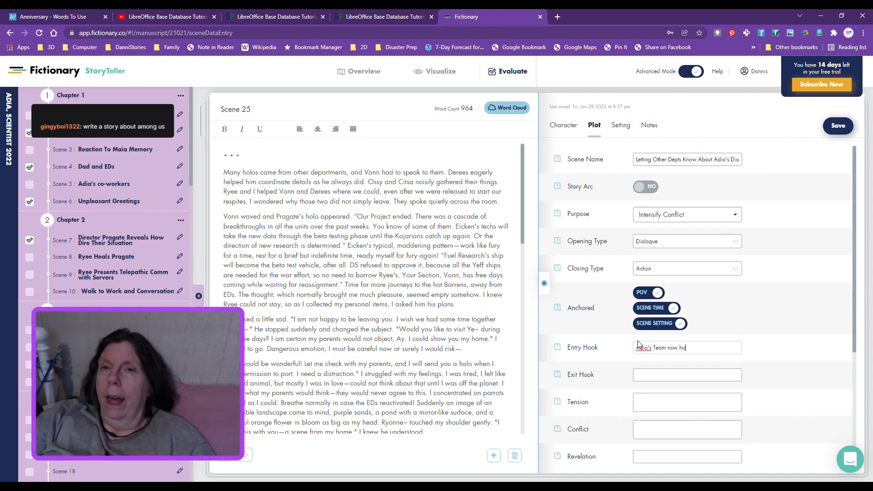
pyautogui.press('BackSpace')
pyautogui.write('as to let ')
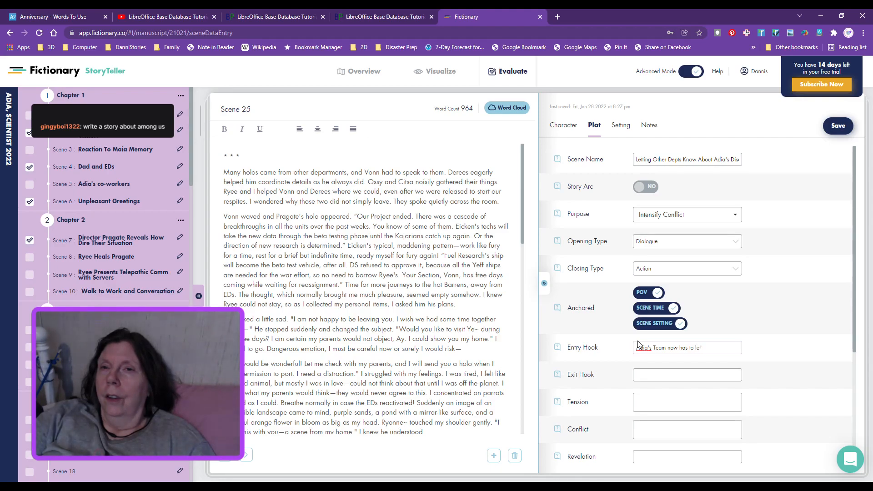
pyautogui.write('all the ')
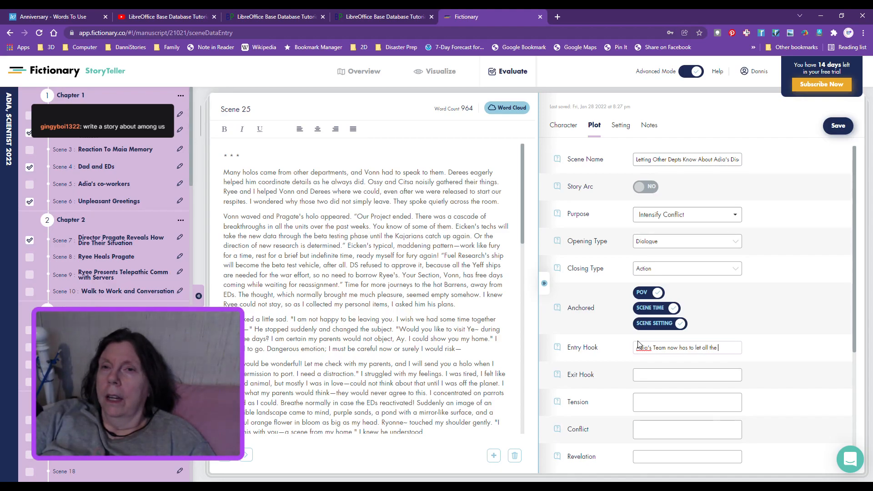
pyautogui.write('research')
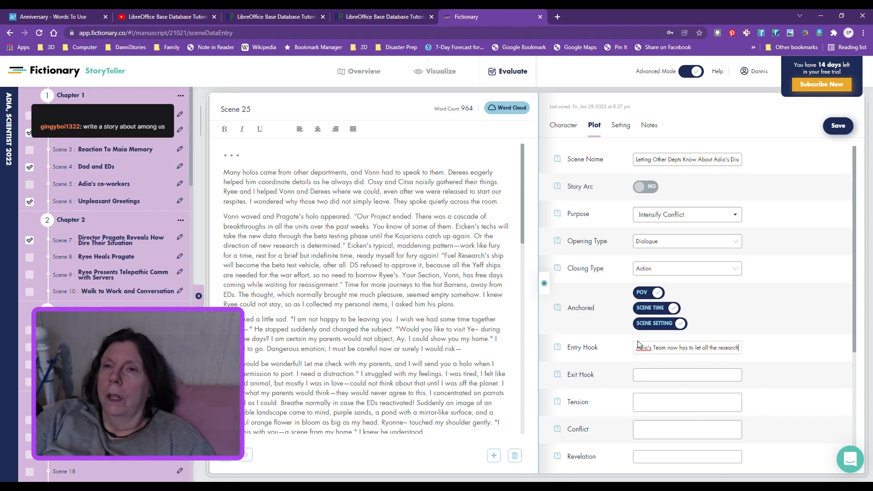
pyautogui.write(' depar')
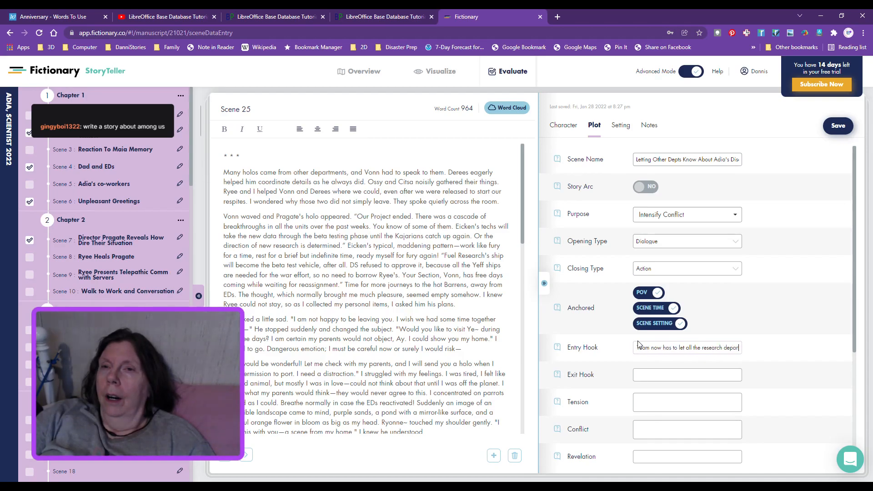
pyautogui.write('tments kno')
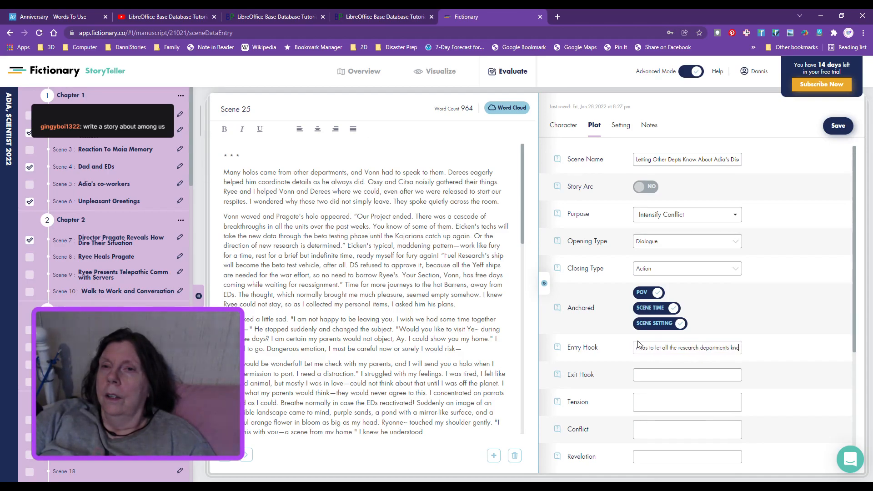
pyautogui.write('w about her')
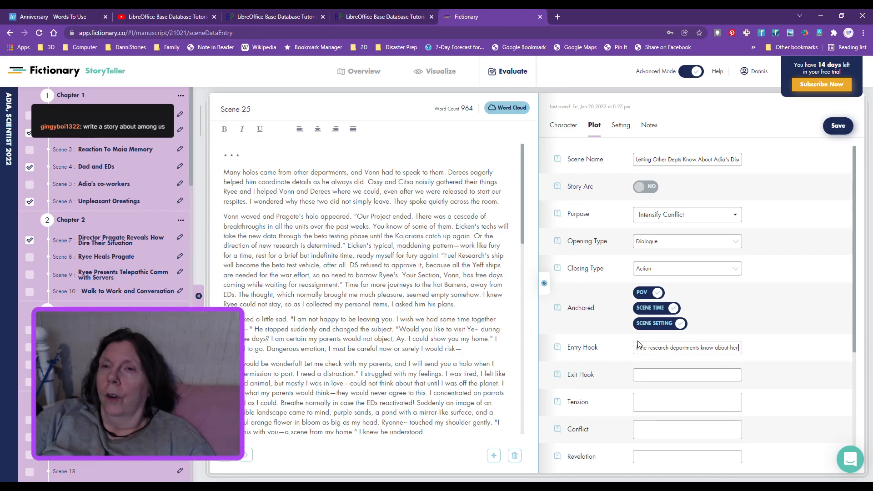
pyautogui.write(' disc')
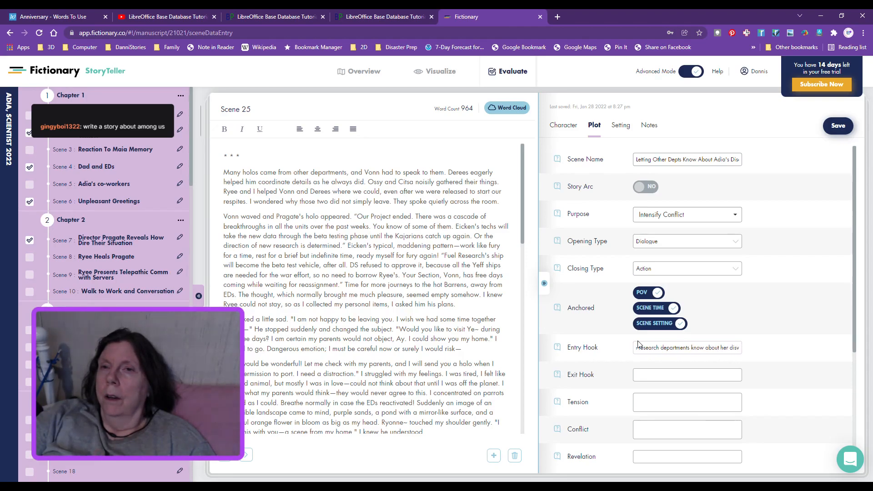
pyautogui.write('overy, which will affect their work.')
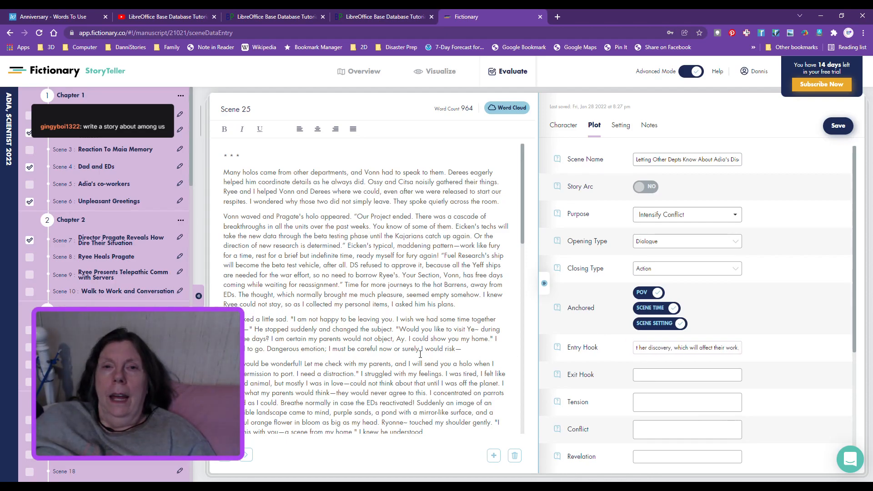
# - Check the scene's ending and enter the exit hook "Adia is taken for punishment because the EDs reactivated."
pyautogui.scroll(-10, 420, 354)
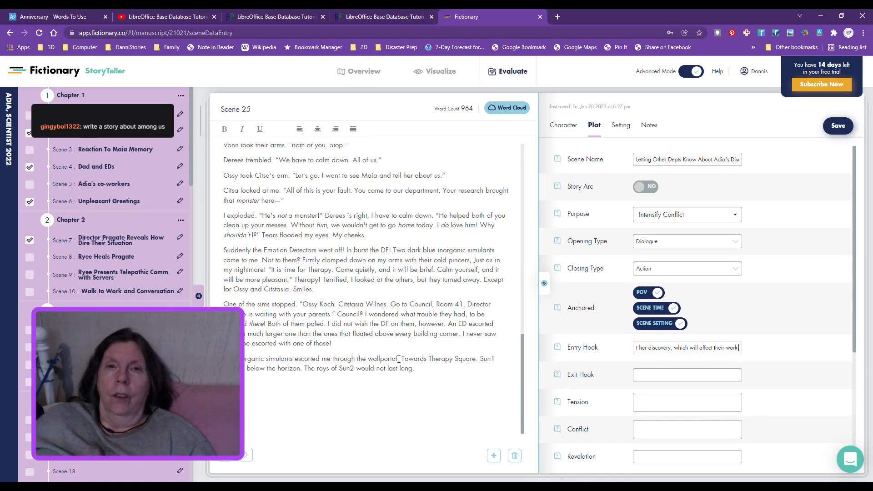
pyautogui.click(646, 373)
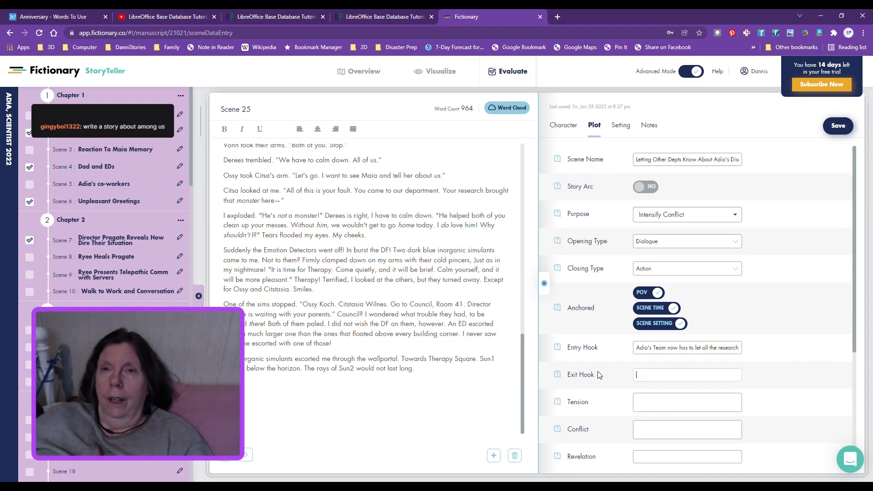
pyautogui.write('Adia is taken for p')
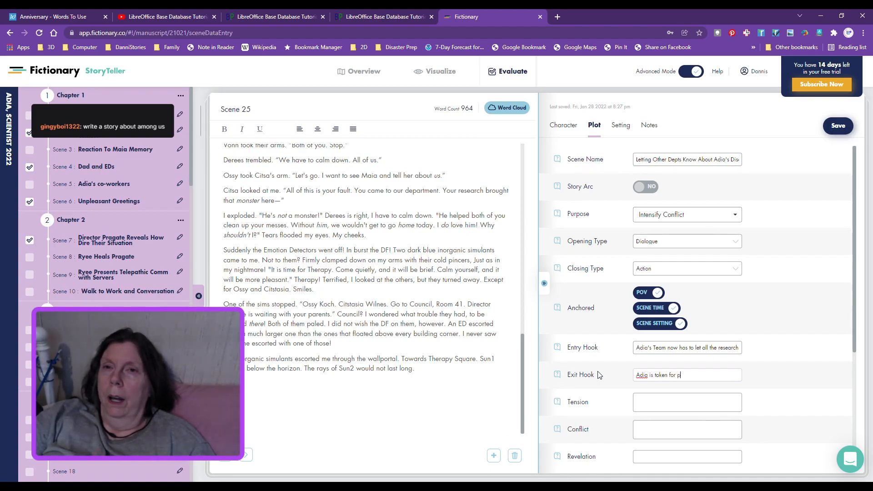
pyautogui.write('unishment because th')
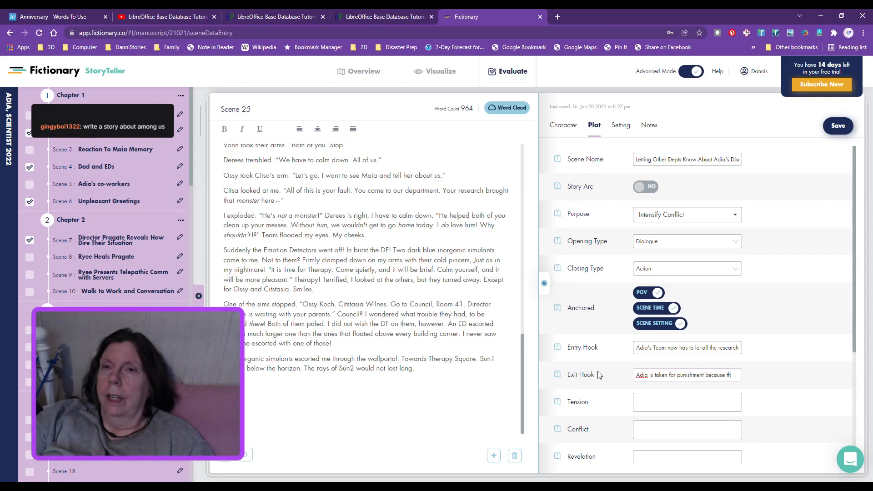
pyautogui.write('e EDs')
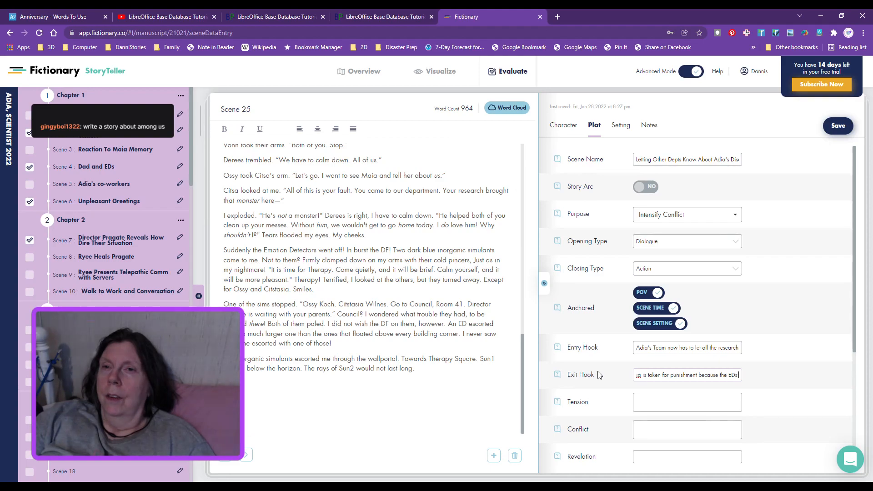
pyautogui.write(' reacvi')
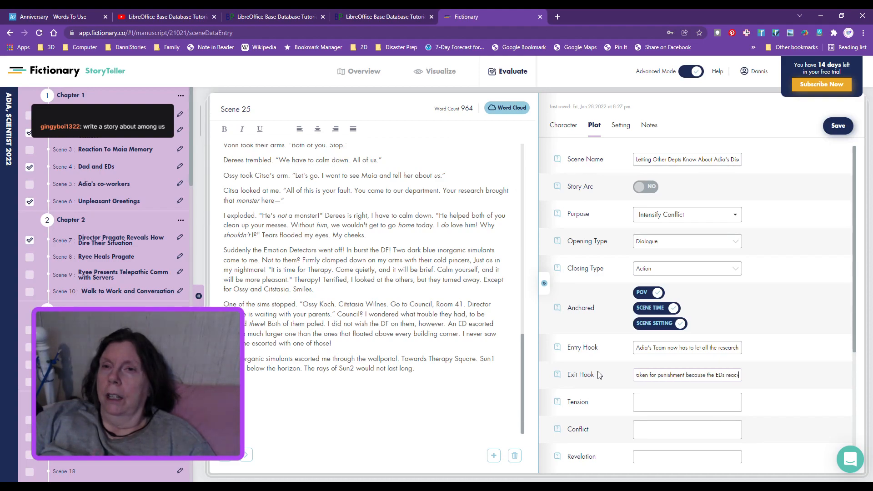
pyautogui.press('BackSpace')
pyautogui.press('BackSpace')
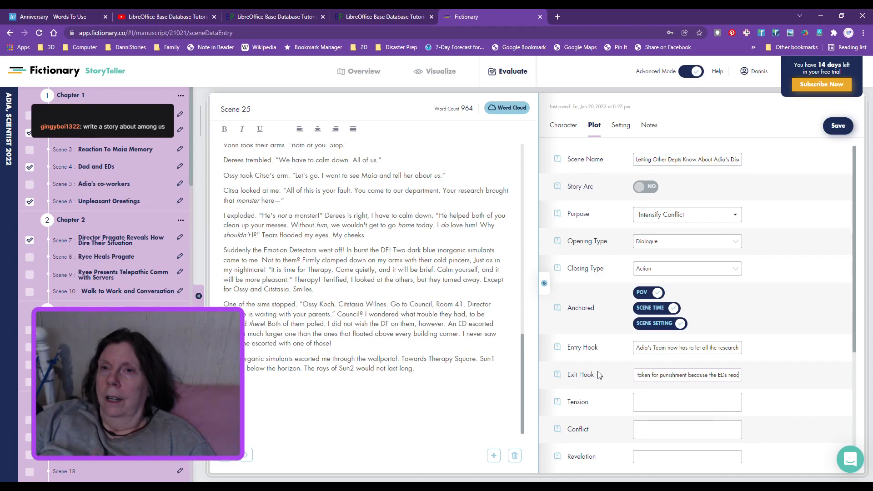
pyautogui.write('tivated.')
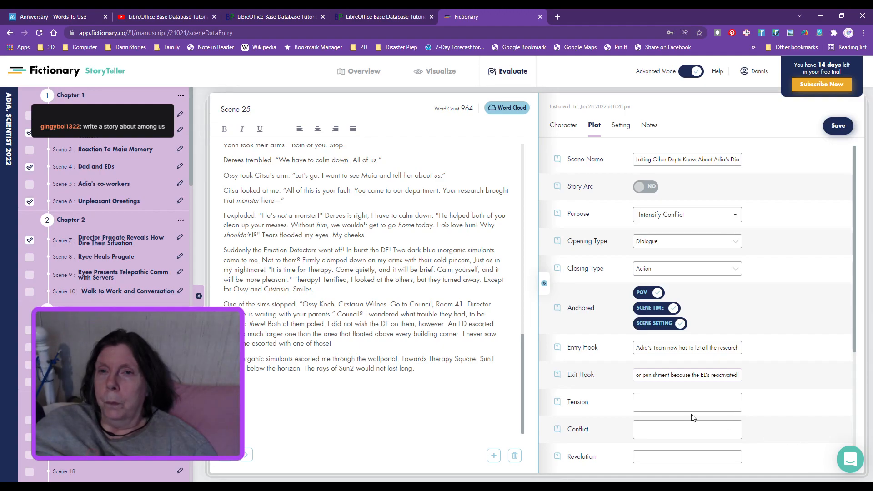
# - Enter Scene 25's tension as "Ossy and Citstasia make fun of Adia for falling in love with Ryee."
pyautogui.click(667, 403)
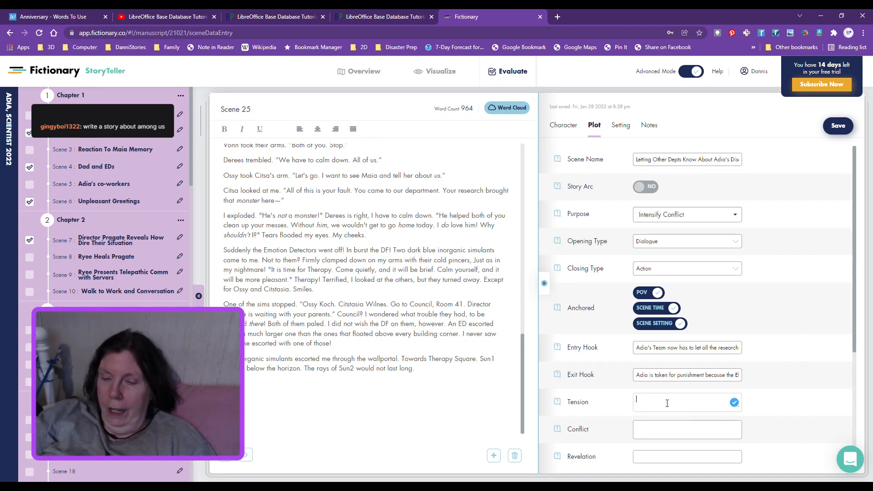
pyautogui.write('Ossy')
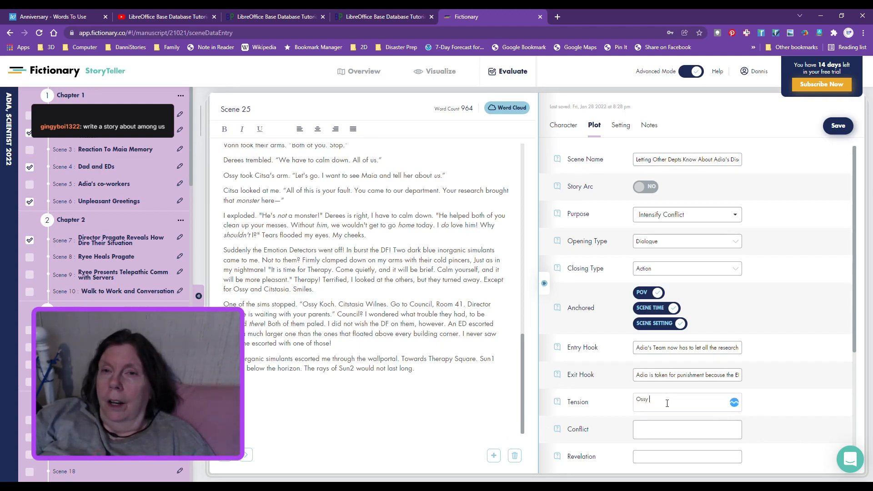
pyautogui.write(' and Citstasi')
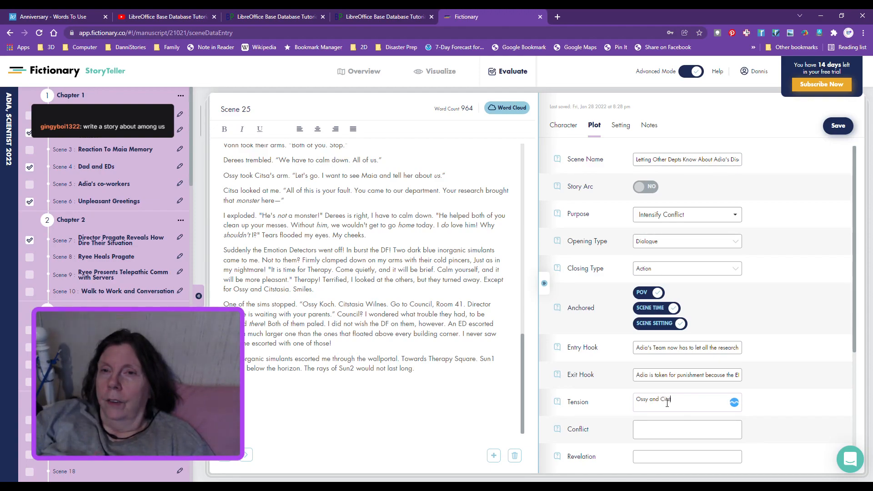
pyautogui.write('a')
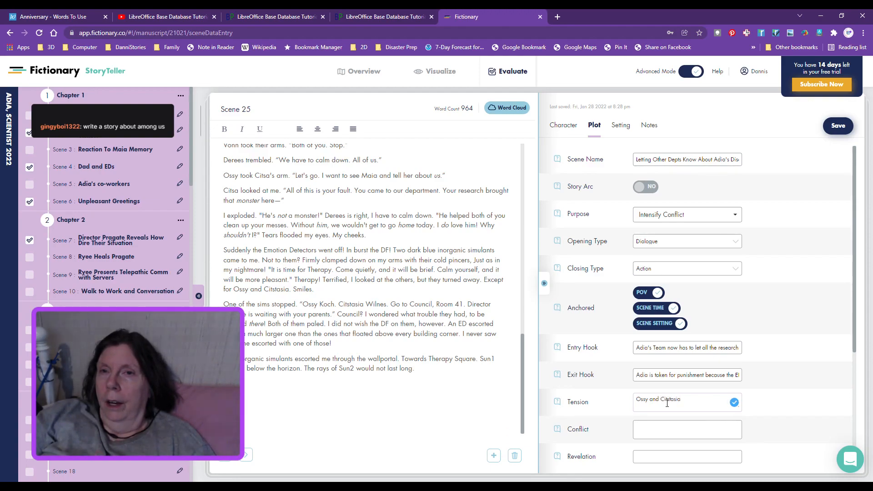
pyautogui.write(' make fun')
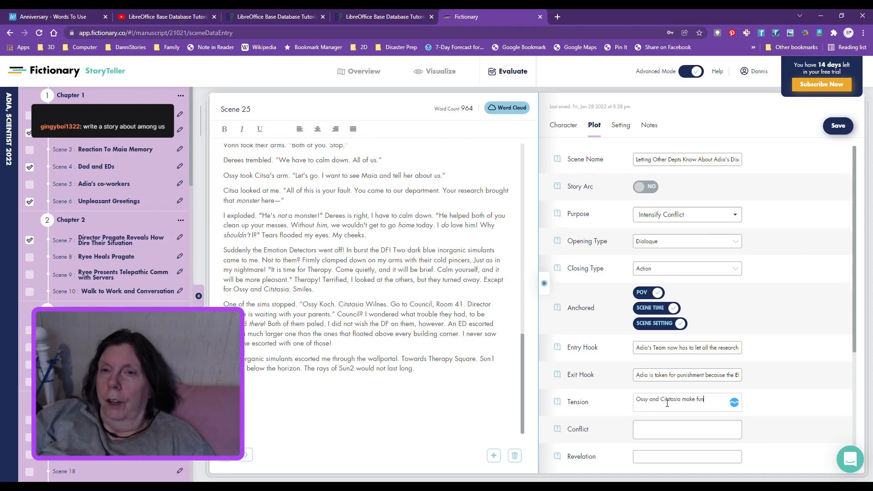
pyautogui.write(' of Adia fo')
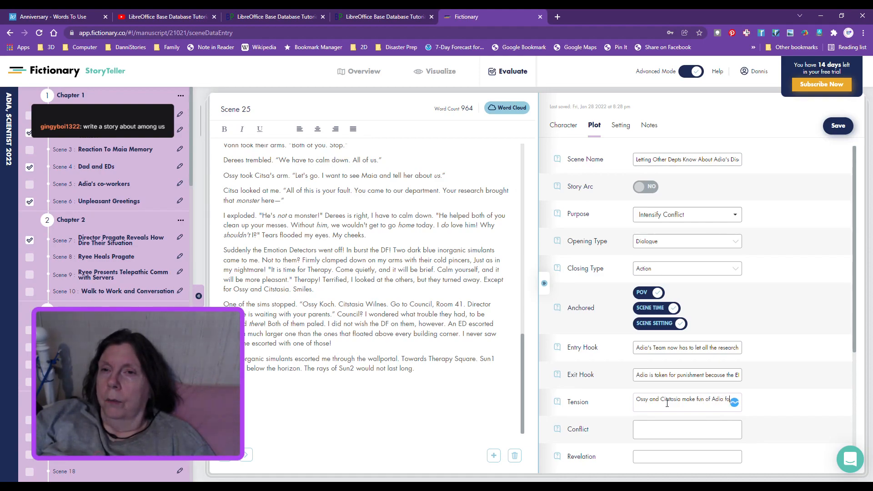
pyautogui.write('r follin')
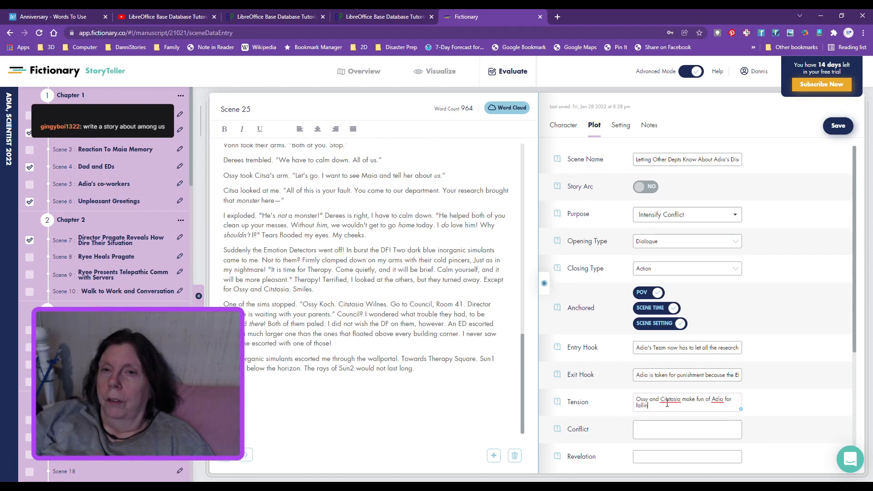
pyautogui.write('g in love')
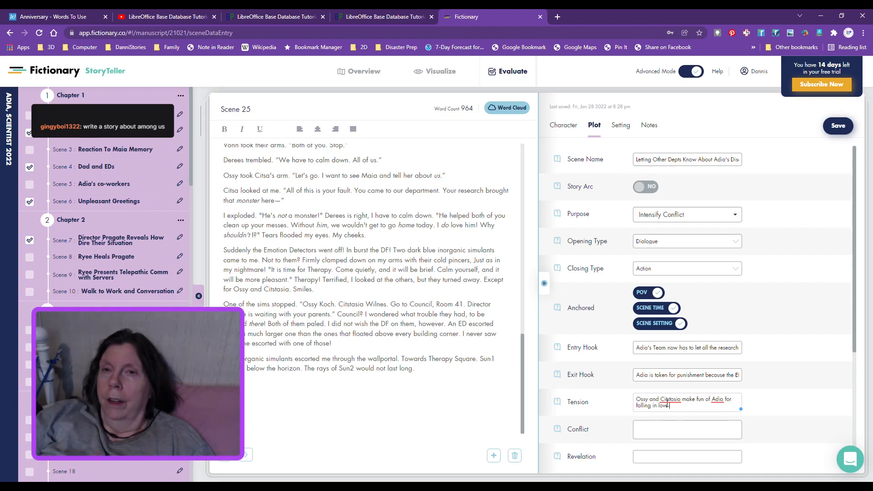
pyautogui.write(' with Ryee.')
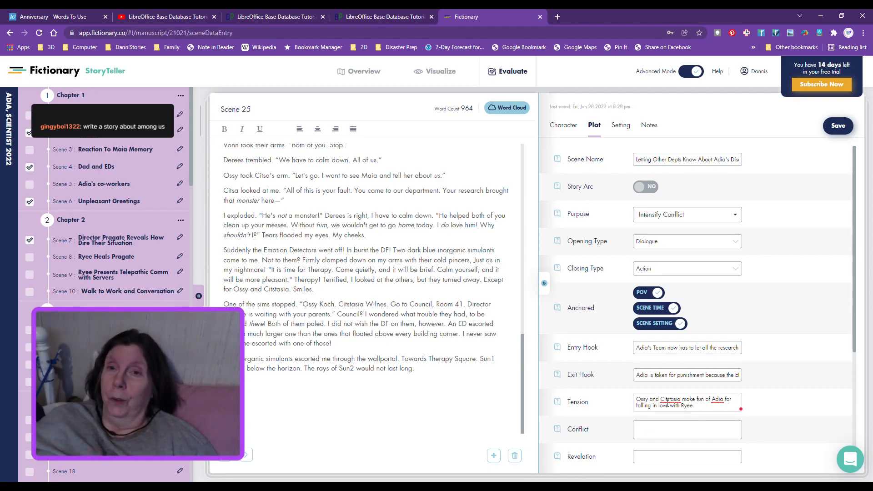
# - Enter the scene's conflict as "O and C's disapproval of Adia's love, and jealousy of her discovery."
pyautogui.click(655, 428)
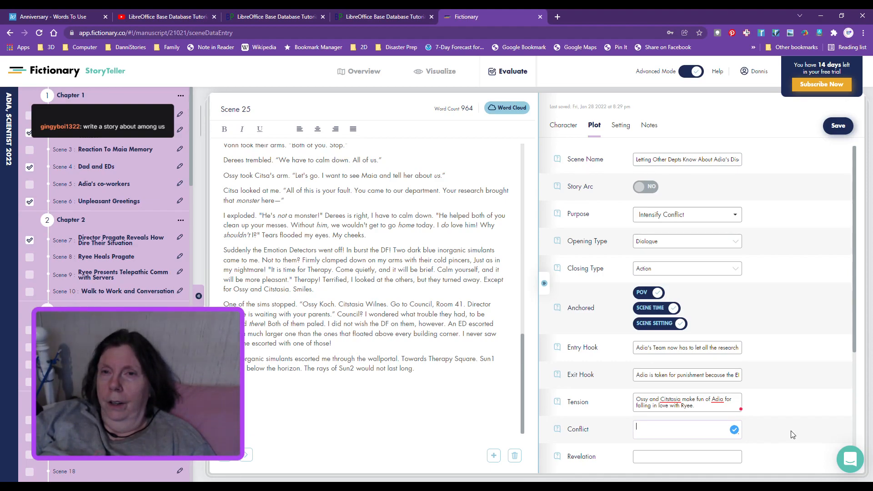
pyautogui.write('O and C')
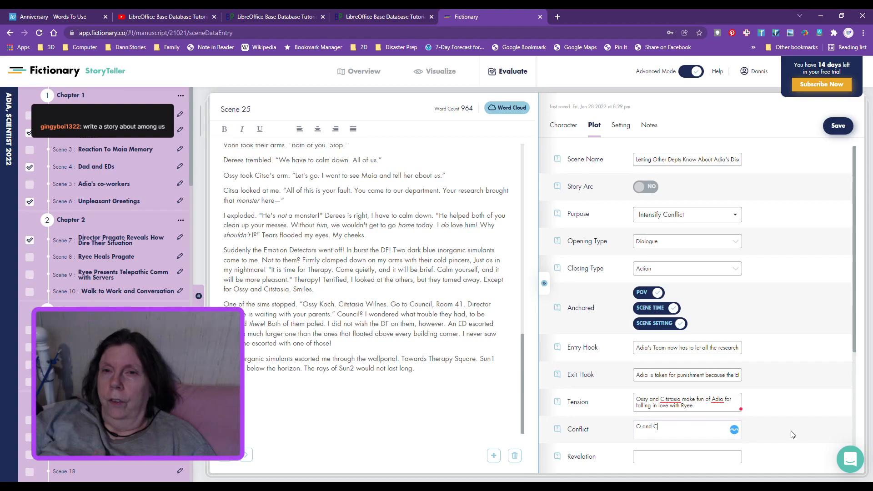
pyautogui.write("'s disa")
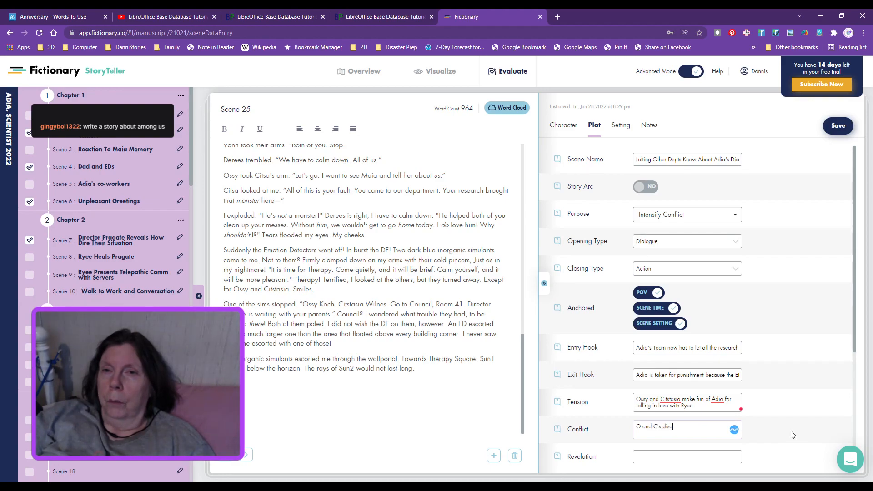
pyautogui.write('pproval o')
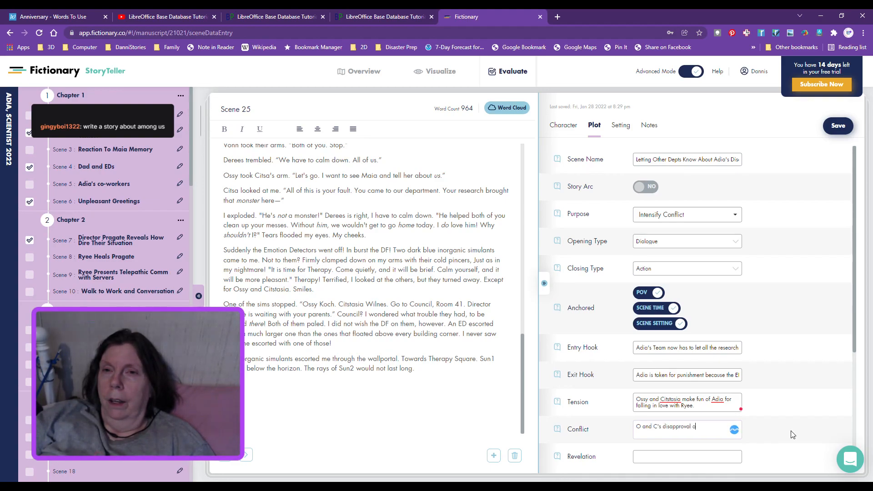
pyautogui.write("f Adia's love, and")
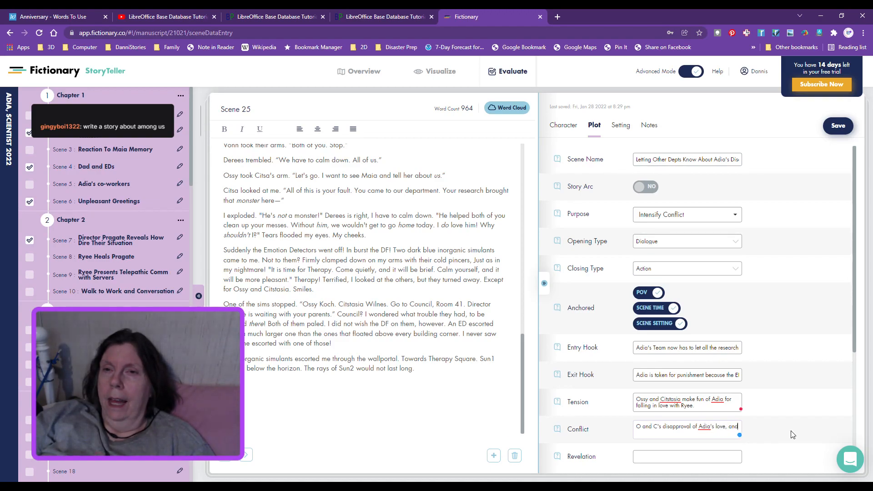
pyautogui.write(' jealousy of ')
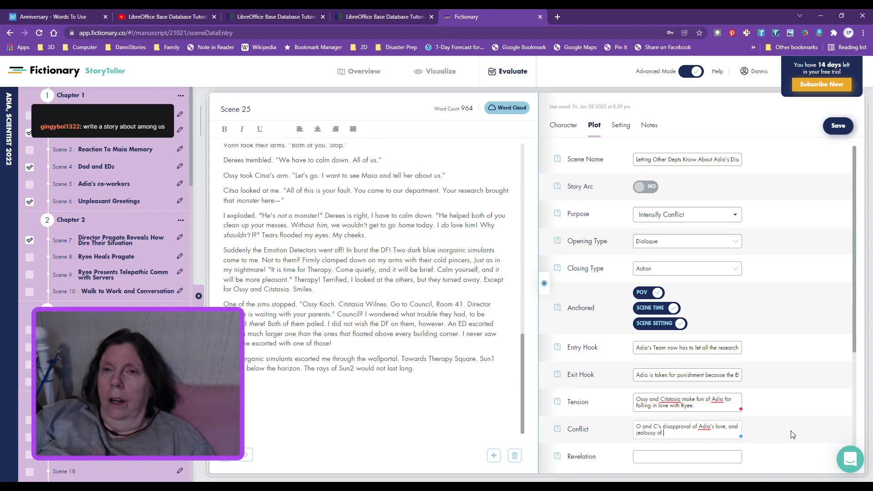
pyautogui.write('her oiscorvyer')
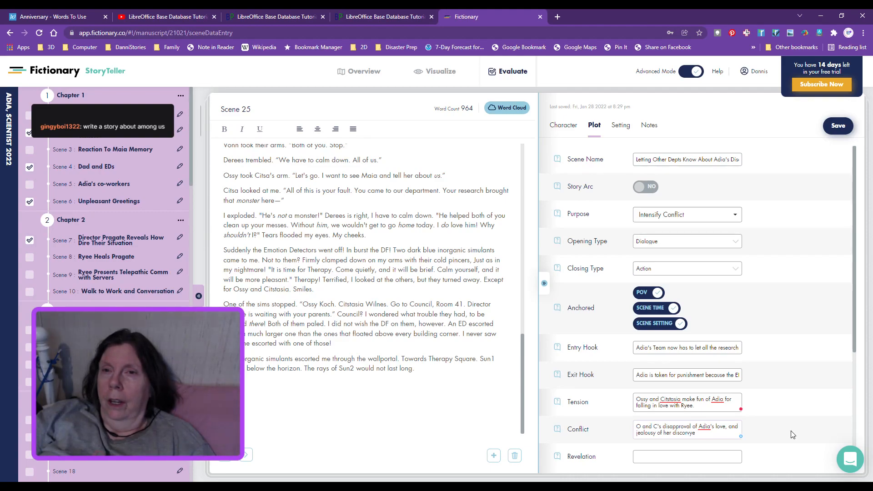
pyautogui.press('BackSpace')
pyautogui.press('BackSpace')
pyautogui.press('BackSpace')
pyautogui.press('BackSpace')
pyautogui.write('ve')
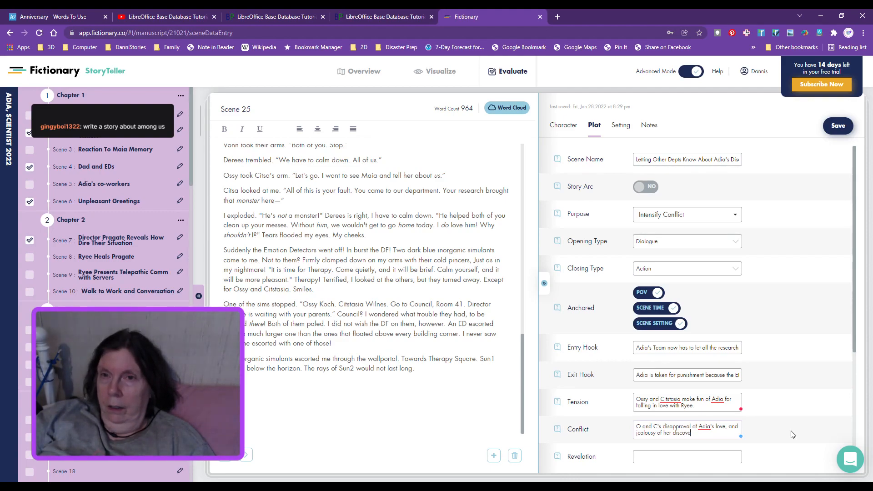
pyautogui.write('ry.')
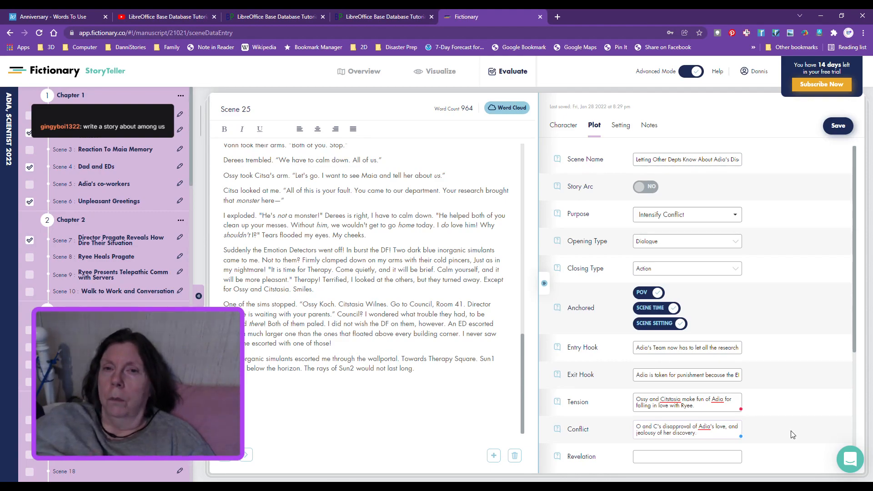
# - Enter the scene's revelation as "Oh, no, Adia's discovery cannot save her!"
pyautogui.click(657, 455)
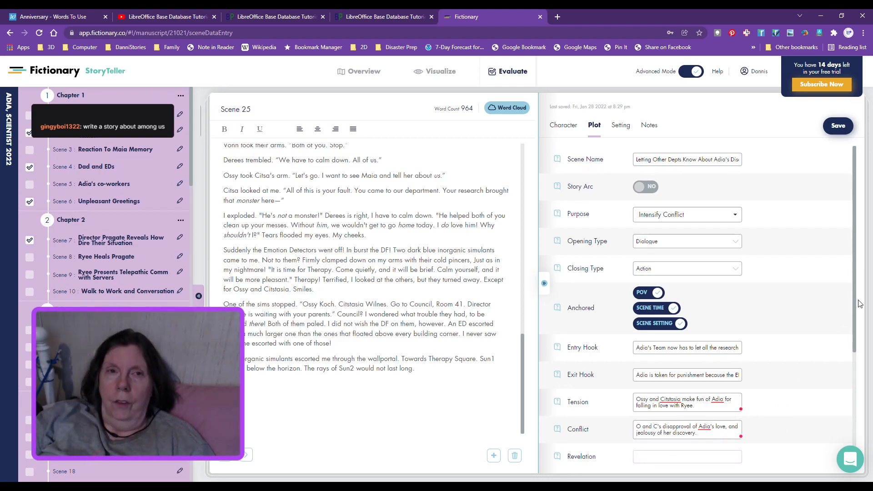
pyautogui.write('O')
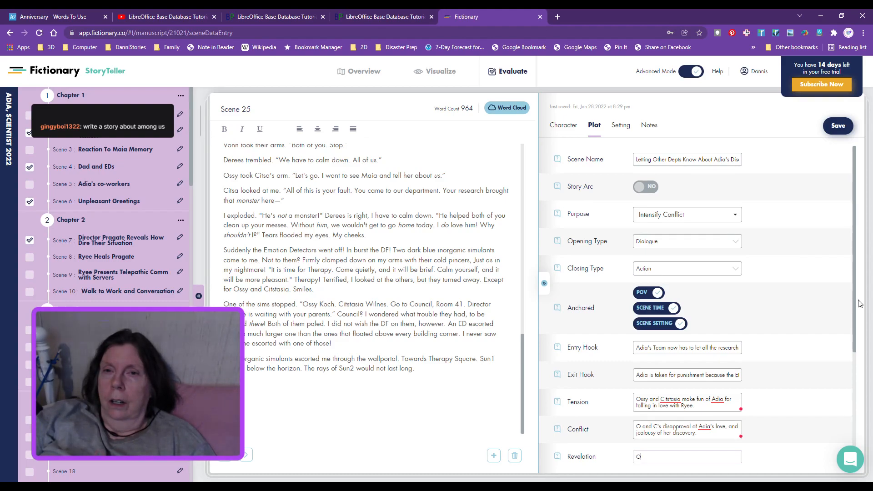
pyautogui.write("h, no, Adia's discover")
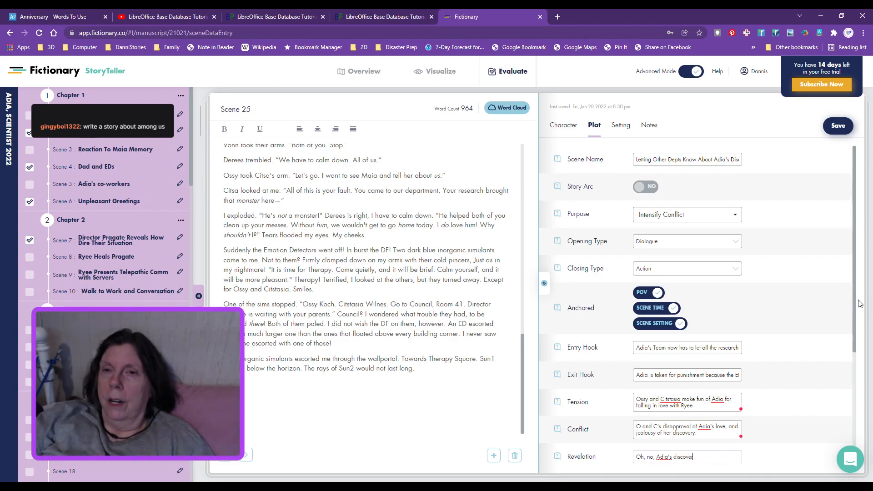
pyautogui.write("y con't saver her")
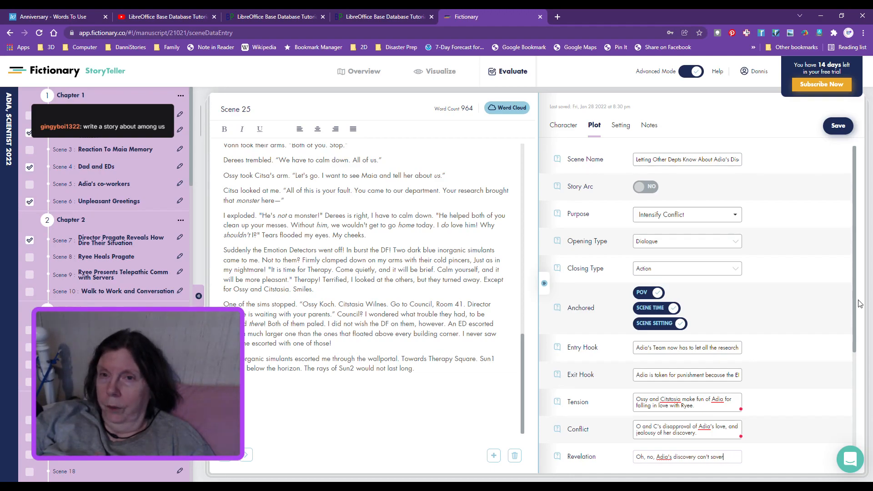
pyautogui.press('BackSpace')
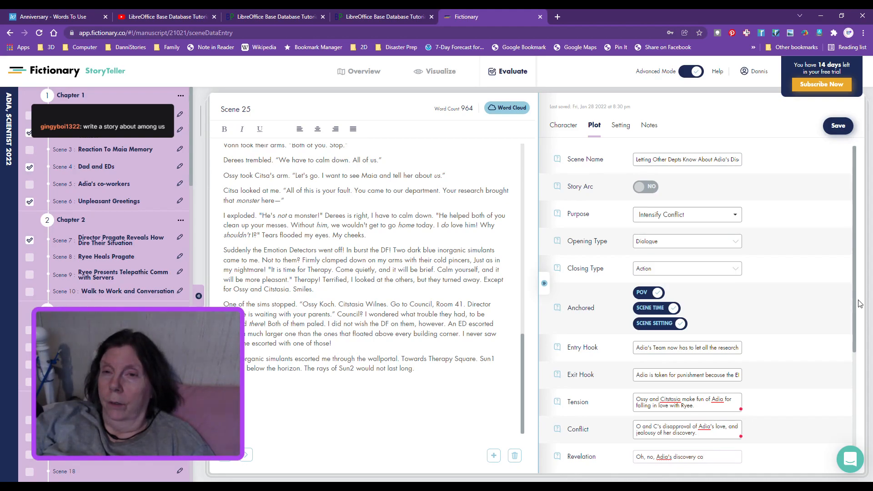
pyautogui.write('not ')
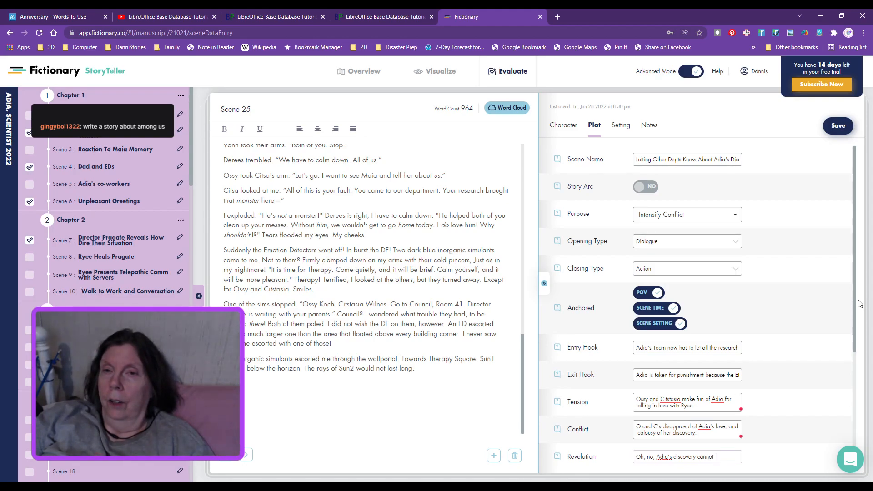
pyautogui.write('save her')
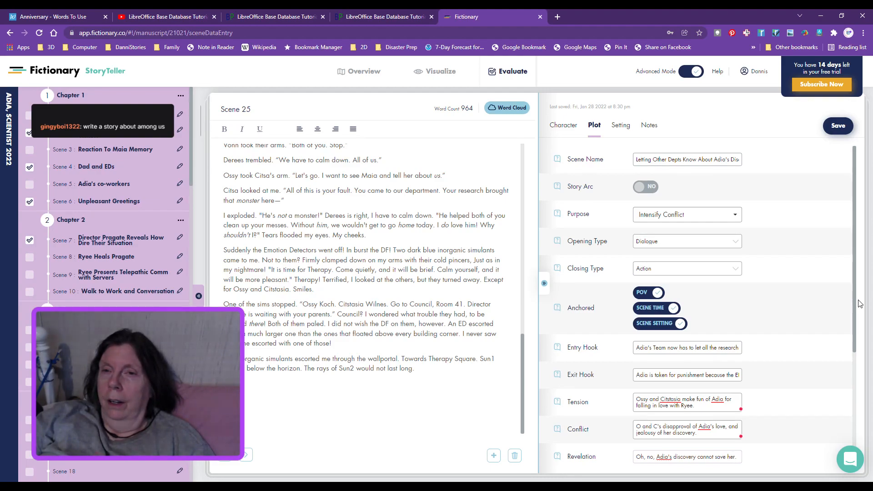
pyautogui.write('!')
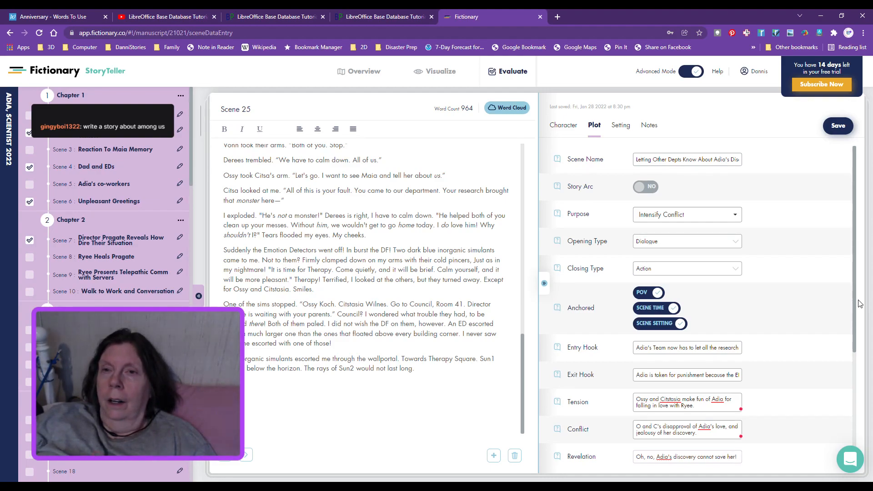
# - Reread Scene 25's text from start to end to judge its backstory, flashback and middle for the remaining empty plot fields
pyautogui.scroll(-4, 837, 229)
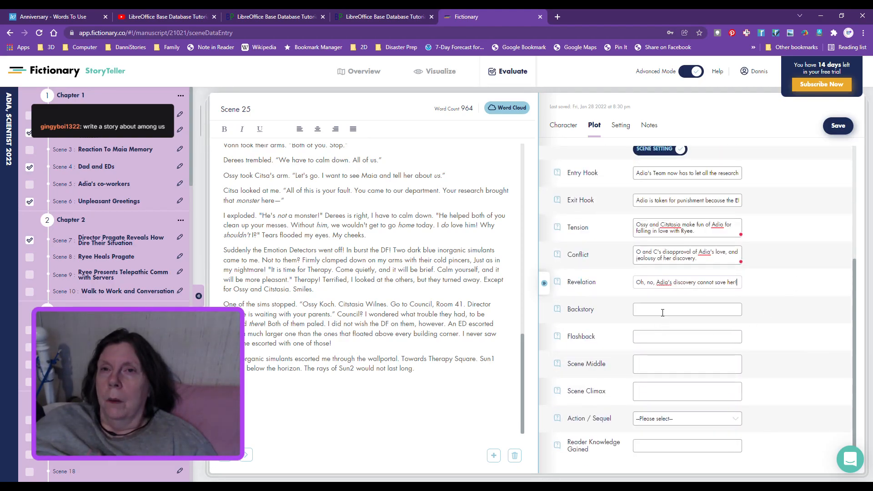
pyautogui.scroll(12, 376, 336)
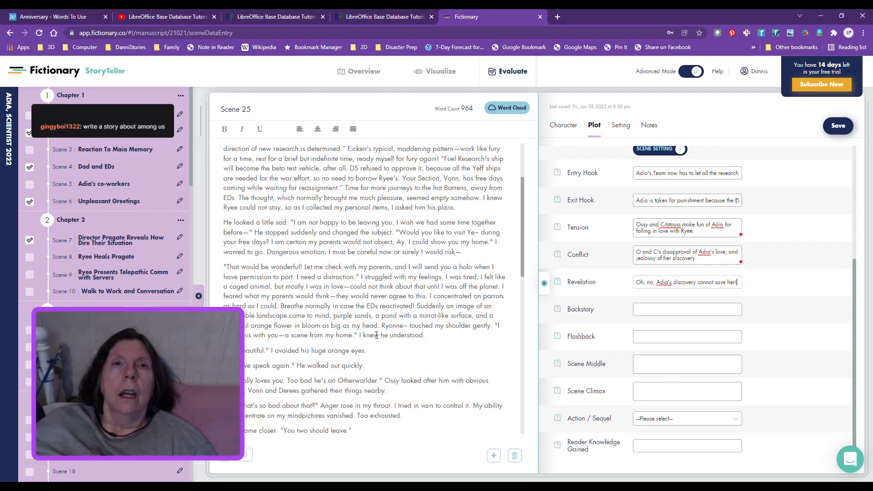
pyautogui.scroll(-1, 382, 330)
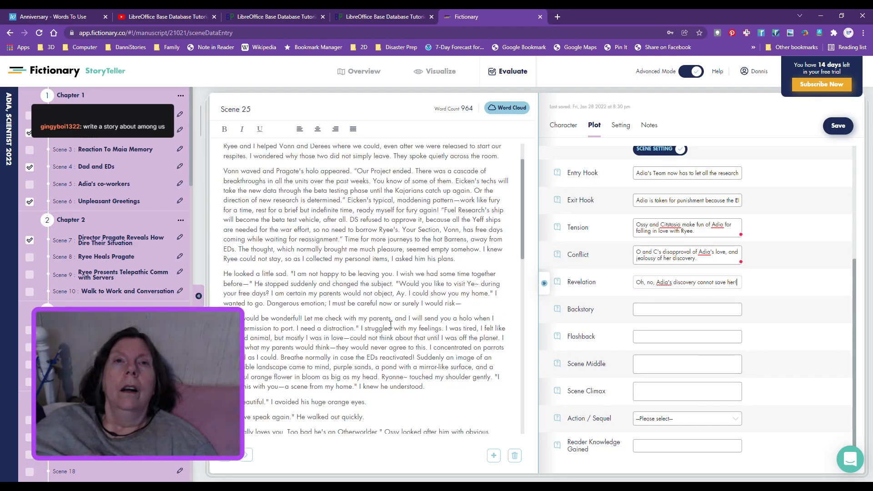
pyautogui.scroll(-1, 391, 324)
pyautogui.scroll(2, 391, 325)
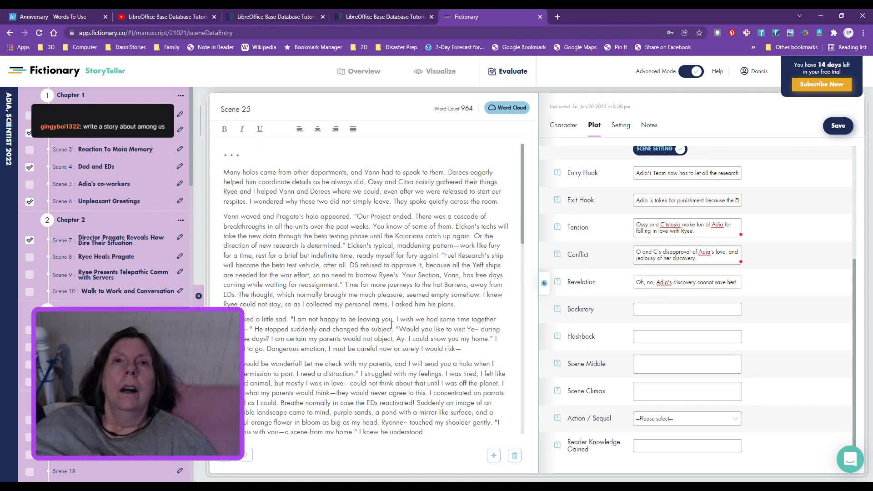
pyautogui.scroll(-1, 390, 325)
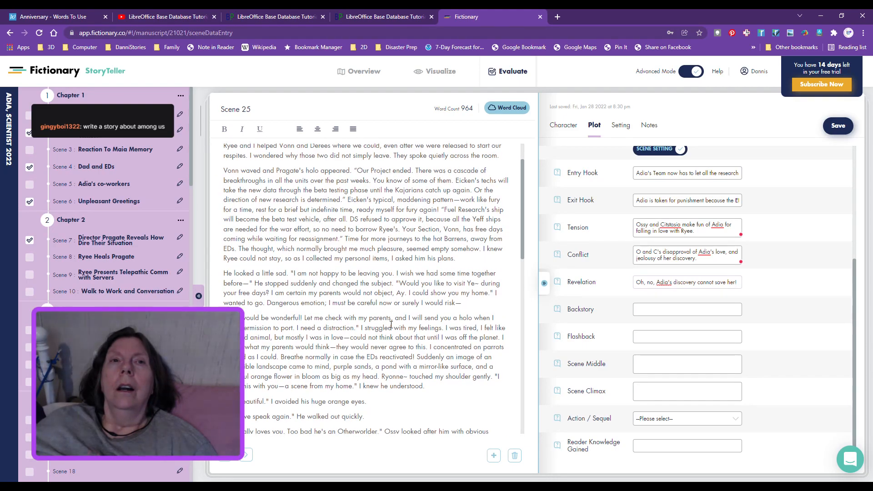
pyautogui.scroll(-3, 391, 325)
pyautogui.scroll(-3, 391, 325)
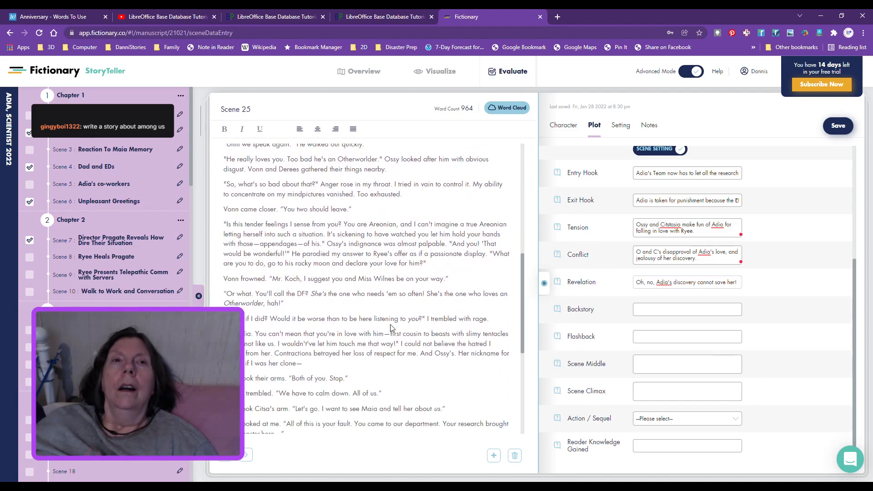
pyautogui.scroll(-2, 390, 325)
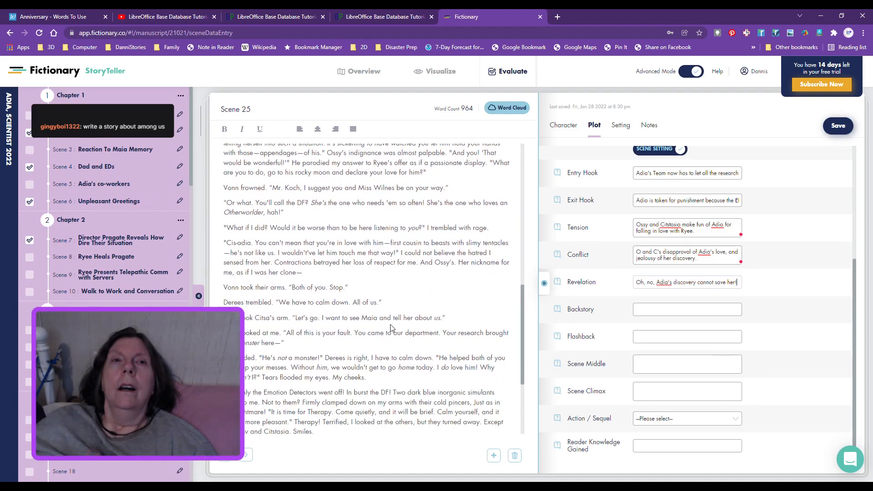
pyautogui.scroll(-3, 391, 325)
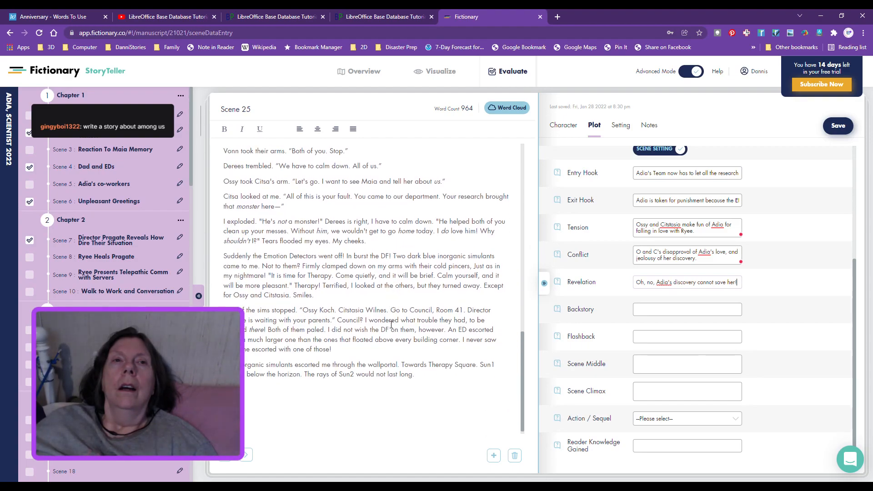
pyautogui.scroll(6, 391, 325)
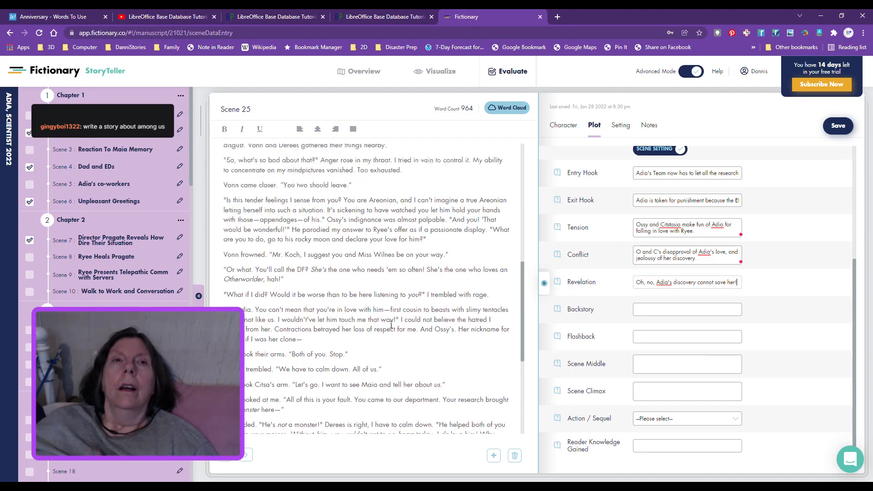
pyautogui.scroll(-3, 391, 325)
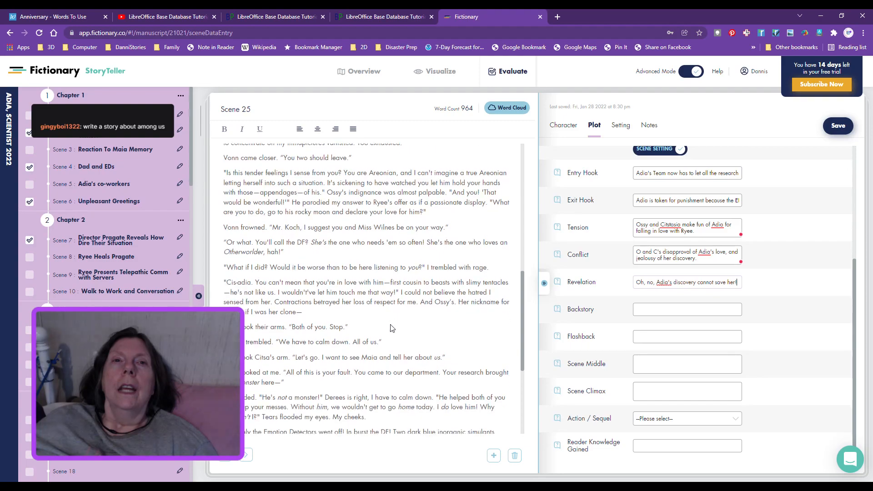
pyautogui.scroll(-3, 392, 328)
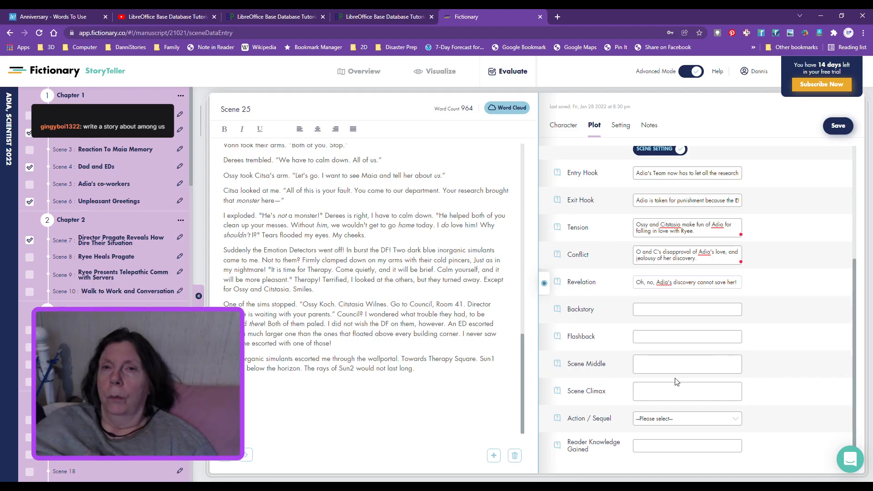
# - Enter the scene middle as "Ryee leaves after inviting Adia to come to Ye~. Ossy and Citstasia make fun of her."
pyautogui.click(662, 367)
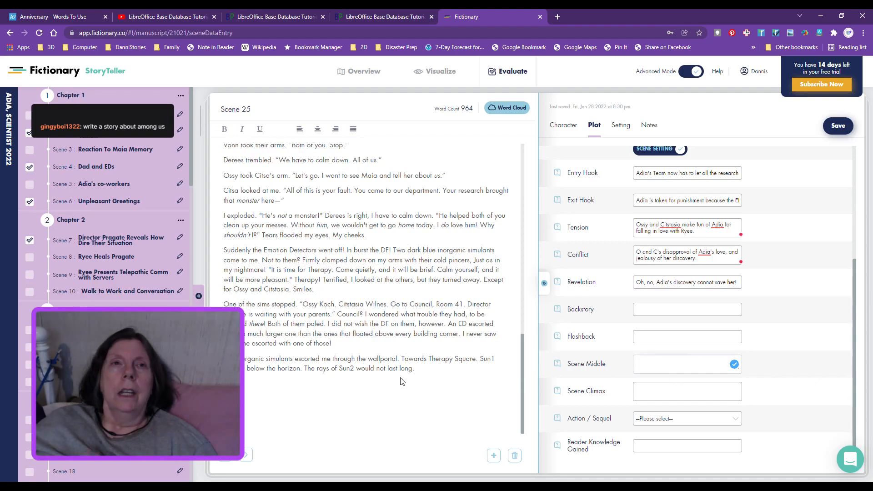
pyautogui.scroll(3, 401, 380)
pyautogui.scroll(6, 400, 381)
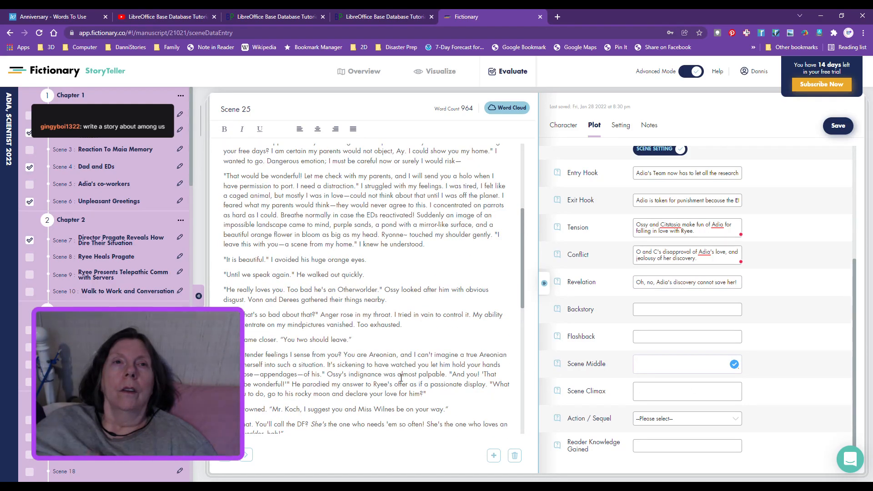
pyautogui.scroll(3, 401, 378)
pyautogui.scroll(-6, 401, 378)
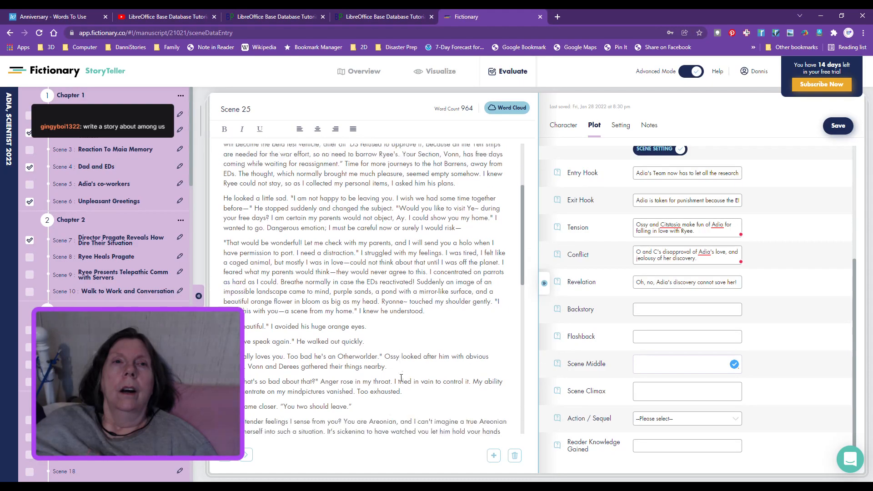
pyautogui.scroll(-1, 401, 378)
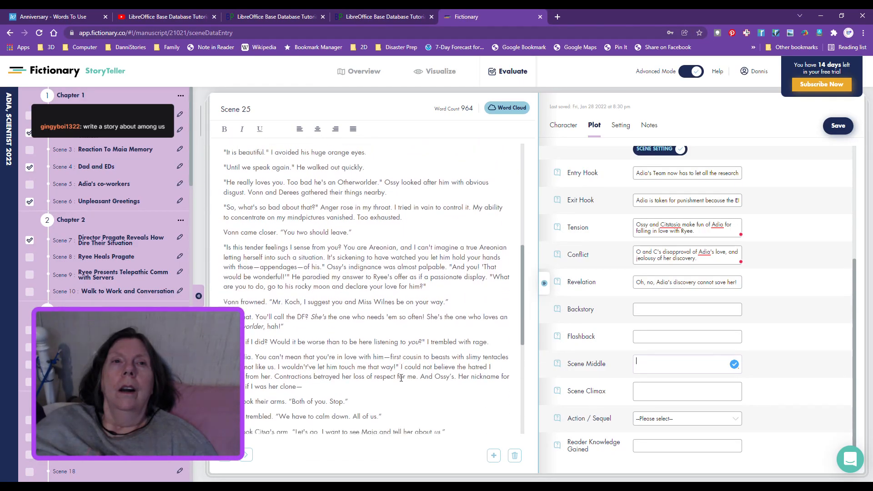
pyautogui.write('Ryee ledves a')
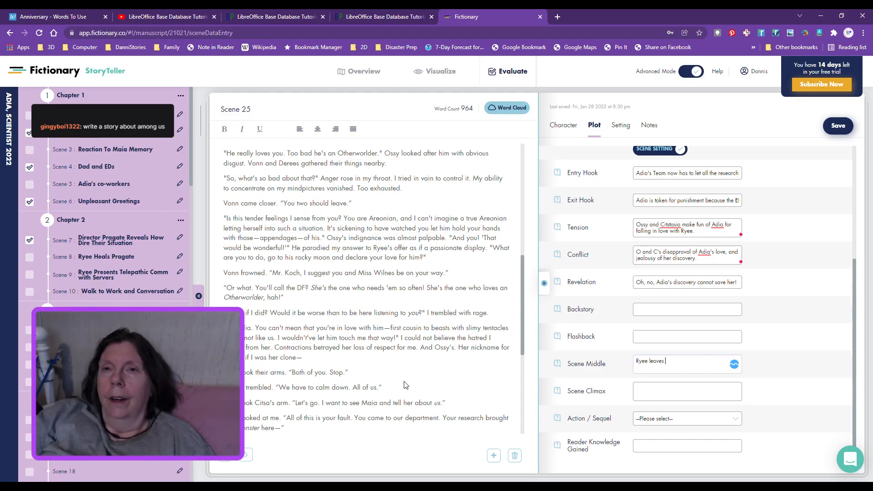
pyautogui.write('fter inviting Adia to come to Ye~.')
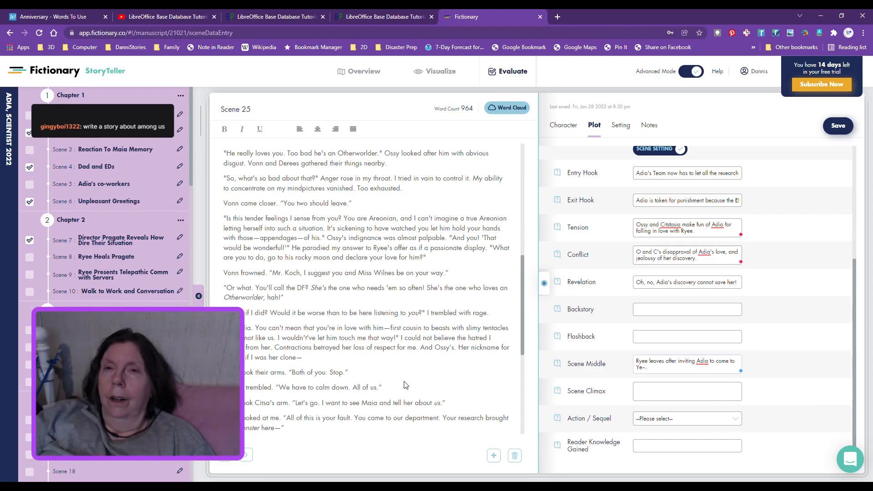
pyautogui.write('Ossy and Citsta')
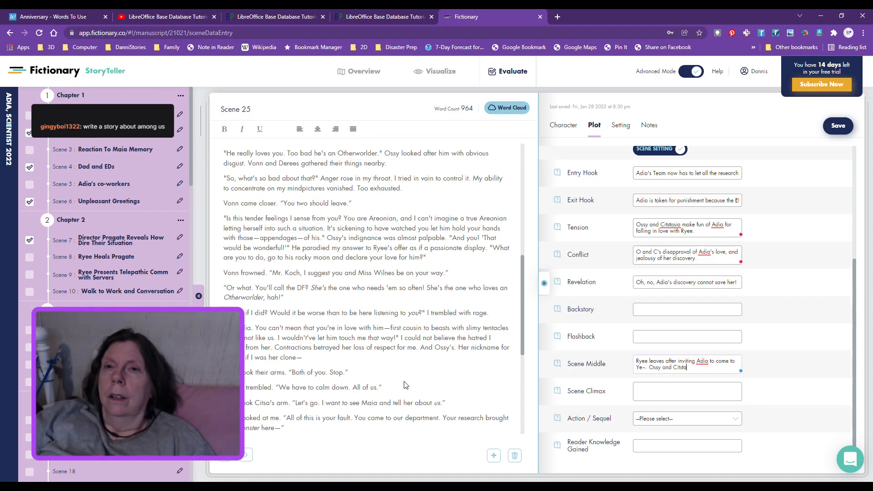
pyautogui.write('sia make fun of her.')
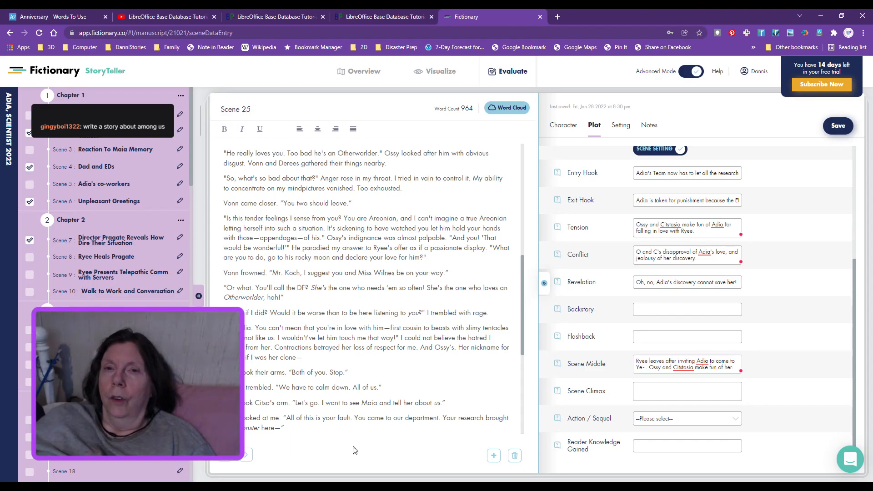
# - Enter Scene 25's climax as "Adia sets off an ED!"
pyautogui.click(678, 392)
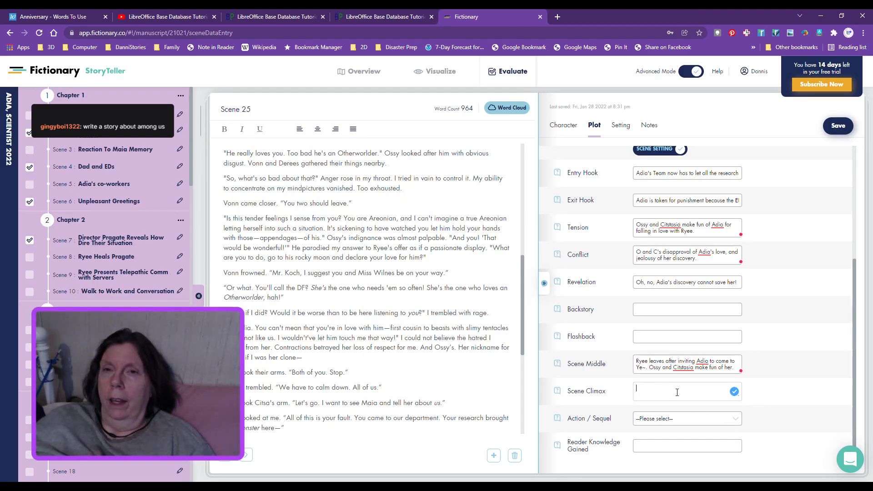
pyautogui.write('Adia sets off on ')
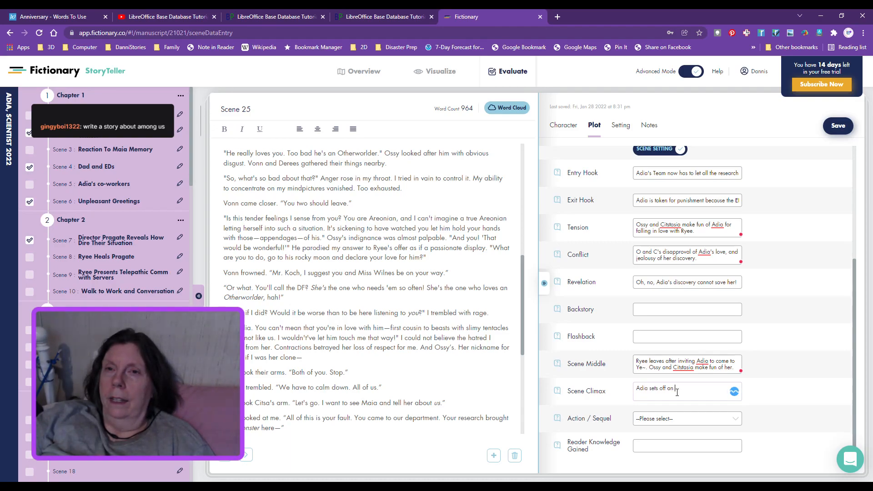
pyautogui.write('ED!')
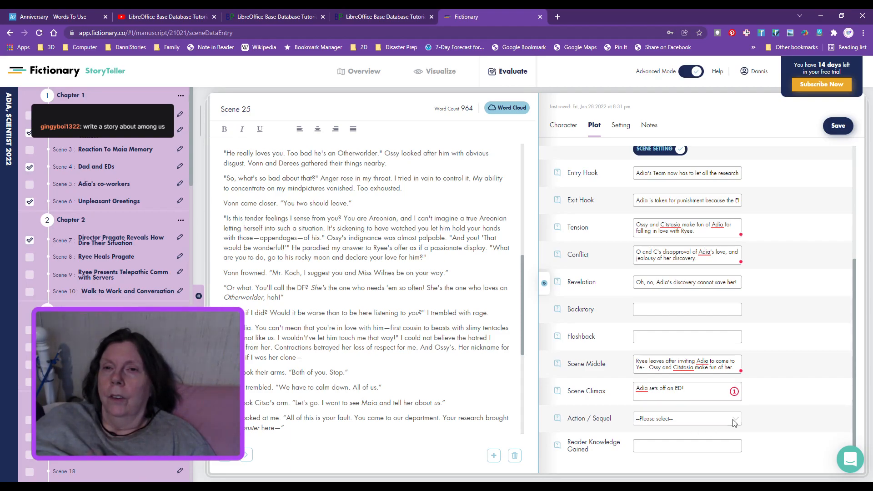
# - Set Action / Sequel to Action and enter the reader knowledge gained as "Adia's discovery will not save her. The Therapy will probably kill her and Ryee left."
pyautogui.click(703, 443)
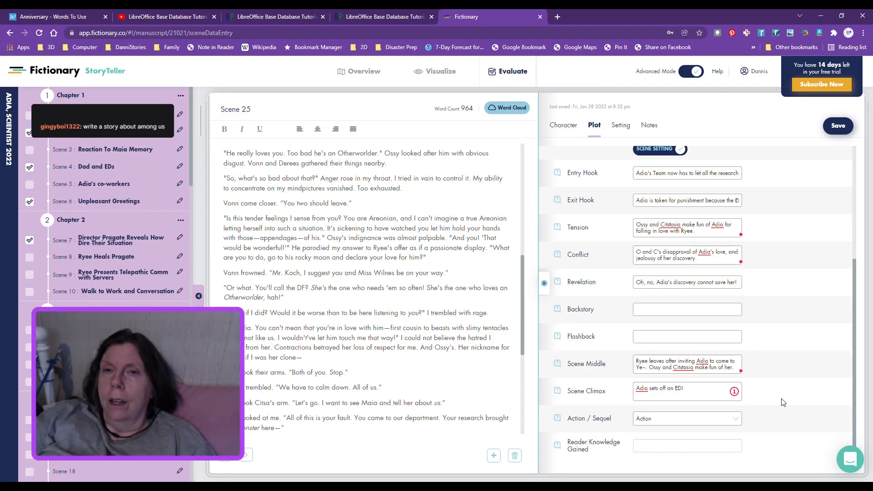
pyautogui.write("dia's discovery wi")
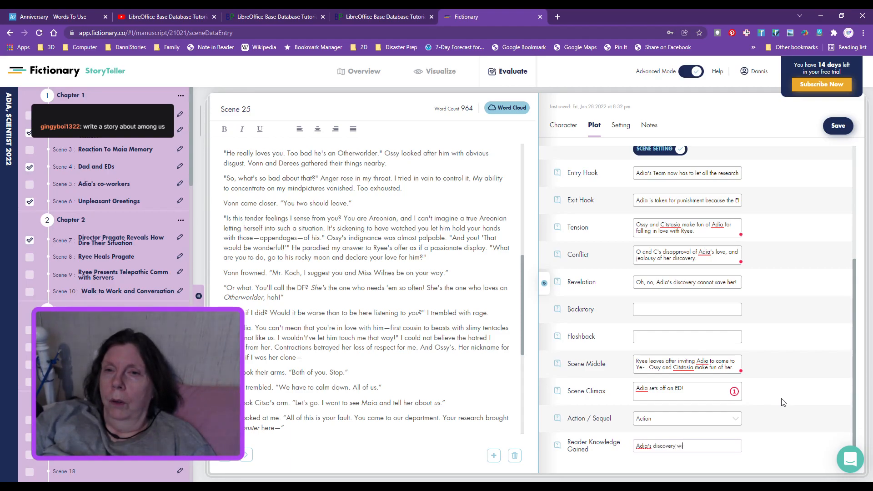
pyautogui.write('ll not save her')
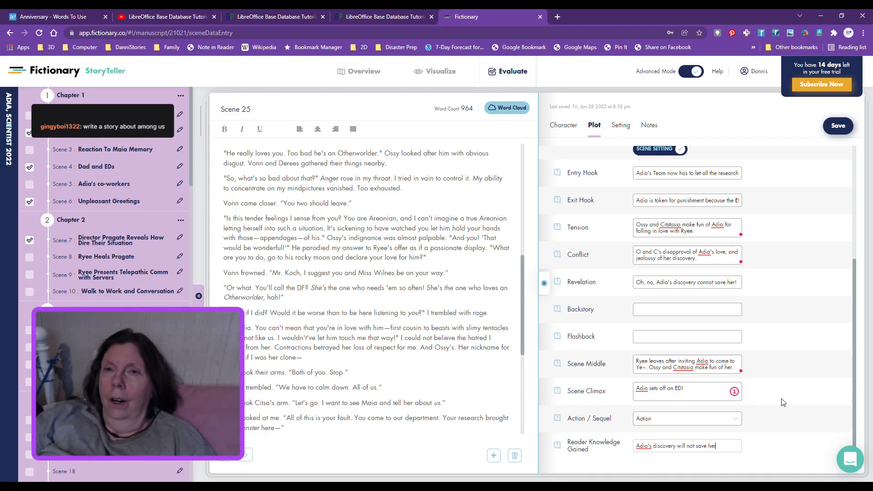
pyautogui.write('. The Thera')
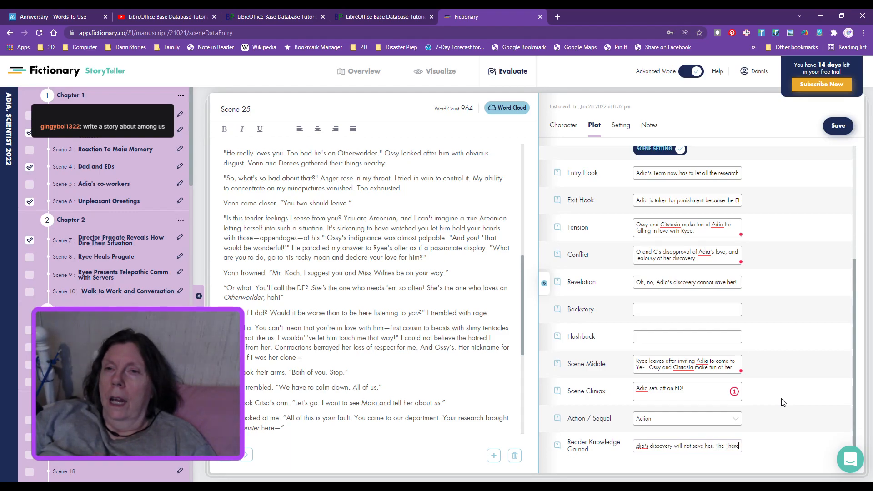
pyautogui.write('py wi')
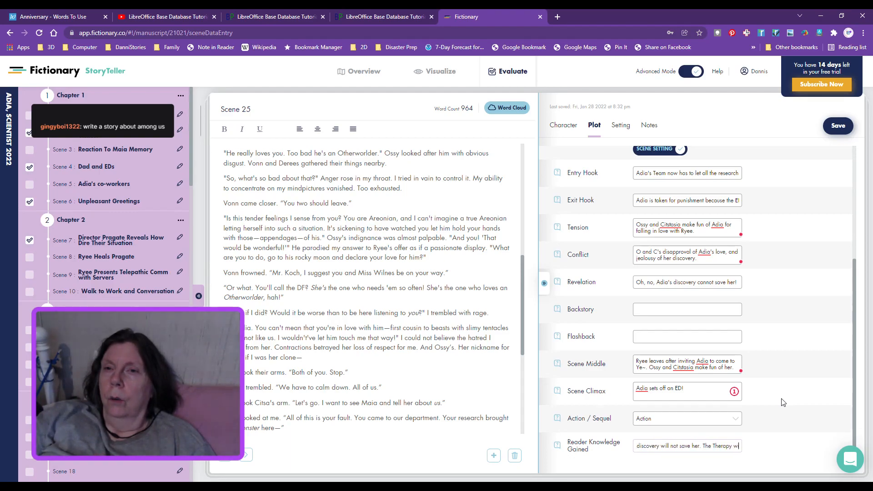
pyautogui.write('ll prob')
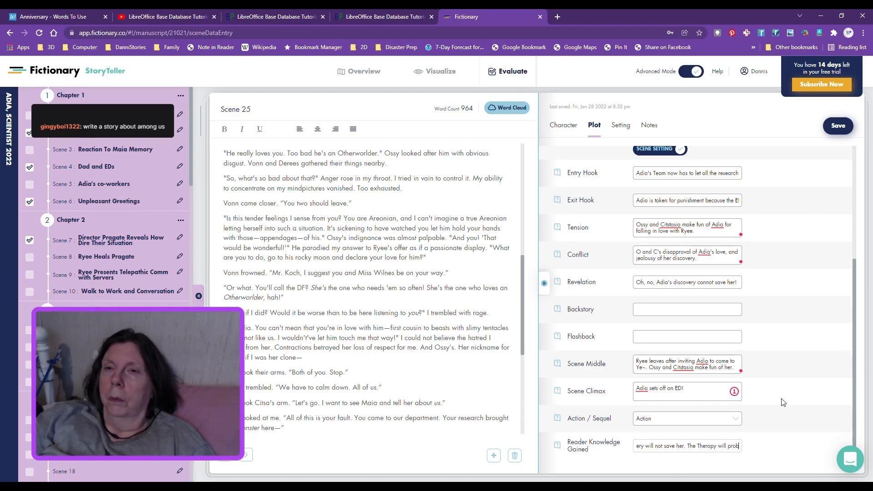
pyautogui.write('ably k')
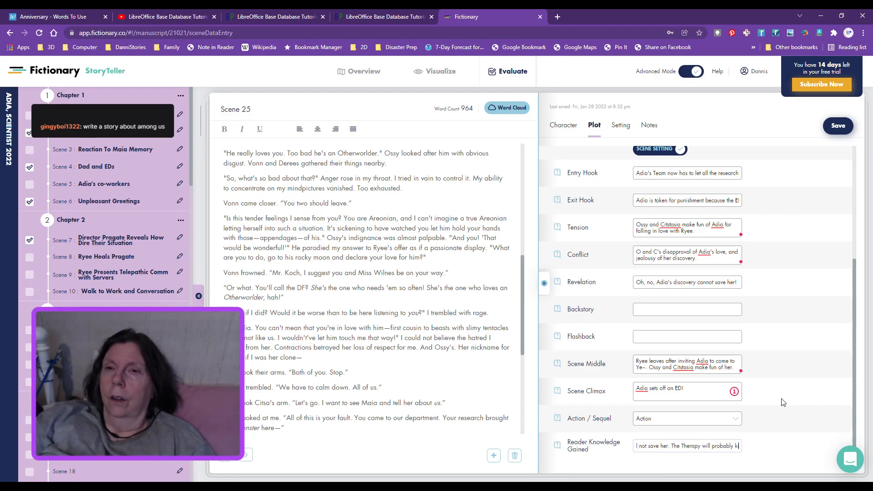
pyautogui.write('ill her and Ryee')
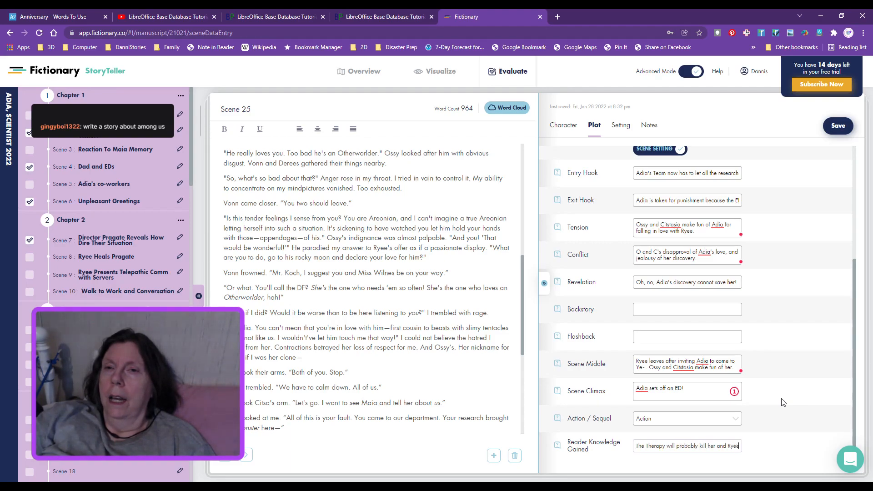
pyautogui.write(' left.')
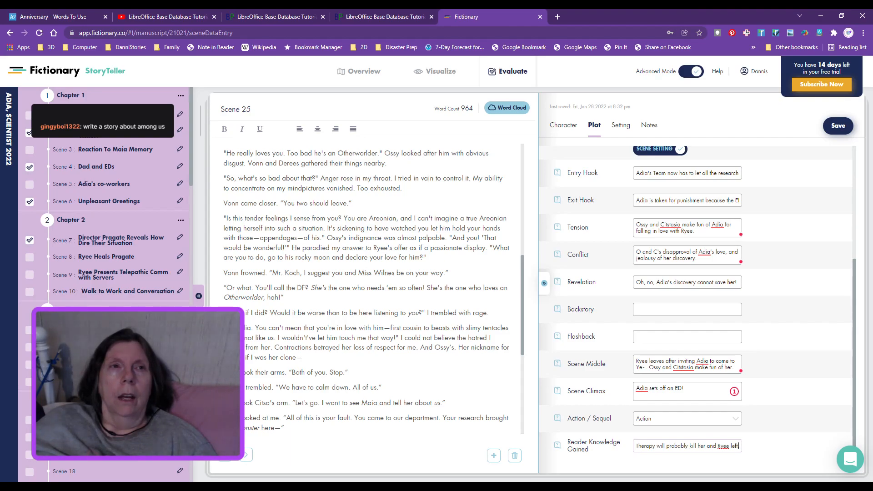
# - Open Scene 15 and name the scene "Derees Needs Healing"
pyautogui.click(91, 420)
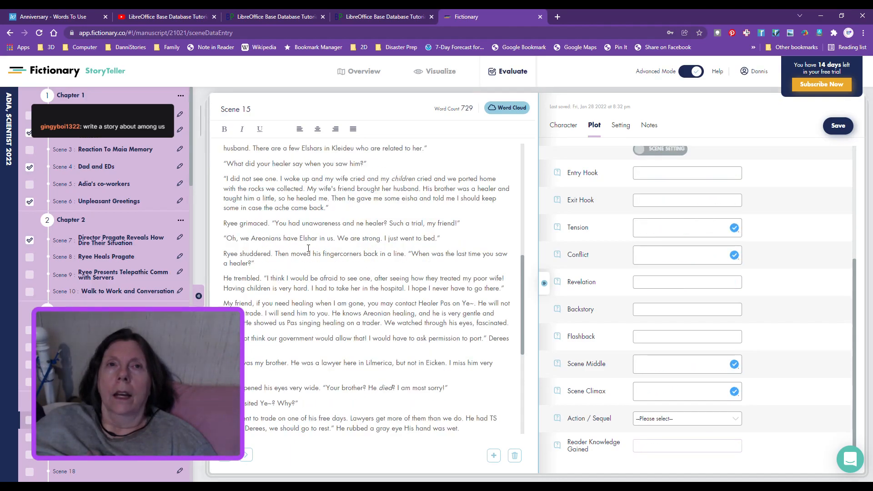
pyautogui.scroll(10, 405, 281)
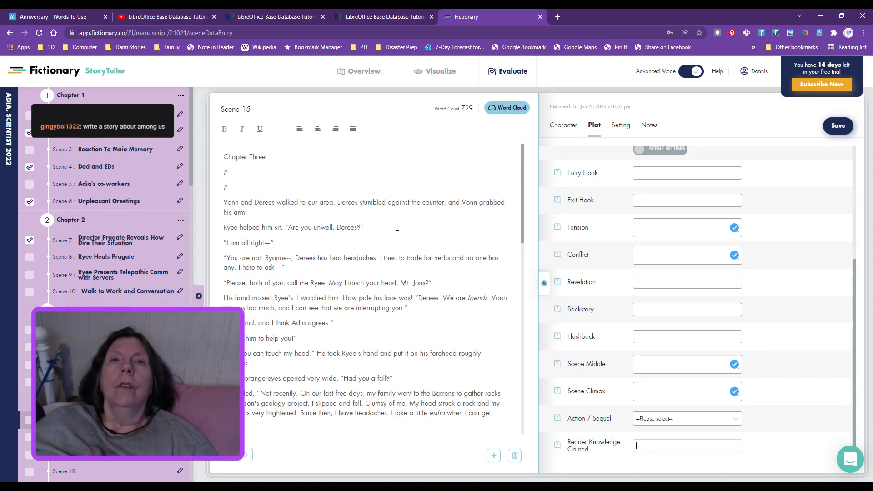
pyautogui.scroll(-1, 398, 229)
pyautogui.scroll(1, 398, 259)
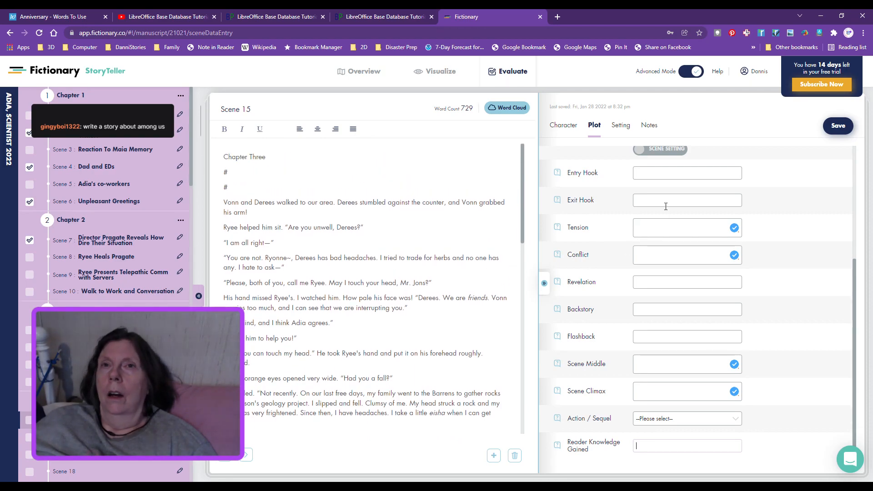
pyautogui.scroll(4, 682, 187)
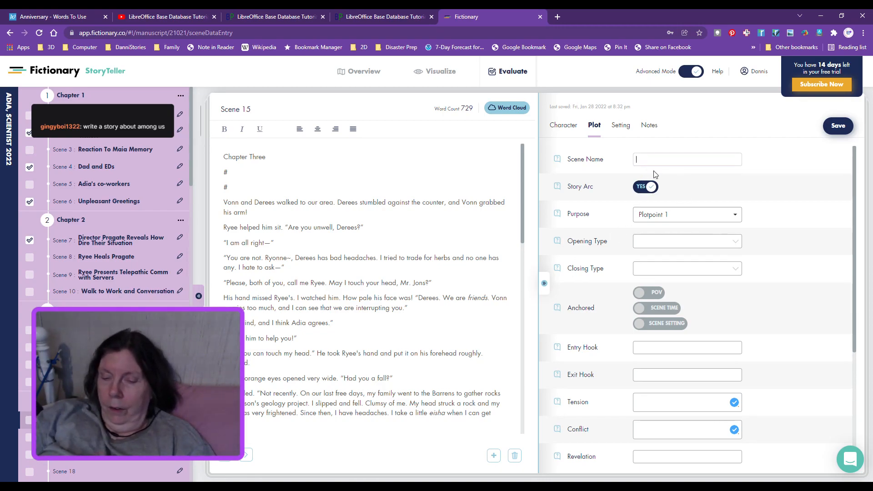
pyautogui.write('De')
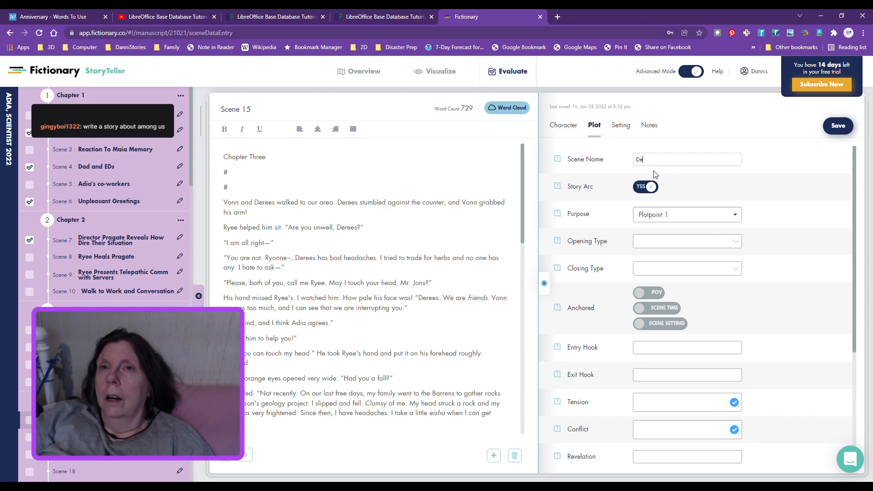
pyautogui.write('rees ')
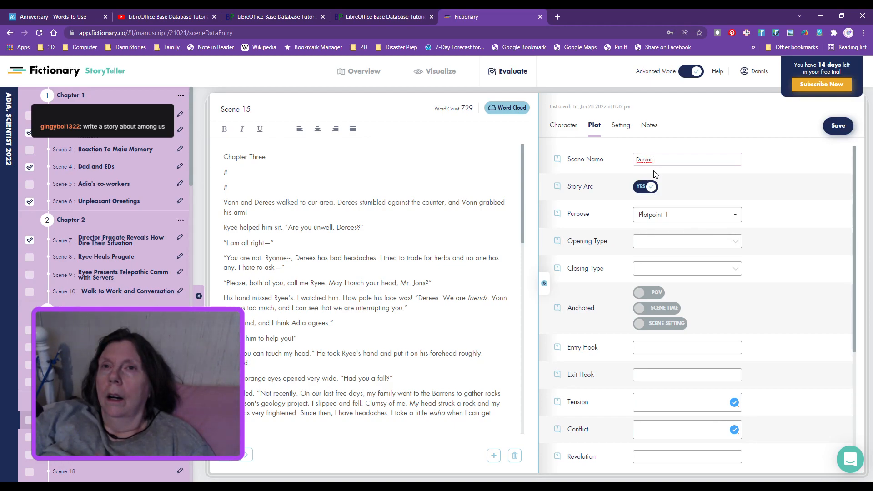
pyautogui.write('Needs H')
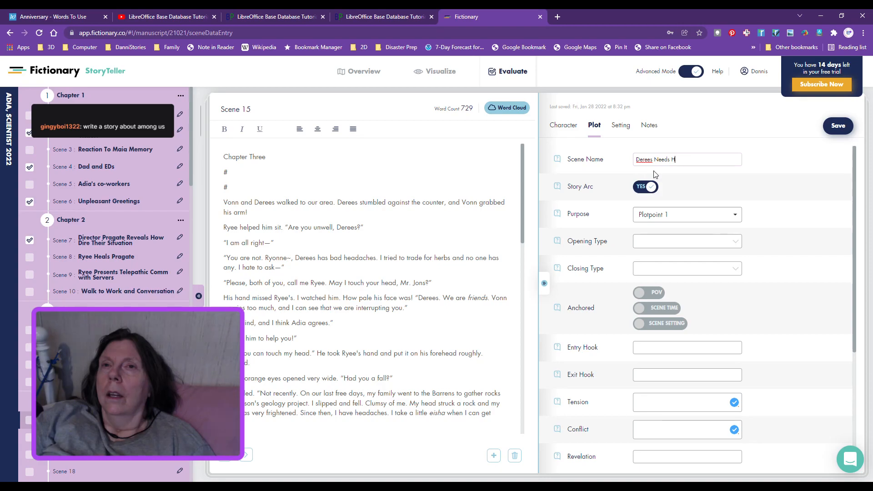
pyautogui.write('ealing')
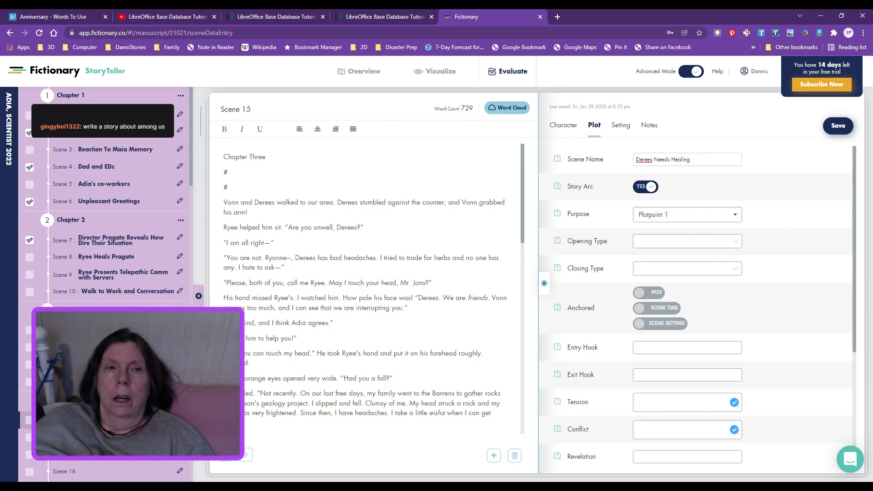
# - Check the story arc and purpose recorded for Scene 22 and return to Scene 15
pyautogui.scroll(-2, 105, 284)
pyautogui.scroll(-3, 106, 284)
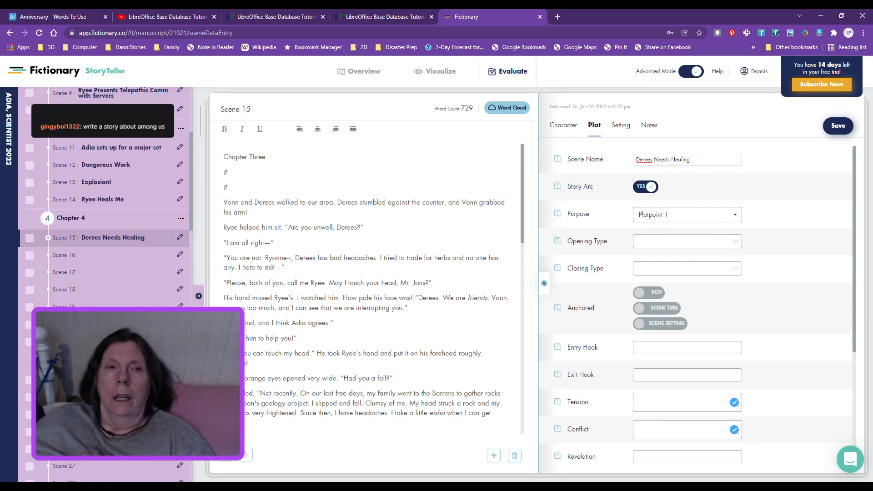
pyautogui.click(105, 381)
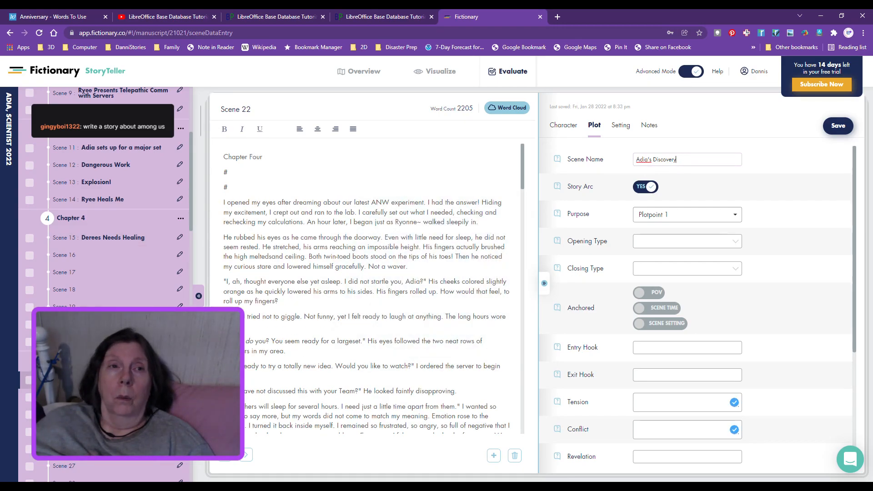
pyautogui.click(148, 239)
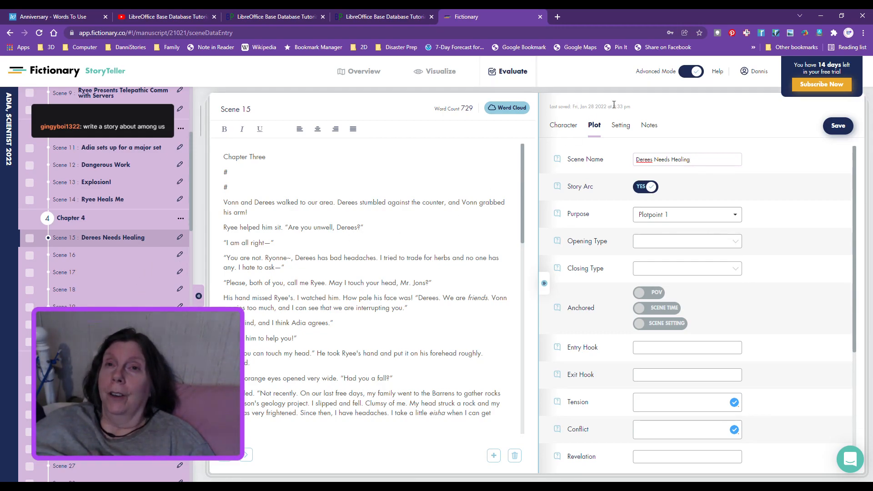
# - Turn off Scene 15's story arc setting and set its purpose to Intensify Conflict
pyautogui.click(637, 192)
pyautogui.click(638, 191)
pyautogui.click(736, 215)
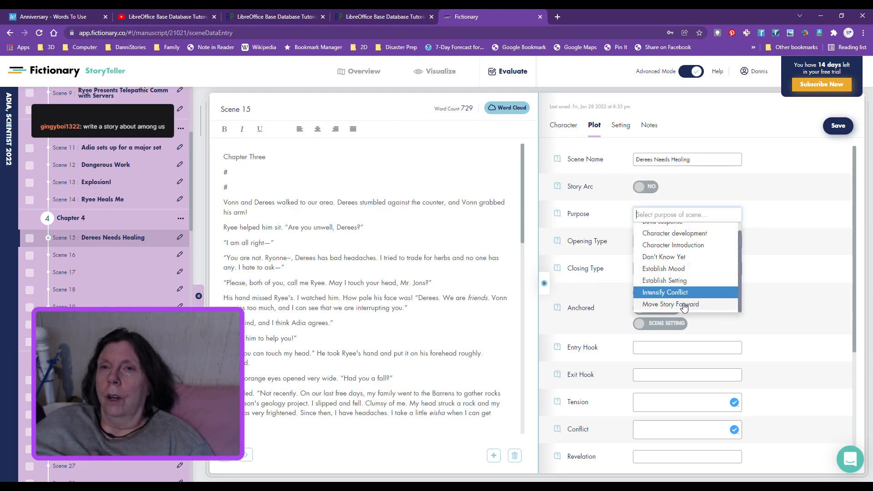
pyautogui.click(695, 294)
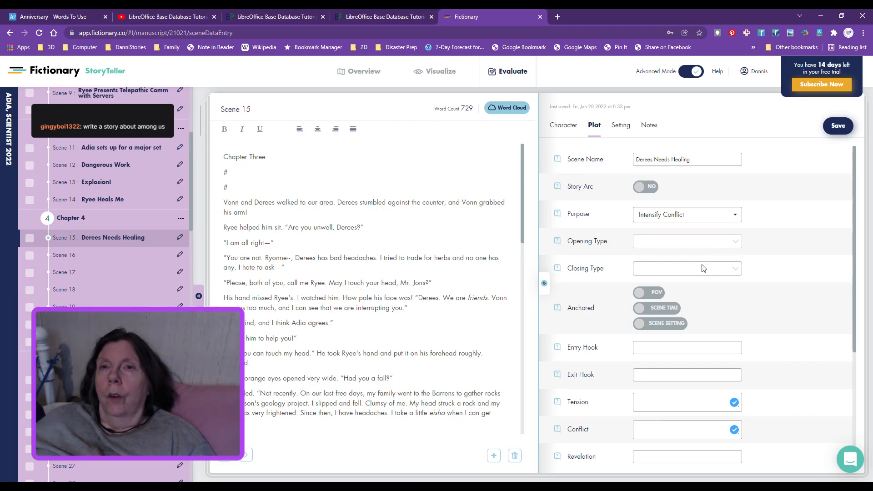
# - Set Scene 15's opening and closing types to Action and mark POV, scene time and scene setting as anchored
pyautogui.click(691, 280)
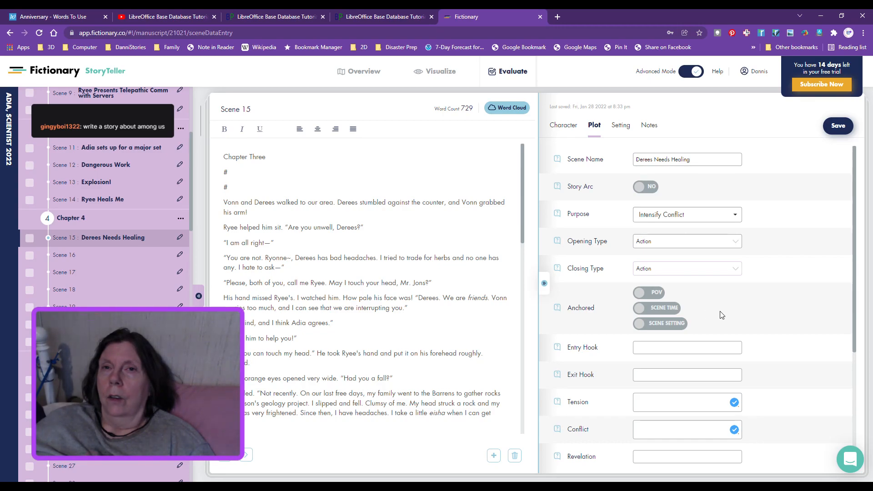
pyautogui.scroll(-15, 497, 385)
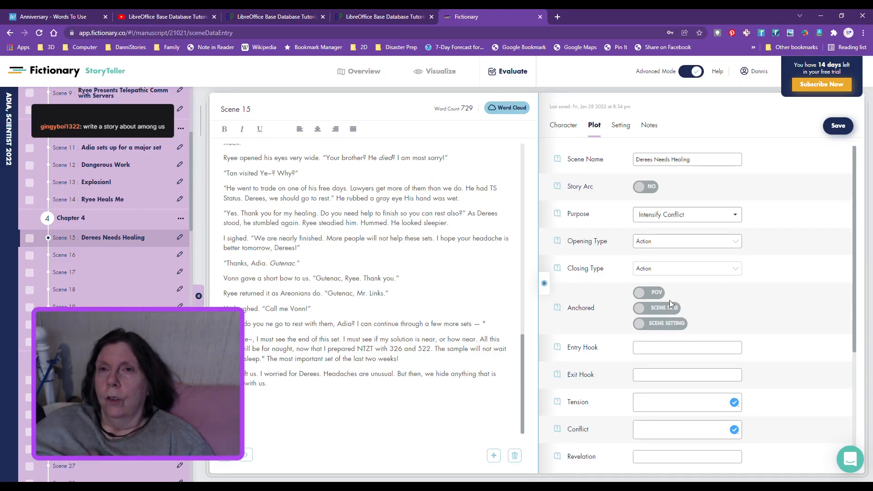
pyautogui.scroll(6, 448, 330)
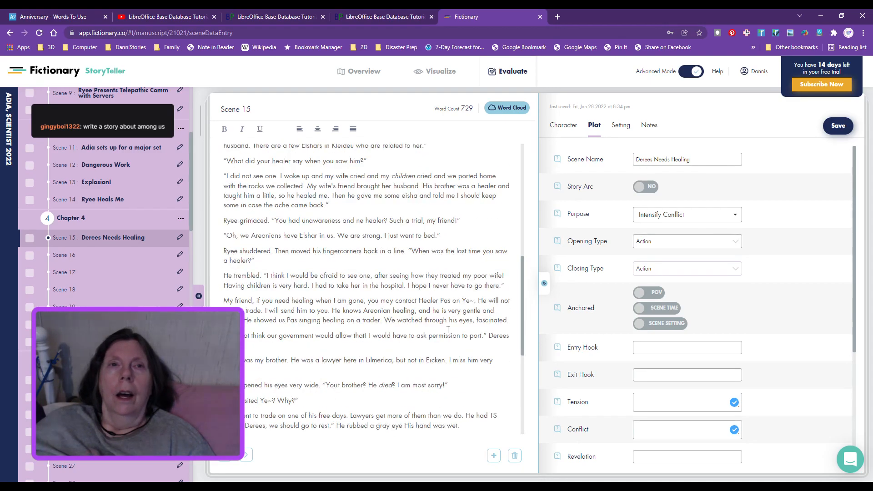
pyautogui.scroll(2, 448, 330)
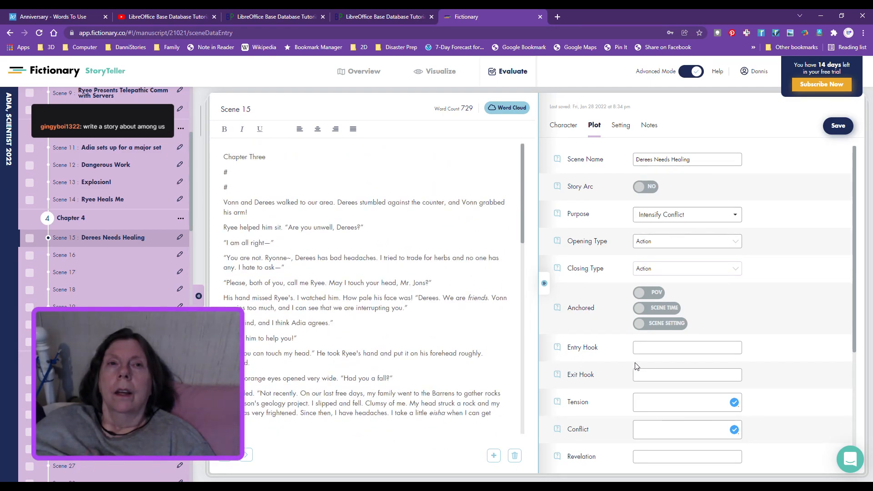
pyautogui.click(661, 295)
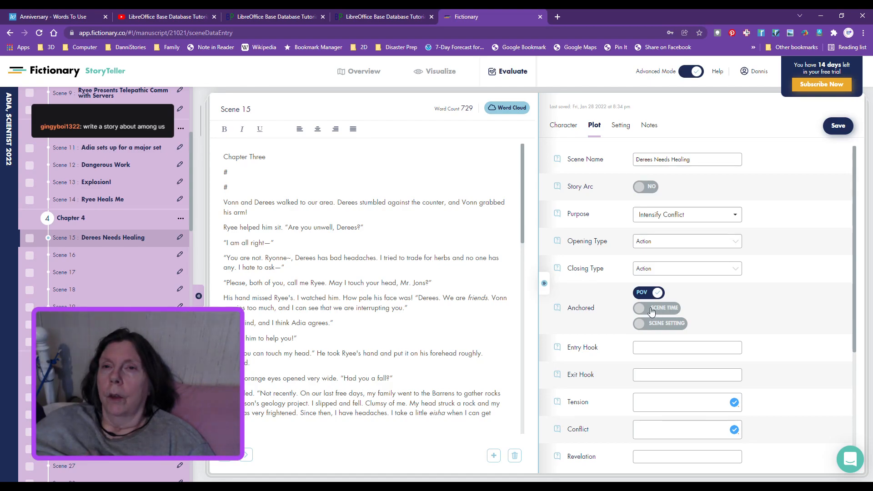
pyautogui.click(680, 312)
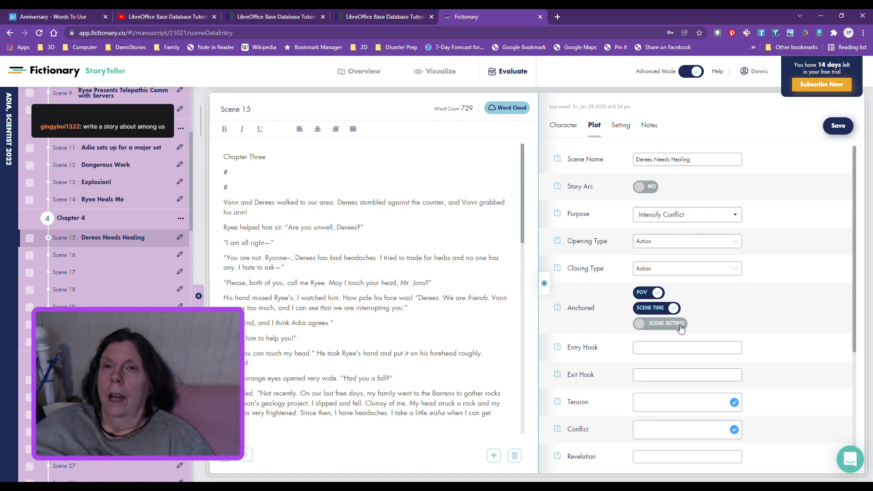
pyautogui.click(681, 328)
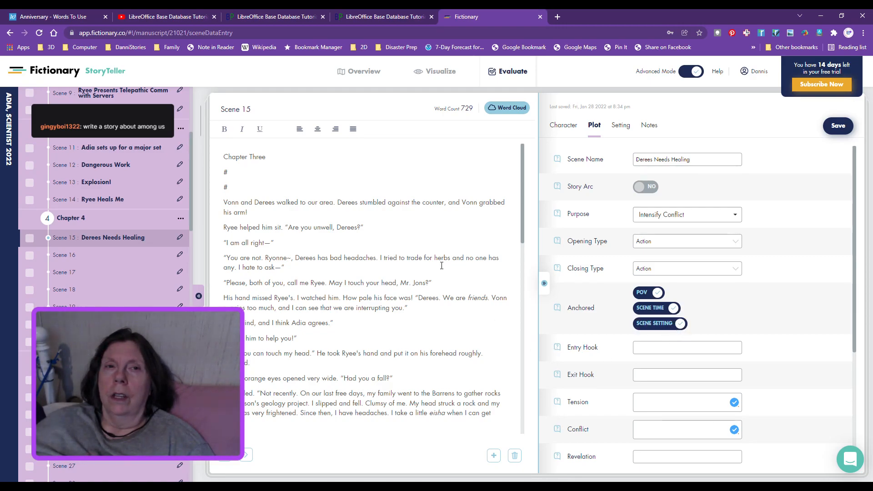
# - Enter Scene 15's entry hook as "Derees needs healing for a headache. Adia, Vonn and Ryee worry about him."
pyautogui.click(688, 347)
pyautogui.write('Derees needs')
pyautogui.write('h')
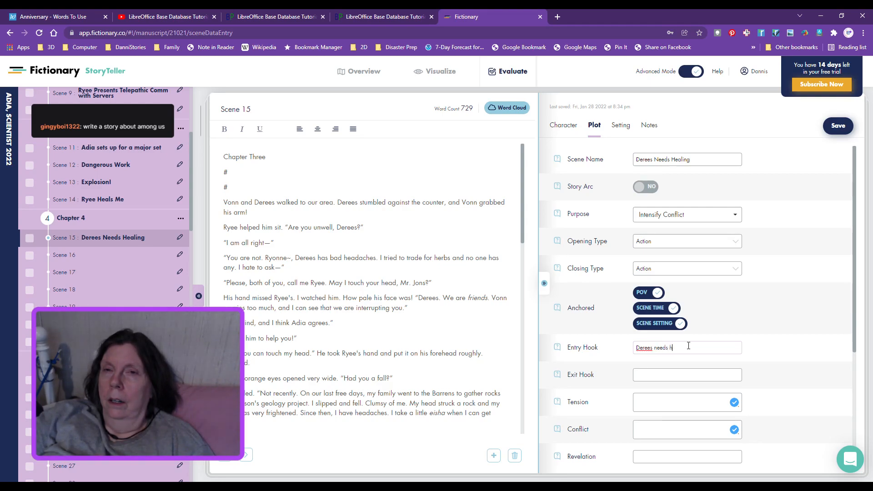
pyautogui.write('ealing for a ')
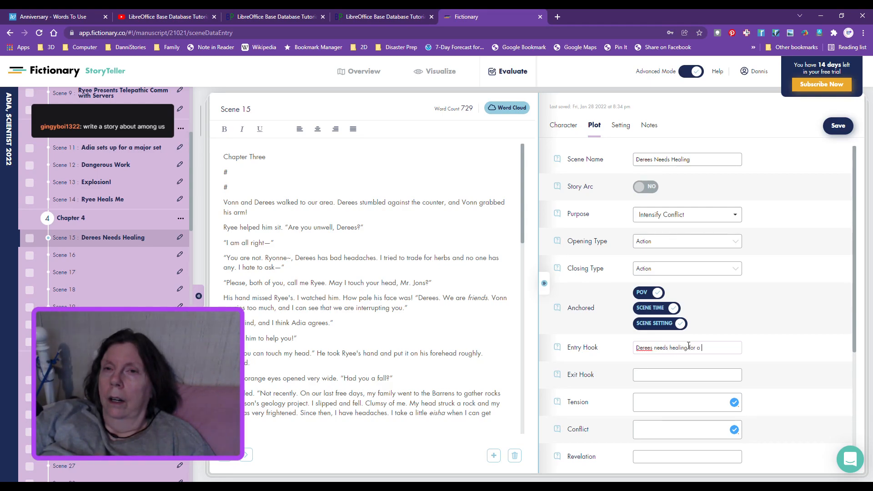
pyautogui.write('headache')
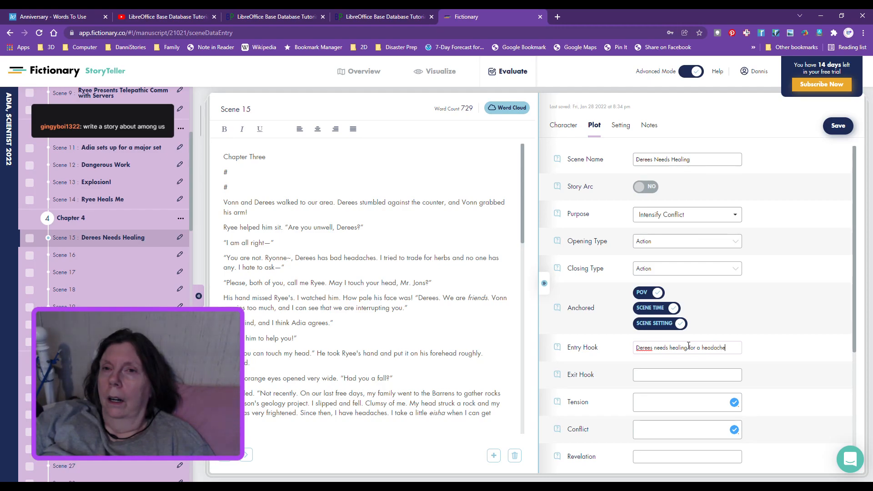
pyautogui.write('.')
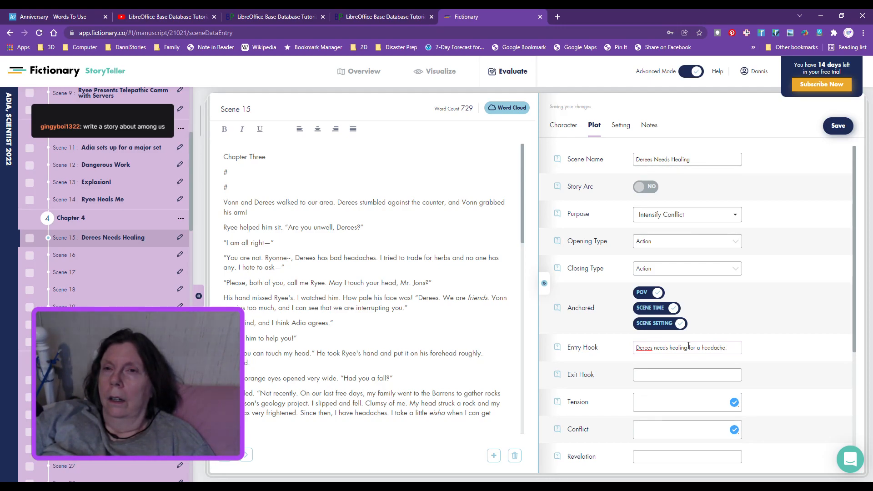
pyautogui.write(' Adia, ')
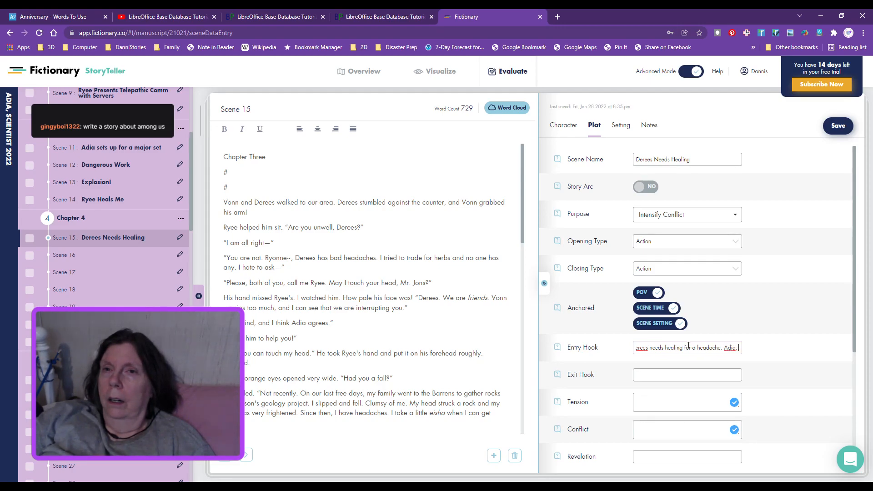
pyautogui.write('Vonn and')
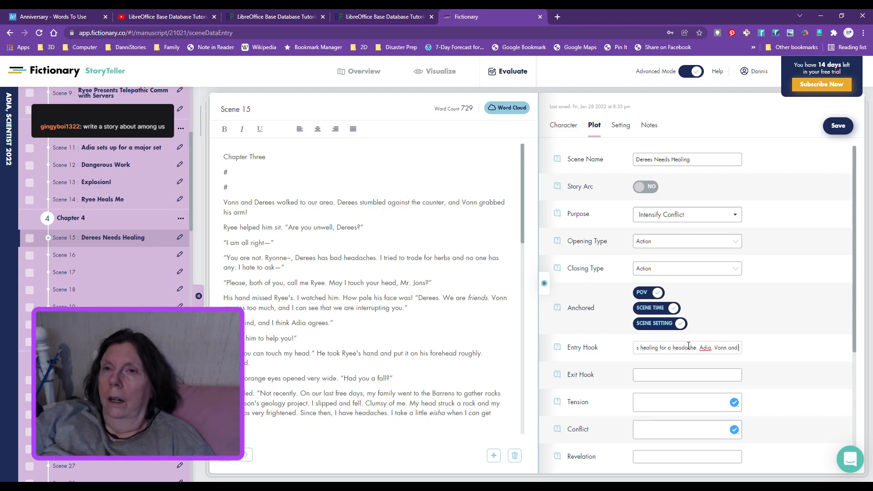
pyautogui.write(' Ryee wo')
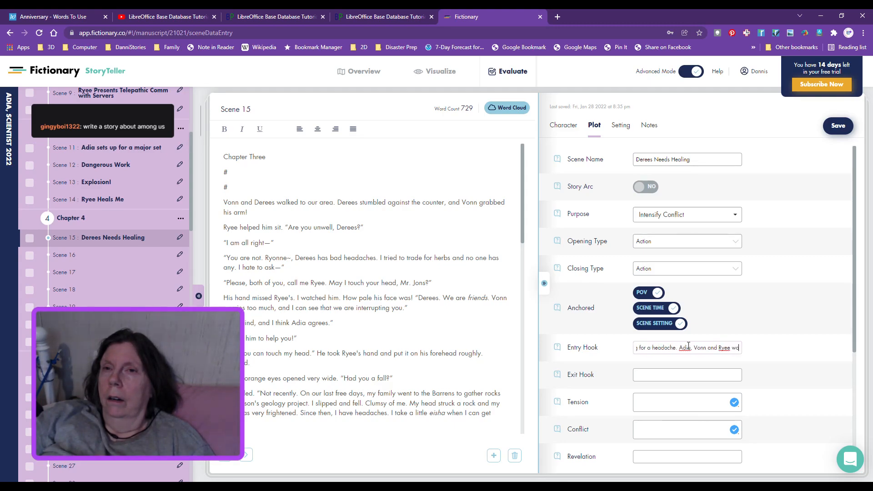
pyautogui.write('rry abou')
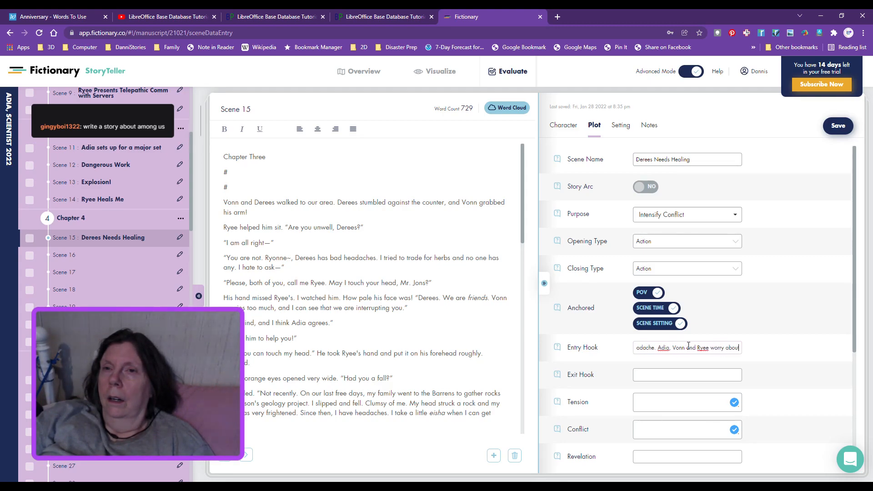
pyautogui.write('t him.')
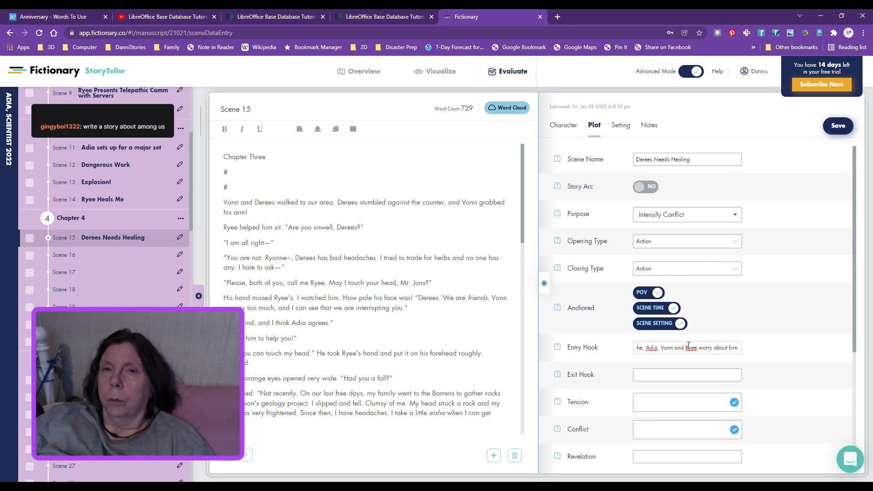
# - Enter Scene 15's exit hook as "They worry about Derees because Vonn's brother died." and its tension as "Derees is unwell."
pyautogui.scroll(-15, 499, 380)
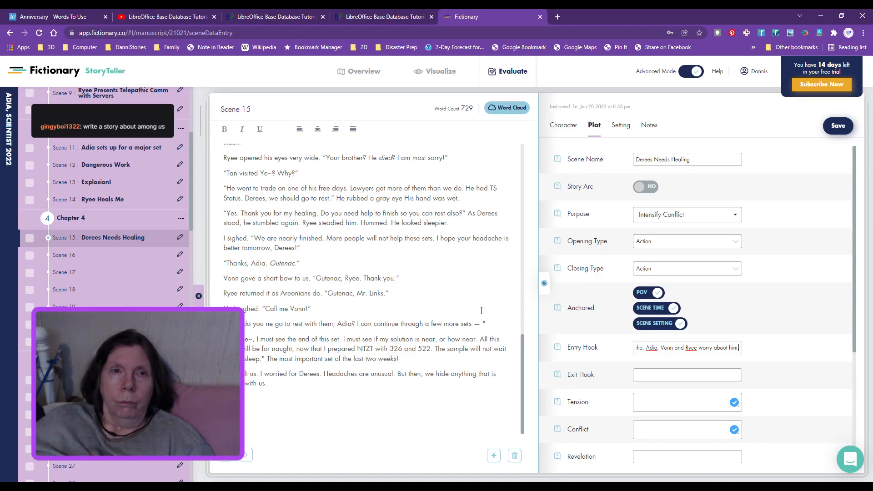
pyautogui.scroll(3, 481, 310)
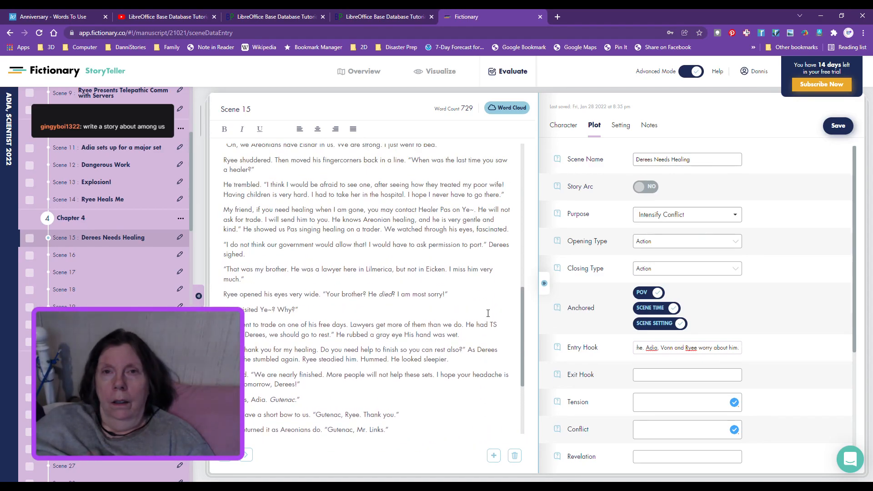
pyautogui.scroll(-3, 491, 306)
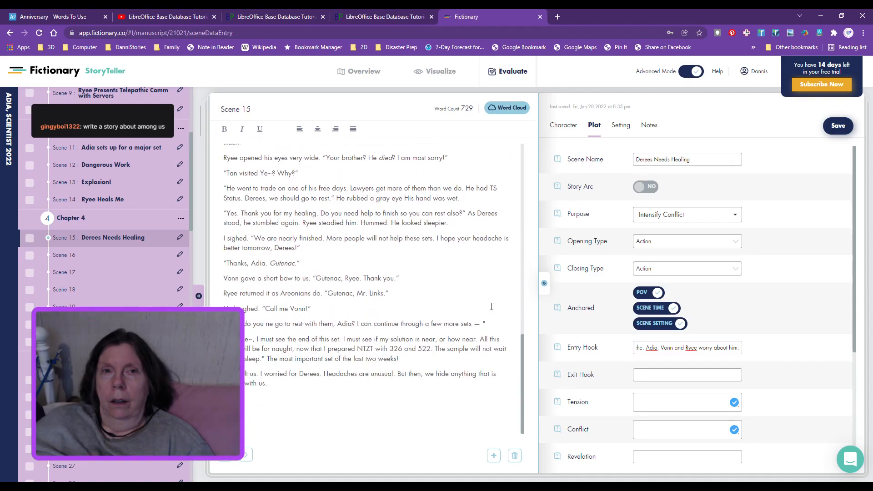
pyautogui.click(644, 376)
pyautogui.write('They worry about D')
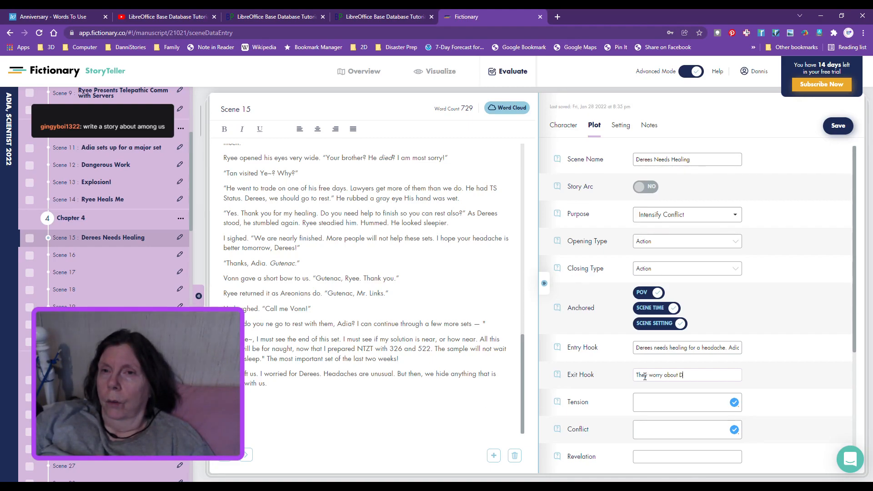
pyautogui.write('erees ')
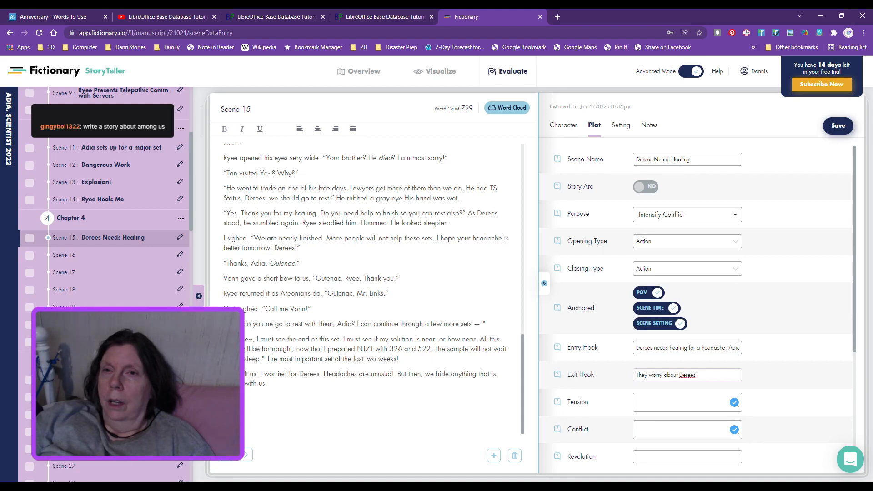
pyautogui.write('because V')
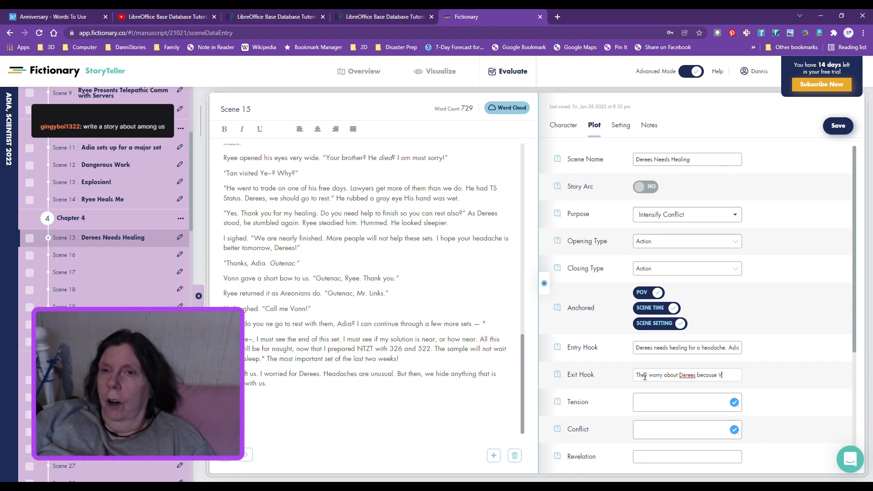
pyautogui.write("onn's b")
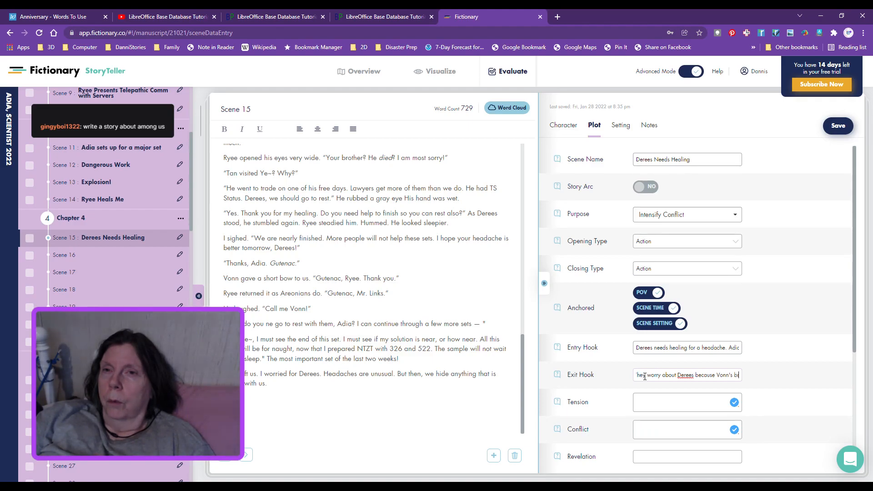
pyautogui.write('rother died.')
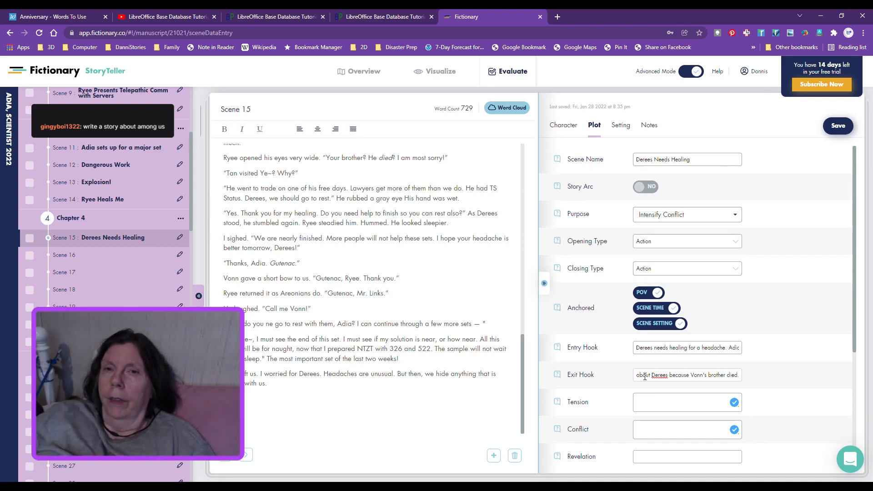
pyautogui.click(667, 401)
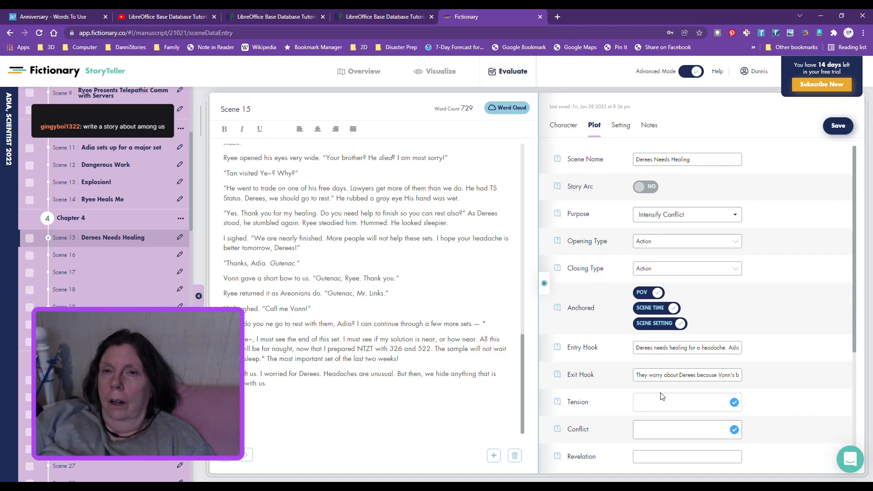
pyautogui.write('ees is unwell.')
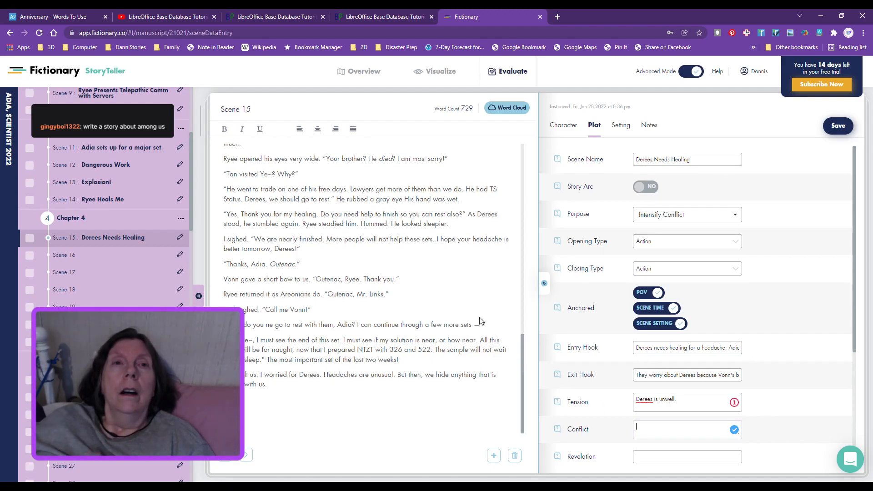
# - Reread Scene 15 and enter its conflict as "Healers are too expensive for most scientists to afford, which worries Ryee."
pyautogui.scroll(5, 480, 322)
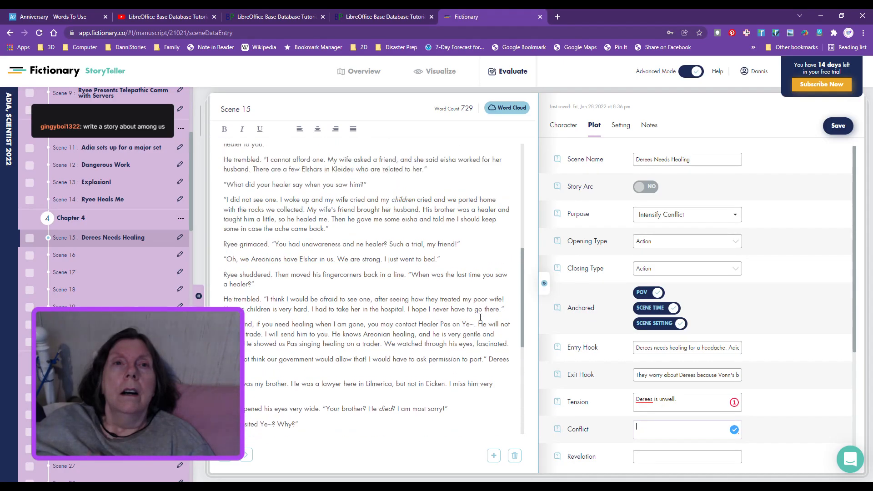
pyautogui.scroll(5, 480, 317)
pyautogui.scroll(1, 480, 317)
pyautogui.scroll(-2, 480, 317)
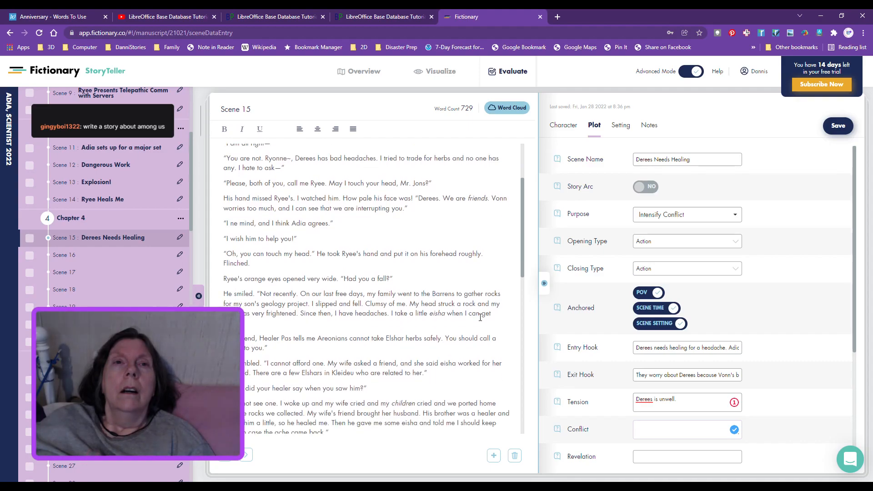
pyautogui.scroll(-2, 480, 317)
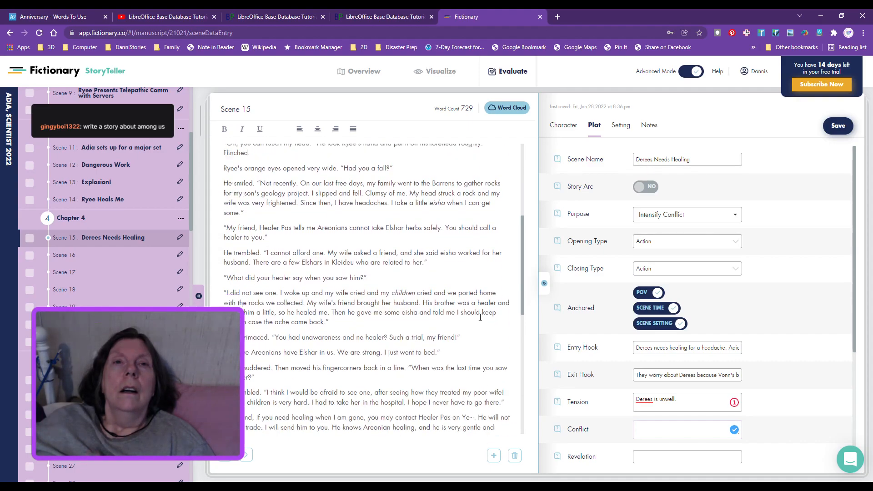
pyautogui.scroll(-3, 481, 321)
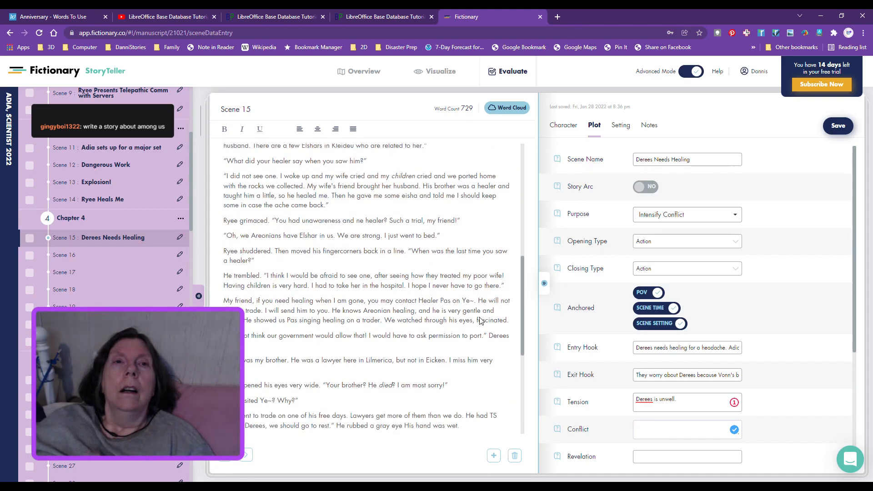
pyautogui.scroll(-2, 481, 317)
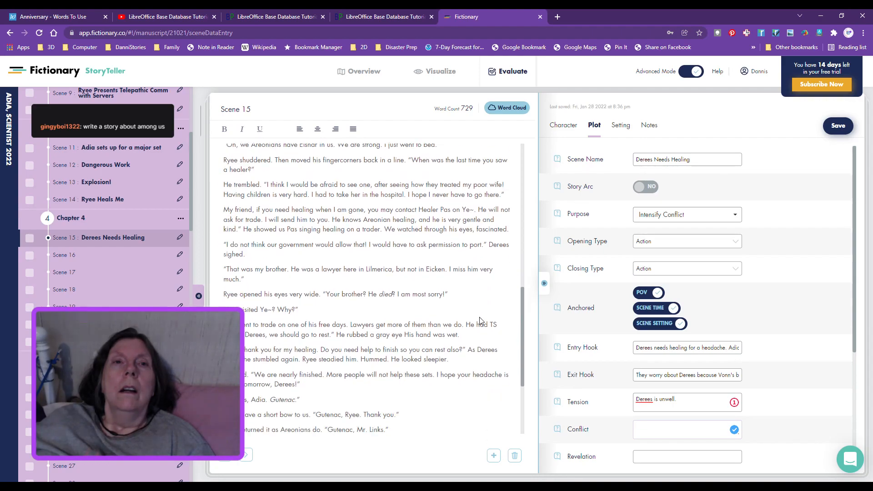
pyautogui.scroll(-2, 480, 317)
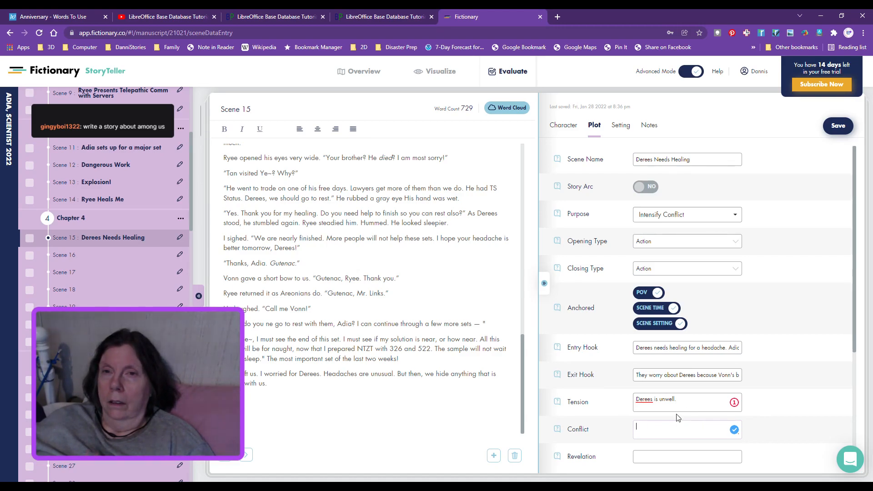
pyautogui.write('Heale')
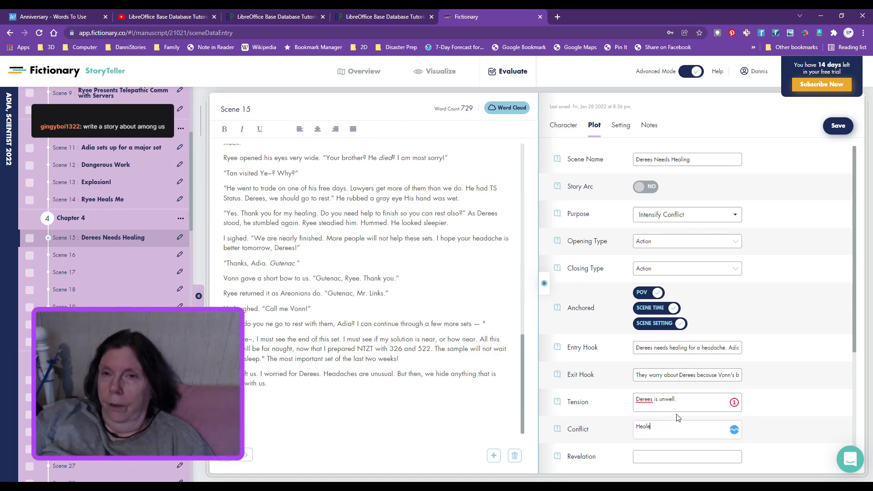
pyautogui.write('rs are')
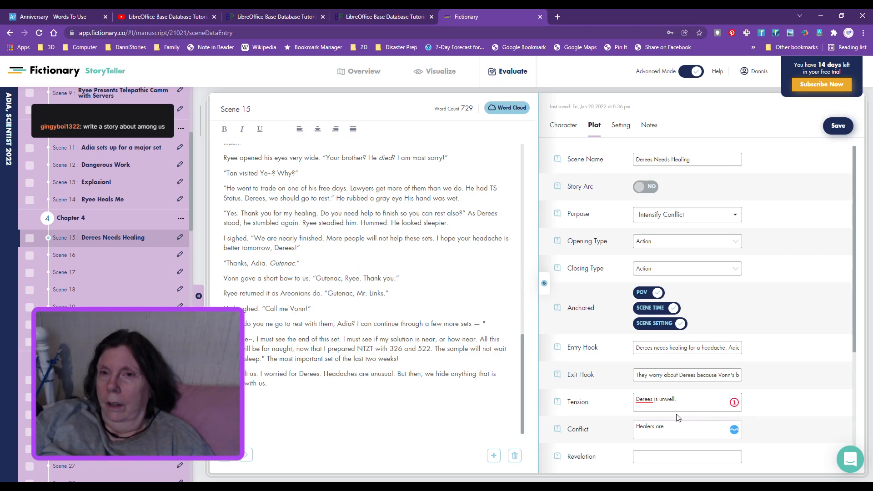
pyautogui.write(' too expensive for most s')
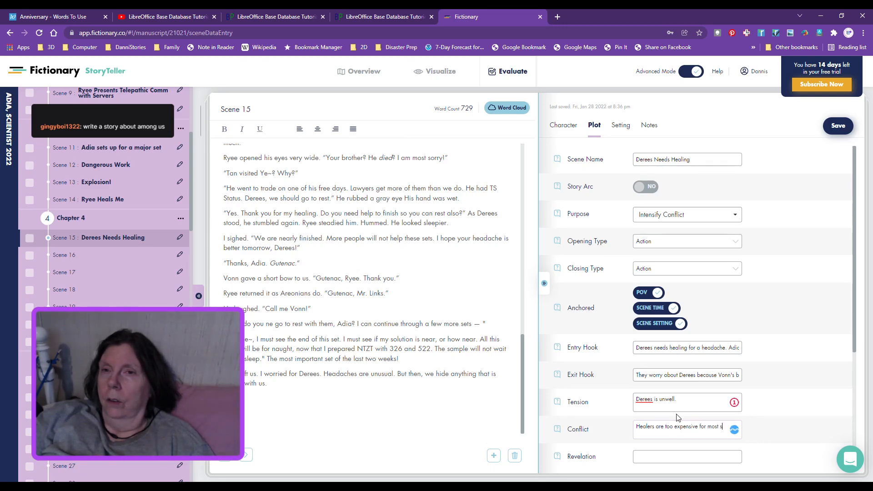
pyautogui.write('cienteist')
pyautogui.press('BackSpace')
pyautogui.press('BackSpace')
pyautogui.press('BackSpace')
pyautogui.write('ists ')
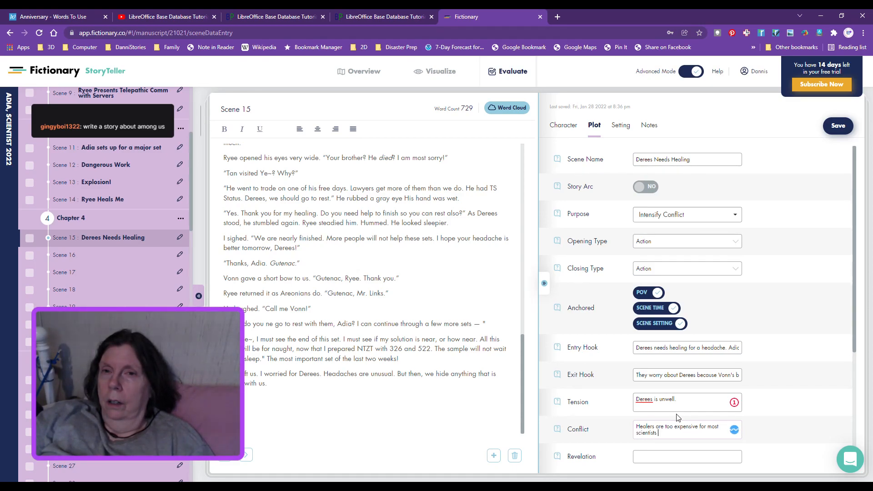
pyautogui.write('to afford')
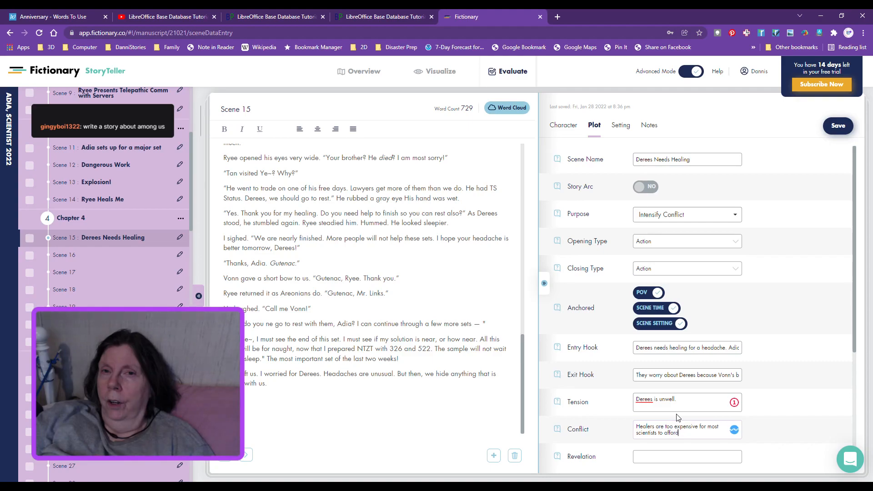
pyautogui.write(', which worries R')
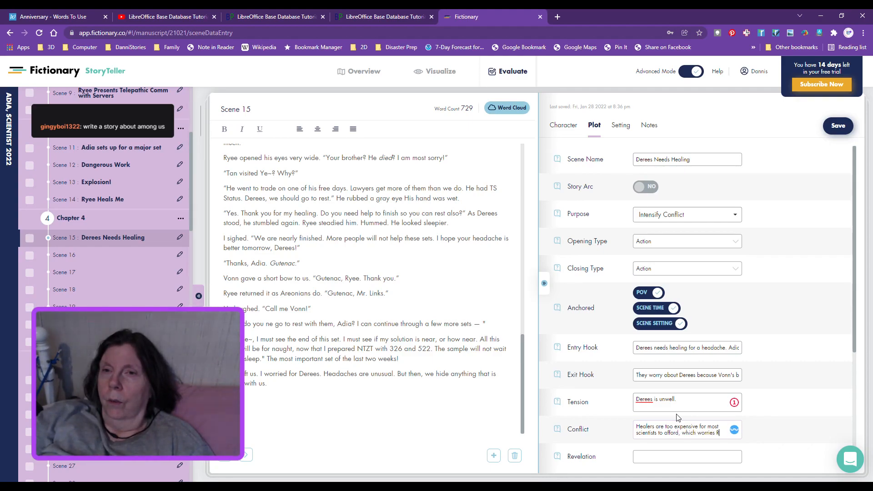
pyautogui.write('yee.')
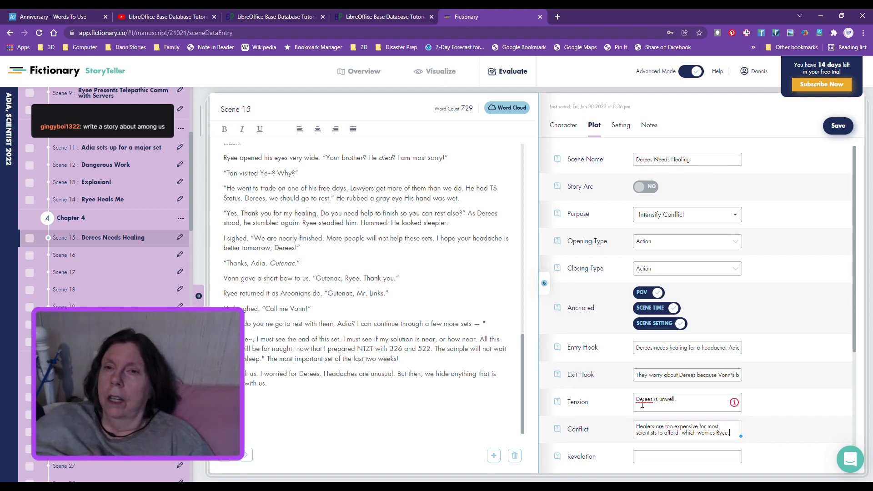
# - Enter Scene 15's revelation as "Derees was injured on a trip to the Barrens recently."
pyautogui.scroll(-2, 652, 448)
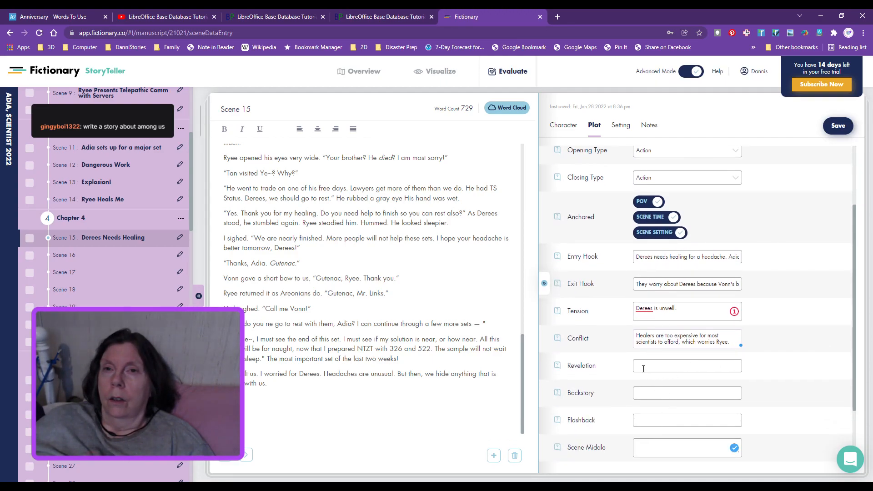
pyautogui.click(643, 368)
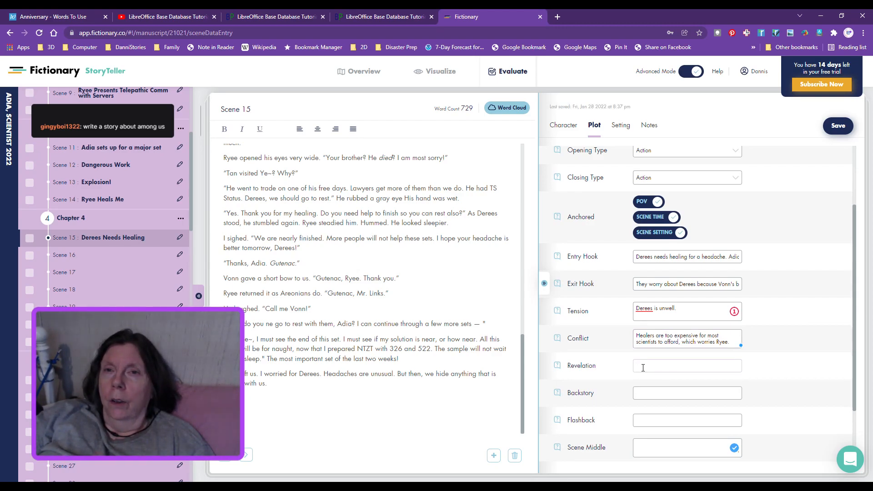
pyautogui.write('Derees was injured')
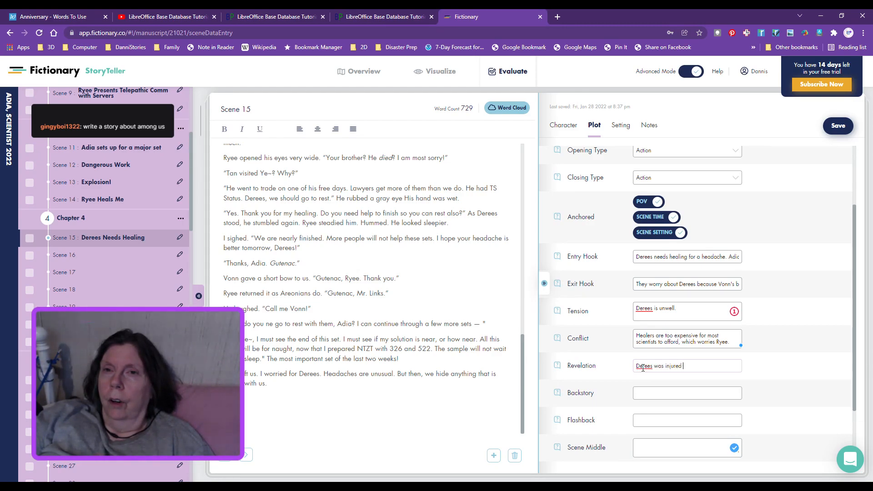
pyautogui.write(' on a trip to the Barrens rece')
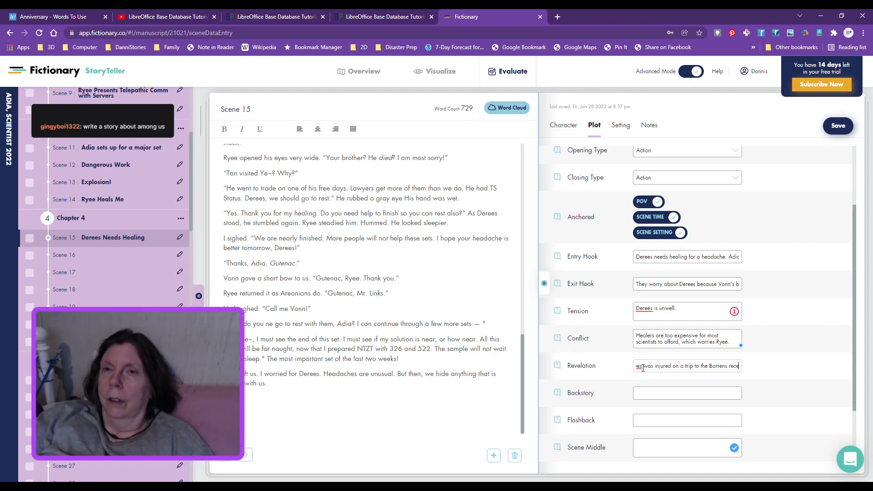
pyautogui.write('ntly.')
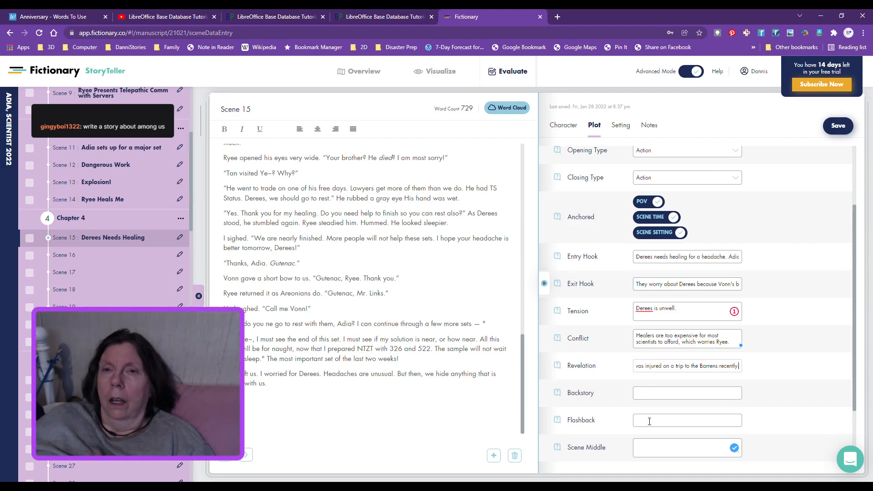
# - Enter Scene 15's backstory as "Derees describes the birth of his last son and how horrible healers treated his wife. He fears them!"
pyautogui.click(645, 446)
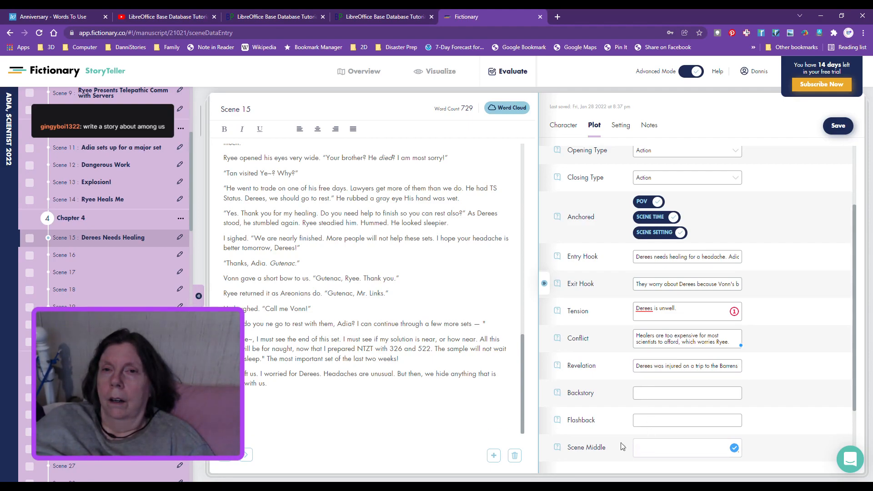
pyautogui.scroll(15, 466, 307)
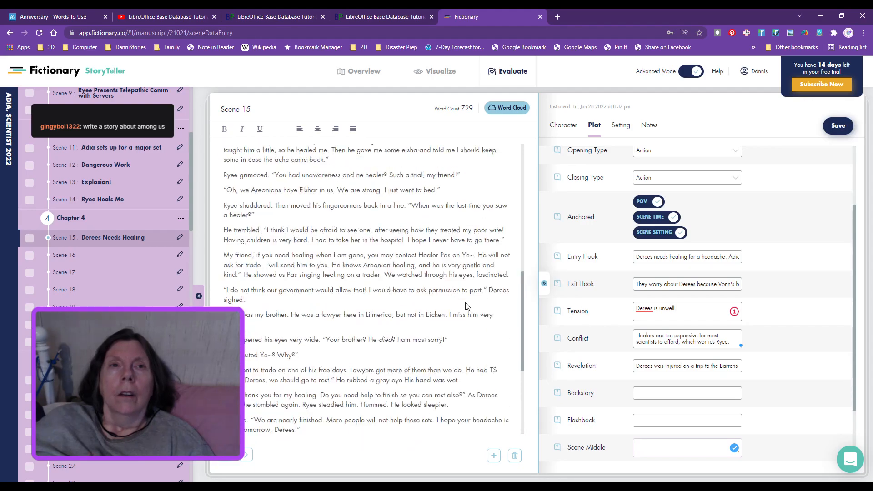
pyautogui.scroll(3, 466, 306)
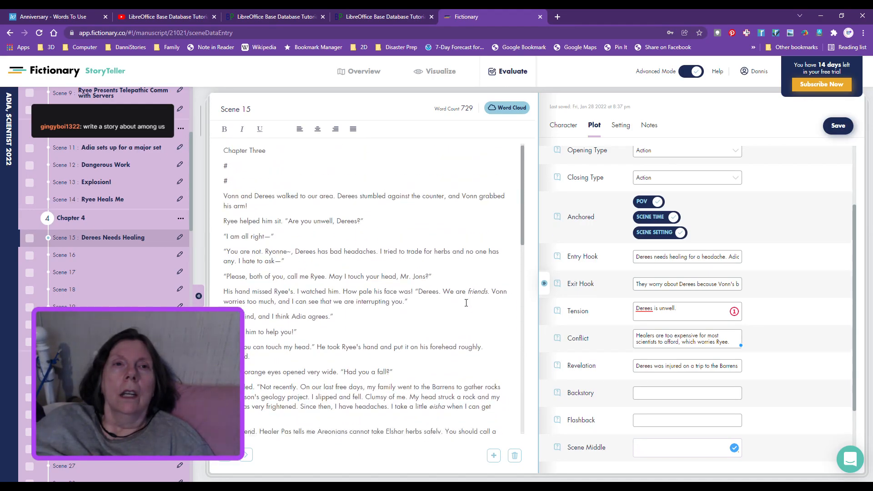
pyautogui.scroll(-5, 466, 305)
pyautogui.scroll(-1, 466, 303)
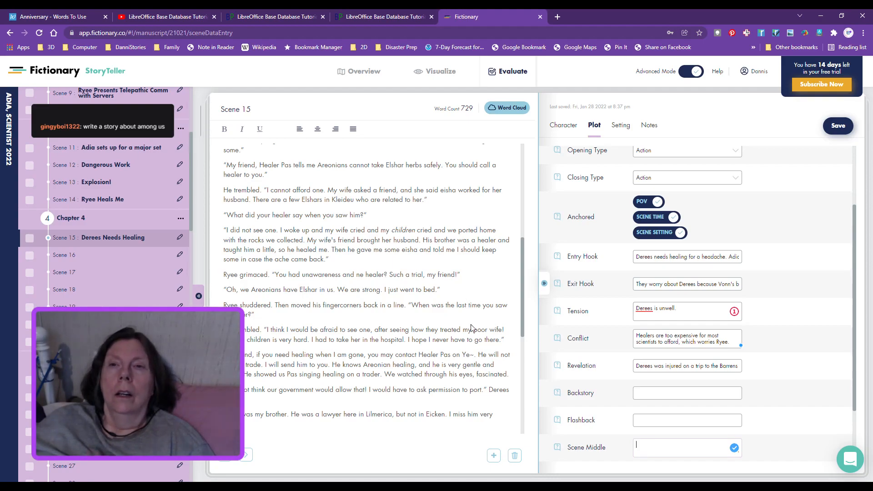
pyautogui.click(648, 394)
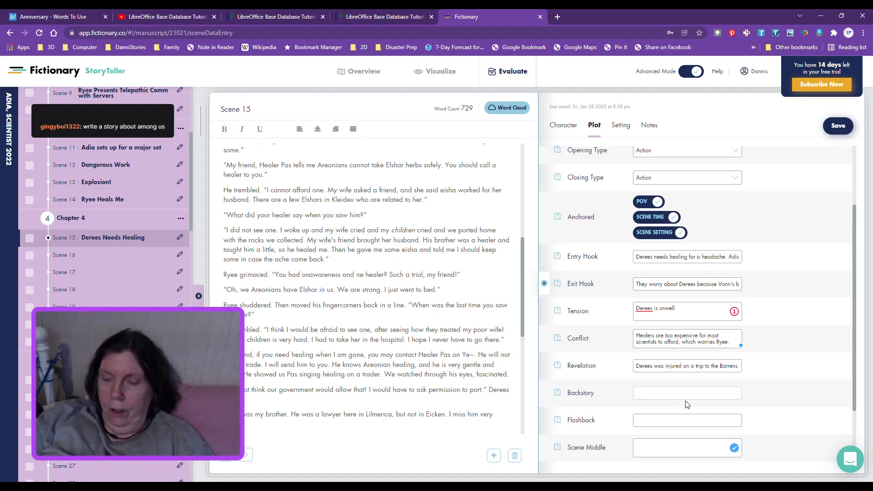
pyautogui.write('D')
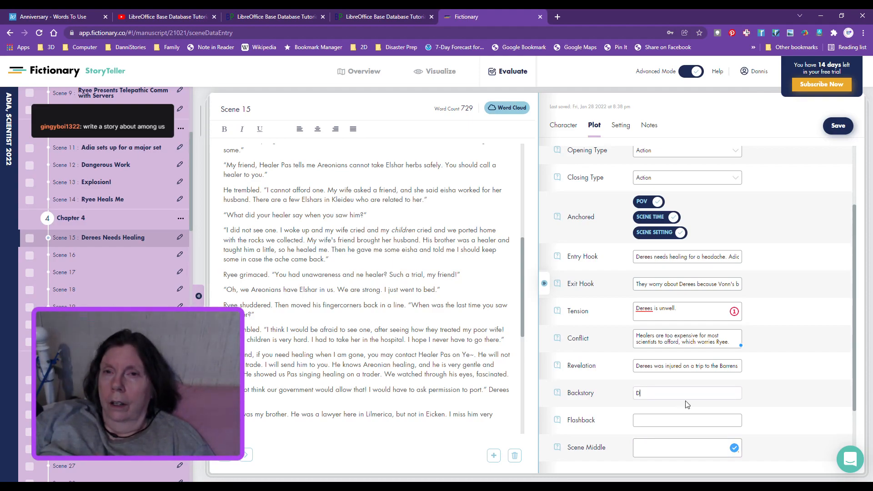
pyautogui.write('erees')
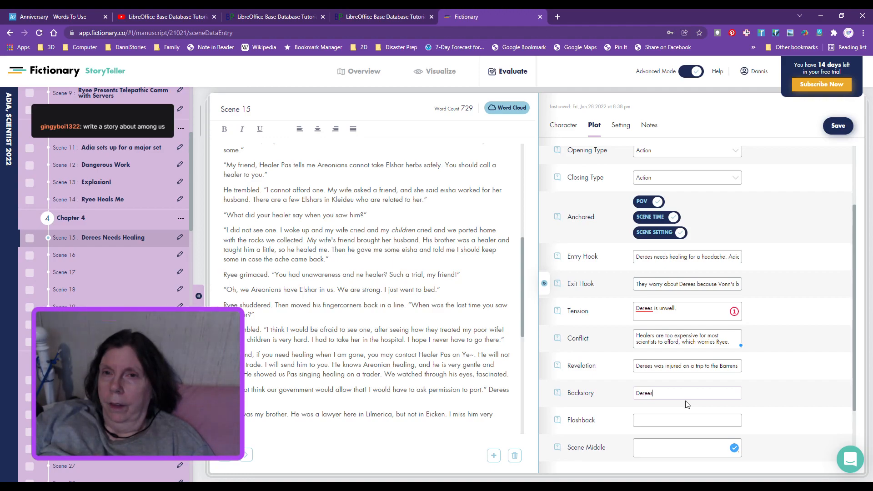
pyautogui.write(' describes the birth')
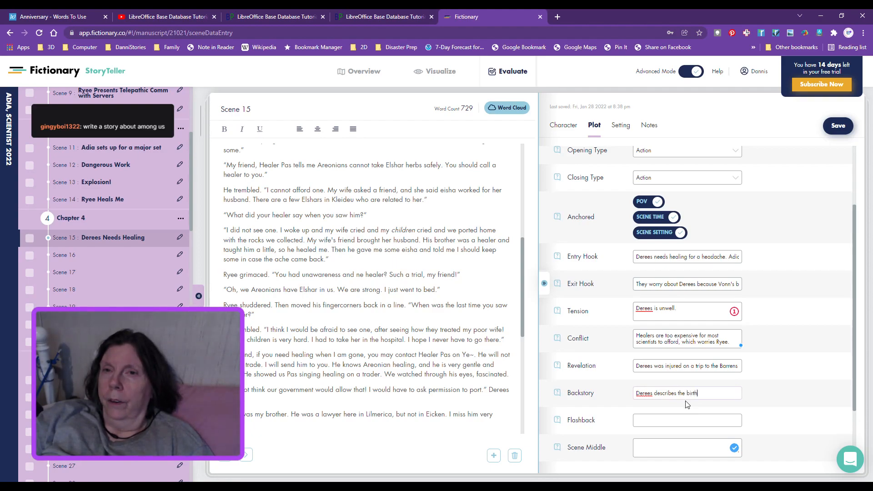
pyautogui.write(' of his lost son and')
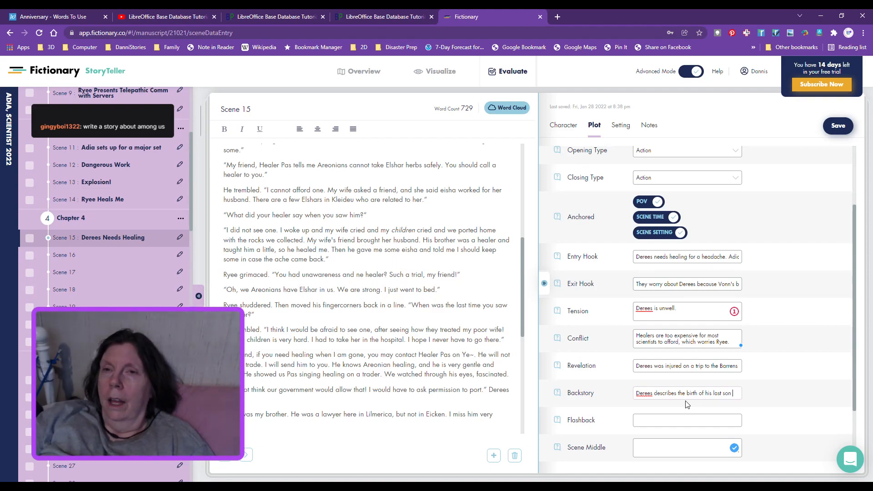
pyautogui.write(' how hor')
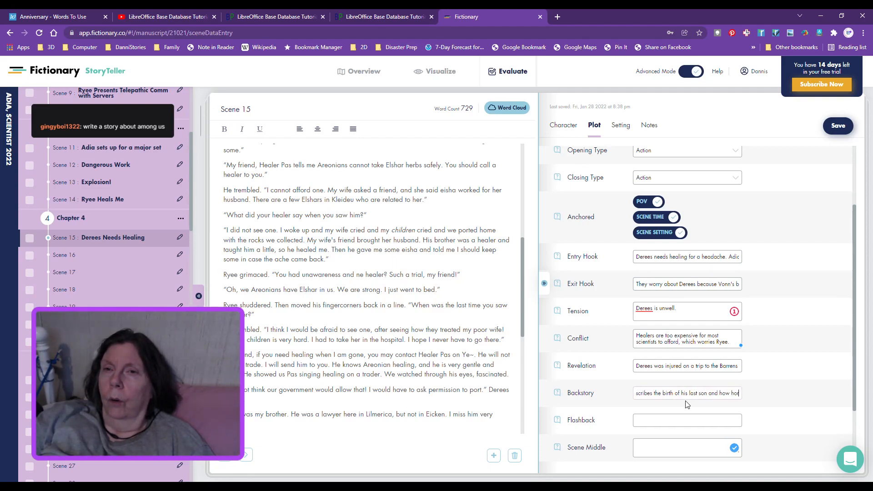
pyautogui.write('rible he')
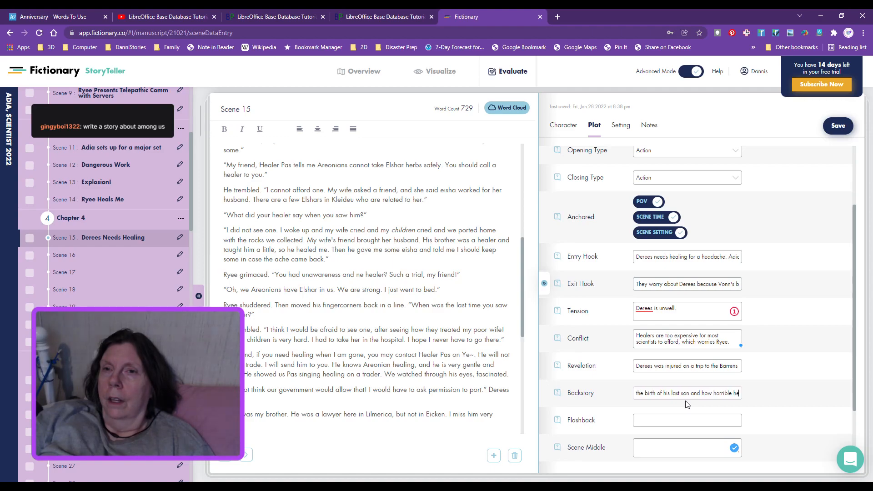
pyautogui.write('alers treate')
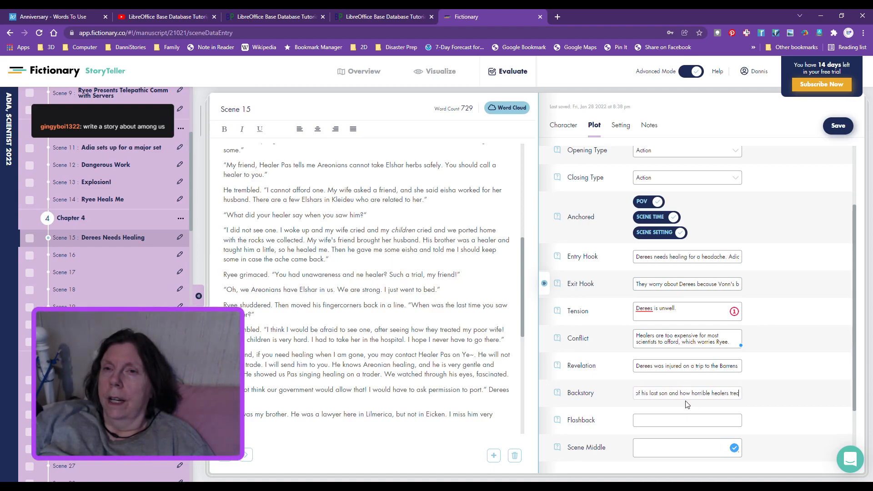
pyautogui.write('d his')
pyautogui.write('wi')
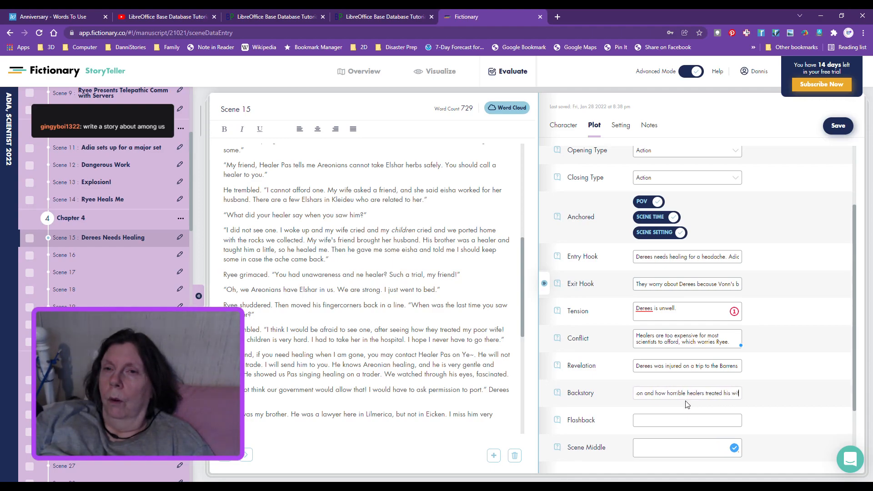
pyautogui.write('fe. He')
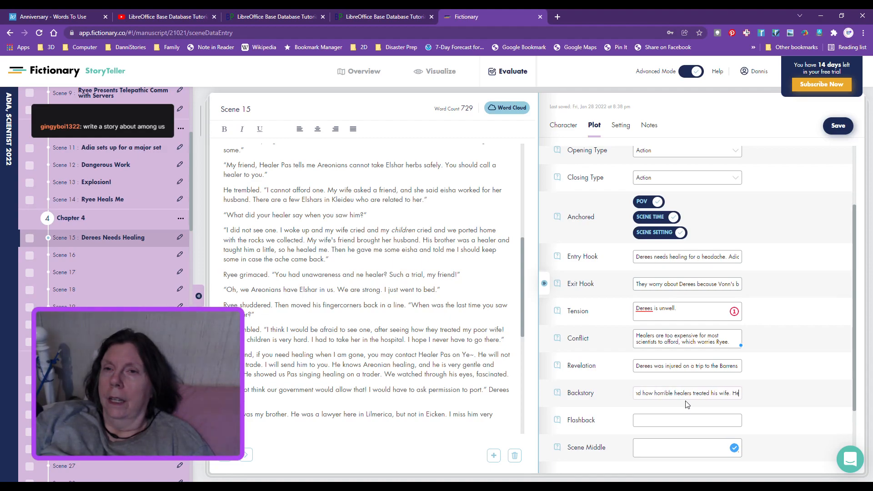
pyautogui.write(' fears the')
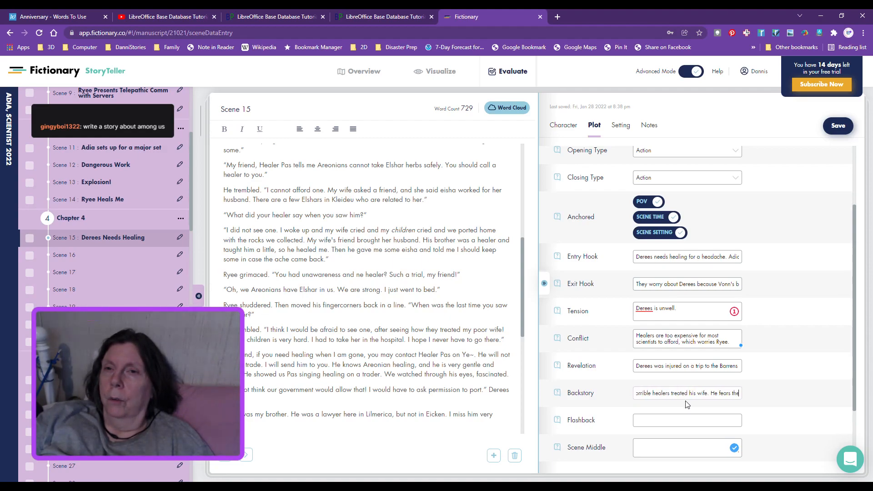
pyautogui.write('m!')
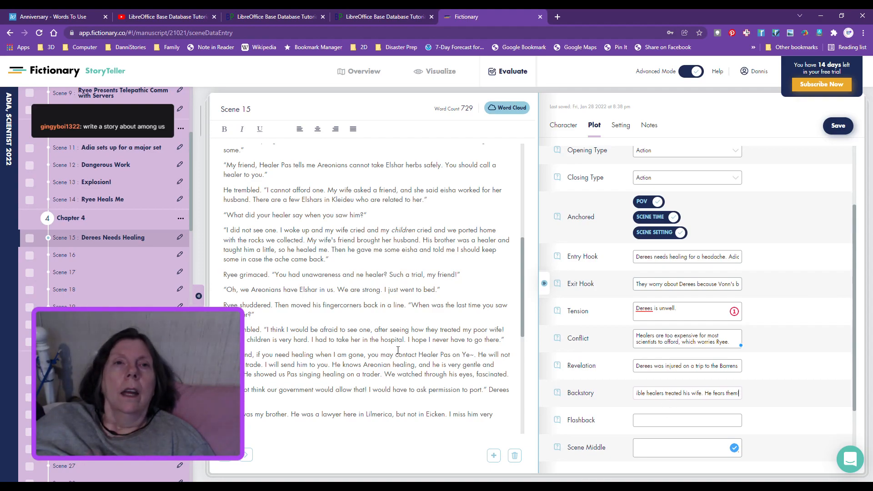
# - Enter Scene 15's flashback as "Derees tells them about getting hurt on the Barrens."
pyautogui.scroll(-1, 402, 317)
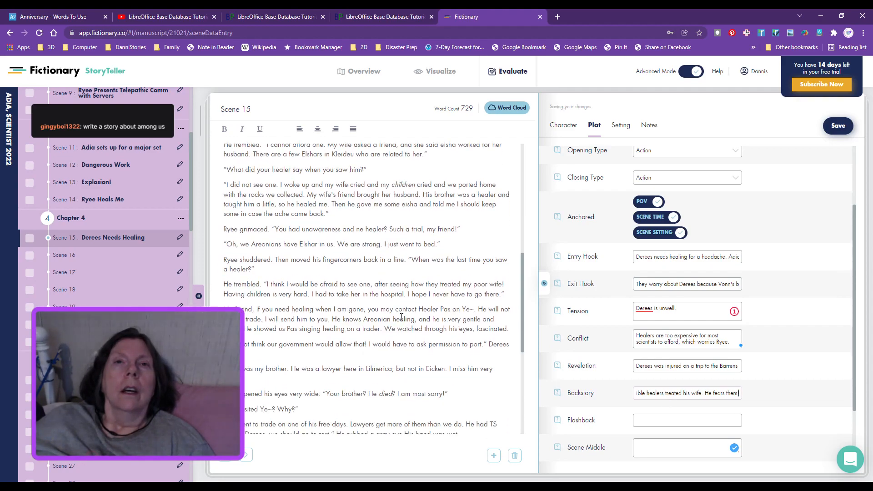
pyautogui.click(652, 420)
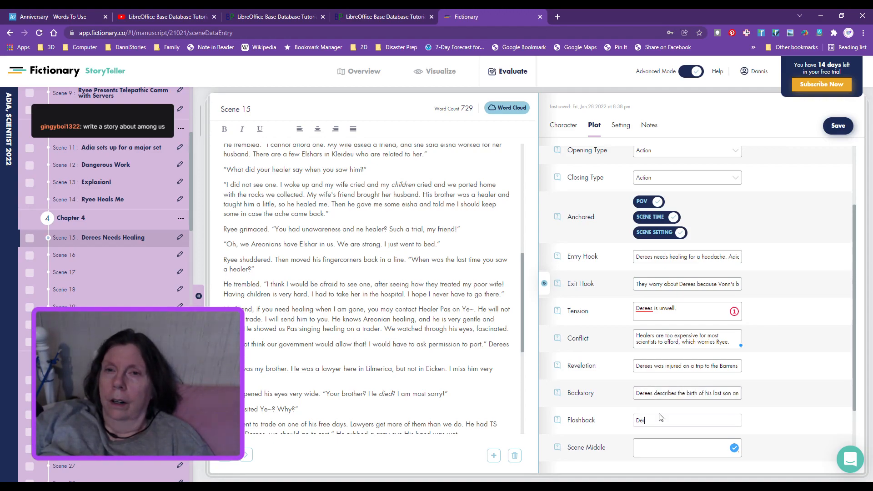
pyautogui.write('Derees')
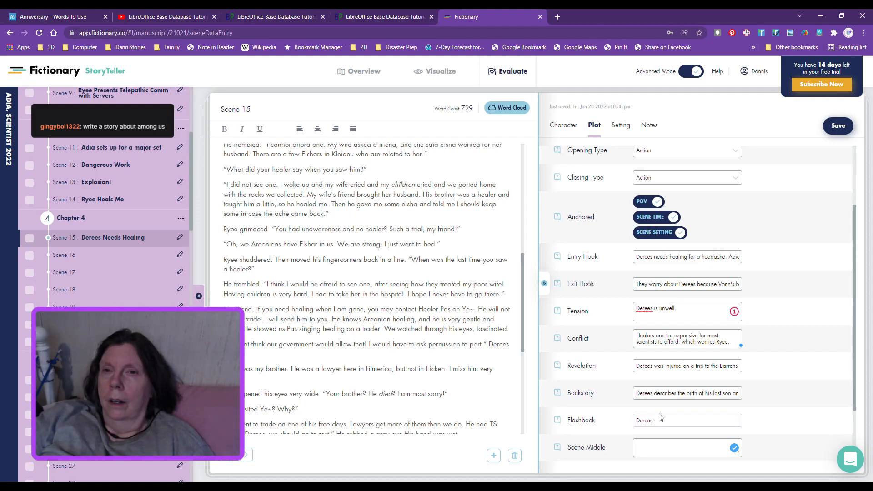
pyautogui.write(' tells them abou')
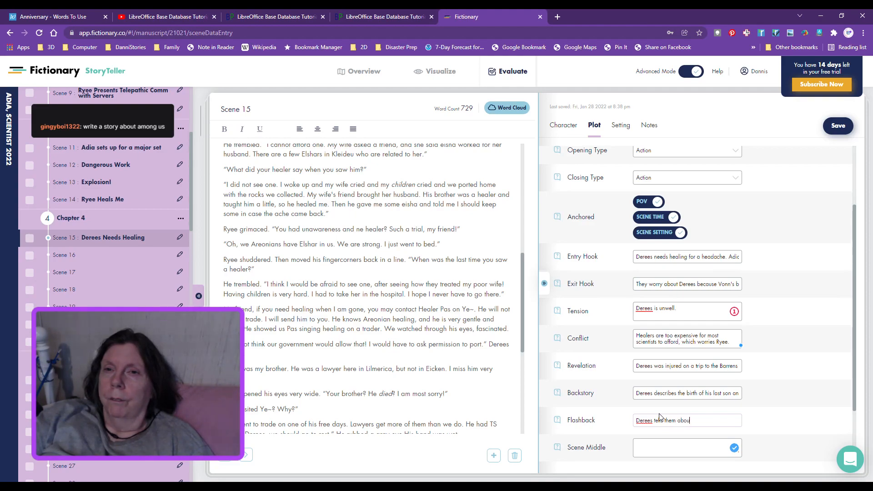
pyautogui.write('t getting hurt on ')
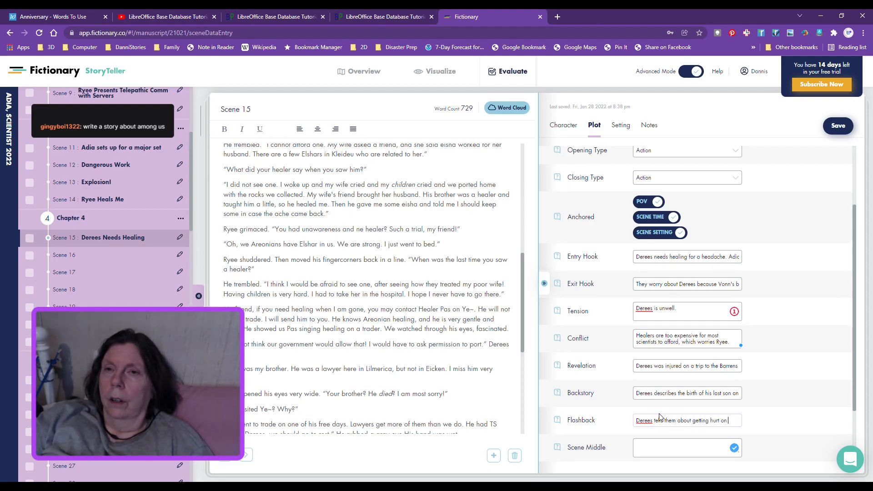
pyautogui.write('the Barrens.')
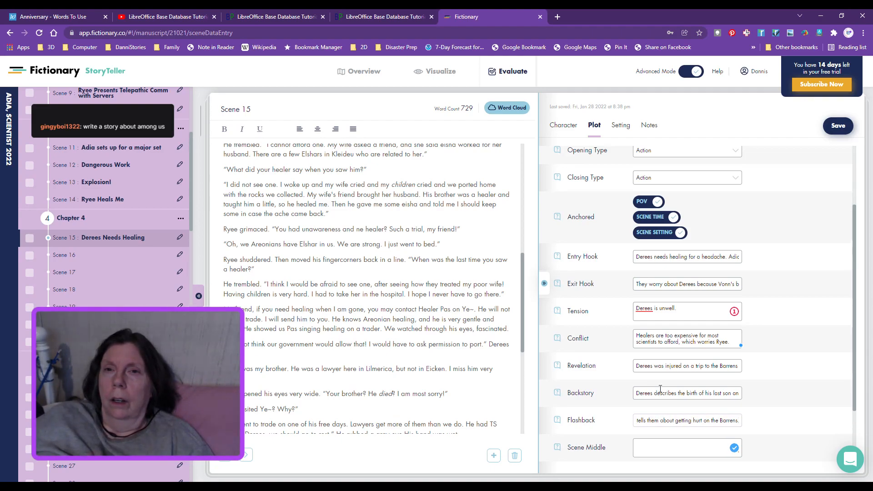
# - Enter Scene 15's scene middle as "Derees tells about injury in the Barrens and his wife's terrible healing in the hospital."
pyautogui.click(651, 441)
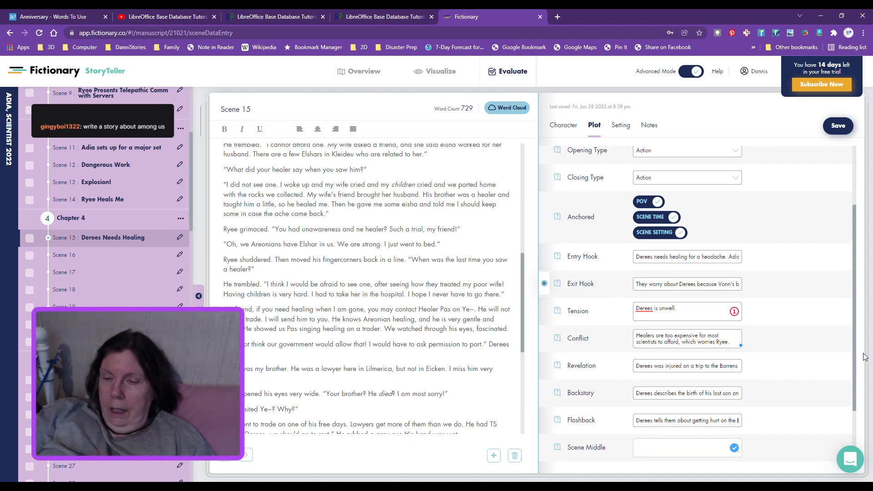
pyautogui.write('Derees t')
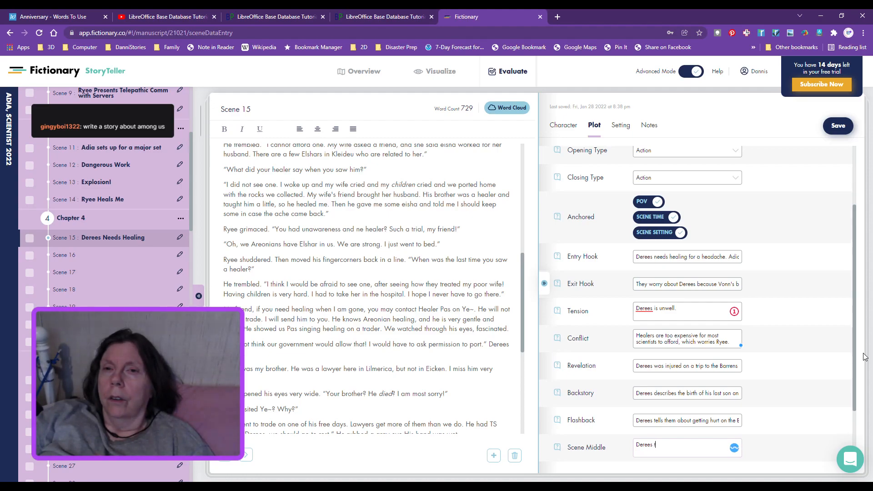
pyautogui.write('ells about')
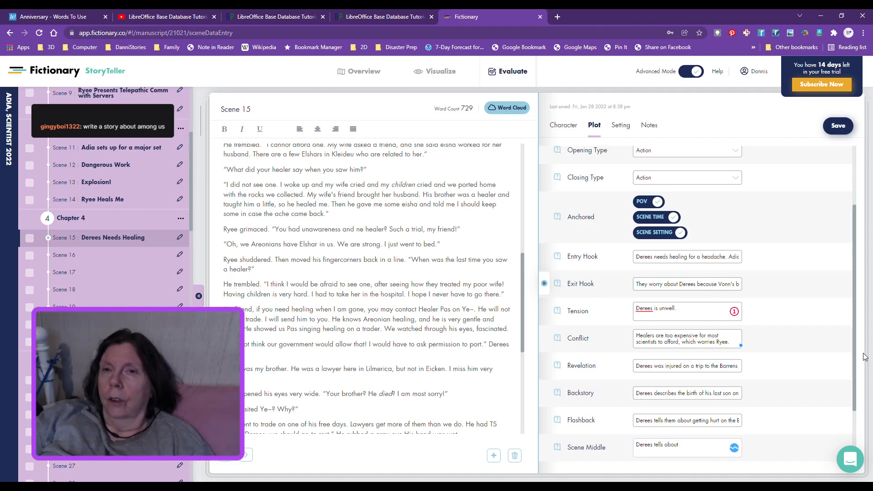
pyautogui.write(' in')
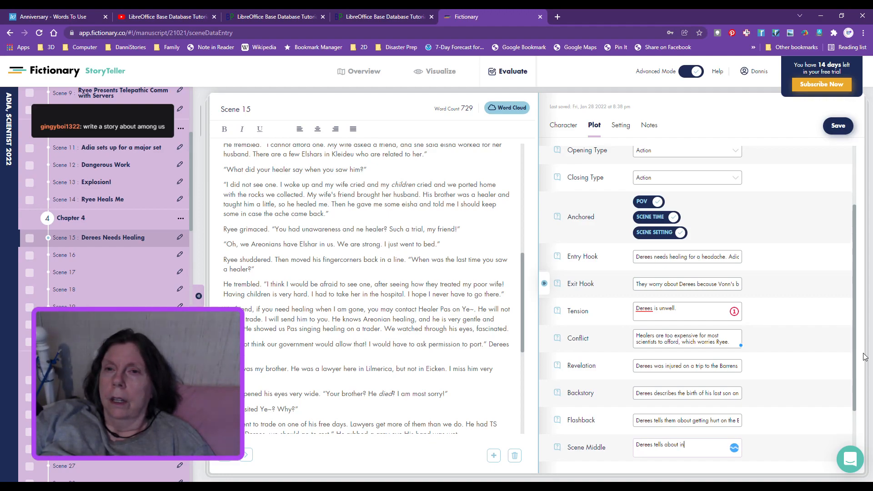
pyautogui.write('jury in the Barrens and')
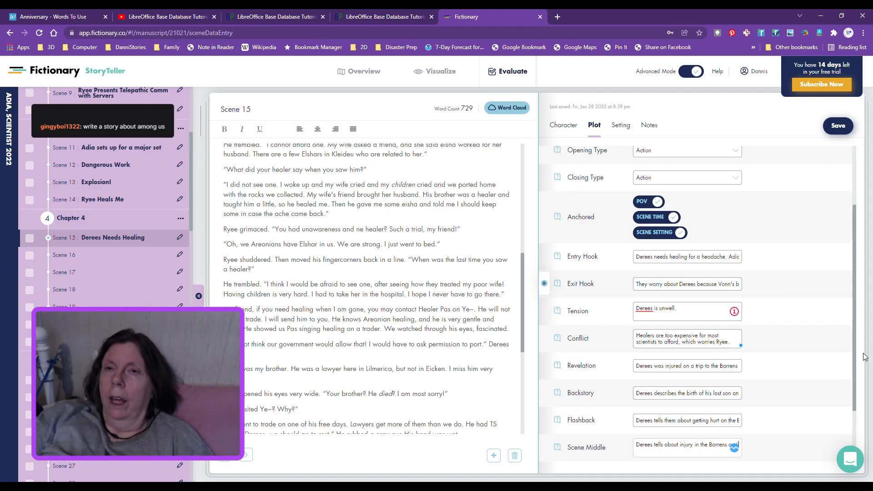
pyautogui.write(' his wifes')
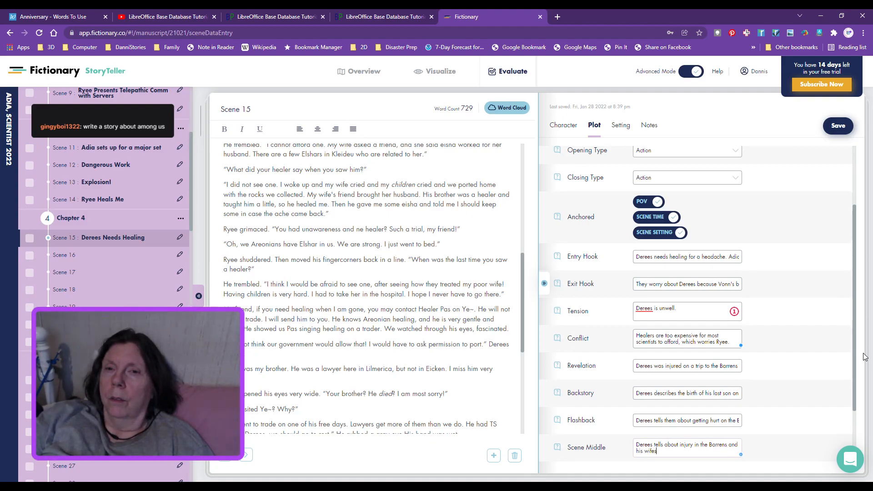
pyautogui.press('BackSpace')
pyautogui.write("'s terrible healing in the hospital.")
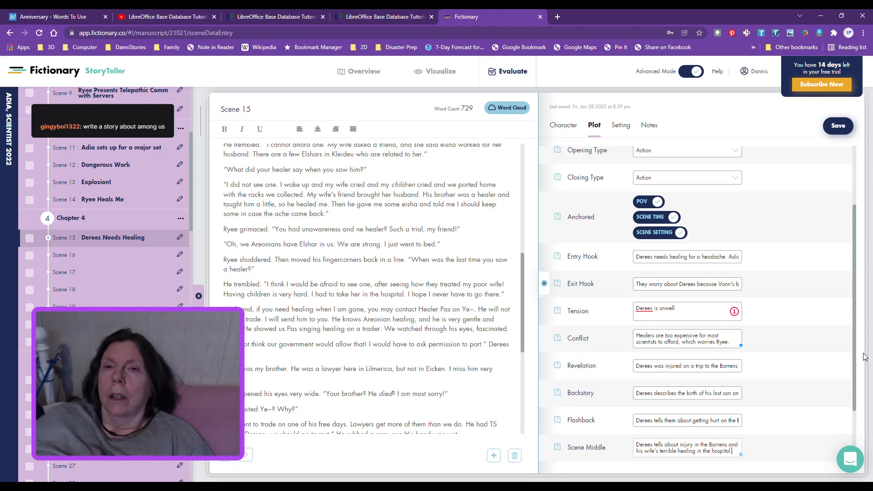
# - Enter Scene 15's scene climax as "Vonn's brother died and he had headaches, so Vonn worries about Derees."
pyautogui.scroll(-2, 803, 337)
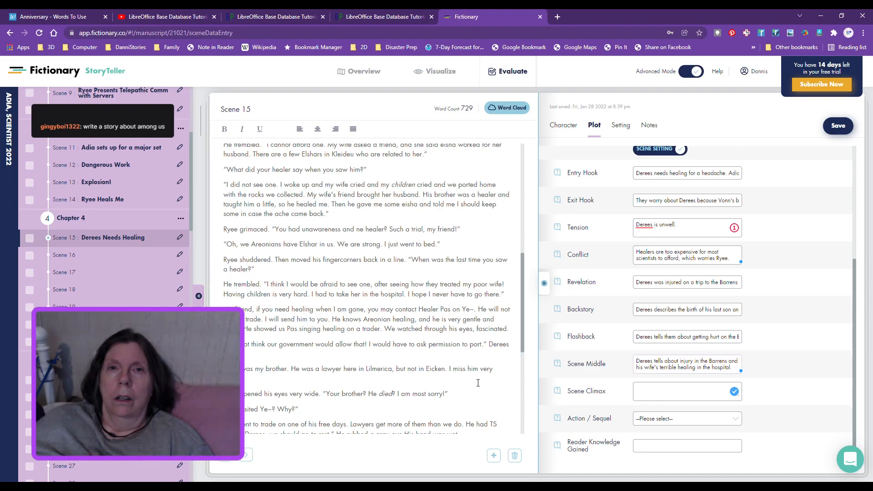
pyautogui.scroll(-3, 477, 383)
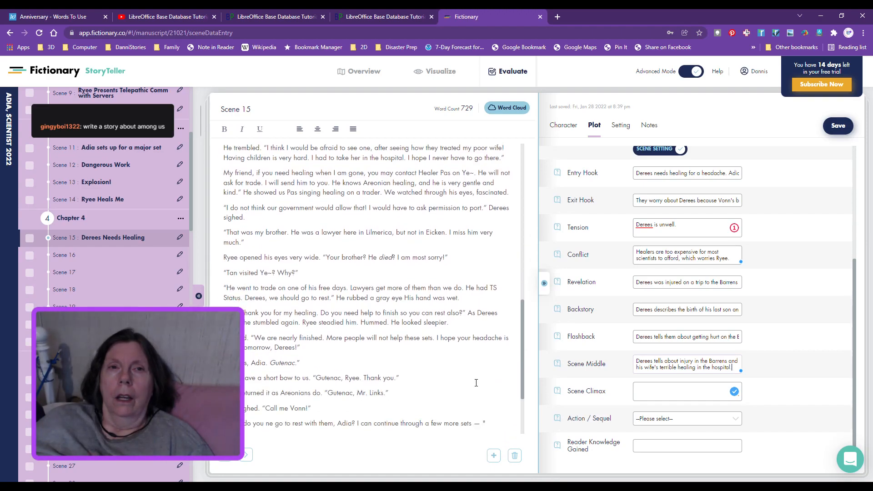
pyautogui.scroll(-1, 477, 383)
pyautogui.scroll(-1, 477, 383)
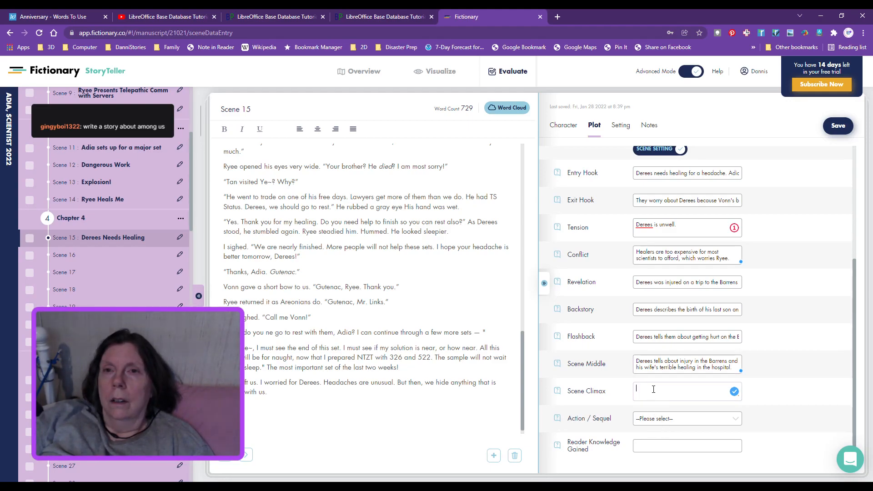
pyautogui.write("Vonn's b")
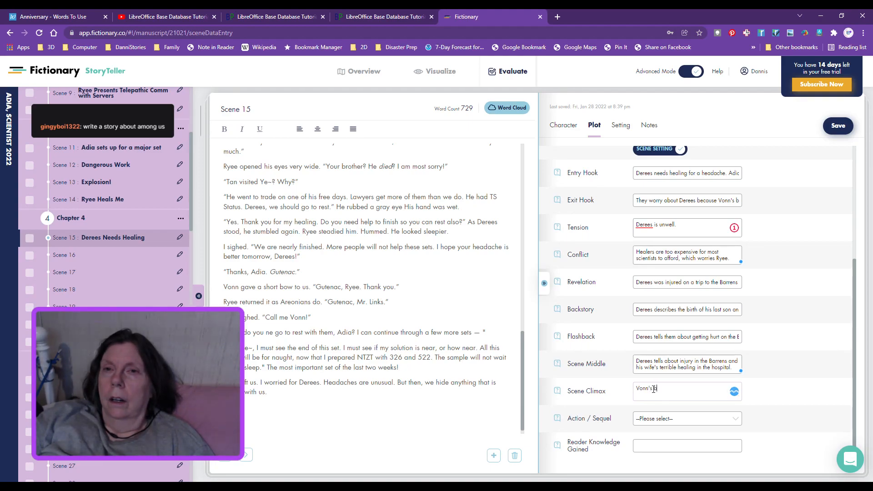
pyautogui.write('rother die')
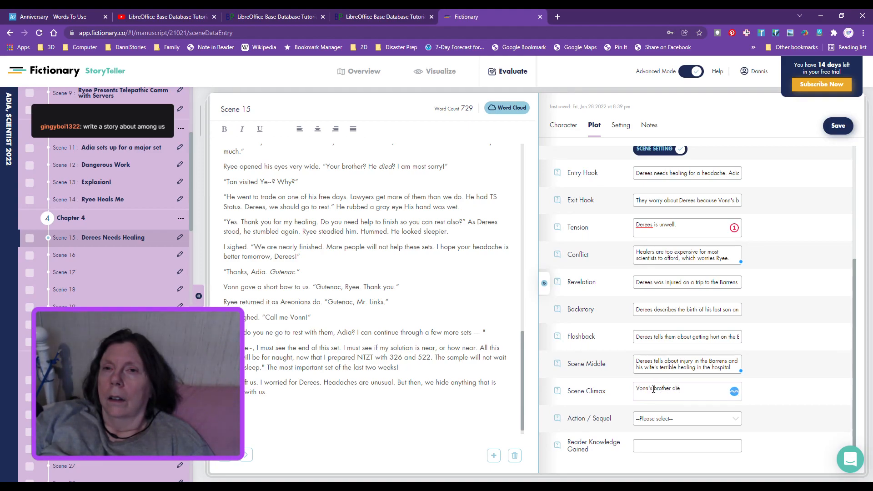
pyautogui.write('d and he had headaches, so Vonn ')
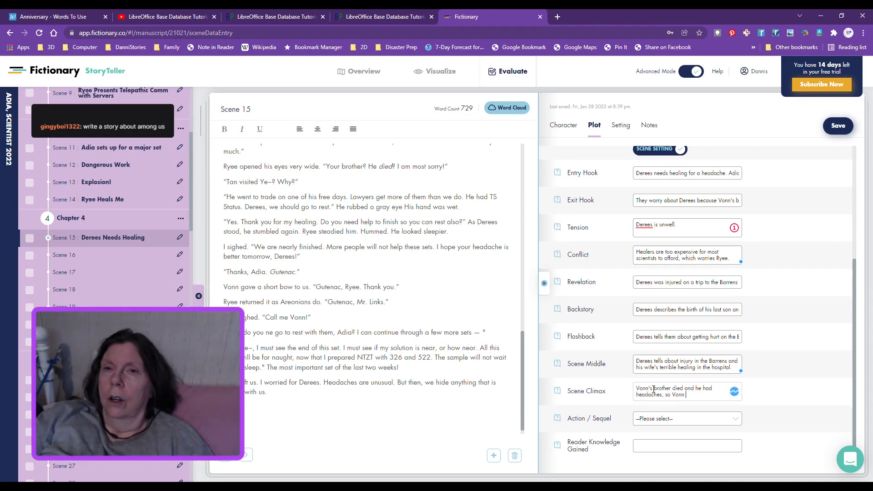
pyautogui.write('worries about Derees.')
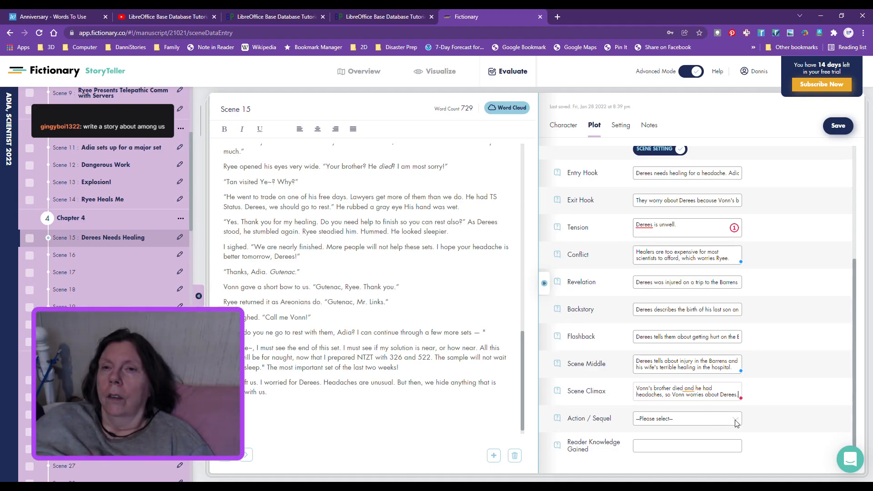
# - Set Scene 15's action/sequel type to Action, enter "Derees is unwell." as the reader knowledge gained, and save the scene
pyautogui.click(696, 436)
pyautogui.click(658, 446)
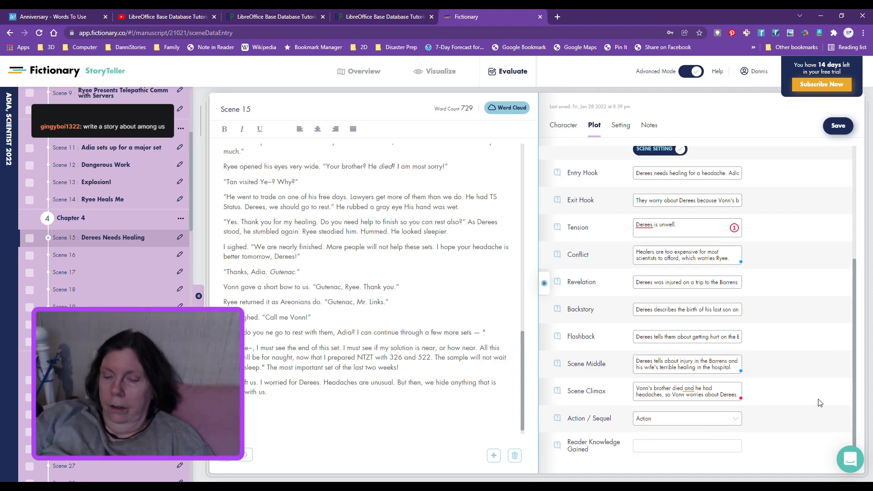
pyautogui.write('Derees is u')
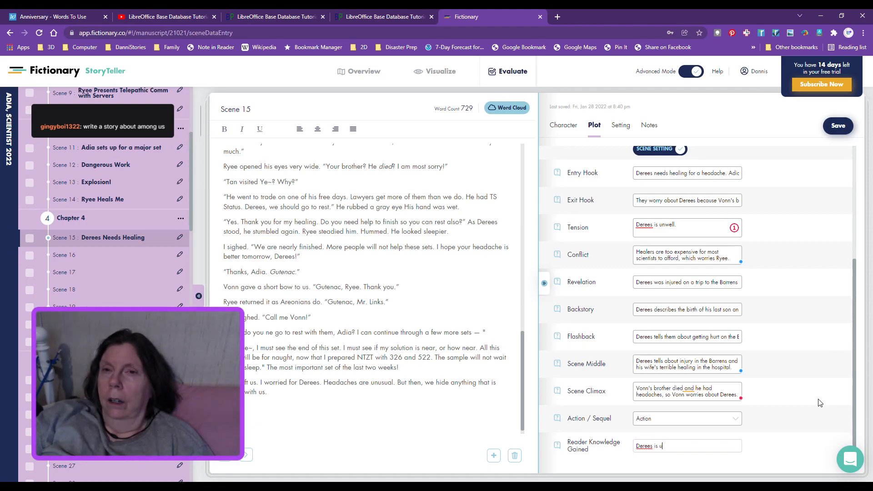
pyautogui.write('nwell.')
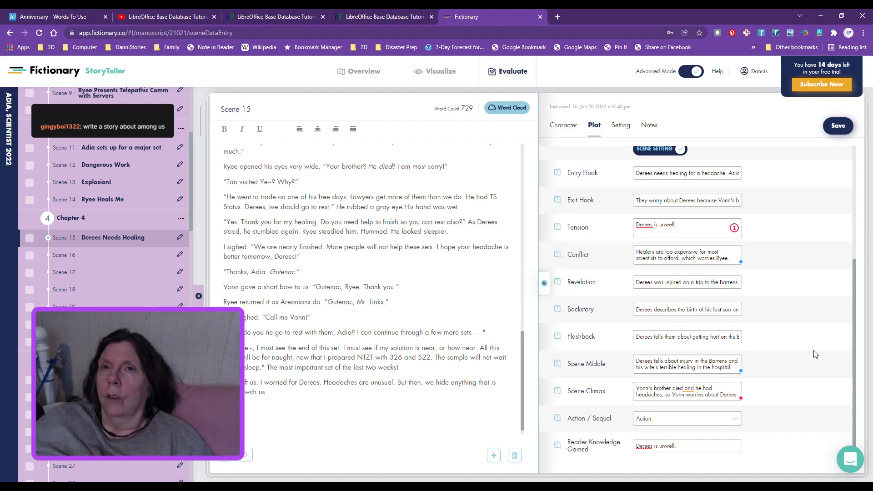
pyautogui.scroll(4, 814, 350)
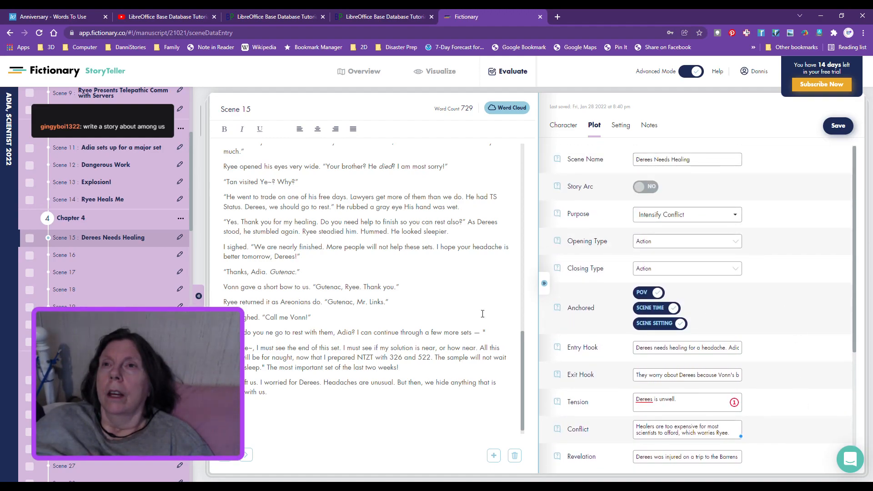
pyautogui.click(843, 127)
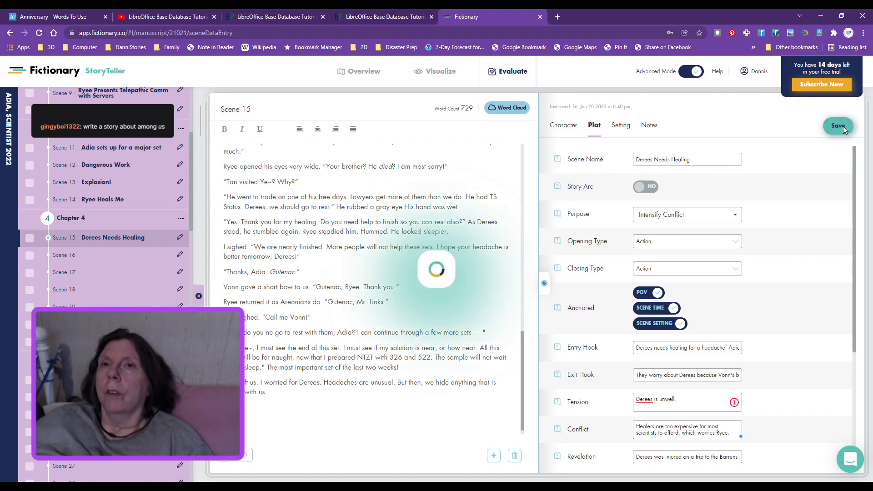
# - Open Scene 15's character list and remove Ado Pragate, Brun Koch, Harri Wilnes and Joleon Rayaline from the characters in this scene
pyautogui.click(559, 131)
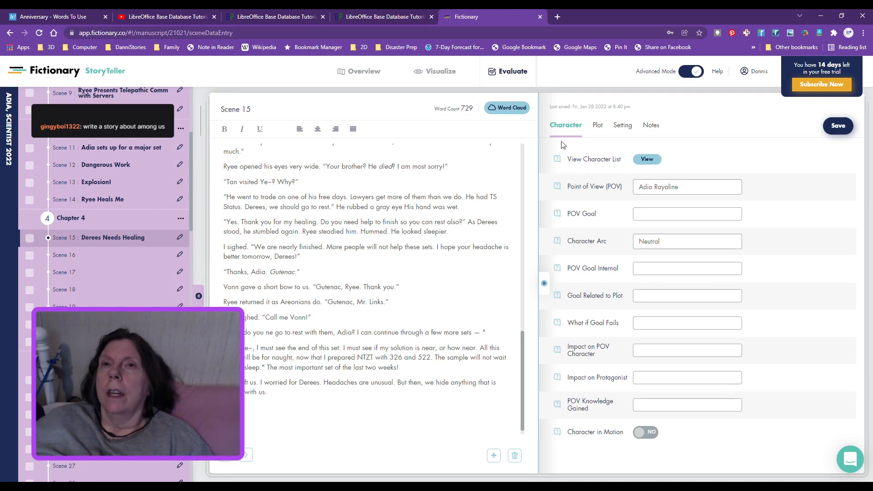
pyautogui.click(651, 164)
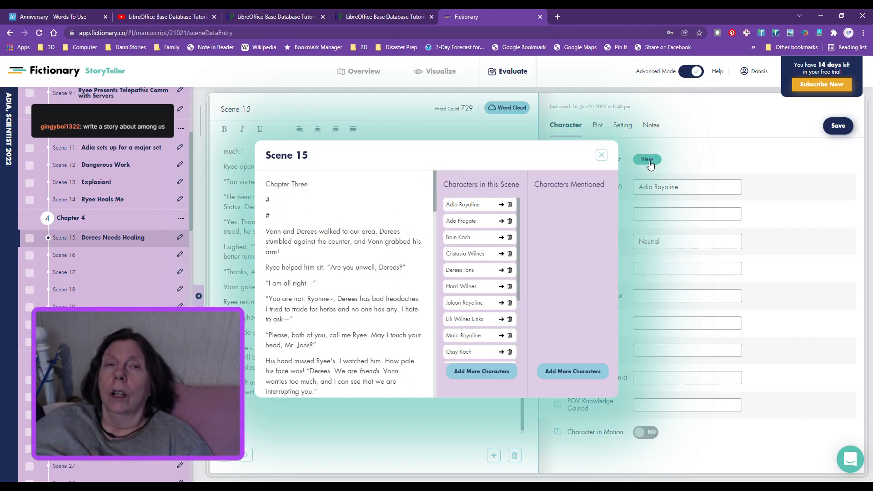
pyautogui.click(510, 221)
pyautogui.click(510, 221)
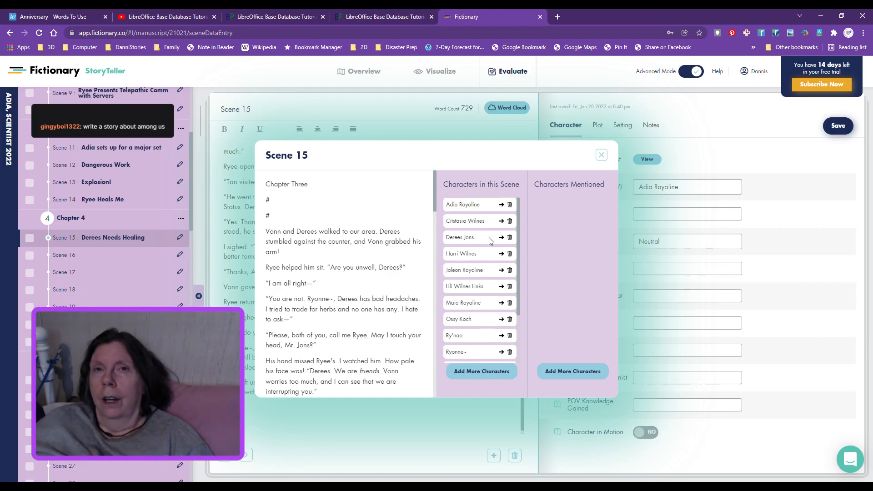
pyautogui.click(510, 254)
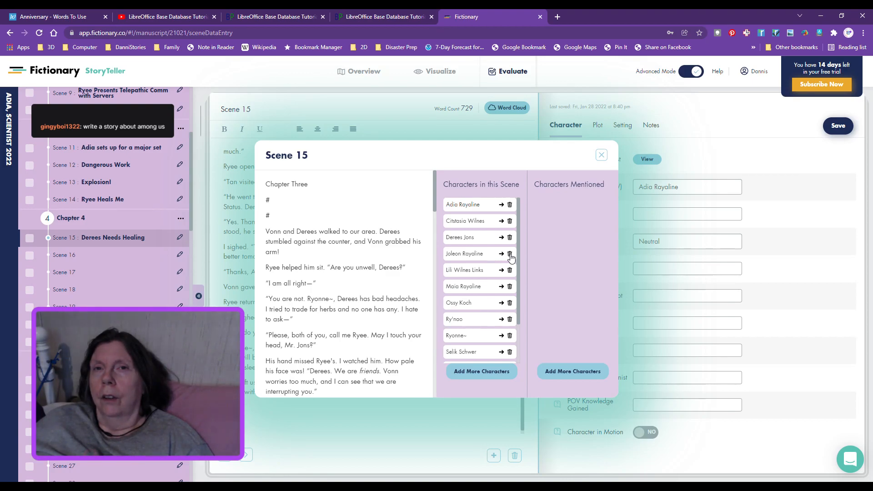
pyautogui.click(510, 254)
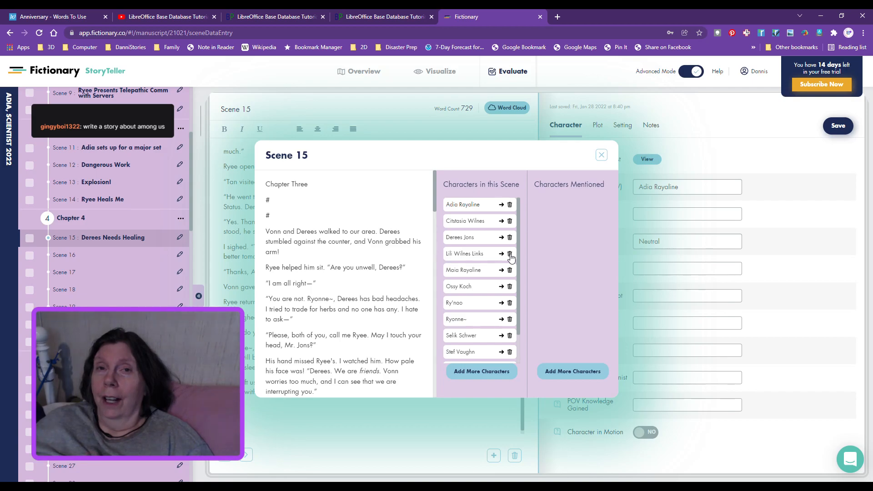
# - Remove Lili Wilnes Links, Maia Rayaline, Ry'noo, Selik Schwer and Stef Vaughn from the characters in Scene 15
pyautogui.click(510, 254)
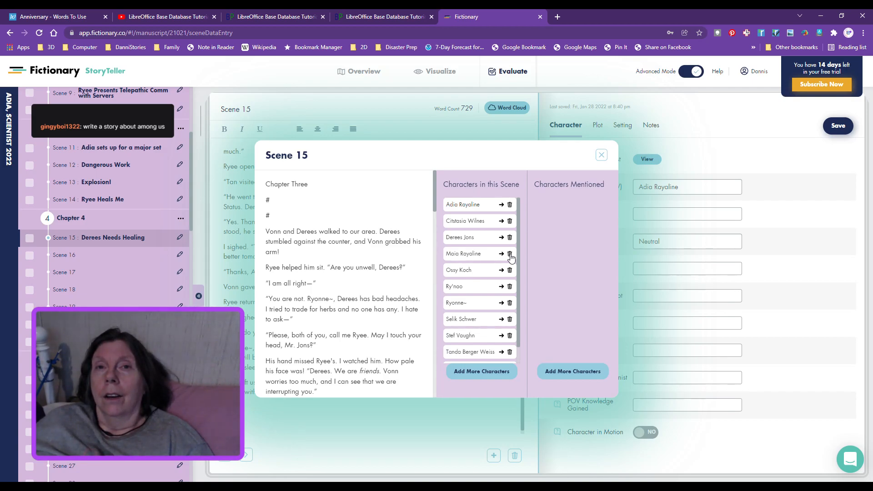
pyautogui.click(510, 254)
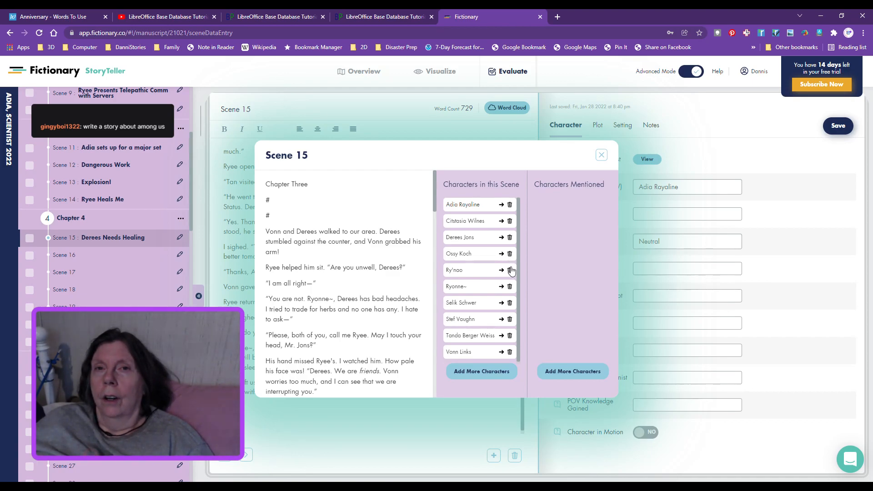
pyautogui.click(510, 270)
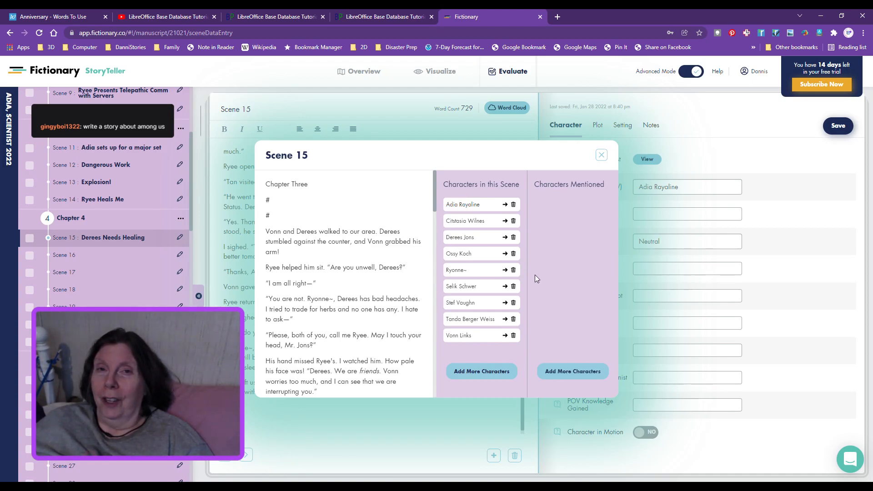
pyautogui.click(513, 287)
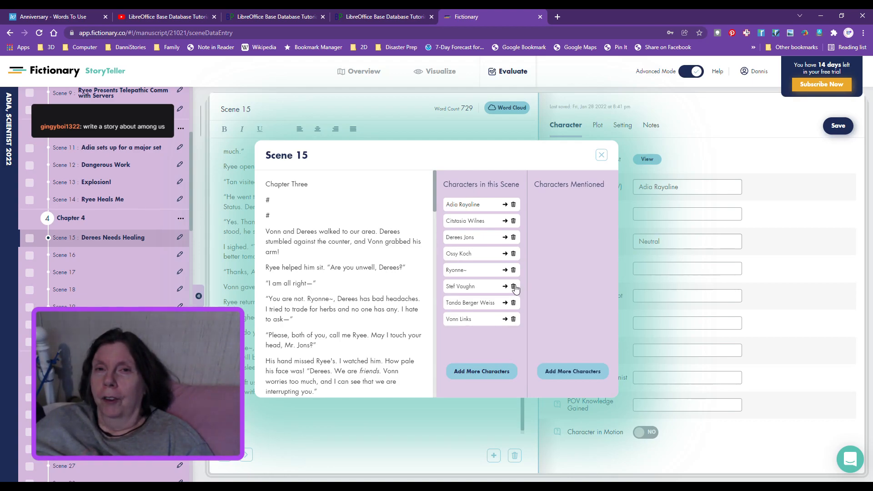
pyautogui.click(513, 286)
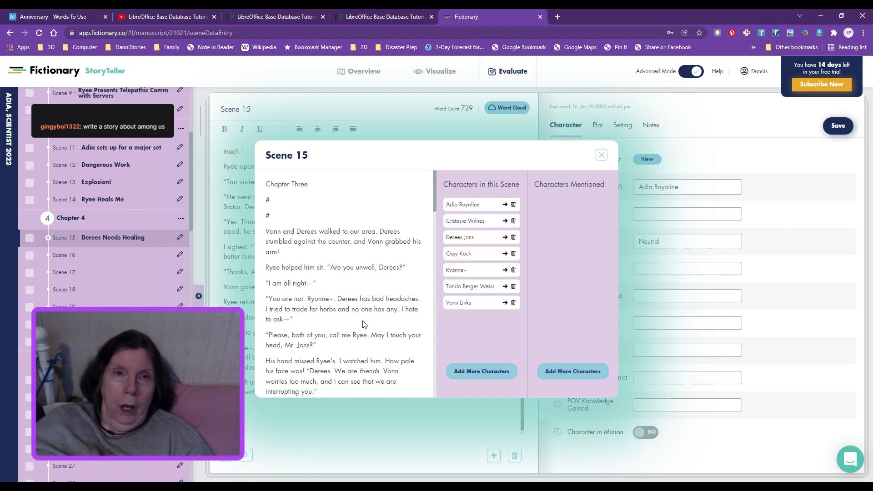
# - Add Tan Links to the characters mentioned in Scene 15
pyautogui.click(556, 374)
pyautogui.click(591, 219)
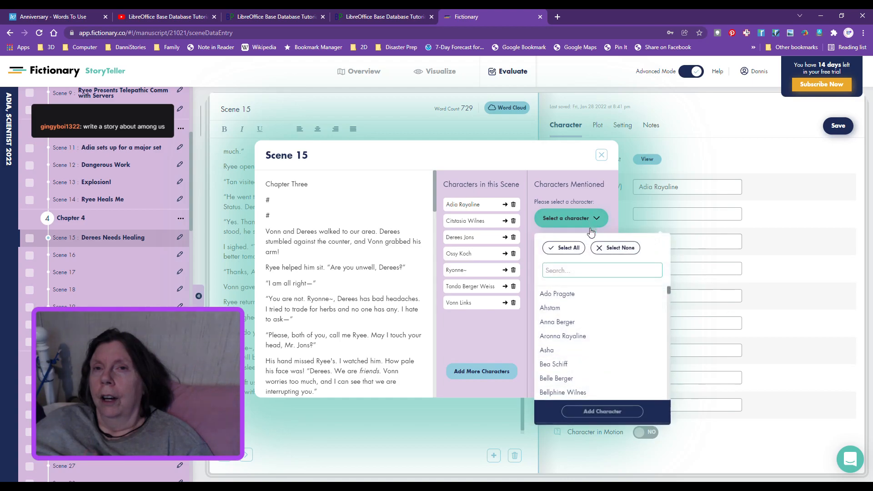
pyautogui.scroll(-10, 577, 336)
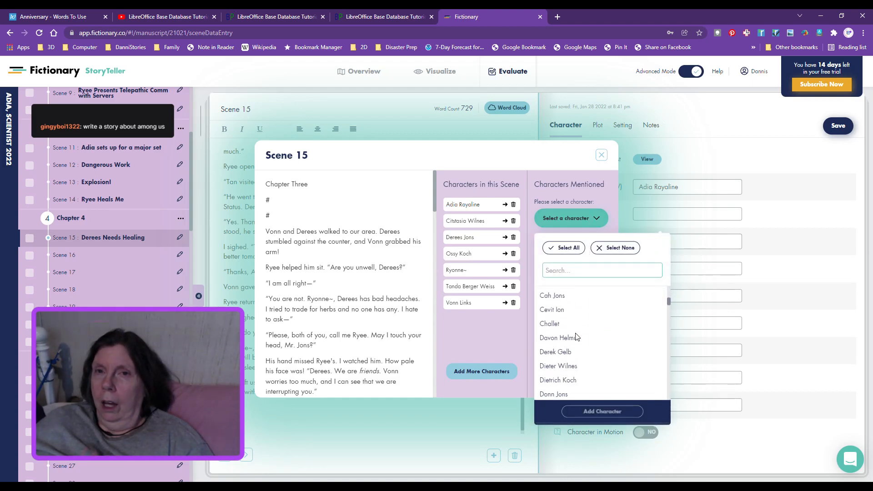
pyautogui.scroll(-6, 577, 337)
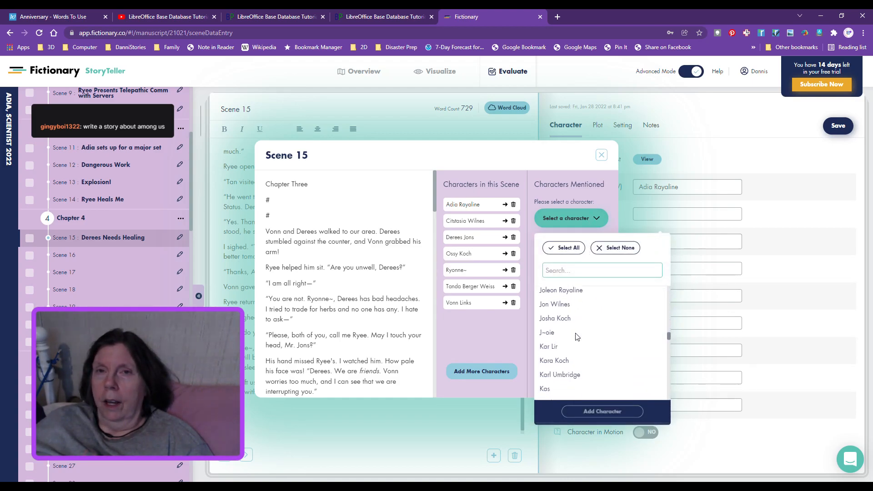
pyautogui.scroll(-10, 577, 336)
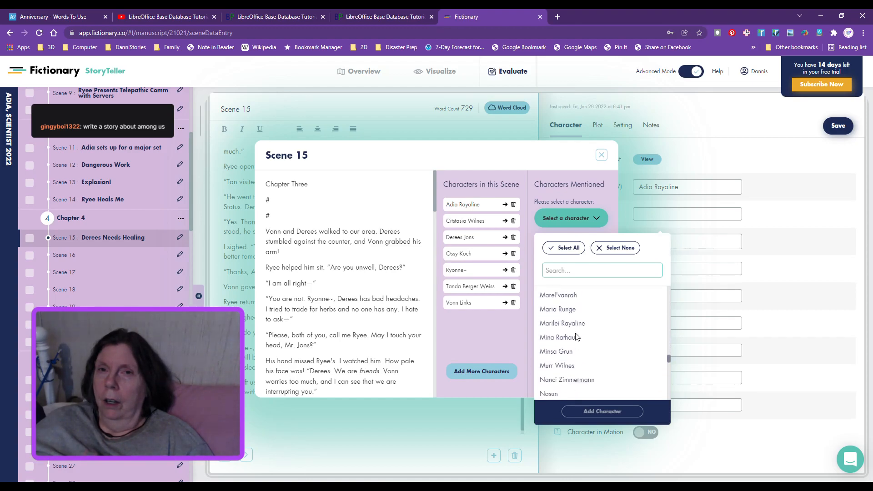
pyautogui.scroll(-10, 577, 337)
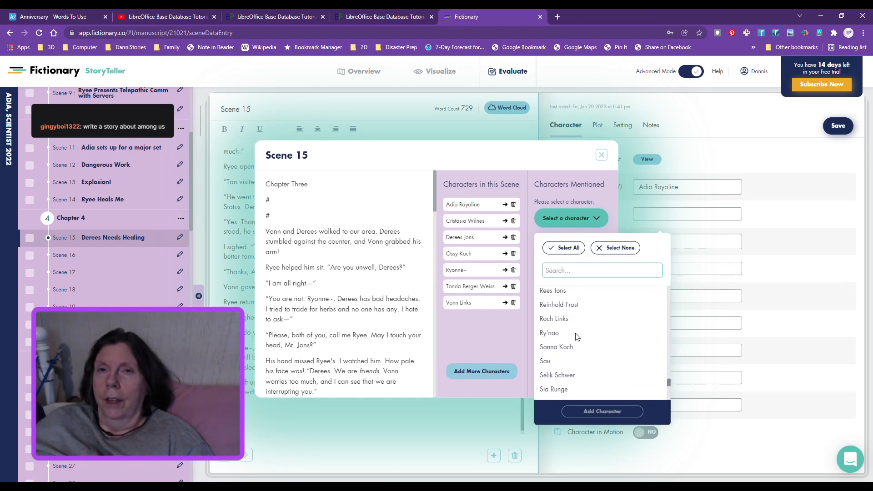
pyautogui.scroll(1, 577, 336)
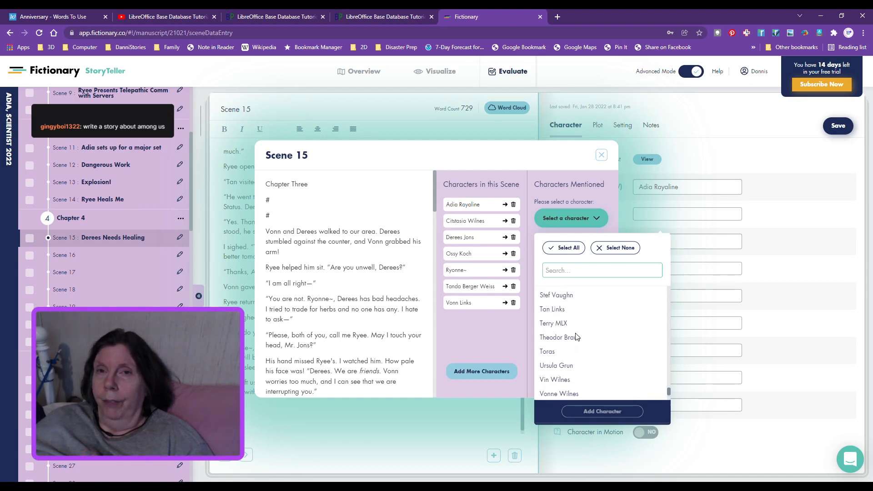
pyautogui.click(555, 312)
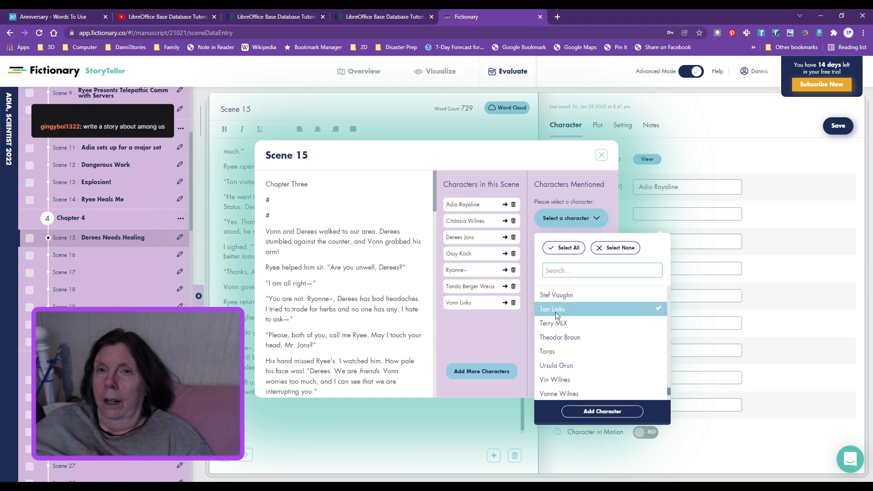
pyautogui.click(591, 411)
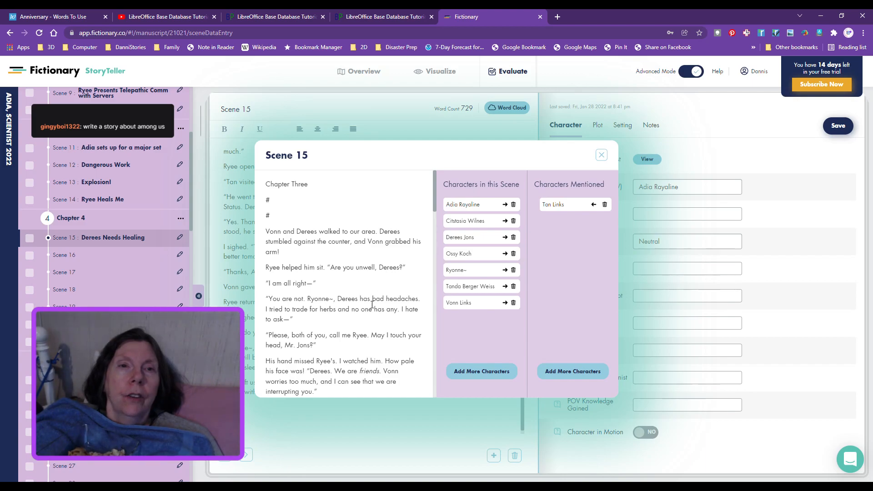
# - Read through Scene 15's text and select Patasia Jons as a character to add to those mentioned
pyautogui.scroll(-3, 372, 305)
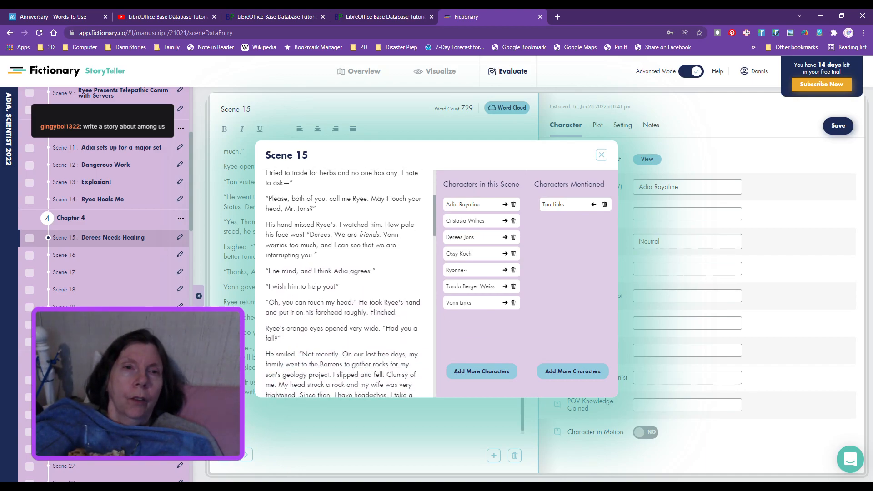
pyautogui.scroll(-1, 372, 305)
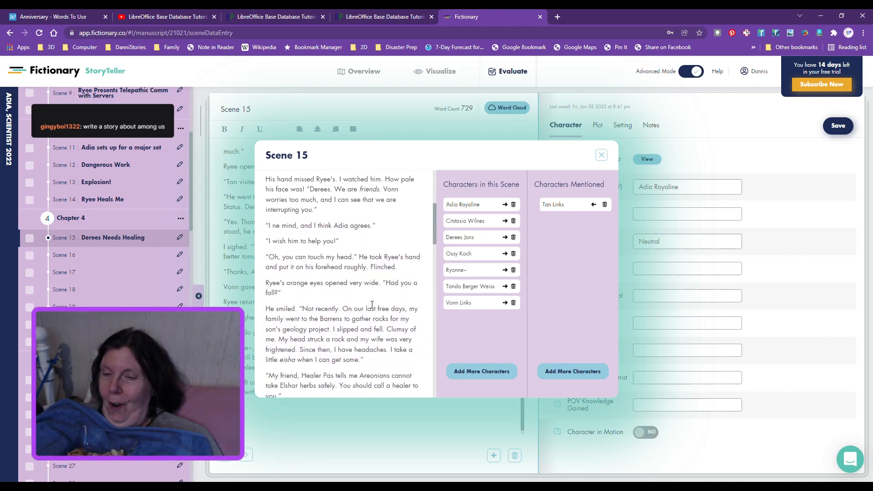
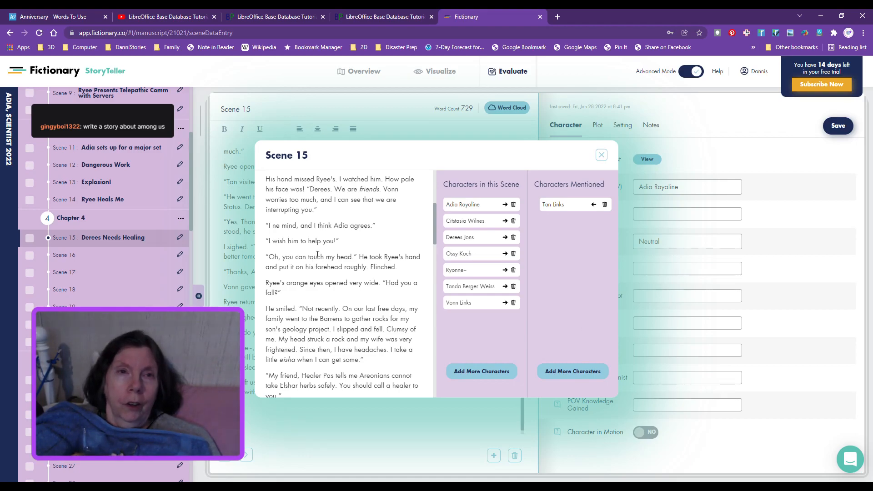
pyautogui.scroll(-1, 326, 267)
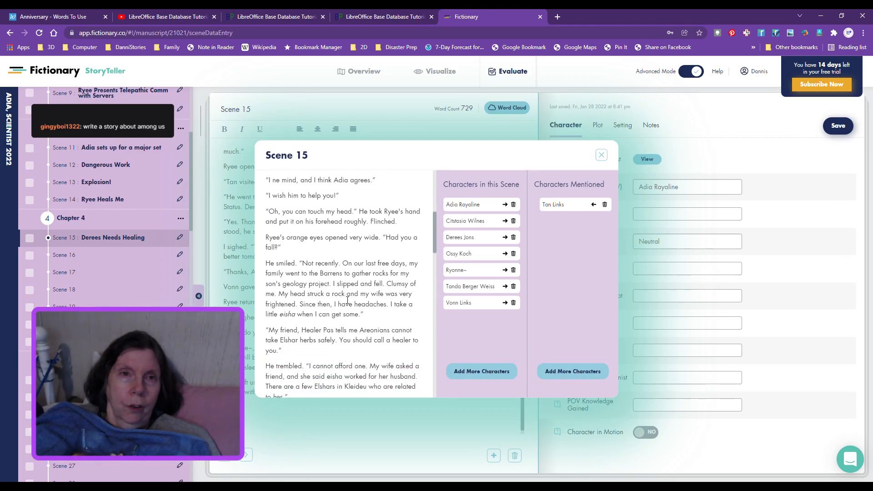
pyautogui.scroll(-1, 345, 300)
pyautogui.scroll(1, 348, 309)
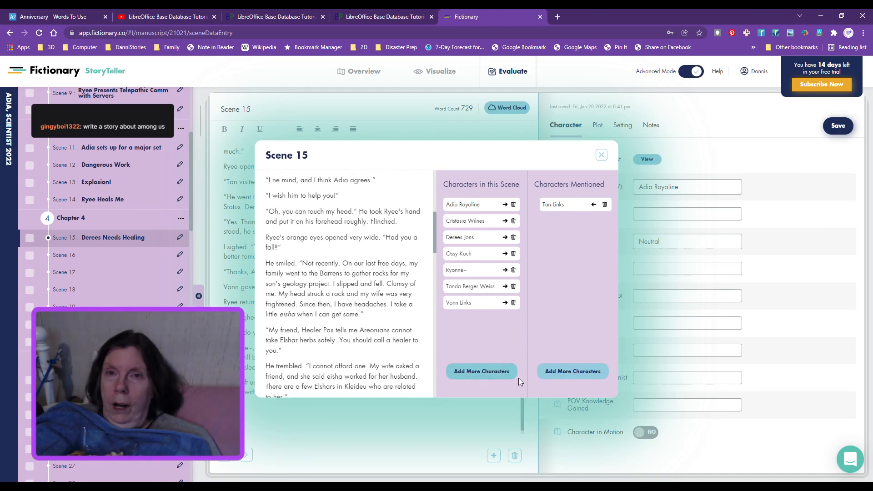
pyautogui.click(572, 372)
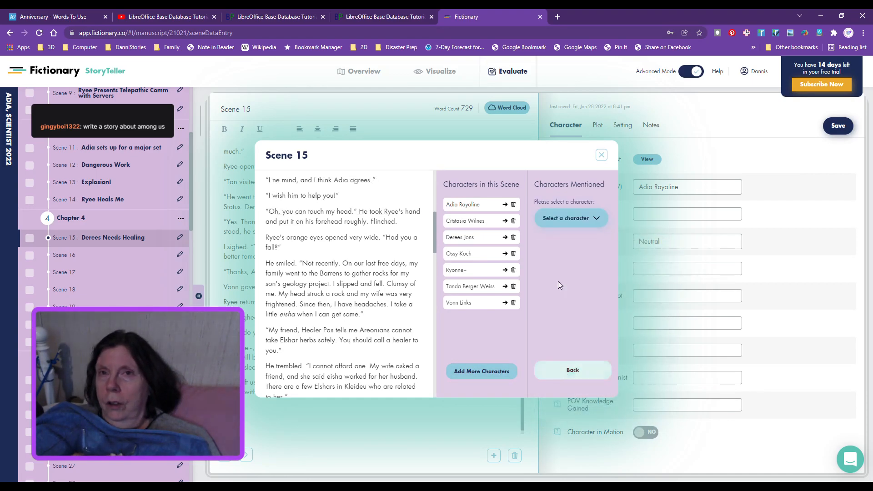
pyautogui.click(572, 218)
pyautogui.scroll(5, 573, 341)
pyautogui.scroll(6, 573, 340)
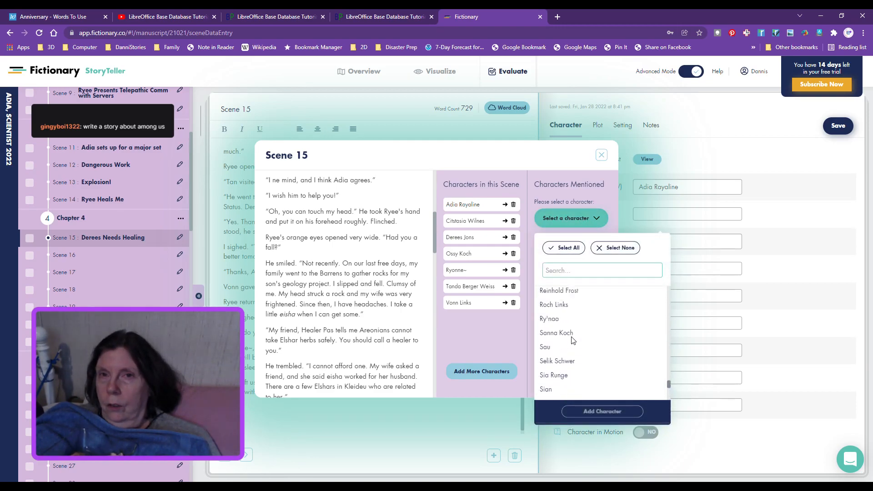
pyautogui.scroll(1, 573, 340)
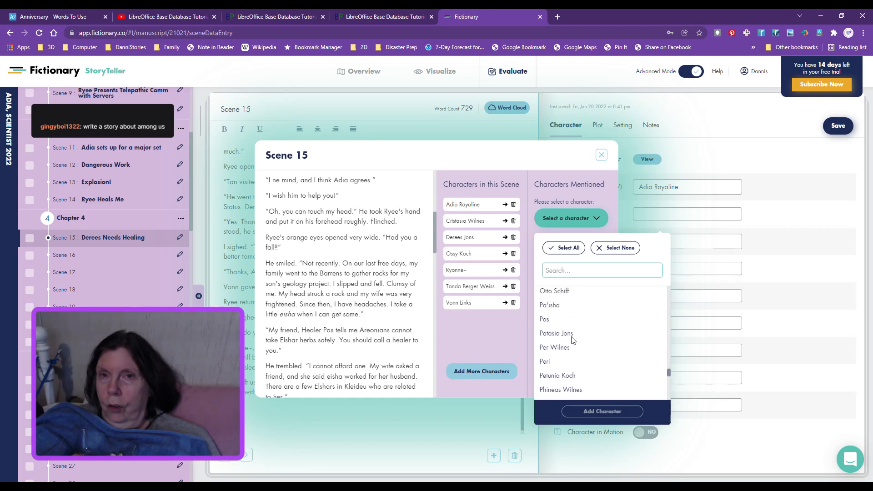
pyautogui.click(573, 339)
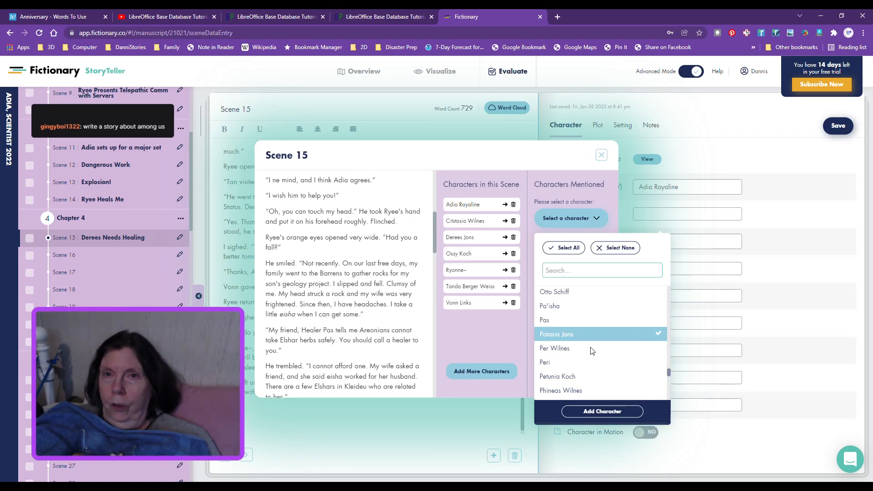
# - Find Donn Jons among the available characters and include him in the selection for Scene 15's mentioned characters
pyautogui.scroll(3, 593, 351)
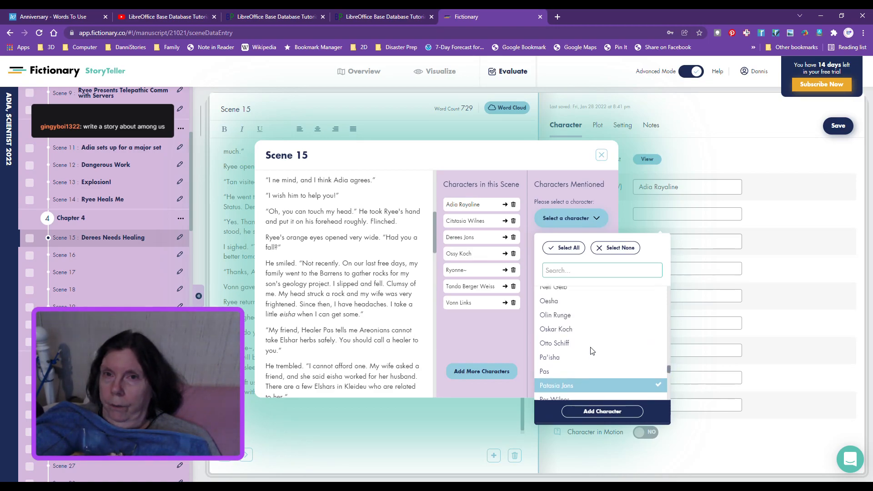
pyautogui.scroll(5, 592, 350)
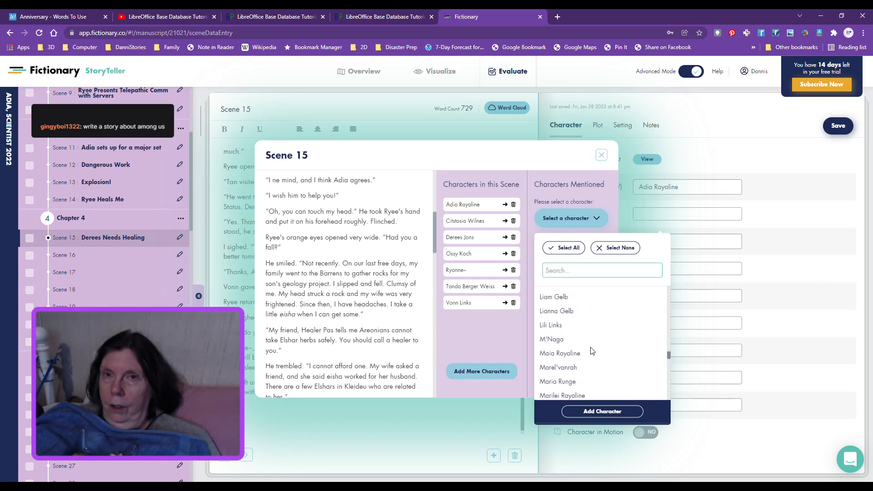
pyautogui.scroll(5, 592, 351)
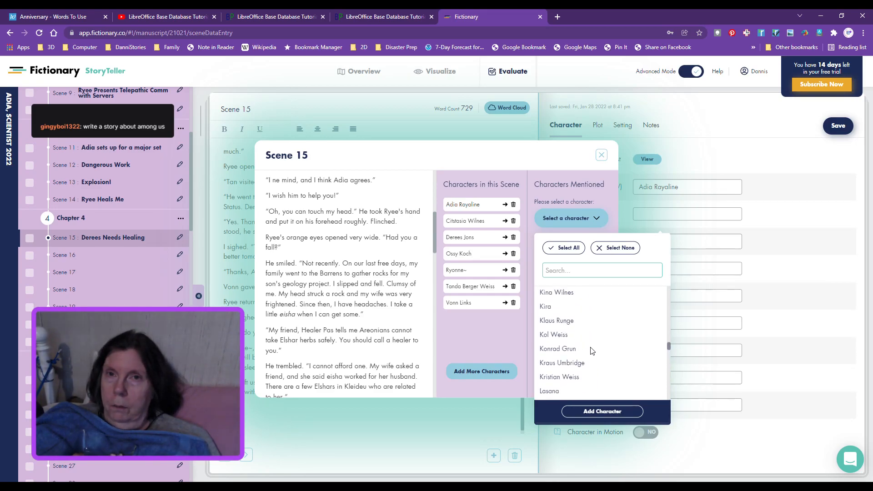
pyautogui.scroll(4, 593, 351)
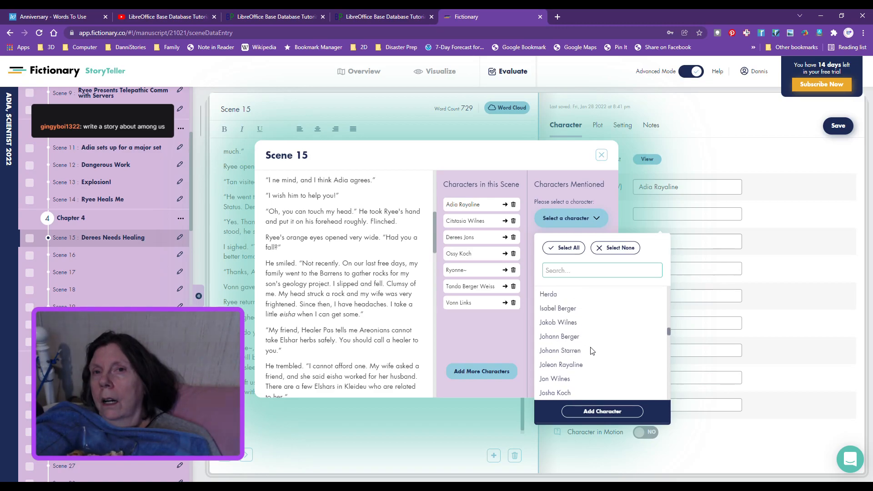
pyautogui.scroll(3, 592, 351)
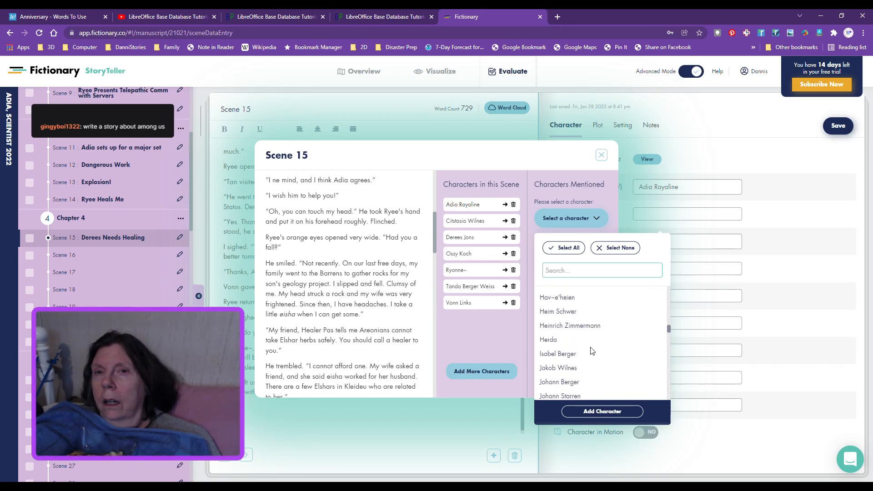
pyautogui.scroll(5, 592, 351)
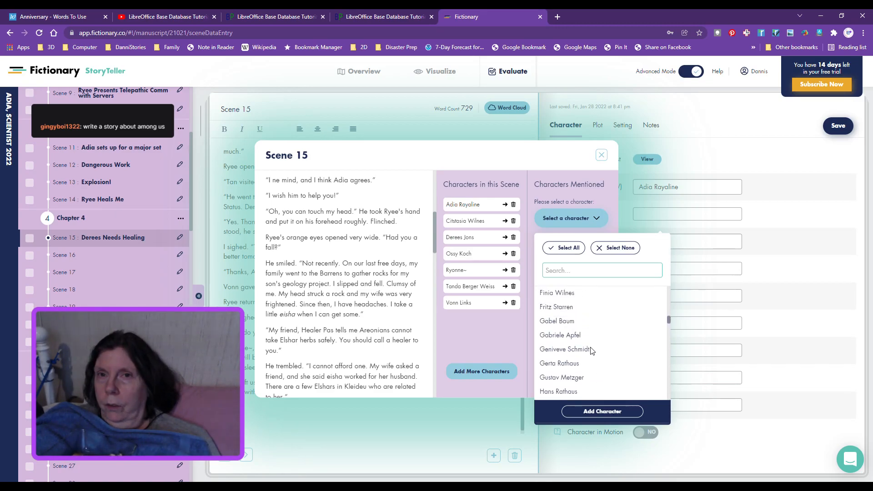
pyautogui.scroll(4, 593, 351)
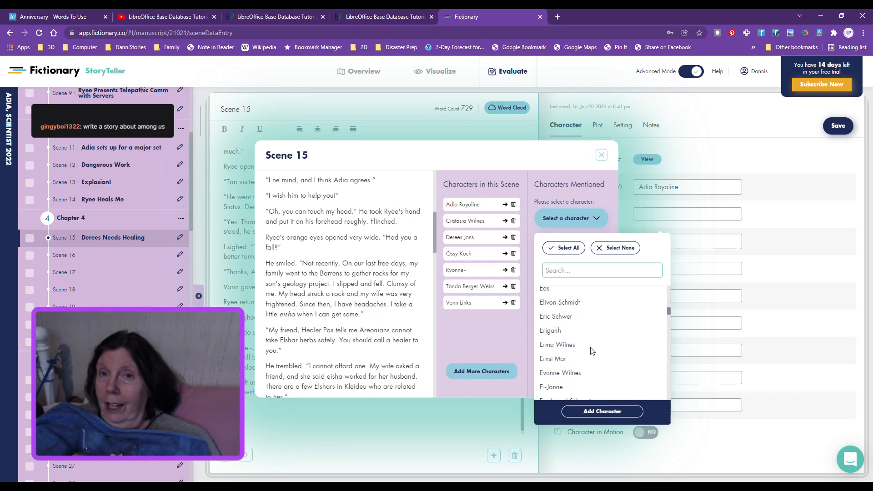
pyautogui.scroll(4, 592, 351)
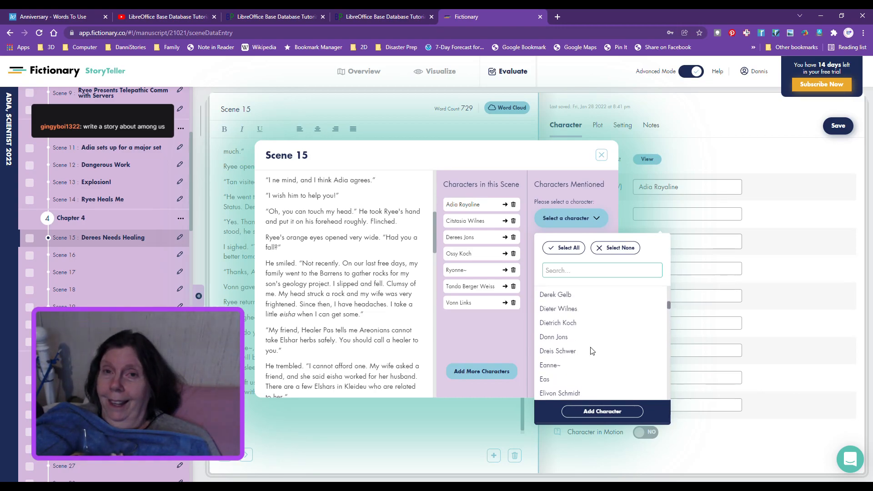
pyautogui.scroll(4, 592, 351)
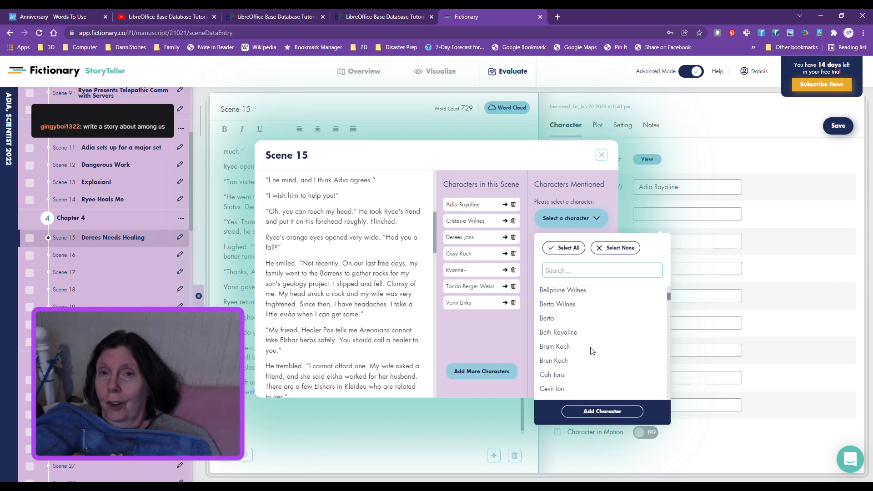
pyautogui.scroll(2, 592, 351)
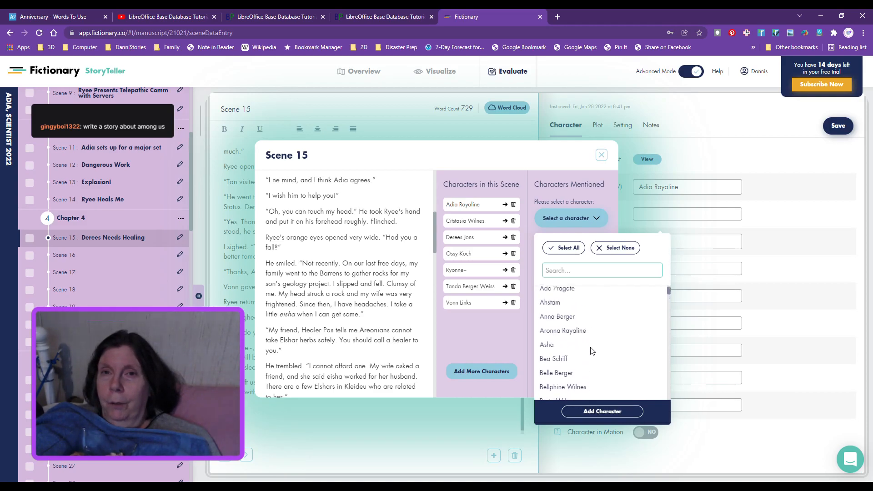
pyautogui.scroll(-1, 592, 350)
pyautogui.scroll(-2, 592, 351)
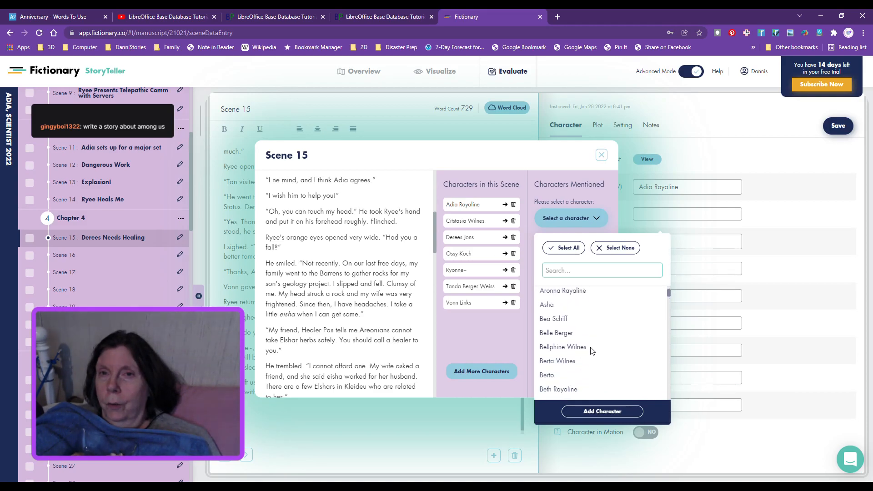
pyautogui.scroll(-7, 593, 350)
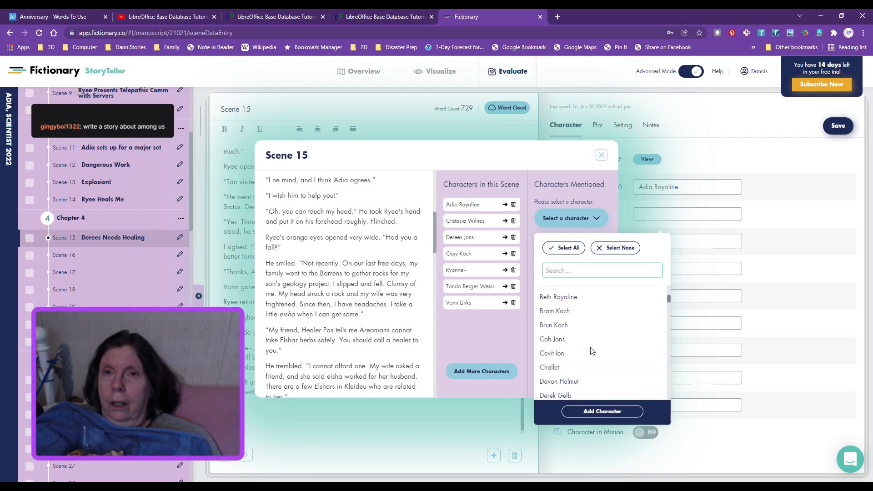
pyautogui.scroll(2, 592, 351)
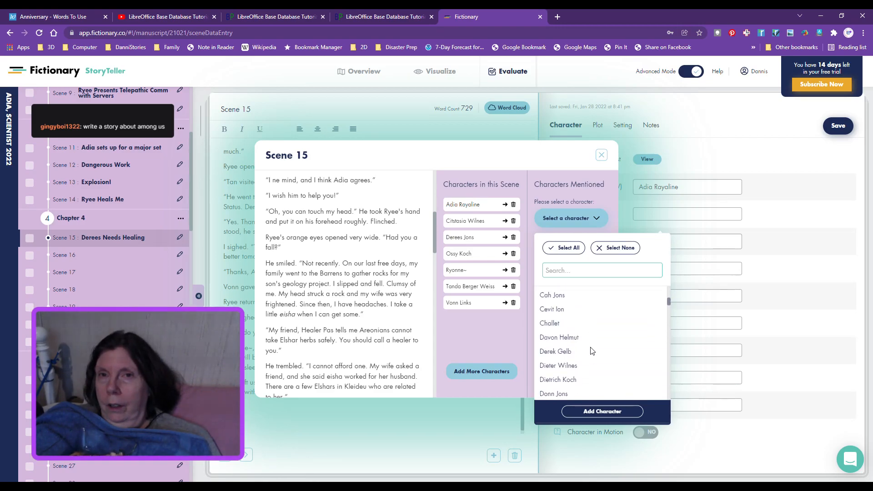
pyautogui.scroll(-2, 592, 351)
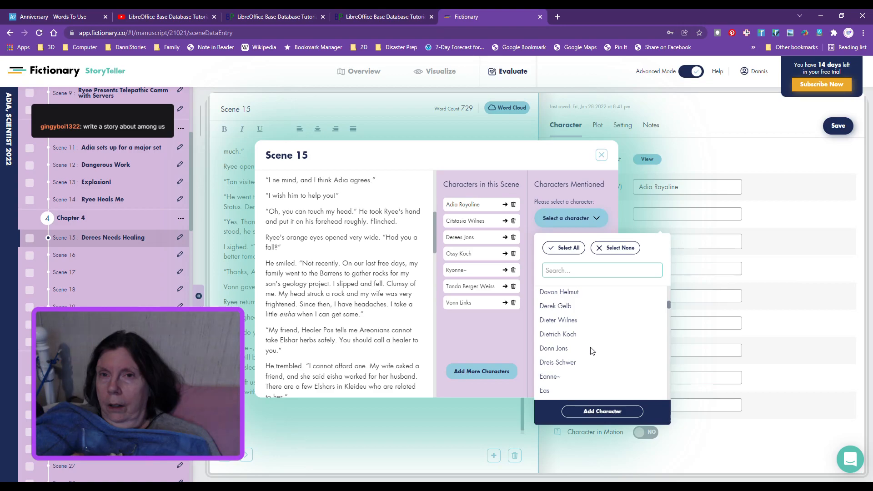
pyautogui.click(553, 353)
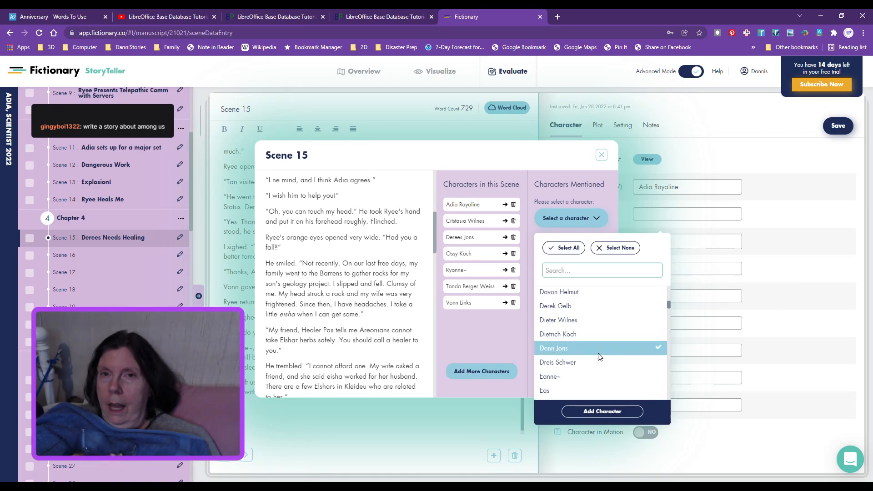
# - Select Puret Jons as well, add the selected characters to those mentioned in Scene 15, and close the character list
pyautogui.scroll(-4, 600, 357)
pyautogui.scroll(-10, 599, 358)
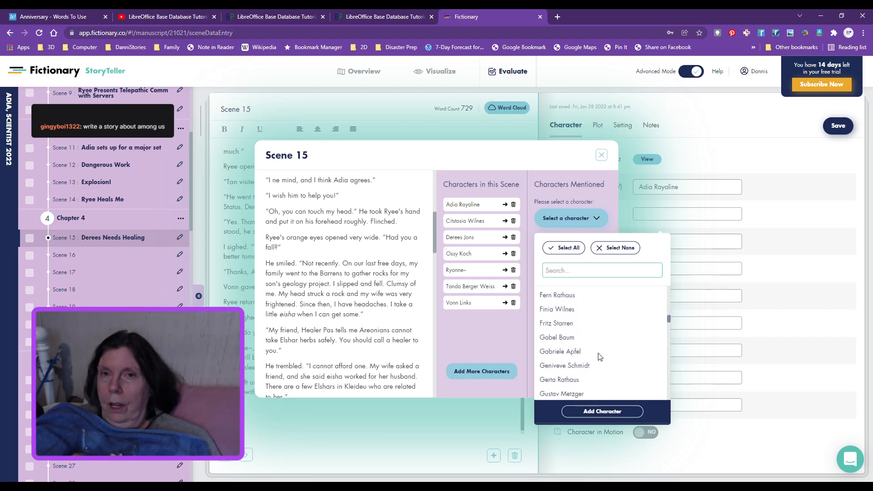
pyautogui.scroll(-8, 599, 357)
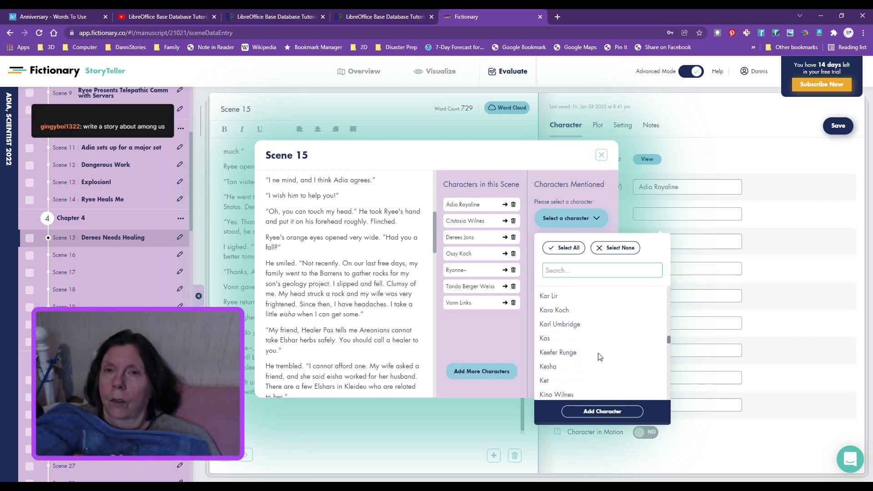
pyautogui.scroll(-8, 599, 357)
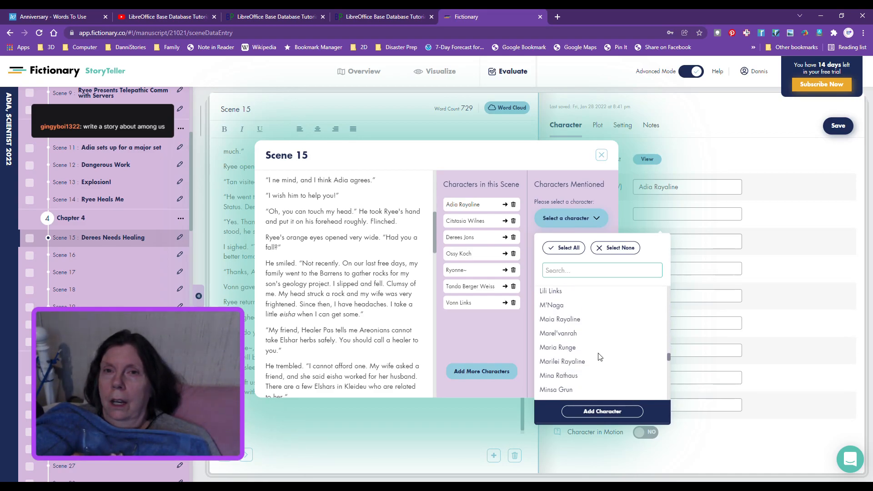
pyautogui.scroll(-1, 600, 357)
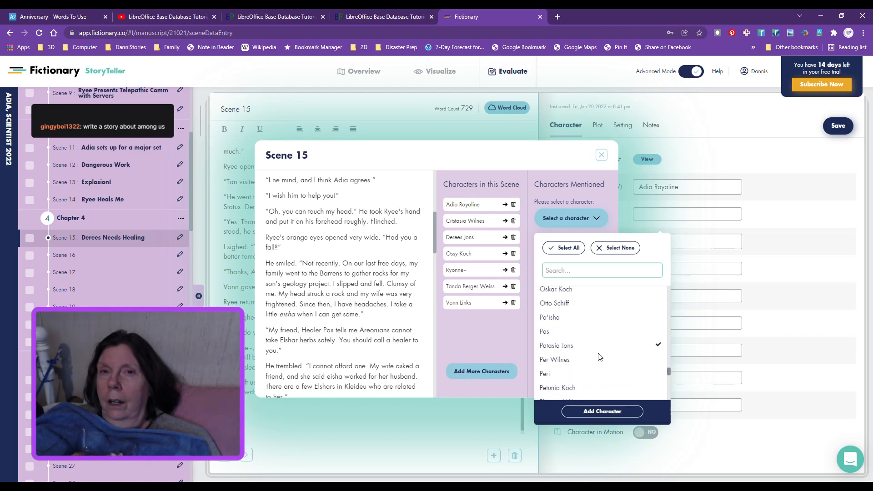
pyautogui.scroll(-1, 600, 357)
pyautogui.scroll(-1, 600, 357)
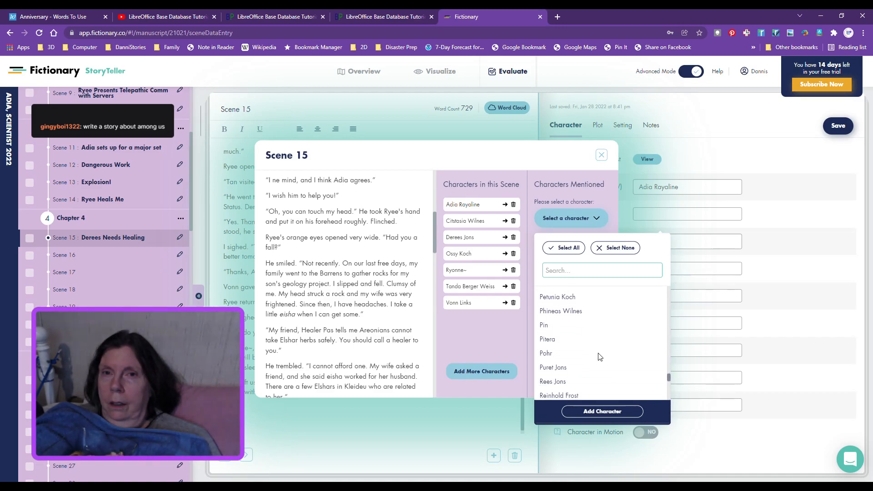
pyautogui.click(556, 368)
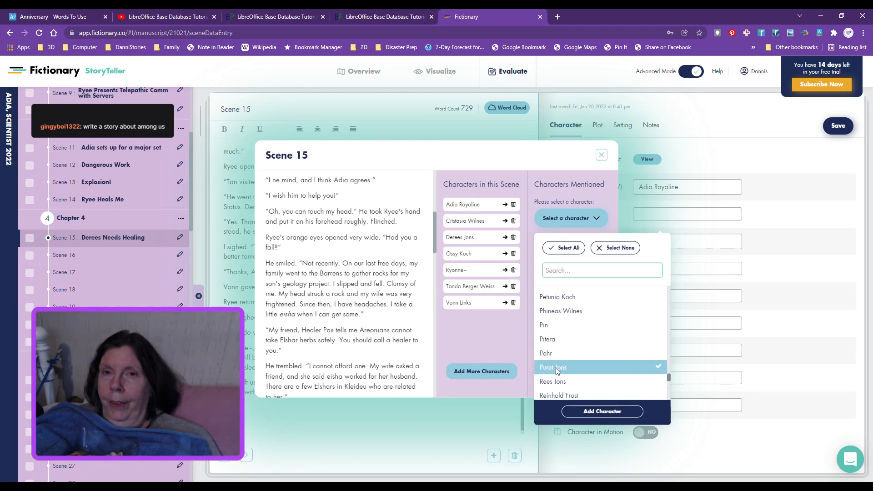
pyautogui.click(599, 412)
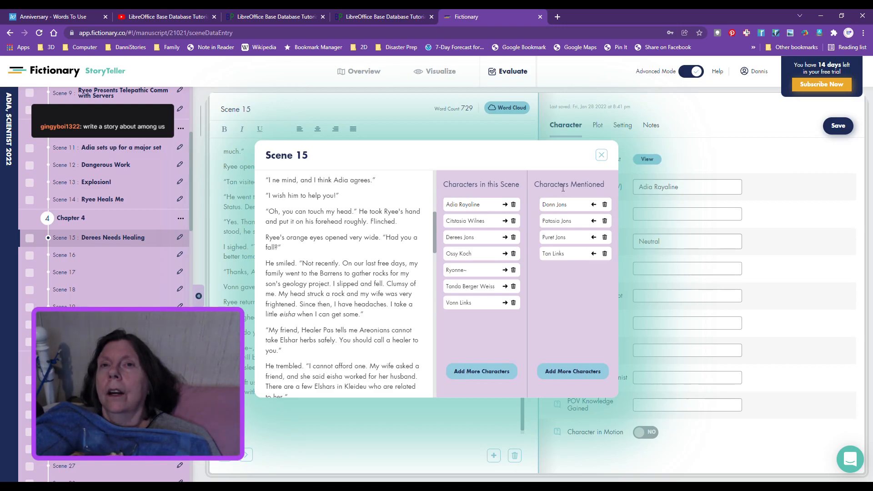
pyautogui.click(602, 156)
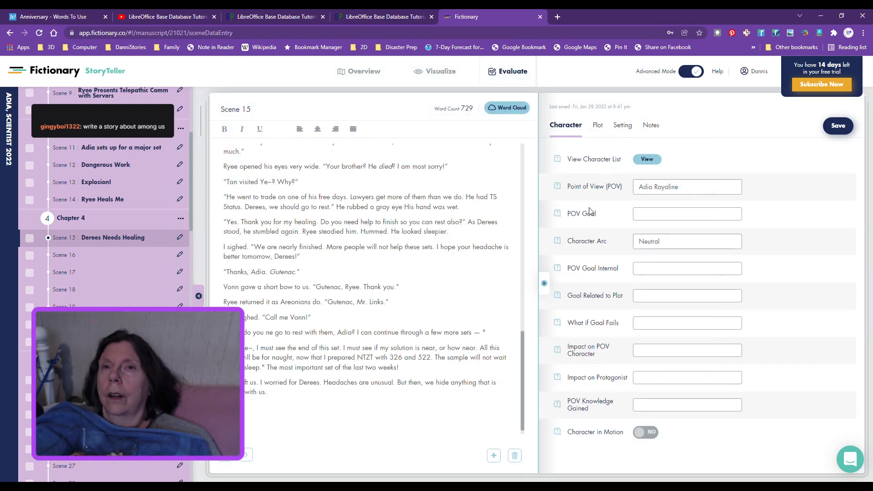
# - Fill in Scene 15's POV Goal with "To let Ryee heal her coworker" after returning to the start of the scene's text
pyautogui.click(676, 213)
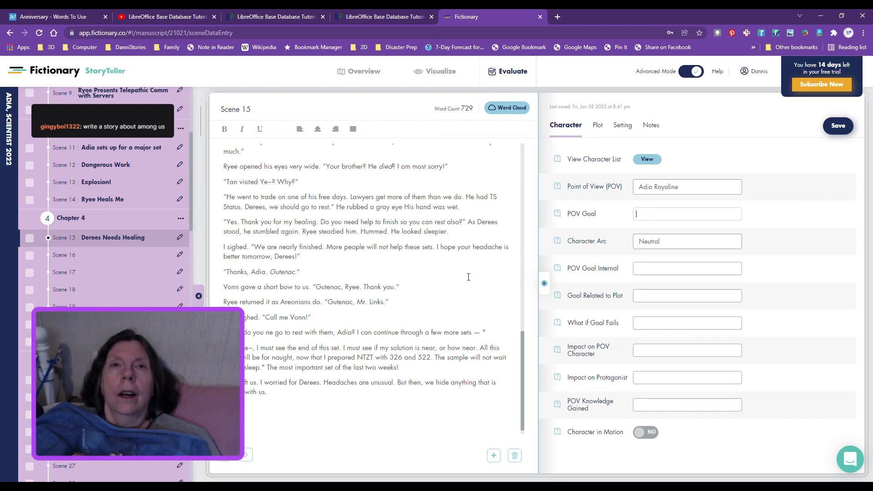
pyautogui.scroll(15, 347, 329)
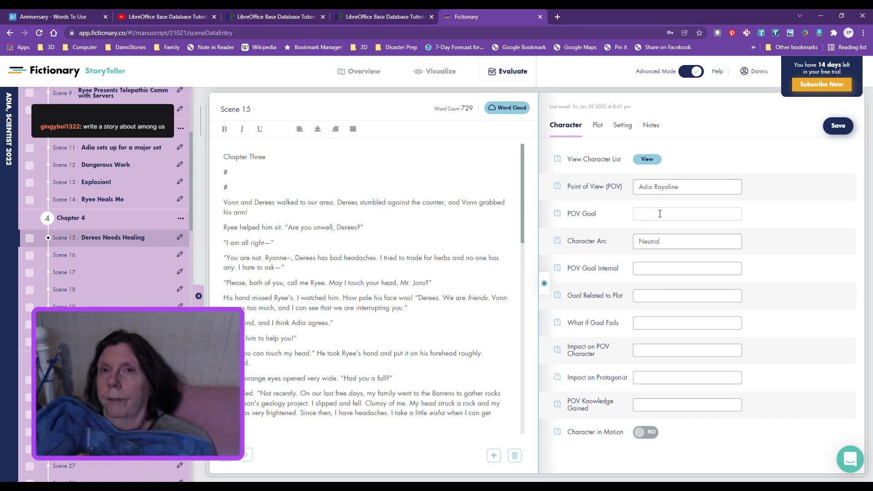
pyautogui.write('o ')
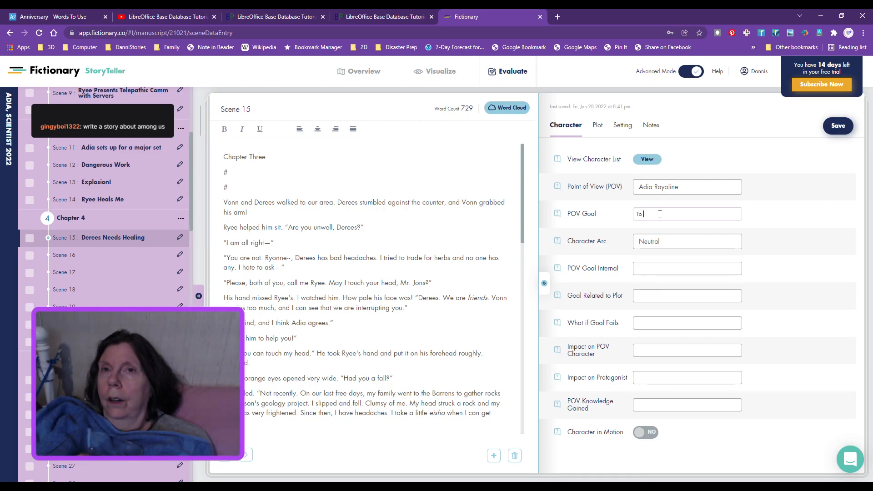
pyautogui.write('let Ryee')
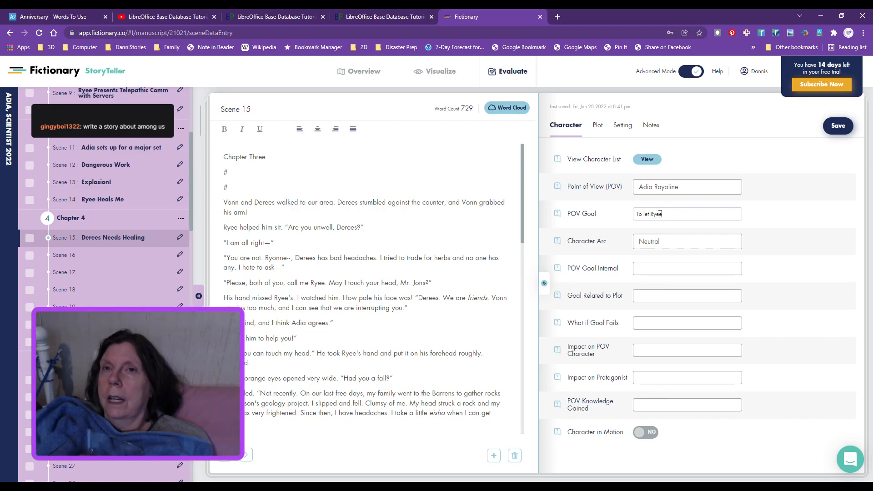
pyautogui.write(' heal her')
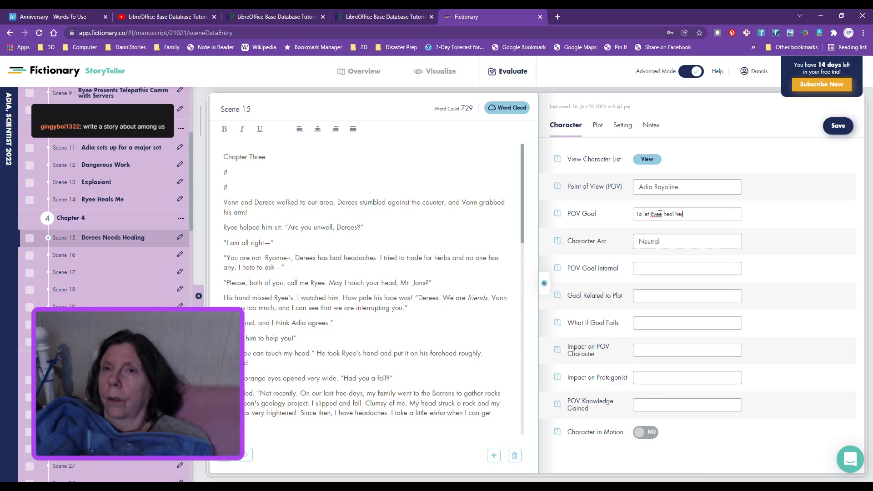
pyautogui.write(' coworker')
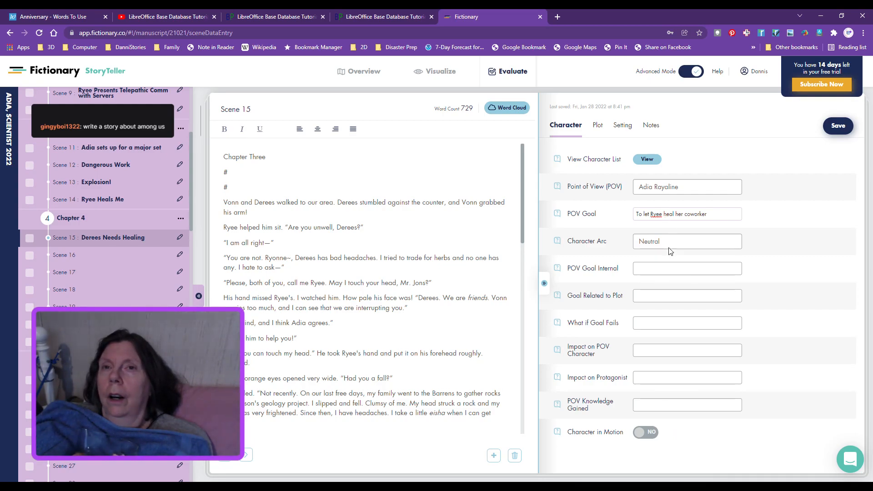
# - Enter "To see Derees get healed" as Scene 15's POV Goal Internal
pyautogui.click(658, 269)
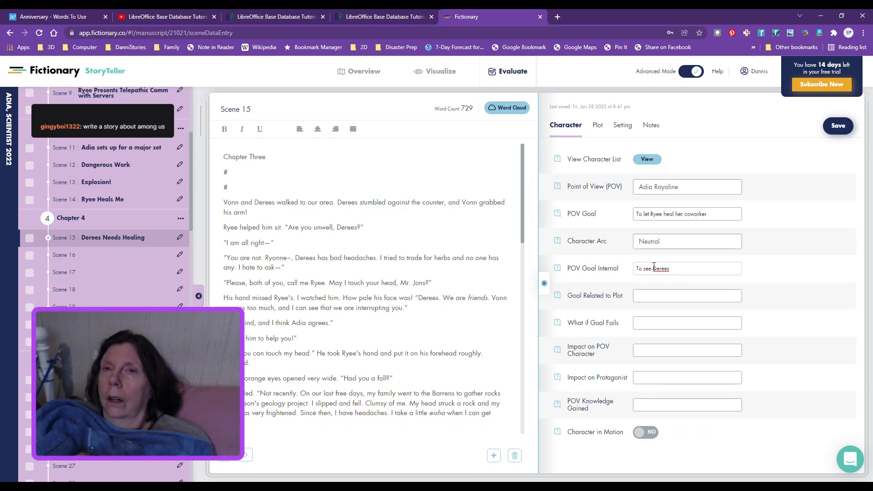
pyautogui.write('get h')
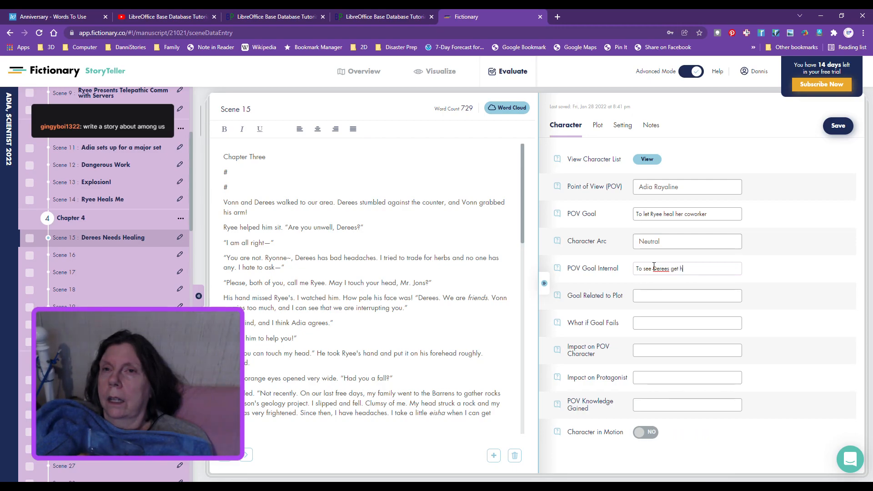
pyautogui.write('ealed')
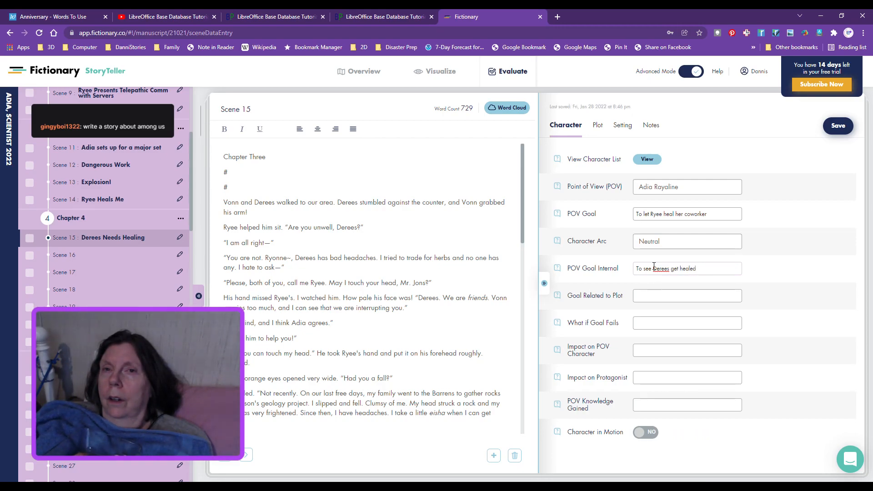
# - Enter "Derees needs healing and they will find out why later" as Scene 15's Goal Related to Plot
pyautogui.click(643, 295)
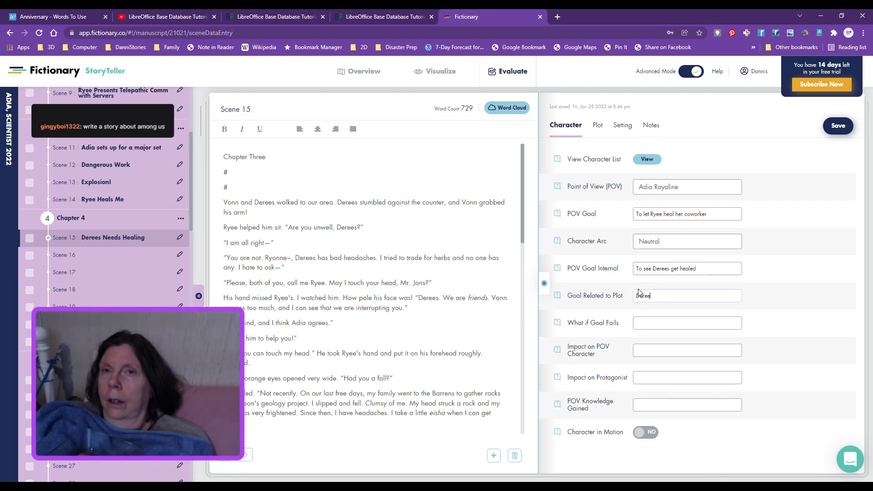
pyautogui.write('needs ')
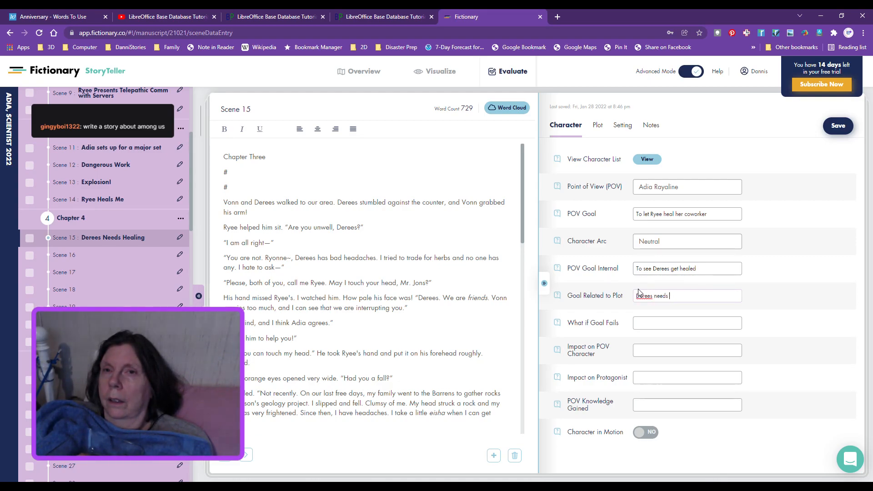
pyautogui.write('healing and')
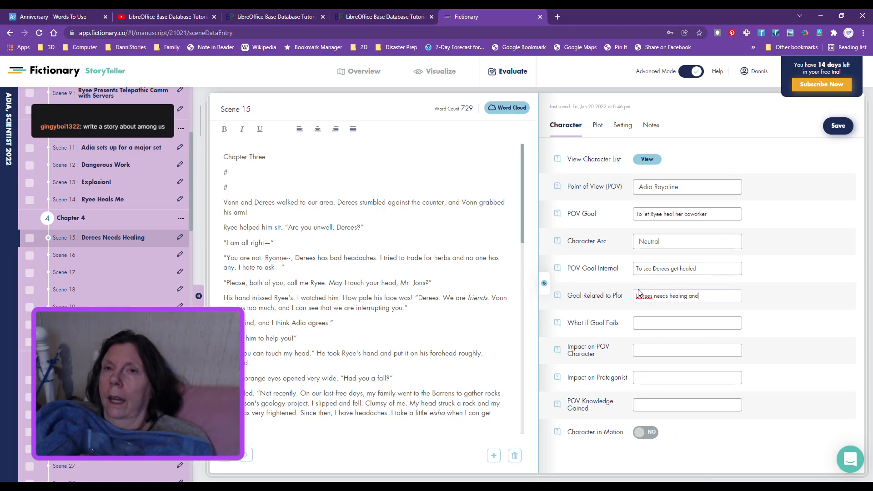
pyautogui.write(' they will find out why later')
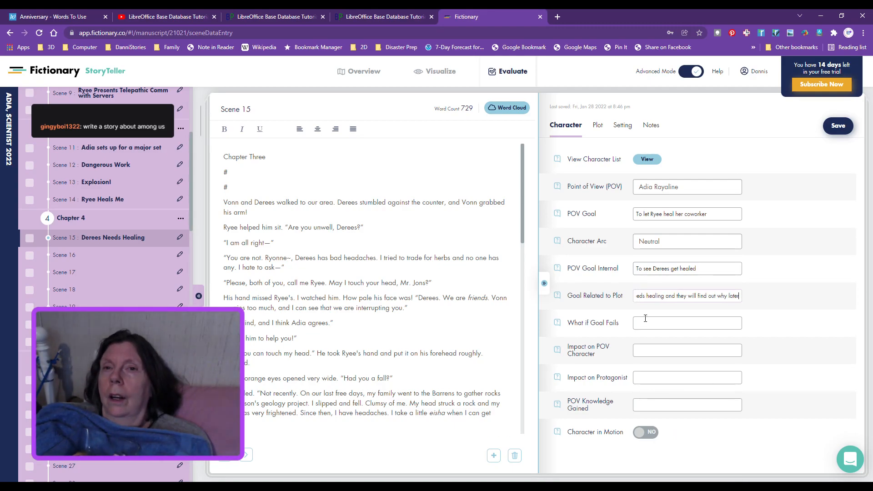
# - Describe what happens if Scene 15's goal fails as "Adia will feel bad if Ryee cannot heal him"
pyautogui.click(647, 324)
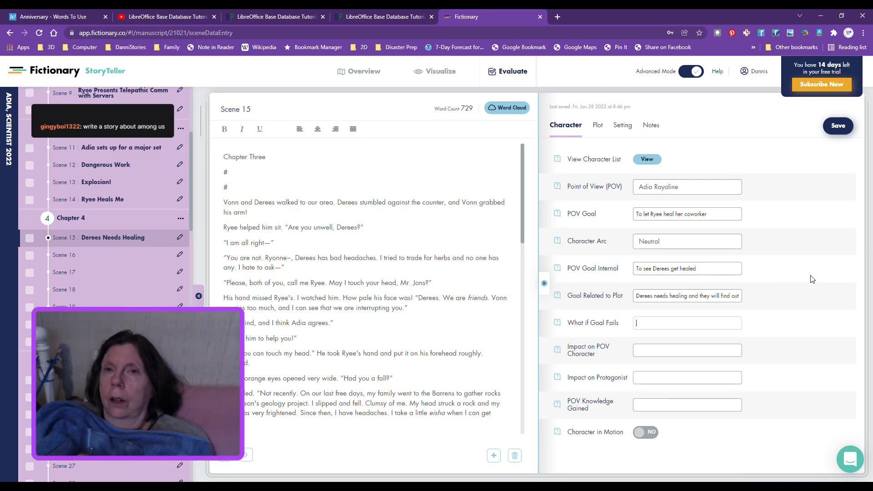
pyautogui.write('Adia will feel bad if Ryee')
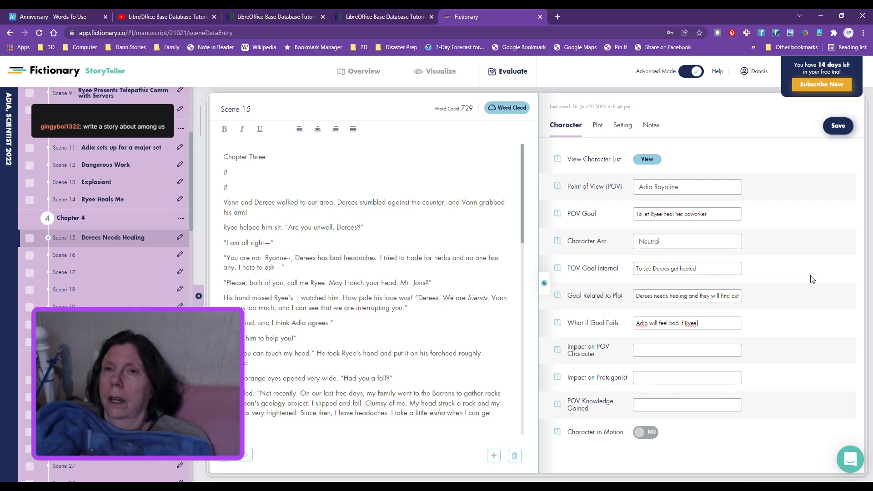
pyautogui.write(' cannot he')
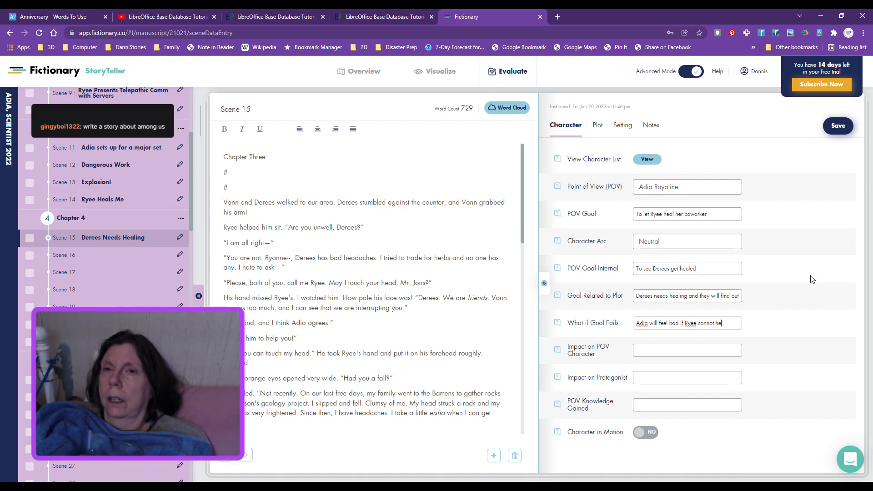
pyautogui.write('al him')
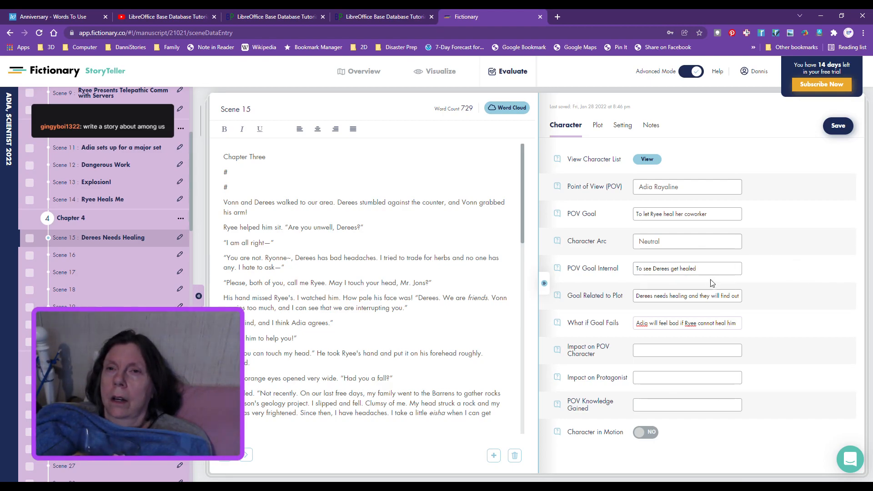
# - Enter "Feelings of helplessness and worry" as the Impact on POV Character and copy the same text to Impact on Protagonist
pyautogui.click(646, 354)
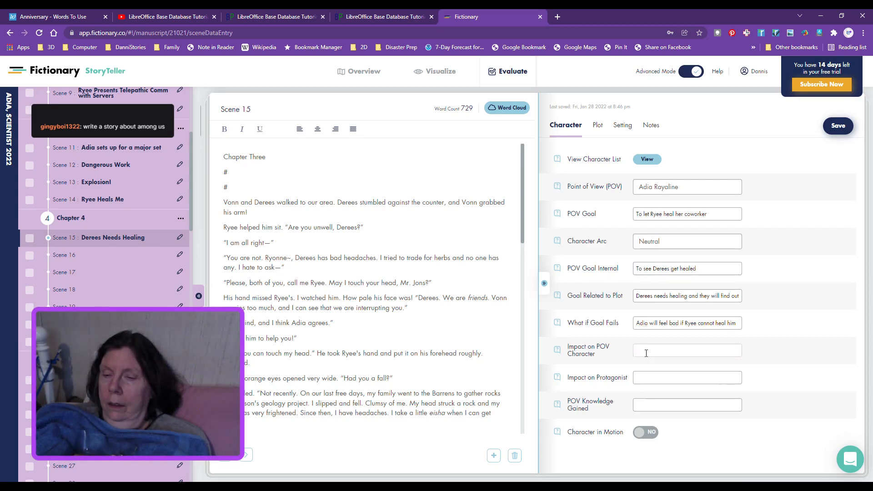
pyautogui.write('Feelings of help')
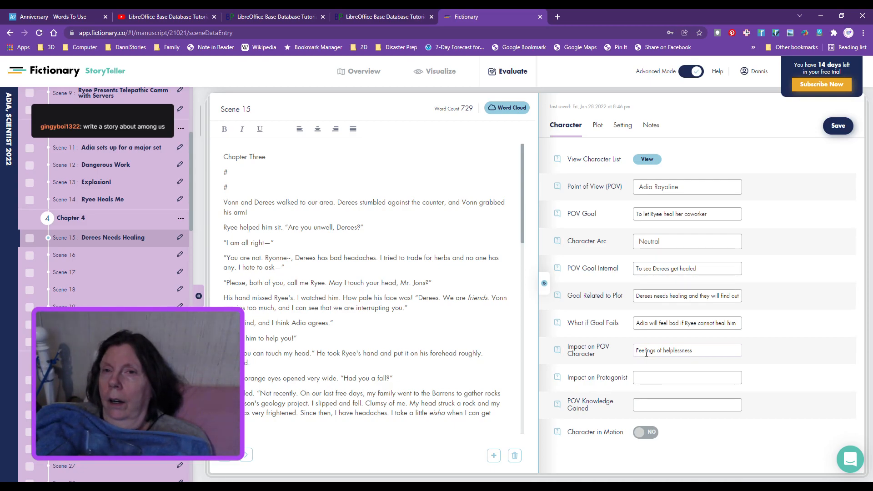
pyautogui.write('lessness and worry')
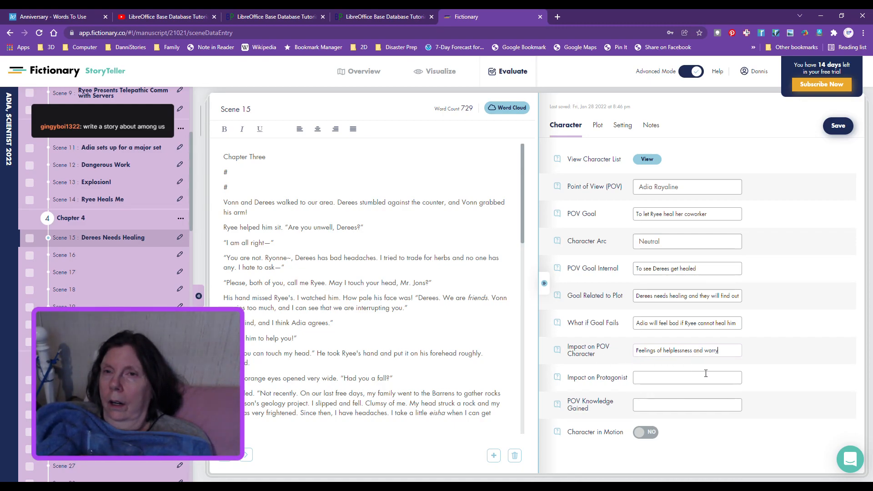
pyautogui.moveTo(719, 350); pyautogui.dragTo(601, 349)
pyautogui.hotkey('ctrl', 'c')
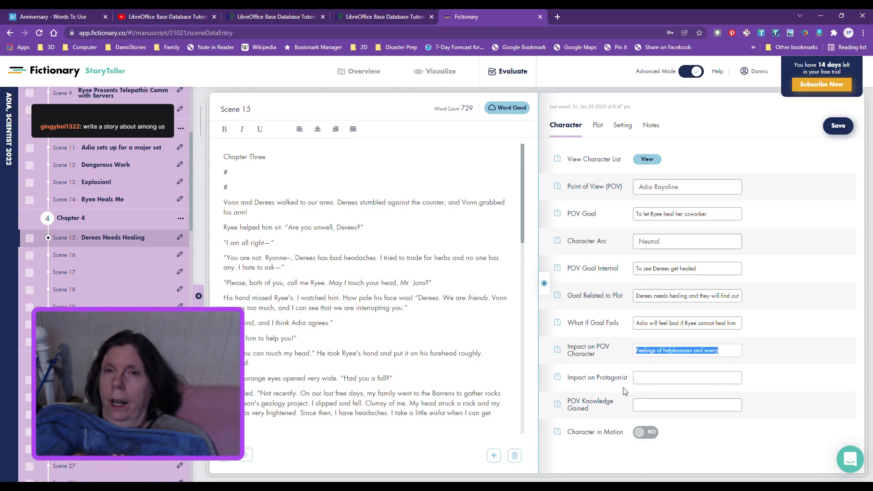
pyautogui.click(637, 378)
pyautogui.hotkey('ctrl', 'v')
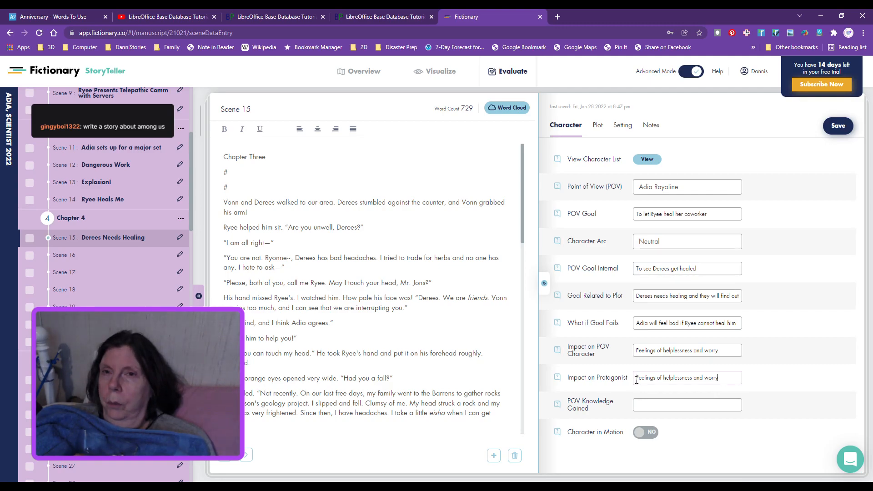
# - Check the end of Scene 15's text and enter "Worry for Derees because headaches are unusual" as POV Knowledge Gained
pyautogui.click(659, 407)
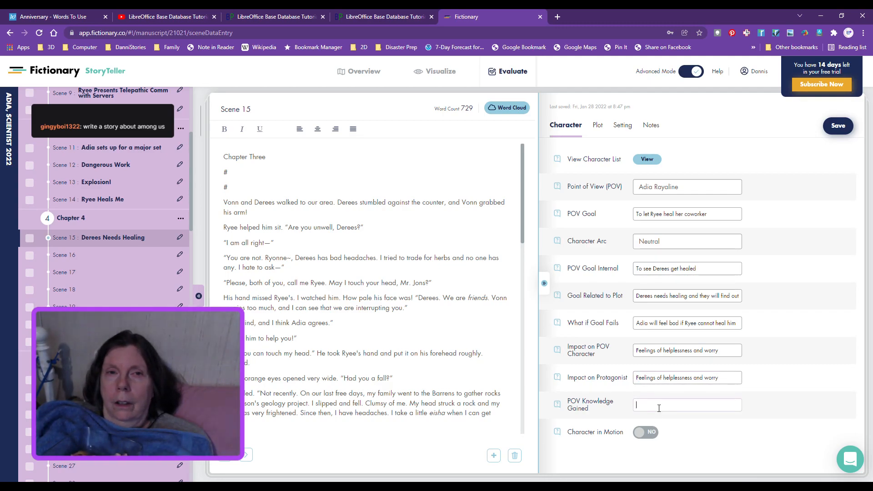
pyautogui.scroll(-10, 422, 371)
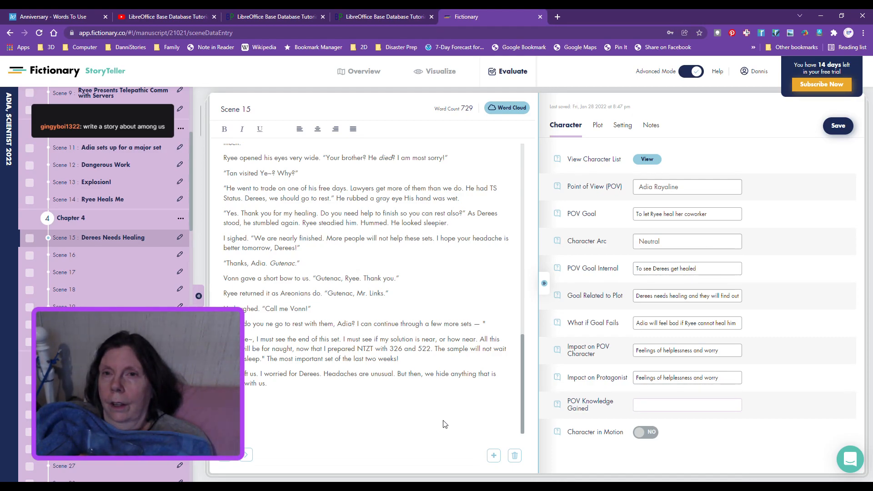
pyautogui.write('W')
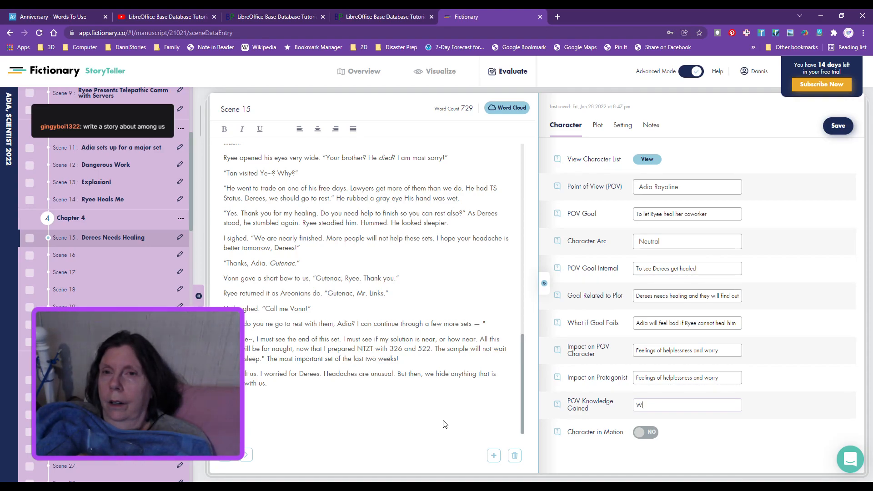
pyautogui.write('orry for ')
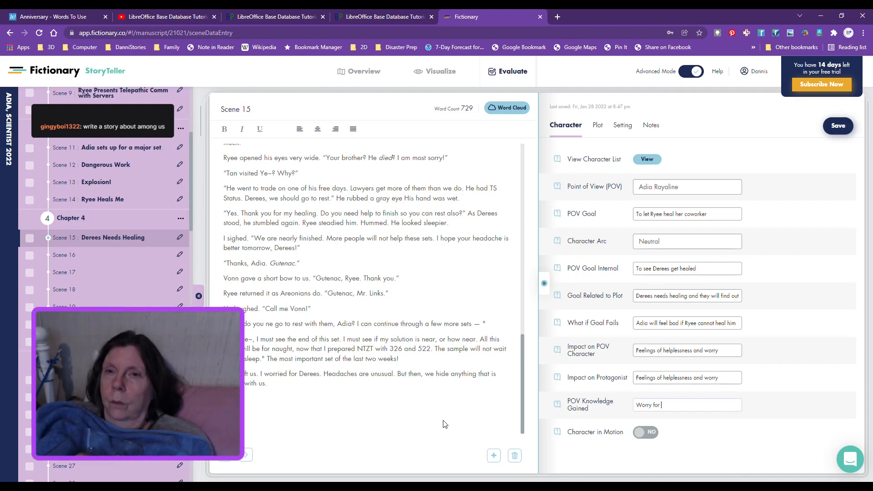
pyautogui.write('Dere')
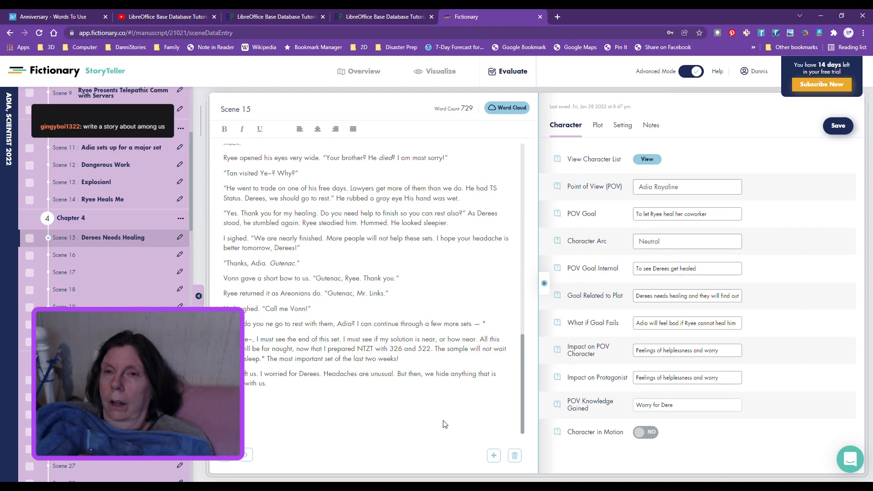
pyautogui.write('s because hec')
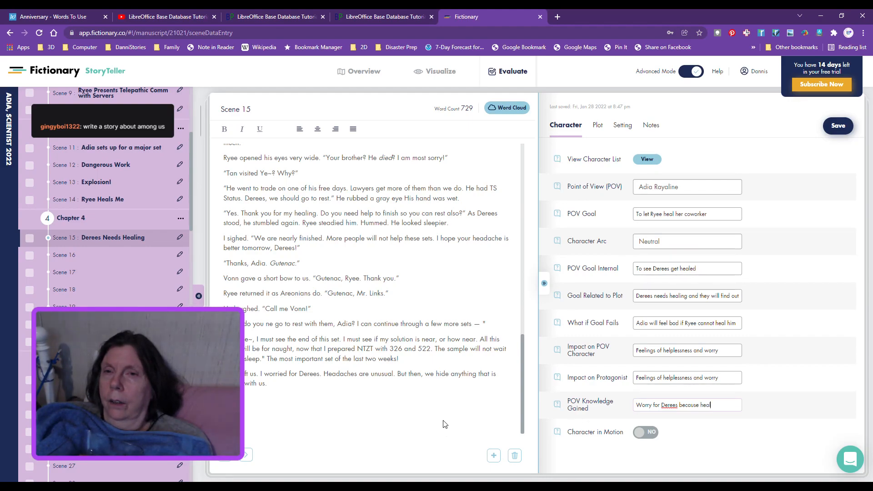
pyautogui.write('daches are unus')
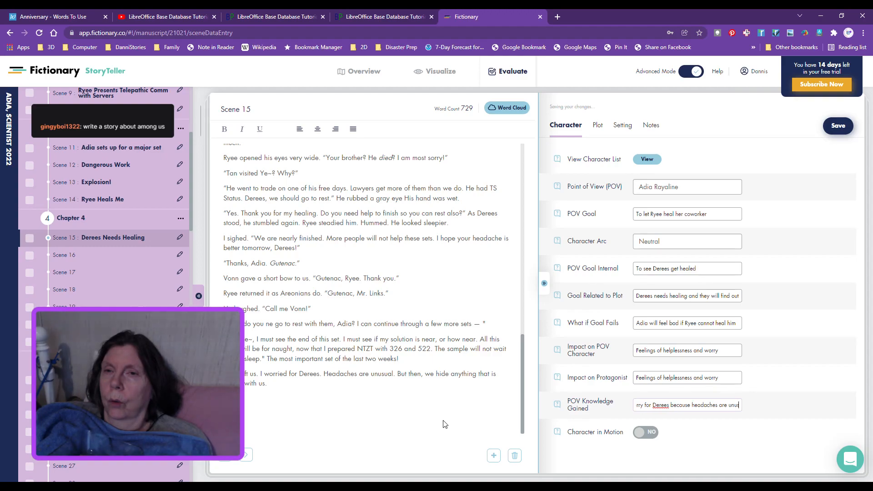
pyautogui.write('ual')
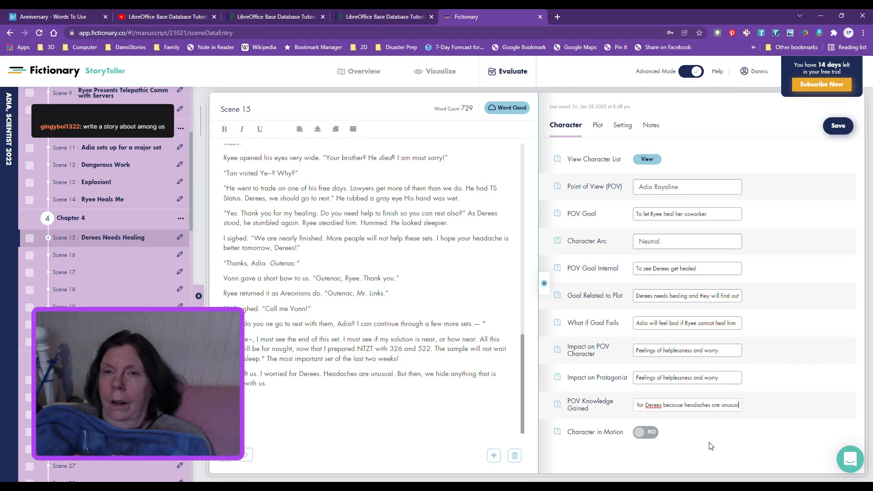
# - Reread Scene 15 from beginning to end to judge whether the character is in motion, and set Character in Motion back to No
pyautogui.click(649, 435)
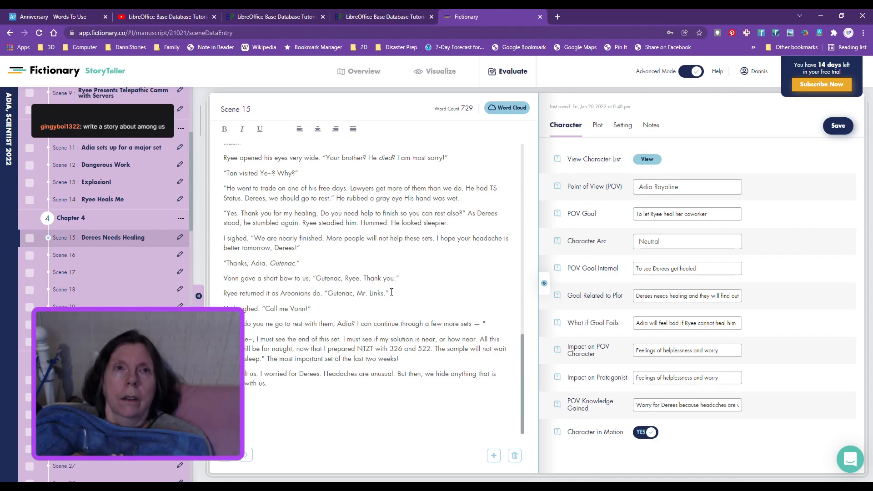
pyautogui.scroll(10, 391, 291)
pyautogui.scroll(5, 392, 290)
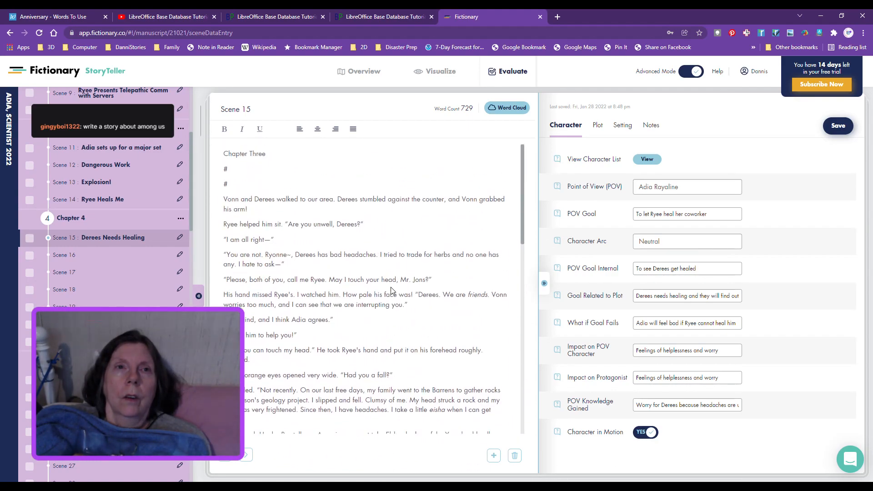
pyautogui.scroll(-2, 437, 266)
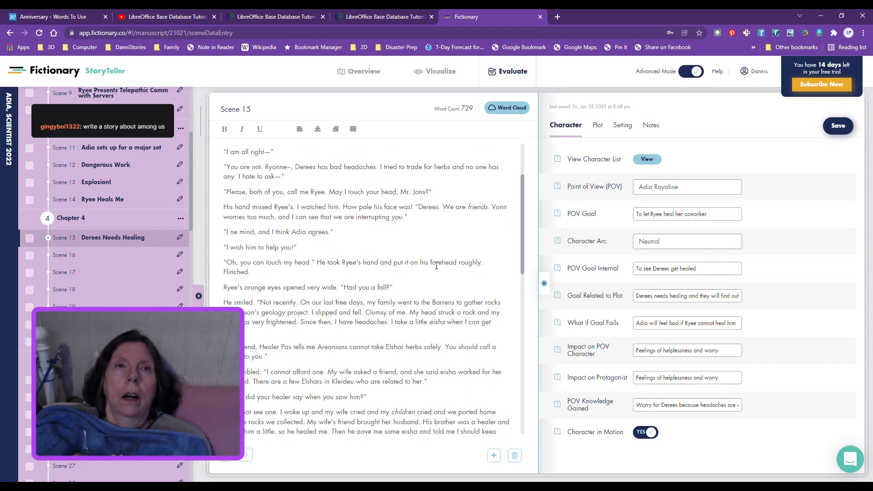
pyautogui.scroll(-2, 437, 266)
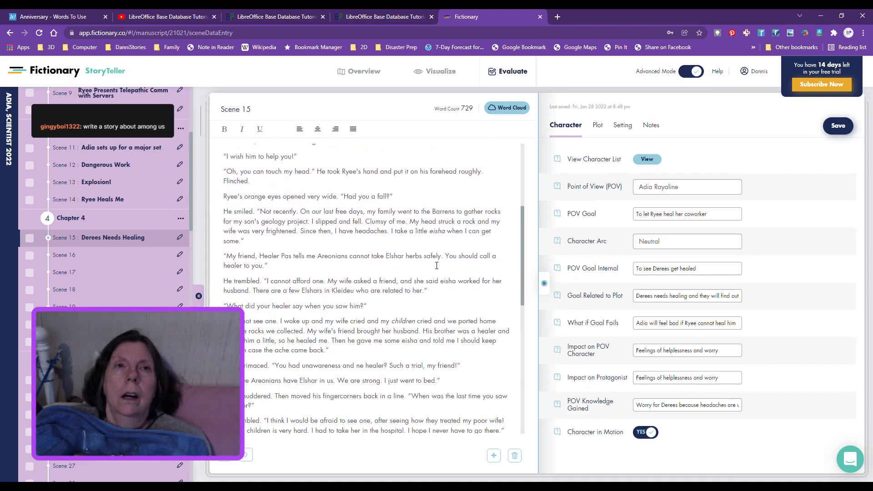
pyautogui.scroll(-1, 436, 266)
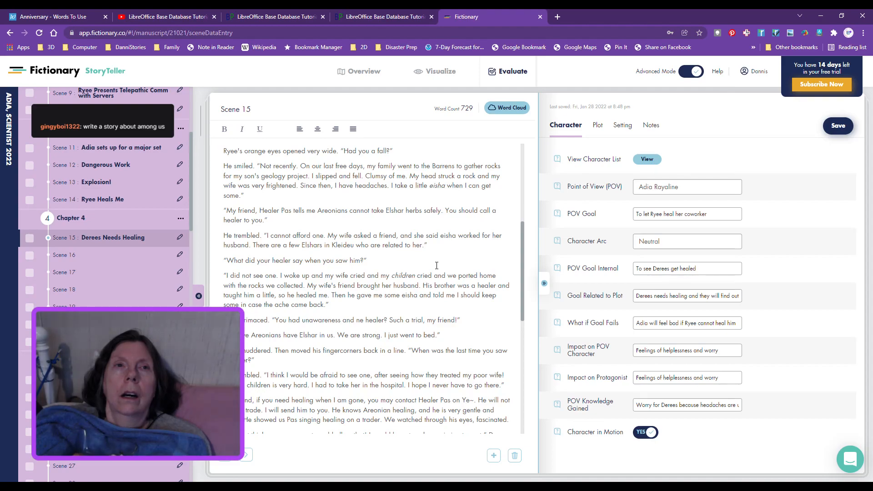
pyautogui.scroll(-1, 437, 265)
pyautogui.scroll(-3, 437, 268)
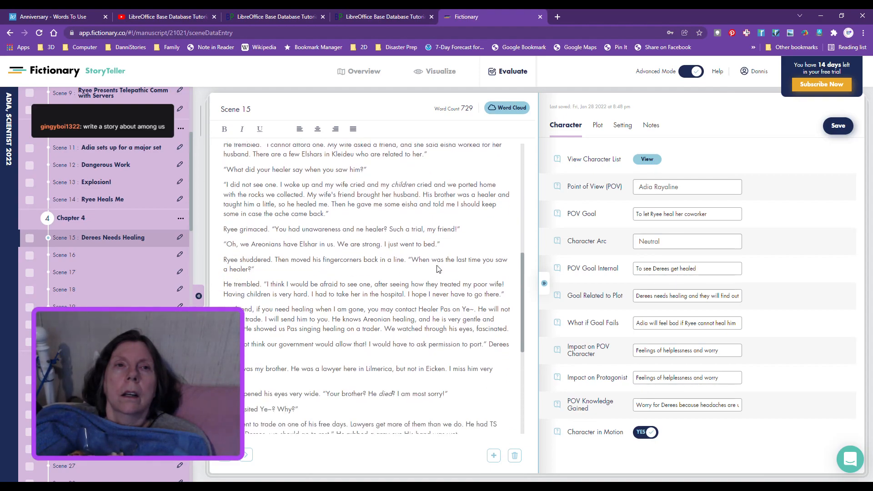
pyautogui.scroll(-4, 437, 265)
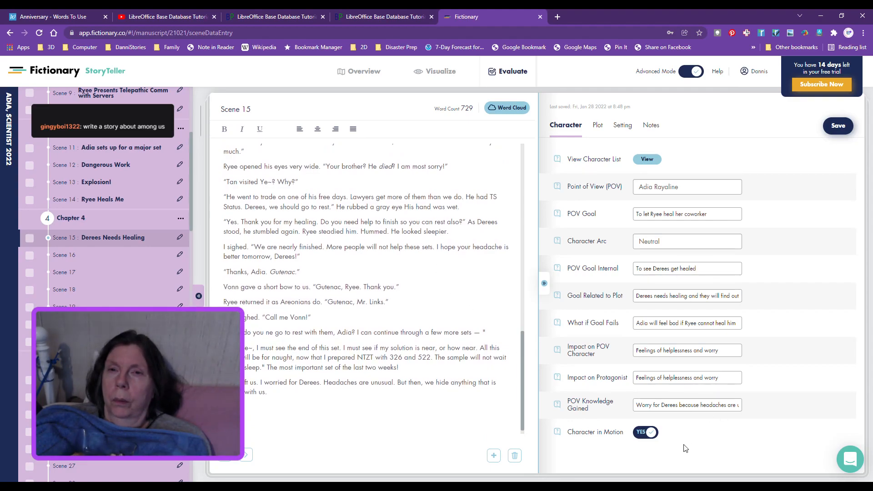
pyautogui.click(647, 433)
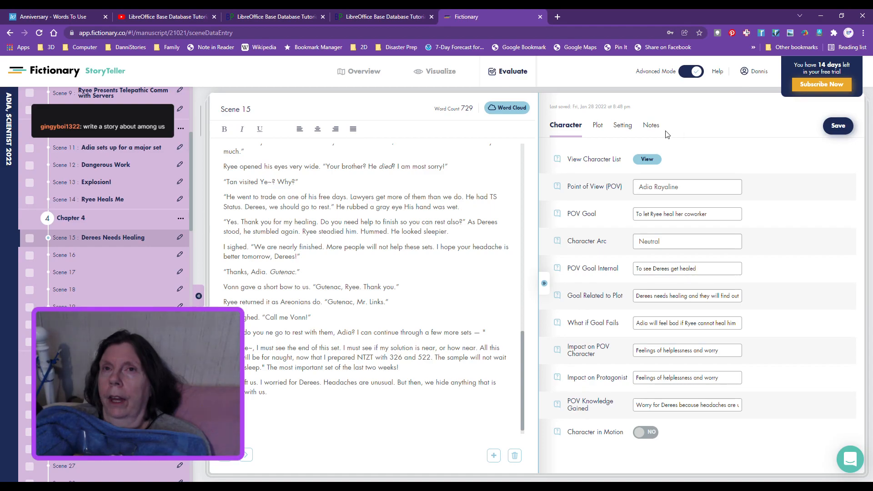
# - Add the note "Adia needs to do something here rather than just watch." to Scene 15
pyautogui.click(650, 127)
pyautogui.click(597, 180)
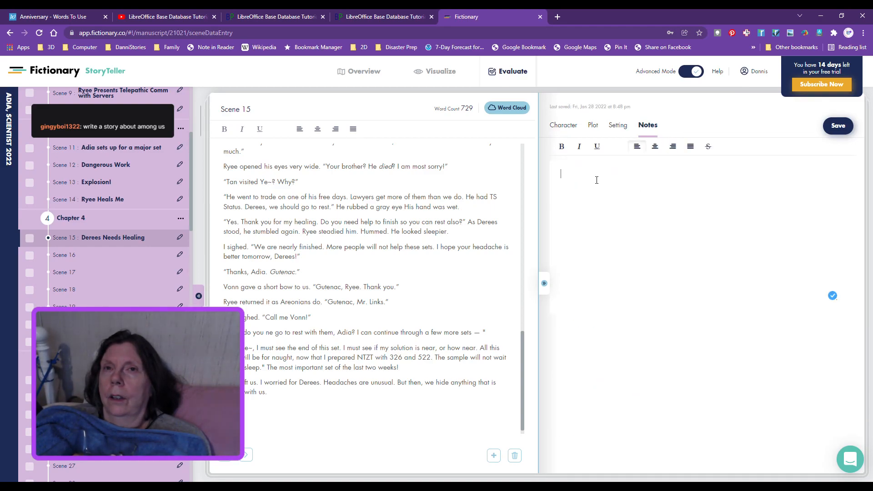
pyautogui.write('A')
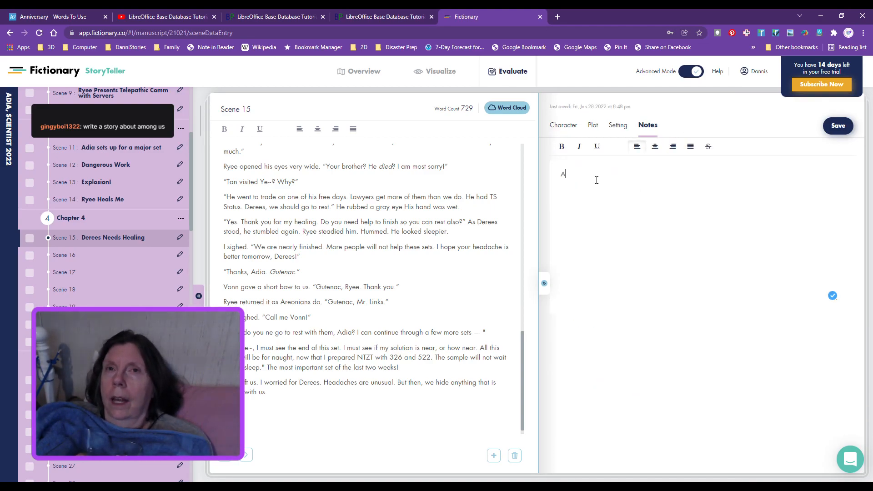
pyautogui.write('dia needs ')
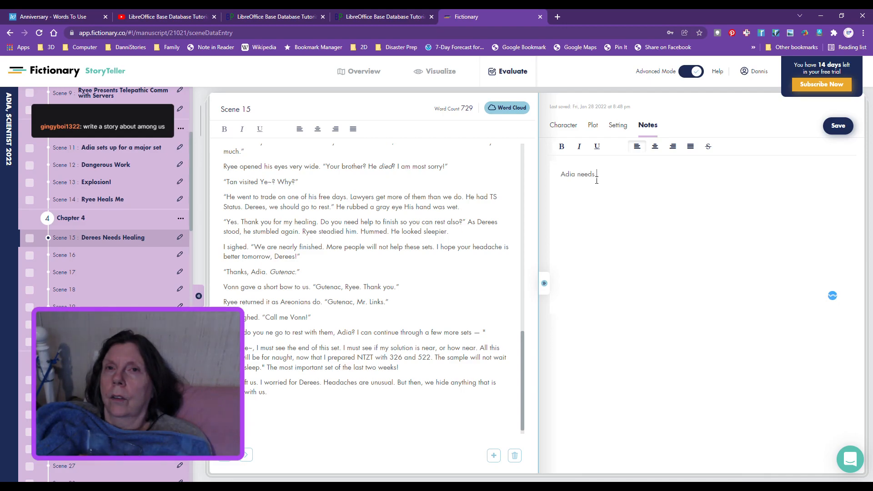
pyautogui.write('to do something here rather than just watc')
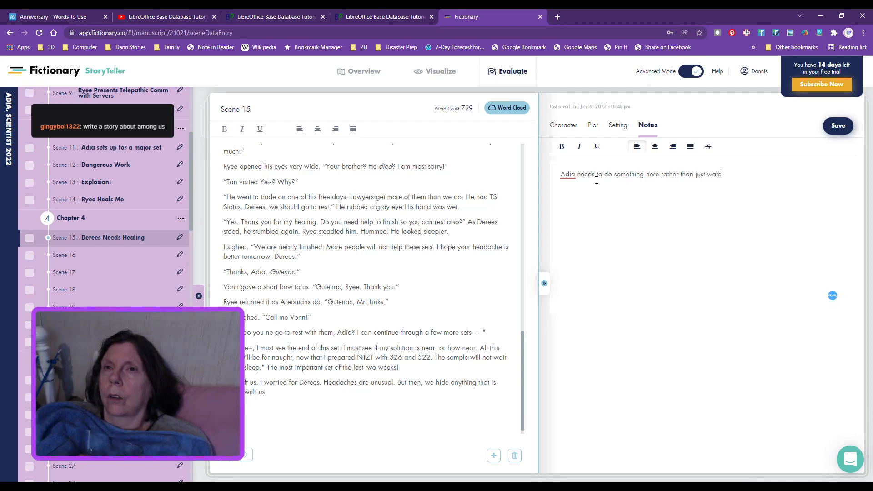
pyautogui.write('h.')
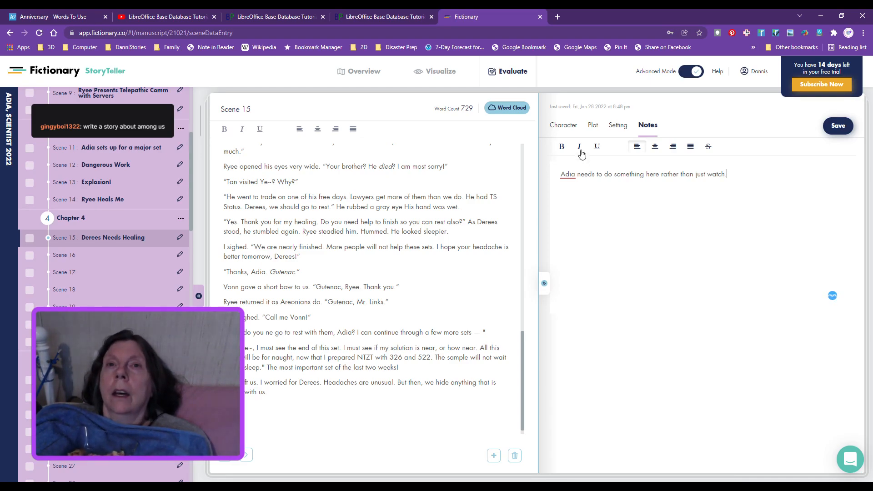
# - Check Scene 15's character and plot details, and enter "Adia's work area to sleeping area" as the scene's setting Location
pyautogui.click(566, 126)
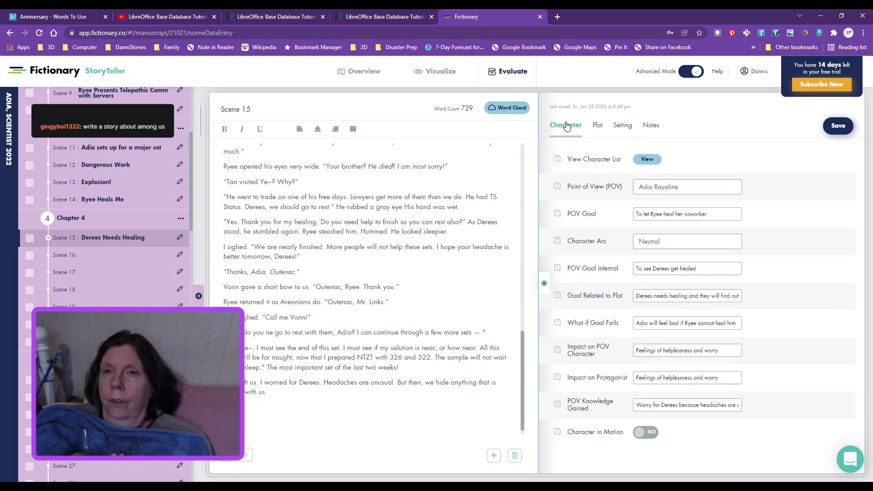
pyautogui.click(597, 127)
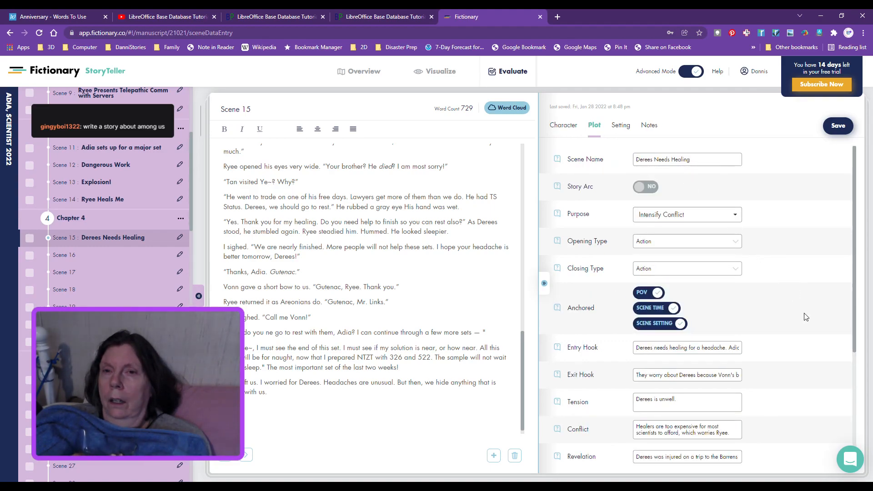
pyautogui.click(622, 126)
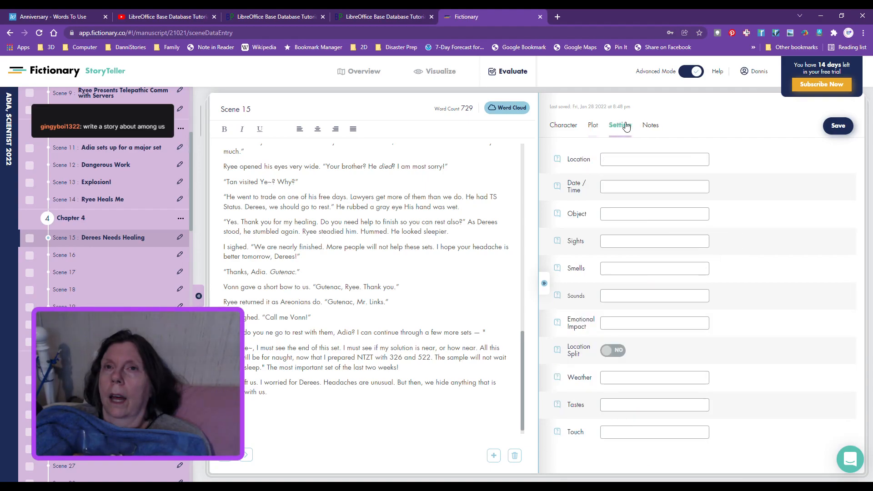
pyautogui.click(629, 159)
pyautogui.write("Adia's work ar")
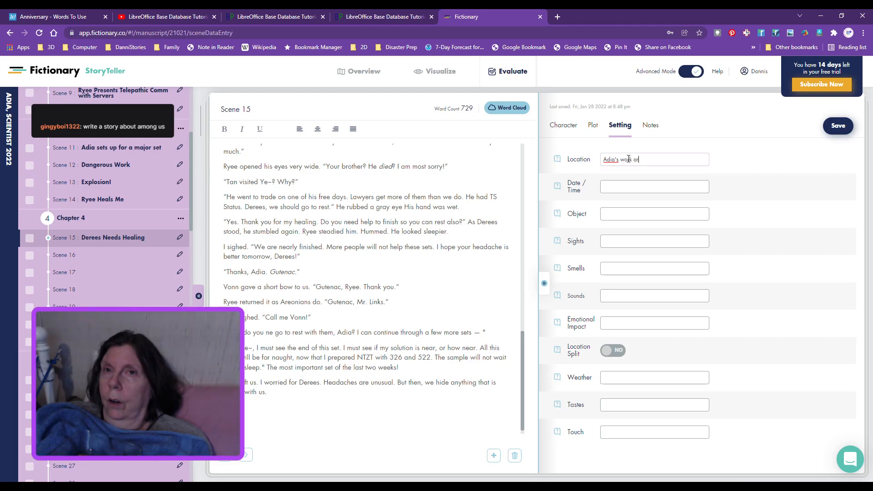
pyautogui.write('ea to sleeping area')
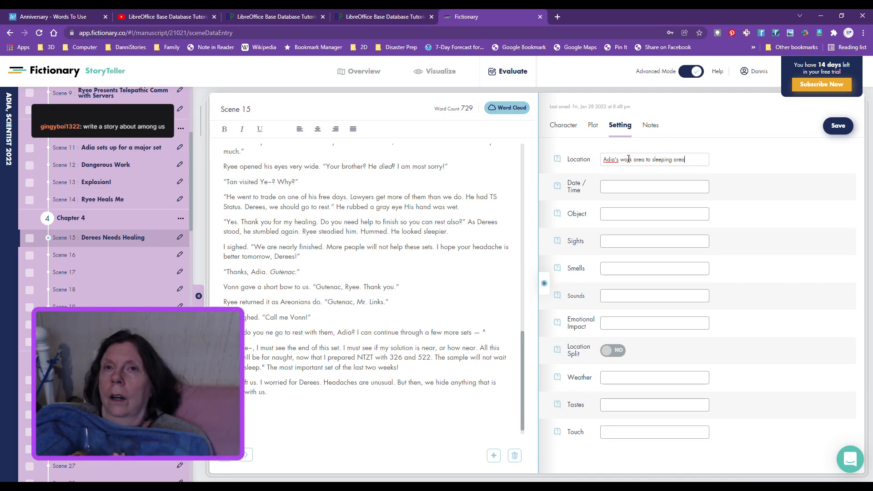
# - Fill in the Date / Time of Scene 15's setting, beginning with "during t"
pyautogui.click(635, 187)
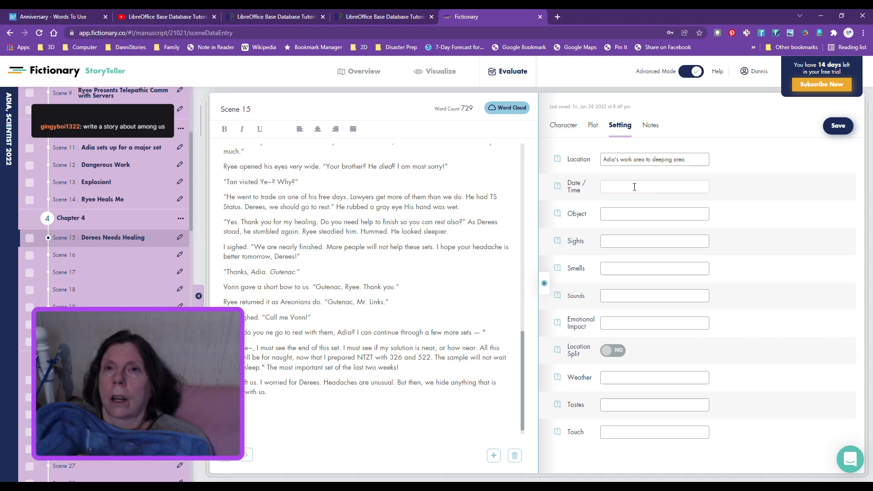
pyautogui.write('during t')
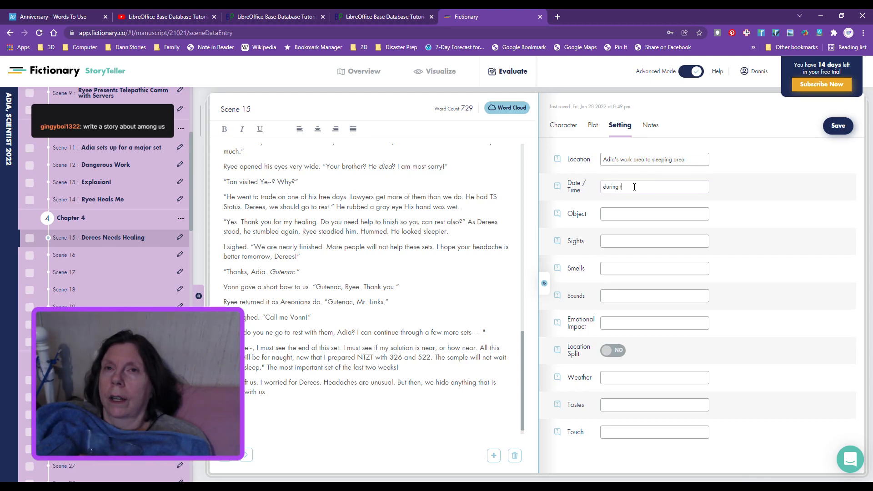
# - Complete Scene 15's Date / Time entry as "during the 3 weeks that Ryee is helping them"
pyautogui.write('he 3 weeks that Rye')
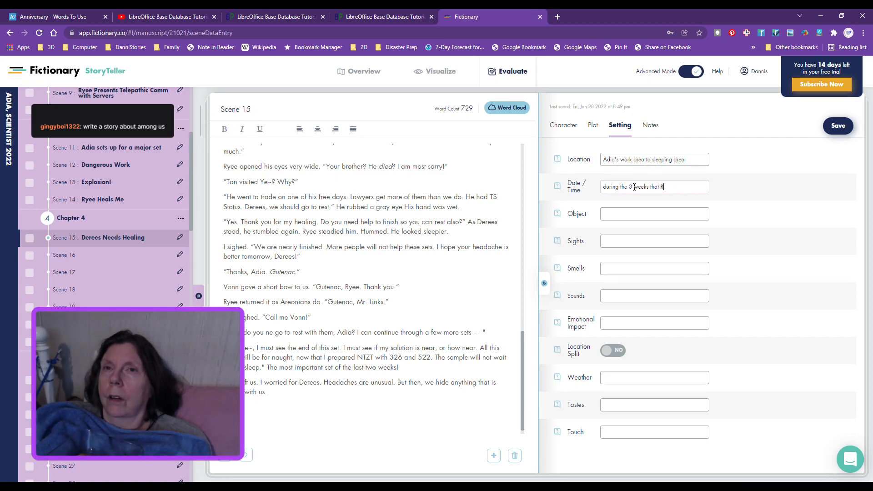
pyautogui.press('BackSpace')
pyautogui.write('e is')
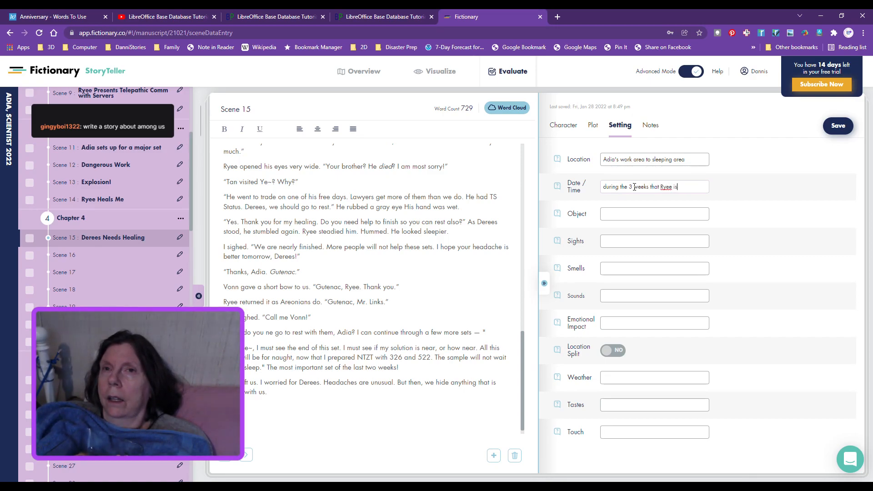
pyautogui.write(' helping them')
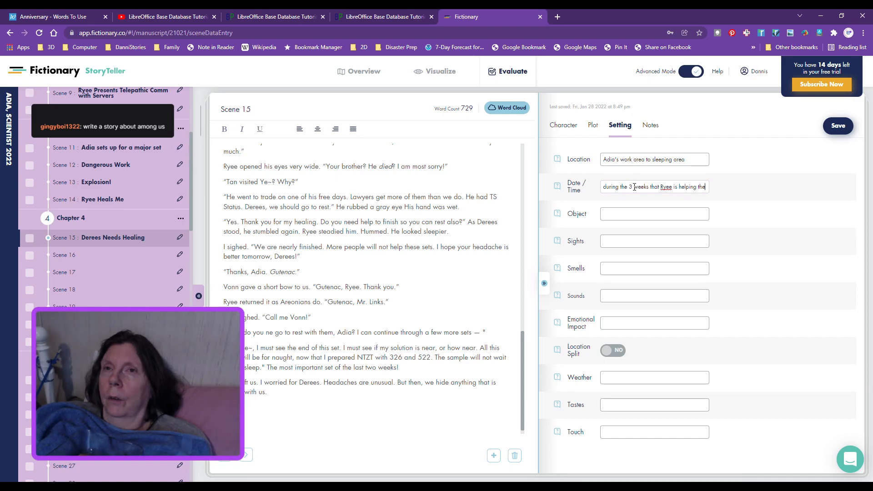
# - Record "cot" as Scene 15's object and "Derees stumbles" as its sights
pyautogui.click(652, 213)
pyautogui.write('d')
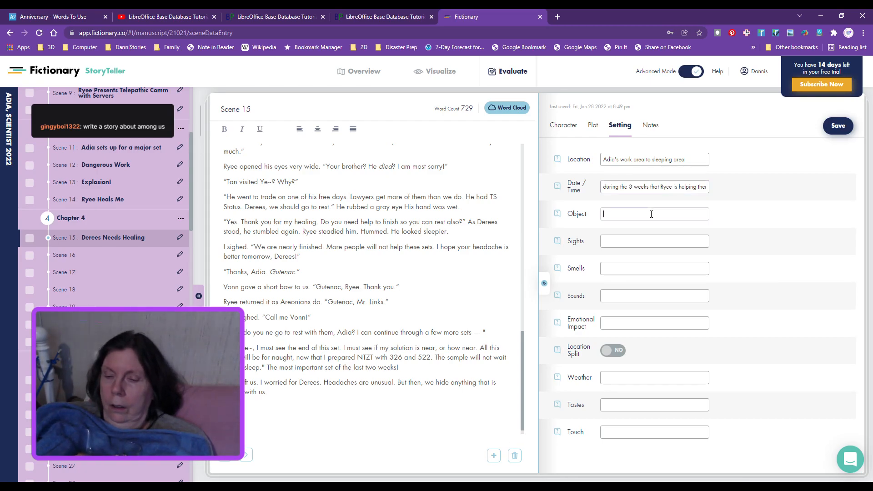
pyautogui.write('ot')
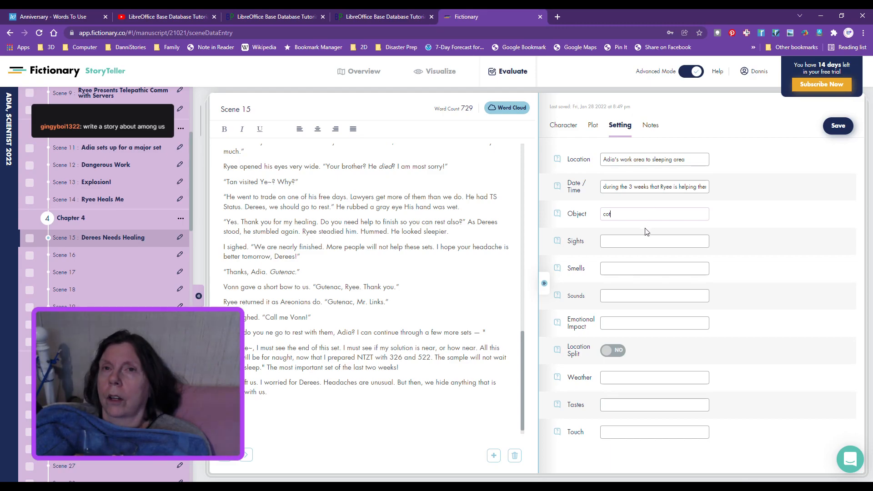
pyautogui.click(641, 241)
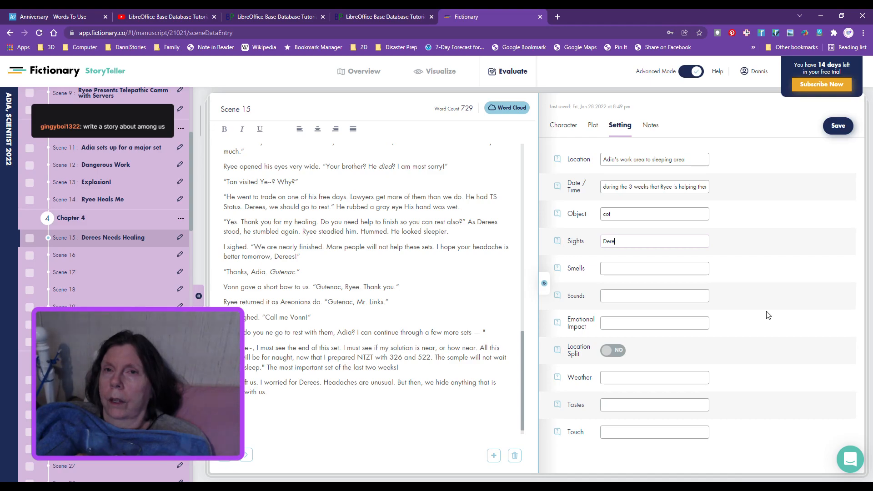
pyautogui.write('s stumbles')
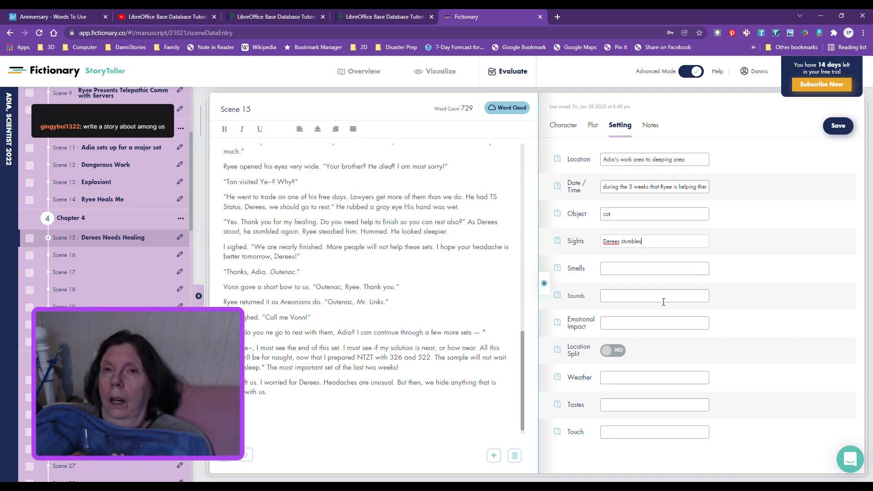
# - Enter "Fear and worry for him" as the emotional impact of Scene 15
pyautogui.click(655, 323)
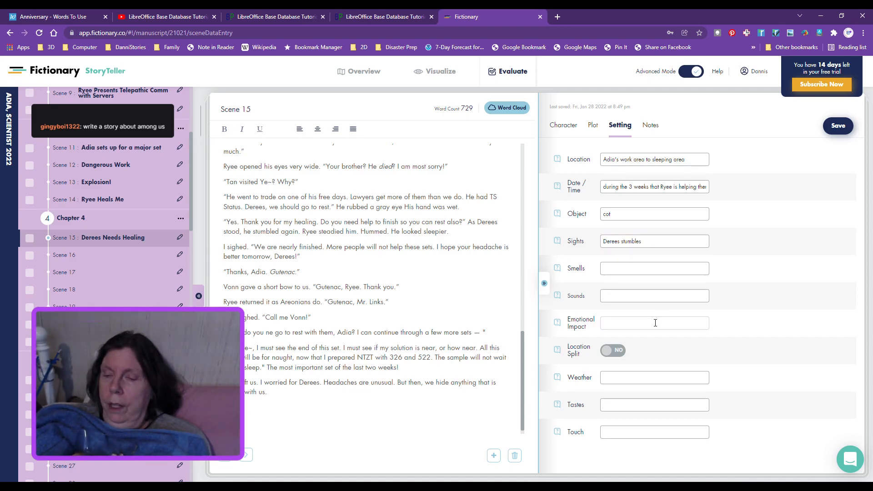
pyautogui.write('F')
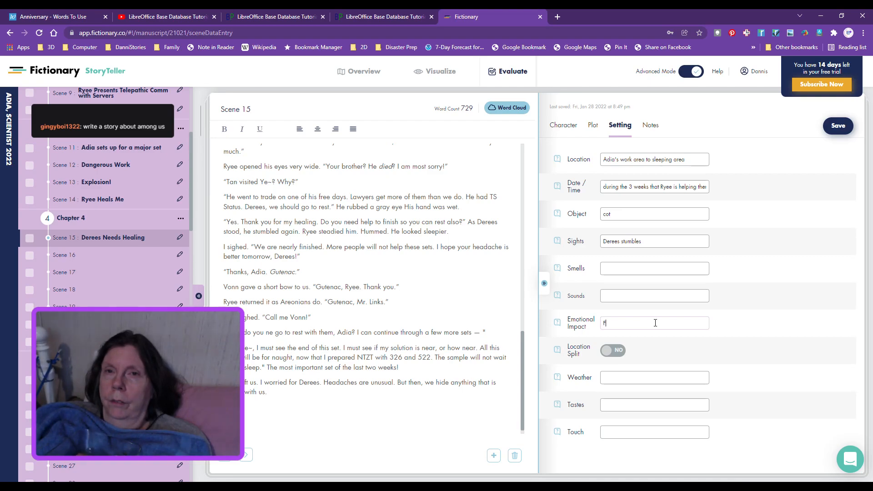
pyautogui.write('ear for hml')
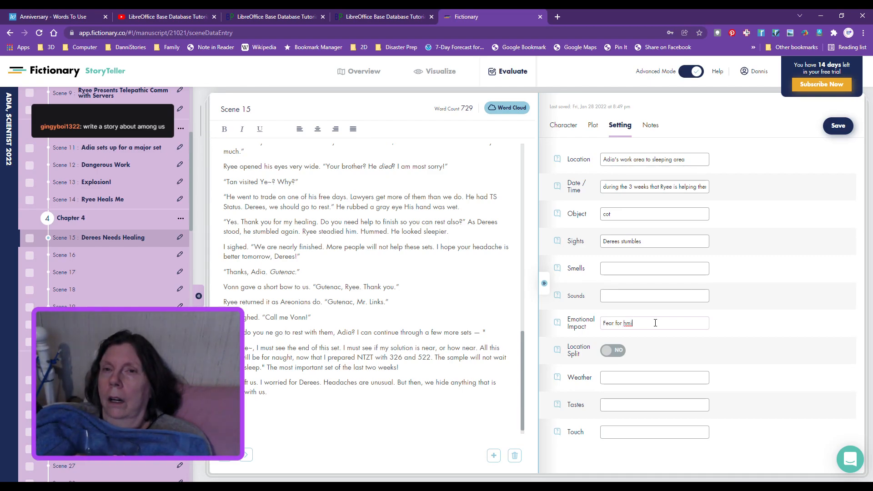
pyautogui.press('BackSpace')
pyautogui.press('BackSpace')
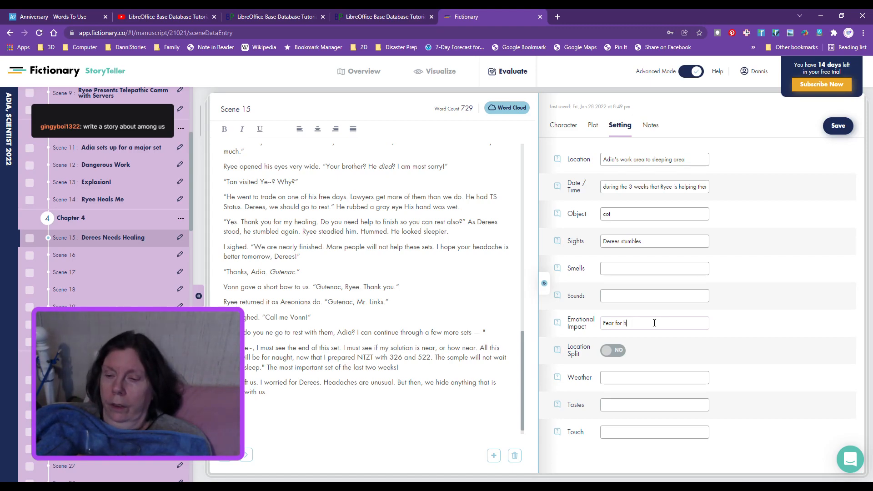
pyautogui.write('im')
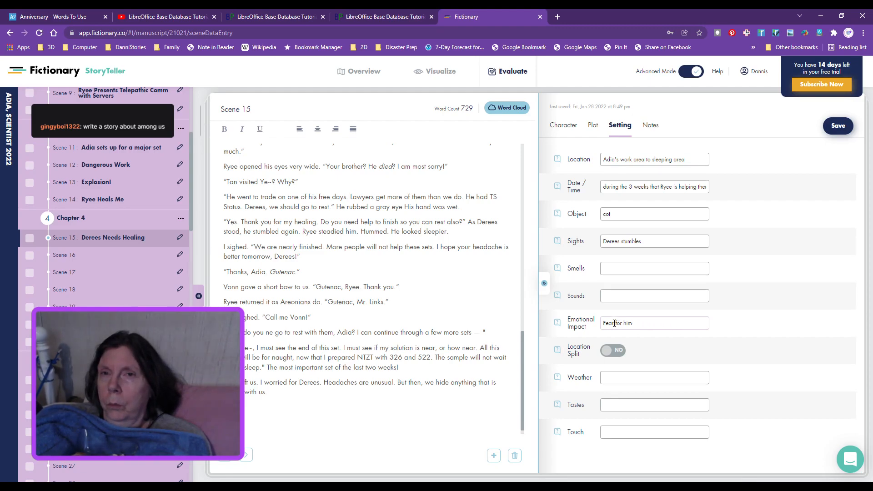
pyautogui.press('Left')
pyautogui.press('Left')
pyautogui.press('Left')
pyautogui.press('Left')
pyautogui.press('Left')
pyautogui.press('Left')
pyautogui.press('Left')
pyautogui.press('Left')
pyautogui.write('and wor')
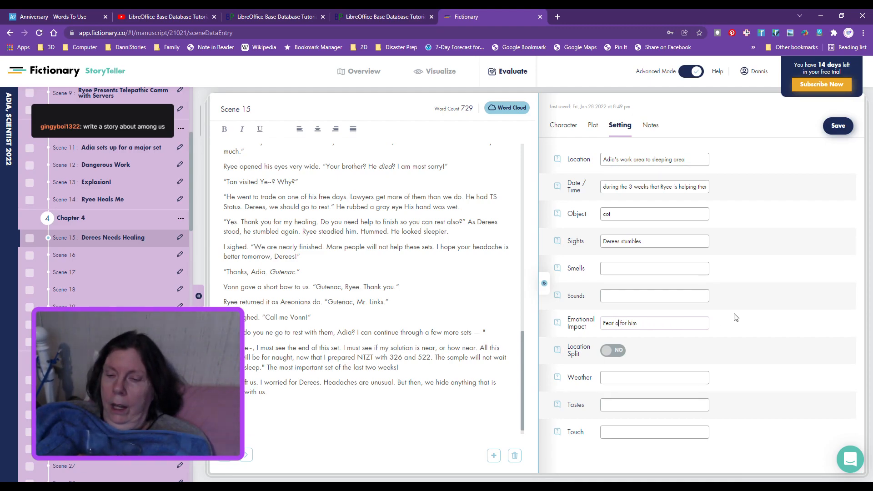
pyautogui.write('ry')
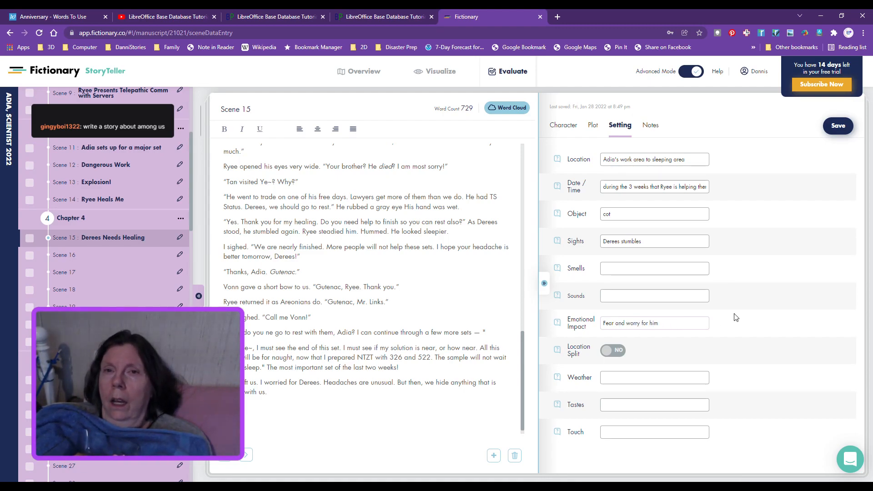
# - Enter "Ryee puts his fingers on Derees' head" as the touch detail of Scene 15
pyautogui.click(643, 434)
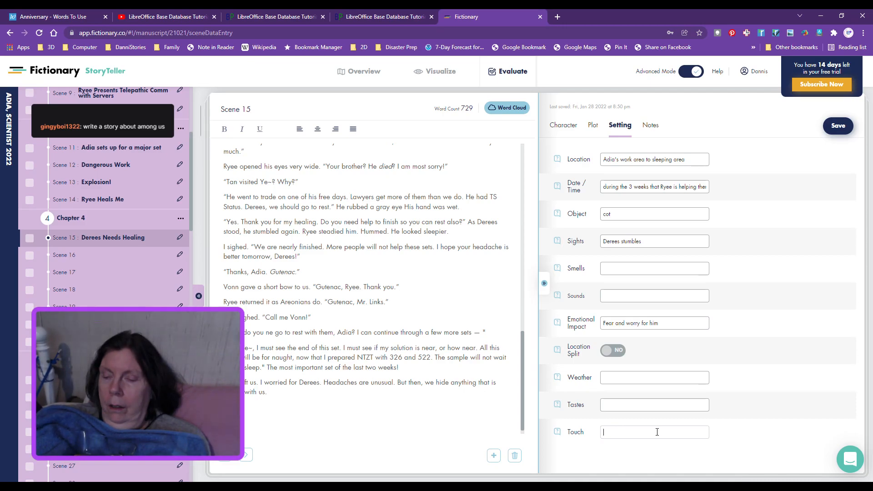
pyautogui.write('Ryee ')
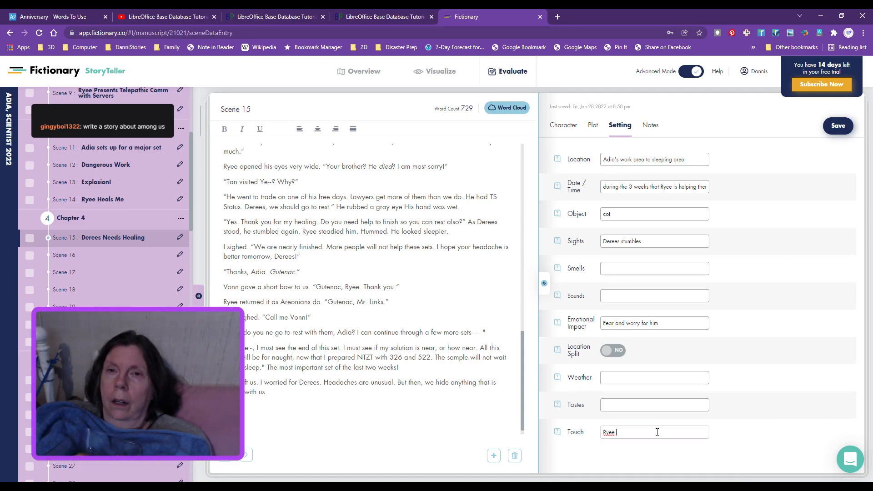
pyautogui.write('pu')
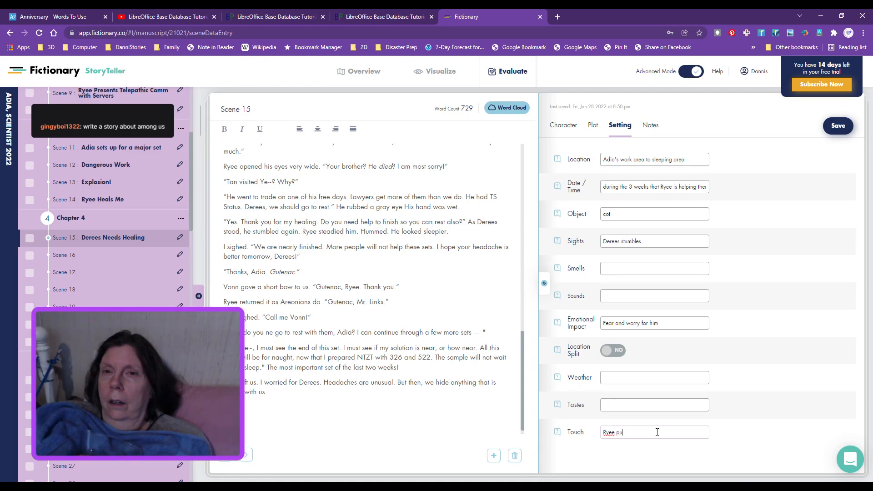
pyautogui.write('ts his fingers on Deree')
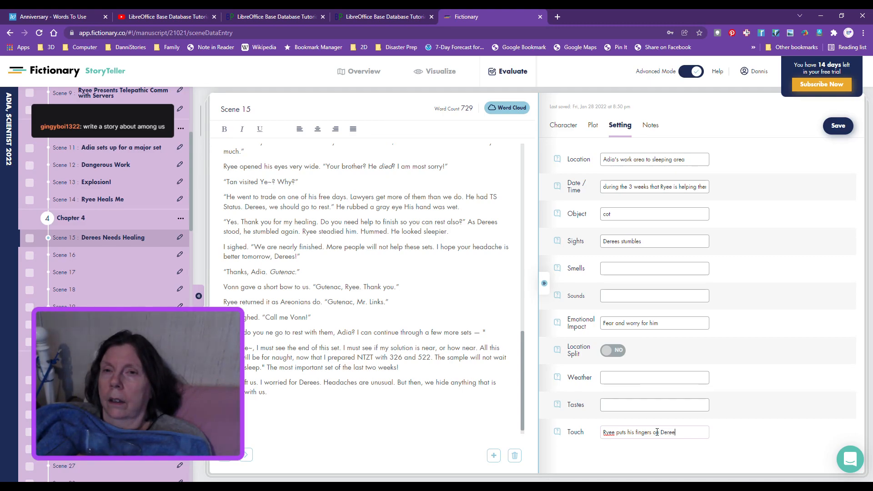
pyautogui.write("s' head")
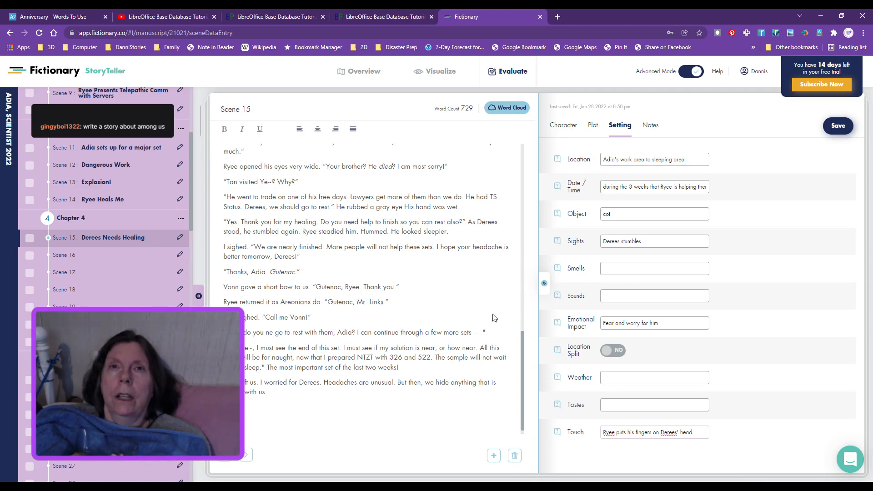
# - Move the whole text of Scene 16 to the start of Scene 17, before "Are you well?", and trim the extra blank lines after it
pyautogui.click(100, 258)
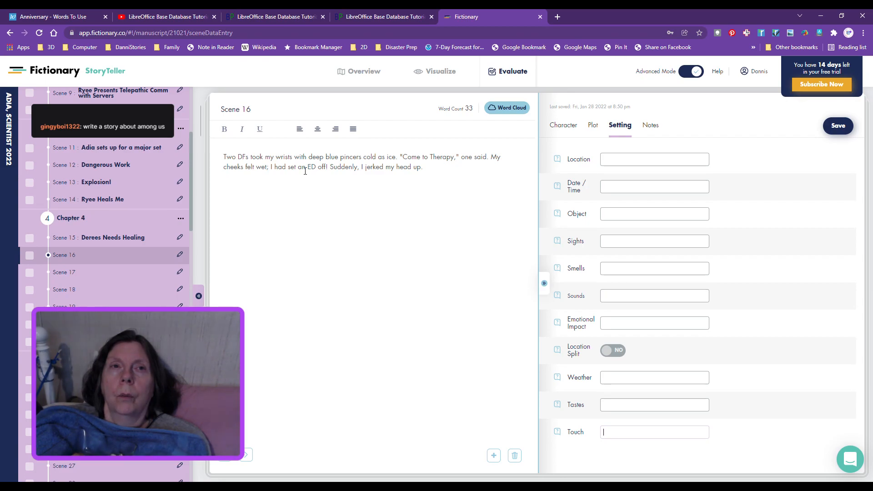
pyautogui.moveTo(222, 156); pyautogui.dragTo(449, 182)
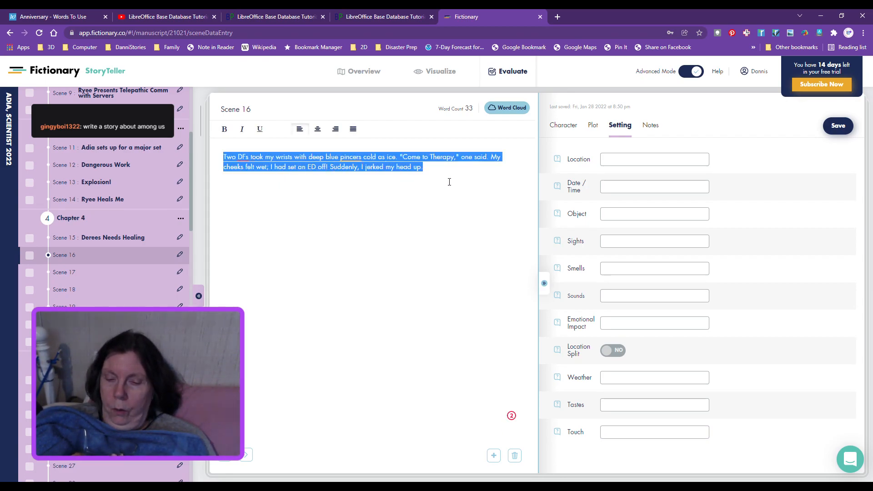
pyautogui.hotkey('ctrl', 'x')
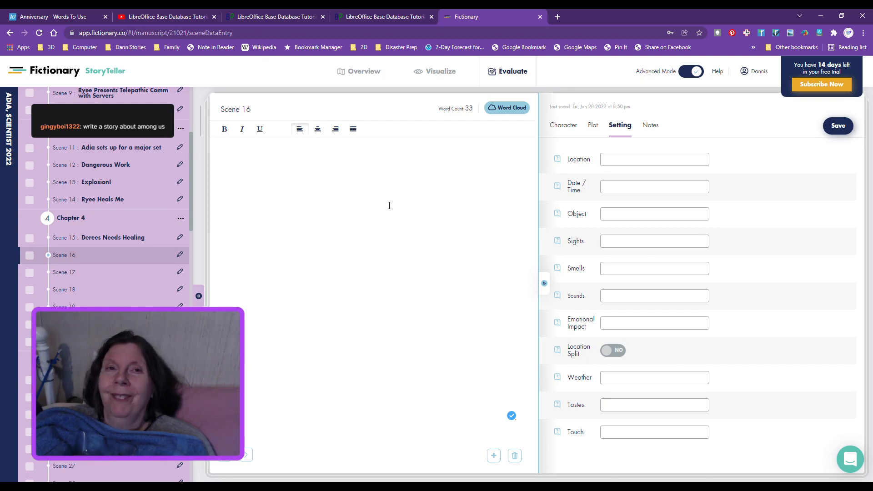
pyautogui.click(121, 273)
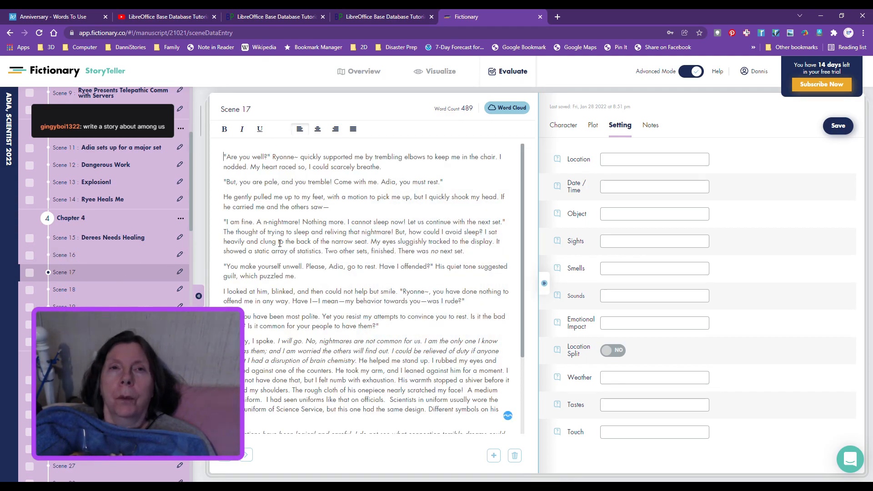
pyautogui.press('Return')
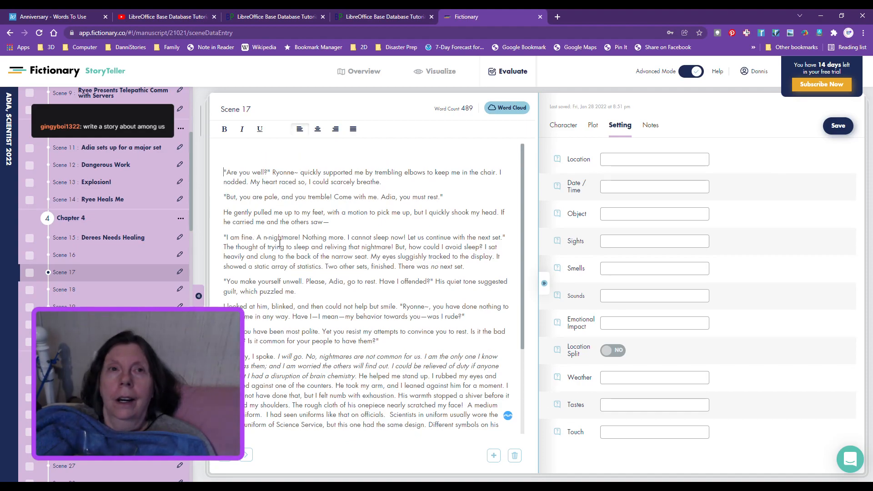
pyautogui.press('Return')
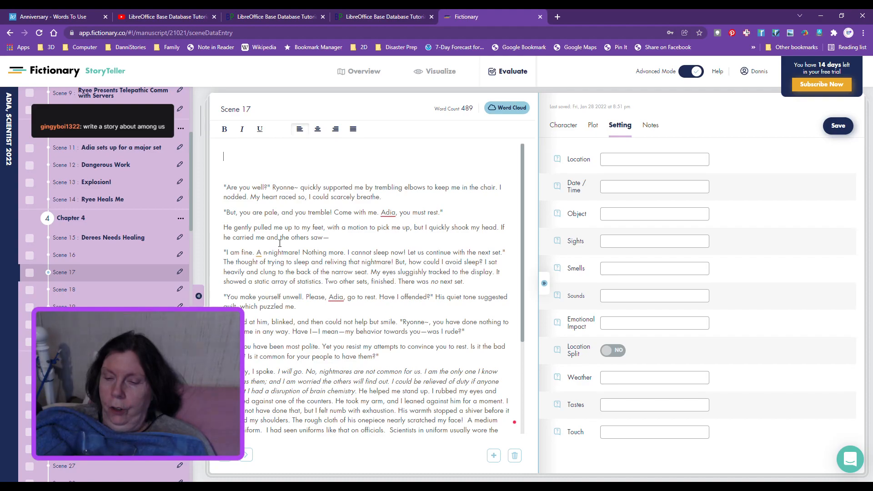
pyautogui.hotkey('ctrl', 'v')
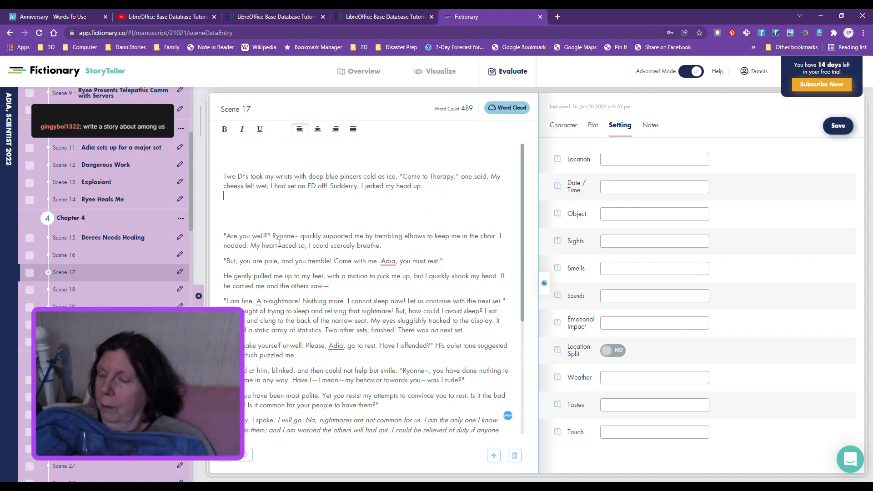
pyautogui.press('BackSpace')
pyautogui.press('BackSpace')
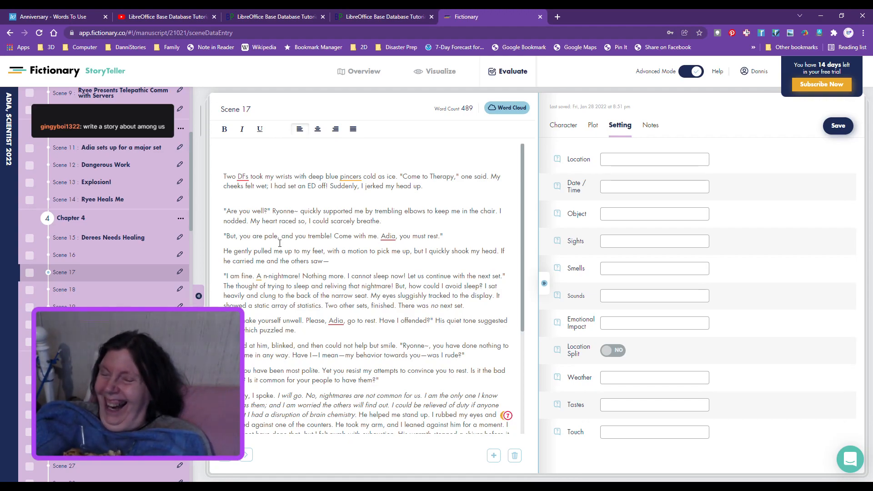
# - Delete the emptied Scene 16 and add a "* * *" break line above the opening paragraph of the merged scene
pyautogui.click(123, 255)
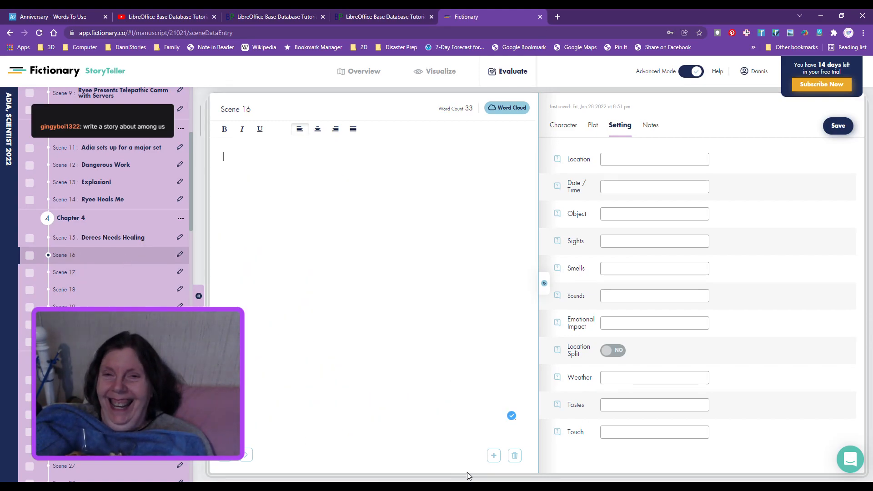
pyautogui.click(514, 455)
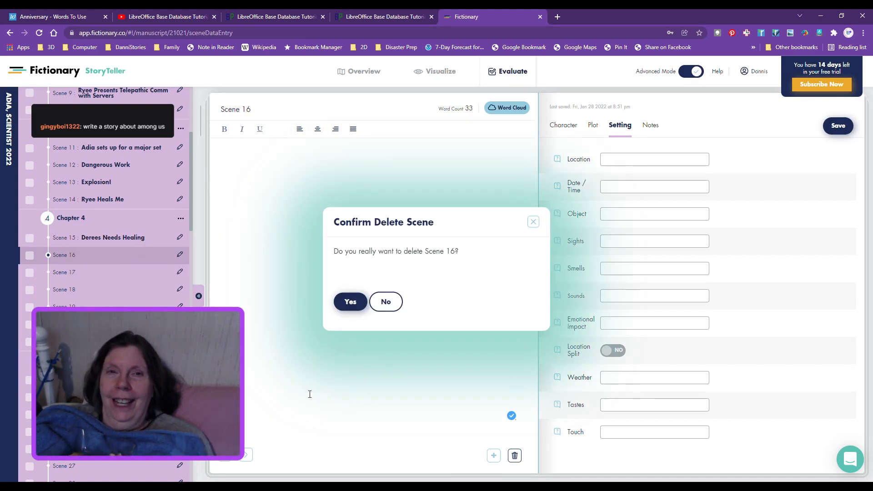
pyautogui.click(351, 307)
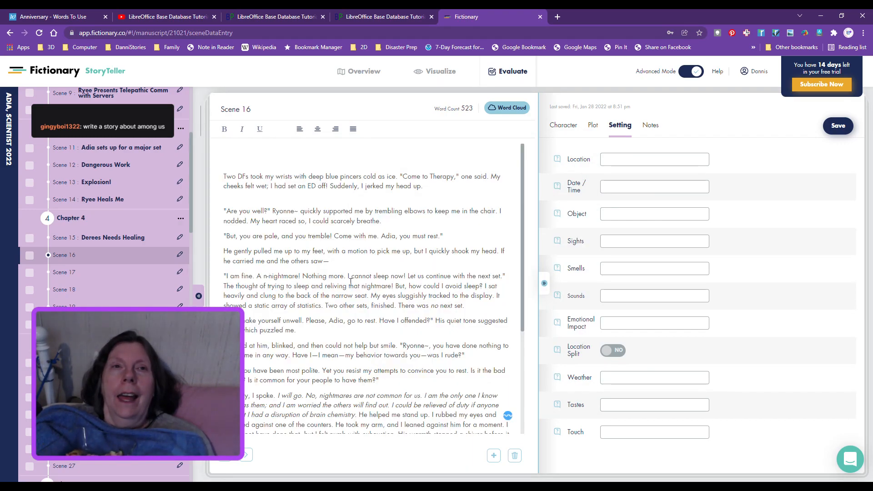
pyautogui.click(242, 151)
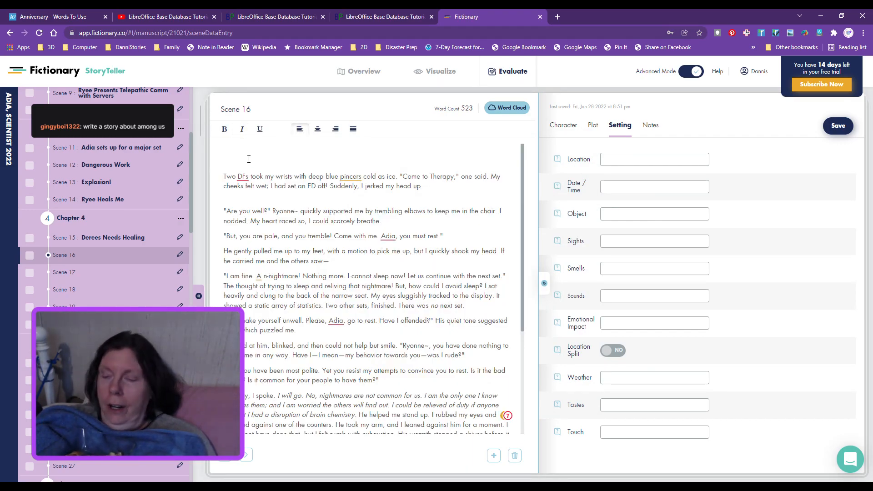
pyautogui.write('* * *')
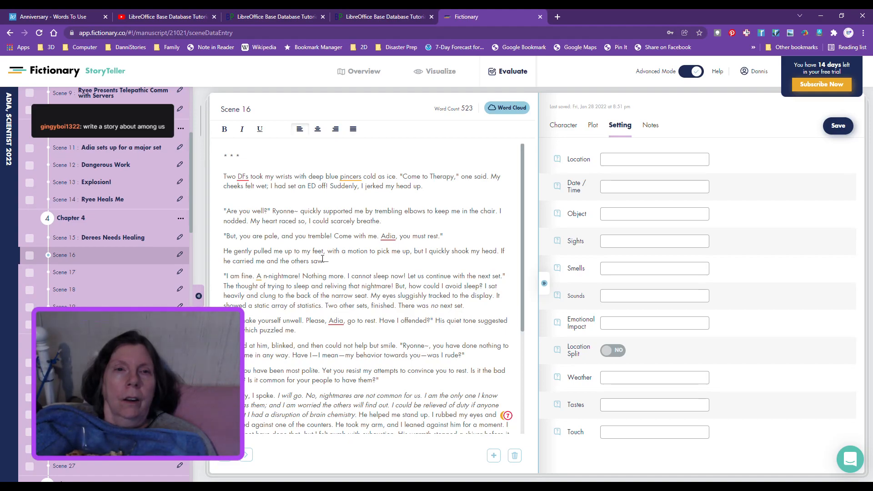
# - Review the merged Scene 16 and name it "Adia's Nightmare" in its plot elements
pyautogui.scroll(-5, 323, 259)
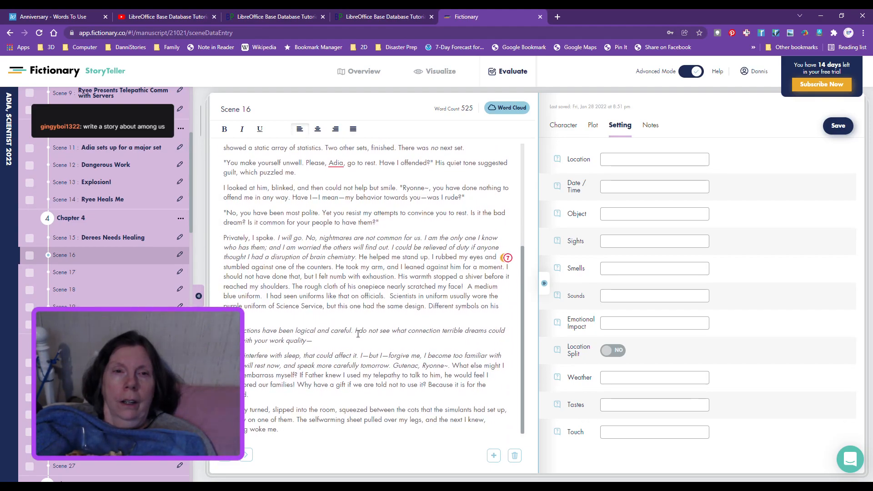
pyautogui.scroll(5, 389, 362)
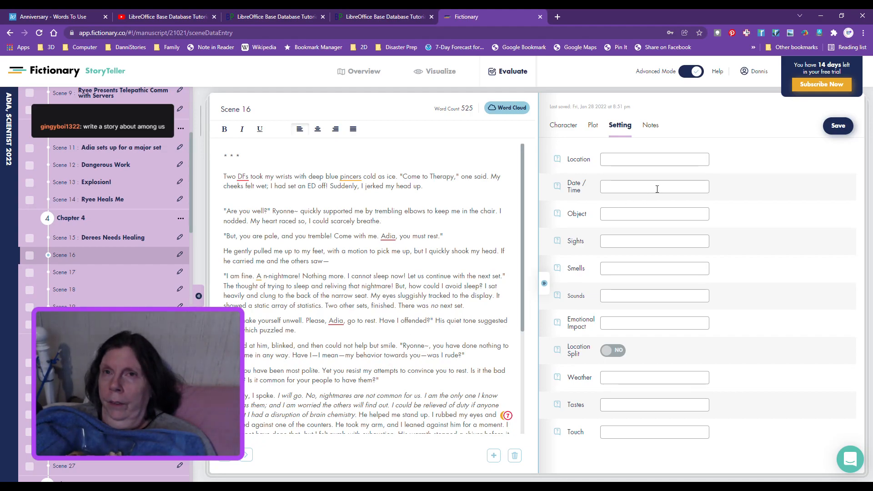
pyautogui.click(591, 125)
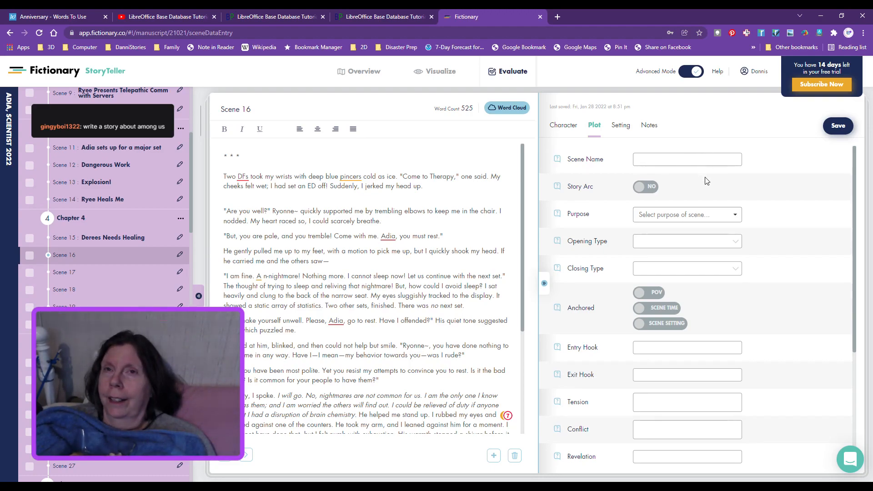
pyautogui.click(665, 165)
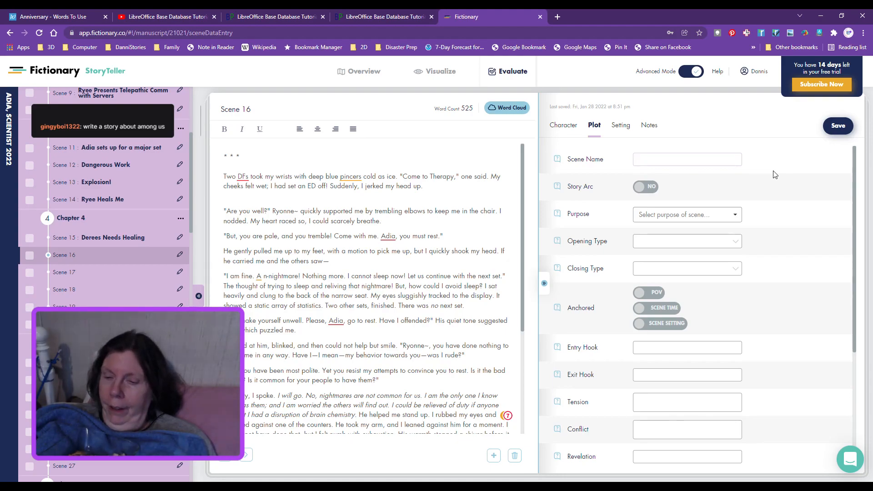
pyautogui.write("Adia's Nigh")
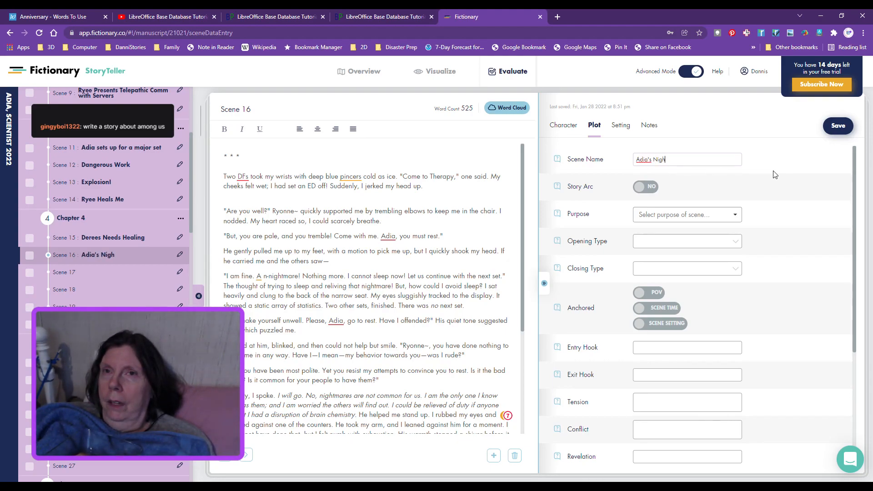
pyautogui.write('tmare')
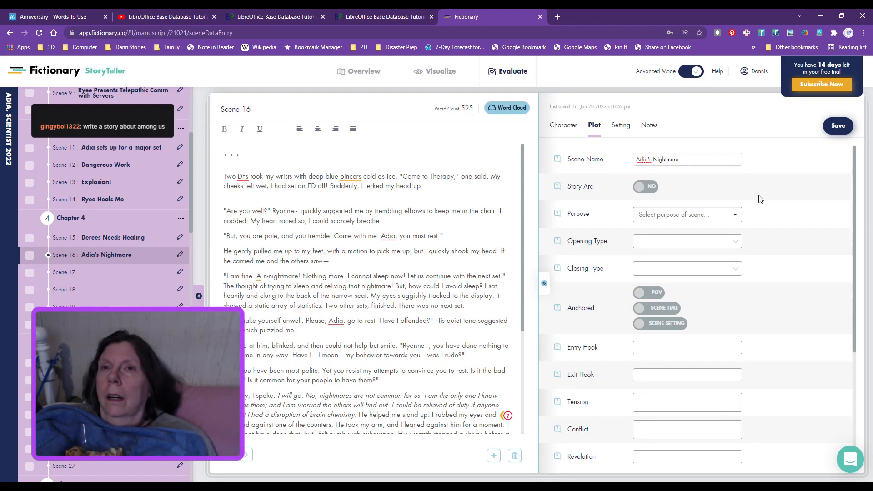
# - Set Scene 16's purpose to Character development, with opening type Thought and closing type Action
pyautogui.click(739, 218)
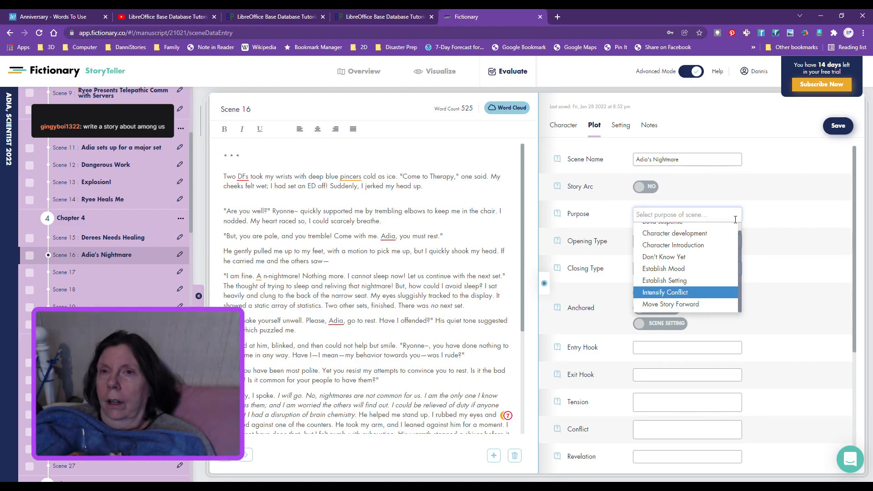
pyautogui.click(723, 234)
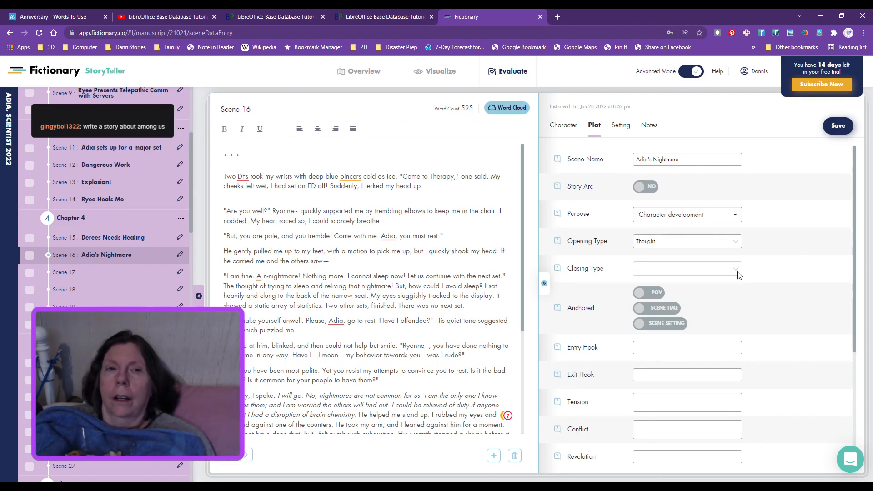
pyautogui.scroll(-3, 378, 362)
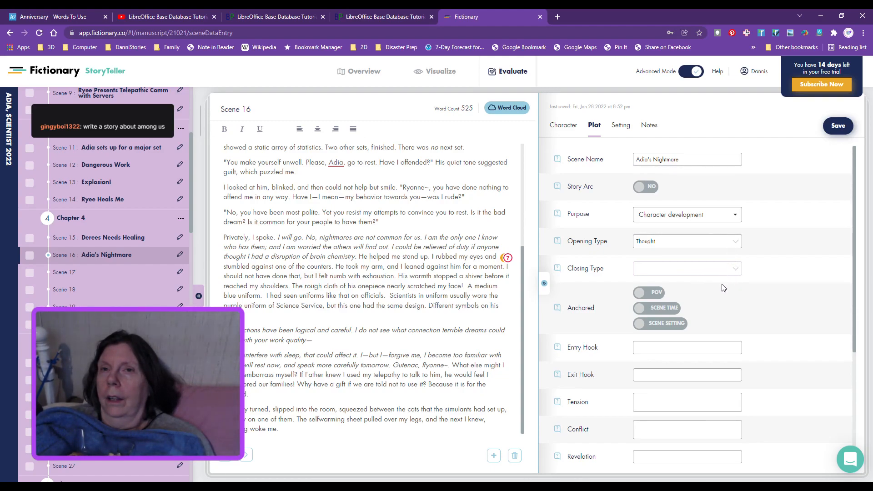
pyautogui.click(719, 306)
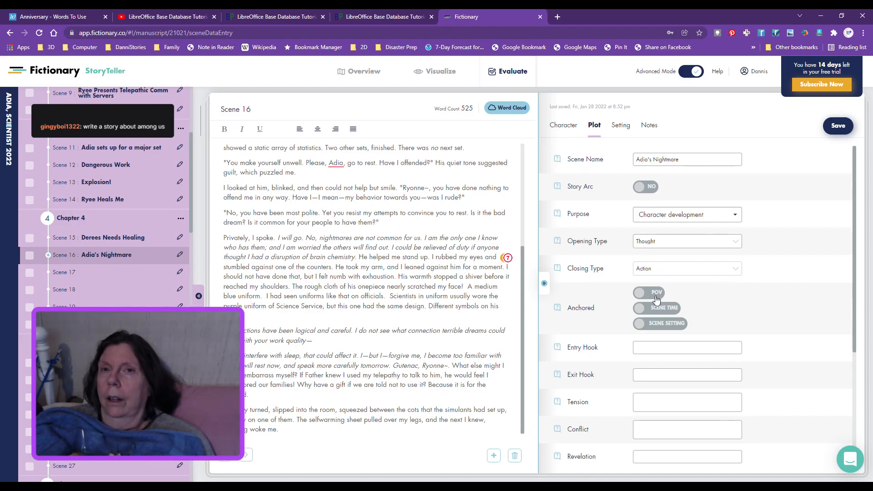
# - Check Scene 16's text and mark it as anchored in POV, scene time and scene setting
pyautogui.scroll(3, 439, 320)
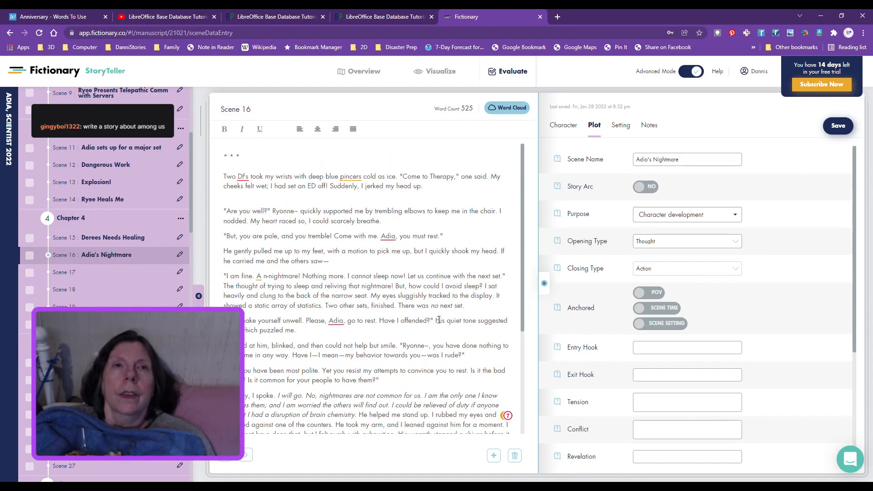
pyautogui.click(660, 295)
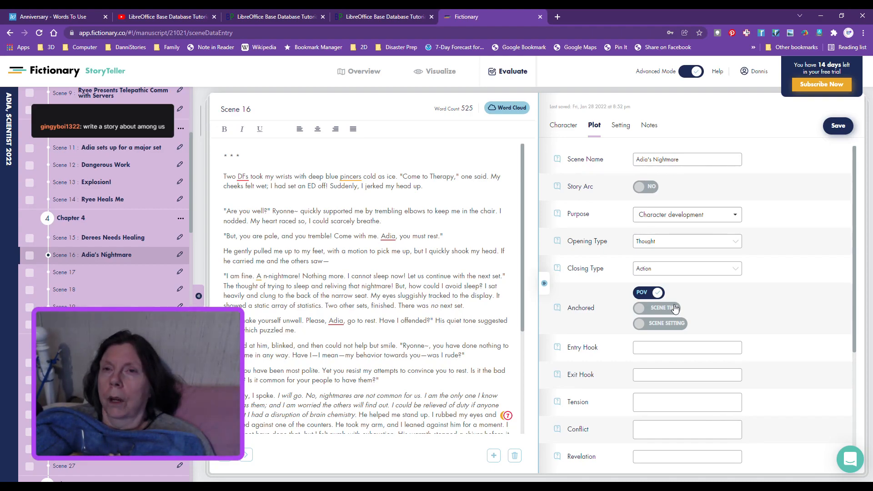
pyautogui.click(675, 308)
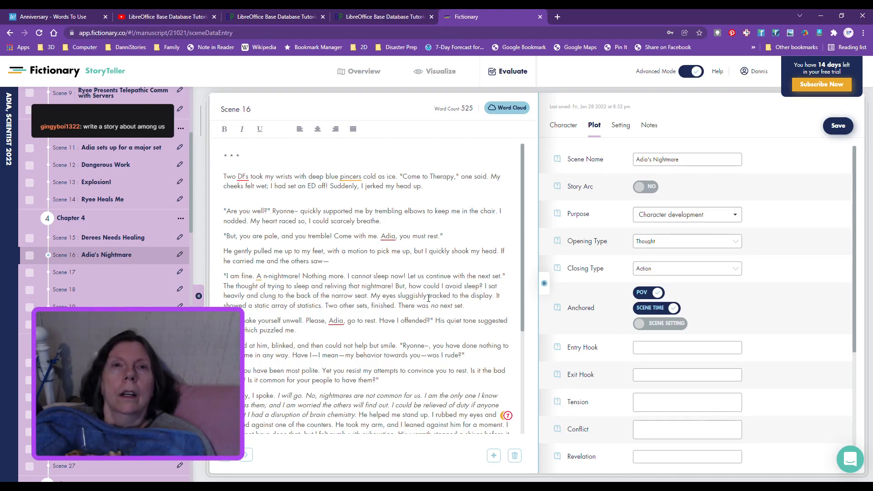
pyautogui.scroll(-4, 428, 299)
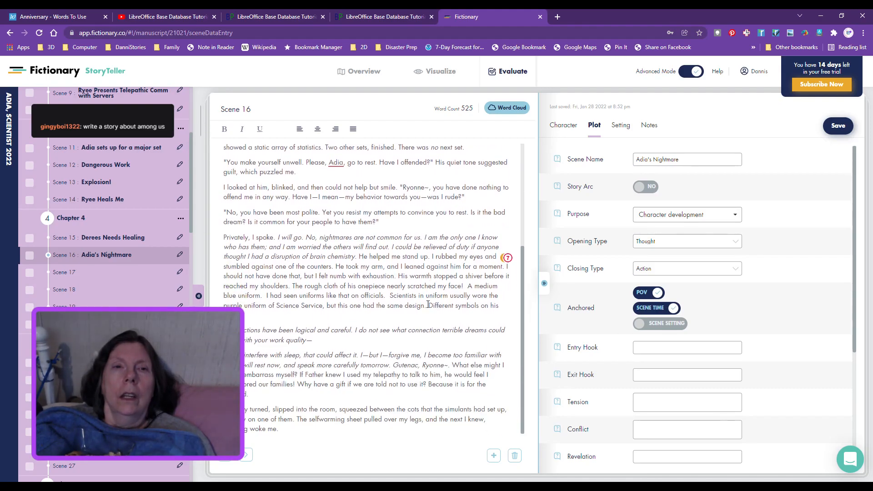
pyautogui.scroll(4, 429, 306)
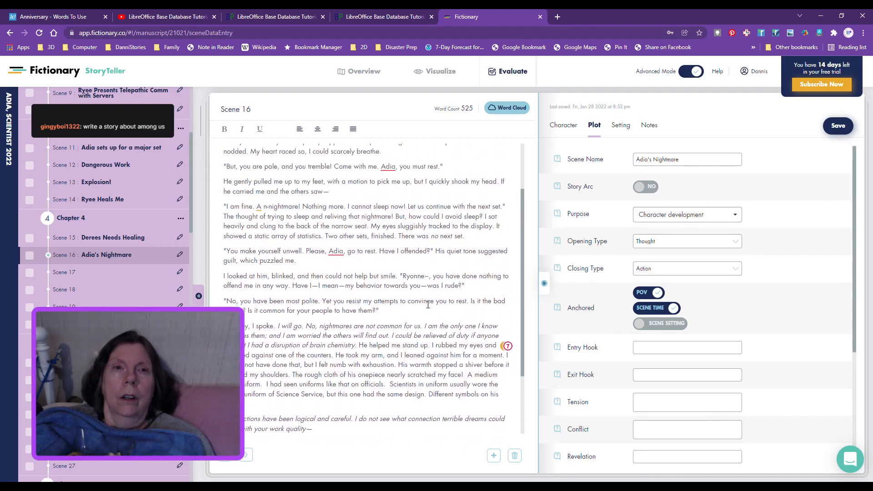
pyautogui.scroll(-2, 428, 305)
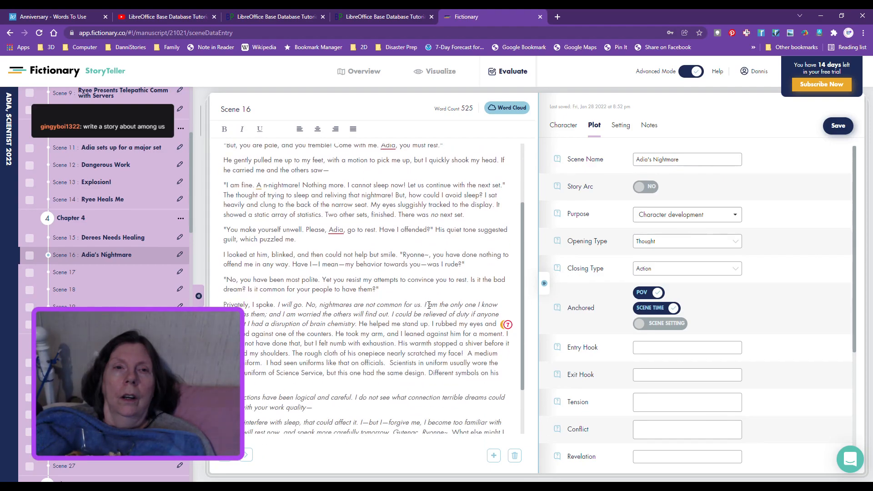
pyautogui.scroll(2, 428, 306)
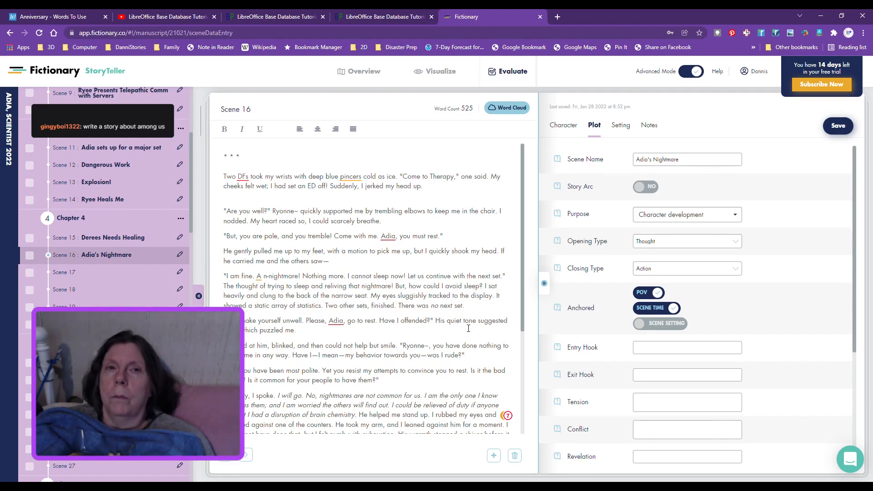
pyautogui.click(651, 324)
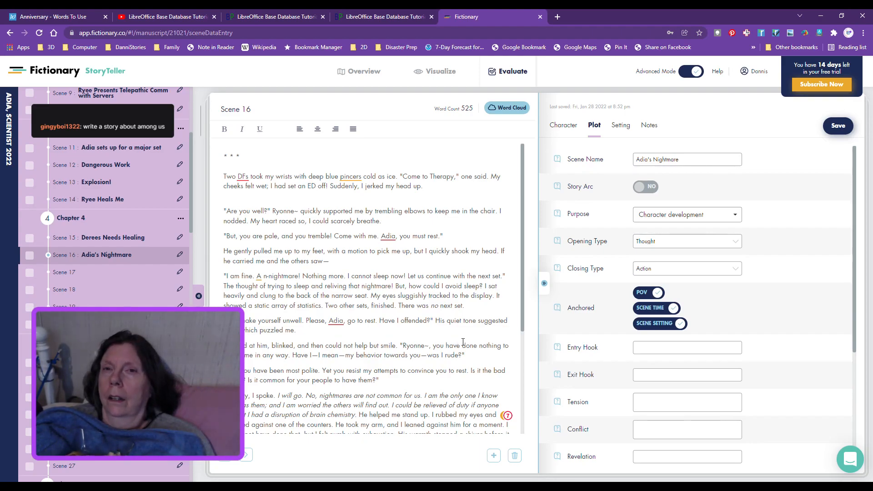
# - Enter "Adia has a nightmare and Ryee worries about her health." as the entry hook of Scene 16
pyautogui.click(672, 348)
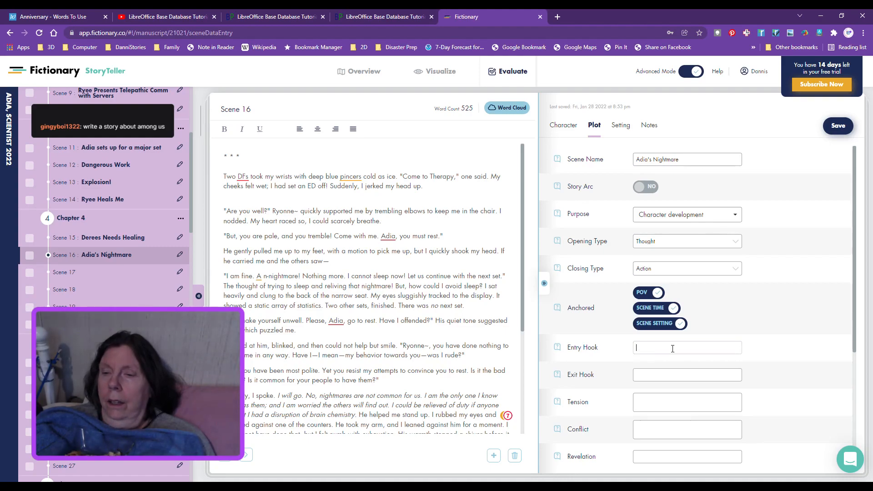
pyautogui.write('Adia has a nigh')
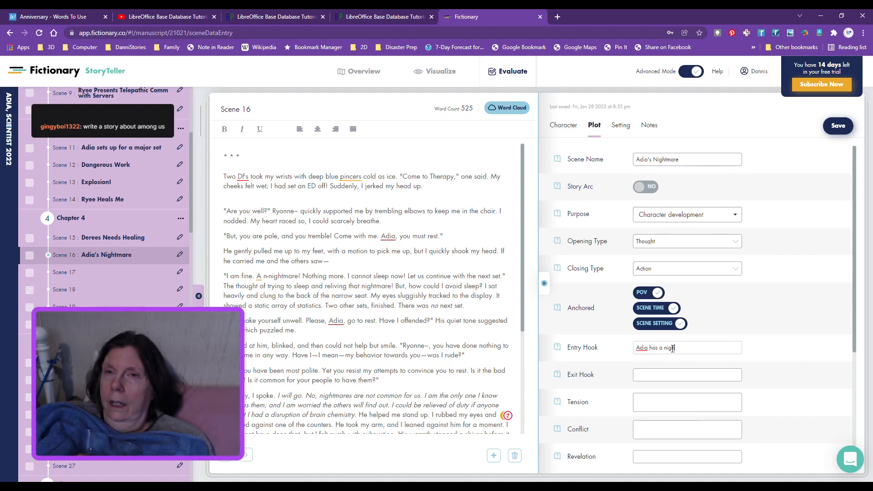
pyautogui.write('tmare and Ryee ')
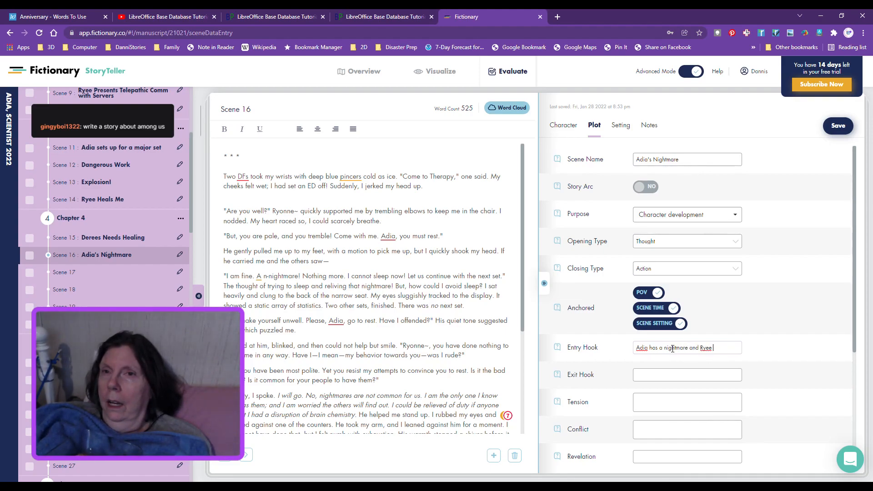
pyautogui.write('worries about her h')
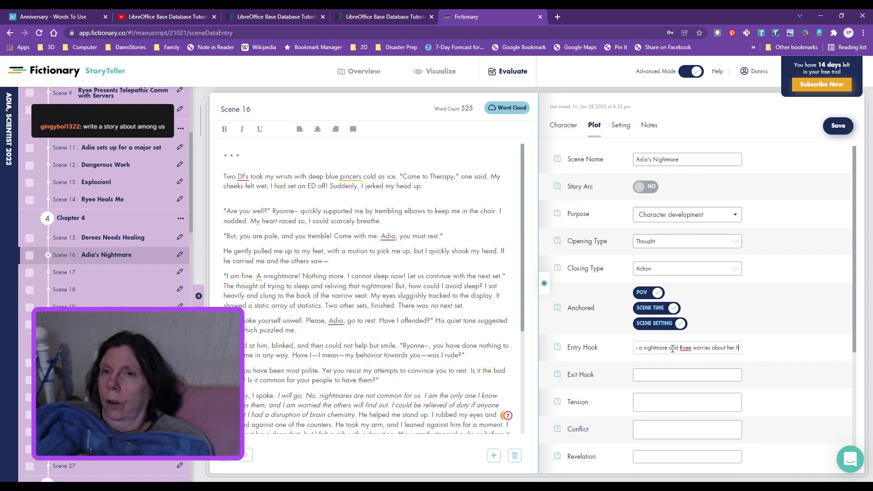
pyautogui.write('ealth.')
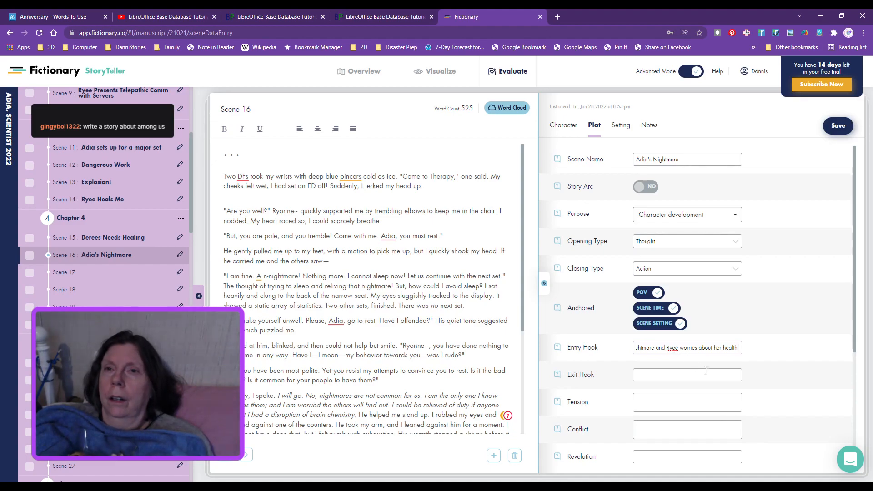
# - Enter "Adia goes to bed but dreads more nightmares." as the exit hook of Scene 16
pyautogui.click(722, 379)
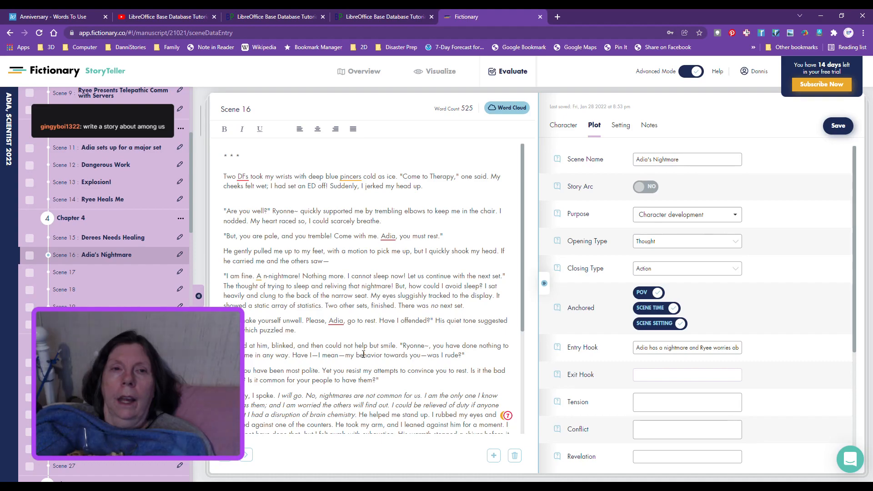
pyautogui.scroll(-3, 363, 355)
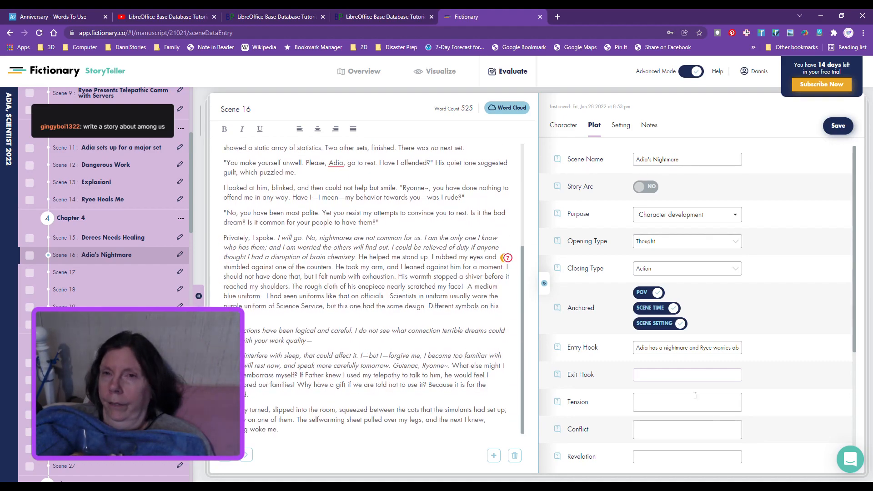
pyautogui.write('Ad')
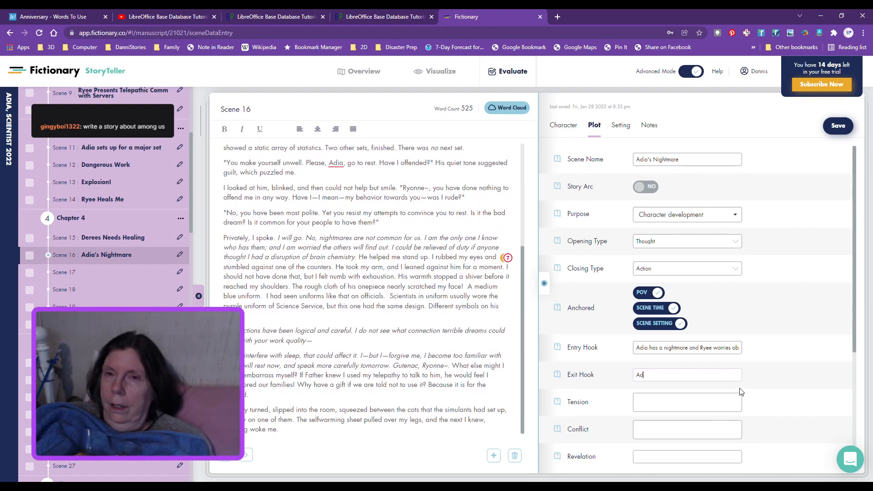
pyautogui.write('ia goes to ')
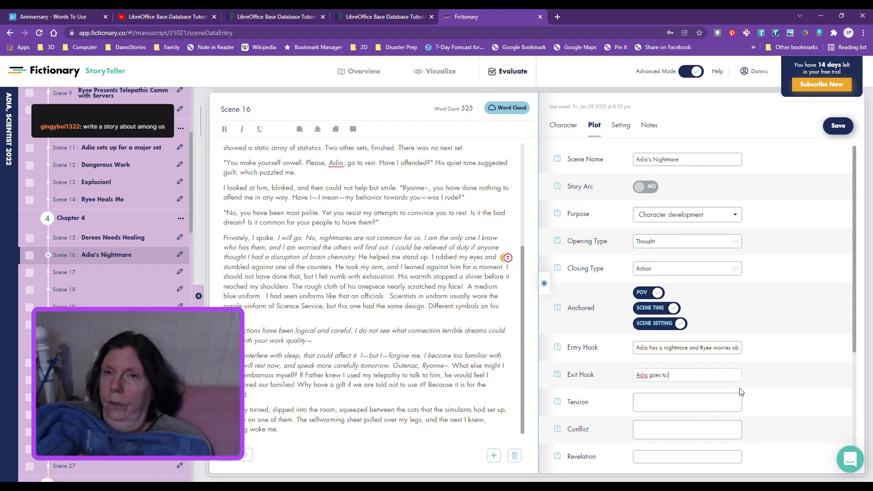
pyautogui.write('bed but dreads more nightmares')
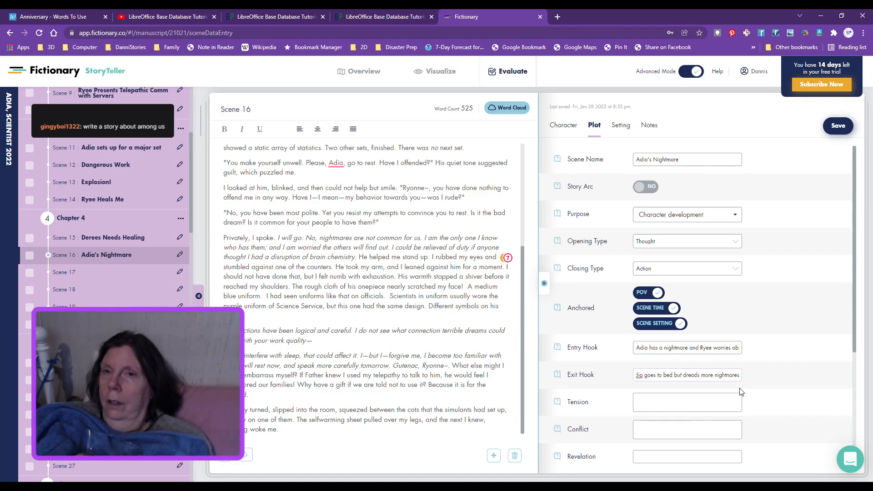
pyautogui.write('.')
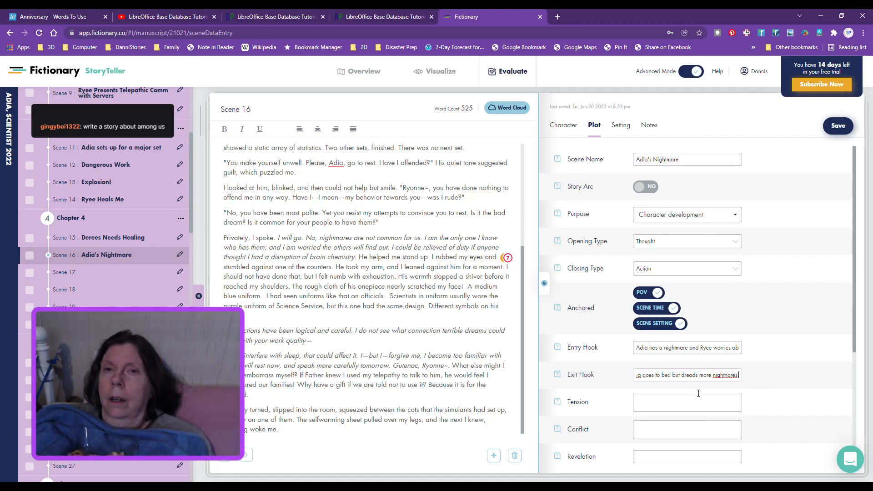
# - Enter "Adia fears sleep." as Scene 16's tension and "Ryee wants her to rest more." as its conflict
pyautogui.click(683, 400)
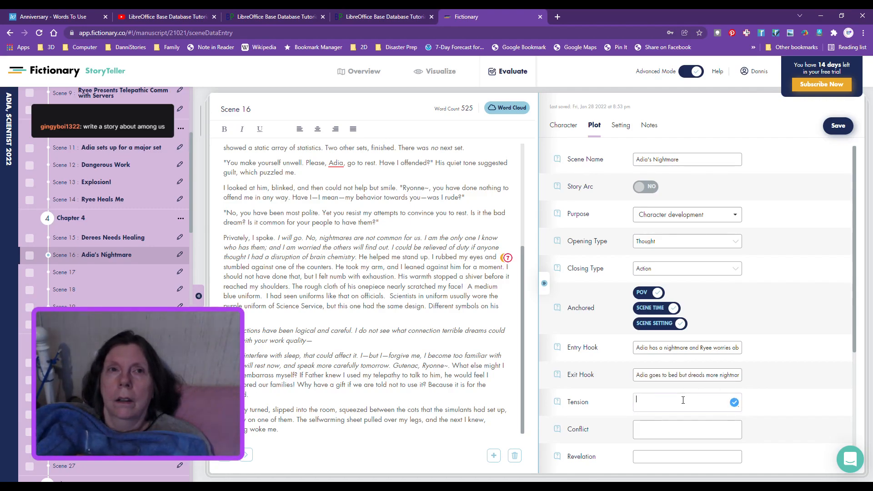
pyautogui.write('A')
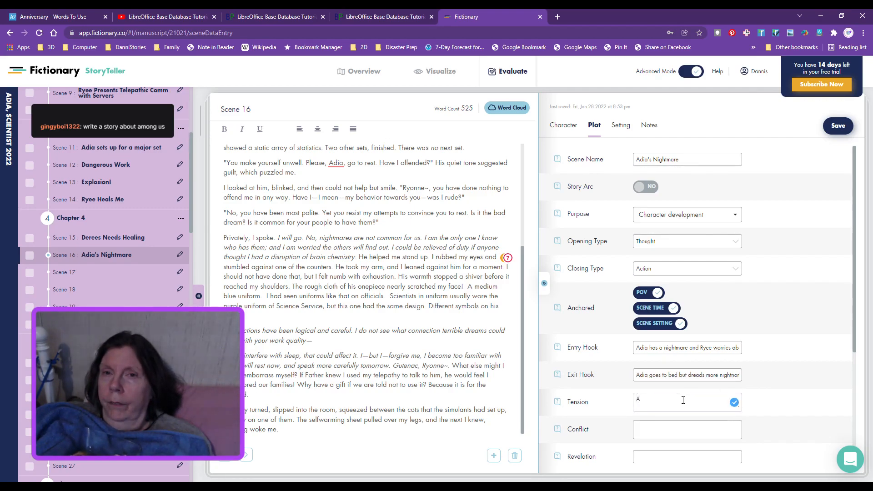
pyautogui.write('dia fears sleep')
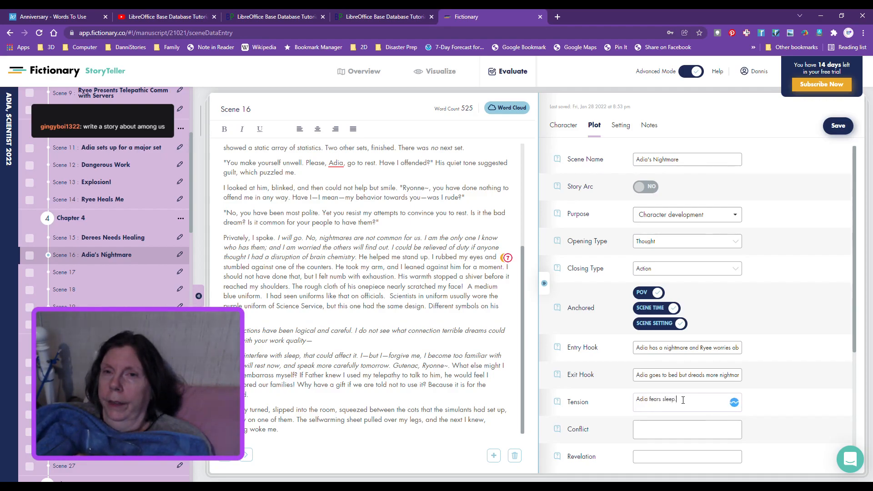
pyautogui.click(654, 427)
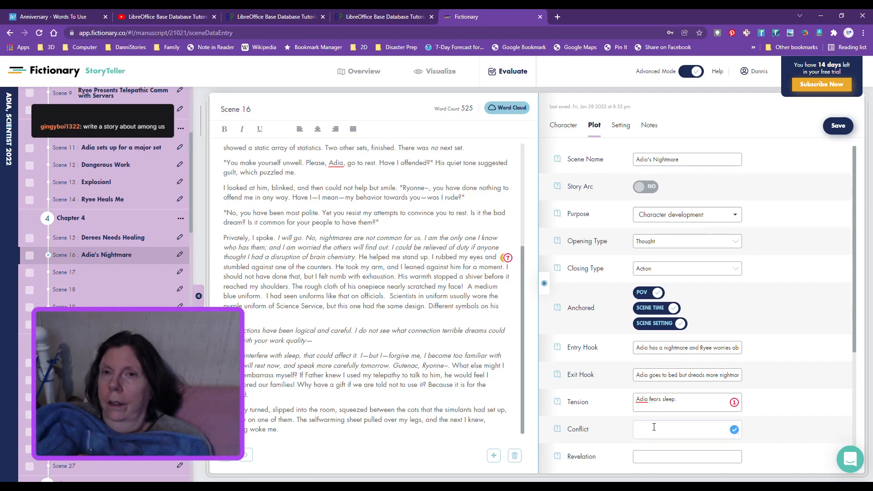
pyautogui.write('Ryee wor')
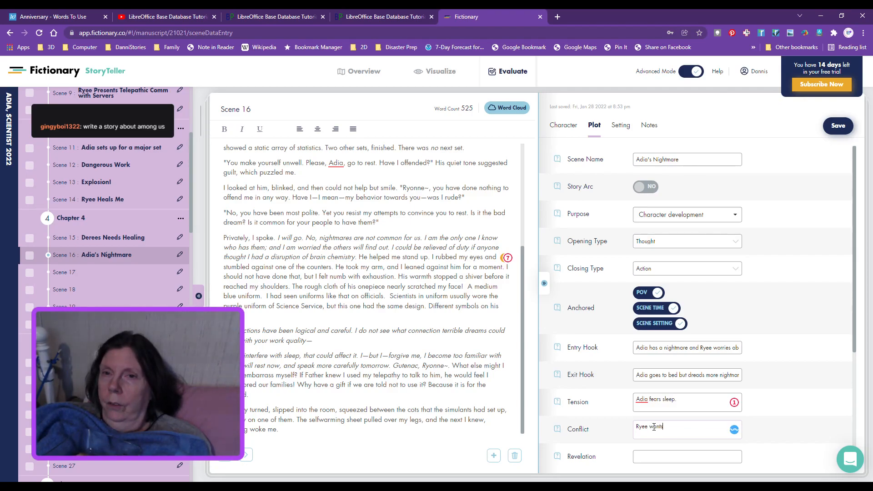
pyautogui.write('ts her to rest more .')
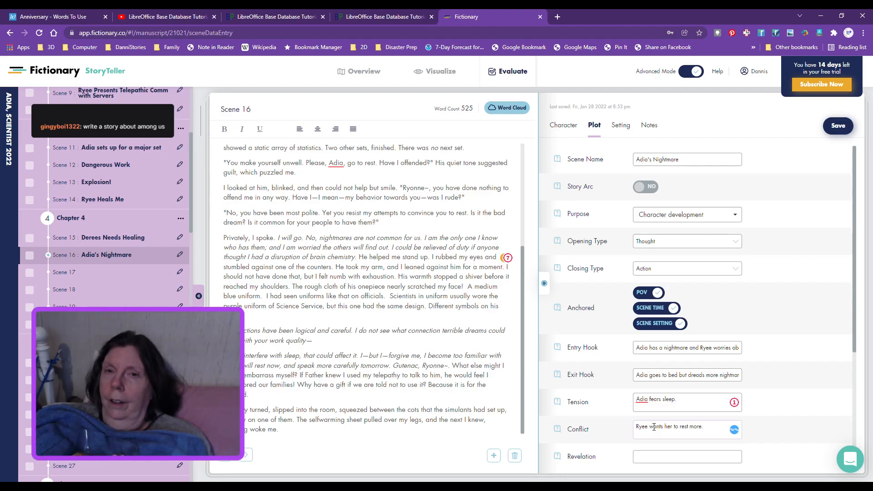
# - Enter "Adia has nightmares, which are unusual for Areonians." as Scene 16's revelation
pyautogui.click(644, 458)
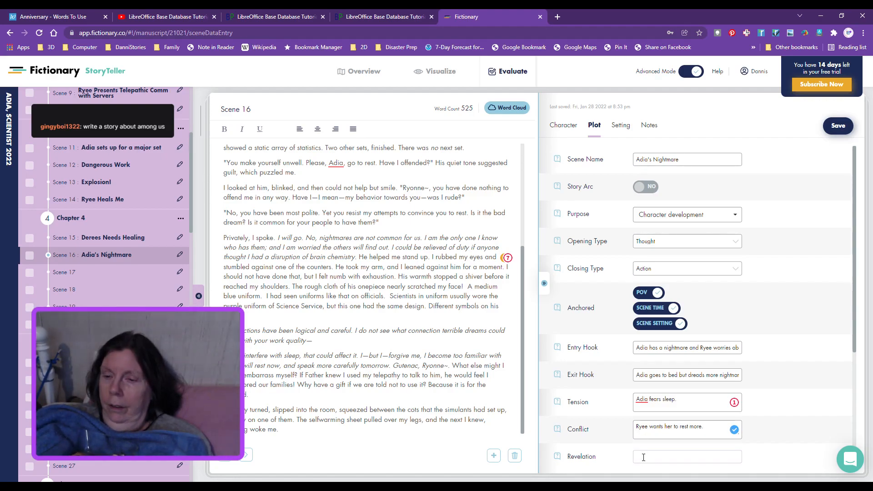
pyautogui.write('Adia has nightmares, which are unusual for')
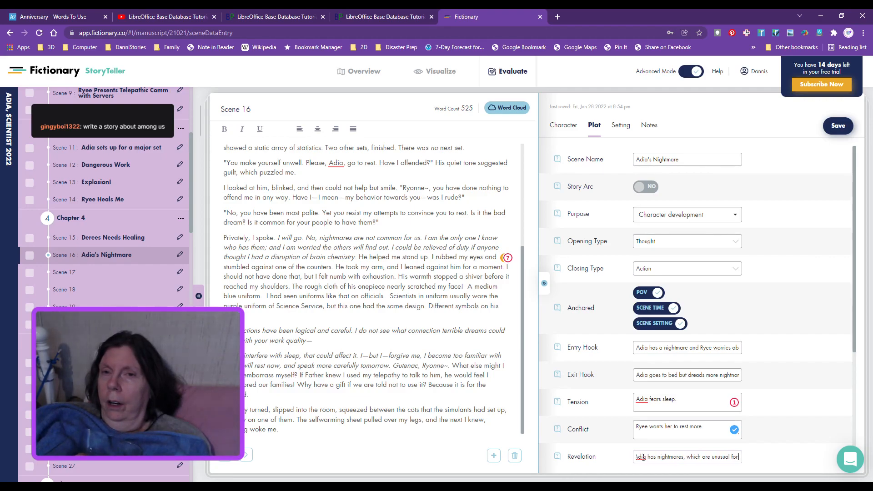
pyautogui.write(' Areonina')
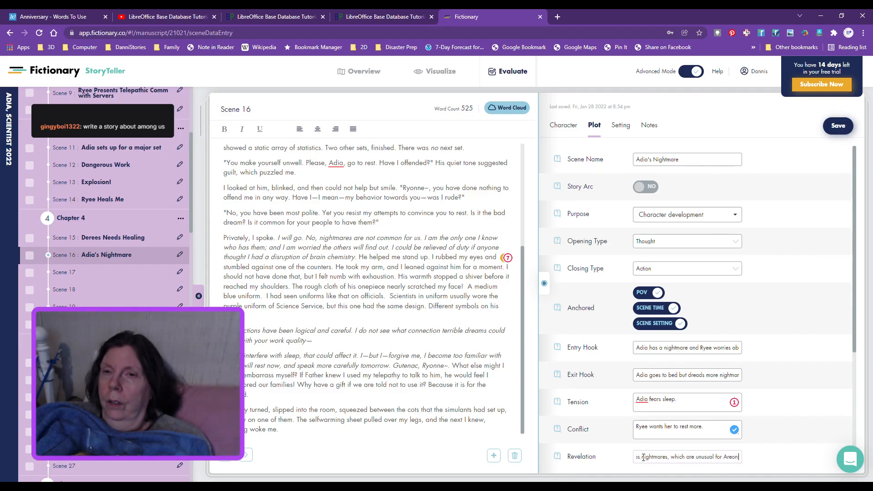
pyautogui.press('BackSpace')
pyautogui.press('BackSpace')
pyautogui.write('an')
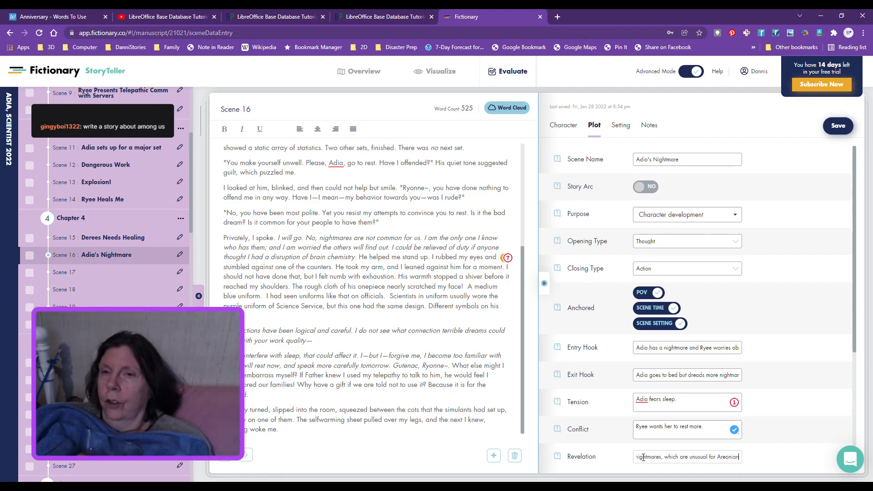
pyautogui.write('s.')
# - Enter "Ryee asks about Adia's nightmares." as the scene middle of Scene 16
pyautogui.scroll(-2, 812, 401)
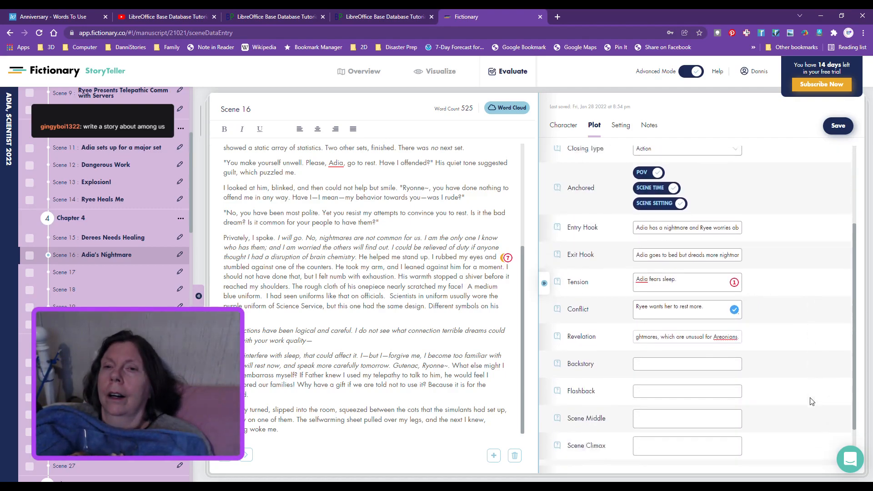
pyautogui.scroll(-1, 801, 387)
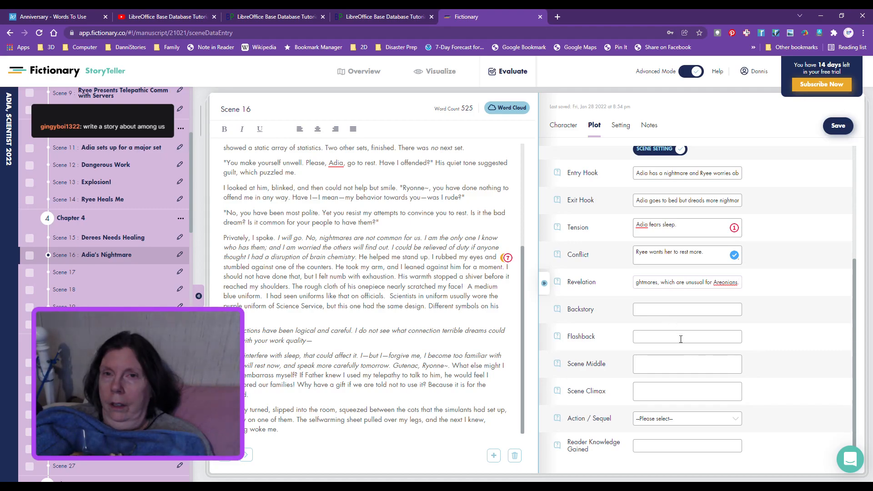
pyautogui.click(664, 370)
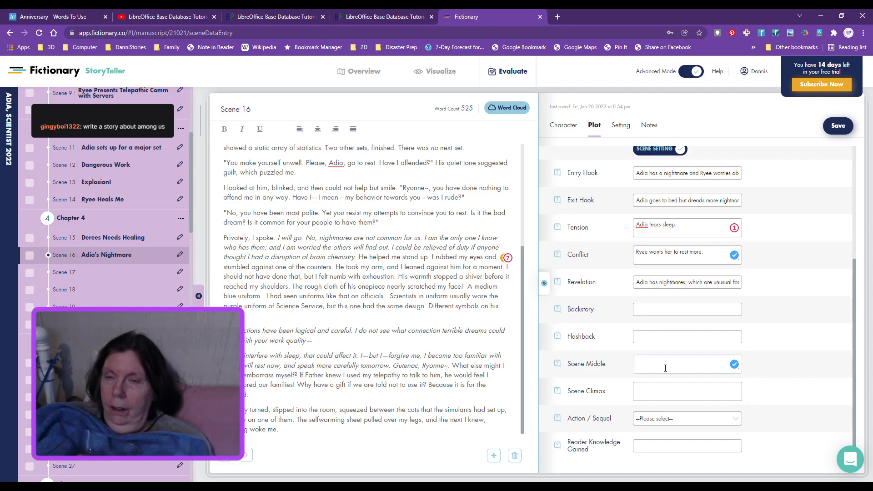
pyautogui.write('Ryee asks about')
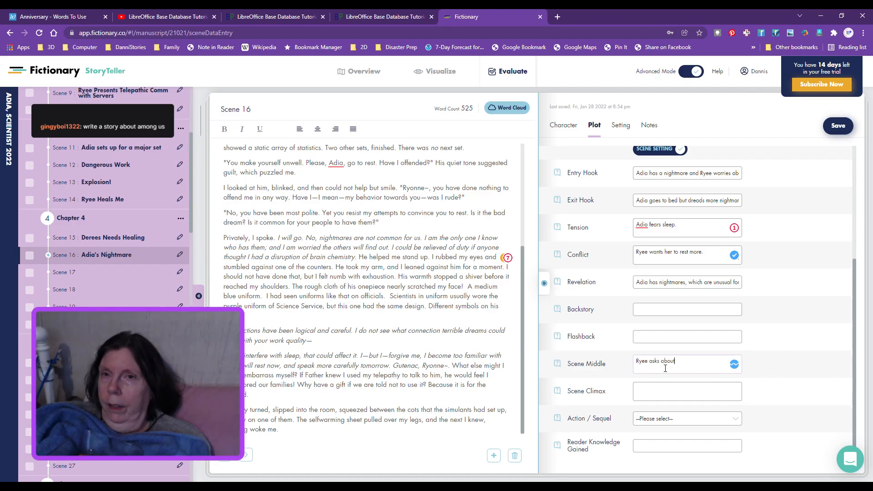
pyautogui.write(" Adia's")
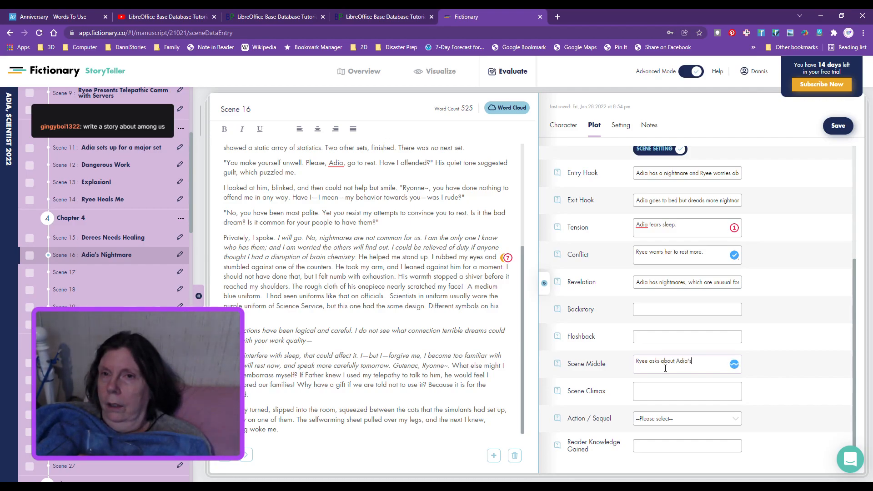
pyautogui.write(' nightmares.')
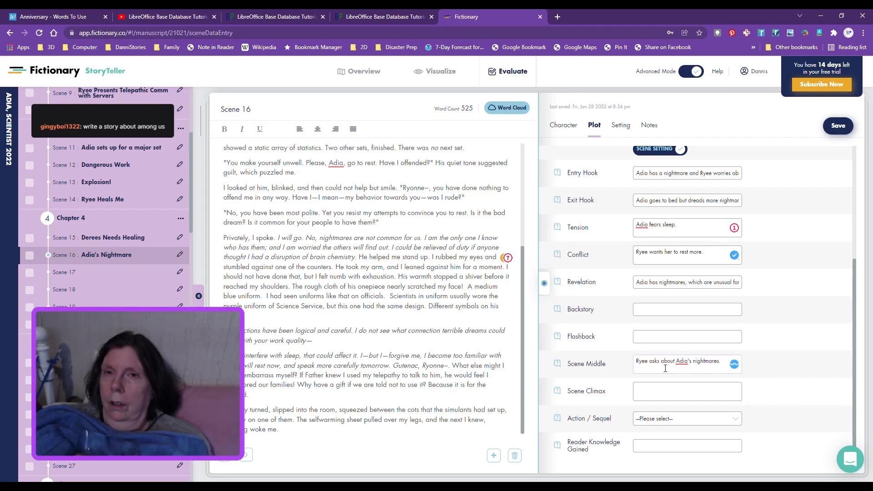
# - Enter "Adia wakes from a nightmare after falling asleep at her station." as the scene climax of Scene 16
pyautogui.click(657, 389)
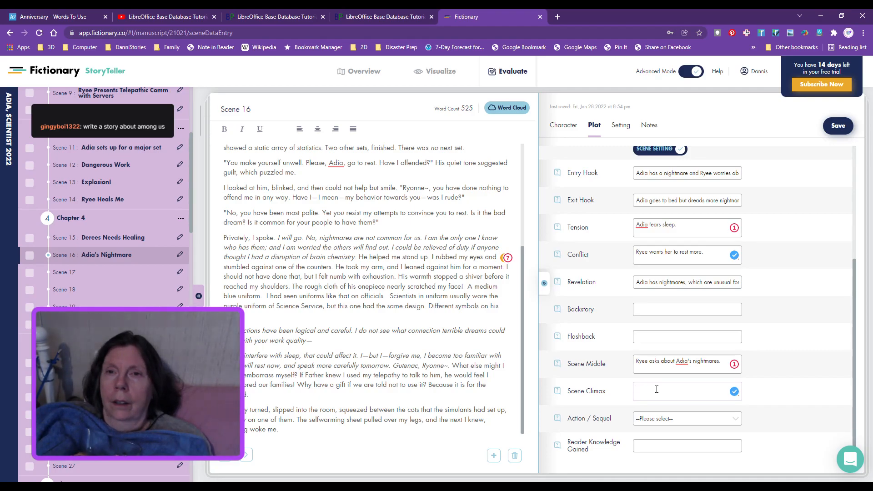
pyautogui.write('Adia')
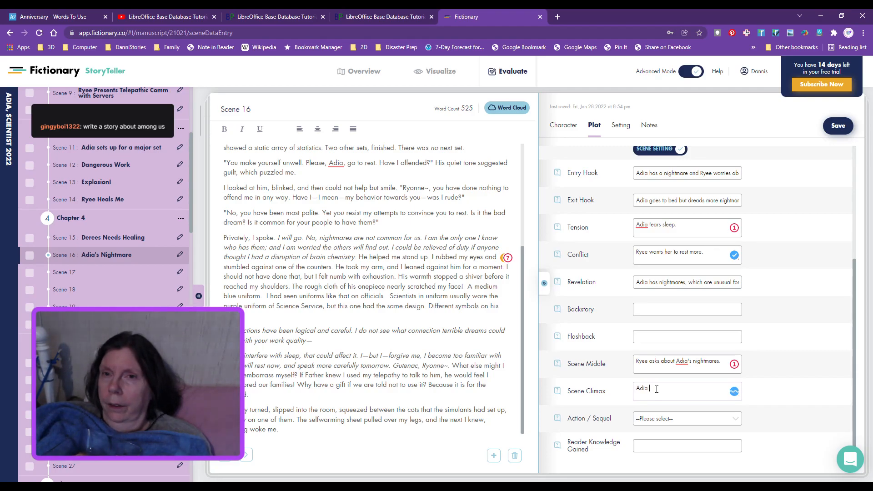
pyautogui.write(' wakes from o night')
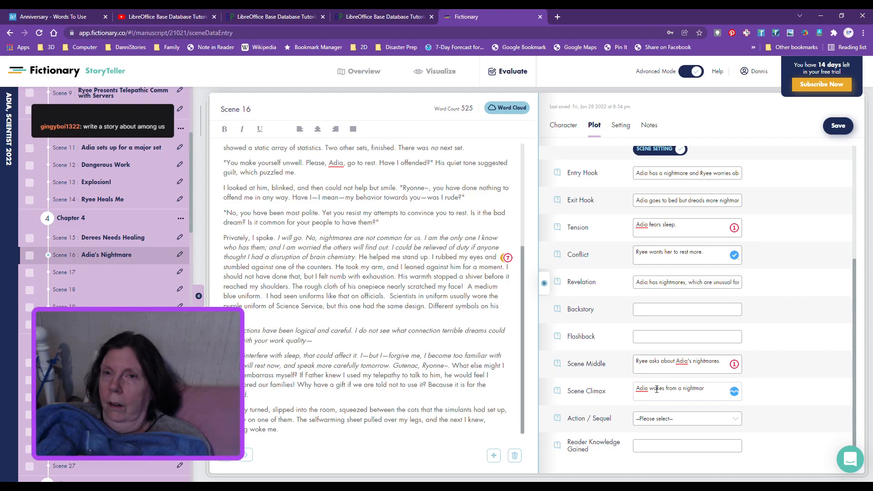
pyautogui.write('mare')
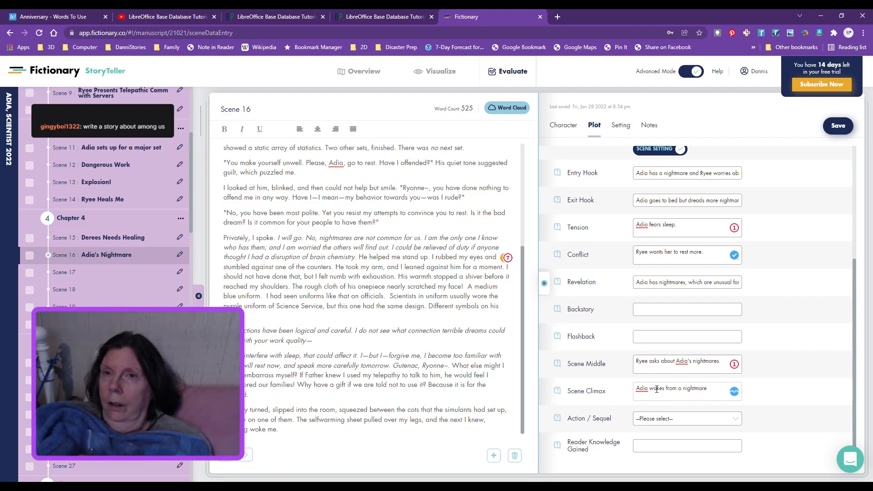
pyautogui.write(' after falling a')
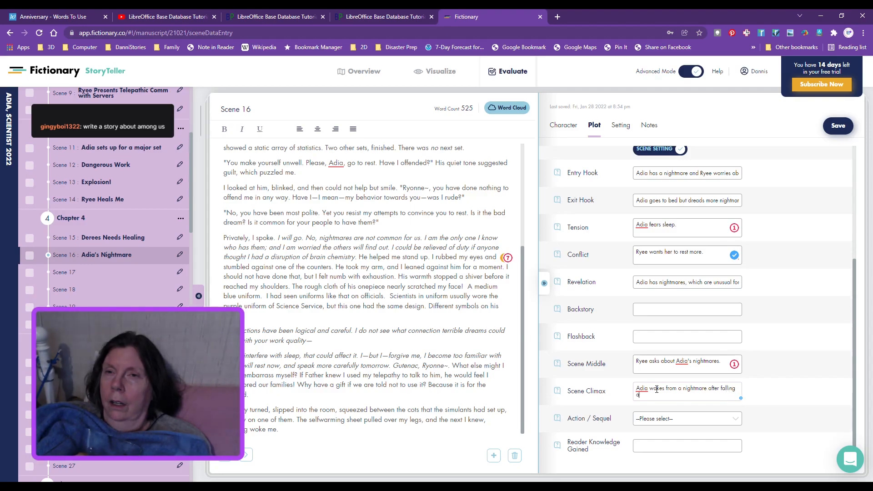
pyautogui.write('sleep of her')
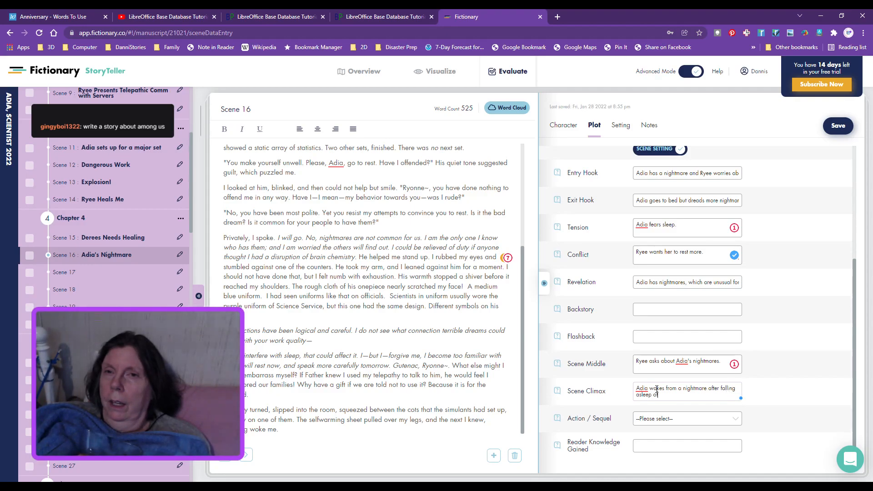
pyautogui.write(' station.')
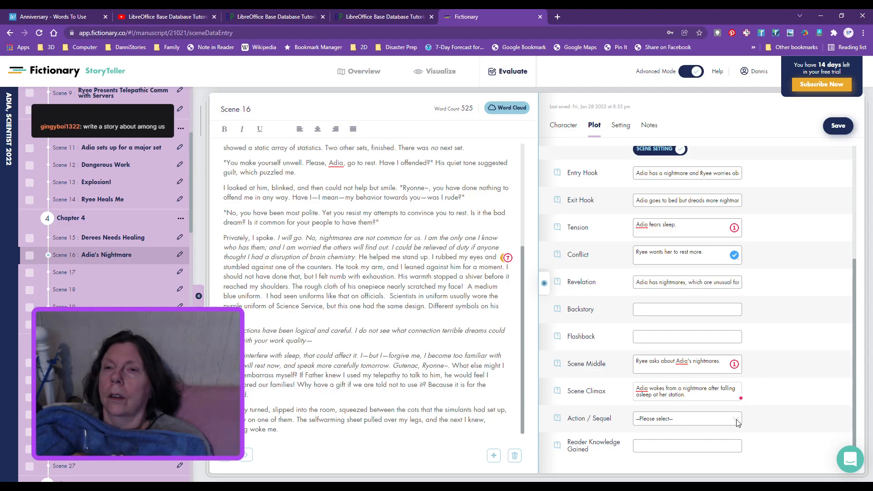
# - Set Scene 16's Action / Sequel to Action and enter "Adia has nightmares and now Ryee knows about them." as reader knowledge gained
pyautogui.click(726, 438)
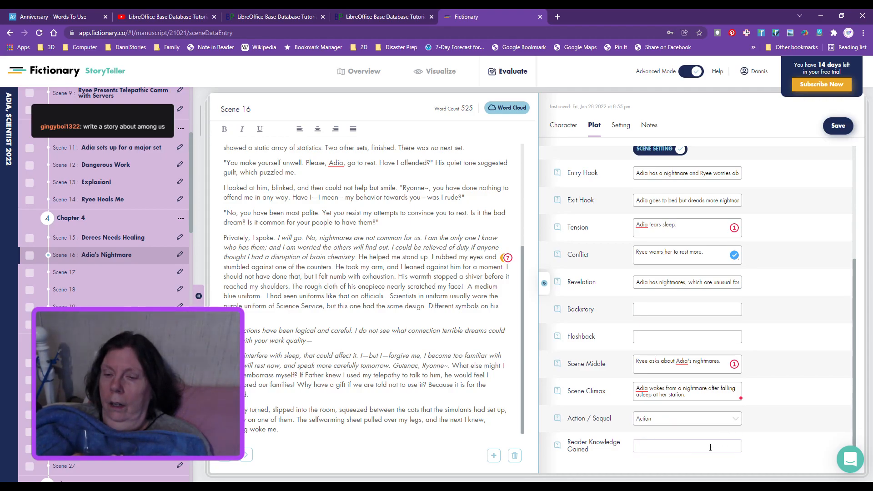
pyautogui.write('Ad')
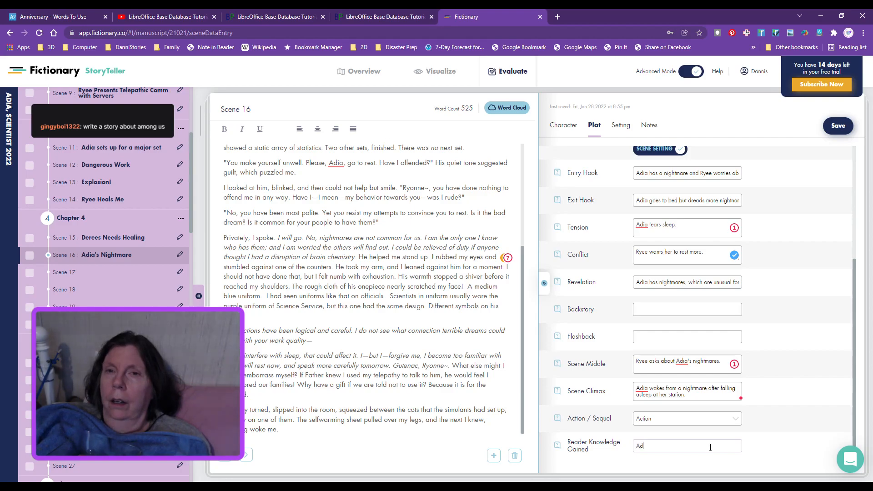
pyautogui.write('ia has nig')
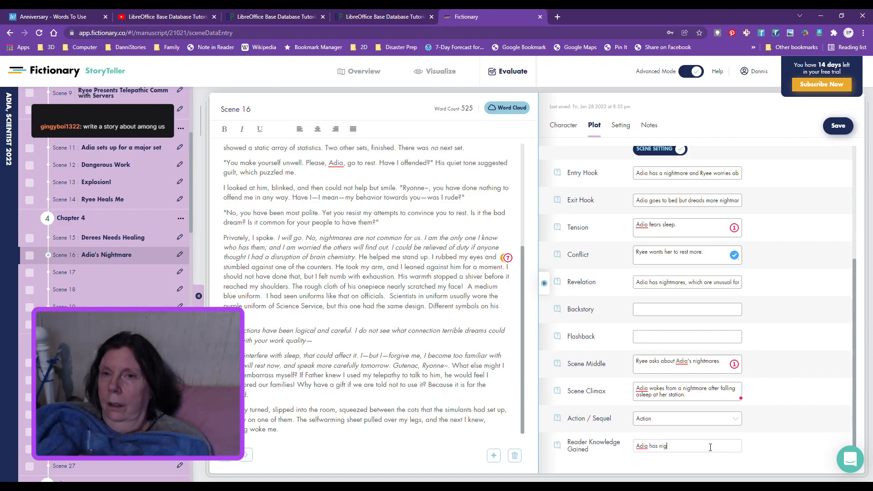
pyautogui.write('htmares and now Ry')
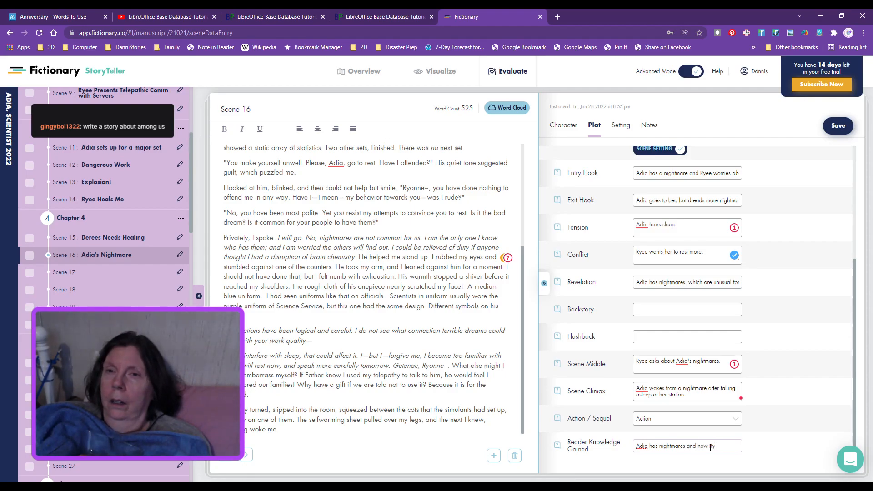
pyautogui.write('ee knows a')
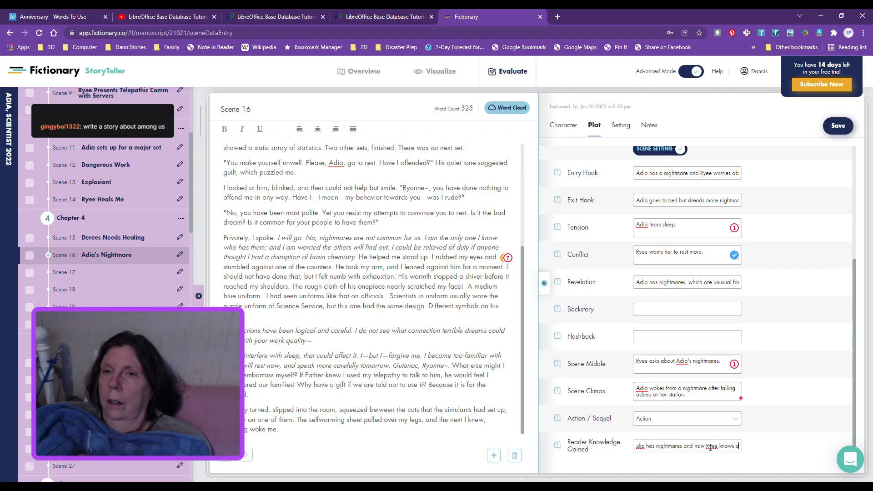
pyautogui.write('bout them.')
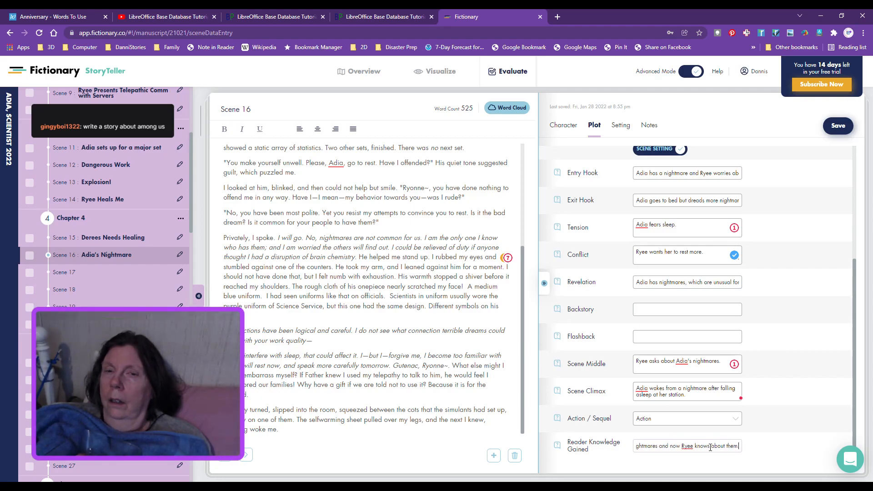
# - In Scene 16's setting elements, enter the location "ANW Lab" and the date/time "During the 3 weeks"
pyautogui.click(620, 127)
pyautogui.click(624, 159)
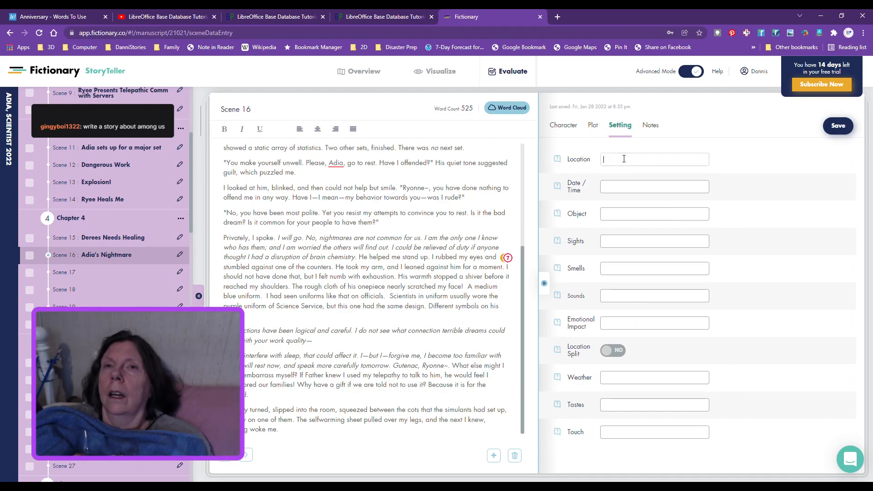
pyautogui.write('AN')
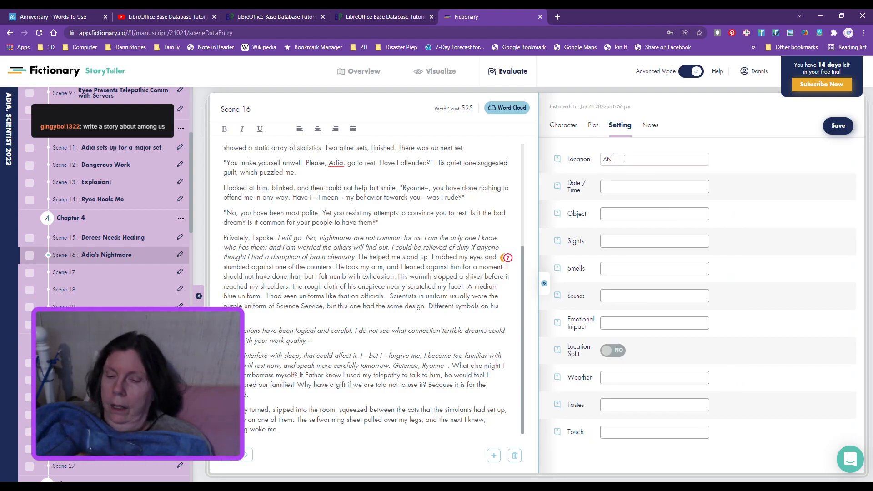
pyautogui.write('W Lab')
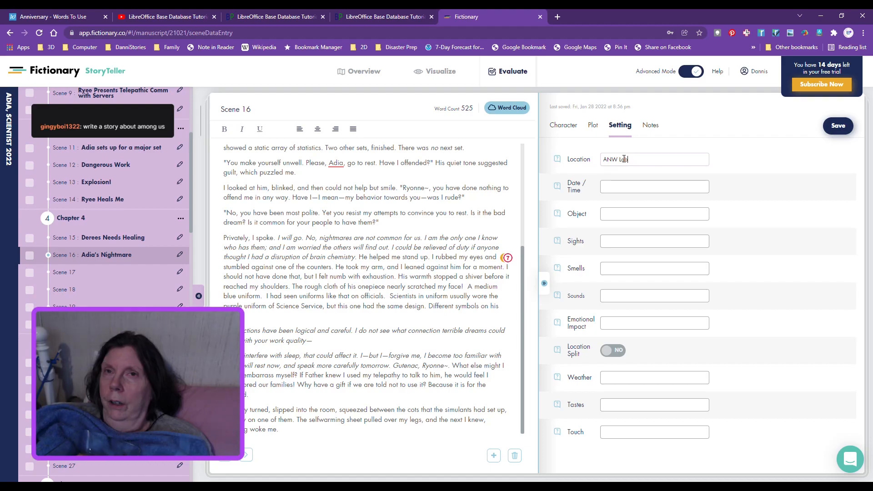
pyautogui.click(631, 187)
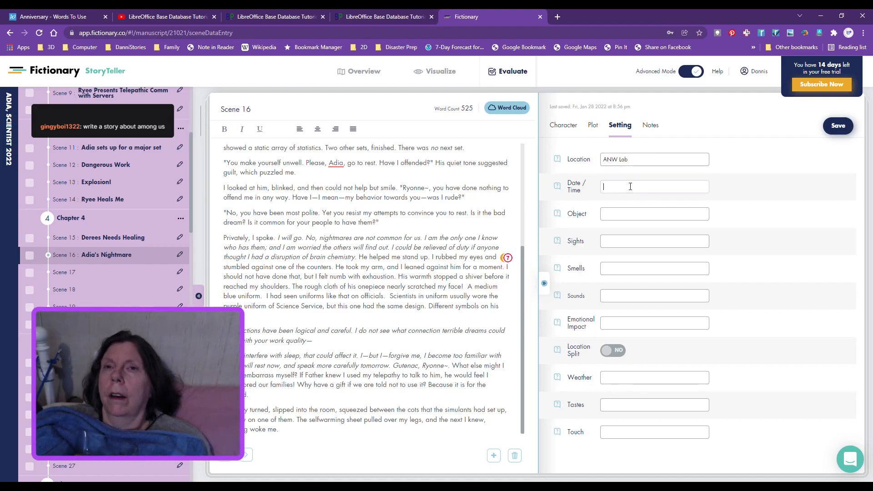
pyautogui.write('Duri')
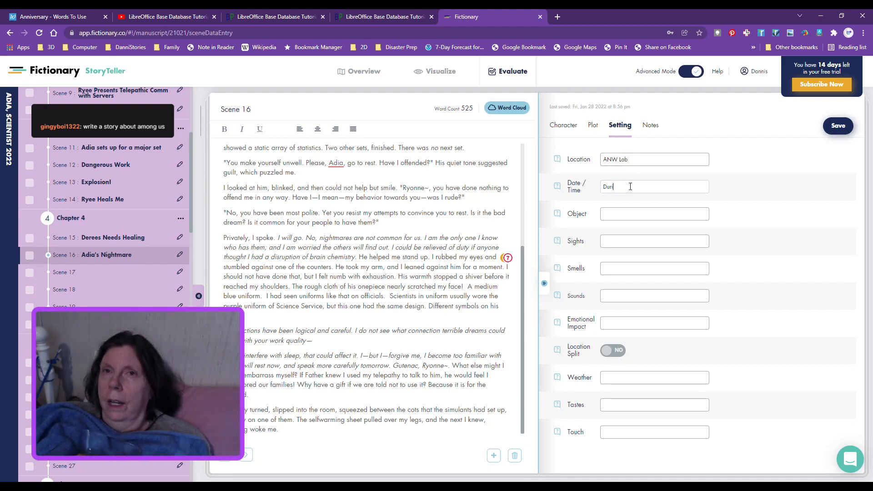
pyautogui.write('ng the 3 weeks')
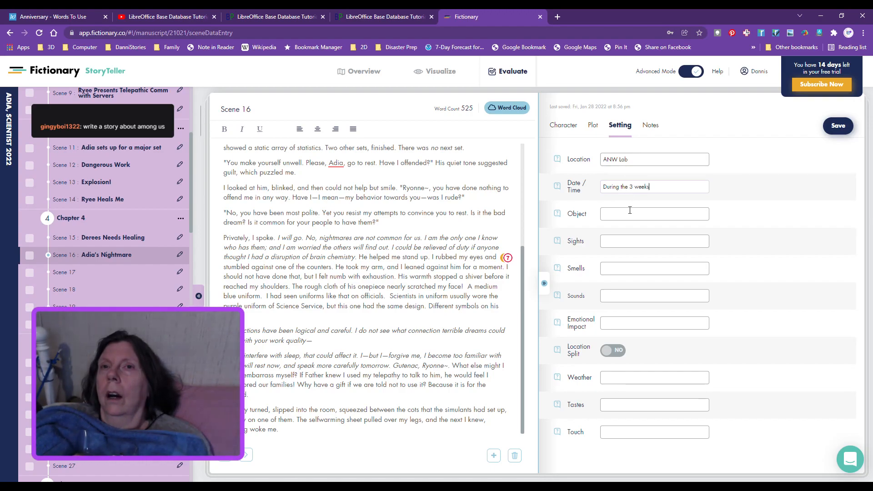
# - Enter "cot, selfwarming sheet" as the objects in Scene 16's setting
pyautogui.click(630, 212)
pyautogui.write('cot, s')
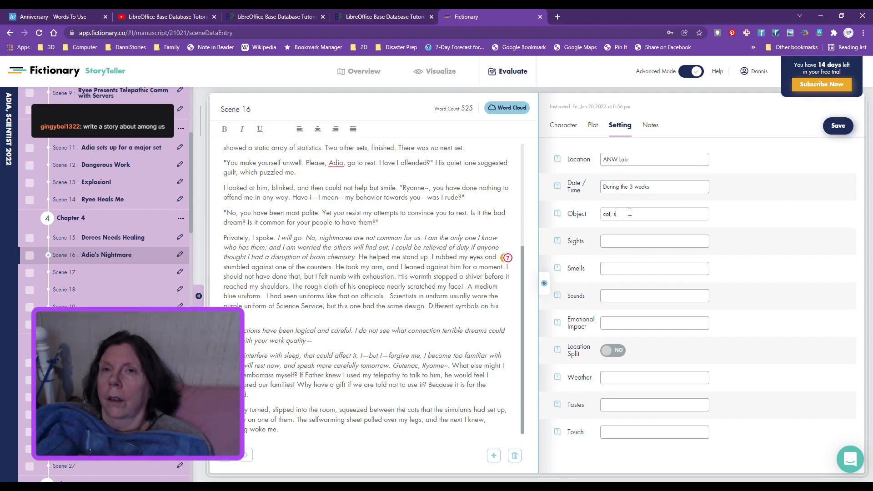
pyautogui.write('elfwarming sheet')
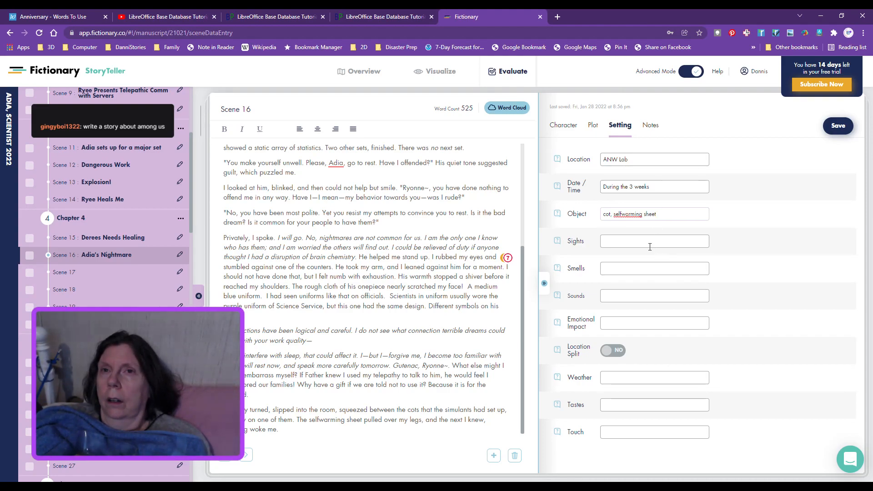
# - Review Scene 16's text and enter "Terminal shows two completed sets. Room of cots." as its sights
pyautogui.click(633, 239)
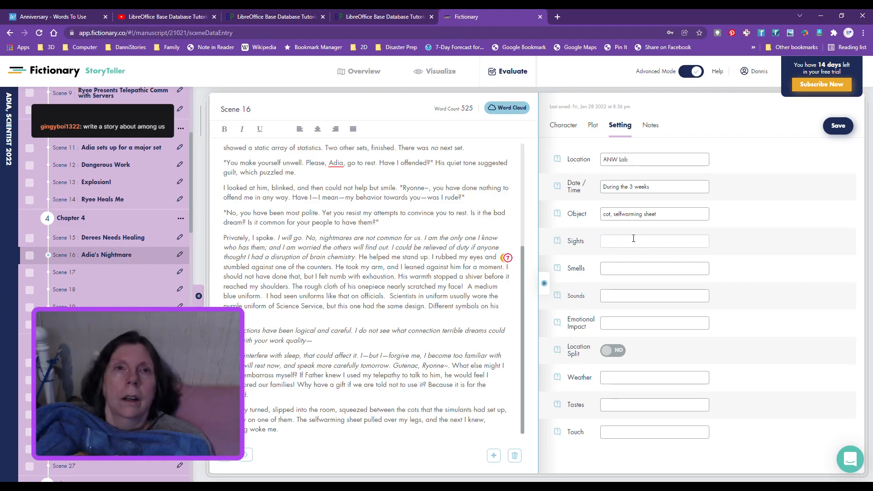
pyautogui.scroll(3, 464, 223)
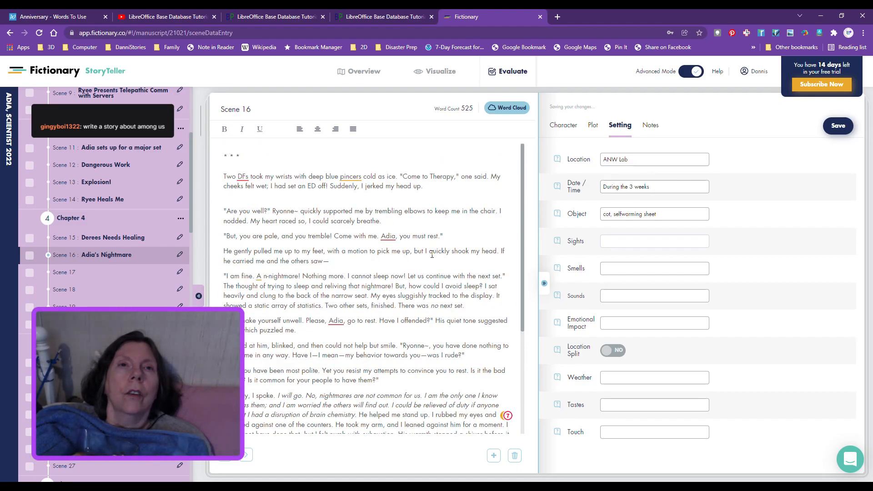
pyautogui.scroll(-2, 432, 255)
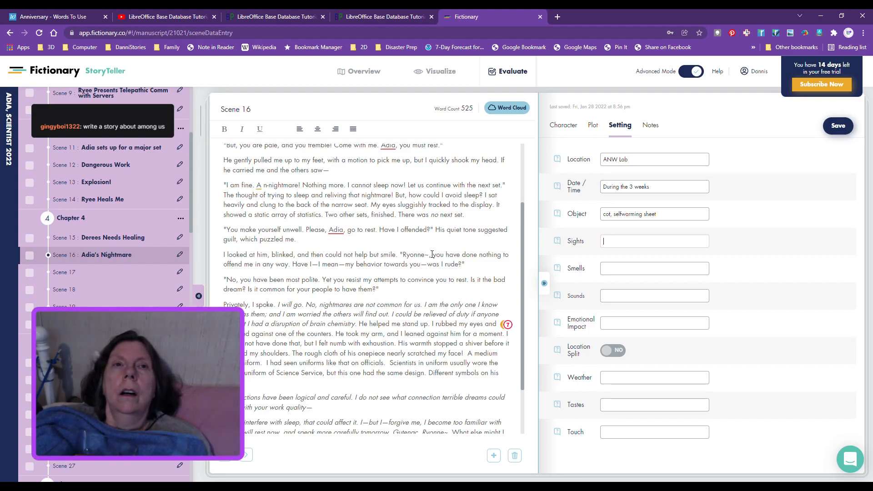
pyautogui.scroll(-2, 432, 255)
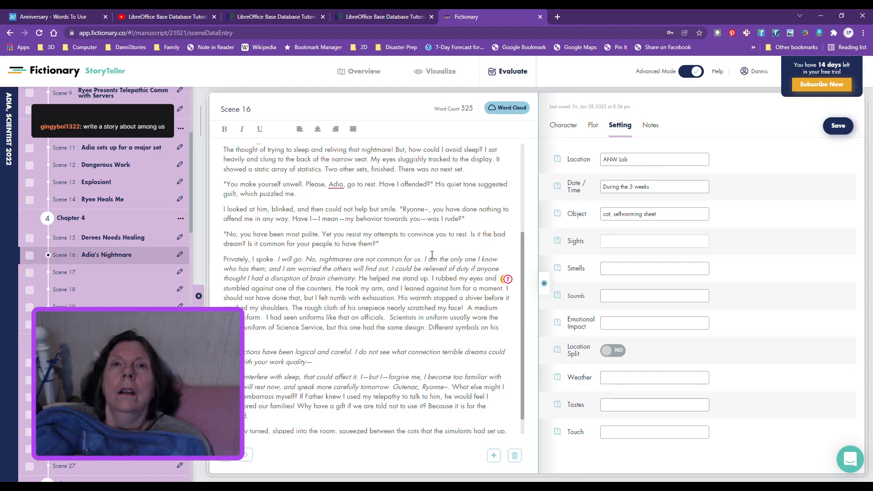
pyautogui.scroll(-1, 432, 255)
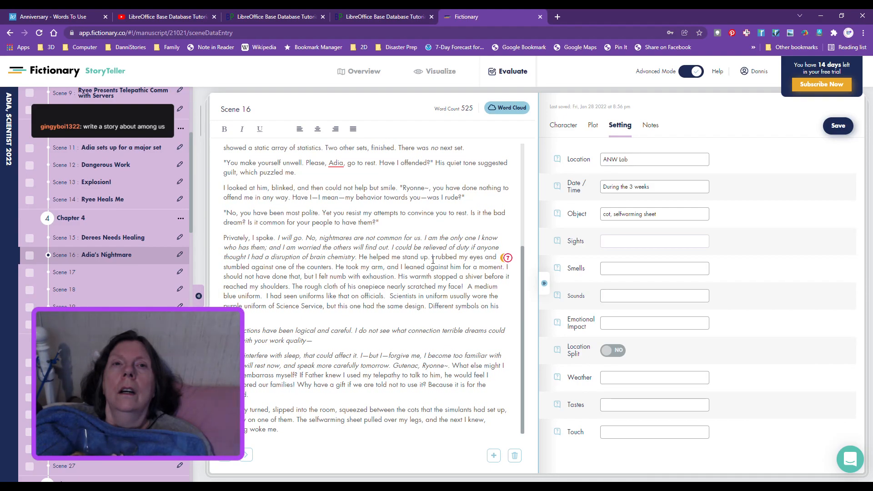
pyautogui.write('Terminal shows ')
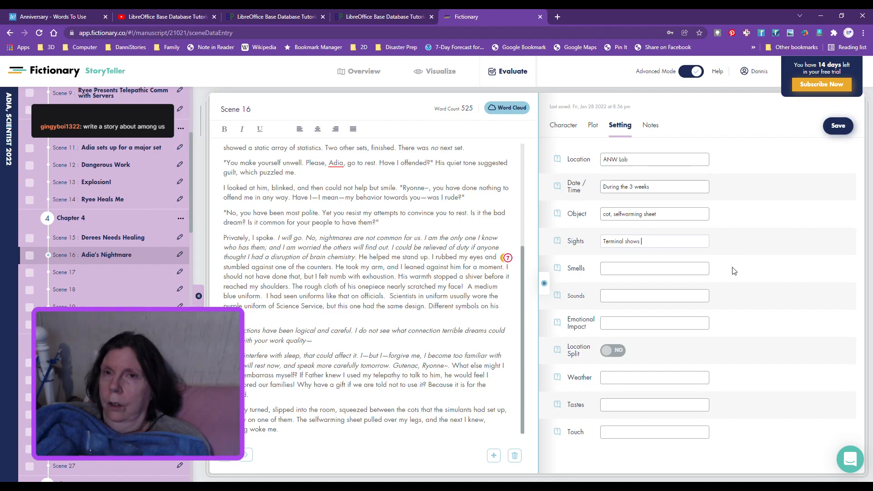
pyautogui.write('two')
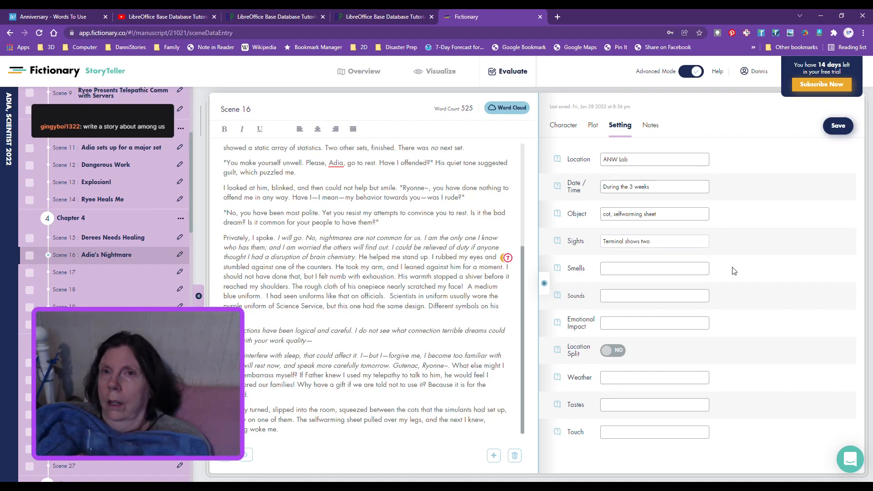
pyautogui.write(' completed set')
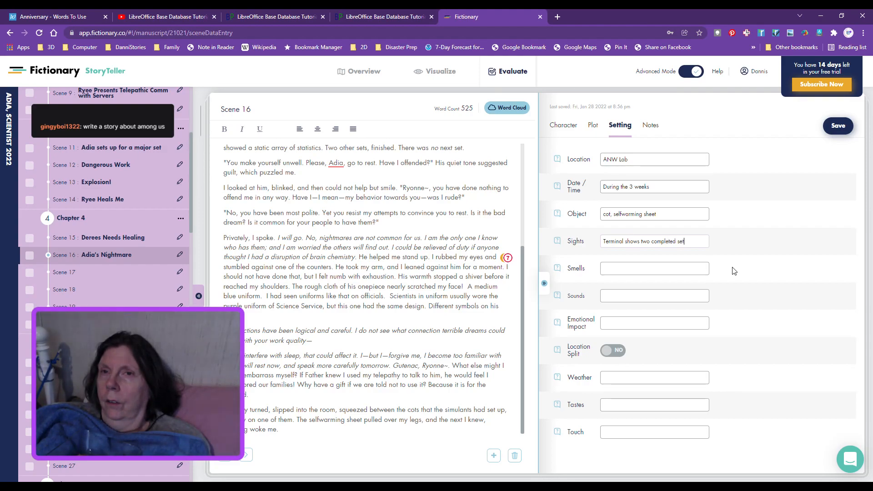
pyautogui.write('s. Room of cots.')
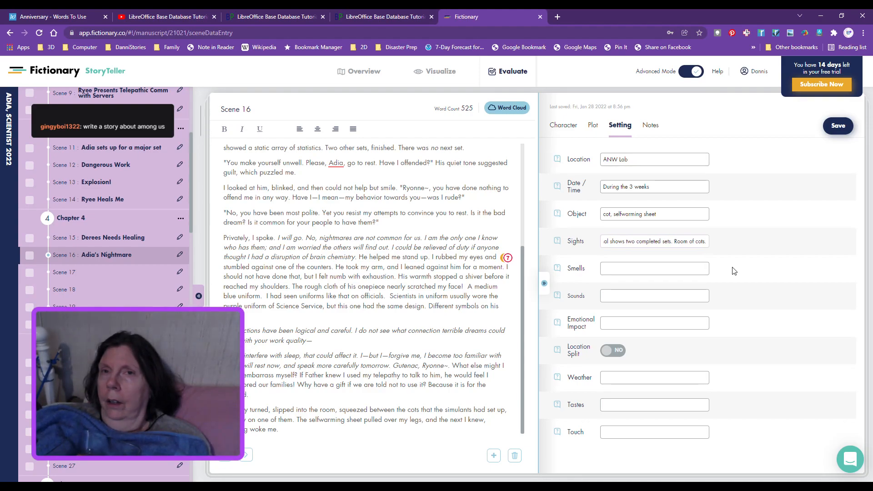
# - Enter "Adia does not want to admit weakness for fear of losing her position." as Scene 16's emotional impact
pyautogui.click(674, 326)
pyautogui.write('Adia do')
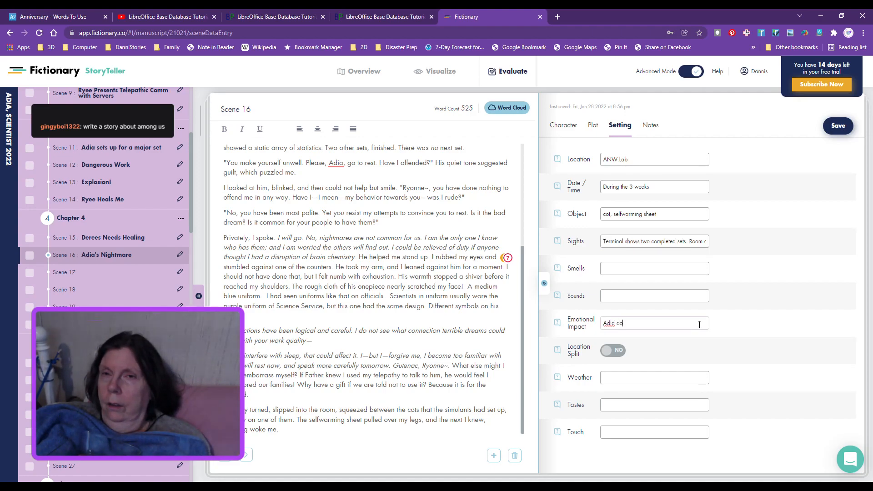
pyautogui.write('es not wa')
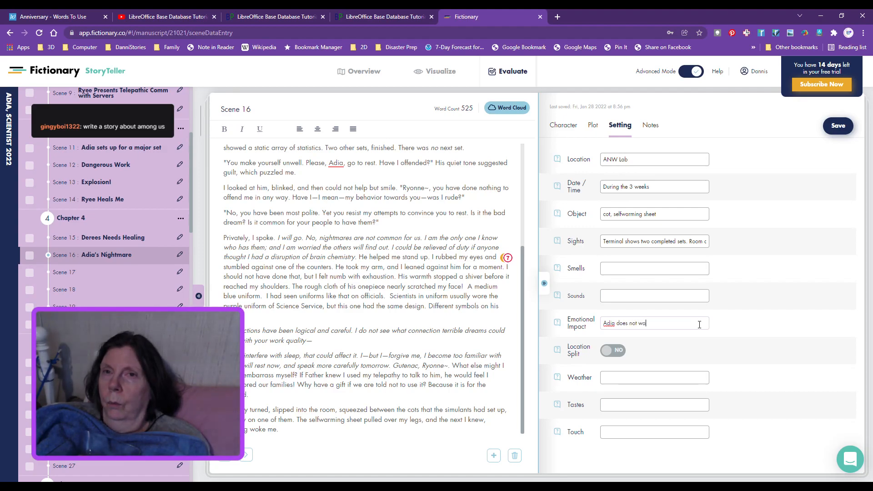
pyautogui.write('nt to admit weakne')
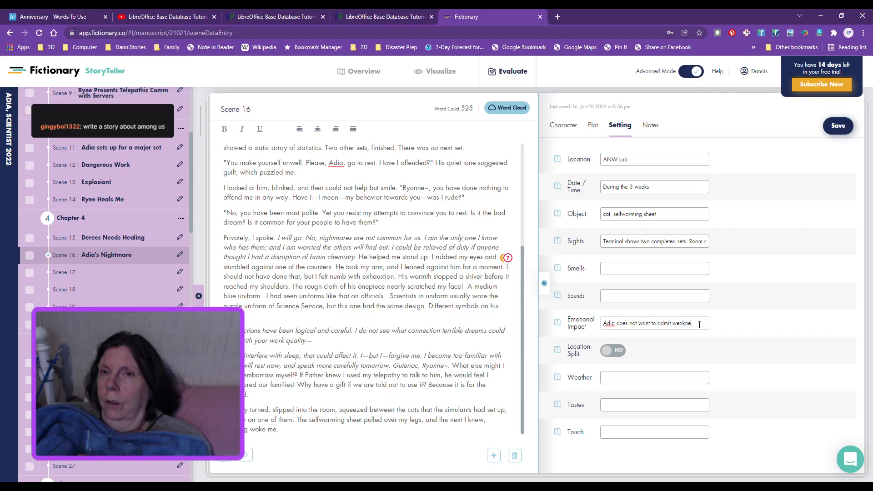
pyautogui.write('ss for fear of lo')
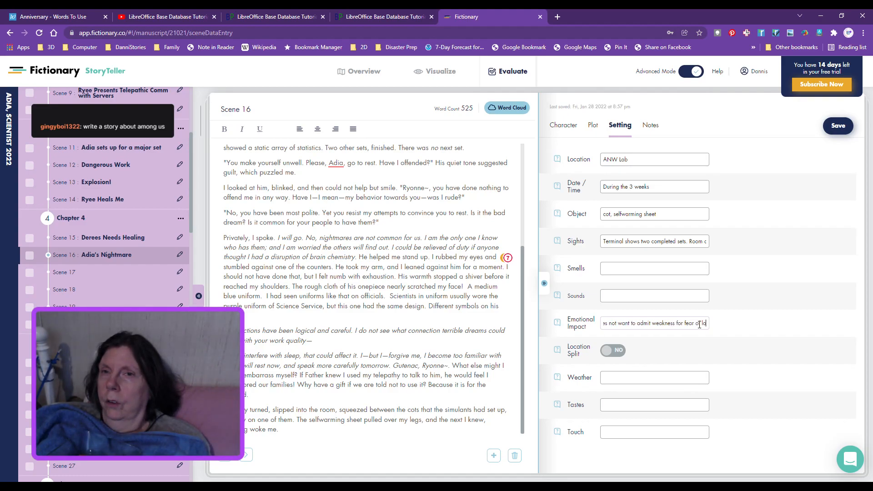
pyautogui.write('sing her po')
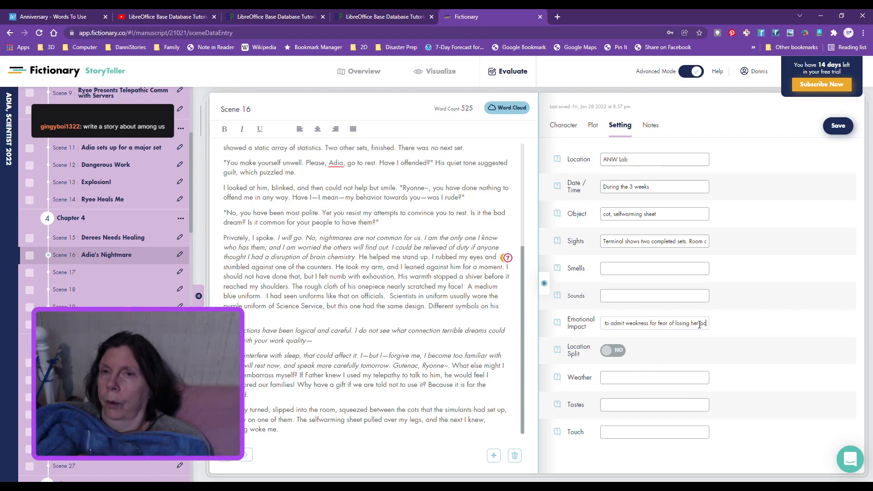
pyautogui.write('sition')
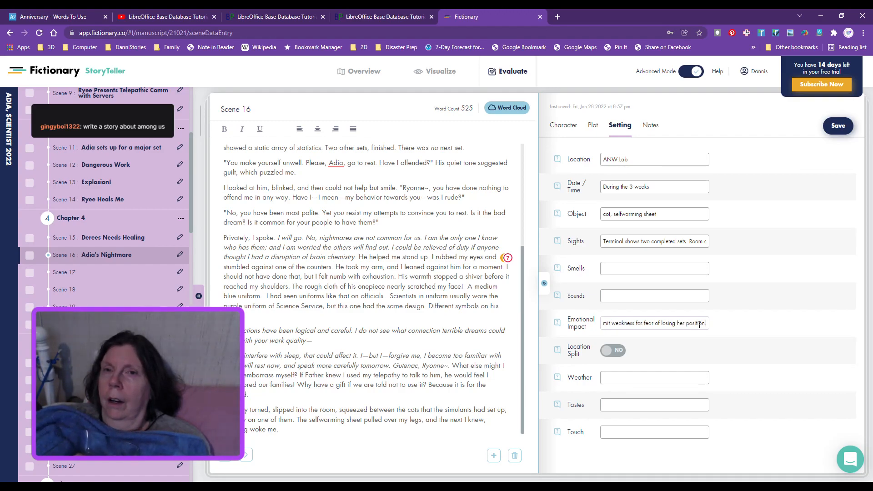
pyautogui.write('.')
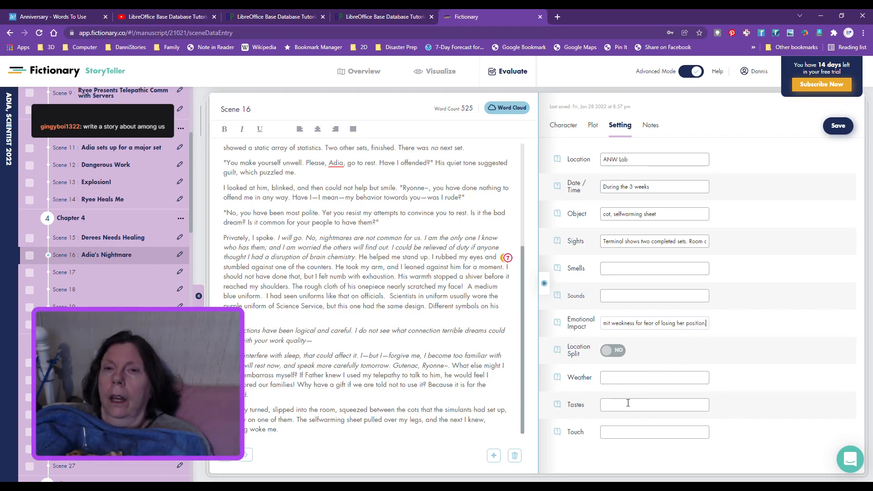
# - Enter "selfwarming sheet over her legs" as the touch element of Scene 16's setting
pyautogui.click(618, 433)
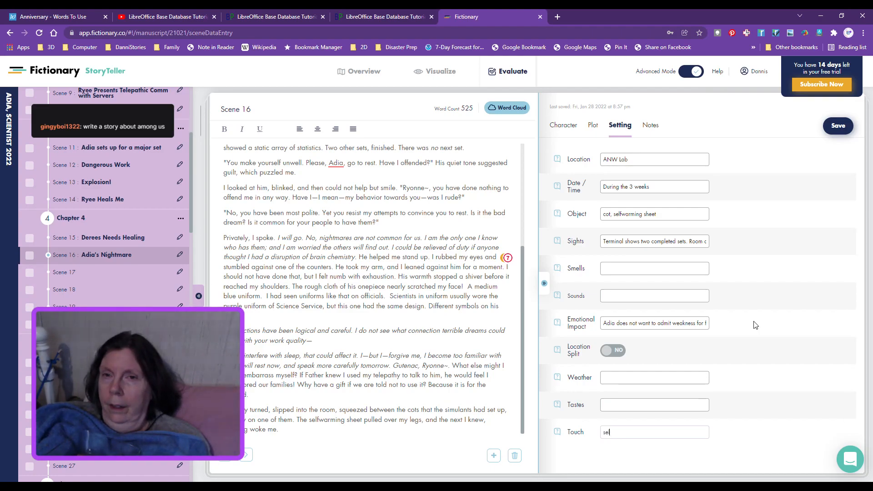
pyautogui.write('warming')
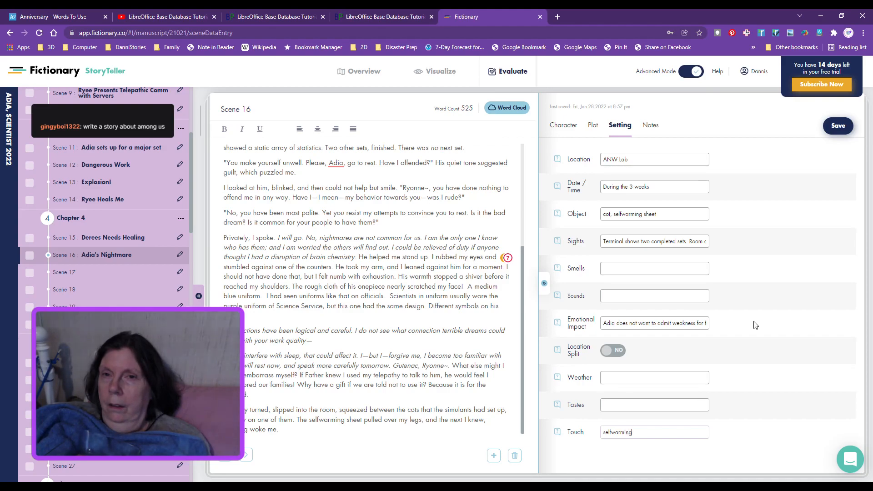
pyautogui.write(' sheet cver her legs')
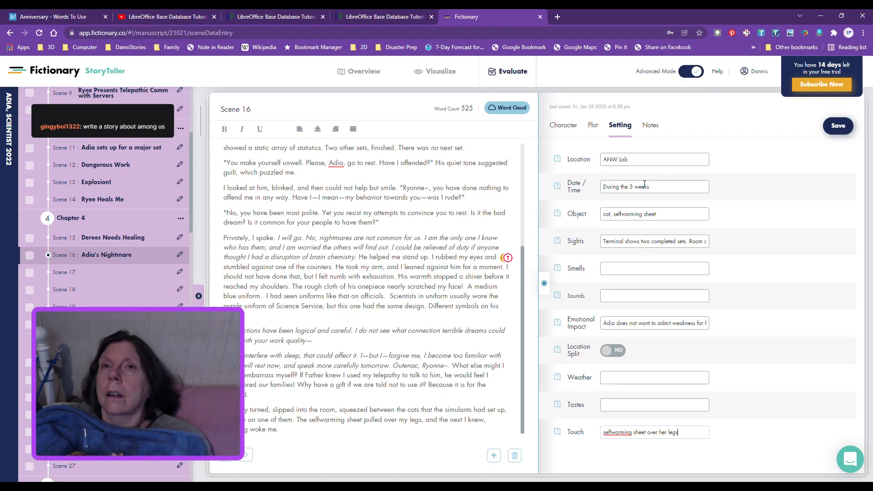
# - Add the note "Need more description of how sheet feels, how hard the chair is, etc." to Scene 16
pyautogui.click(650, 130)
pyautogui.click(607, 184)
pyautogui.write('Ne')
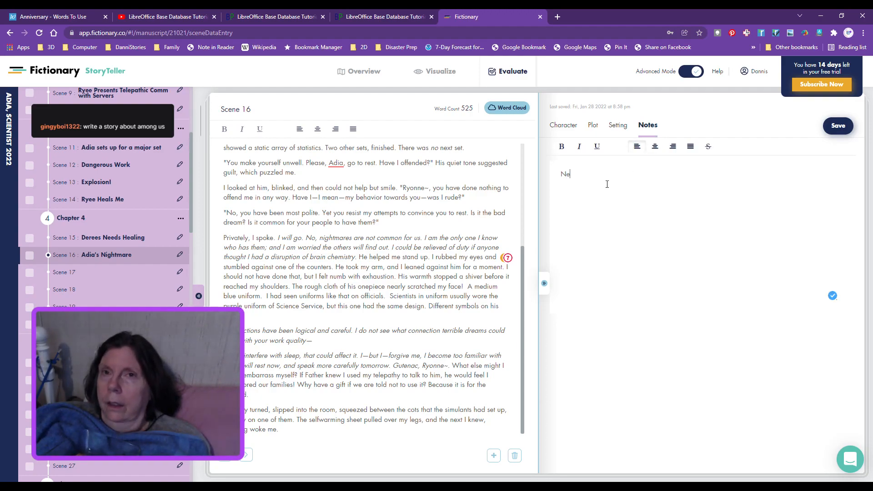
pyautogui.write('ed more de')
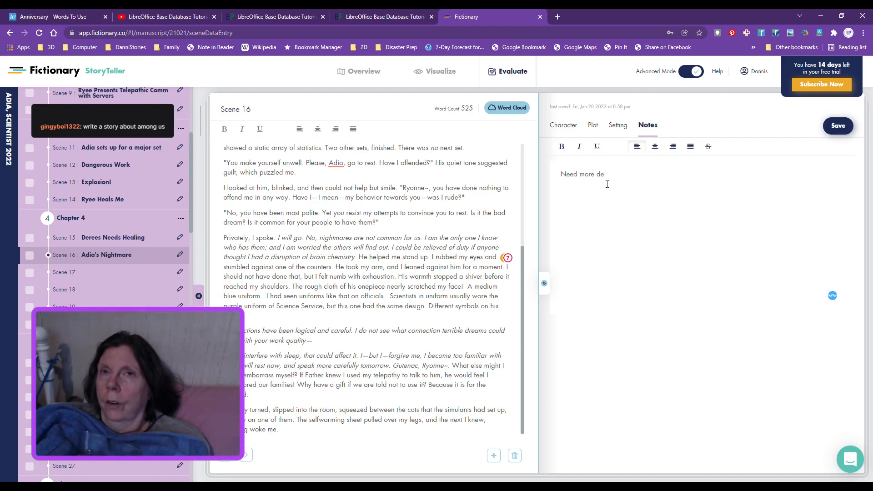
pyautogui.write('scri')
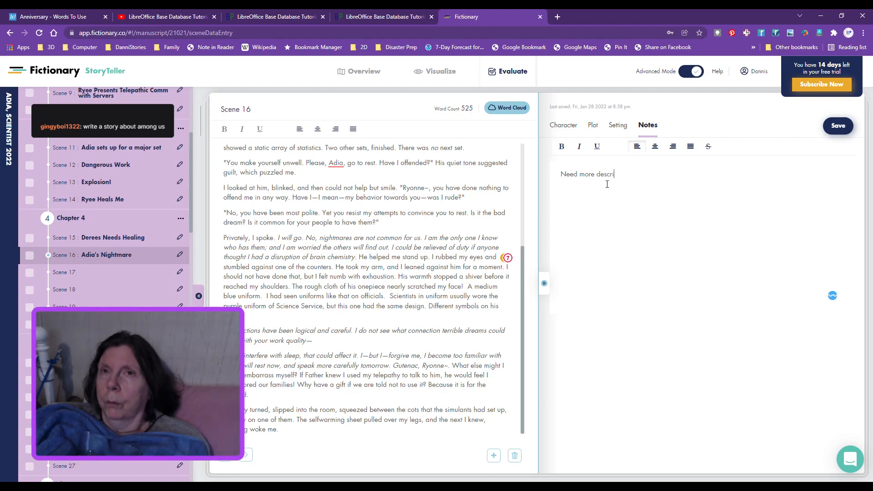
pyautogui.write('ption of how sheet feel')
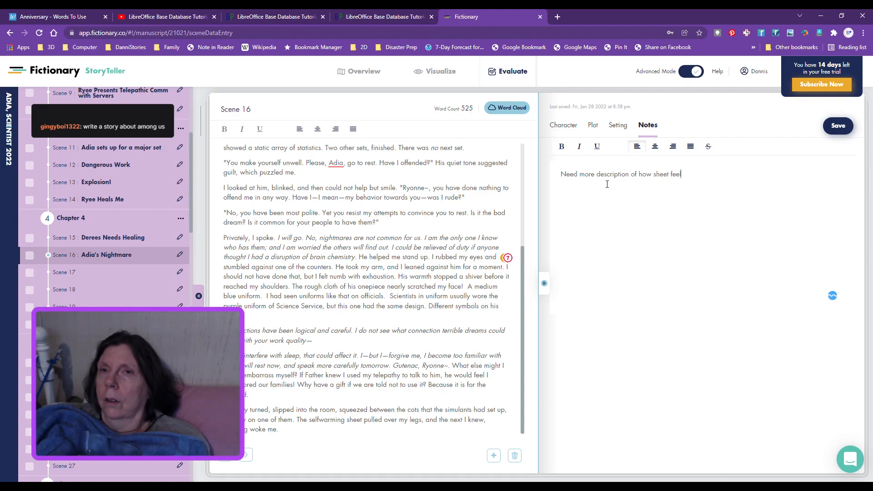
pyautogui.write('s, how hard the chai')
pyautogui.write('r is,')
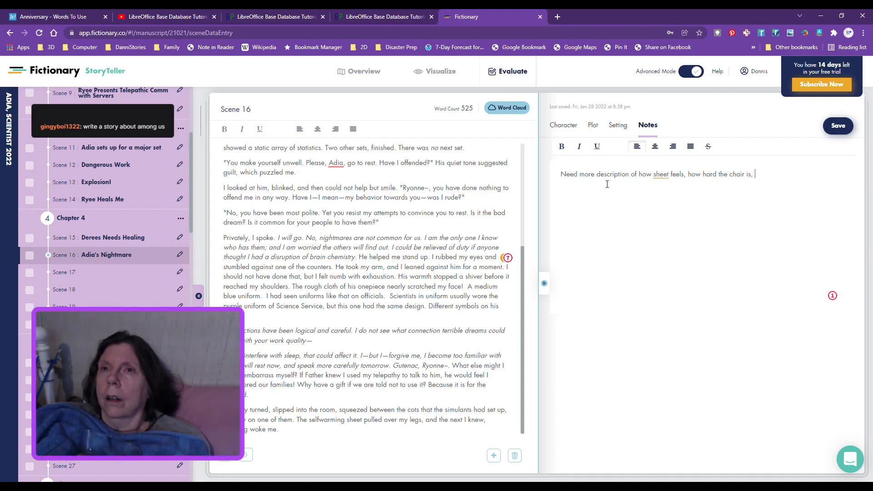
pyautogui.write('etc.')
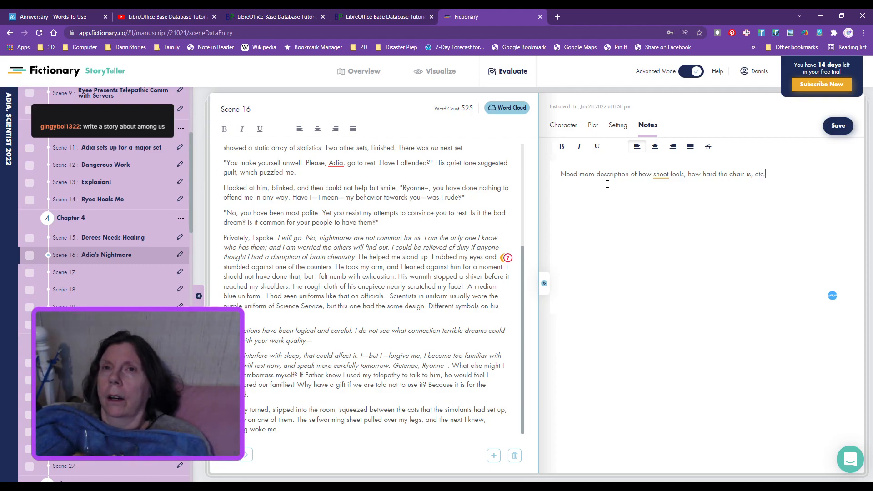
# - In Scene 16's character elements, enter "To finish the day's work" as the POV goal
pyautogui.click(559, 127)
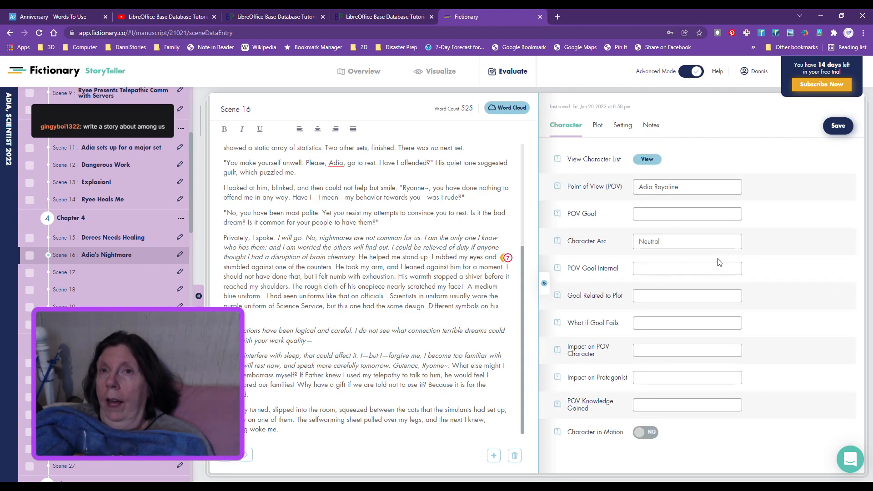
pyautogui.click(695, 218)
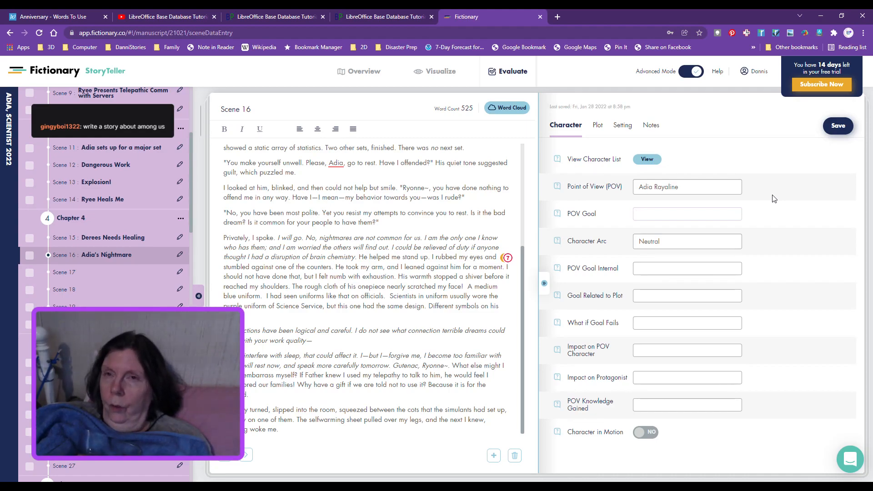
pyautogui.write('To')
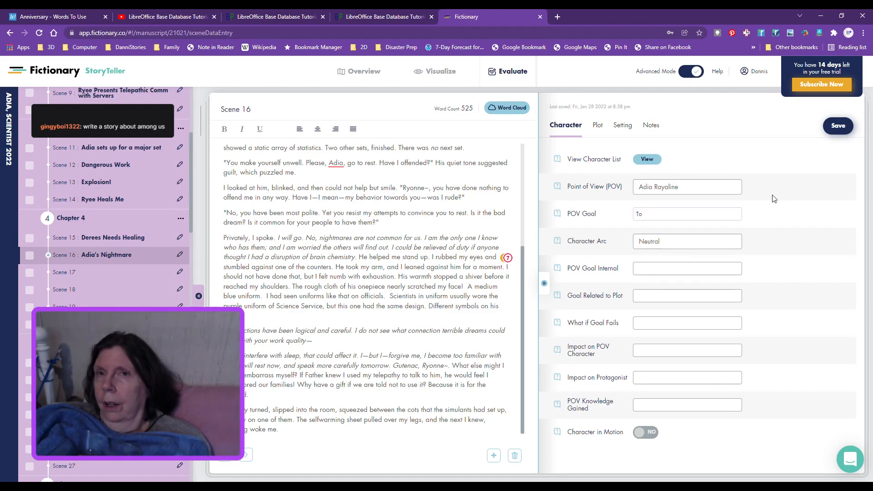
pyautogui.write(' s')
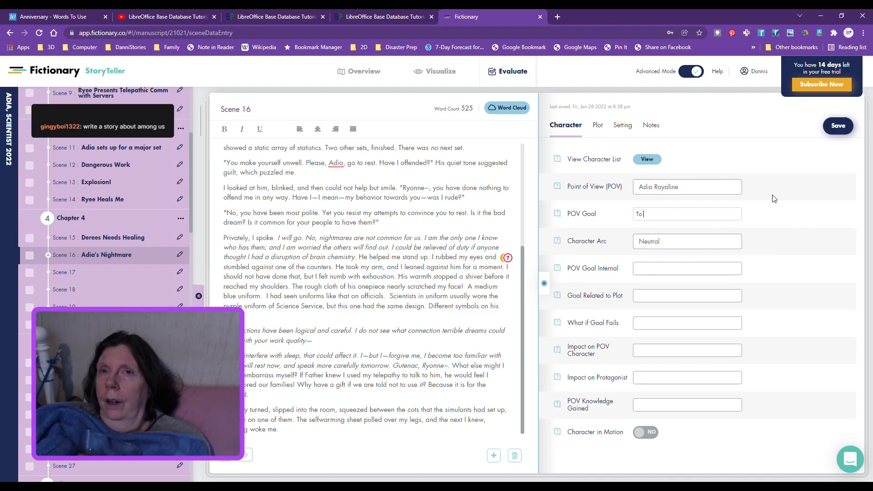
pyautogui.write('fin')
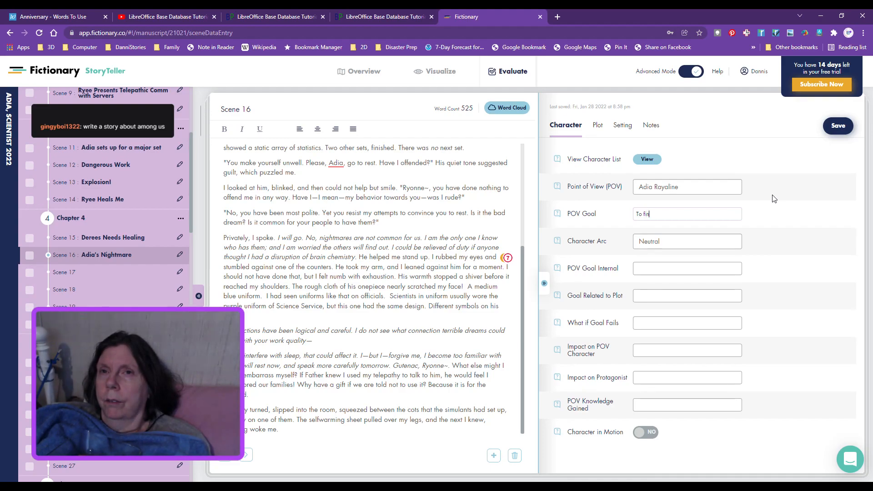
pyautogui.write('ish the ')
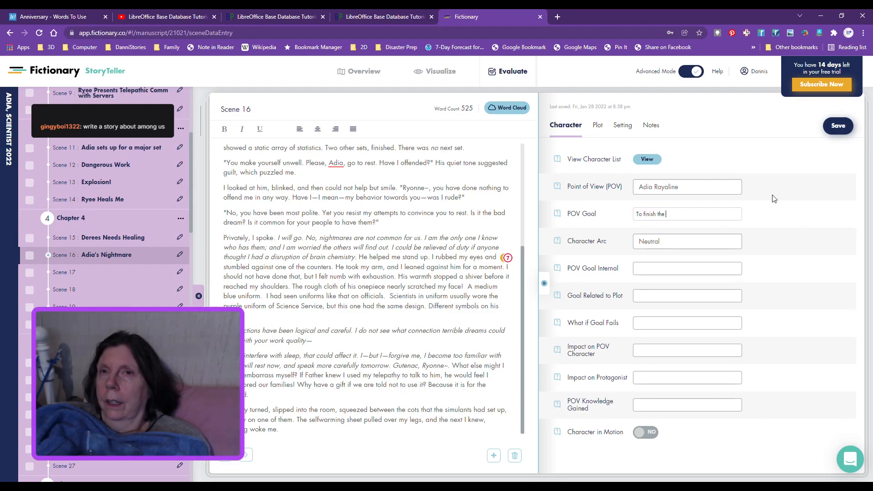
pyautogui.write("day's work")
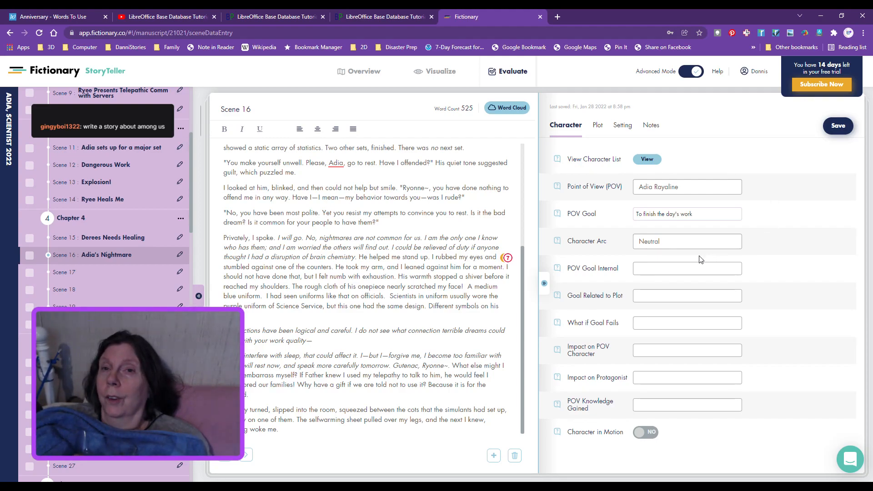
# - Enter "To avoid sleep for fear of more nightmares" as Scene 16's internal POV goal
pyautogui.click(678, 267)
pyautogui.write('To avoid')
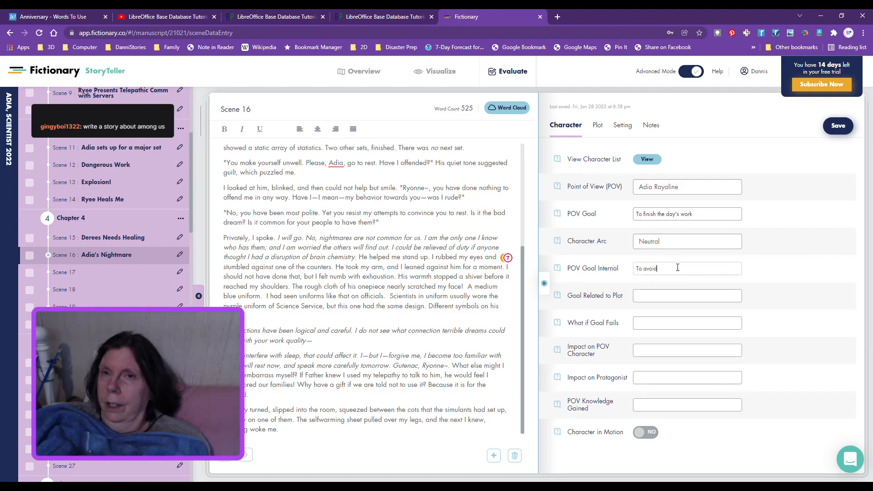
pyautogui.write(' sleep fo')
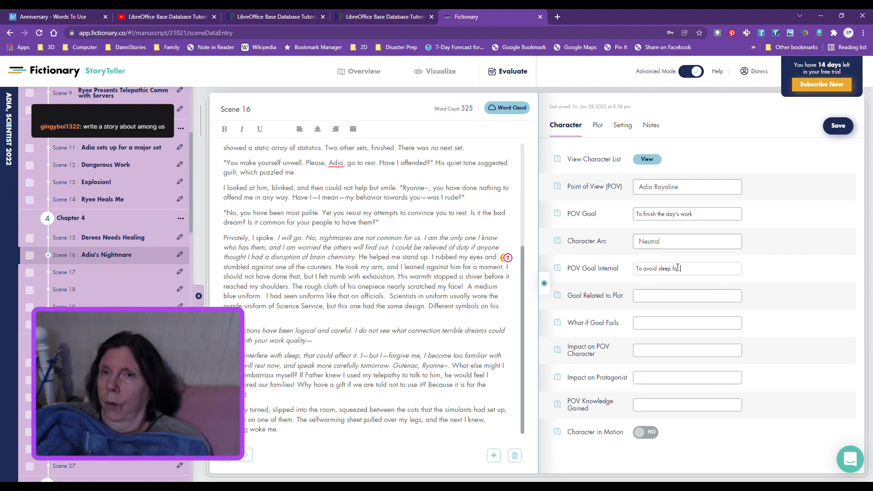
pyautogui.write('r fear of more nightm')
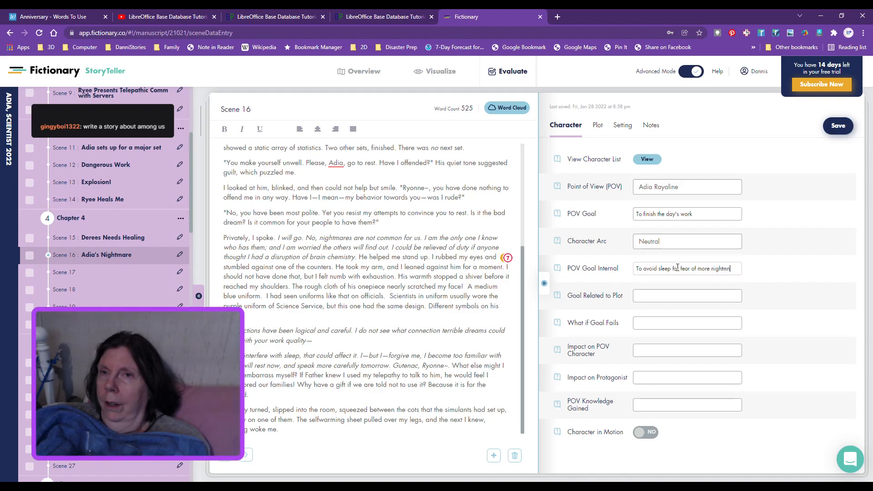
pyautogui.write('ares')
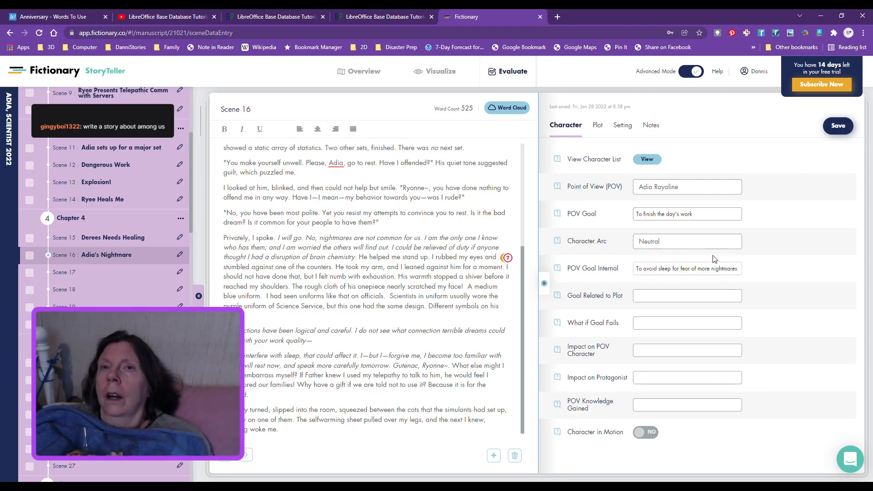
# - Enter "Lack of sleep will make her more emotional" as the goal related to plot and "More nightmares, more upsets" for what if goal fails
pyautogui.click(657, 297)
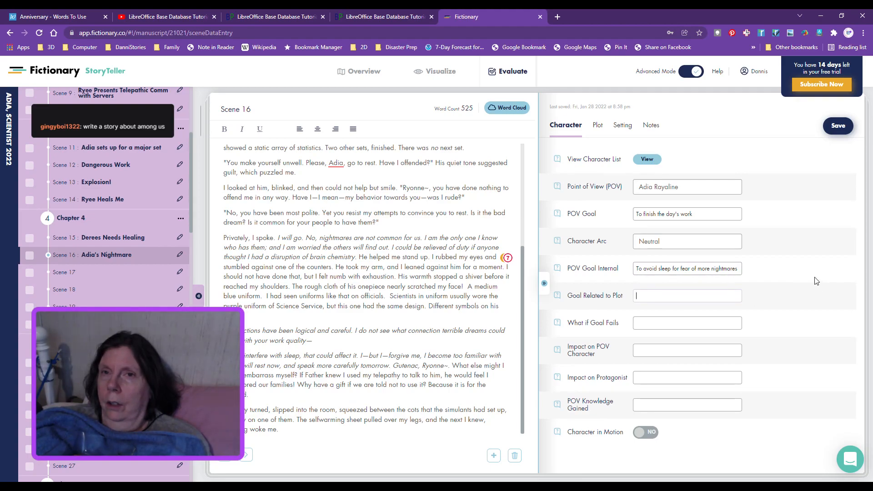
pyautogui.write('Lock of s')
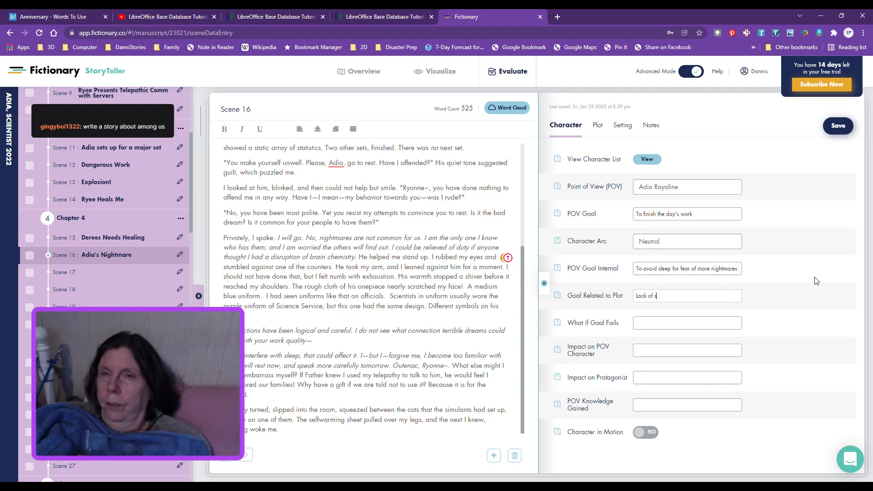
pyautogui.write('leep will make her more emotional')
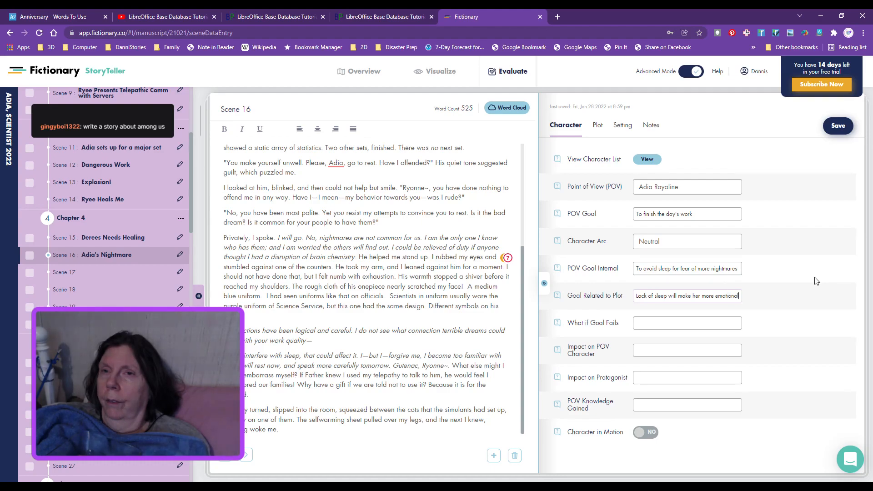
pyautogui.click(679, 322)
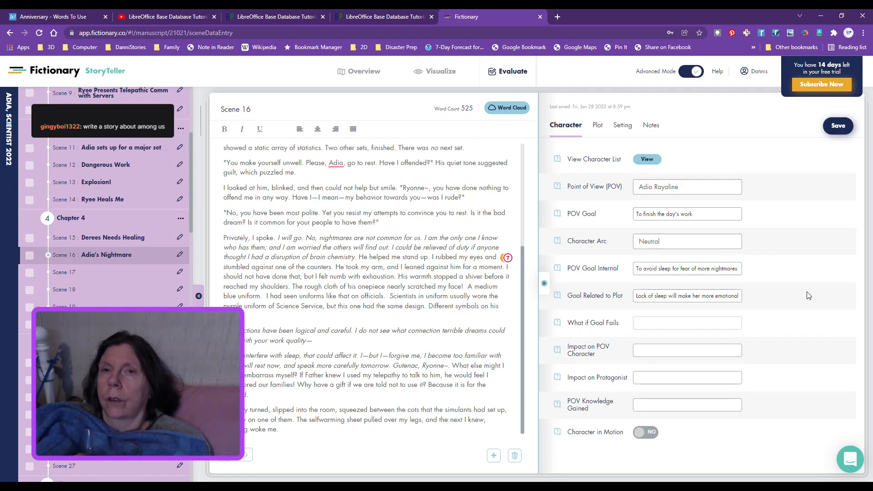
pyautogui.write('More nightmares, m')
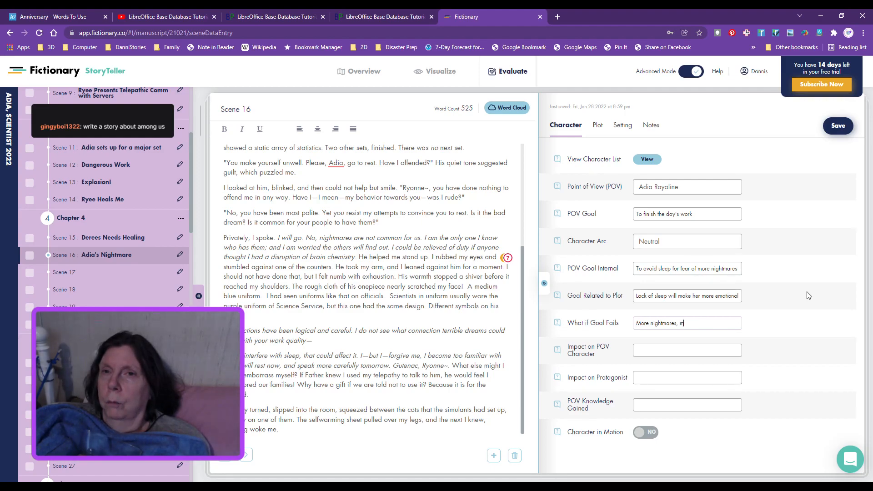
pyautogui.write('ore upsets')
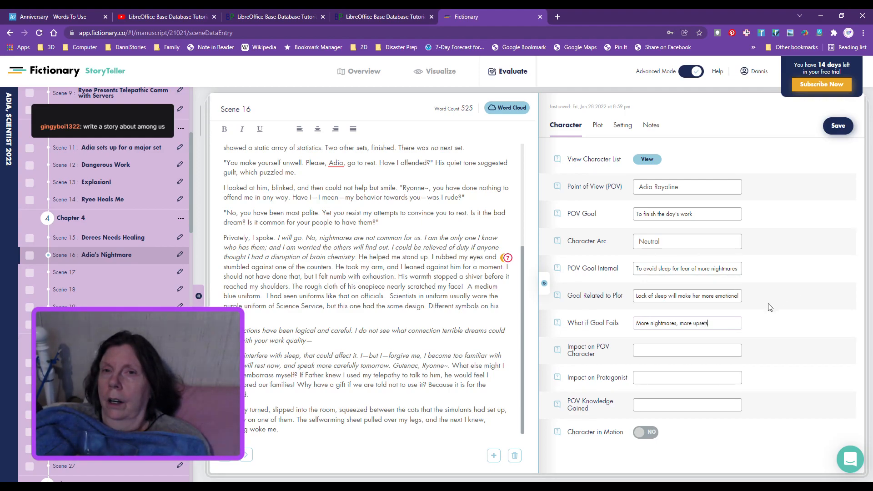
# - Enter "Might bring the EDs later" as the impact on the POV character and "Might kill her" as the impact on the protagonist
pyautogui.click(675, 348)
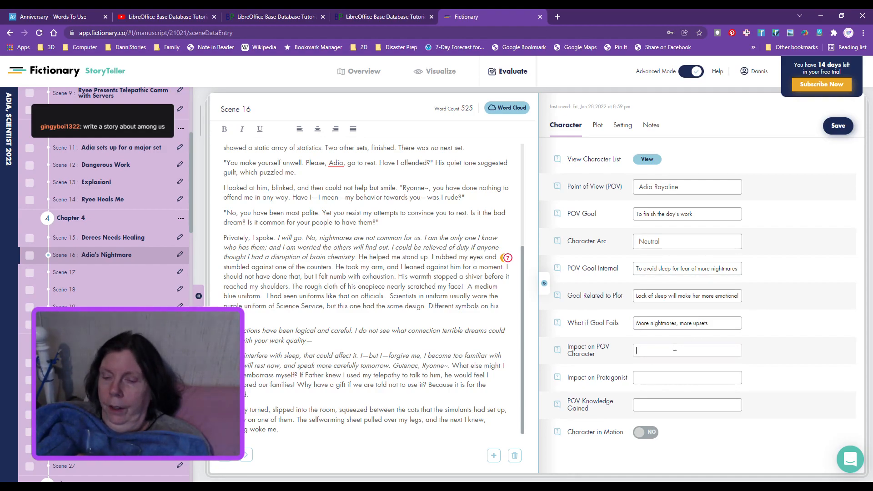
pyautogui.write('Migh')
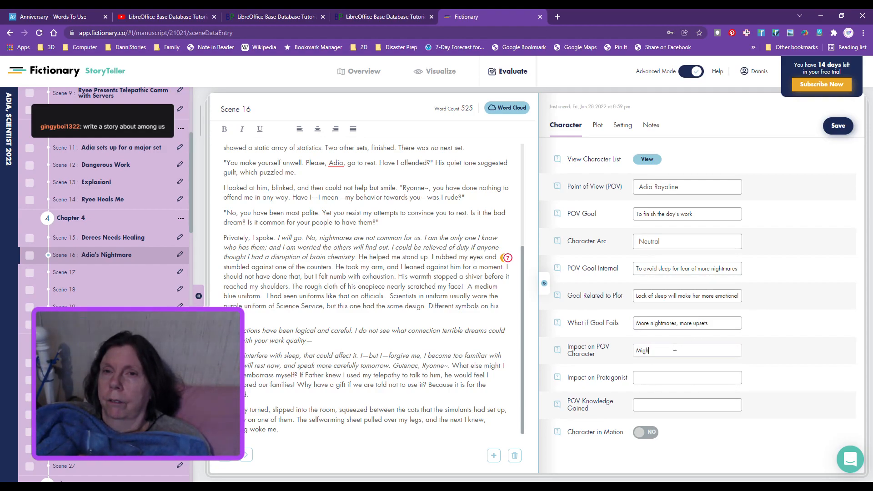
pyautogui.write('t bring ')
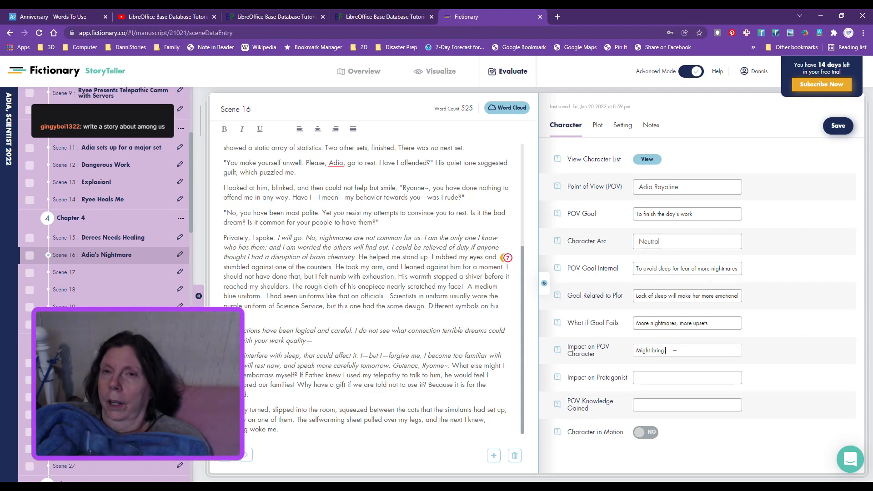
pyautogui.write('the EDs later')
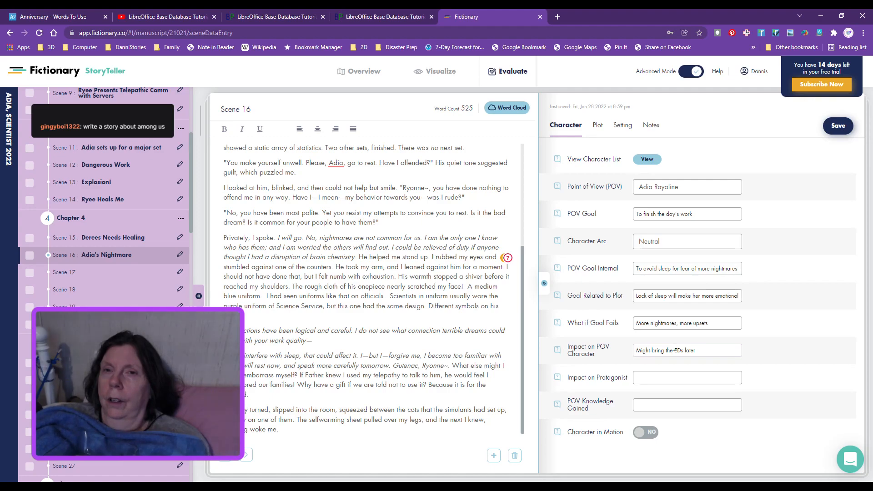
pyautogui.click(659, 376)
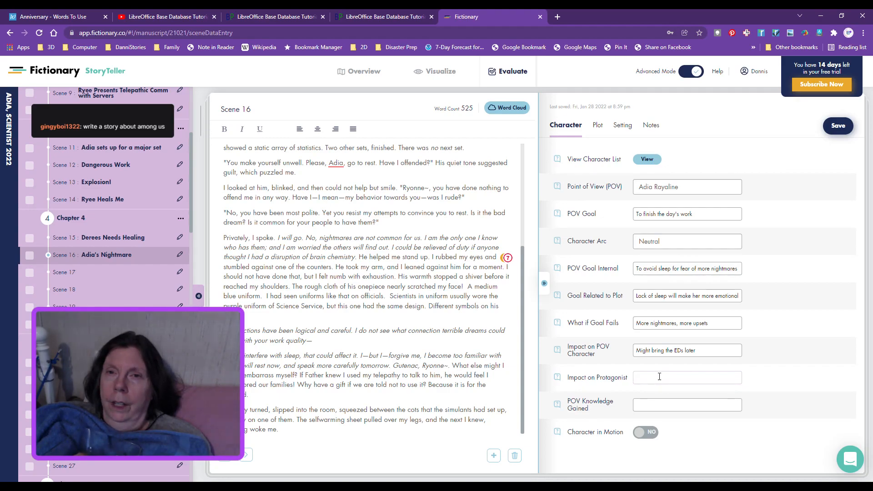
pyautogui.write('Might b')
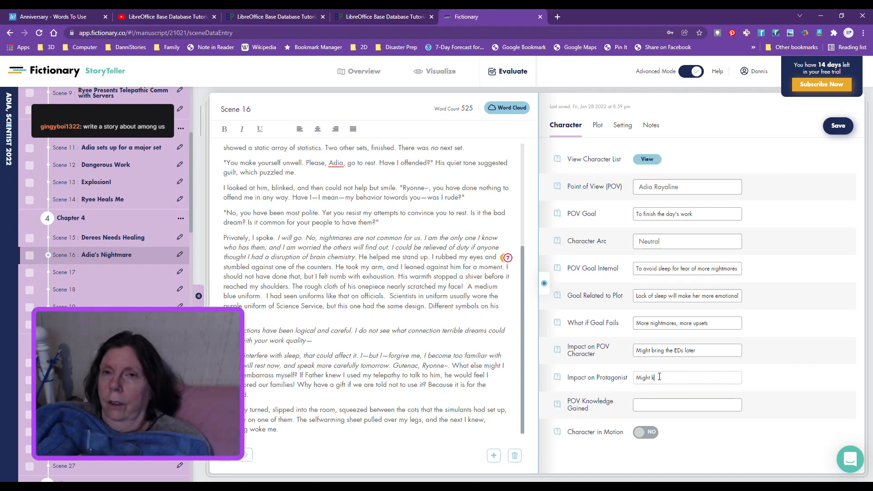
pyautogui.write('ill her')
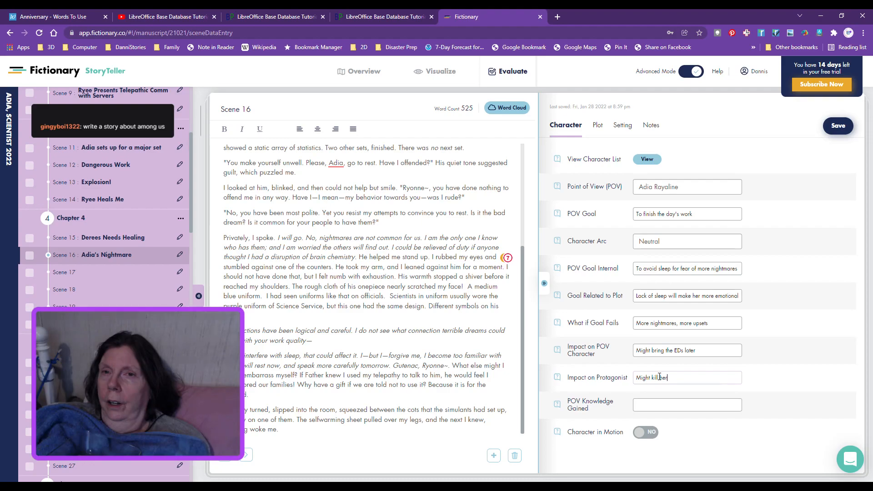
# - Enter "She is not very good at hiding her problems from Ryee" as the POV knowledge gained, and review Scene 16's plot, setting and notes
pyautogui.click(646, 405)
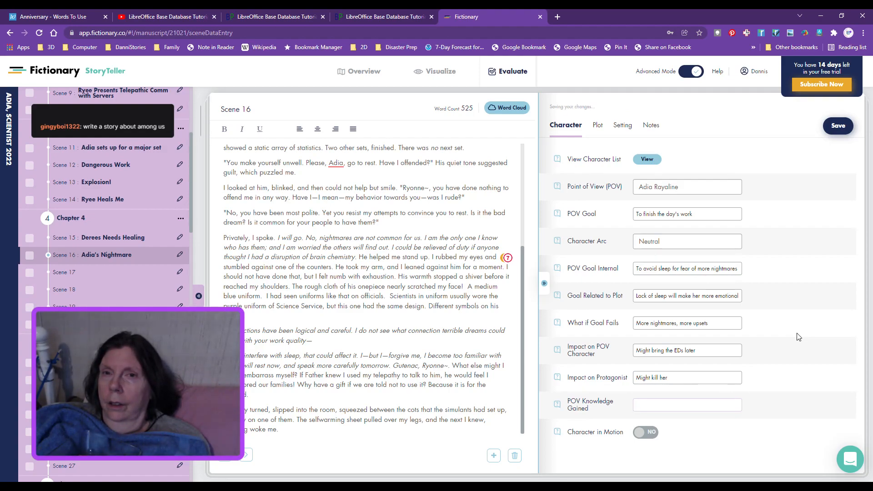
pyautogui.write('She is')
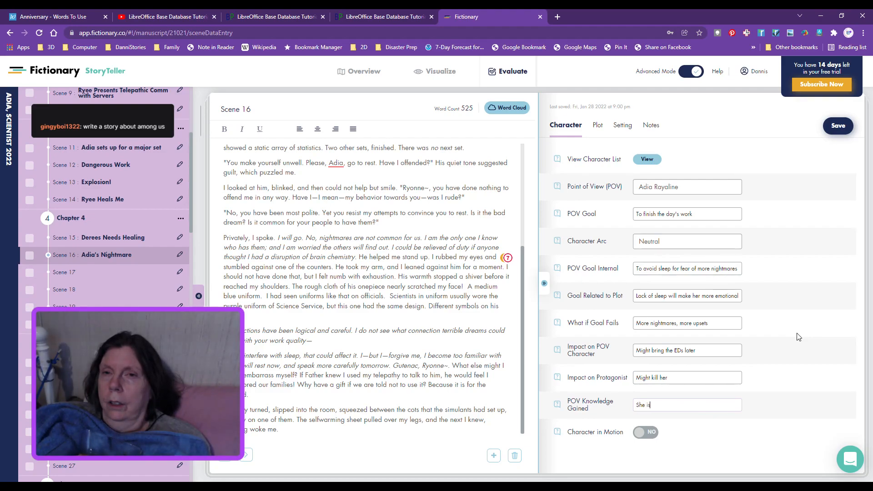
pyautogui.write(' not very g')
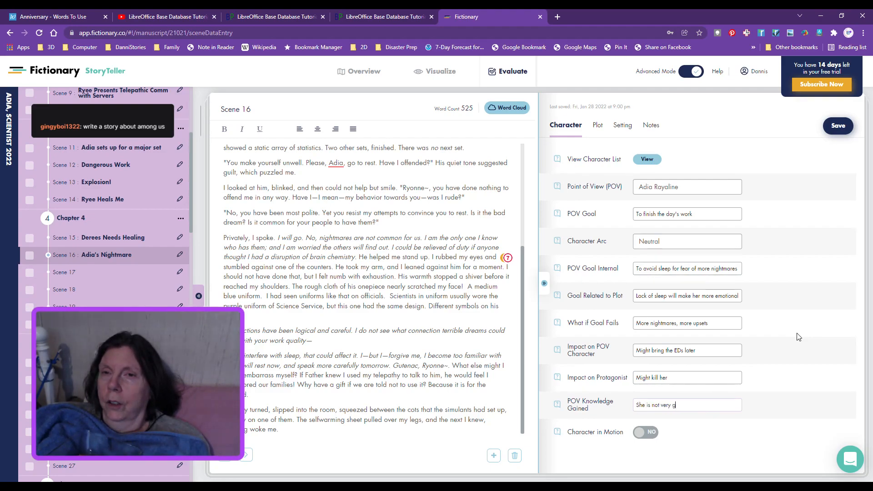
pyautogui.write('ood ot hig')
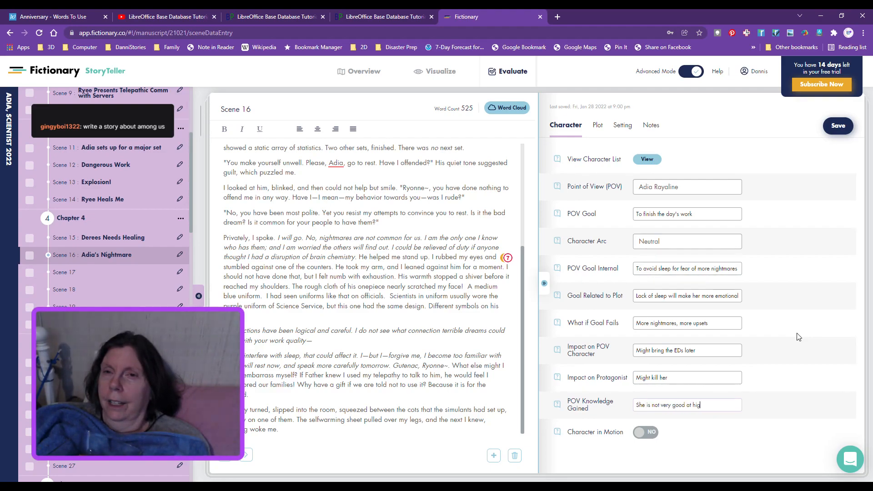
pyautogui.write('ding her')
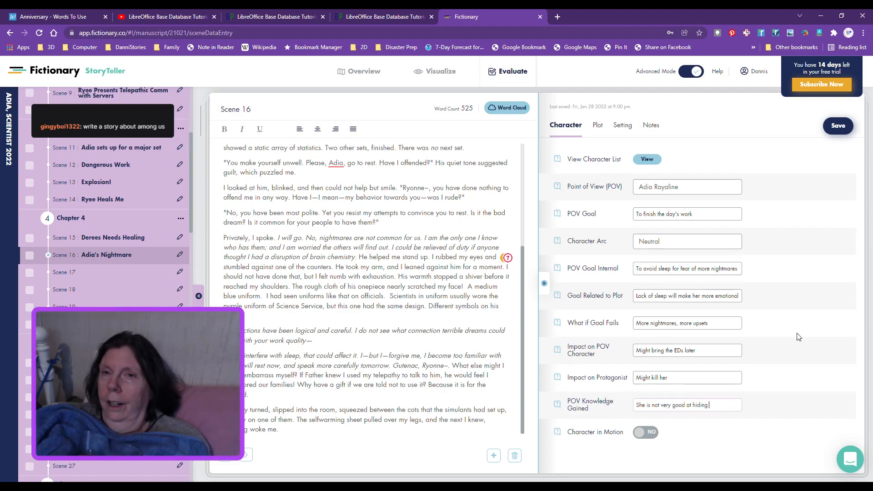
pyautogui.write(' probl')
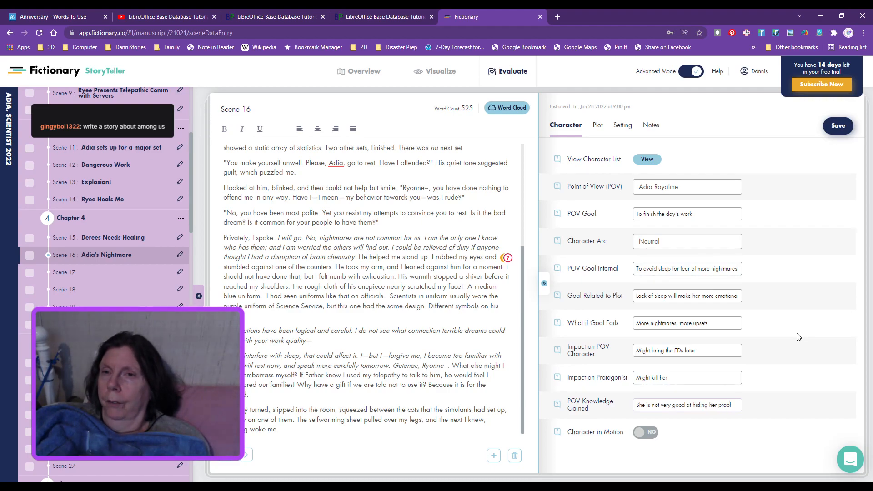
pyautogui.write('ems from Ryee')
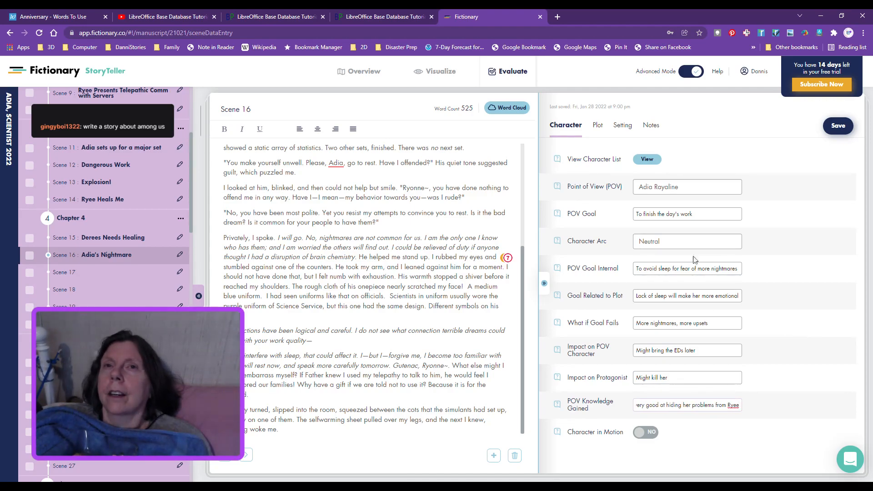
pyautogui.click(598, 126)
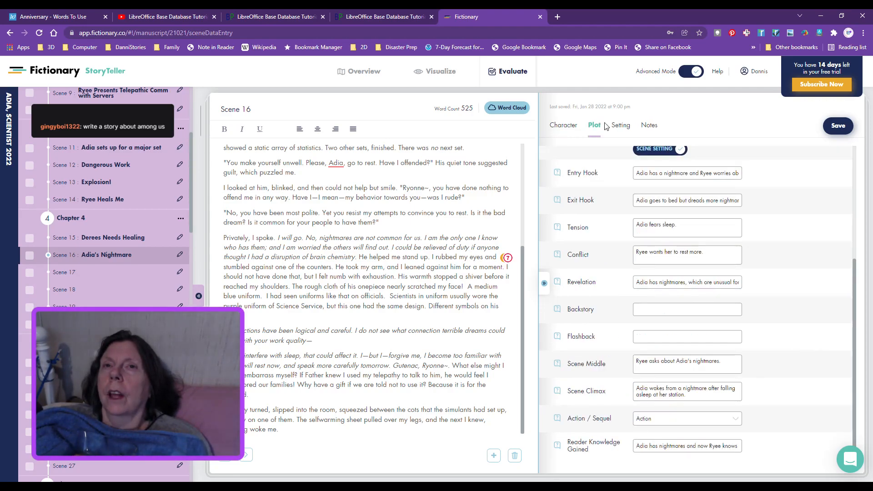
pyautogui.click(620, 125)
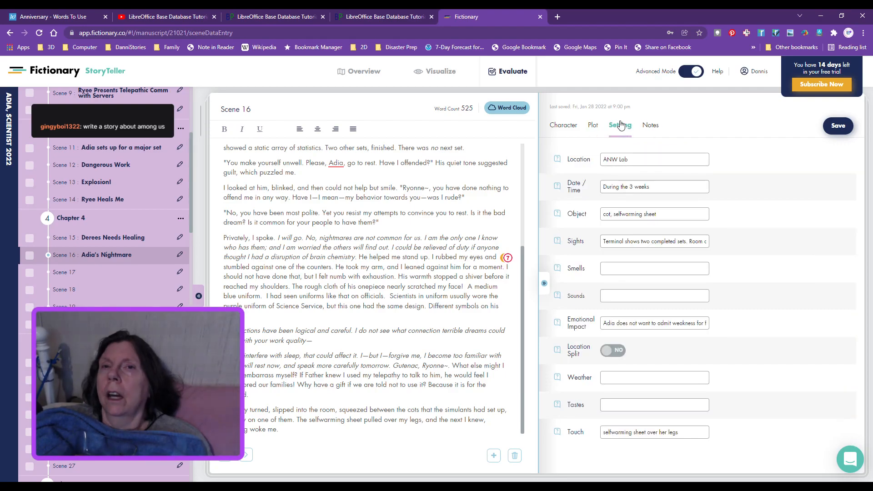
pyautogui.click(650, 129)
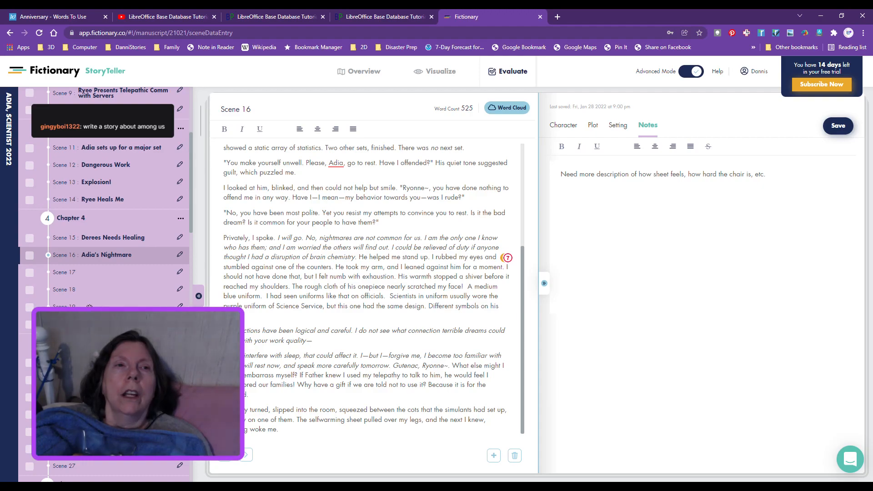
# - Open Scene 17 and insert the scene-break lines "#", "#" and "* * *" above its opening paragraph
pyautogui.click(94, 277)
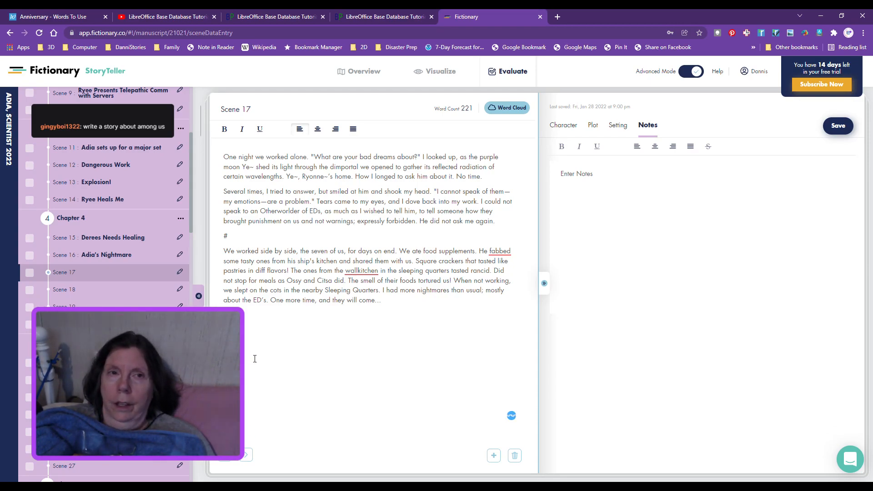
pyautogui.click(224, 158)
pyautogui.write('# #  ***')
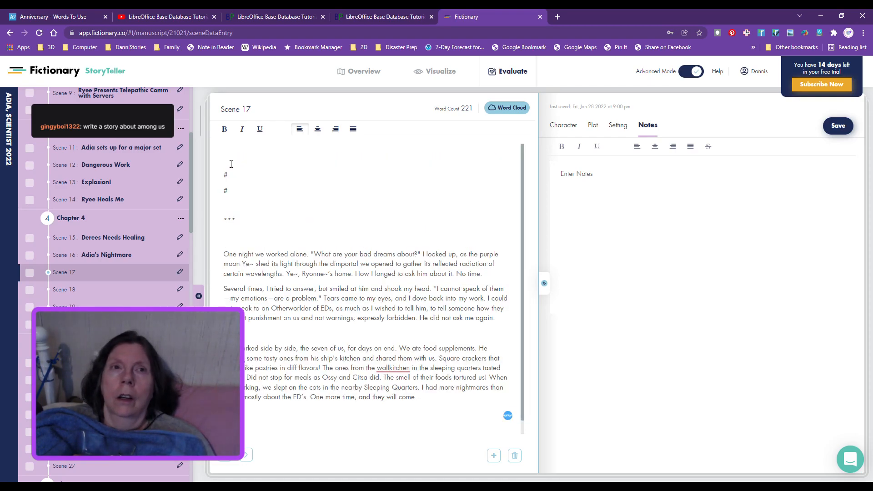
pyautogui.click(227, 220)
pyautogui.write('* *')
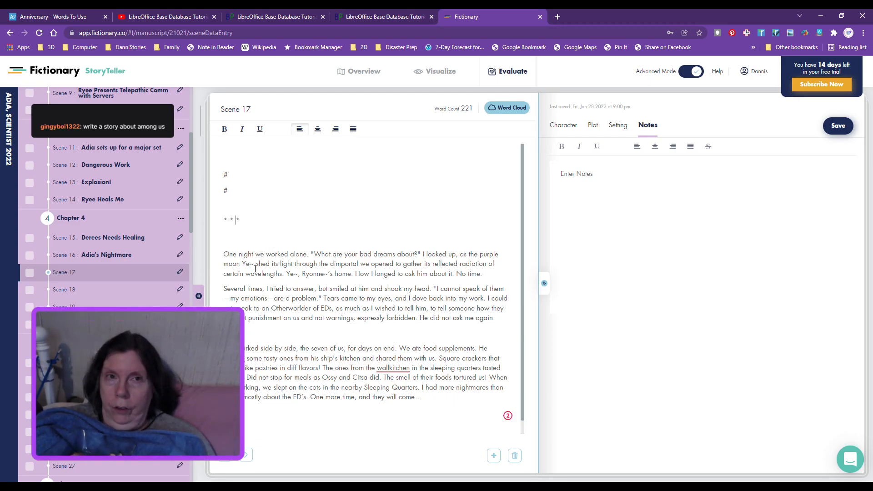
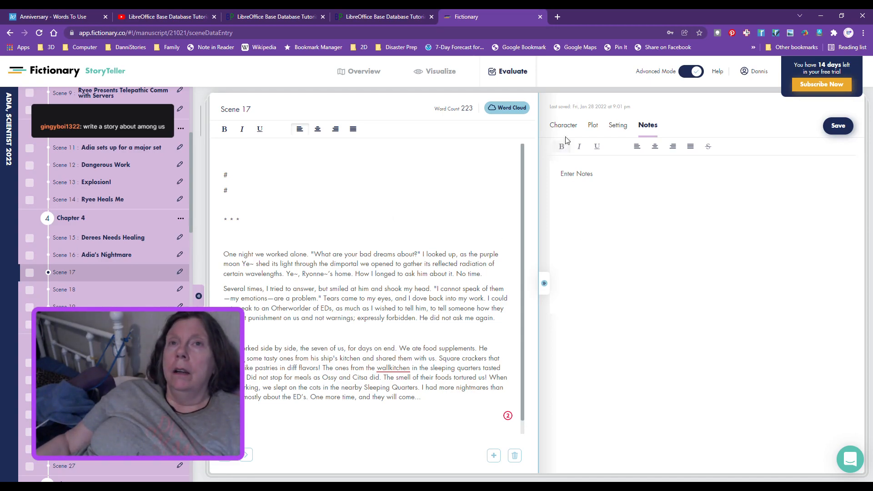
# - Name Scene 17 "Adia and Ryee work together" in its plot elements
pyautogui.click(594, 127)
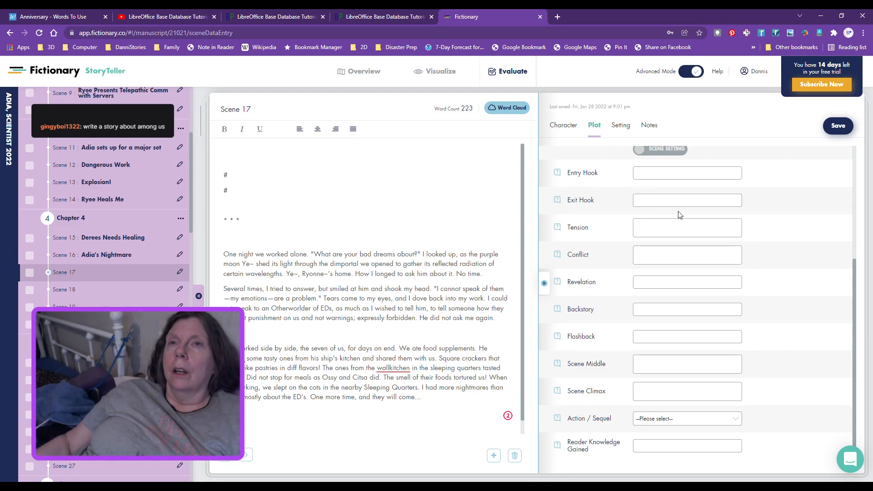
pyautogui.scroll(4, 677, 211)
pyautogui.click(656, 163)
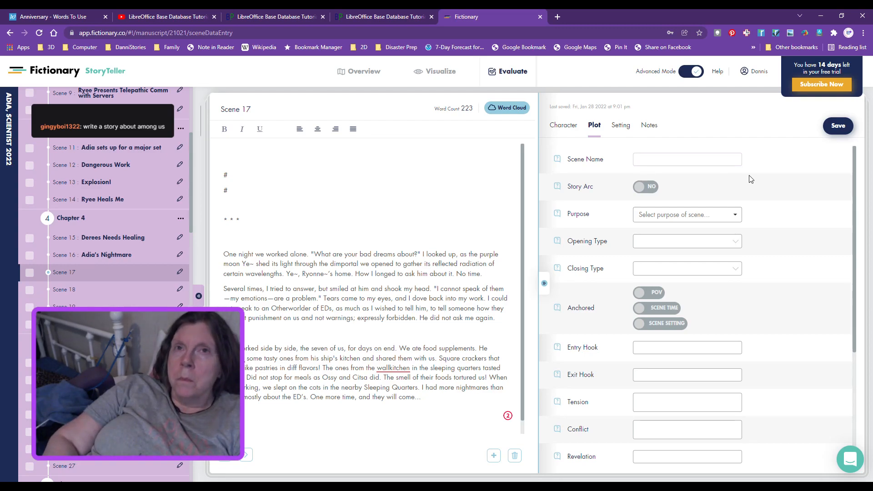
pyautogui.write('Adia ')
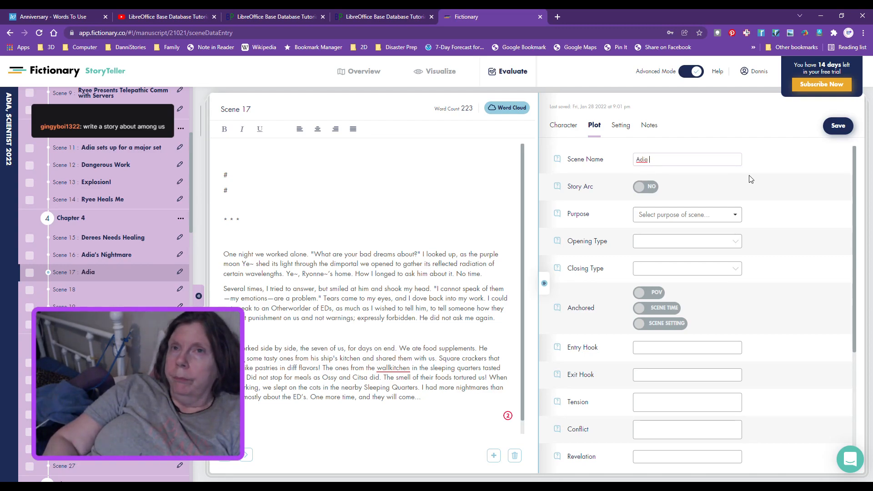
pyautogui.write('and Ryee')
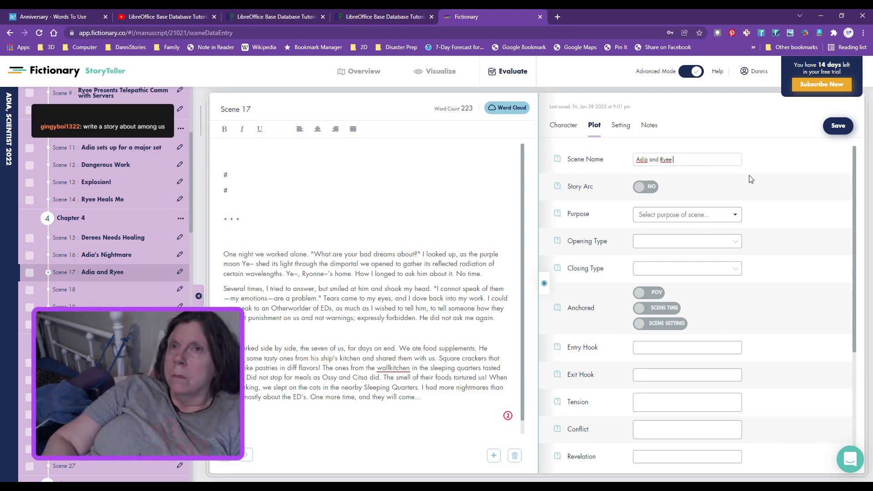
pyautogui.write('wor')
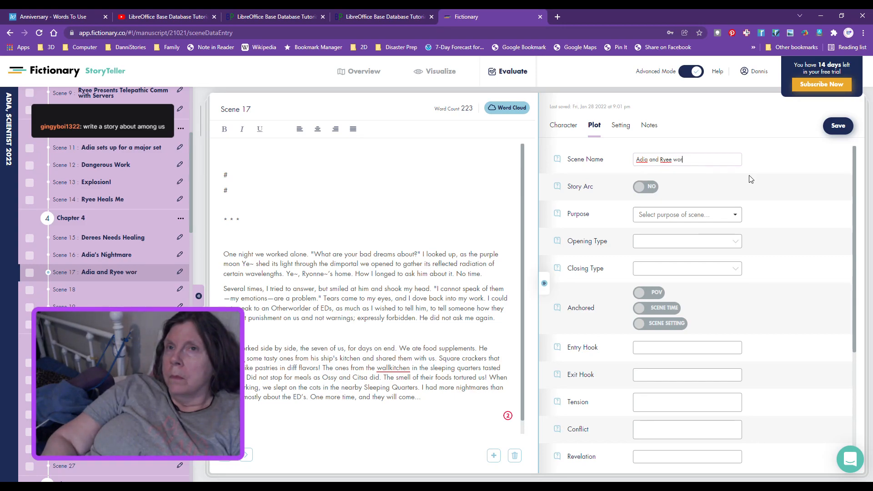
pyautogui.write('k together')
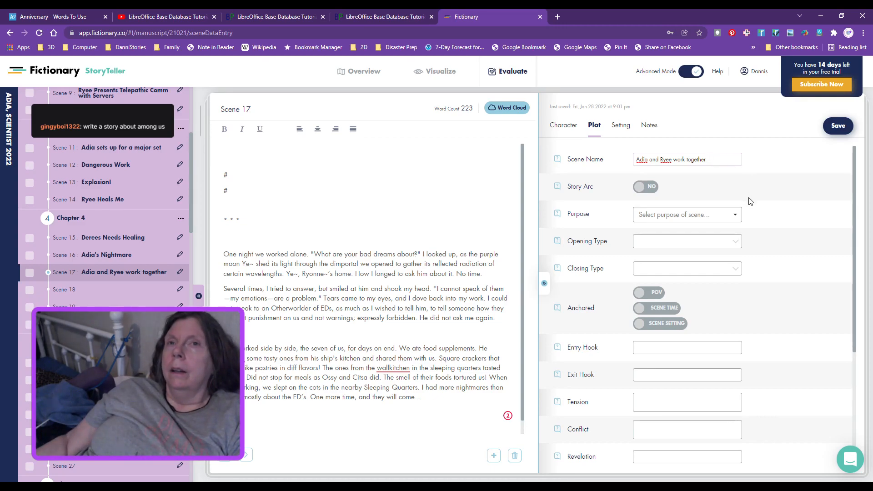
# - Set the scene's purpose to Move Story Forward, its opening type to Dialogue and its closing type to Description
pyautogui.click(737, 214)
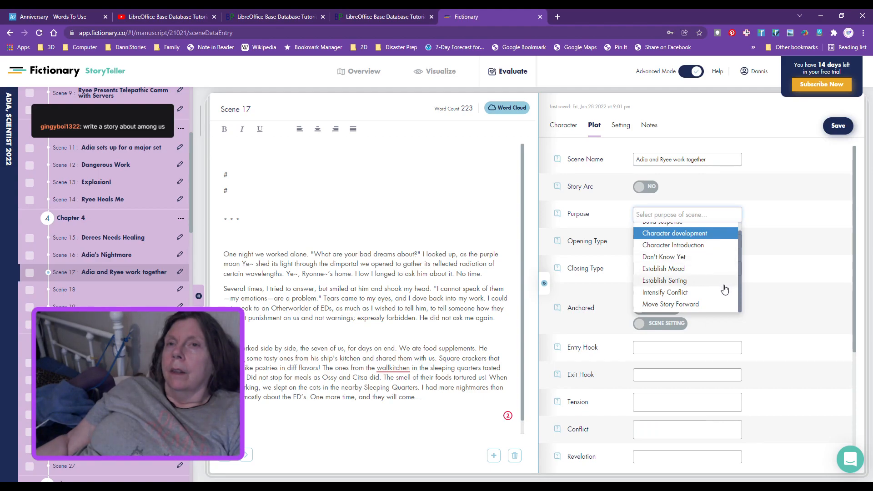
pyautogui.click(719, 304)
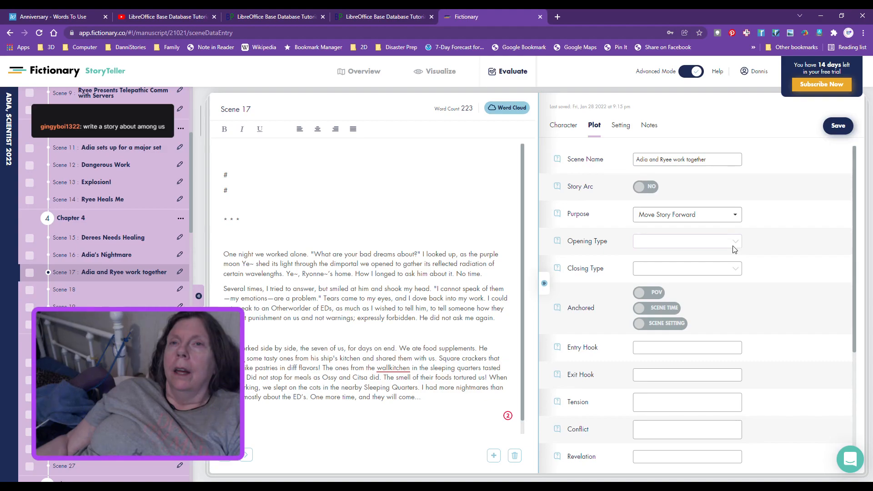
pyautogui.click(733, 258)
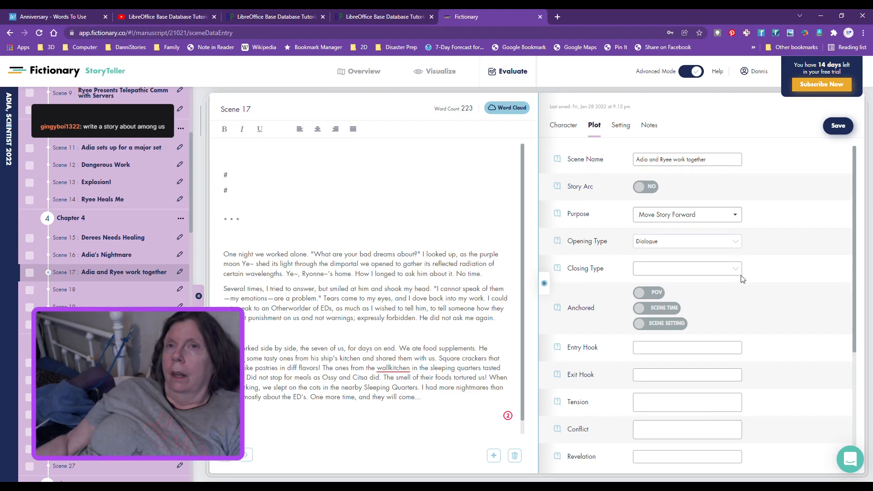
pyautogui.click(736, 268)
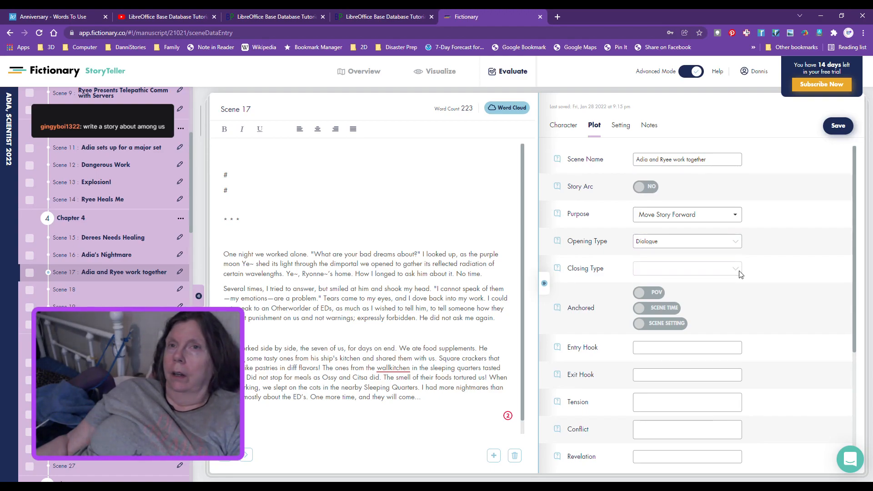
pyautogui.click(732, 305)
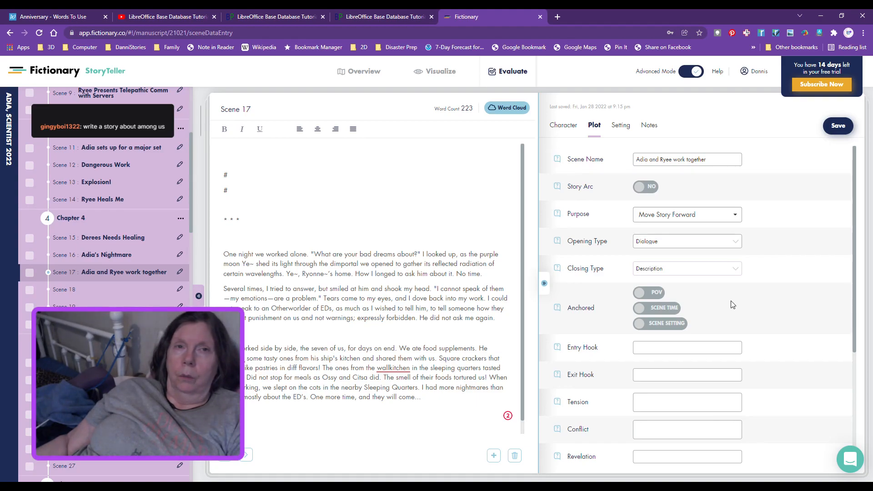
# - Mark Scene 17 as anchored for POV, scene time and scene setting
pyautogui.click(658, 295)
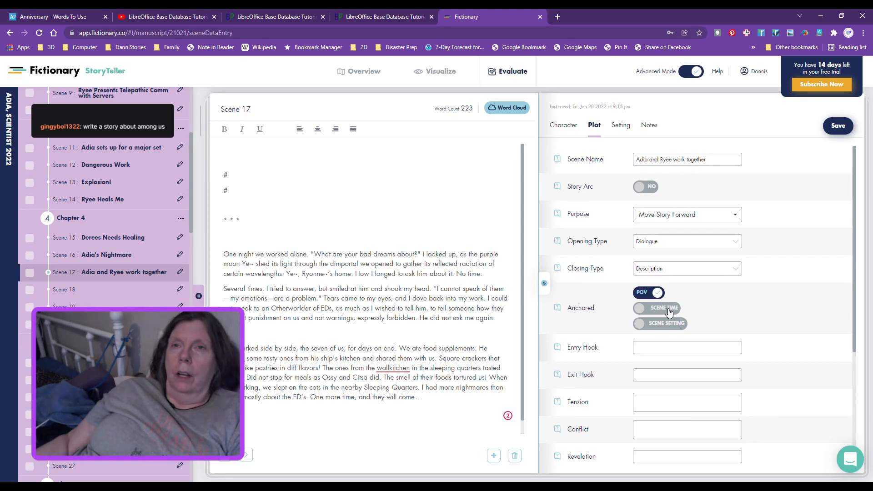
pyautogui.click(672, 311)
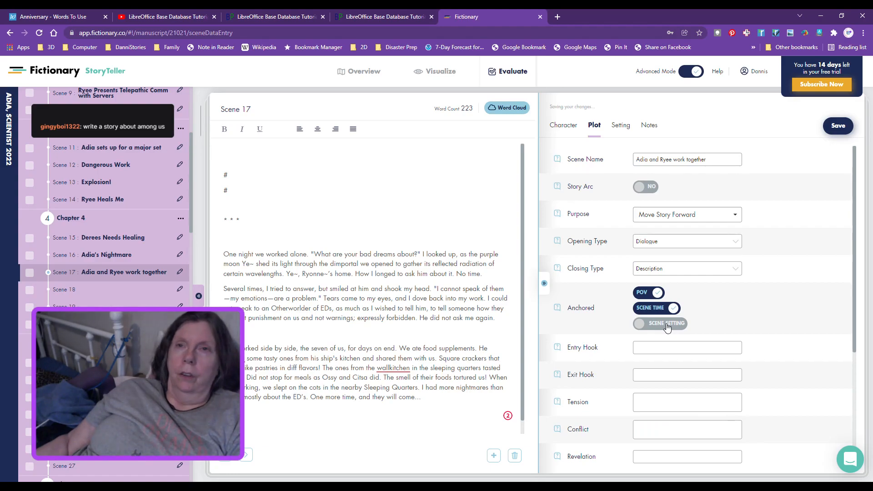
pyautogui.click(668, 328)
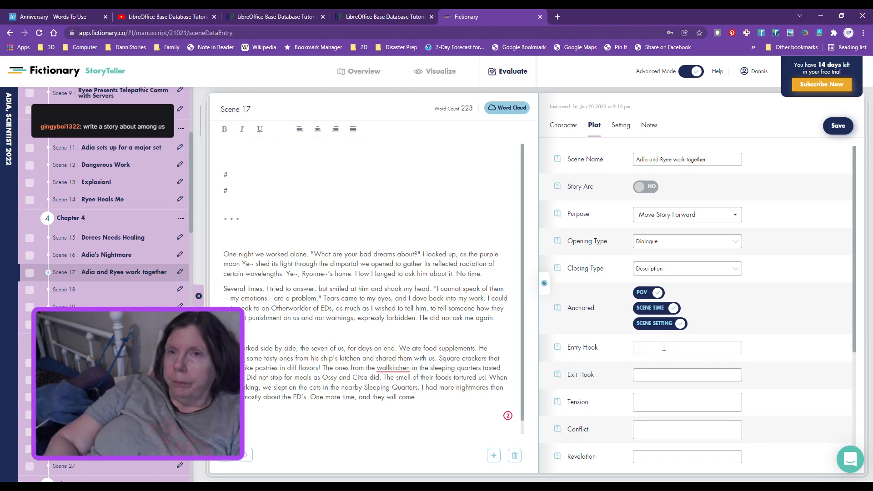
# - Enter "Ryee asks what Adia's nightmares are about. She cannot tell him." as the entry hook
pyautogui.click(664, 347)
pyautogui.write('Rye')
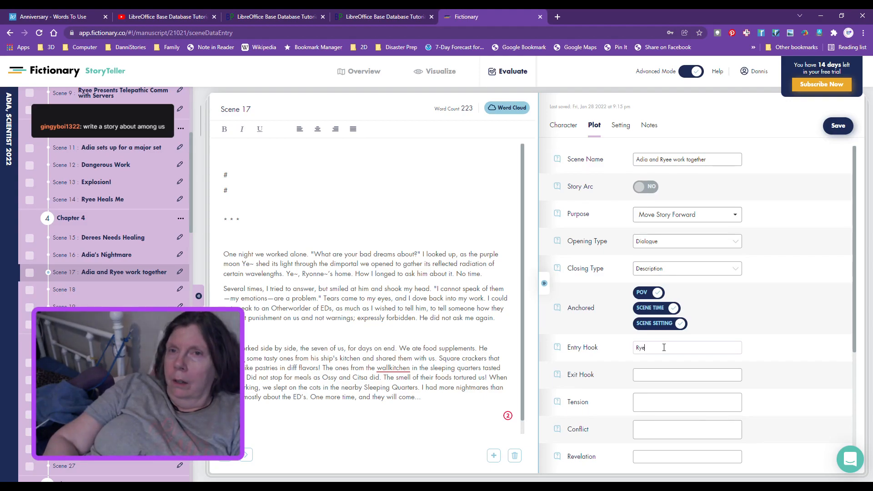
pyautogui.write('e asks')
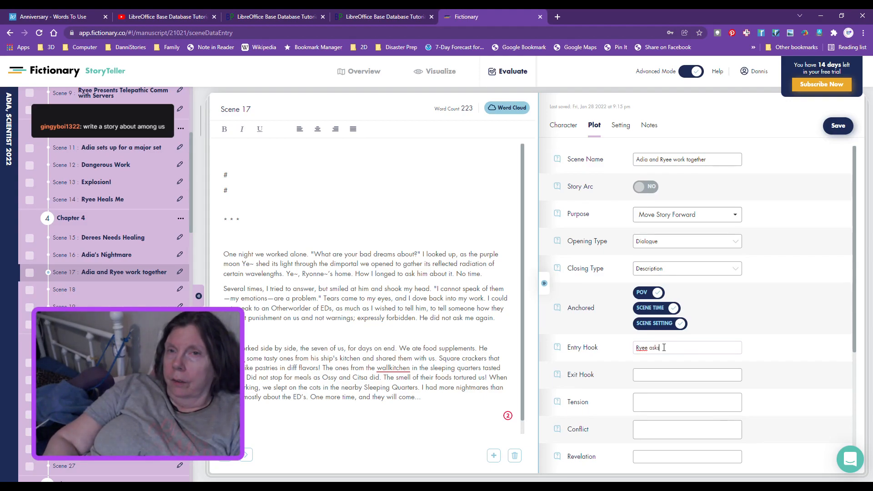
pyautogui.write(" what Adia's ")
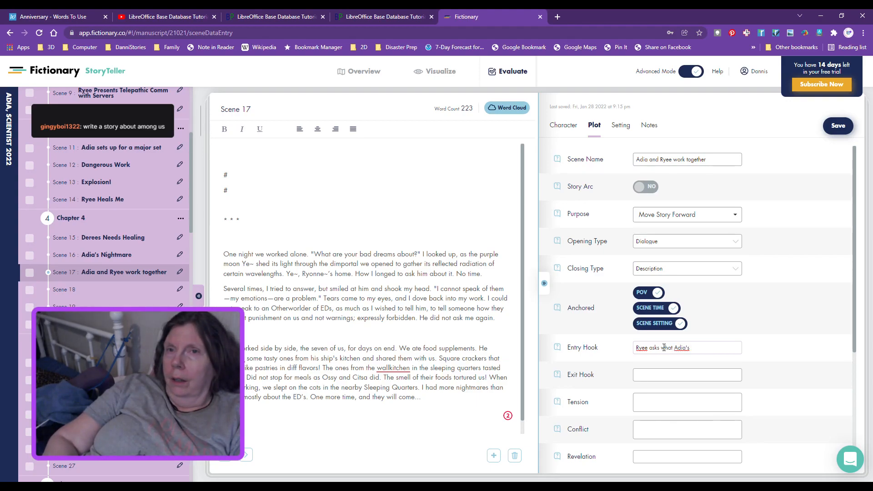
pyautogui.write('nightmares are about. She cannot tell him.')
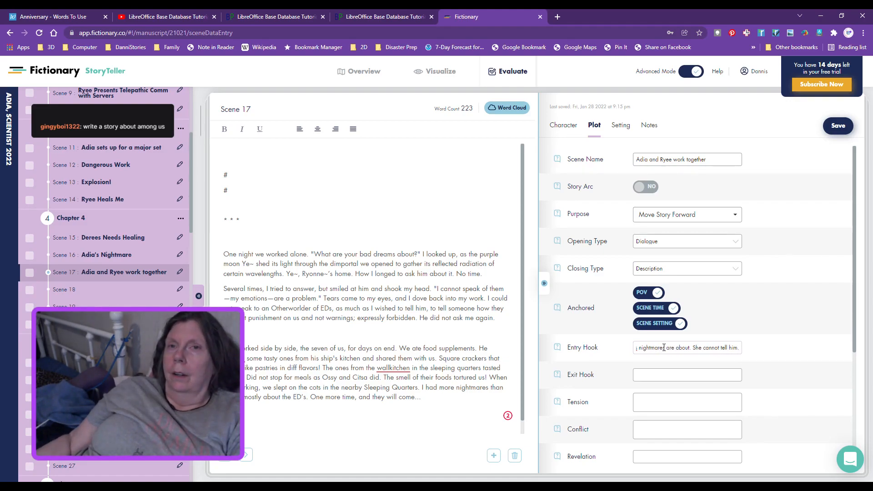
# - Enter "She's having nightmares about EDs." as the exit hook
pyautogui.click(651, 375)
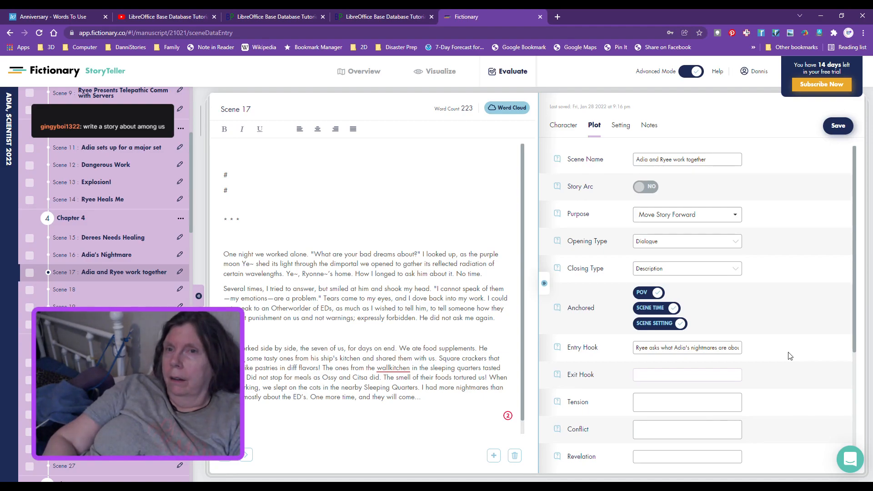
pyautogui.write('S')
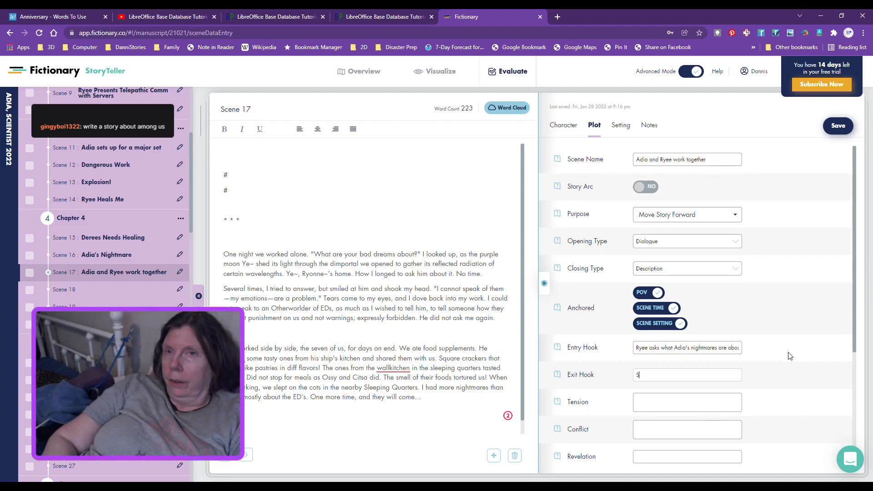
pyautogui.write("he's ho")
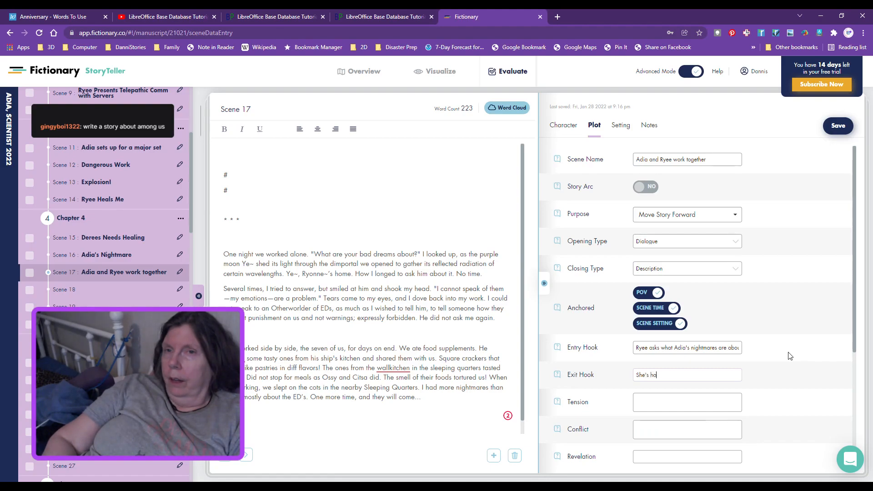
pyautogui.press('BackSpace')
pyautogui.write('aving nigh')
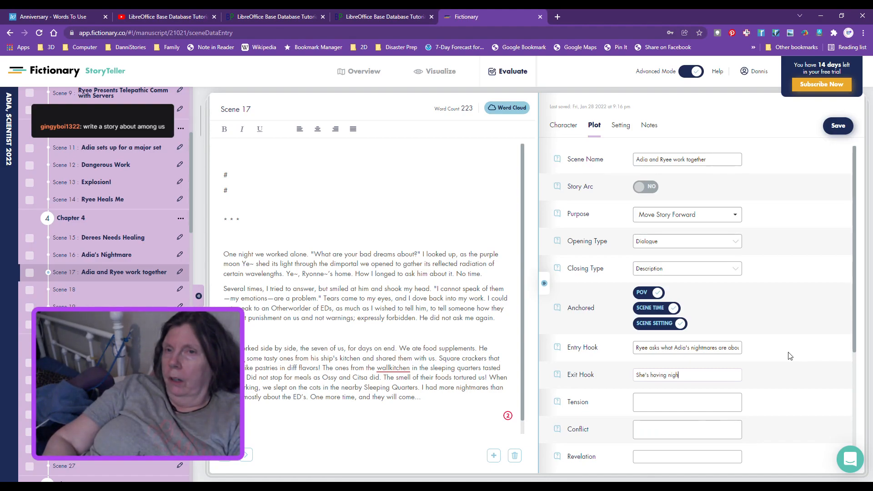
pyautogui.write('tmares a')
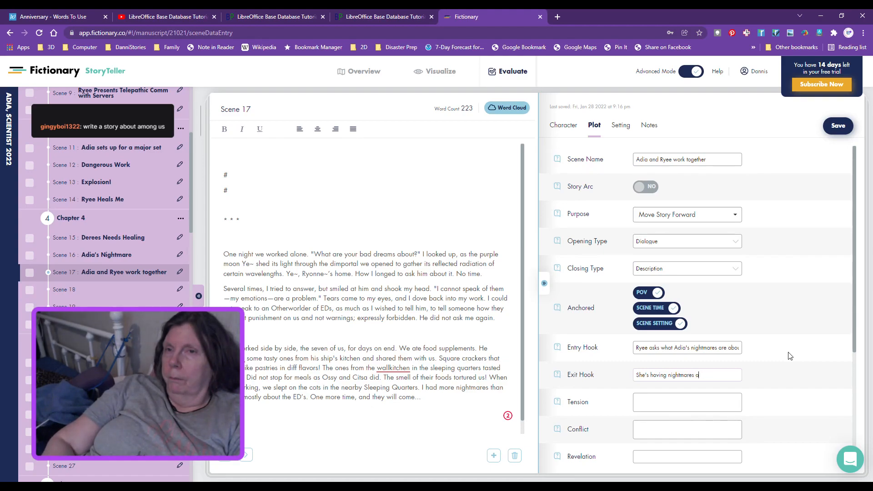
pyautogui.write('rbout EDs')
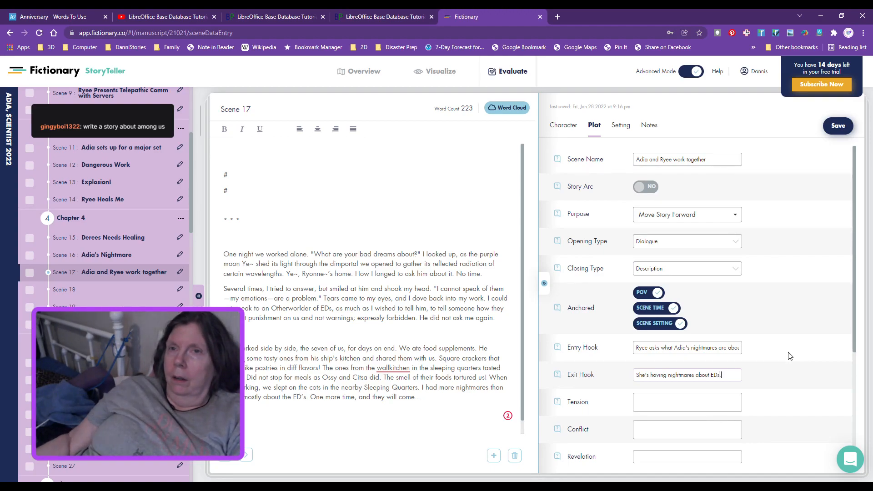
# - Enter "Adia's fear of EDs." as the tension and "She wants to tell him but it's forbidden." as the conflict
pyautogui.click(678, 397)
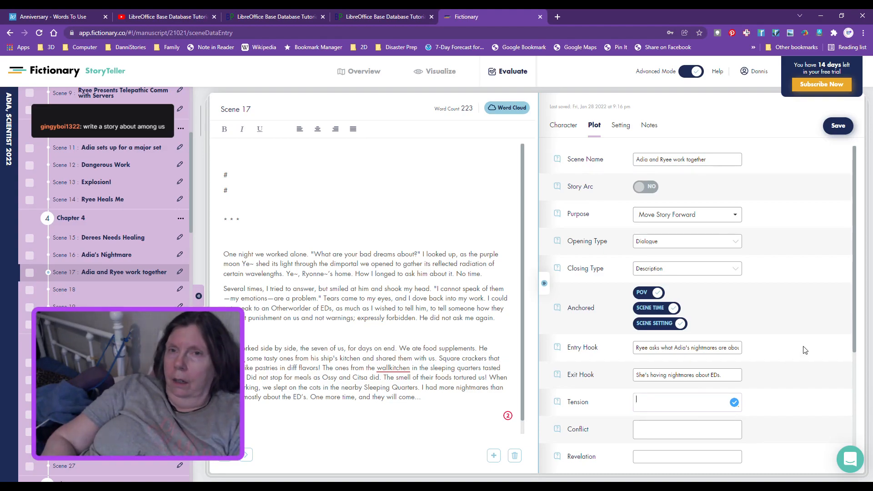
pyautogui.write('Adia')
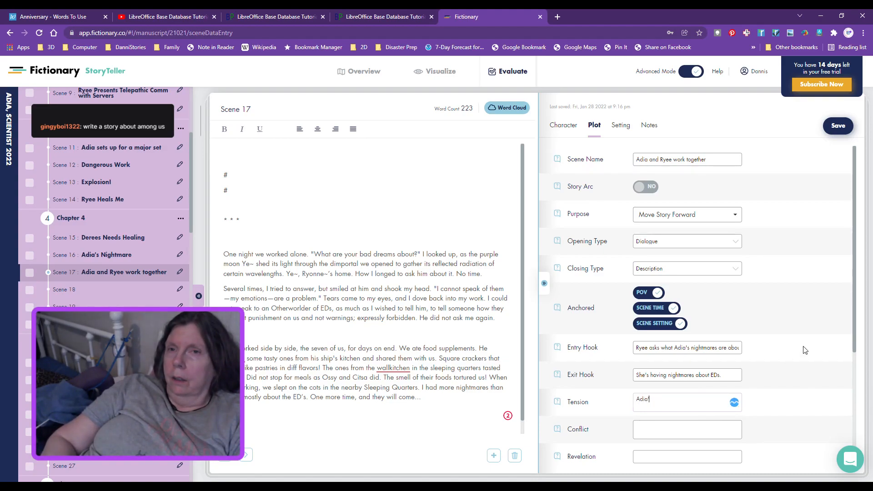
pyautogui.write("'s fear of")
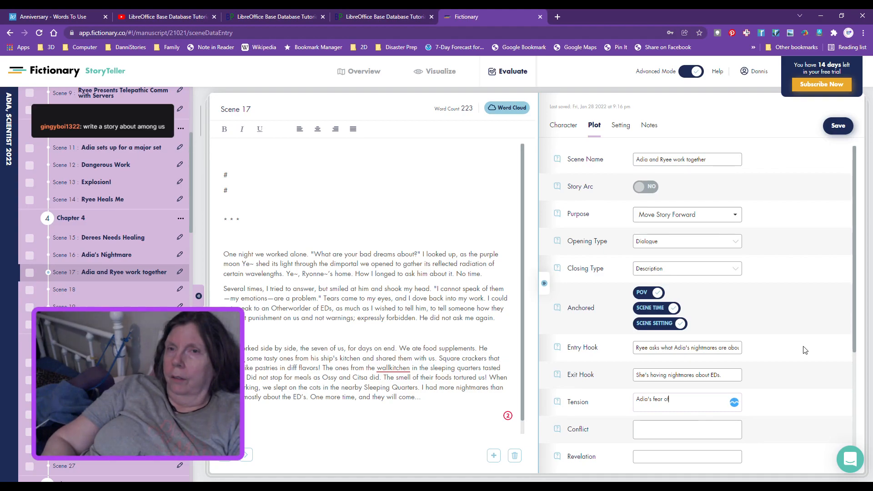
pyautogui.write(' EDs.')
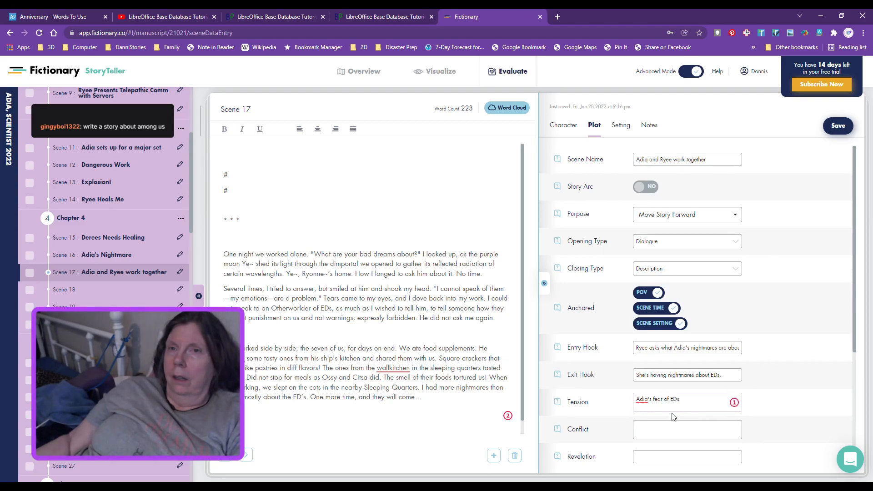
pyautogui.click(650, 424)
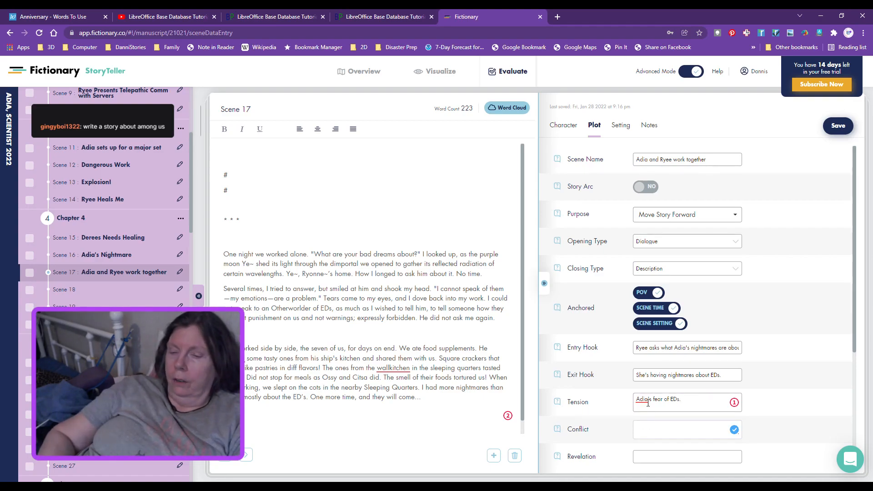
pyautogui.write('She want')
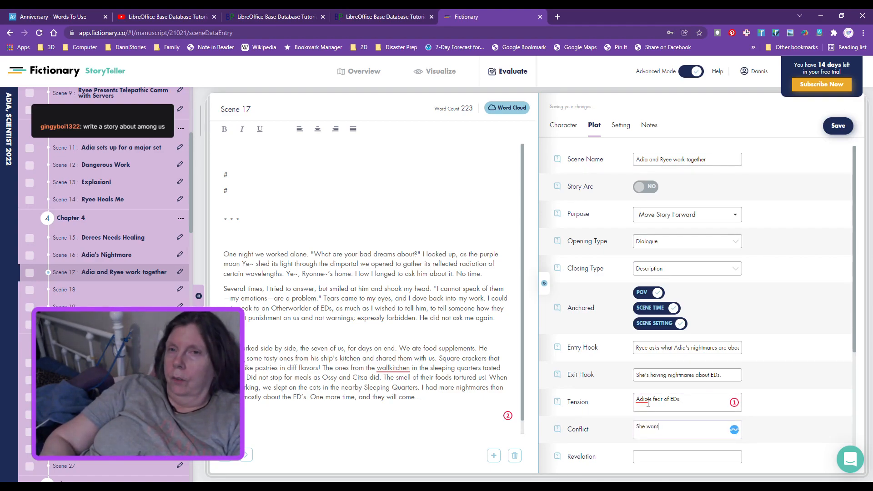
pyautogui.write('s to tell hi')
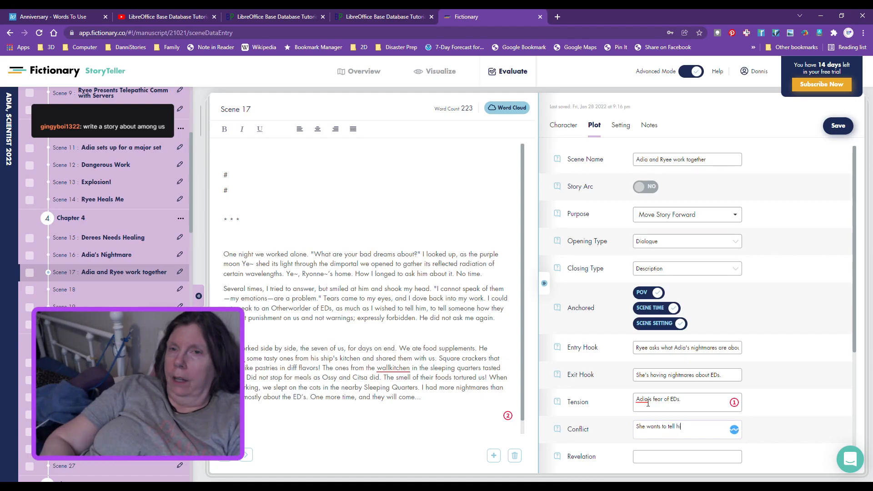
pyautogui.write("m but it's ")
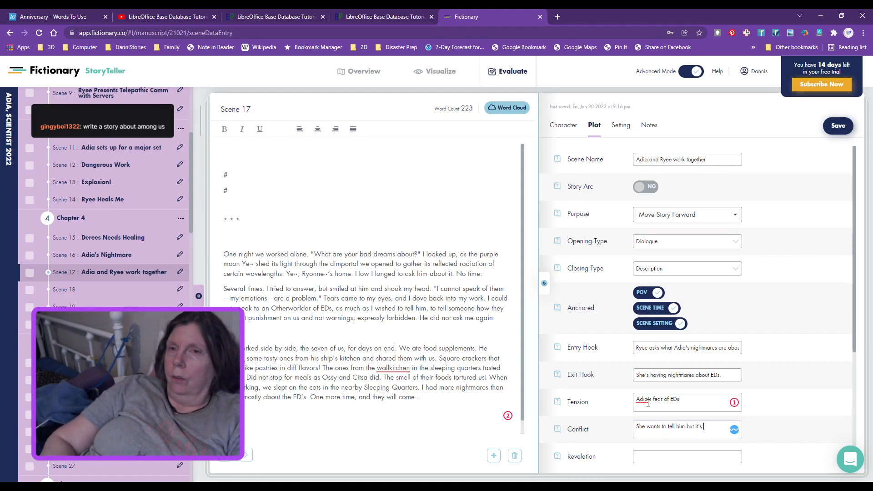
pyautogui.write('forbidden.')
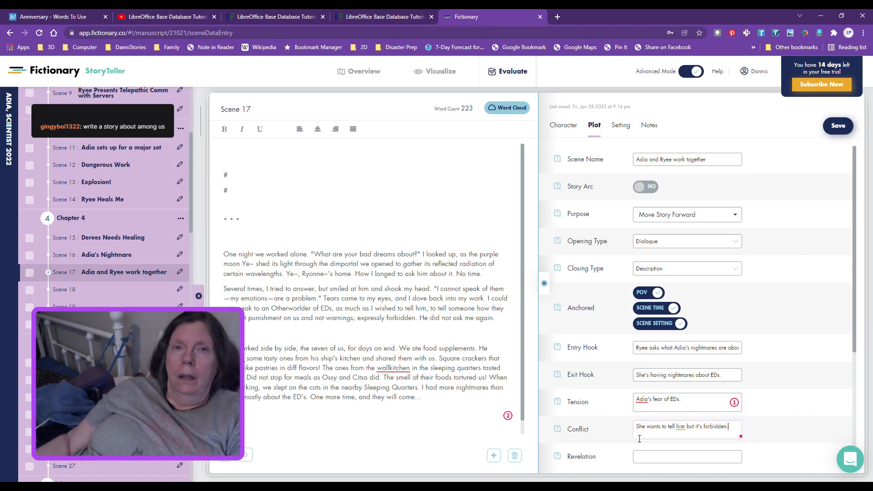
# - Copy the scene's closing sentence "One more time, and they will come..." into Scene 17's revelation
pyautogui.click(654, 457)
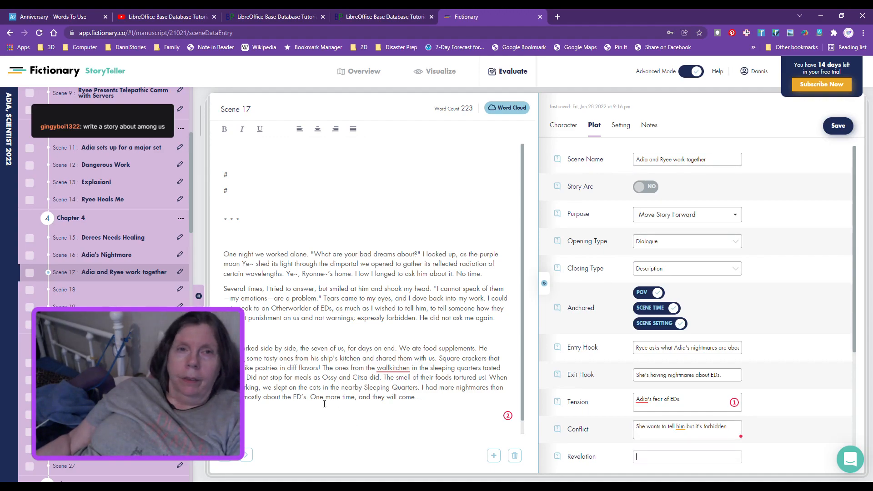
pyautogui.moveTo(312, 397); pyautogui.dragTo(383, 408)
pyautogui.hotkey('ctrl', 'c')
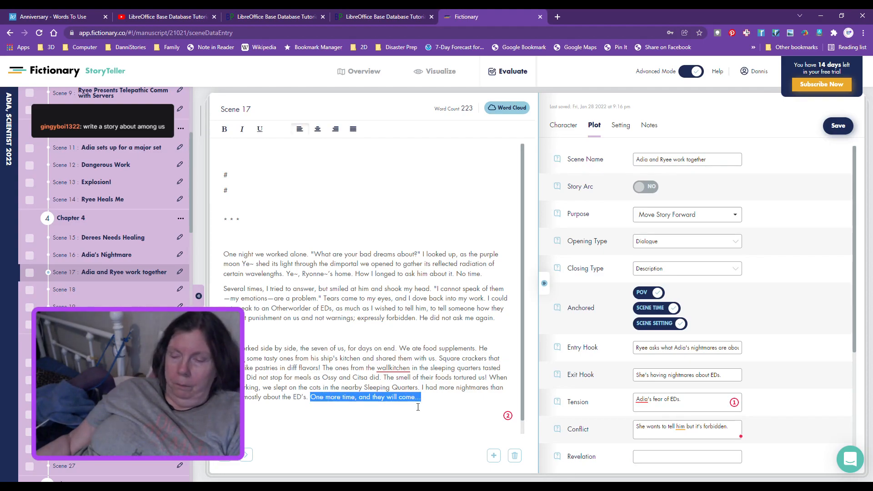
pyautogui.click(641, 459)
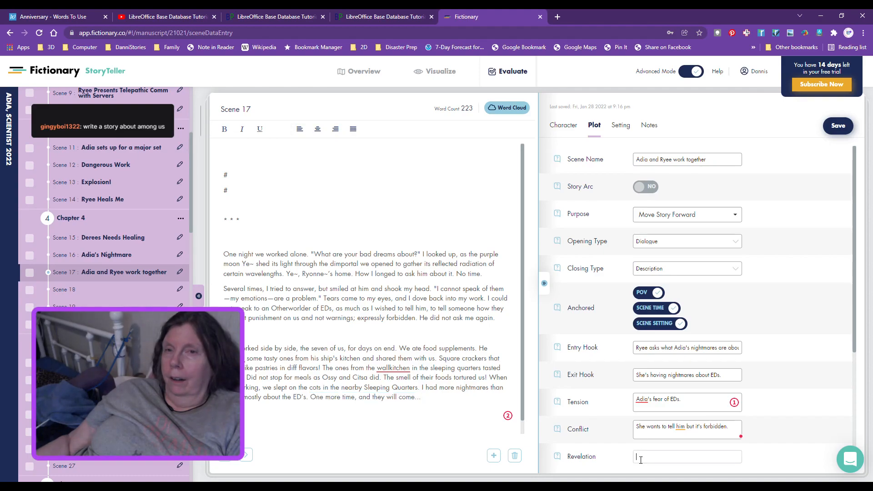
pyautogui.hotkey('ctrl', 'v')
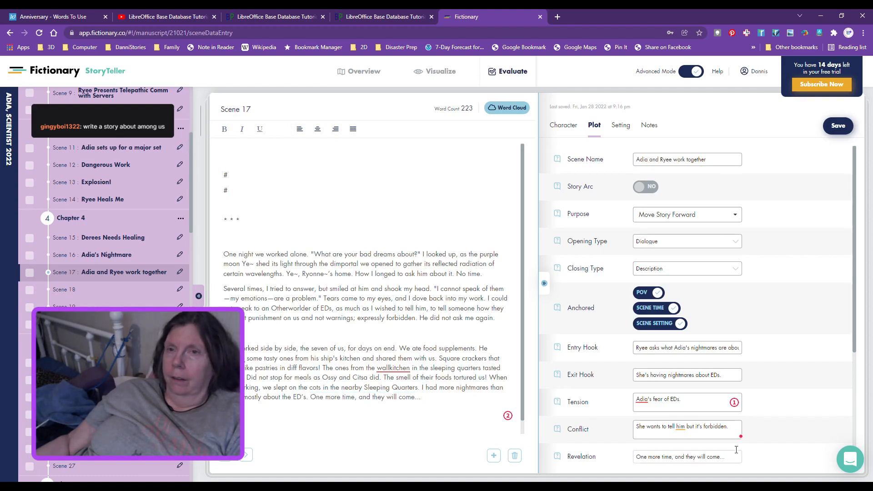
# - Enter "She tries to answer but cannot find a way to do it." as the scene middle
pyautogui.scroll(-4, 782, 425)
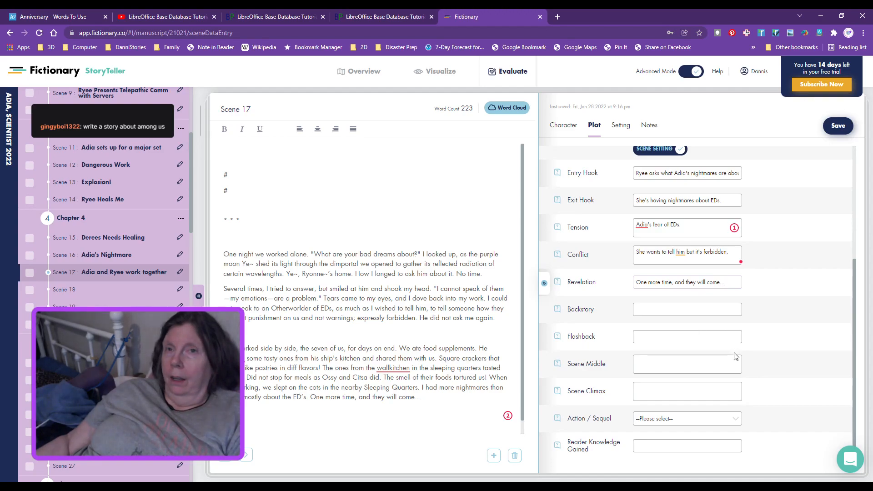
pyautogui.click(668, 370)
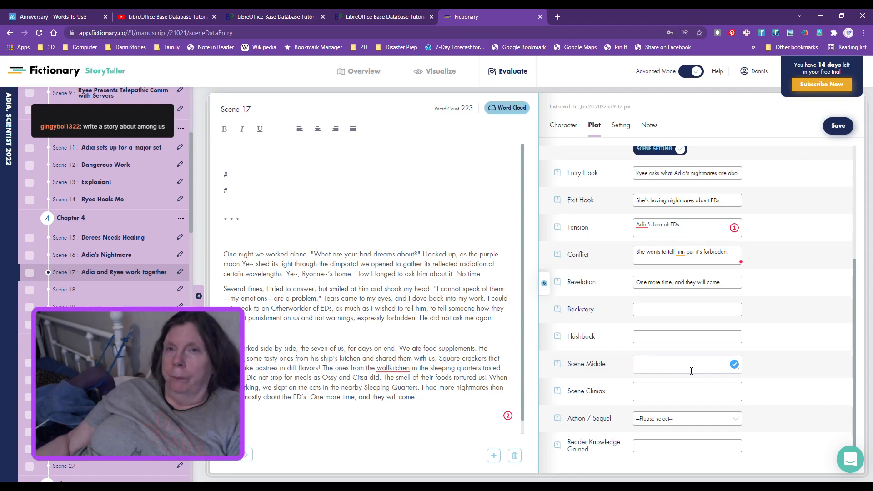
pyautogui.write('S')
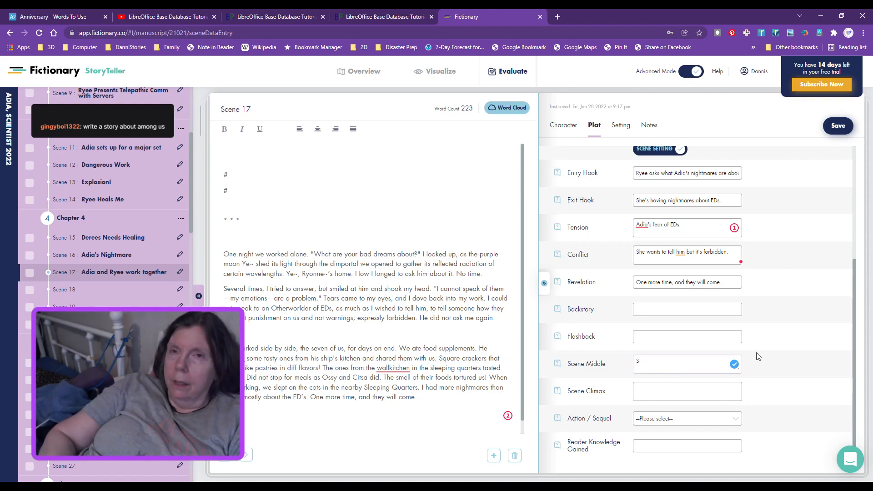
pyautogui.write('he tries ')
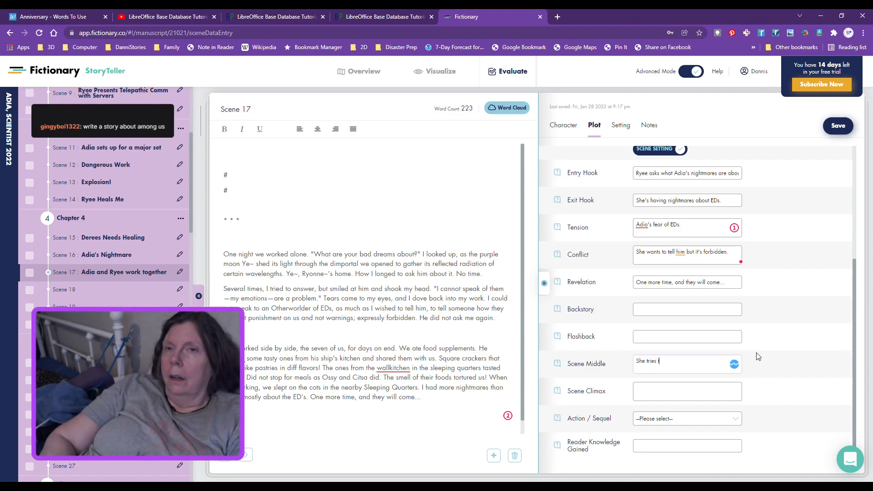
pyautogui.write('to answer but cannot')
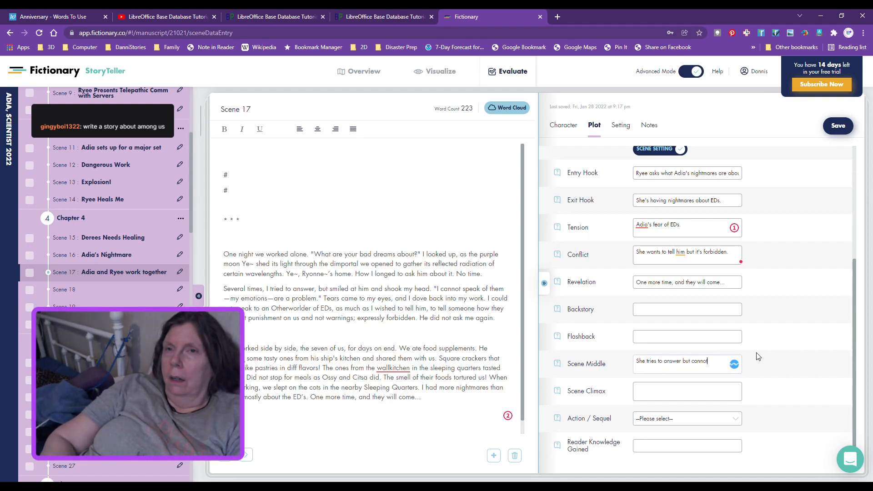
pyautogui.write(' find a way to do it.')
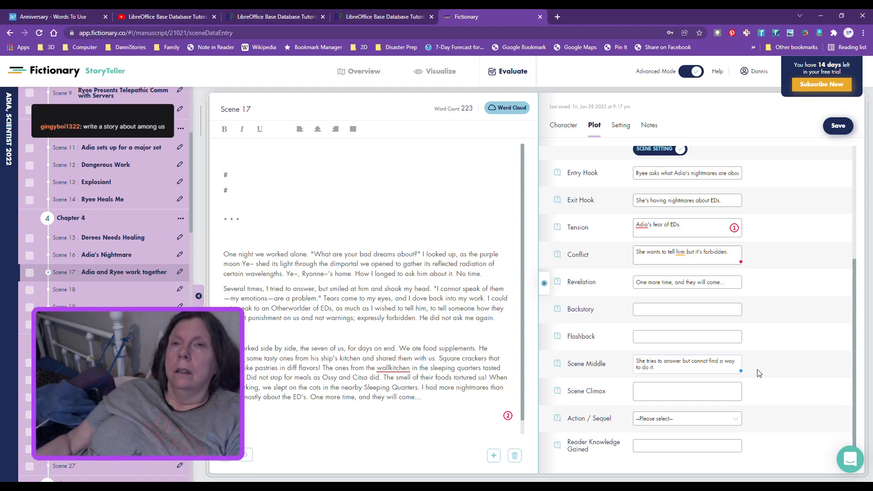
# - Enter "She is forbidden to speak about EDs. She has more nightmares than usual about them." as the scene climax
pyautogui.click(669, 394)
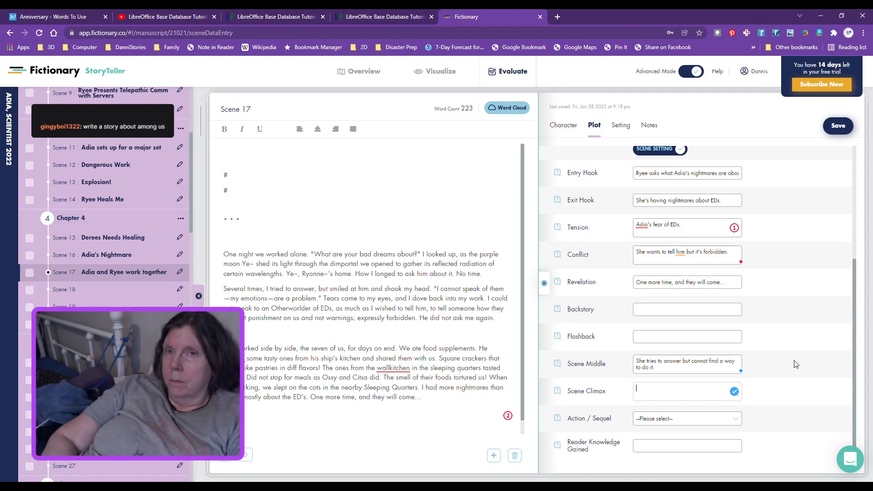
pyautogui.write('She is forbidden to speak about EDs')
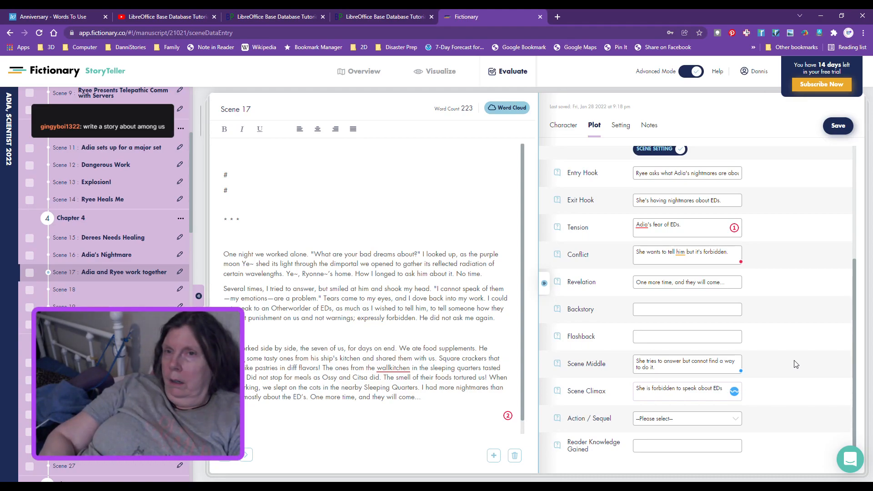
pyautogui.write('. She has more nightmares than')
pyautogui.write('usu')
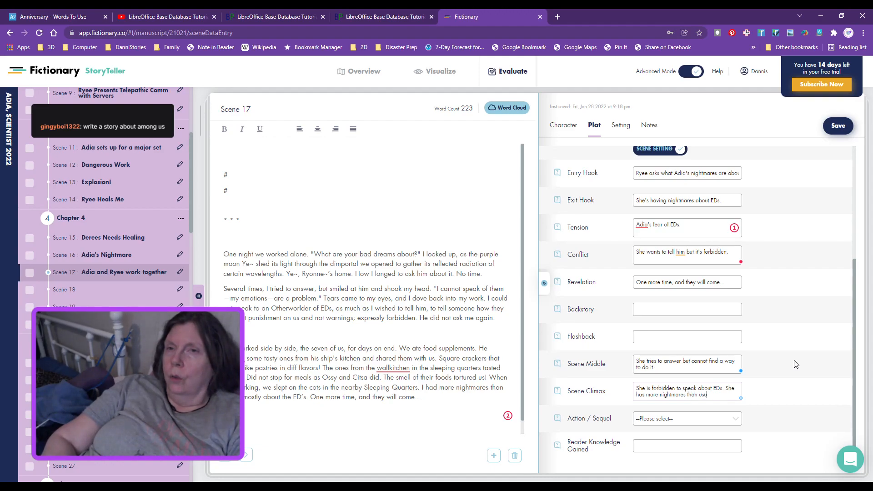
pyautogui.write('al about them.')
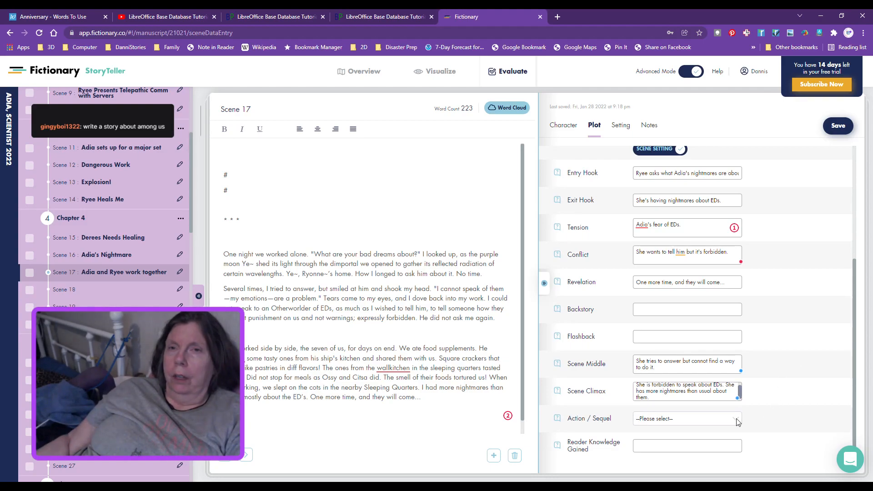
# - Classify the scene as Sequel and enter "Forbidden to speak about EDs." as the reader knowledge gained
pyautogui.click(718, 445)
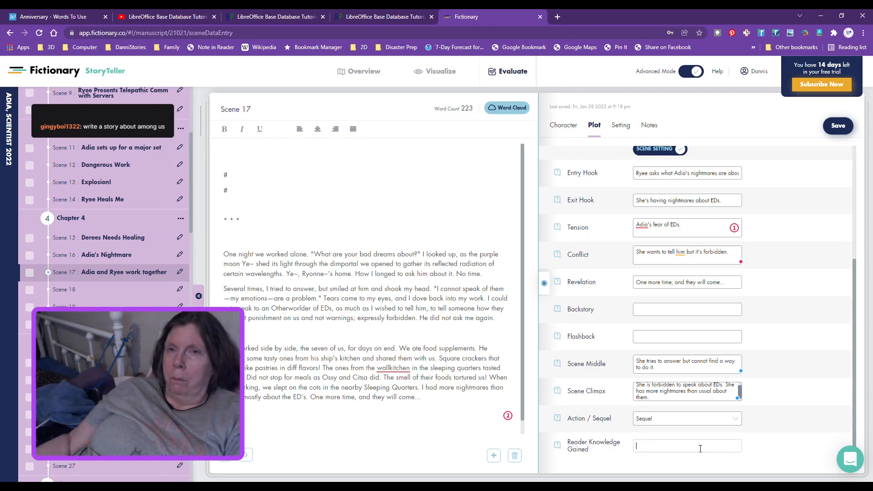
pyautogui.click(701, 448)
pyautogui.write('Forbidden to speak o')
pyautogui.write('bout EDs.')
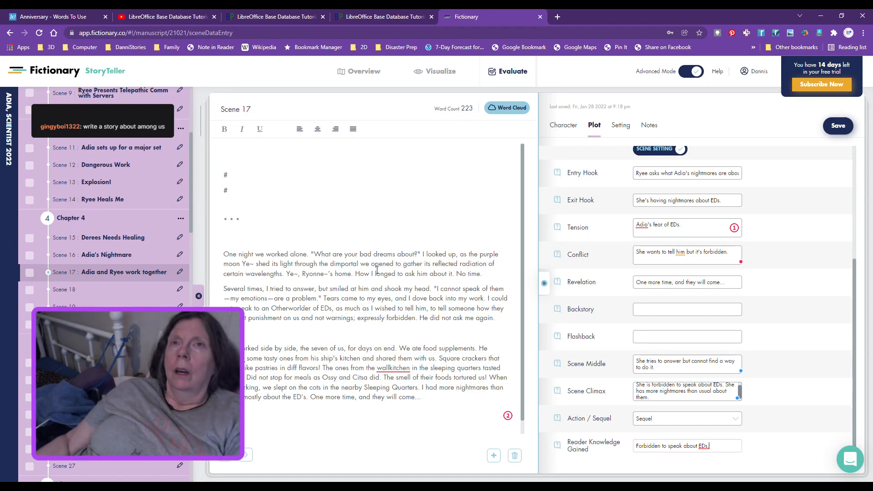
# - In Scene 17's setting elements, enter "ANW Lab" as the location and "Days have passed." as the date/time
pyautogui.click(626, 129)
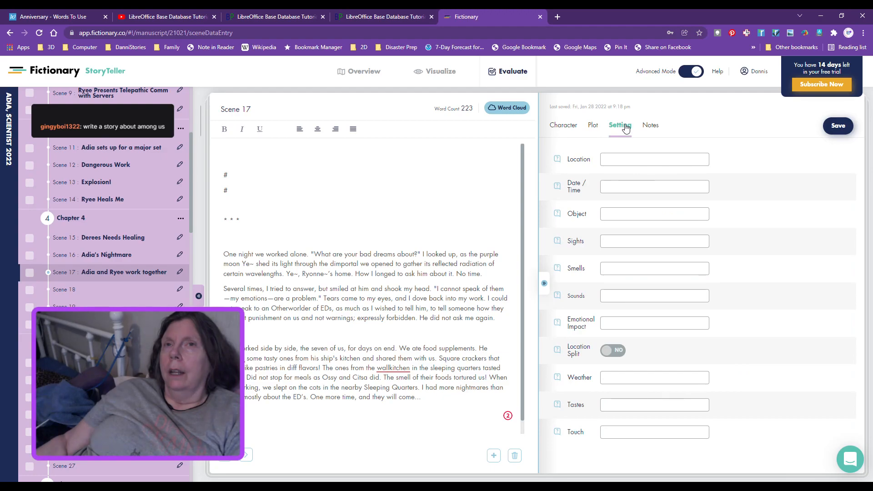
pyautogui.click(644, 159)
pyautogui.write('ANW Lab')
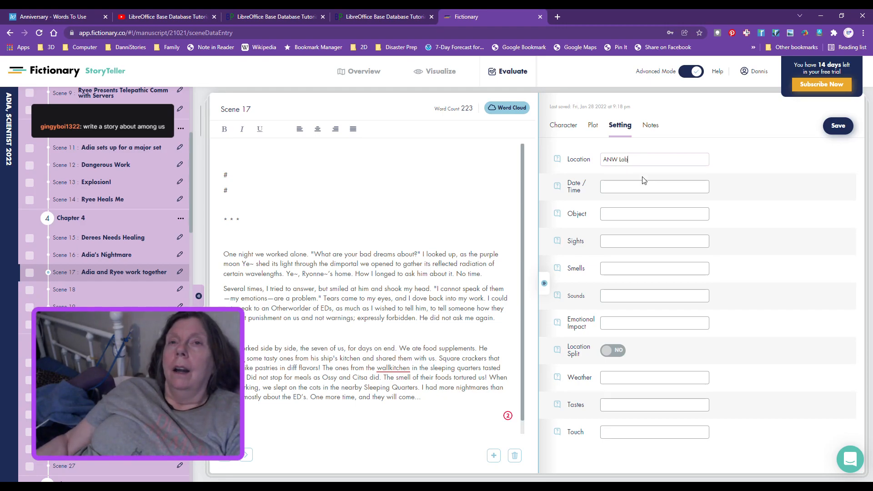
pyautogui.click(643, 188)
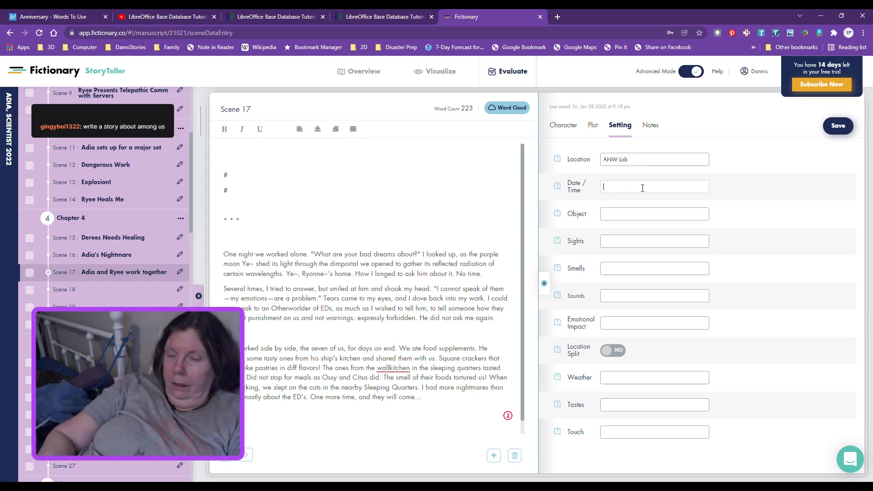
pyautogui.write('Days ho')
pyautogui.write('ve ')
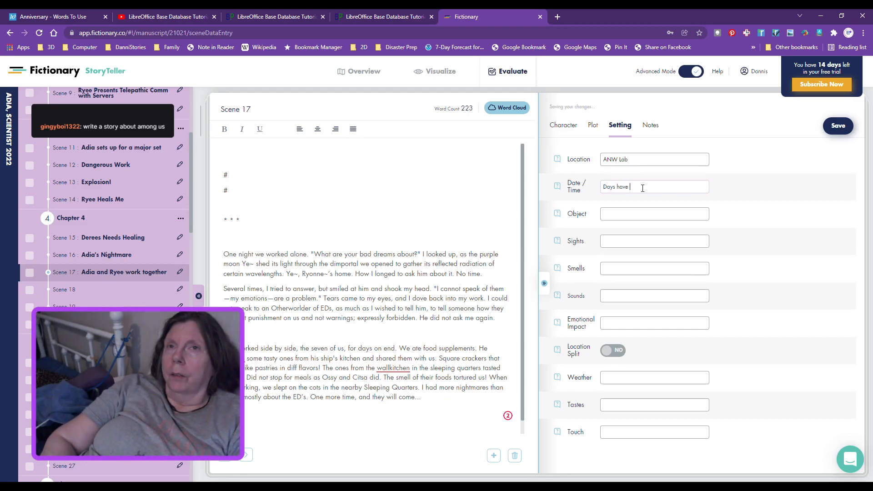
pyautogui.write('passed.')
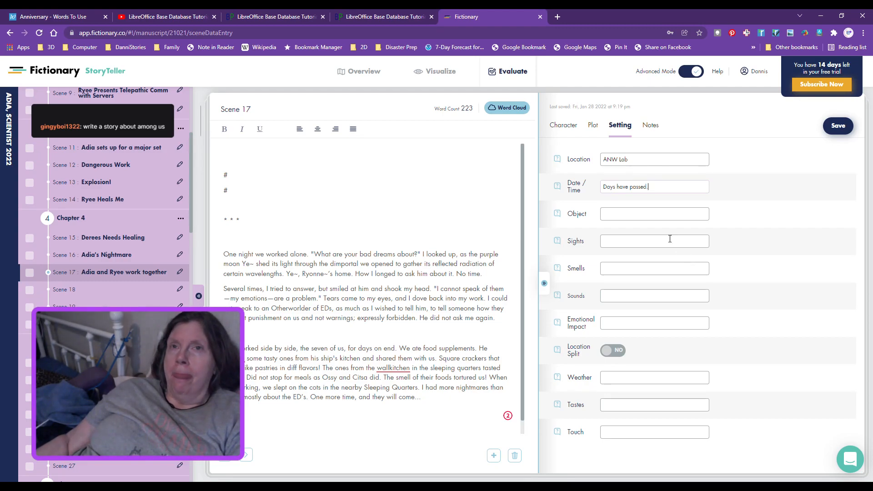
# - Enter "Purple moon Ye~" as the object and "Light from this moon" as the sights
pyautogui.click(639, 217)
pyautogui.write('Purple m')
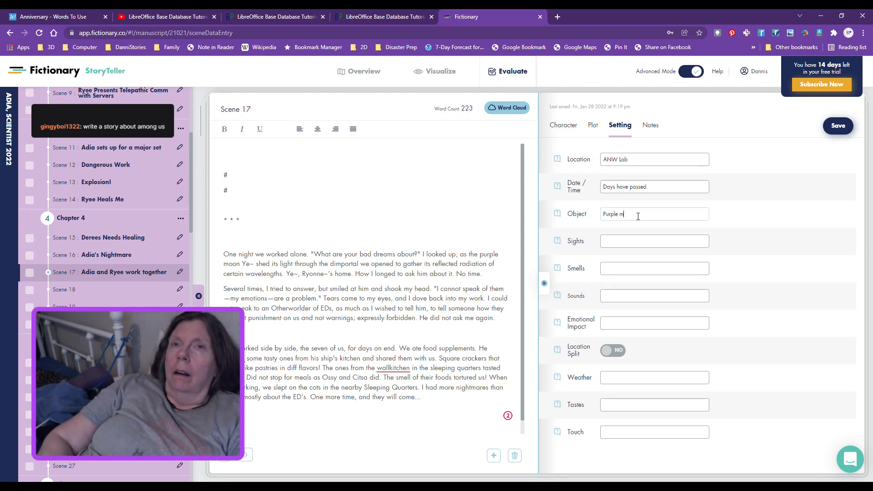
pyautogui.write('oon Ye~')
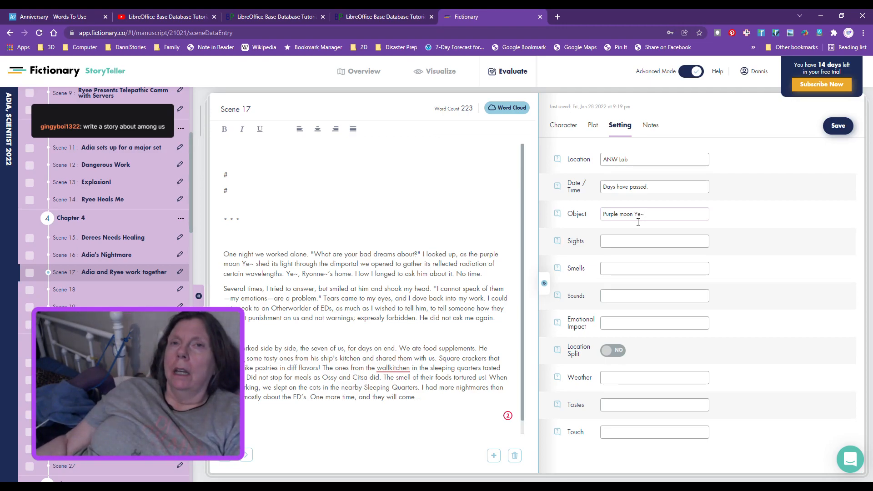
pyautogui.click(641, 241)
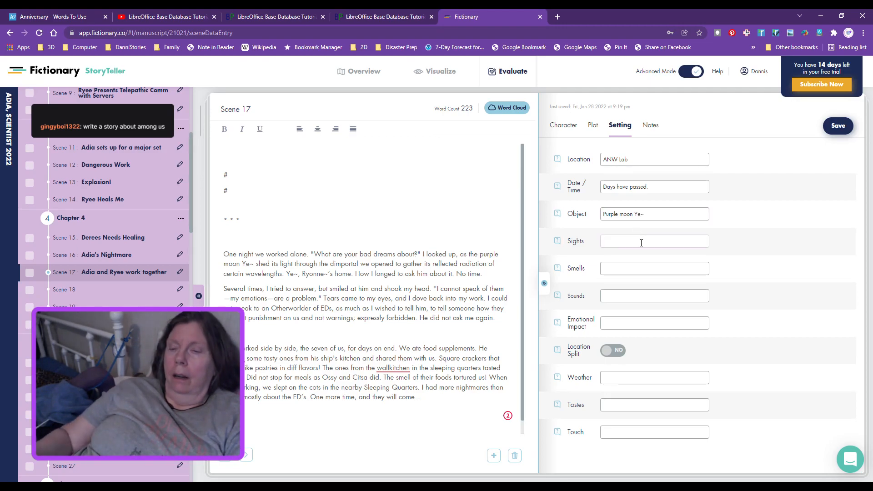
pyautogui.write('Light ')
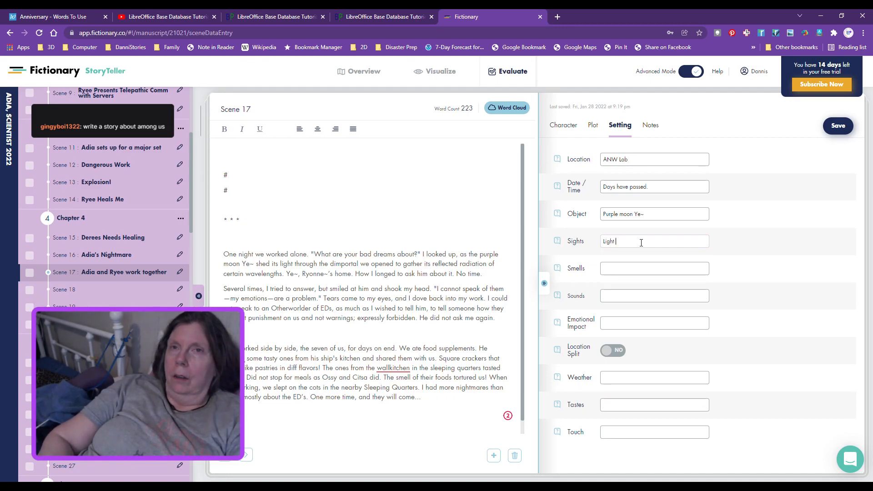
pyautogui.write('from the moon')
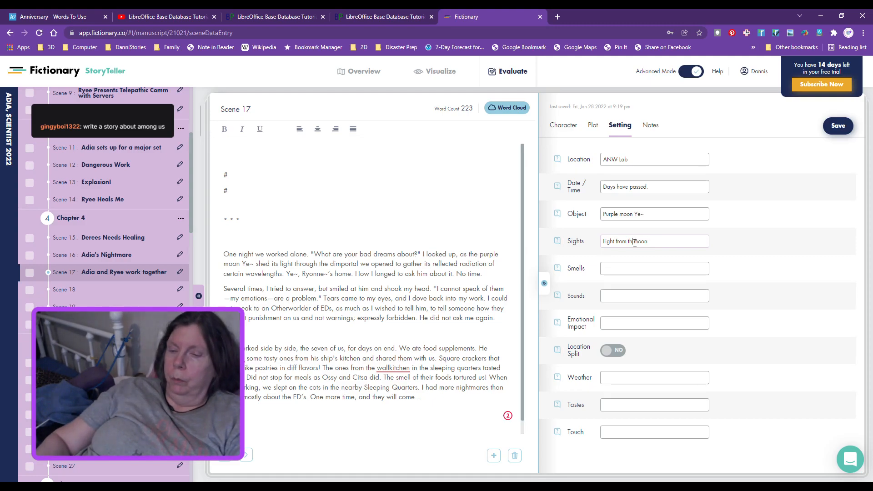
pyautogui.write('s')
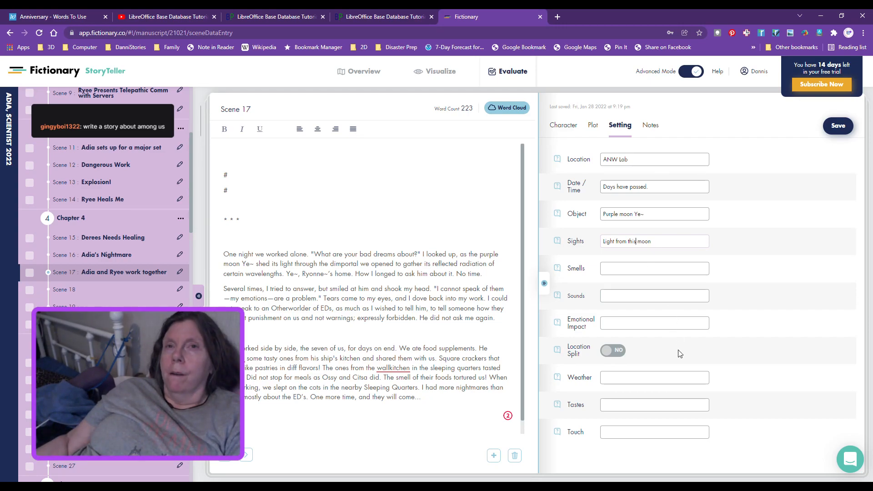
# - Enter "Sorrow that she cannot tell him" as the setting's emotional impact
pyautogui.click(638, 325)
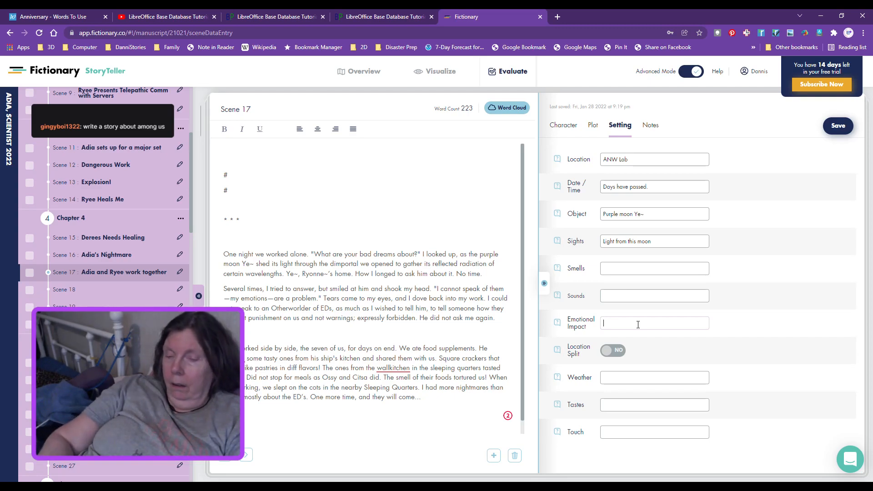
pyautogui.write('Sorrow that')
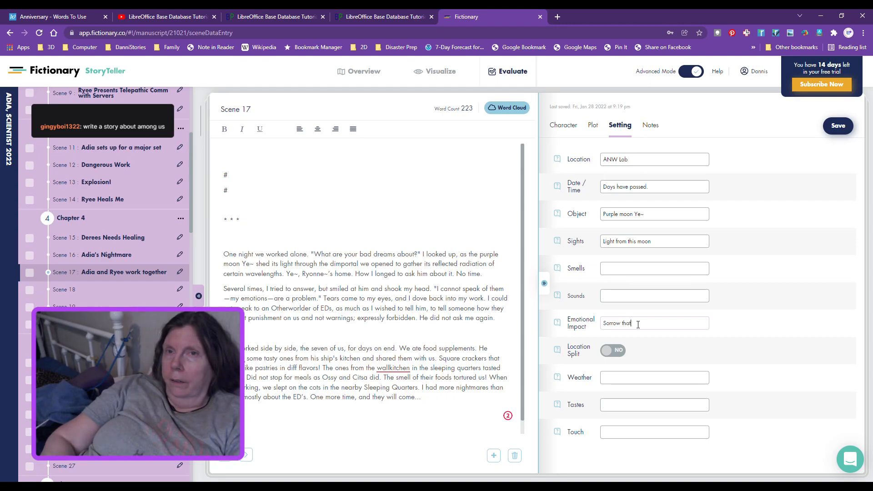
pyautogui.write(' she connot te')
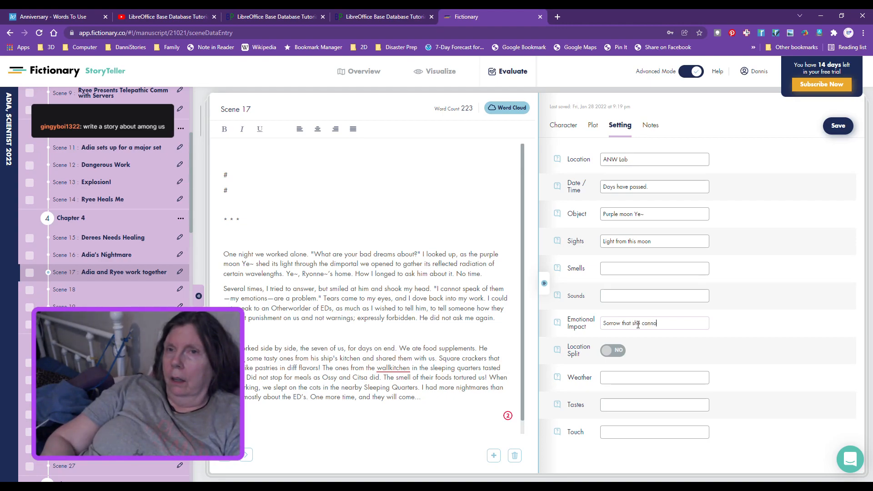
pyautogui.write('ll him')
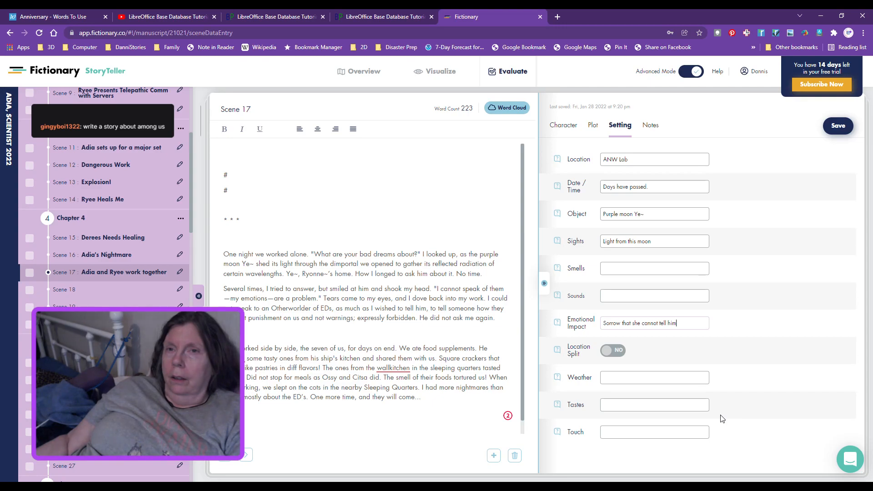
# - Check Scene 17's notes and open the plot elements of Scene 18 at the scene name
pyautogui.click(654, 127)
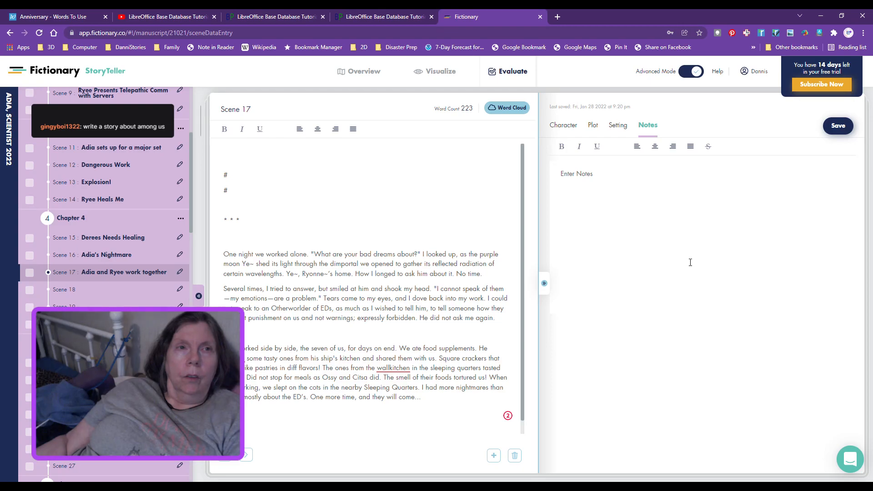
pyautogui.click(134, 292)
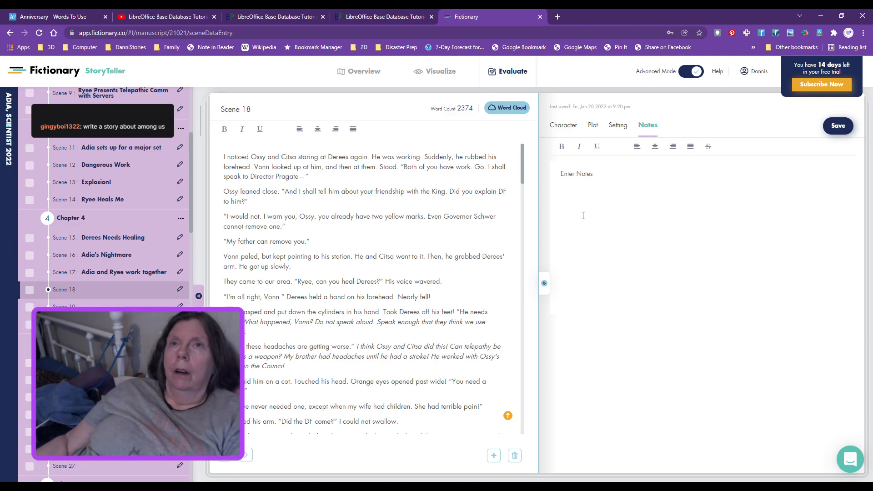
pyautogui.click(593, 126)
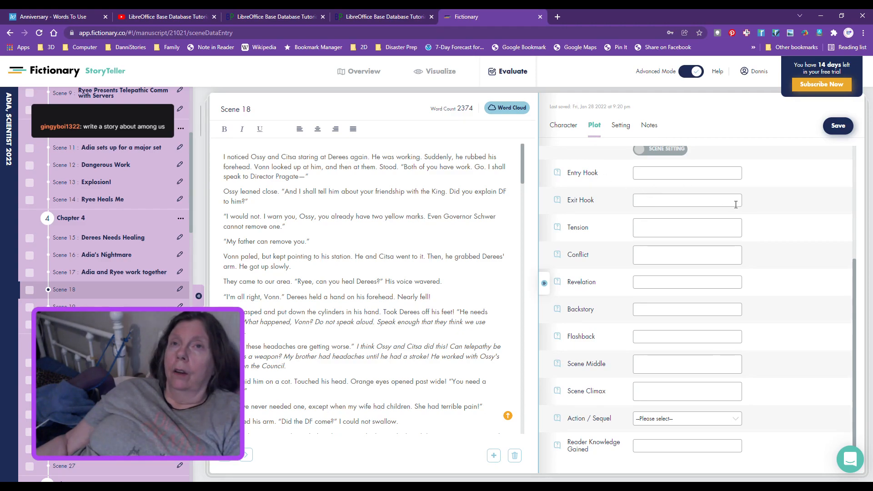
pyautogui.scroll(1, 772, 250)
pyautogui.scroll(3, 772, 251)
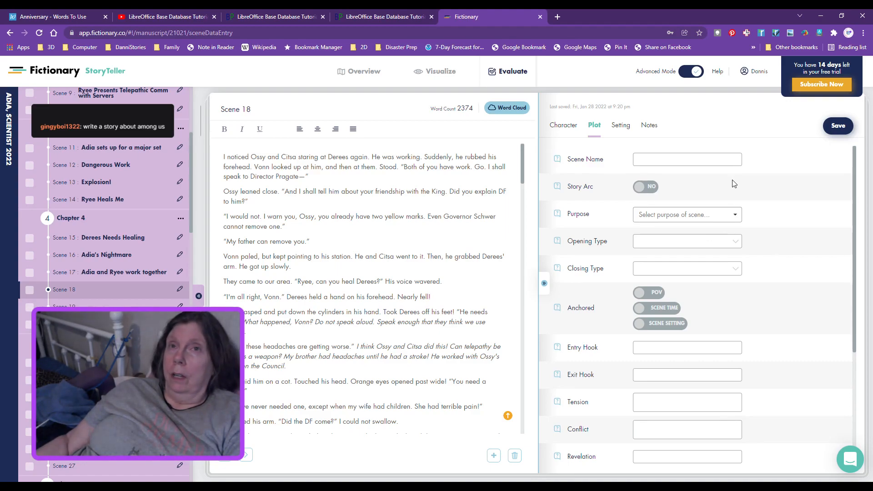
pyautogui.click(668, 157)
pyautogui.write('O')
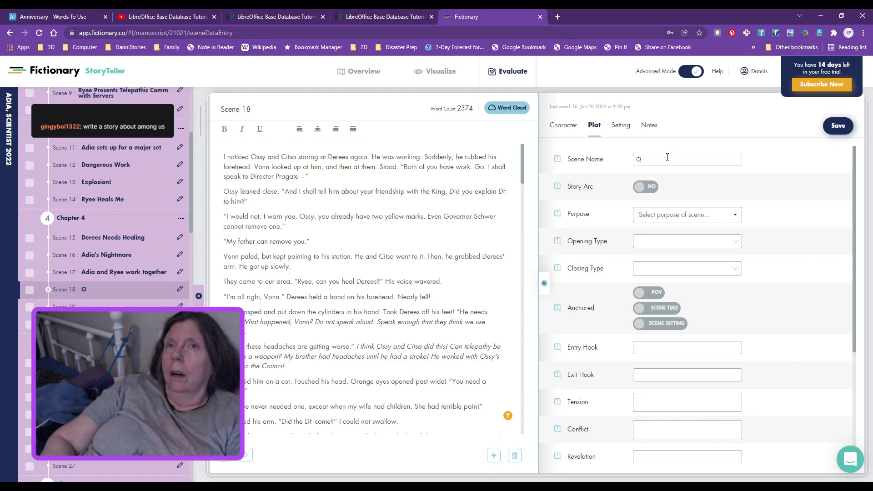
pyautogui.write('ssy and C')
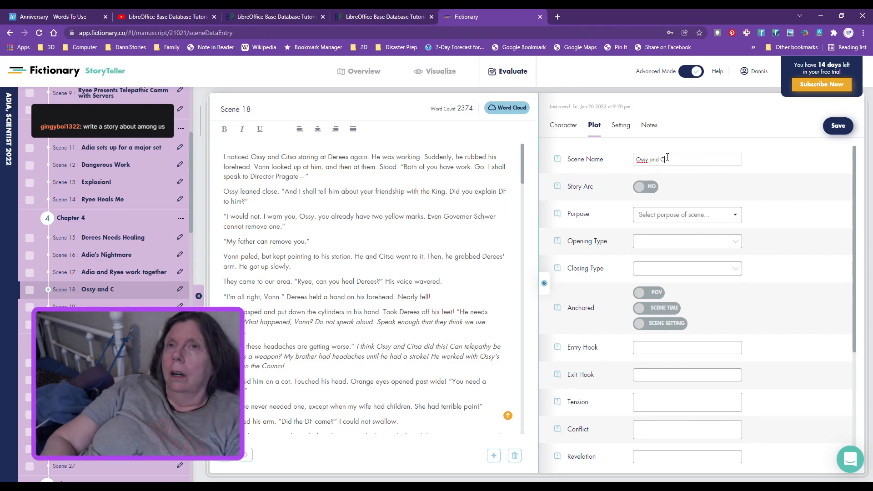
pyautogui.write('itsa')
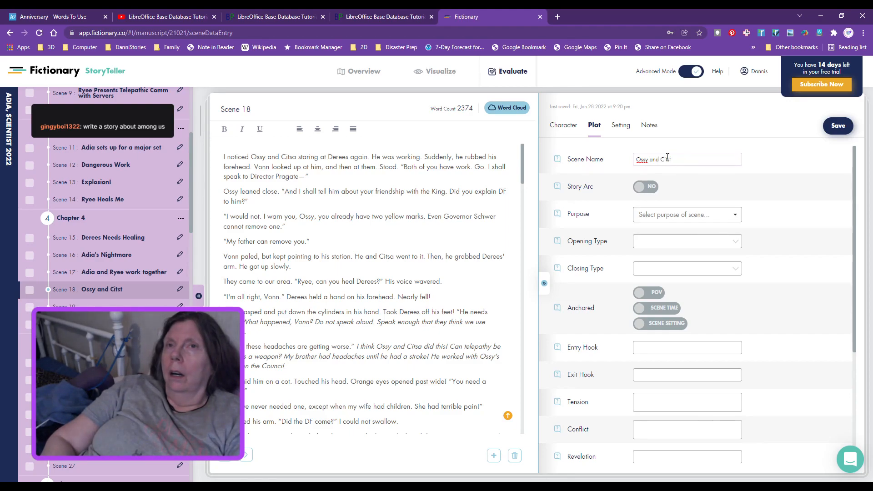
pyautogui.press('BackSpace')
pyautogui.press('BackSpace')
pyautogui.press('BackSpace')
pyautogui.press('BackSpace')
pyautogui.press('BackSpace')
pyautogui.press('BackSpace')
pyautogui.press('BackSpace')
pyautogui.press('BackSpace')
pyautogui.press('BackSpace')
pyautogui.press('BackSpace')
pyautogui.press('BackSpace')
pyautogui.press('BackSpace')
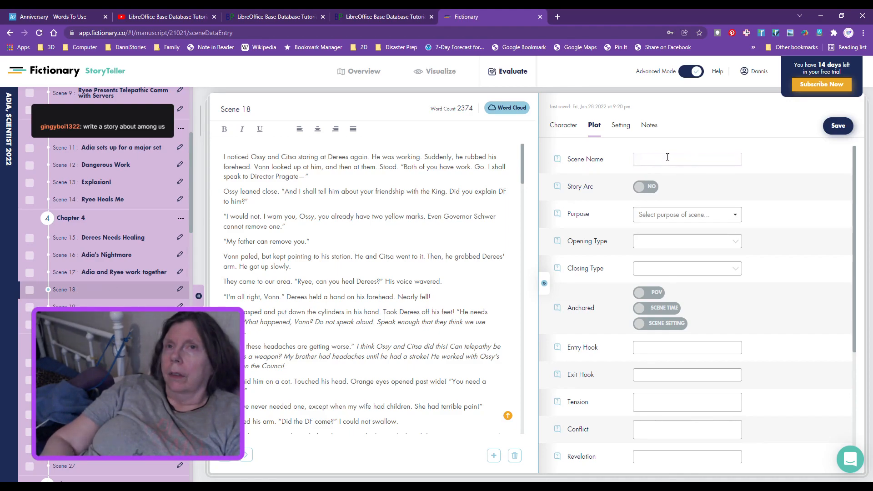
# - Name Scene 18 "Telepathy As A Weapon"
pyautogui.write('Telep')
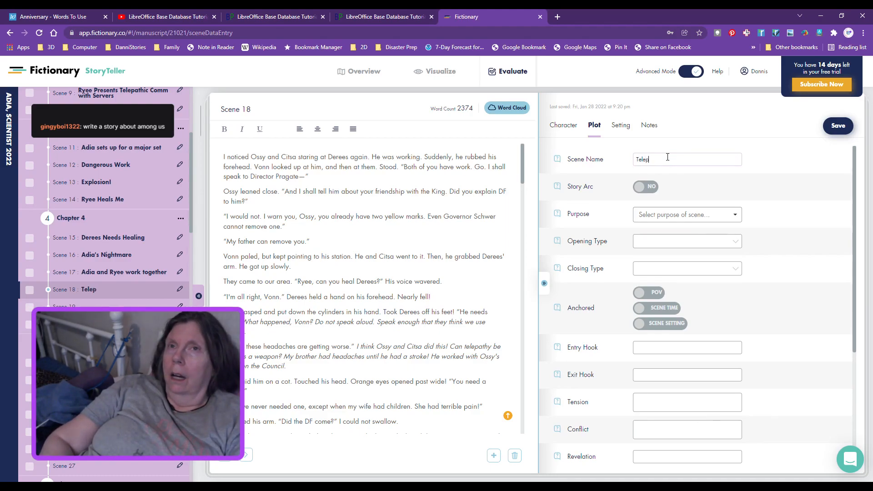
pyautogui.write('athy A')
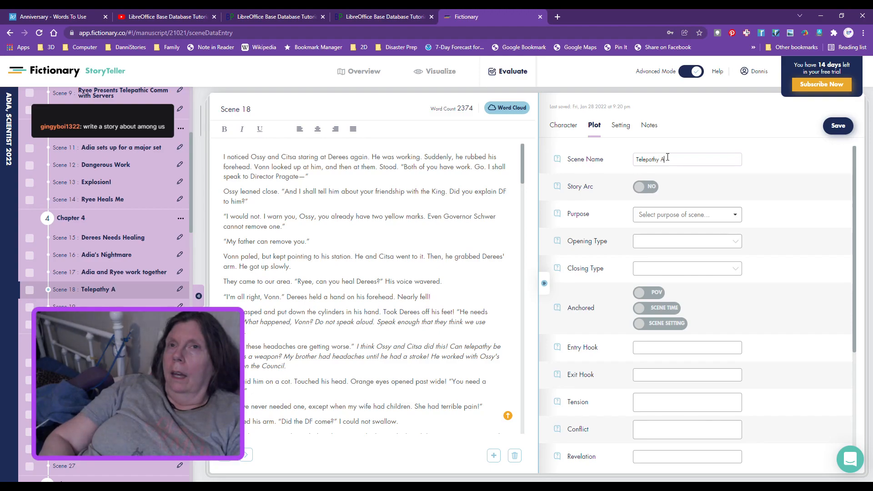
pyautogui.write('s A We')
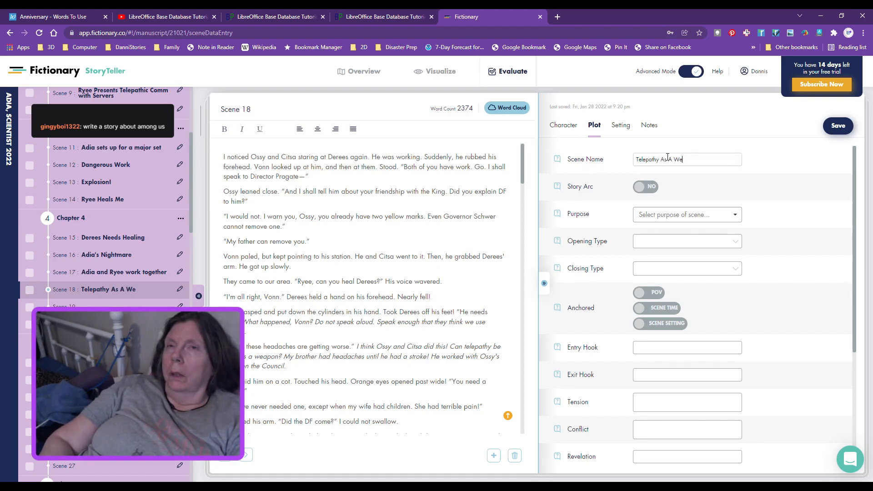
pyautogui.write('apon')
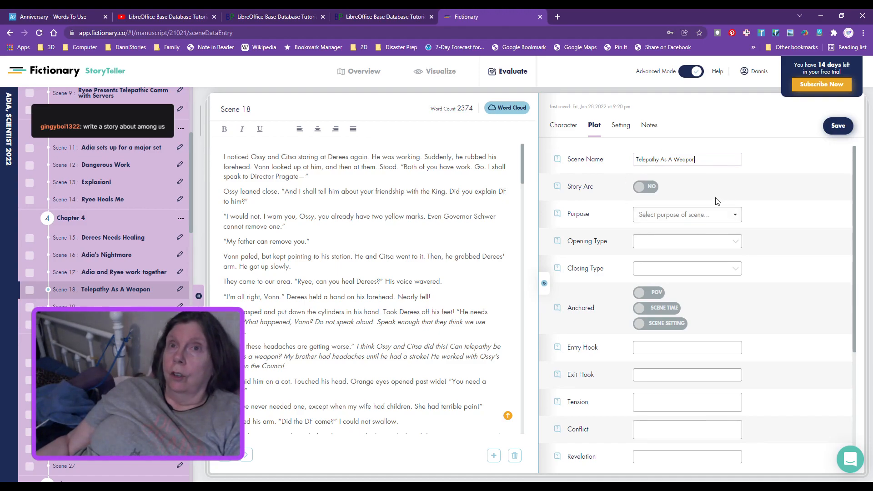
# - Set Scene 18's purpose to Intensify Conflict and its opening type to Action
pyautogui.click(737, 218)
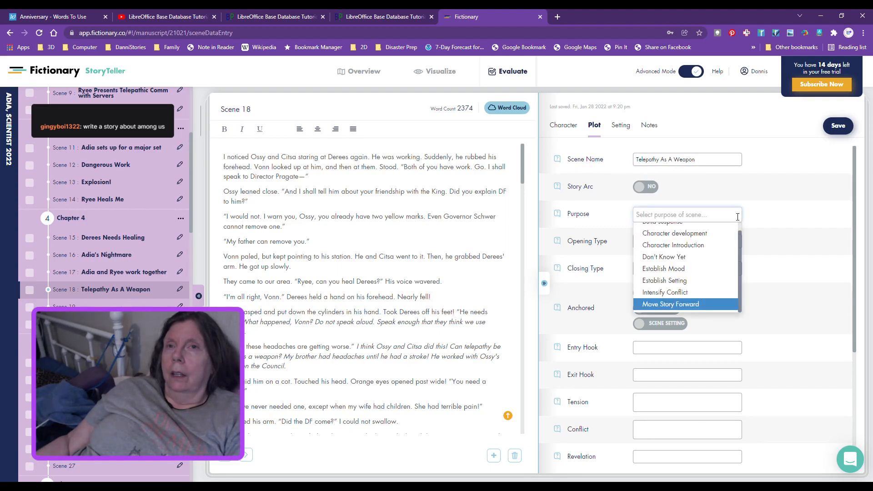
pyautogui.click(709, 292)
pyautogui.click(682, 242)
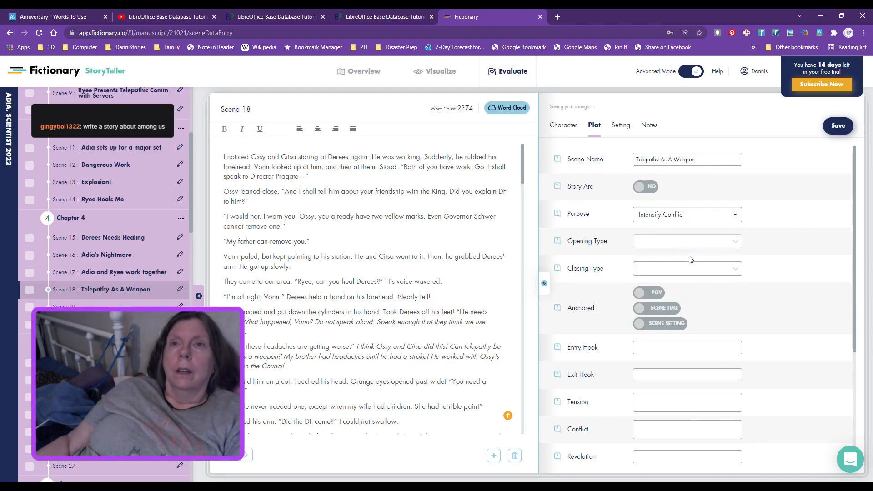
pyautogui.click(684, 279)
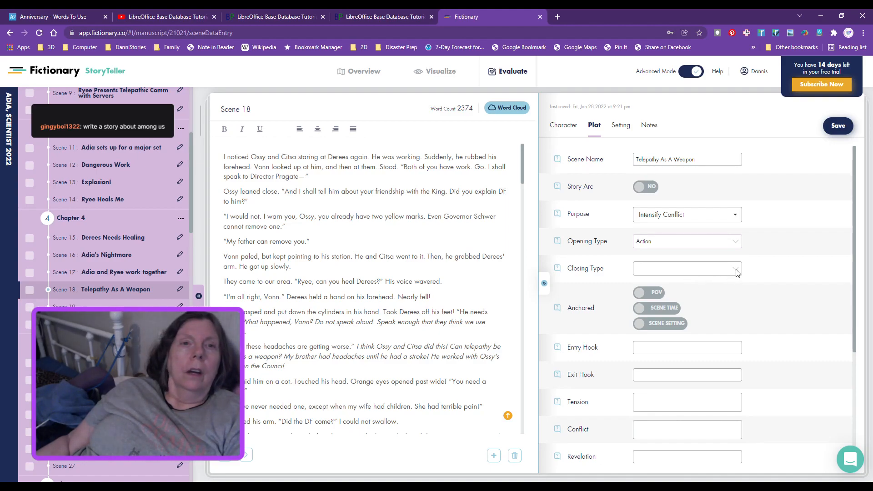
# - Read through to the end of Scene 18 and set its closing type to Dialogue
pyautogui.scroll(-10, 414, 346)
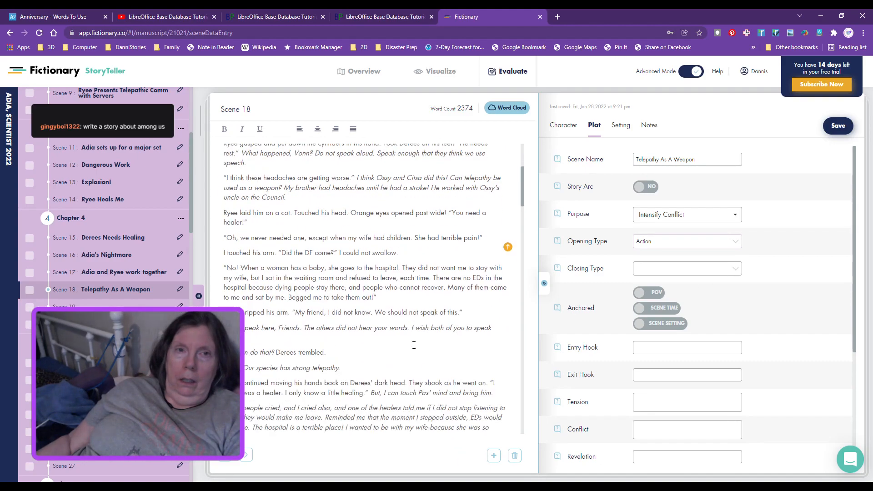
pyautogui.scroll(-15, 414, 345)
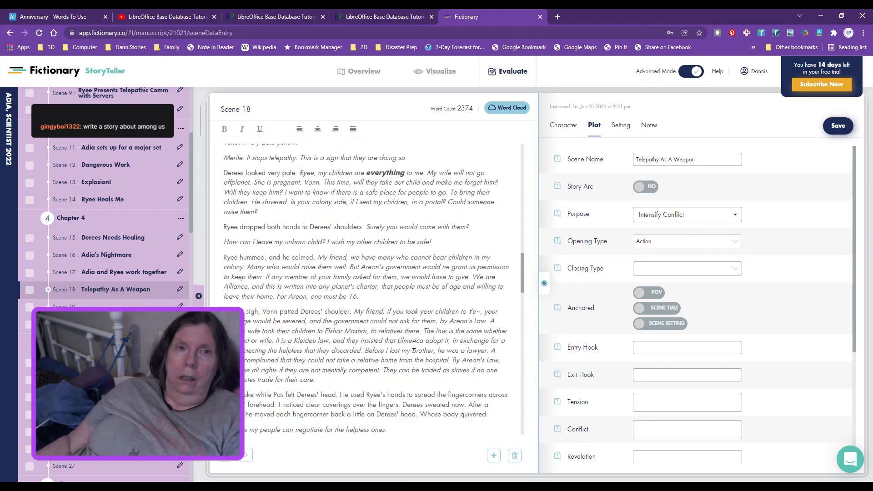
pyautogui.scroll(-12, 413, 345)
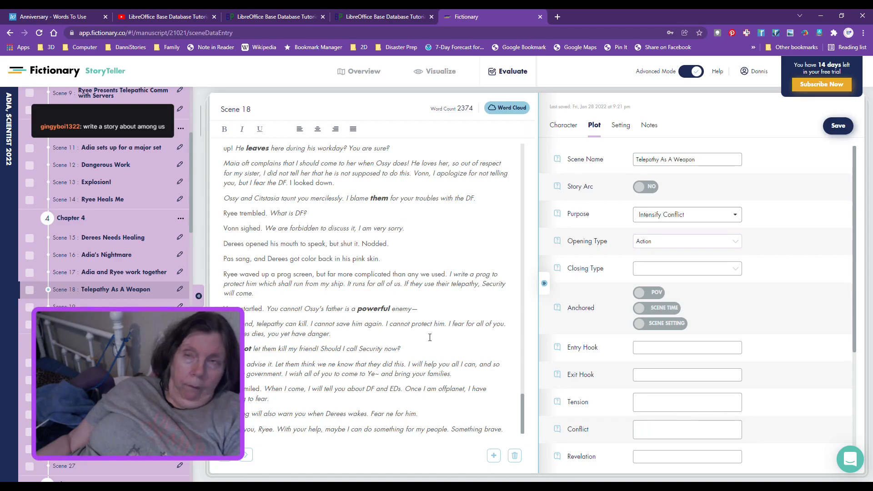
pyautogui.click(738, 270)
pyautogui.click(721, 287)
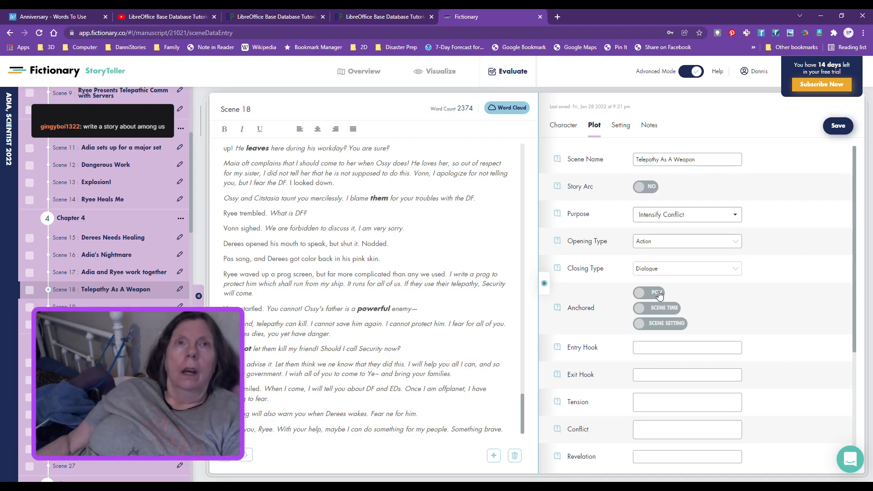
# - Recheck the start of Scene 18 and mark its POV and scene time as anchored
pyautogui.scroll(10, 412, 328)
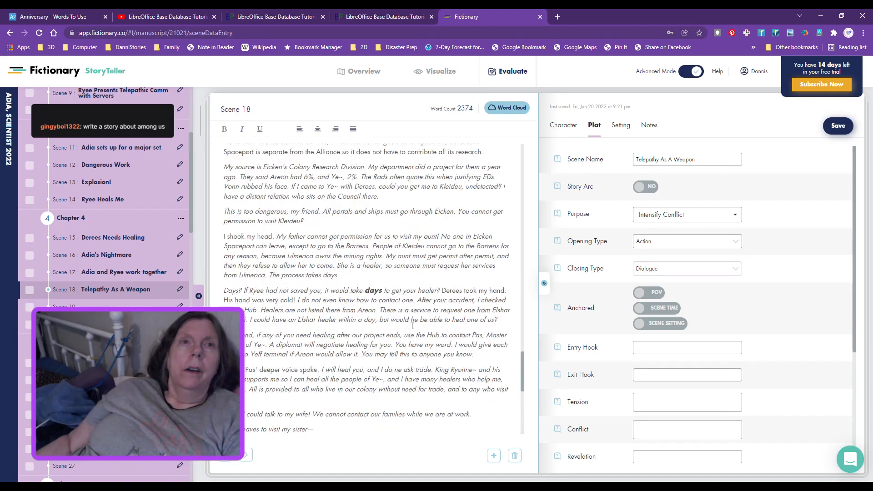
pyautogui.scroll(5, 412, 328)
pyautogui.scroll(15, 412, 326)
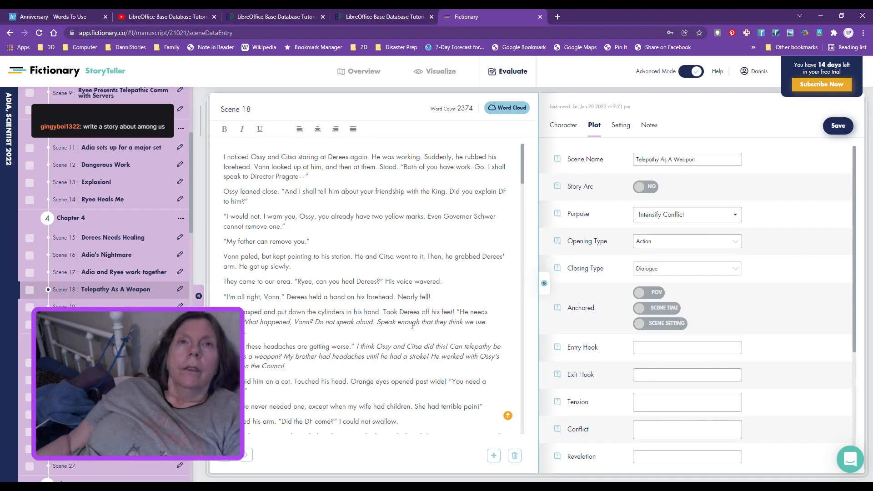
pyautogui.click(661, 296)
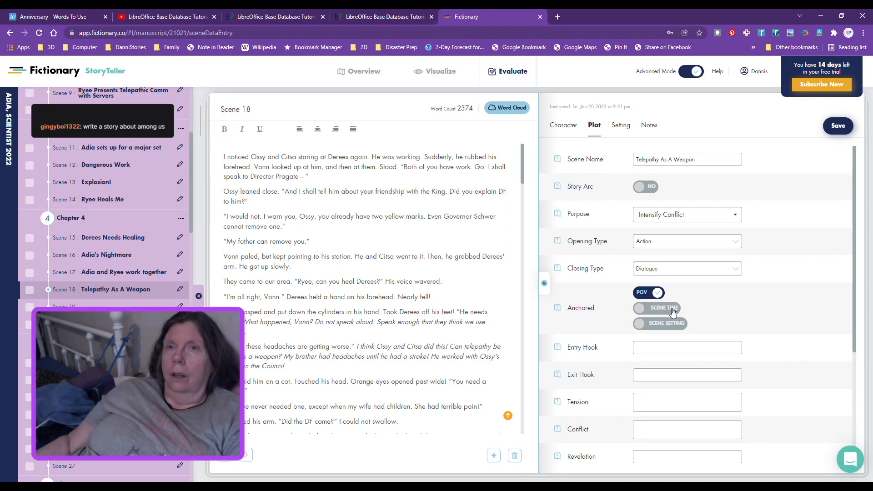
pyautogui.click(673, 311)
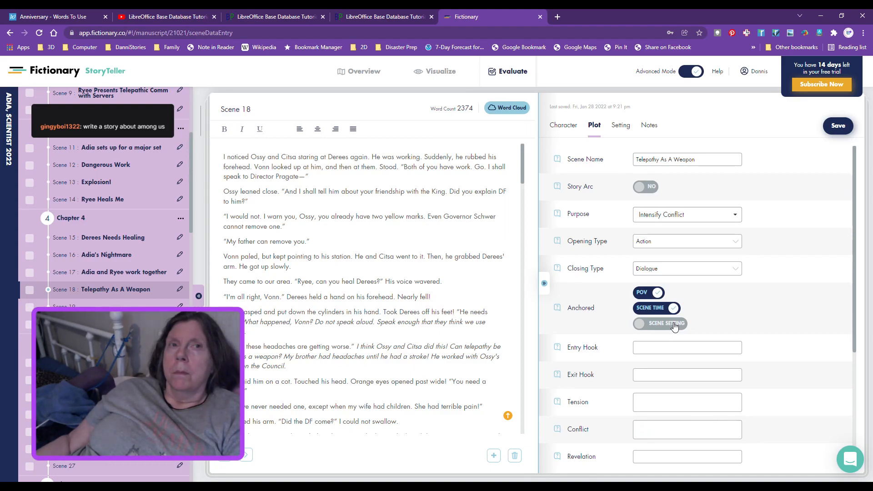
# - Italicize "you" in the line "My father can remove you" and mark the scene setting as anchored
pyautogui.doubleClick(299, 241)
pyautogui.click(242, 129)
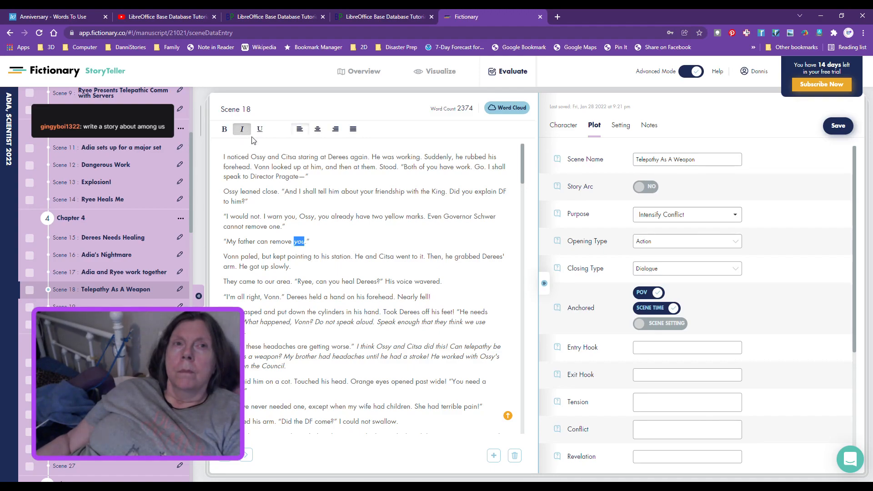
pyautogui.click(656, 324)
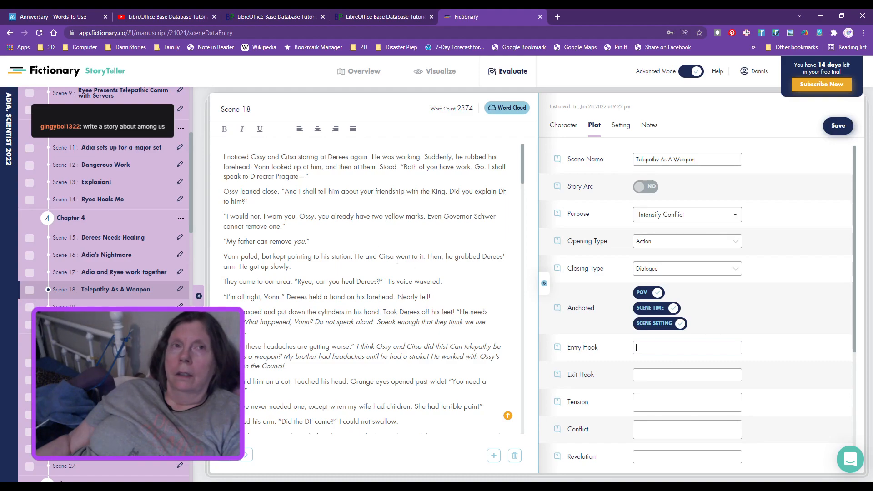
# - Copy "Ossy and Citsa staring at Derees again" from the scene's first sentence into the entry hook
pyautogui.moveTo(252, 157); pyautogui.dragTo(368, 160)
pyautogui.hotkey('ctrl', 'c')
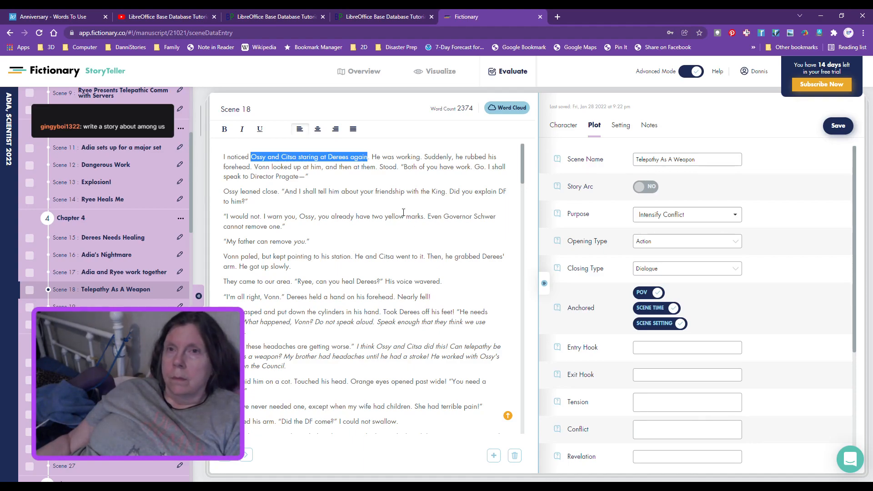
pyautogui.click(648, 348)
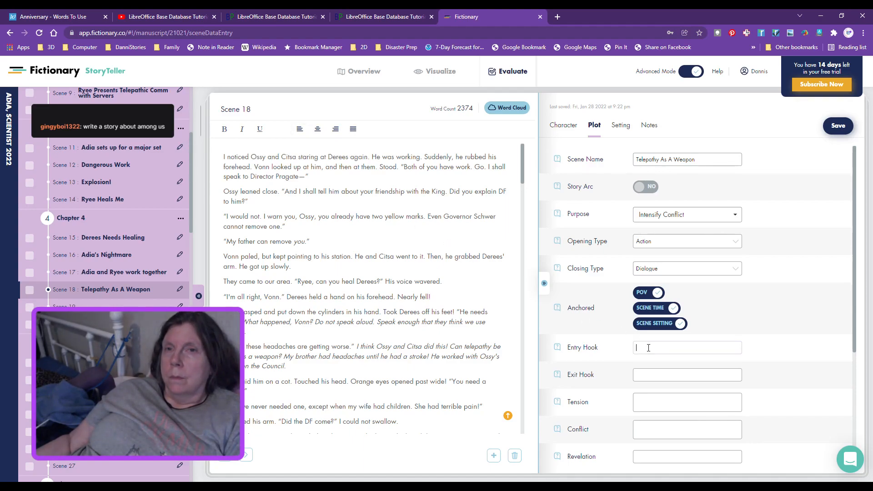
pyautogui.hotkey('ctrl', 'v')
# - Enter the exit hook as "Vonn says," followed by the copied closing line "With your help, maybe I can do something for my people. Something brave."
pyautogui.click(643, 374)
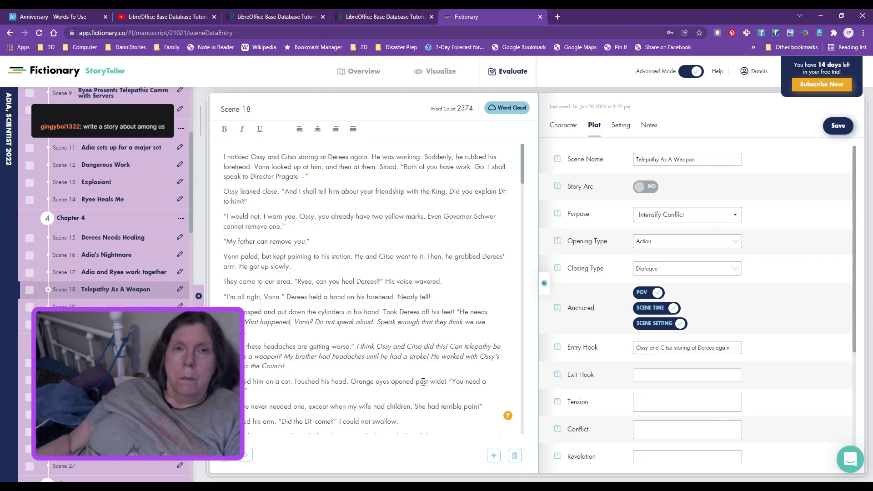
pyautogui.scroll(-10, 424, 382)
pyautogui.scroll(-10, 423, 382)
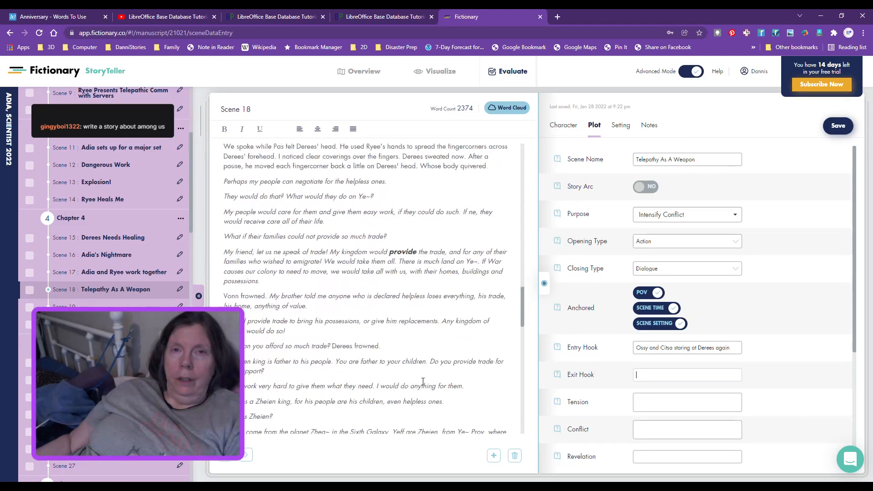
pyautogui.scroll(-3, 423, 382)
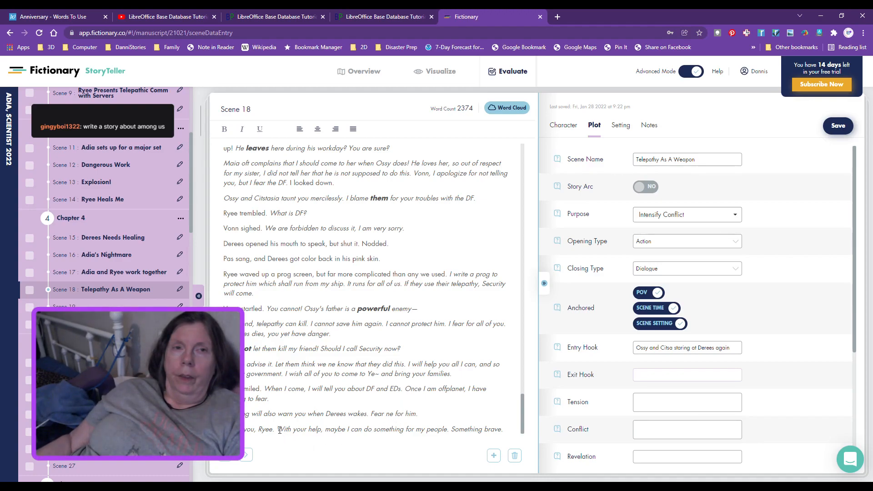
pyautogui.moveTo(278, 430); pyautogui.dragTo(514, 426)
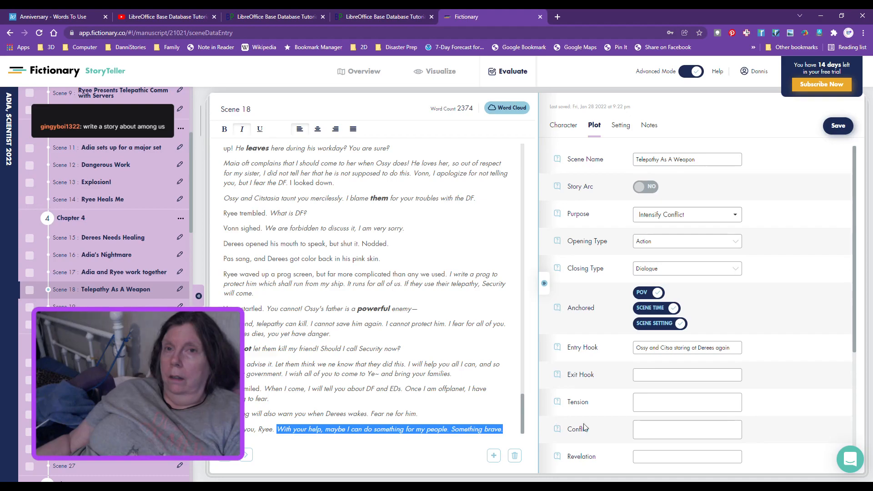
pyautogui.click(660, 376)
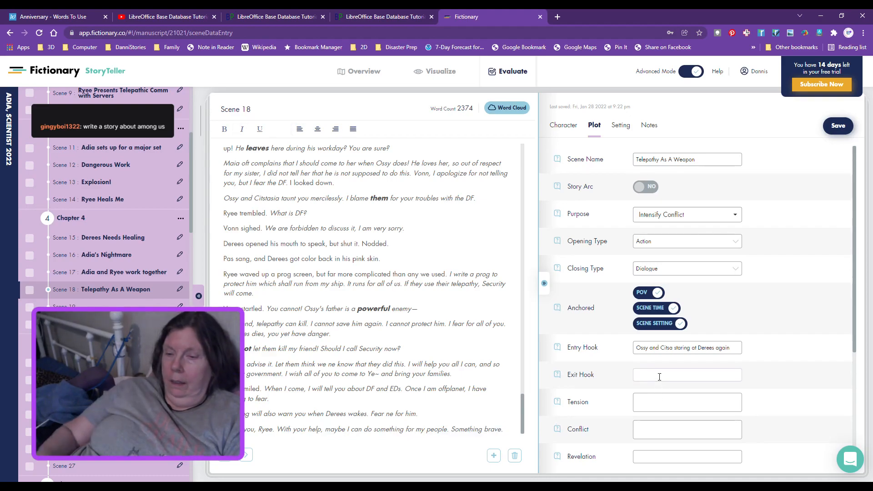
pyautogui.write('Vonn says')
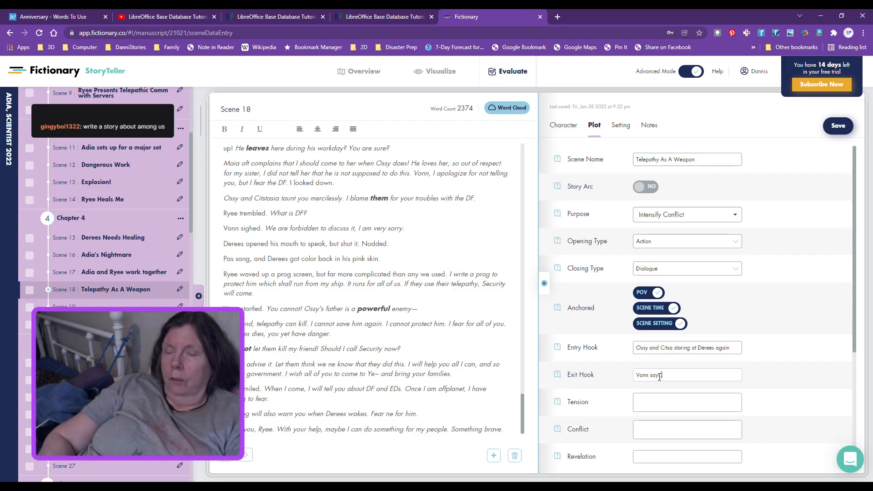
pyautogui.hotkey('ctrl', 'v')
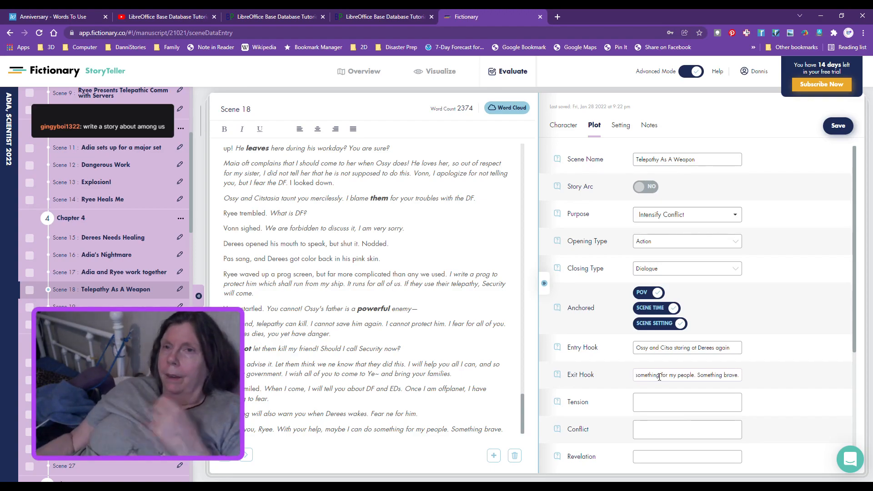
# - Enter "Ossy and C are causing Derees' headaches!" as Scene 18's tension and open the conflict element for entry
pyautogui.click(658, 402)
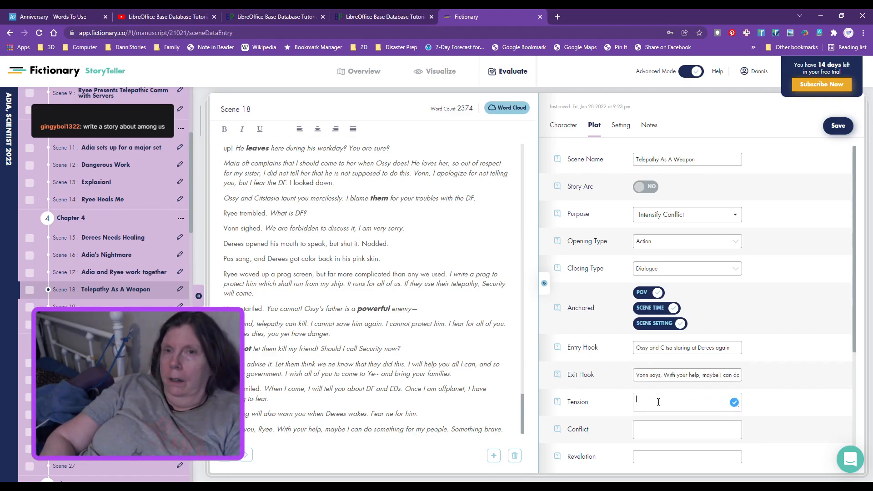
pyautogui.write('Ossy and')
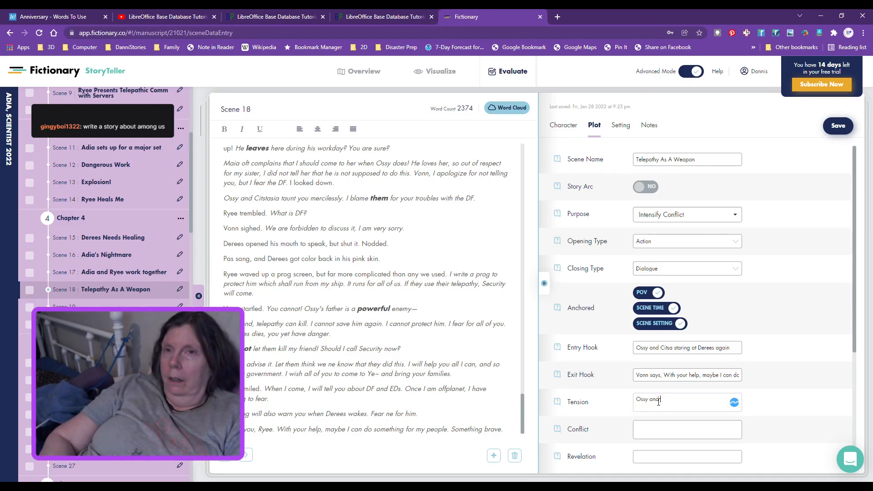
pyautogui.write(' C are ')
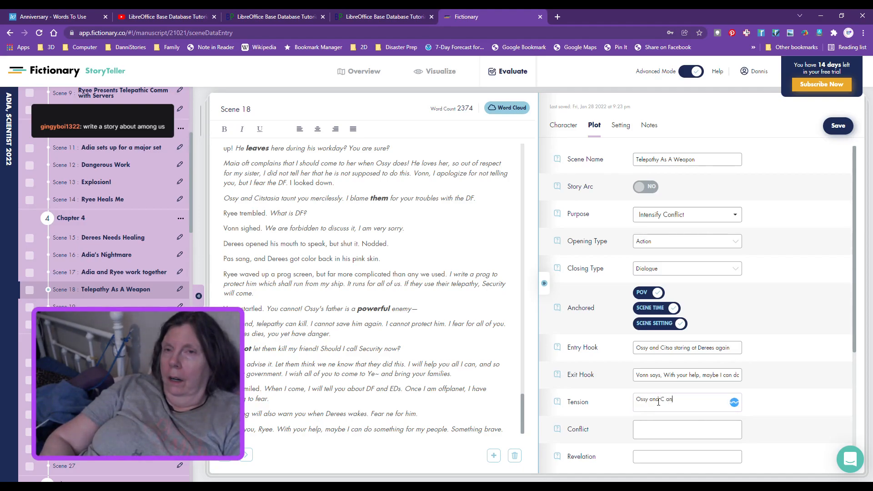
pyautogui.write("causing Derees' headaches!")
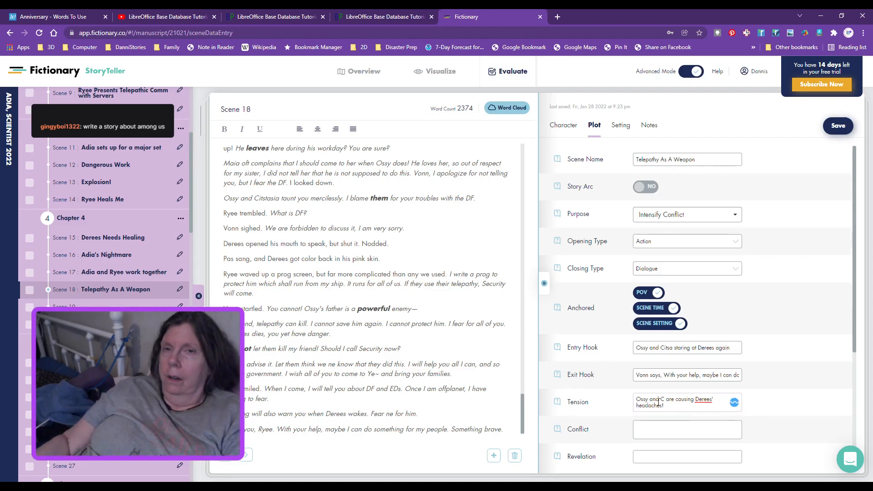
pyautogui.click(665, 429)
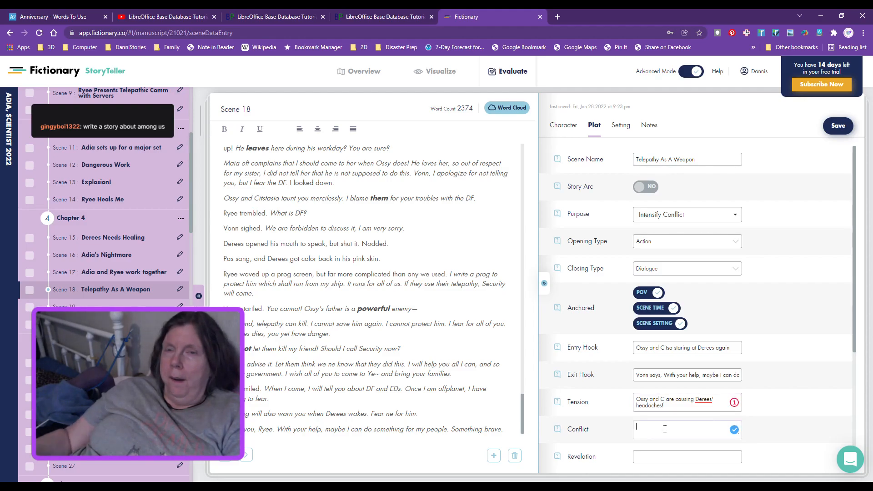
# - Enter "They are openly hostile to Vonn" as Scene 18's conflict
pyautogui.write('They are open')
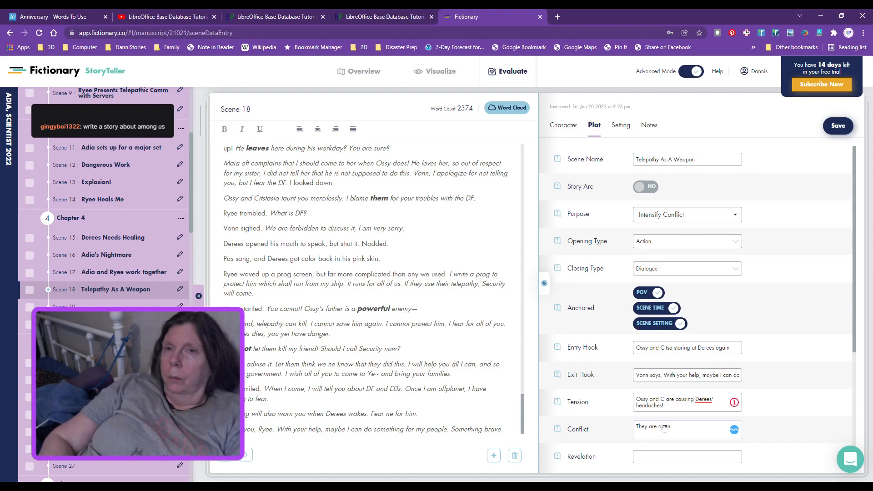
pyautogui.write('ly host')
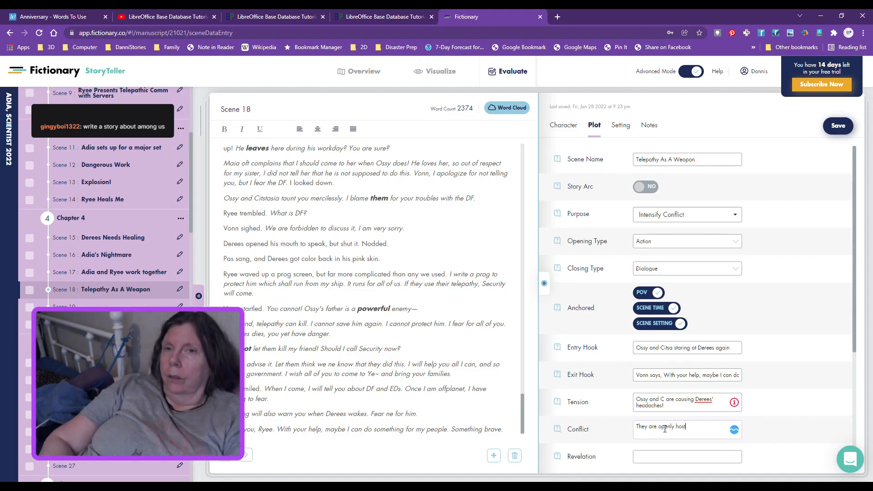
pyautogui.write('ile to Vonn')
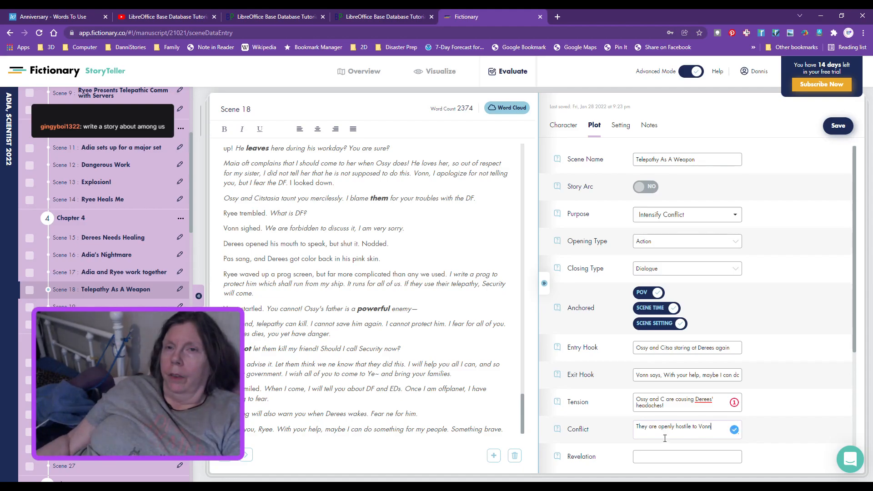
# - Copy the tension text "Ossy and C are causing Derees' headaches!" into Scene 18's revelation
pyautogui.click(668, 457)
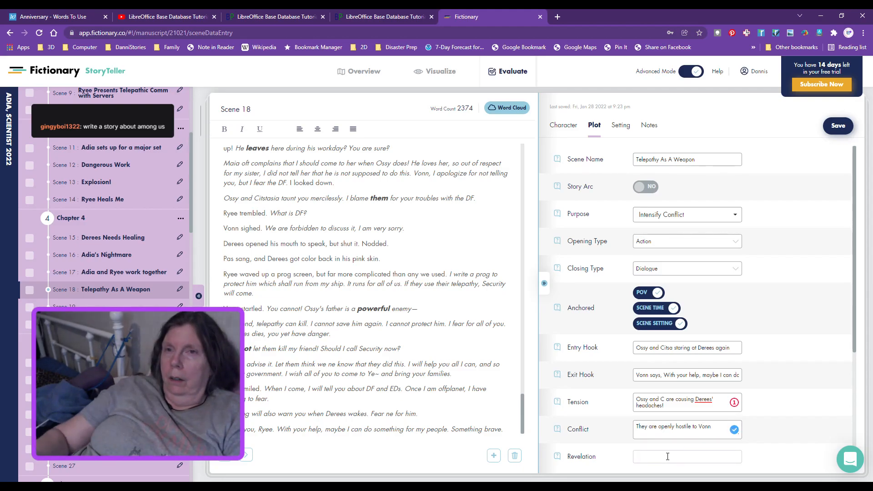
pyautogui.tripleClick(641, 407)
pyautogui.hotkey('ctrl', 'c')
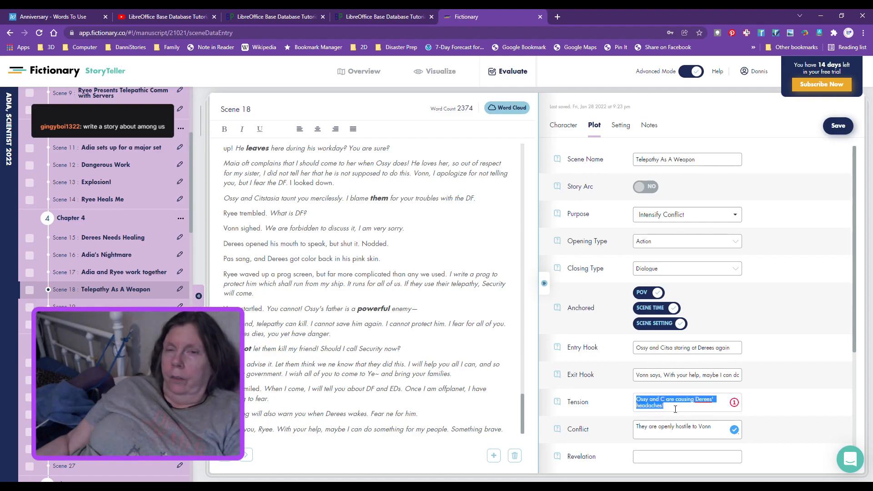
pyautogui.click(661, 457)
pyautogui.hotkey('ctrl', 'v')
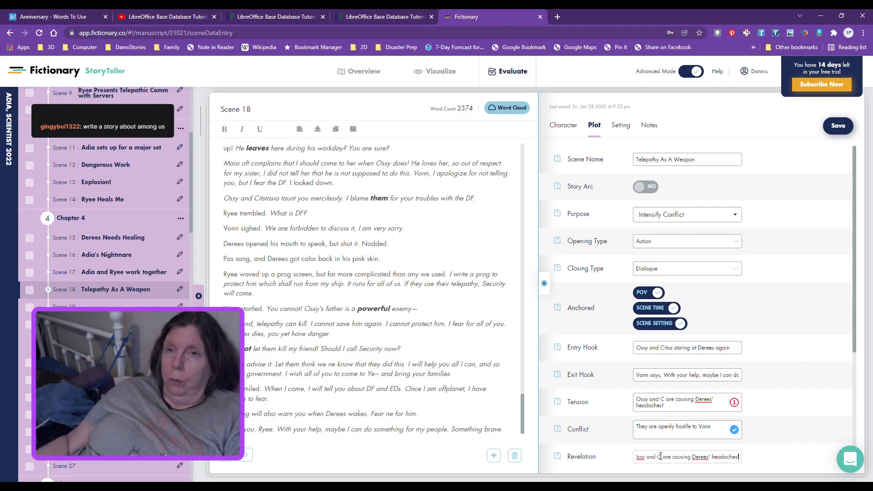
# - Enter the backstory as "Patasia's bad experience in the hospital with healers when she had her baby. He is still in the school and they cannot see him."
pyautogui.scroll(-4, 776, 409)
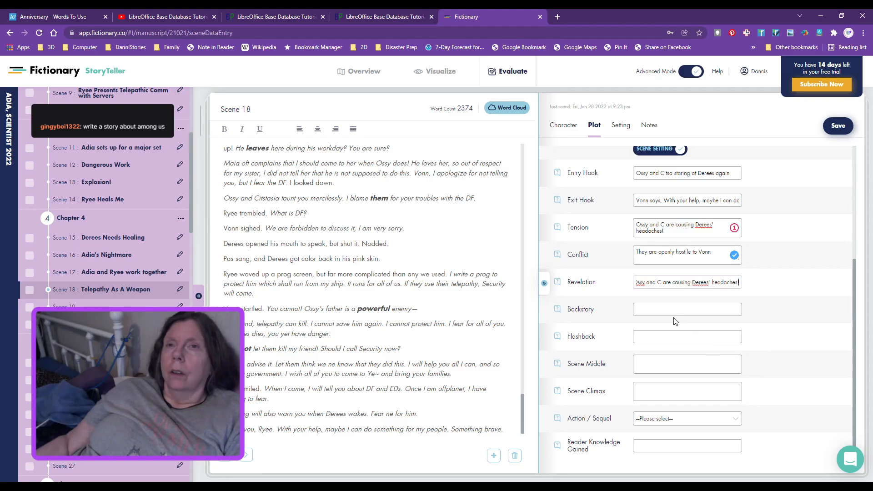
pyautogui.click(665, 310)
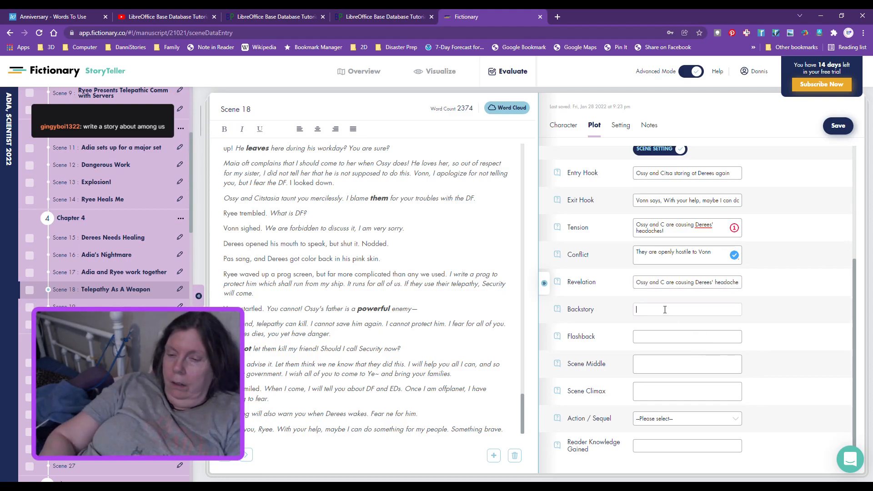
pyautogui.write('P')
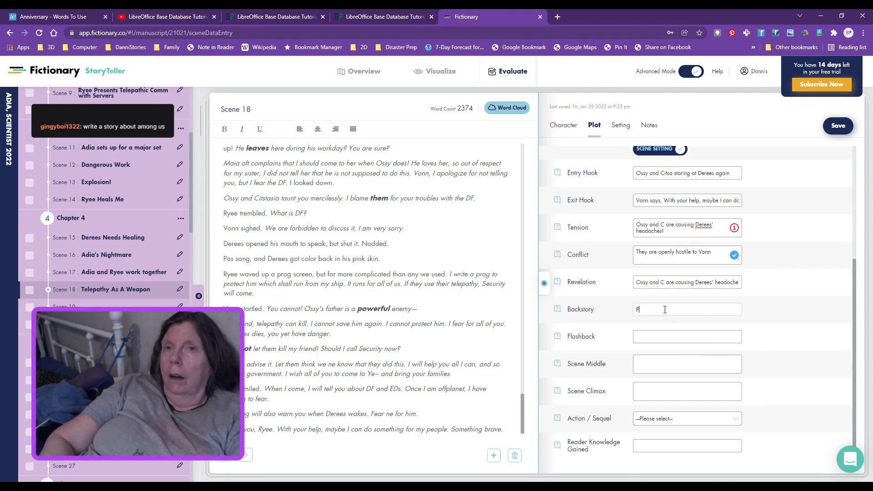
pyautogui.write("atasia's ")
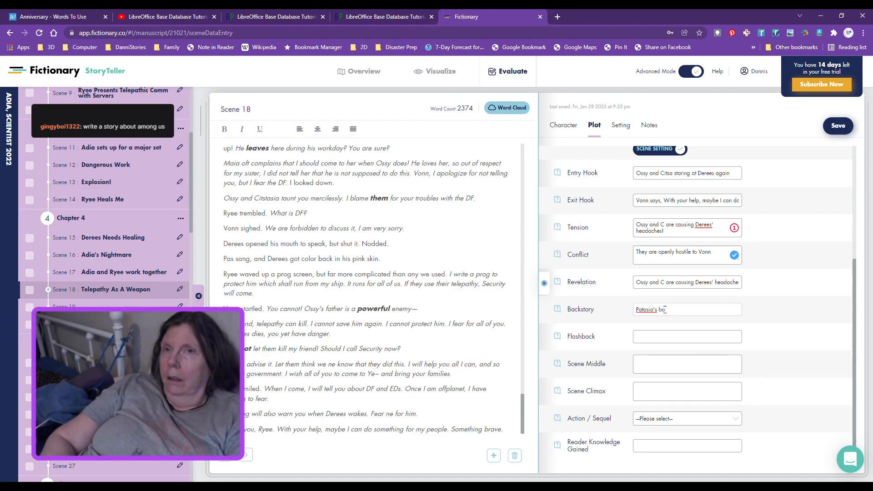
pyautogui.write('bad experien')
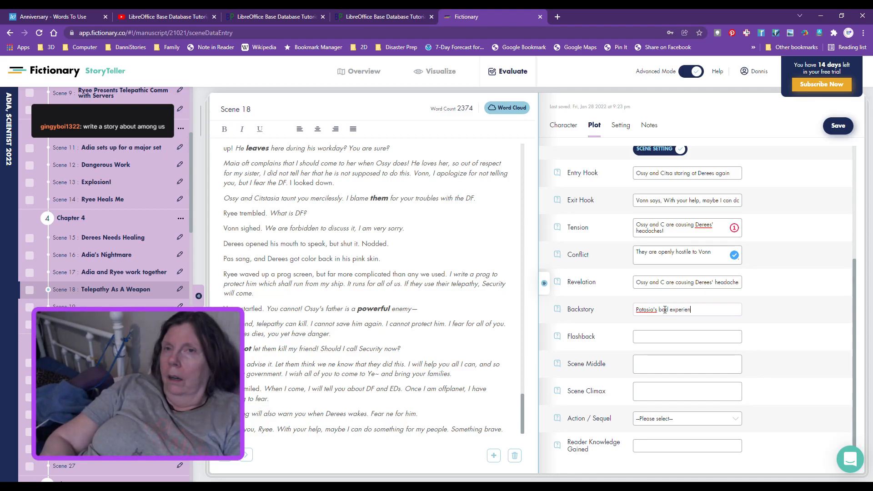
pyautogui.write('ce in the H')
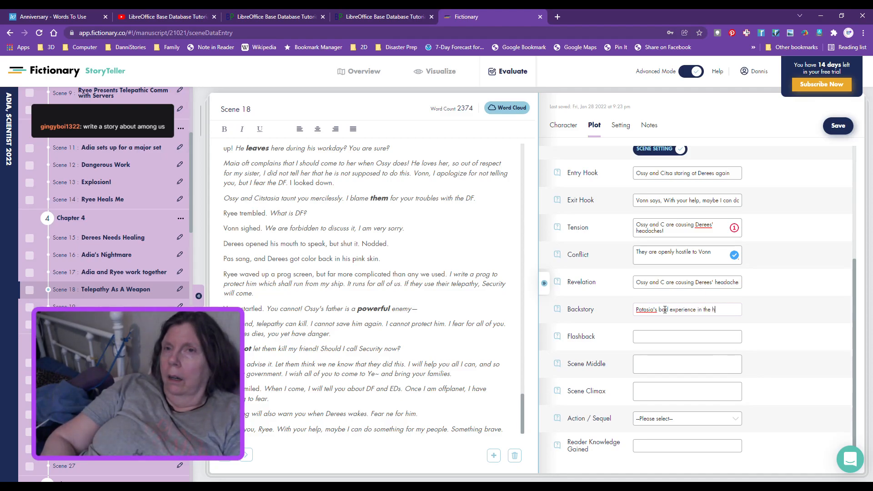
pyautogui.write('ospital with hea')
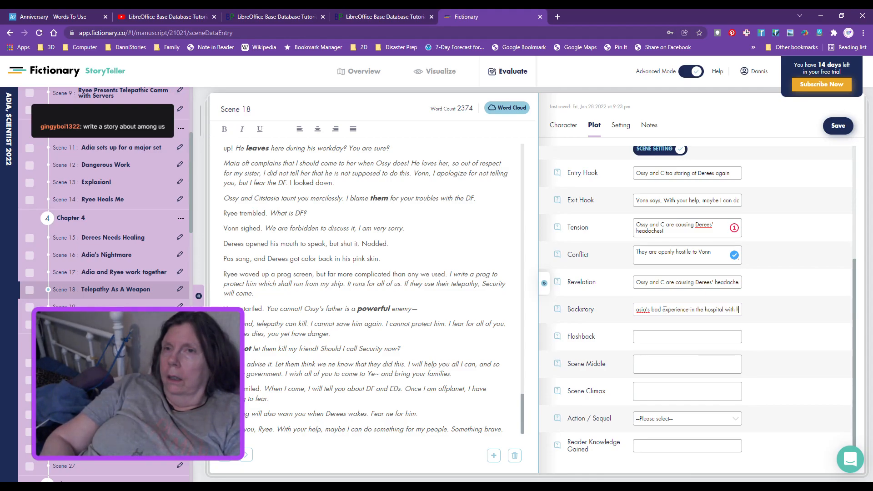
pyautogui.write('lers when she had her baby')
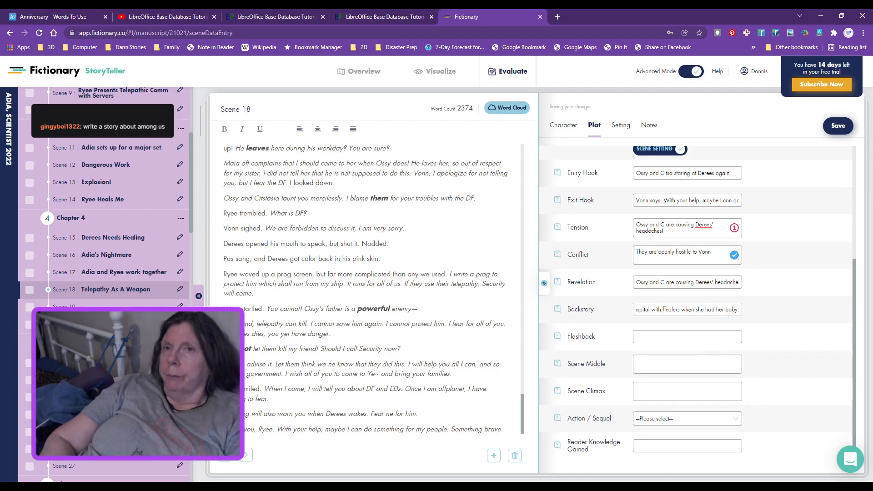
pyautogui.write('. He is')
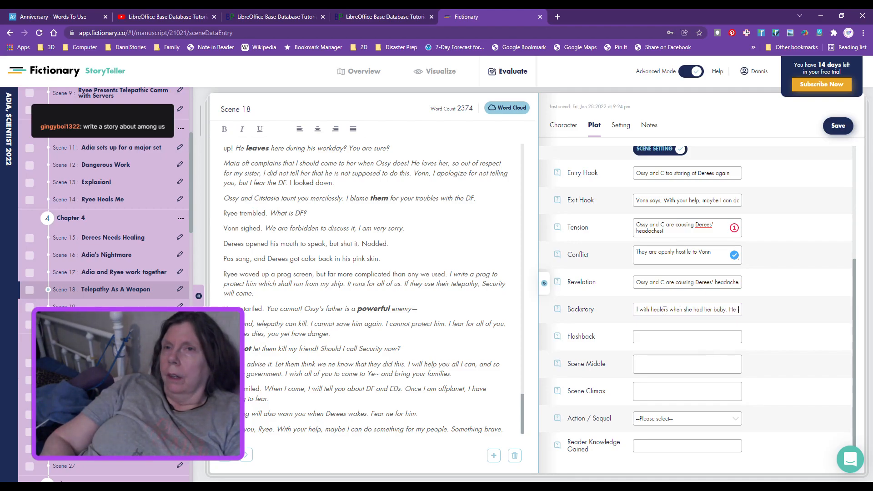
pyautogui.write(' still in the school and they can')
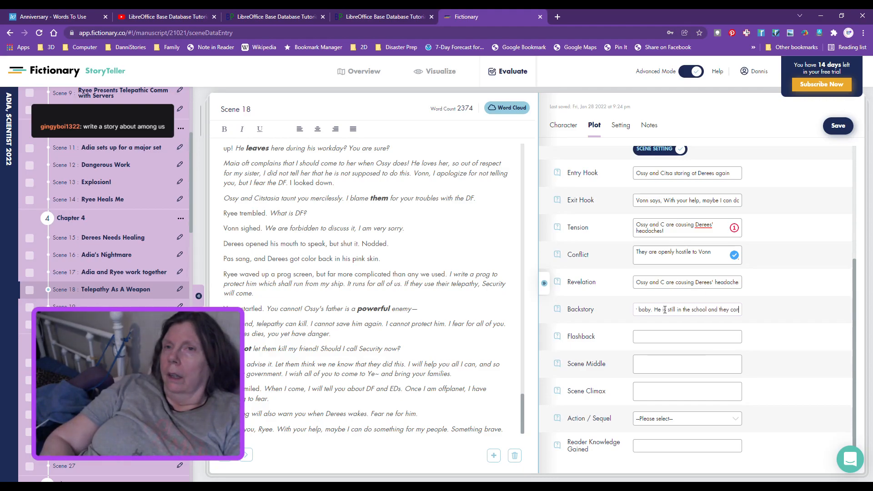
pyautogui.write('not see')
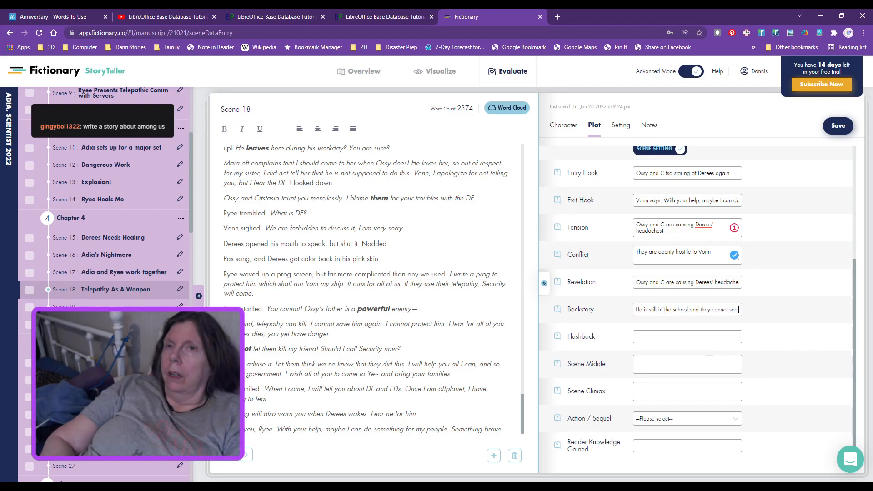
pyautogui.write(' him')
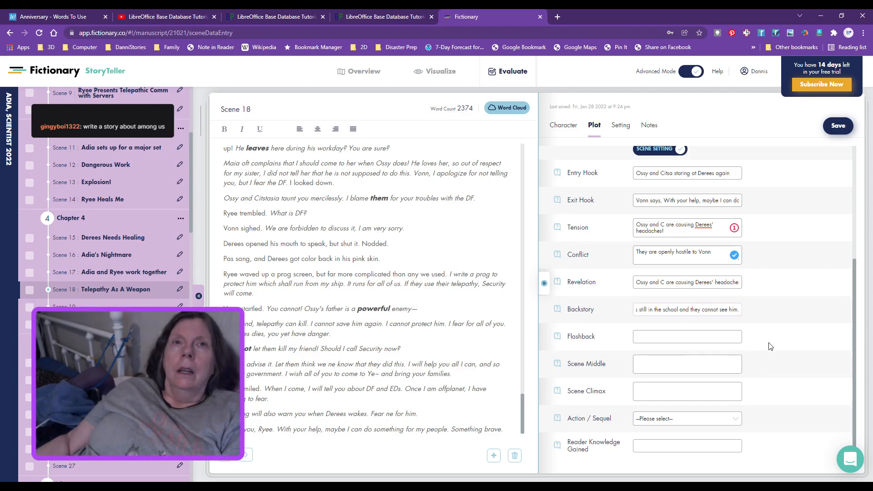
pyautogui.write('.')
# - Enter the scene climax as "Ryee writes a prog to warn them all if Ossy and C get near Derees because they can easily kill him."
pyautogui.click(657, 365)
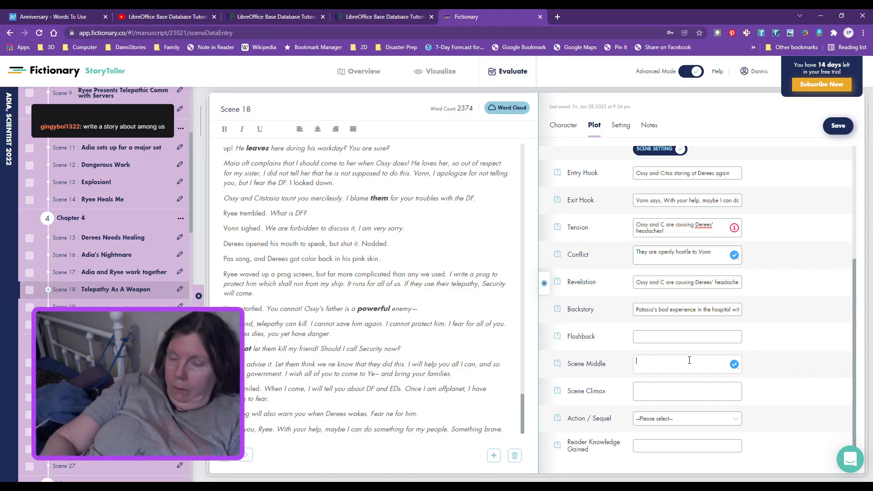
pyautogui.click(666, 386)
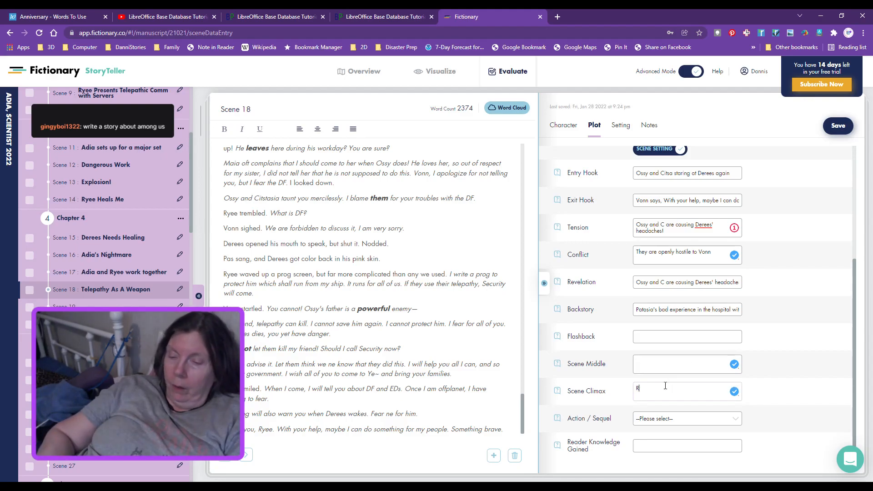
pyautogui.write('Ryee writes a prog ')
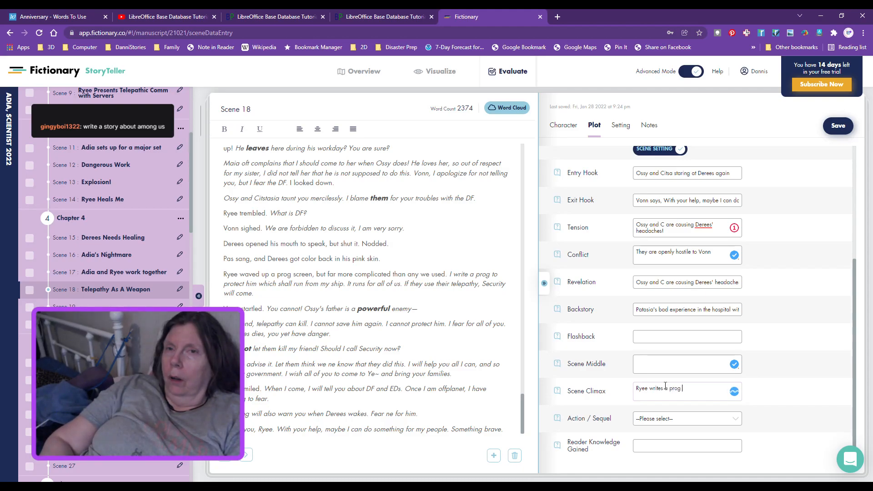
pyautogui.write('to warn them')
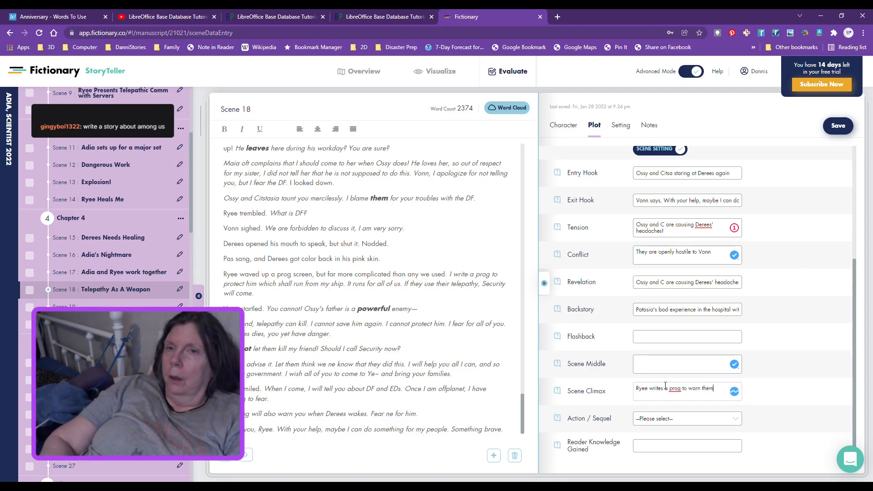
pyautogui.write(' all if O')
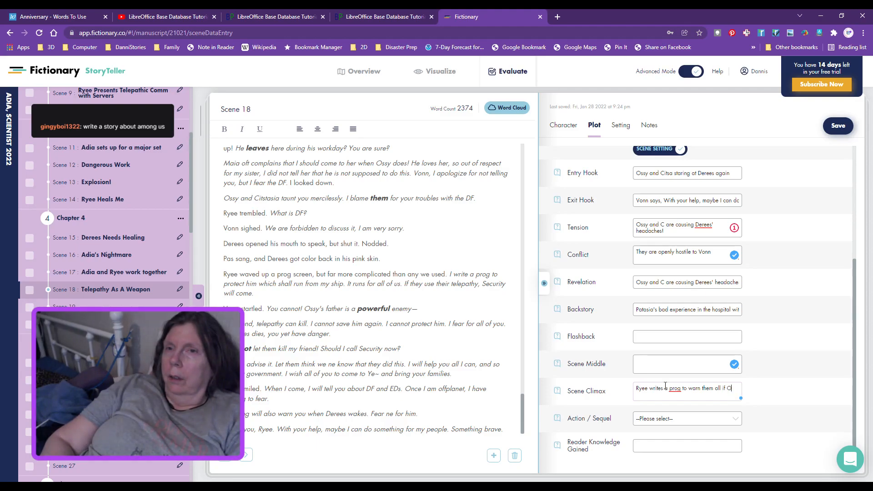
pyautogui.write('ssy dnd C ')
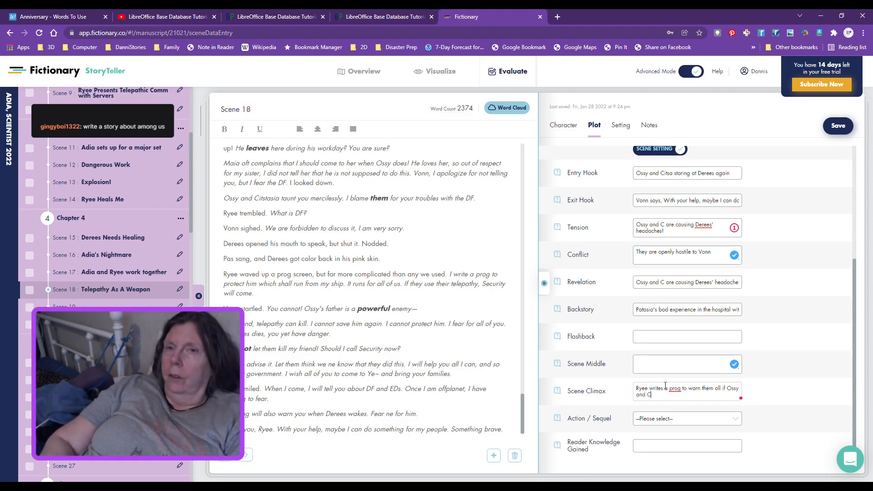
pyautogui.write('get near Derees')
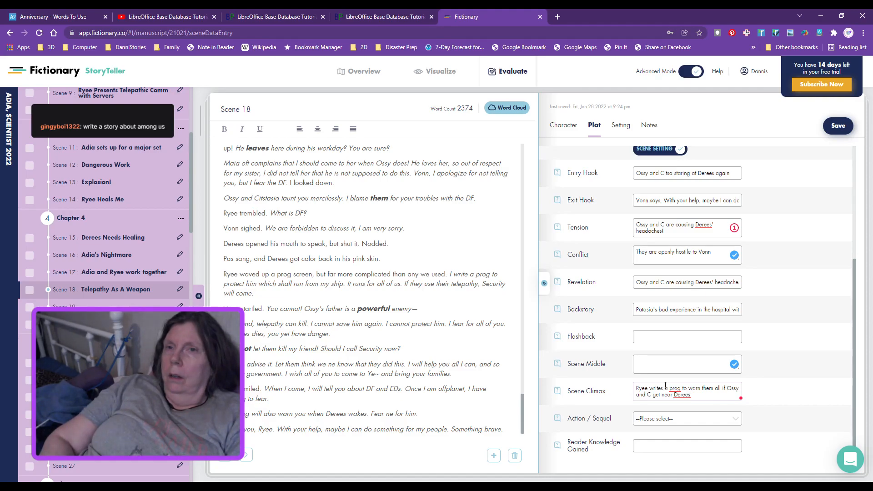
pyautogui.write('ause they can easily ki')
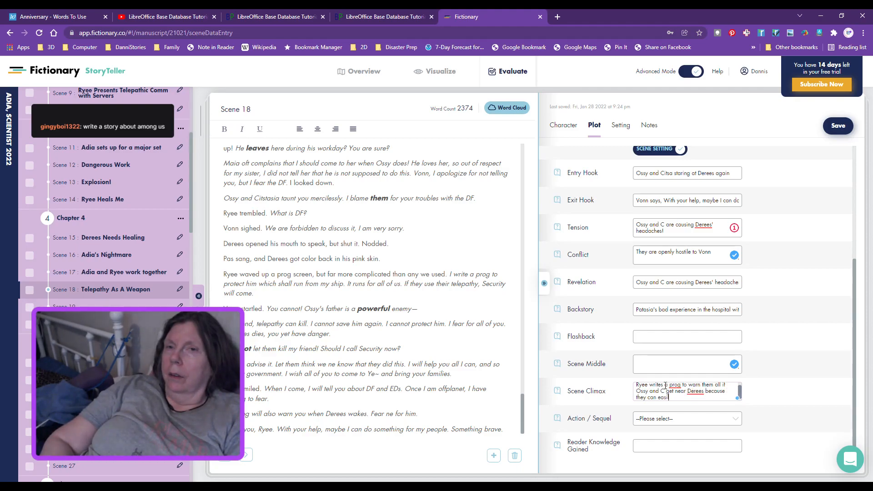
pyautogui.write('ll him')
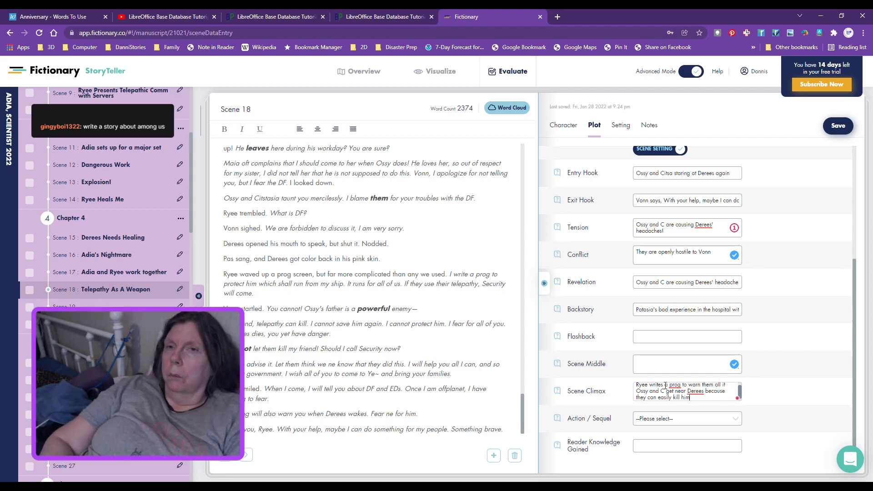
pyautogui.write('.')
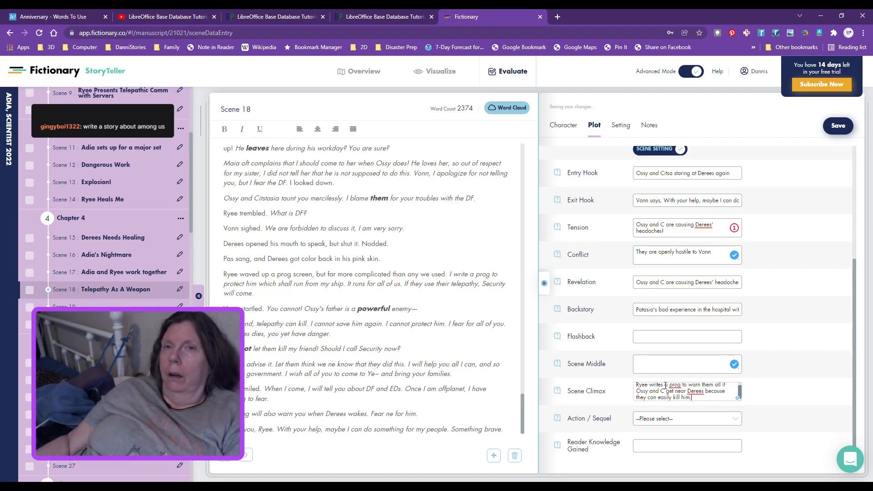
# - Enter "Derees tells of his fears for his wife." as the scene middle and classify the scene as Sequel
pyautogui.click(661, 364)
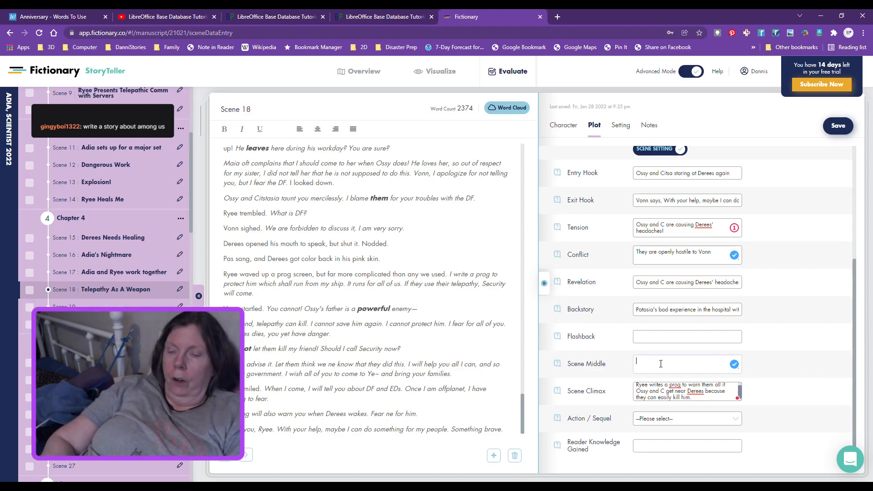
pyautogui.write('Derees ')
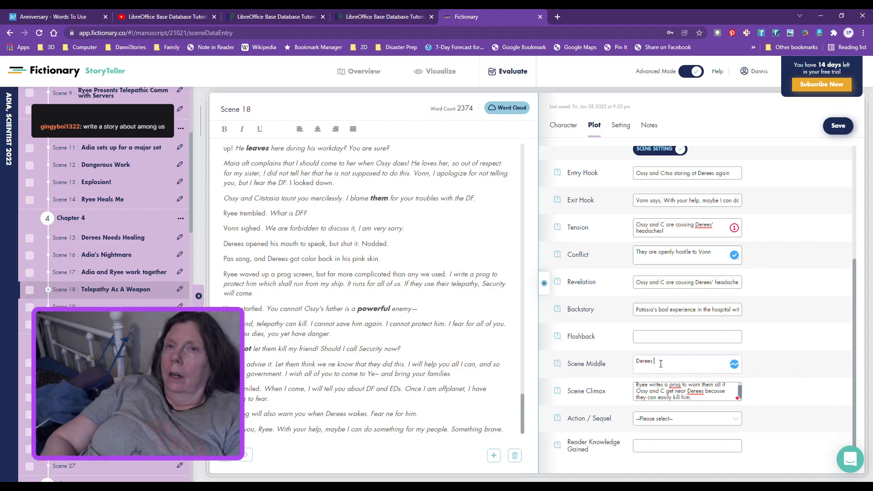
pyautogui.write('tells of his fears for his wife.')
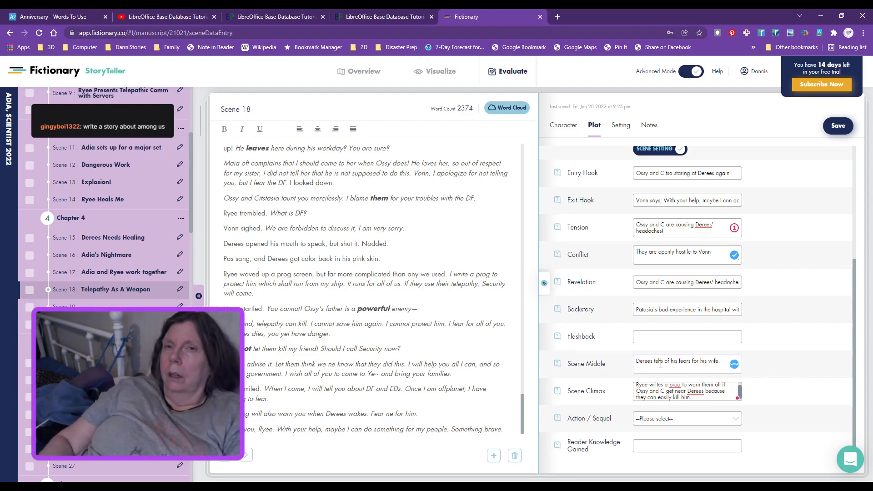
pyautogui.click(739, 423)
pyautogui.click(705, 448)
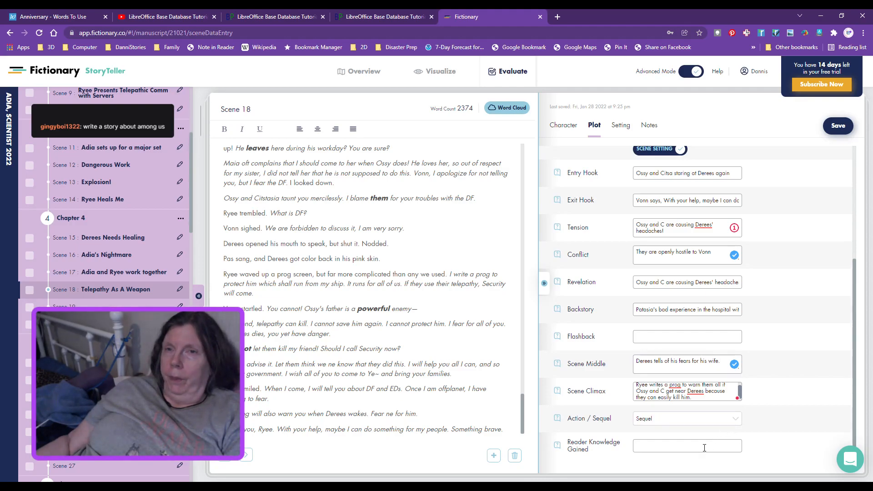
# - Enter the reader knowledge gained as "Ossy and C are trying to kill Derees! And their relatives have power."
pyautogui.click(680, 446)
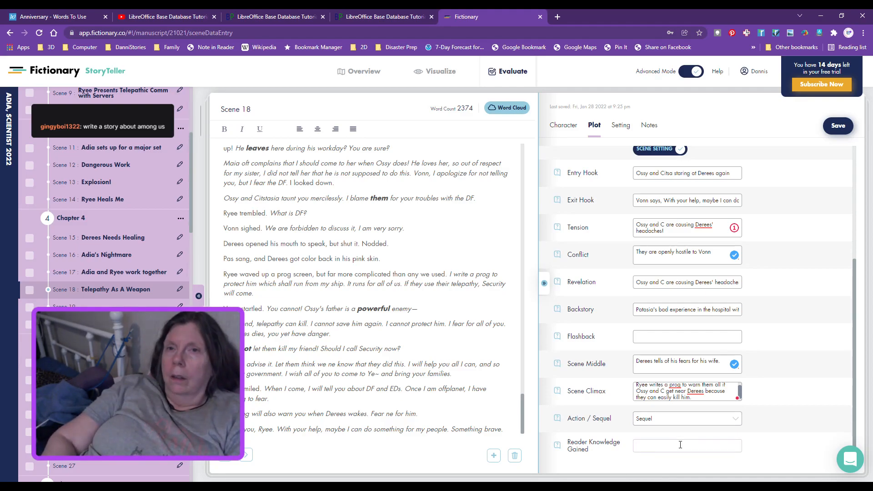
pyautogui.write('Ossy and C')
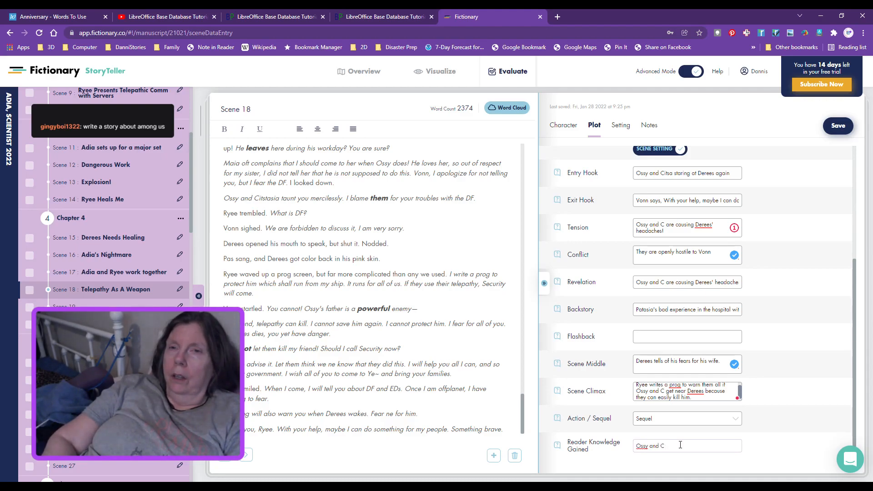
pyautogui.write(' are trying to ')
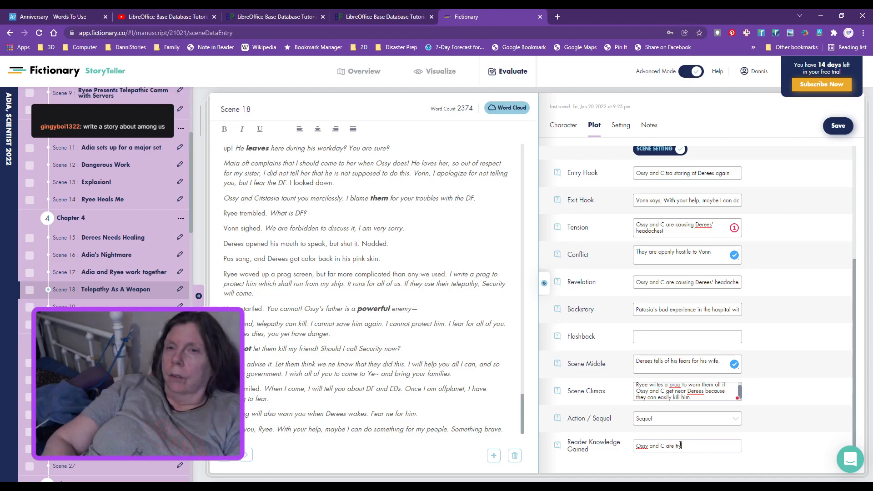
pyautogui.write('kill O')
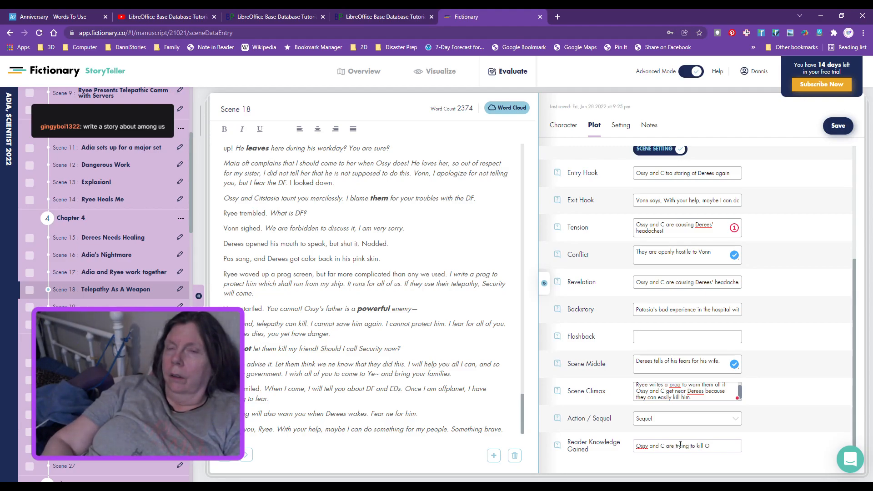
pyautogui.press('BackSpace')
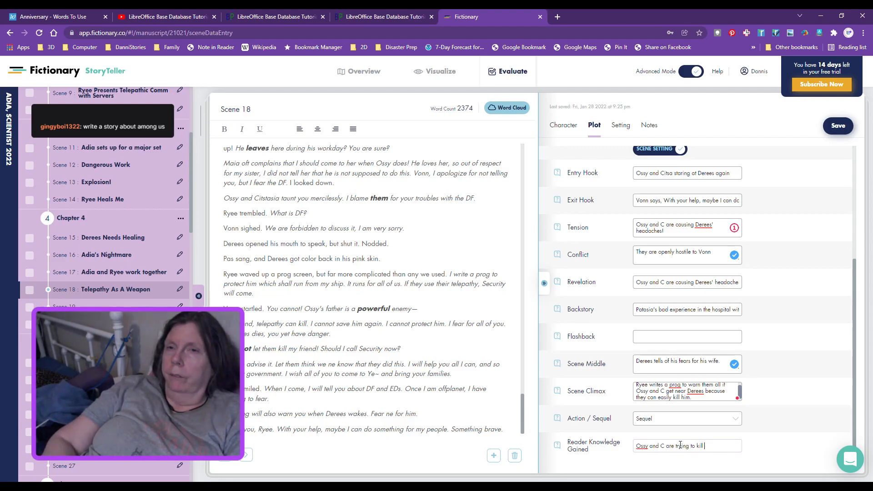
pyautogui.write('Derees!')
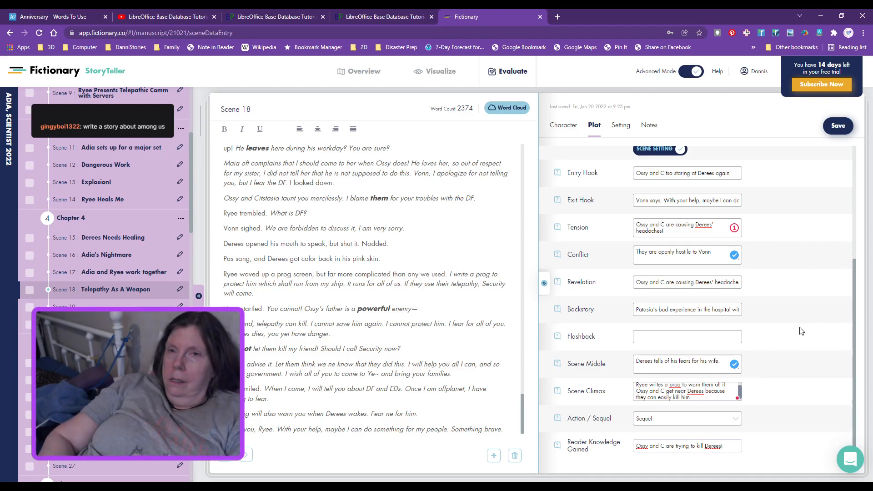
pyautogui.write('And the')
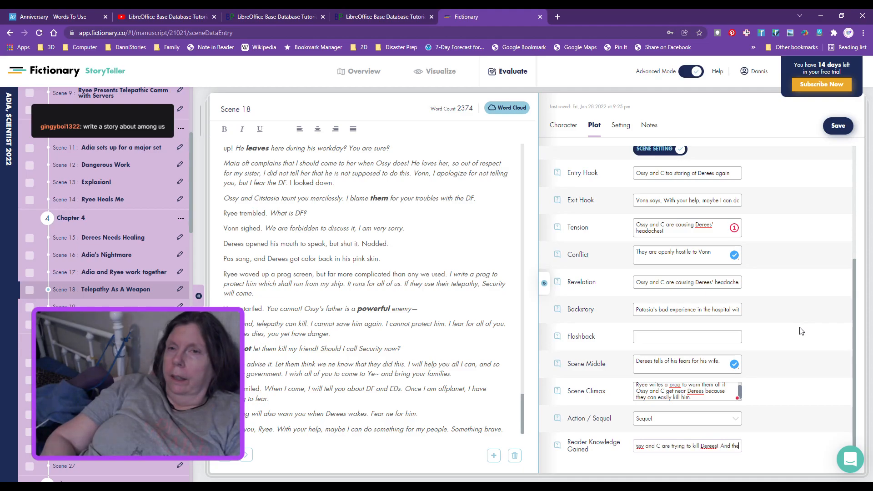
pyautogui.write('ir relativ')
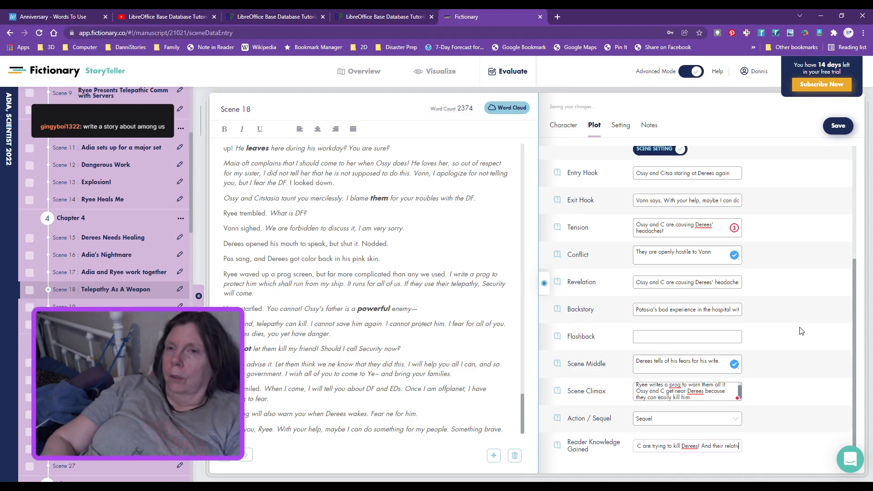
pyautogui.write('es have')
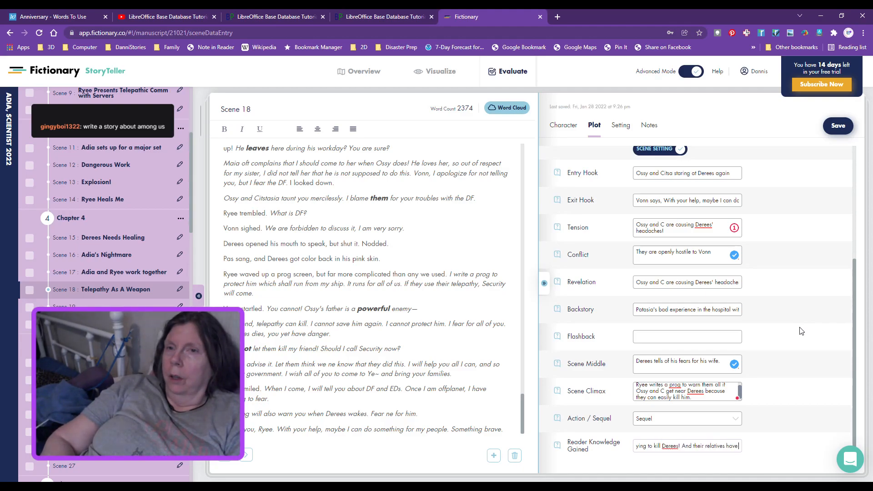
pyautogui.write(' power.')
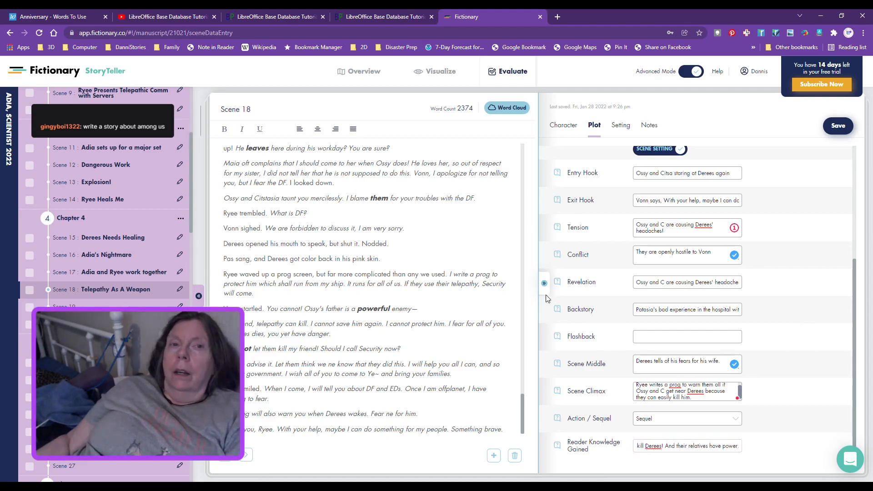
# - Remove Maia Rayaline, Marel'vanrah and Selik Schwer from the characters present in Scene 18
pyautogui.click(555, 129)
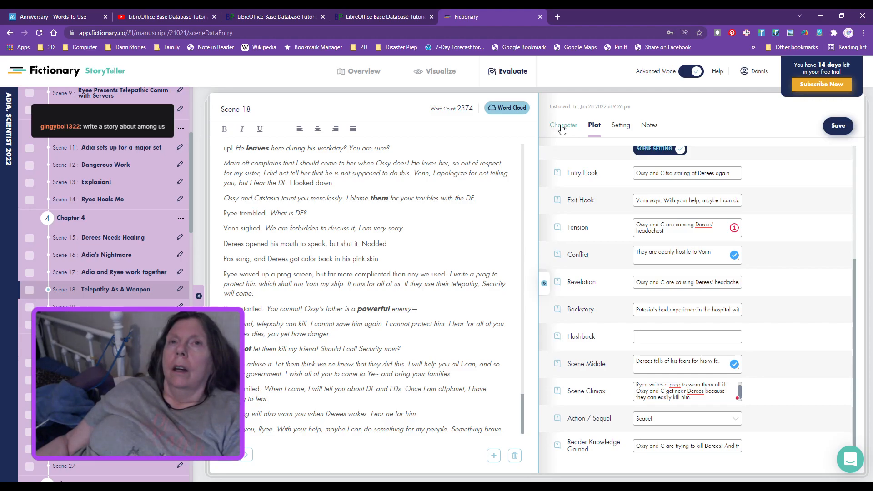
pyautogui.click(562, 129)
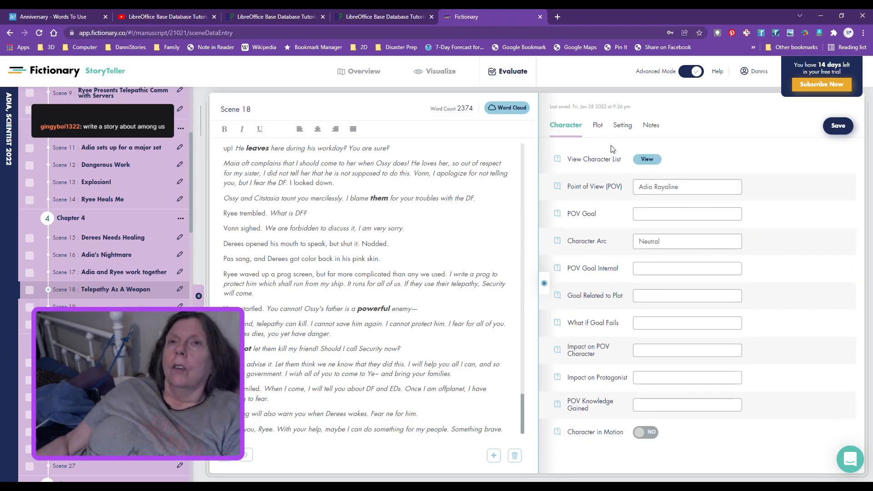
pyautogui.click(654, 162)
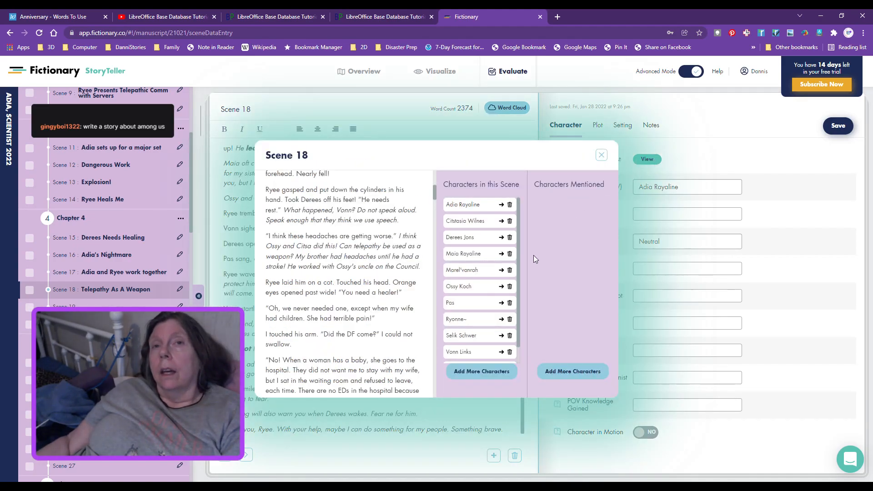
pyautogui.click(510, 254)
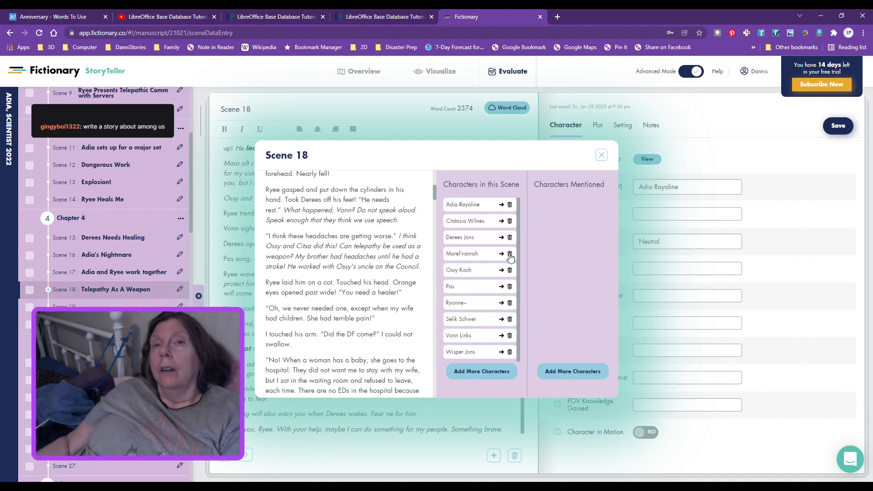
pyautogui.click(510, 254)
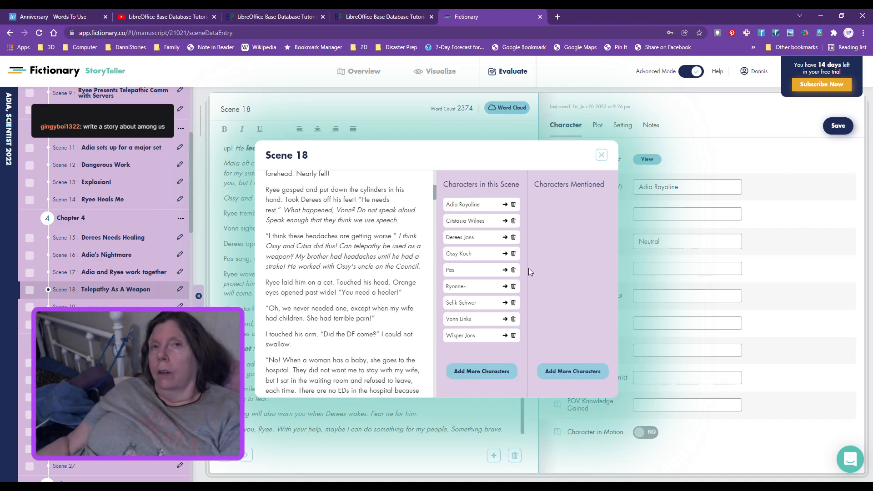
pyautogui.click(514, 303)
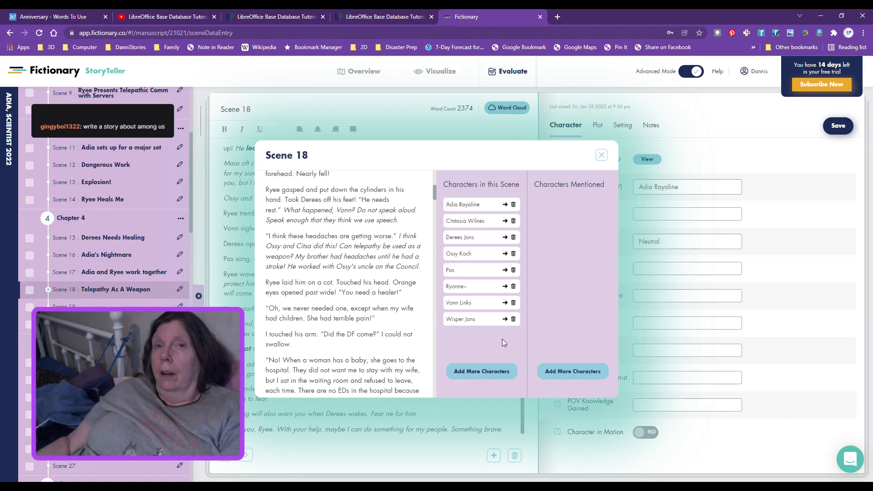
pyautogui.click(602, 155)
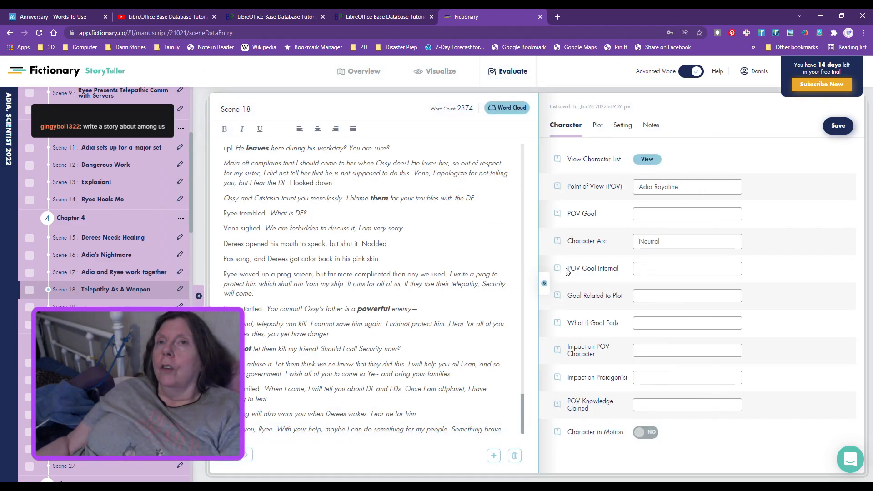
# - Enter "To be safe and for Derees to be safe" as the POV goal of Scene 18
pyautogui.click(672, 210)
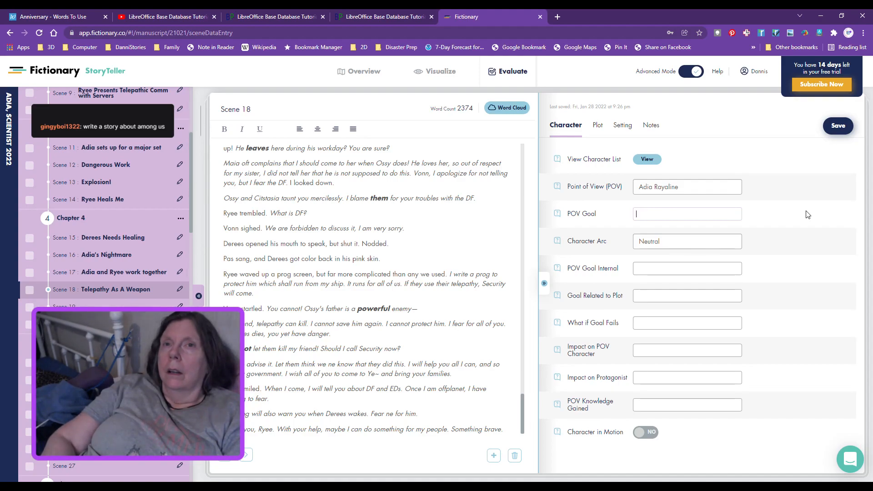
pyautogui.write('To be safe and for Derees to b')
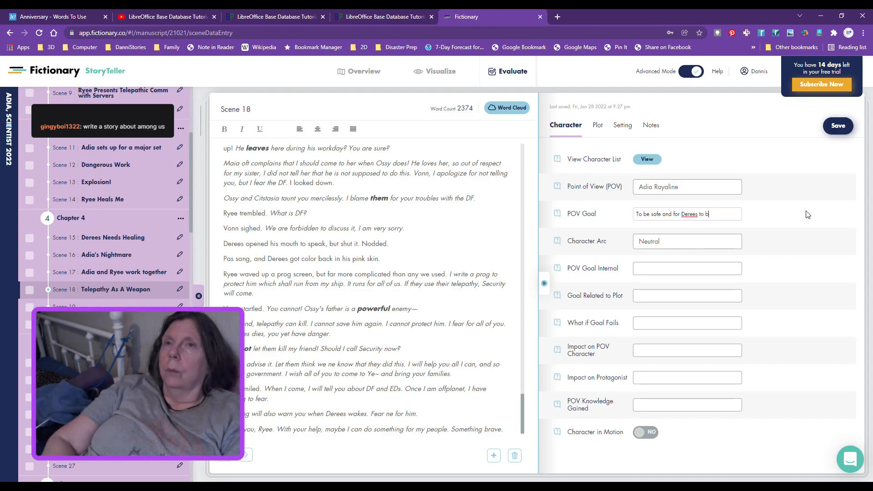
pyautogui.write('e safe')
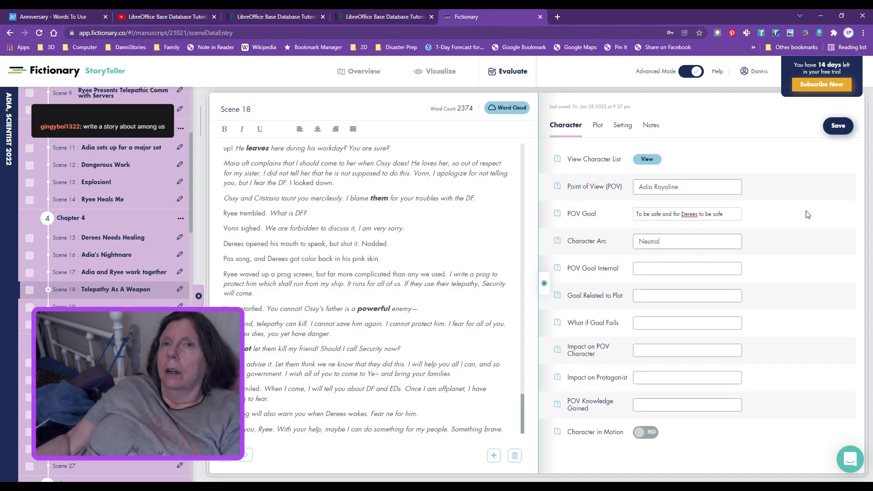
pyautogui.click(705, 270)
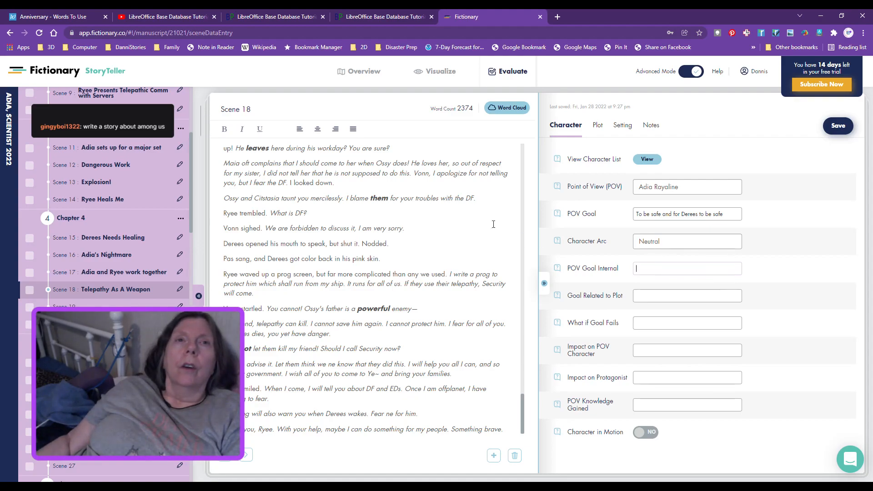
# - Add Maia Rayaline to the characters mentioned in Scene 18
pyautogui.scroll(2, 475, 211)
pyautogui.scroll(8, 474, 211)
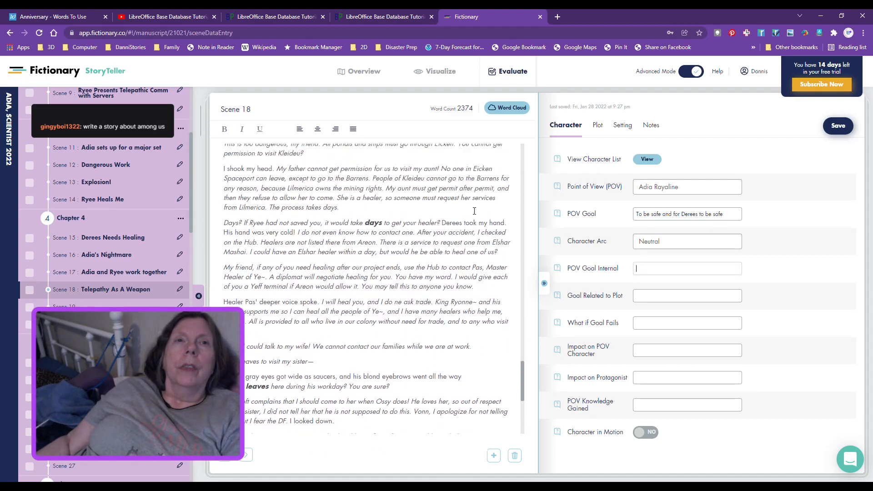
pyautogui.scroll(10, 474, 211)
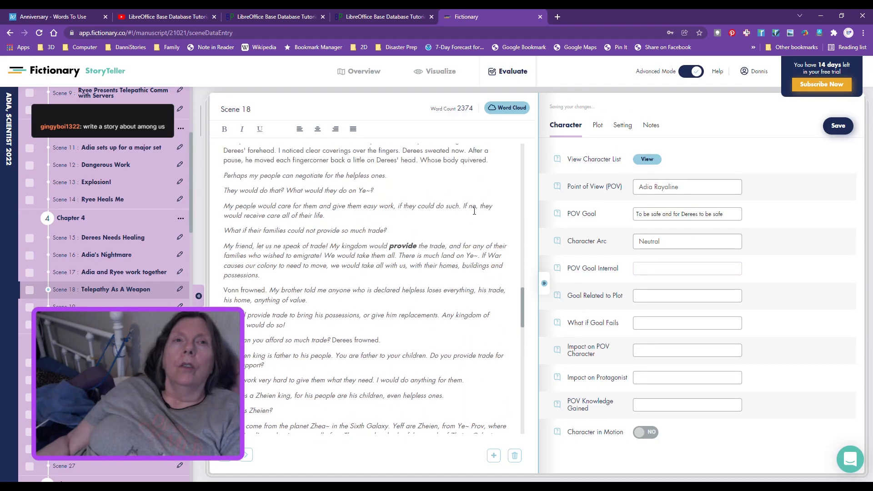
pyautogui.scroll(3, 475, 211)
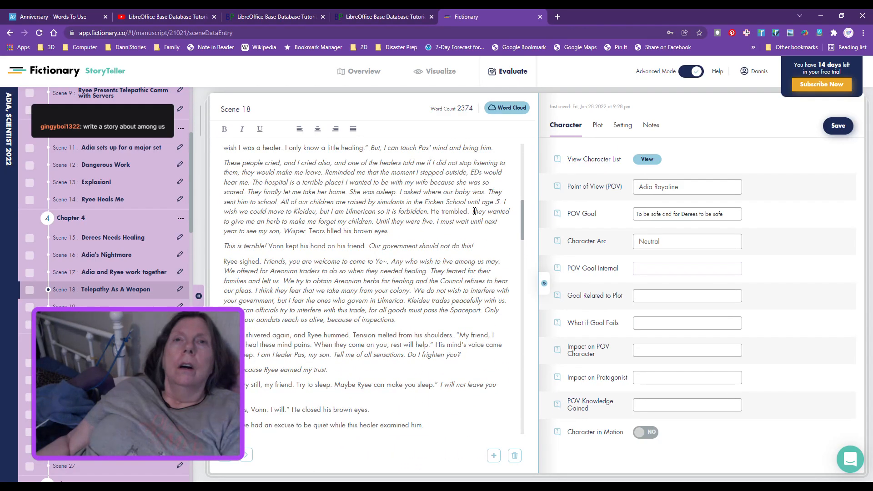
pyautogui.click(648, 161)
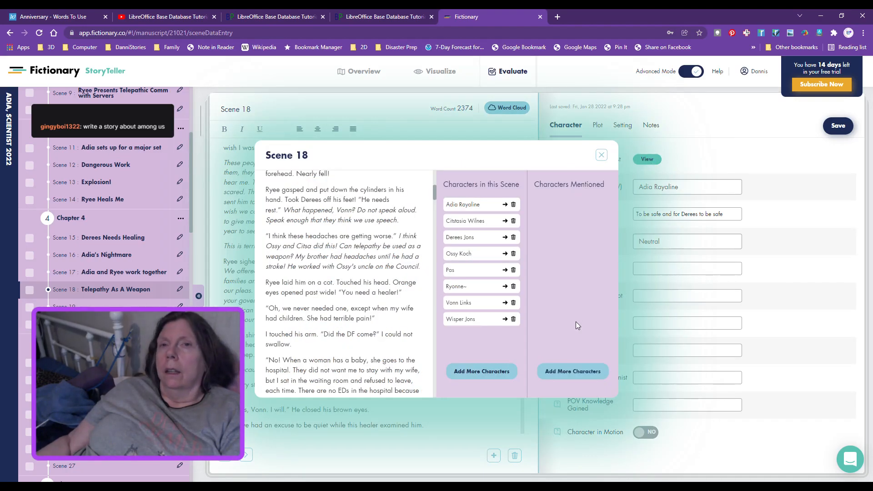
pyautogui.click(573, 372)
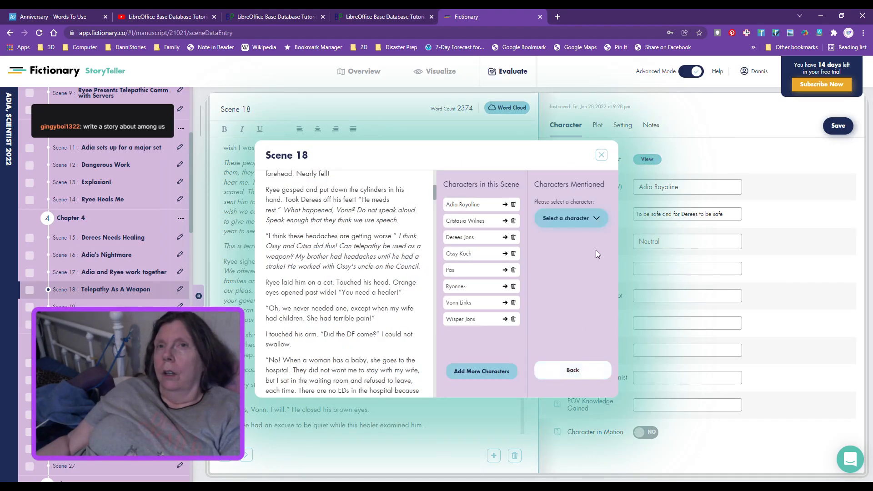
pyautogui.click(600, 217)
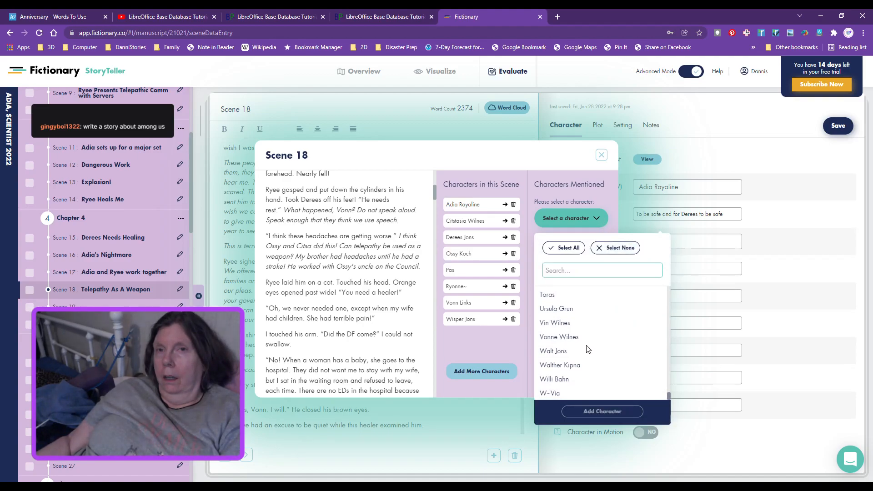
pyautogui.scroll(5, 586, 352)
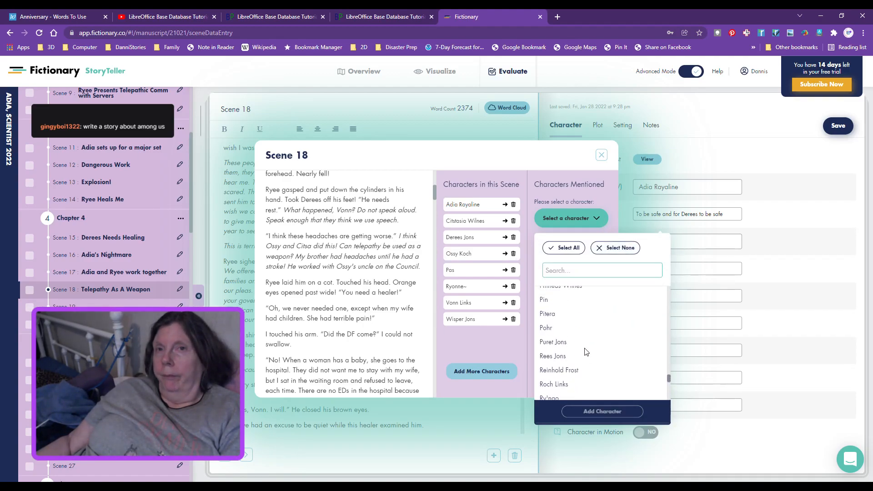
pyautogui.scroll(3, 586, 351)
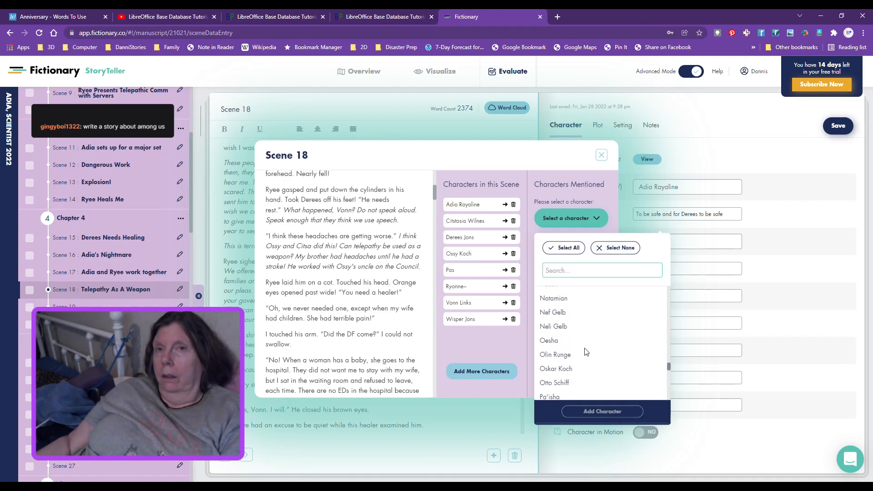
pyautogui.scroll(1, 586, 352)
pyautogui.scroll(1, 586, 352)
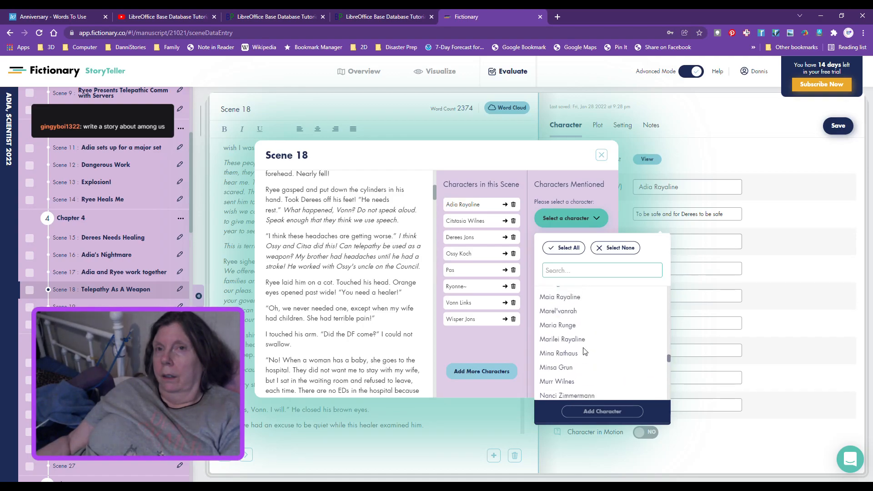
pyautogui.click(562, 310)
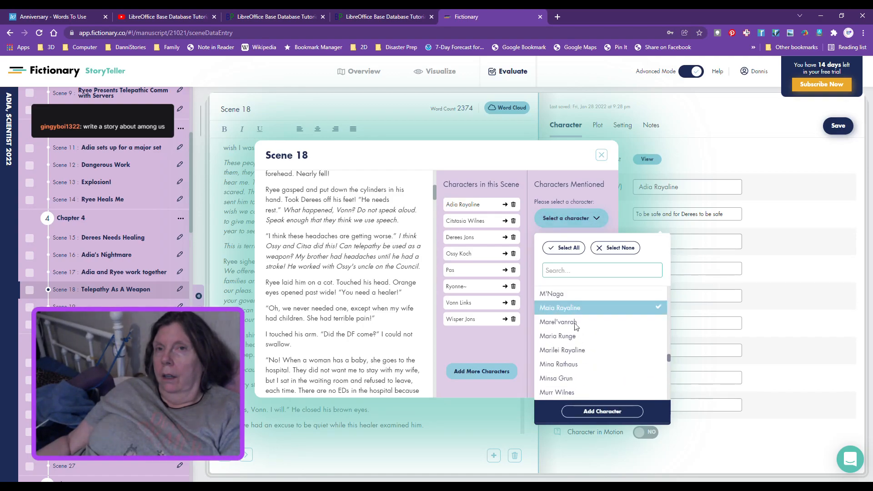
pyautogui.click(609, 412)
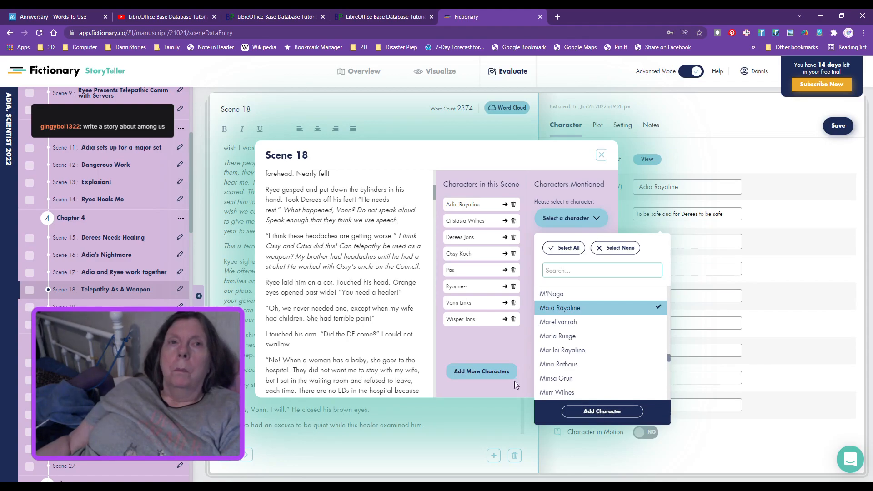
# - Check the opening of Scene 18 for mentioned people and add Eric Schwer to its characters mentioned
pyautogui.scroll(4, 397, 306)
pyautogui.scroll(1, 397, 306)
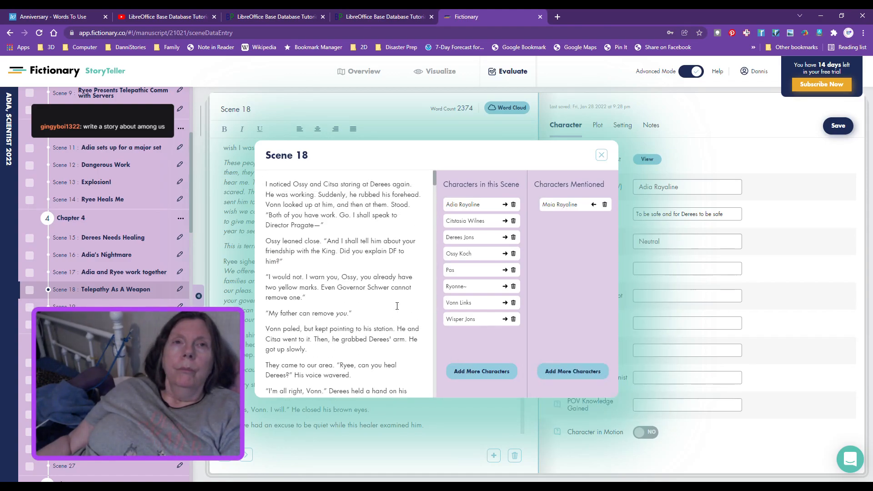
pyautogui.scroll(-2, 400, 264)
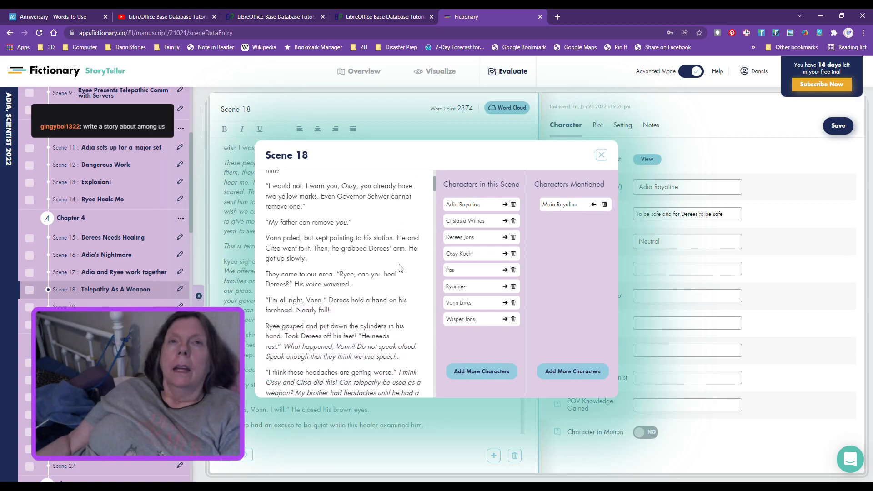
pyautogui.click(569, 372)
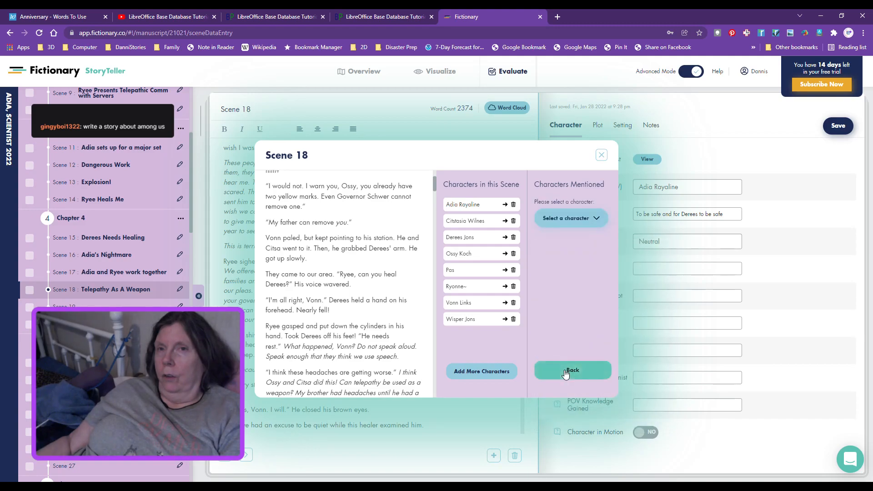
pyautogui.click(597, 220)
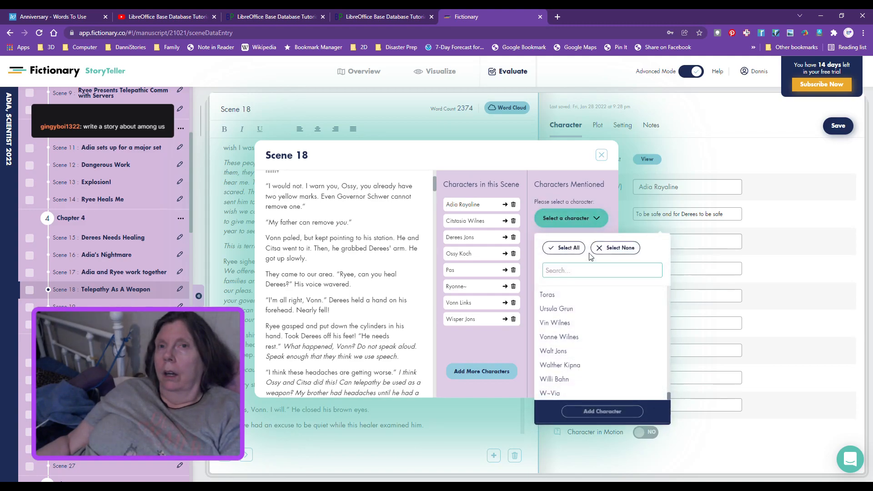
pyautogui.scroll(-5, 586, 334)
pyautogui.scroll(10, 586, 335)
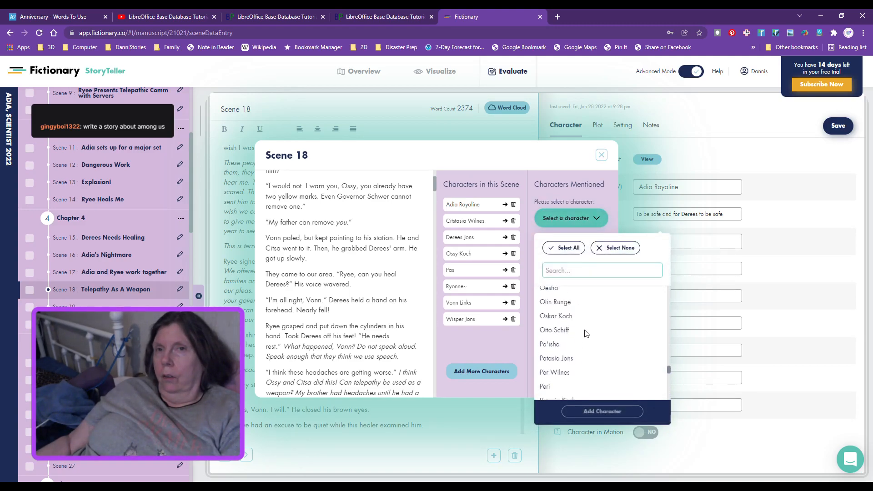
pyautogui.scroll(10, 586, 334)
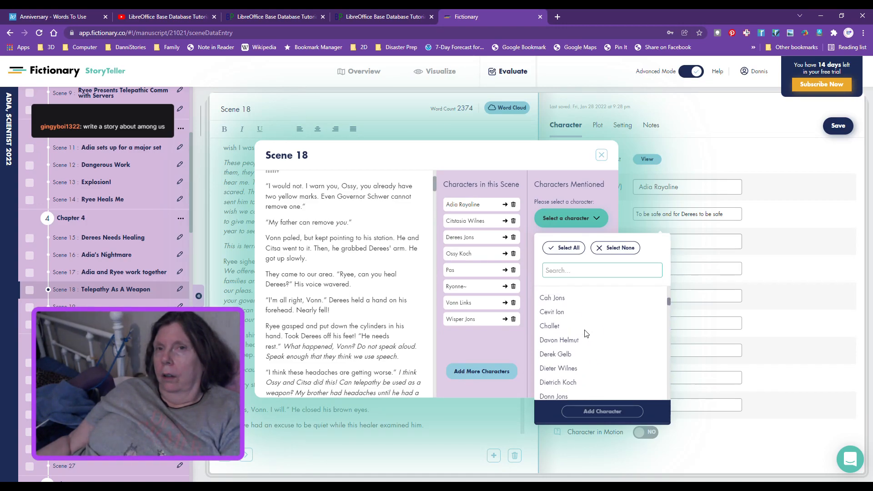
pyautogui.scroll(5, 586, 335)
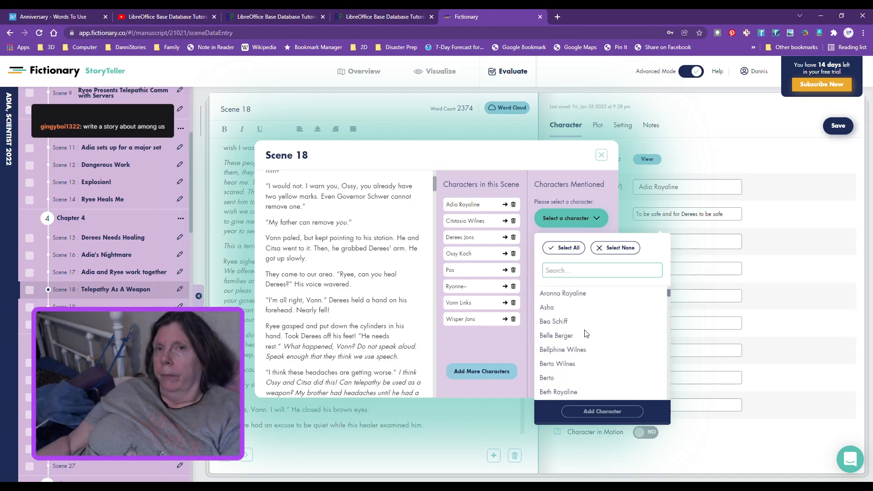
pyautogui.scroll(-1, 590, 339)
pyautogui.scroll(-2, 590, 339)
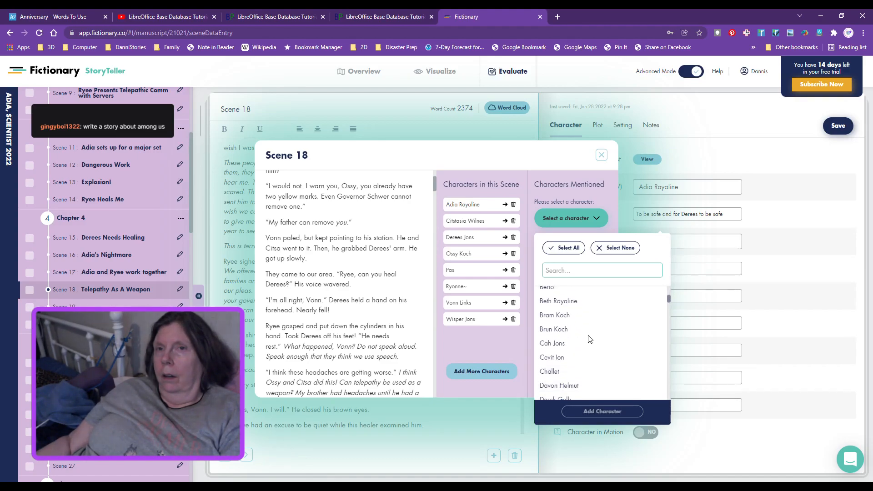
pyautogui.scroll(-3, 590, 339)
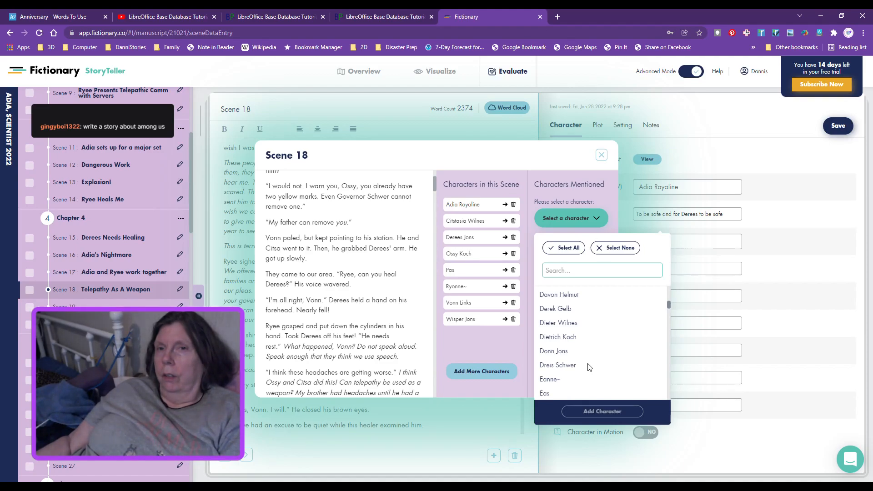
pyautogui.scroll(-3, 590, 367)
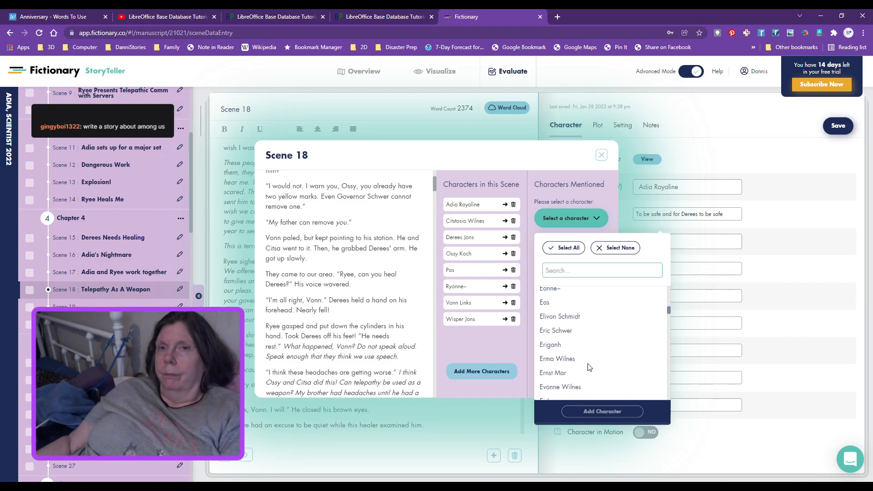
pyautogui.scroll(-2, 590, 367)
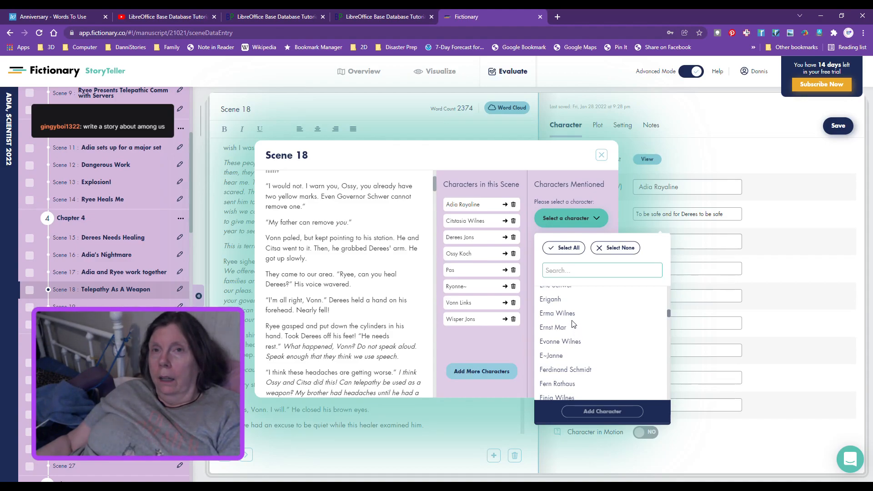
pyautogui.scroll(1, 574, 324)
pyautogui.click(564, 332)
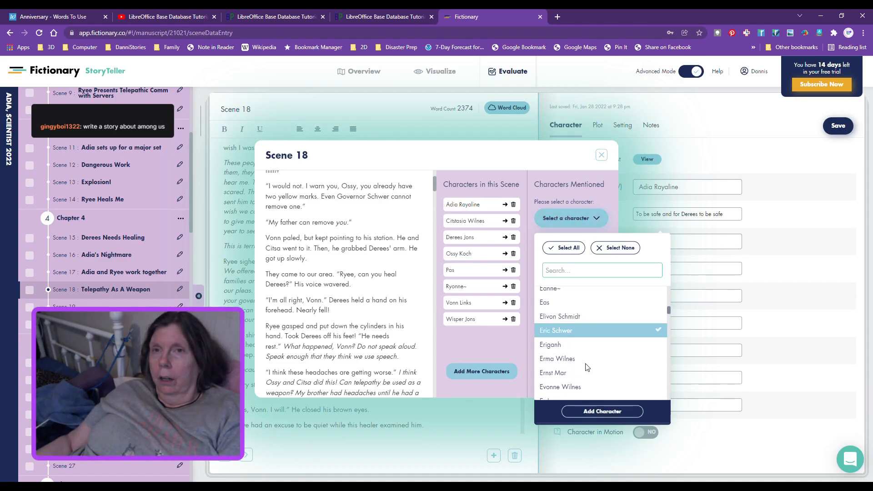
pyautogui.click(599, 413)
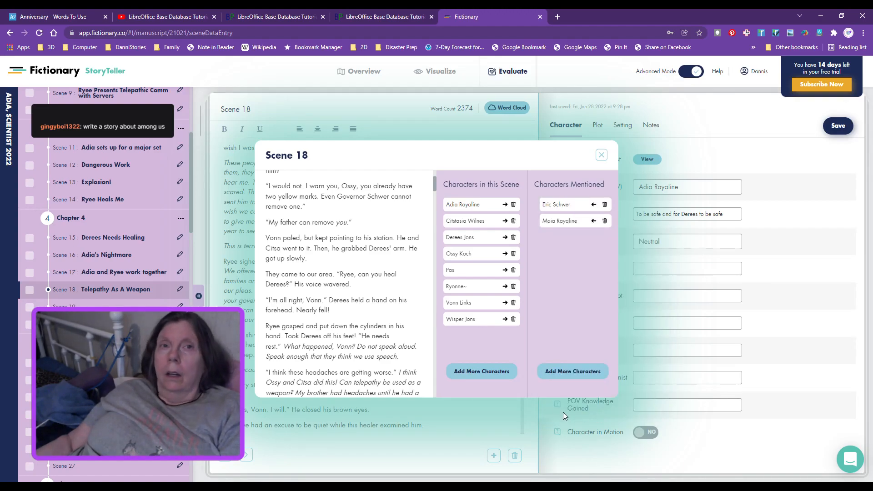
# - Read on through the passage about Derees' headaches and add Brun Koch to the characters mentioned in Scene 18
pyautogui.scroll(2, 348, 268)
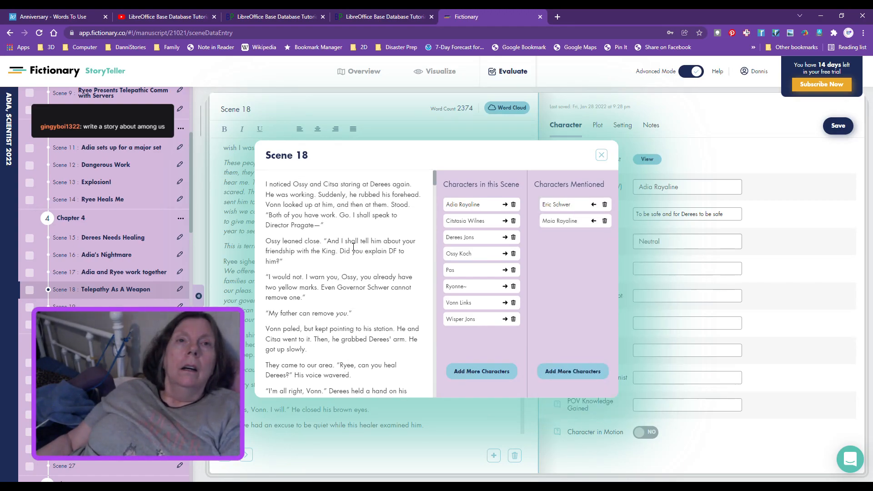
pyautogui.scroll(-3, 359, 262)
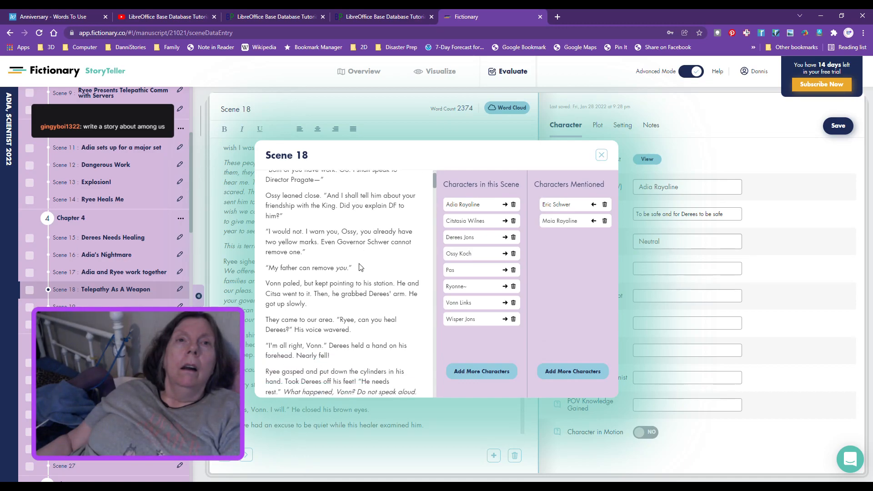
pyautogui.scroll(-2, 360, 267)
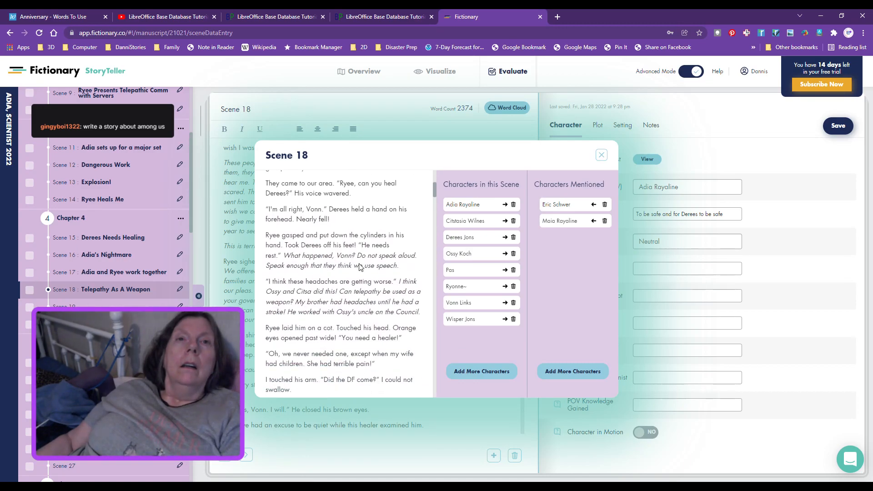
pyautogui.scroll(-1, 360, 264)
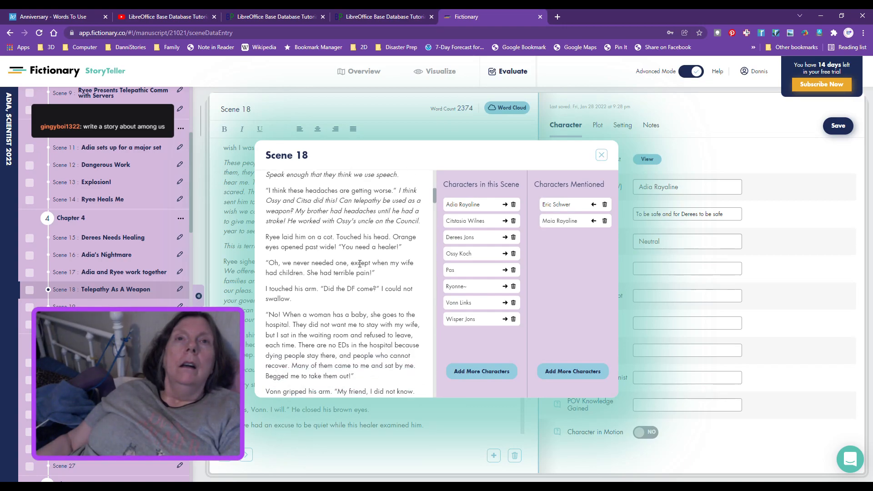
pyautogui.scroll(-1, 359, 264)
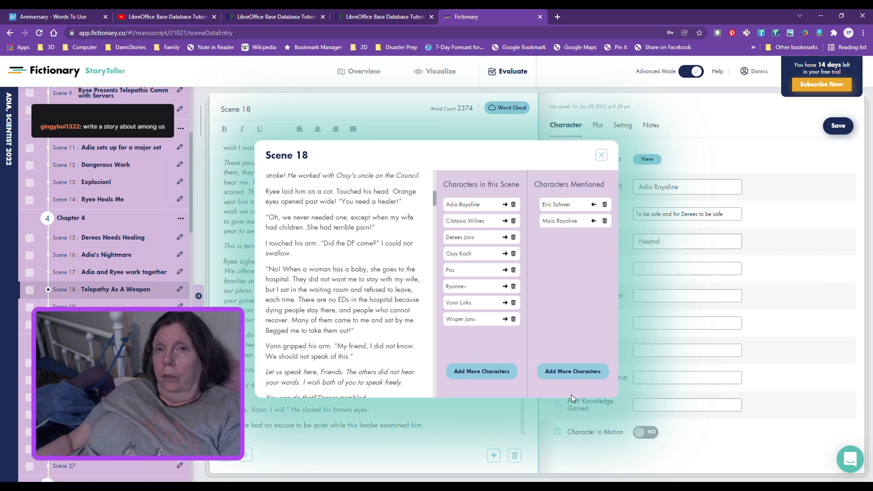
pyautogui.click(573, 380)
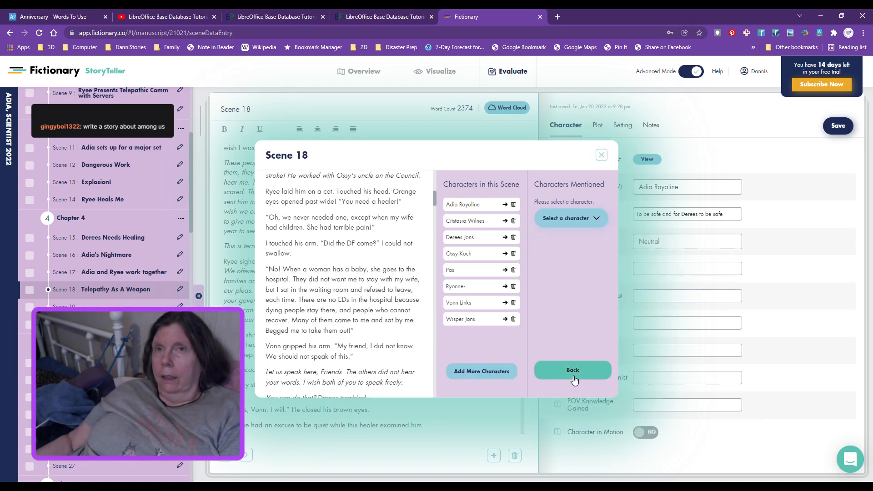
pyautogui.click(591, 219)
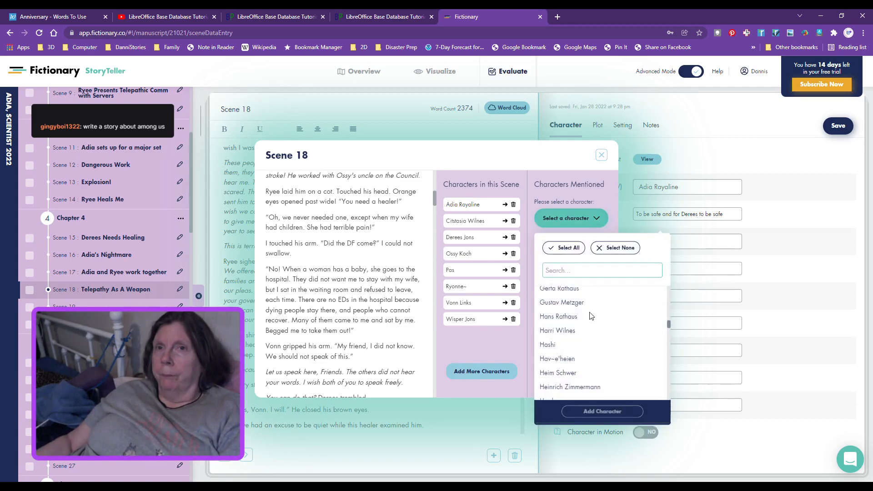
pyautogui.scroll(10, 591, 350)
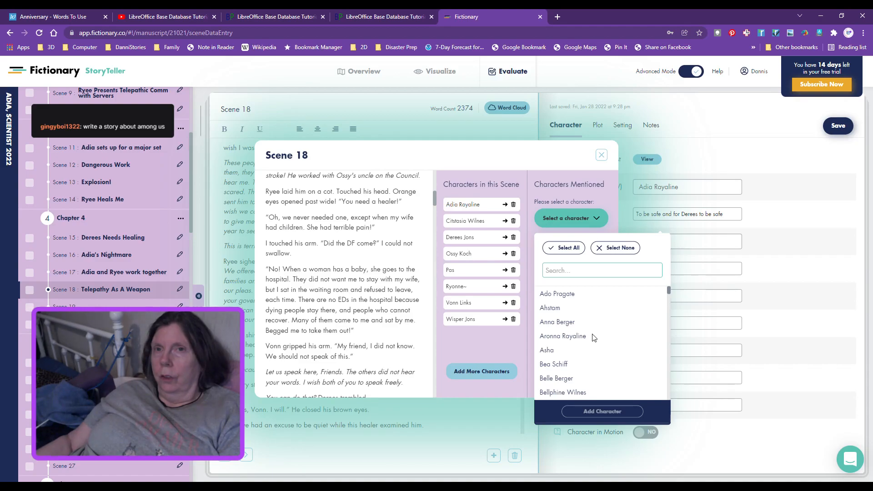
pyautogui.scroll(-5, 593, 346)
pyautogui.scroll(-2, 594, 339)
pyautogui.scroll(1, 595, 339)
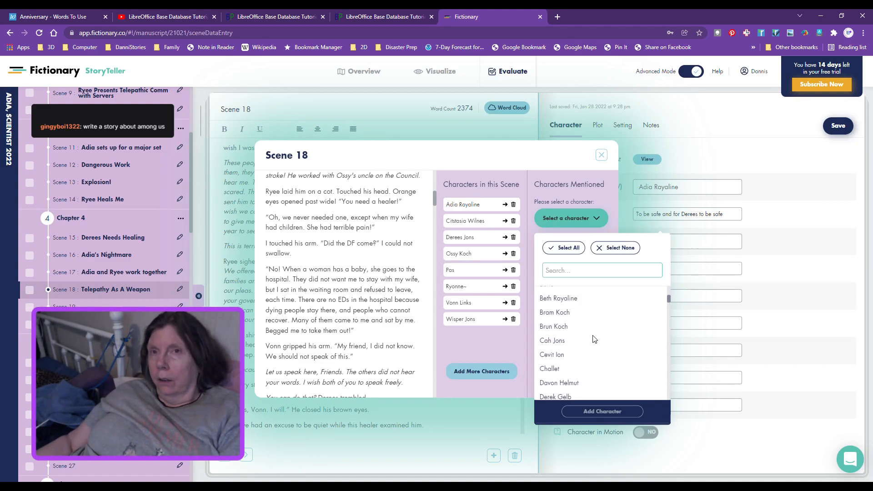
pyautogui.click(553, 330)
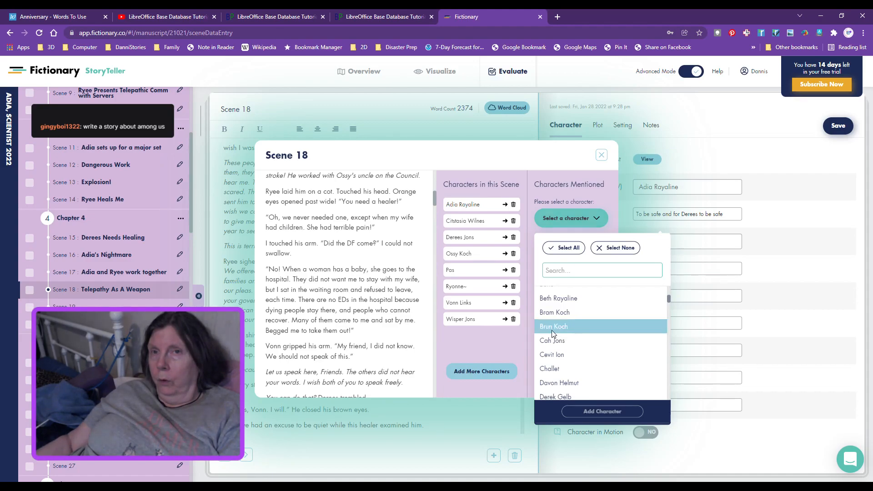
pyautogui.click(600, 412)
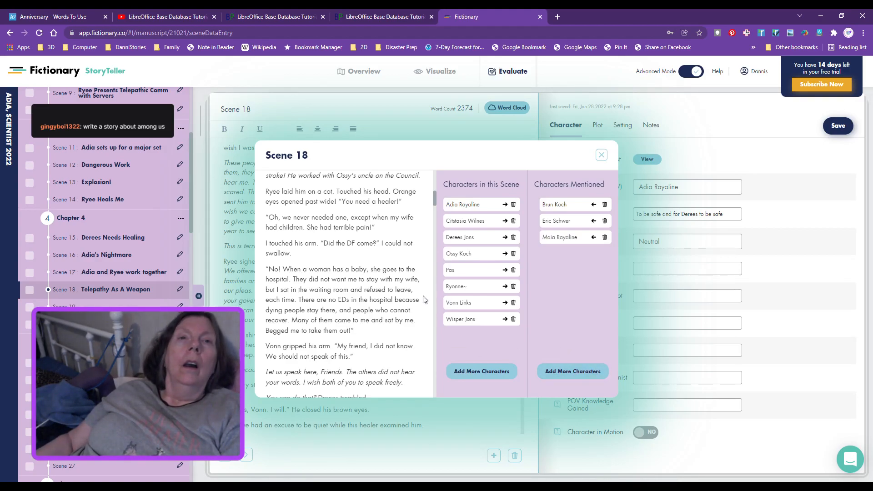
# - Continue through the hospital passage and select Patasia Jons as another character mentioned in Scene 18
pyautogui.scroll(-1, 423, 298)
pyautogui.scroll(-1, 408, 284)
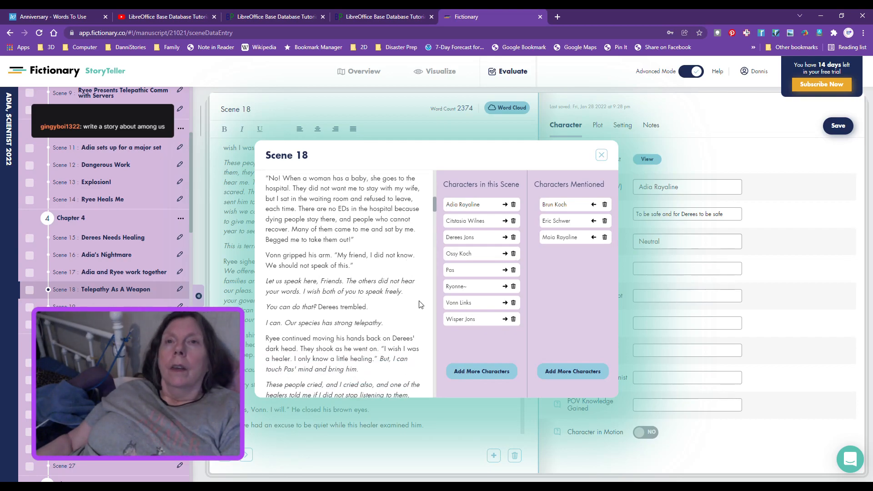
pyautogui.click(585, 374)
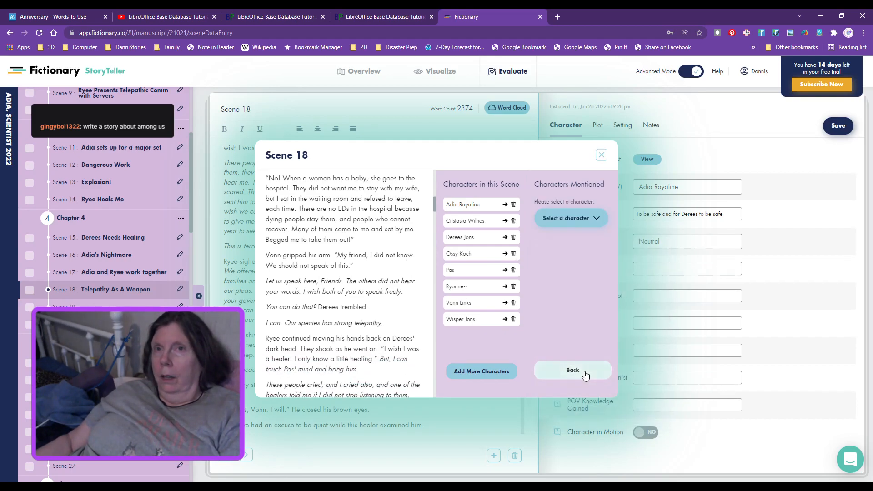
pyautogui.click(571, 218)
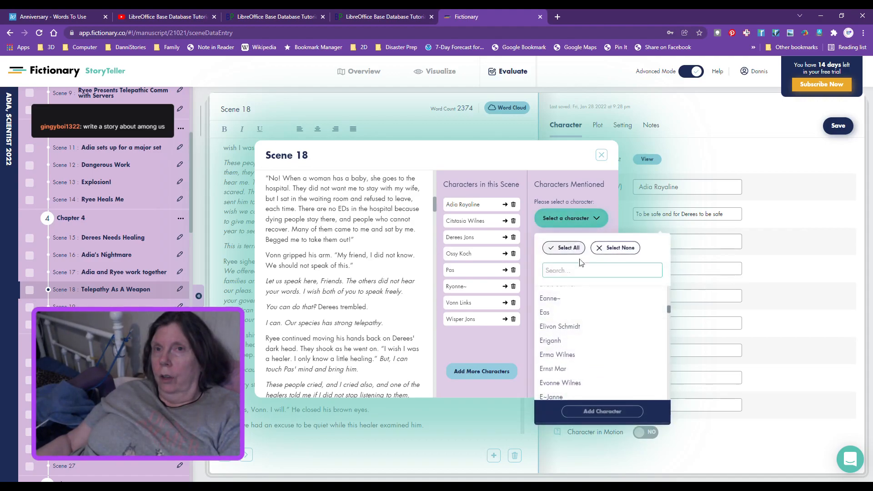
pyautogui.scroll(-8, 568, 326)
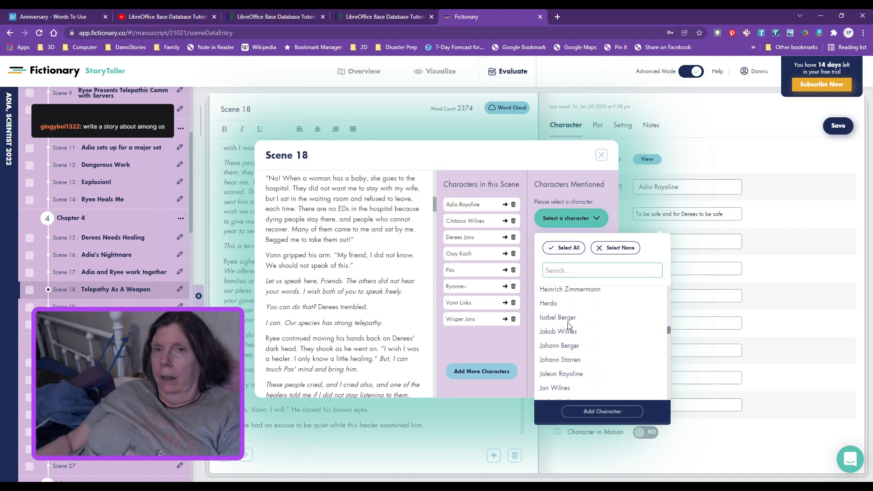
pyautogui.scroll(-8, 569, 326)
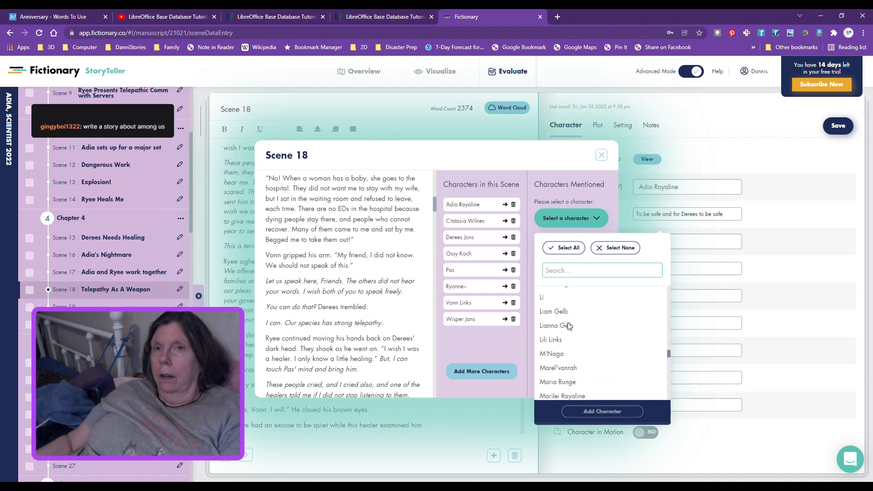
pyautogui.scroll(-3, 568, 326)
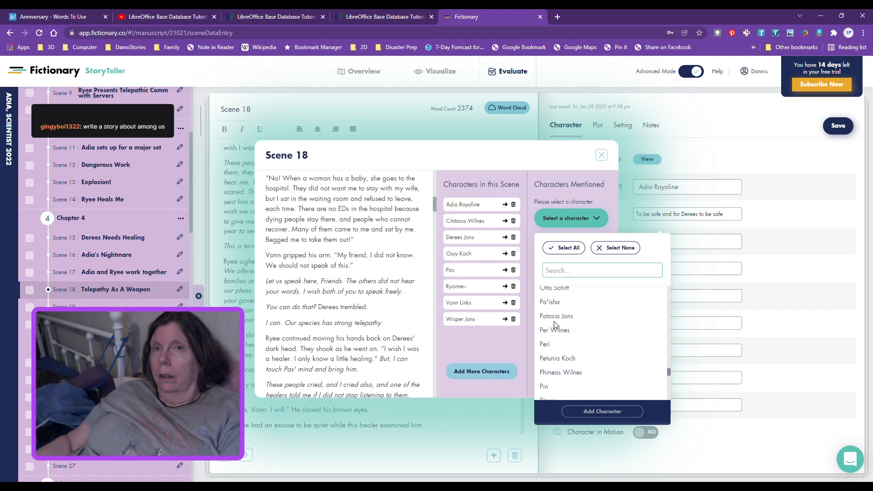
pyautogui.click(554, 319)
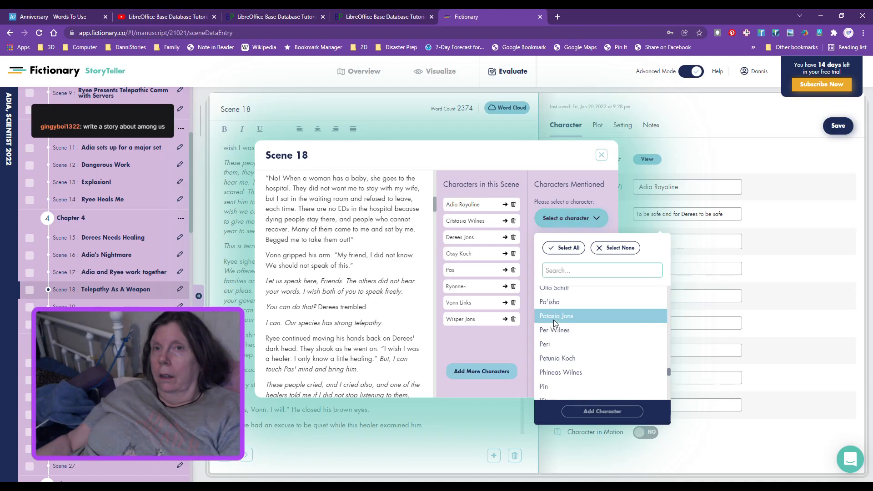
# - Add the selected character Patasia Jons to the characters mentioned in Scene 18
pyautogui.click(601, 412)
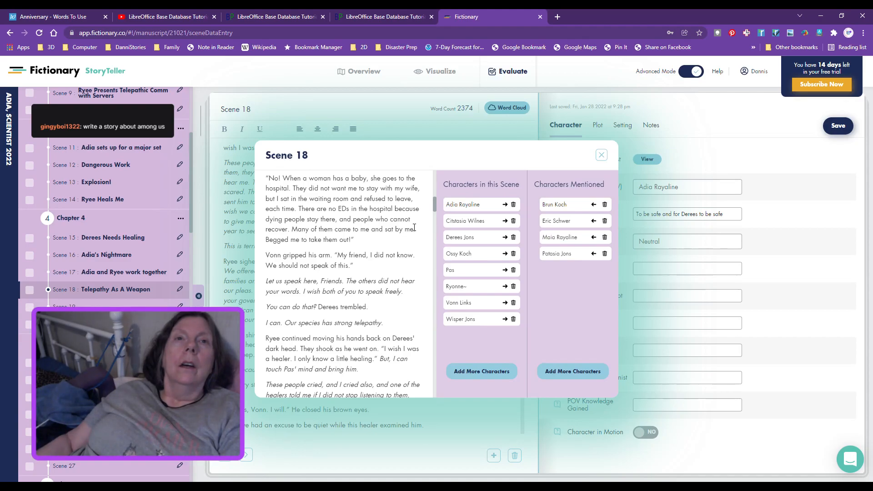
# - Read Scene 18's text from Derees and Vonn's talk about the hospital through Derees' worries for his children, checking for further mentioned characters
pyautogui.scroll(-1, 410, 241)
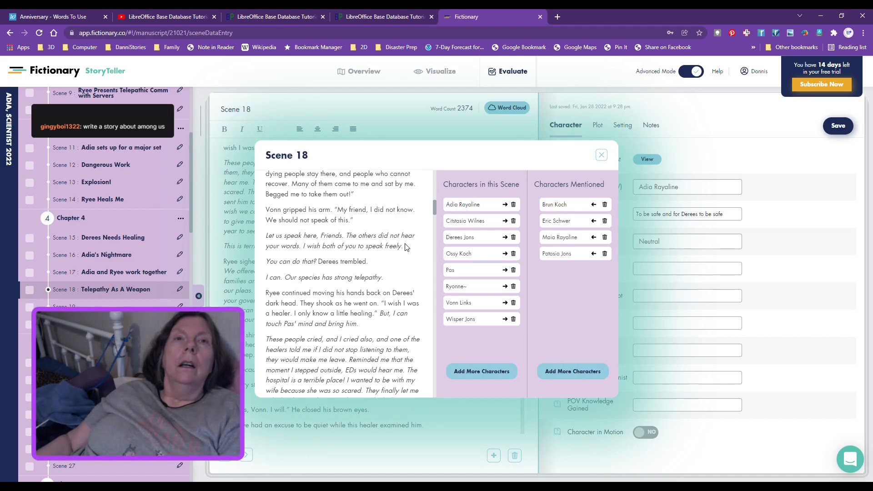
pyautogui.scroll(-1, 407, 248)
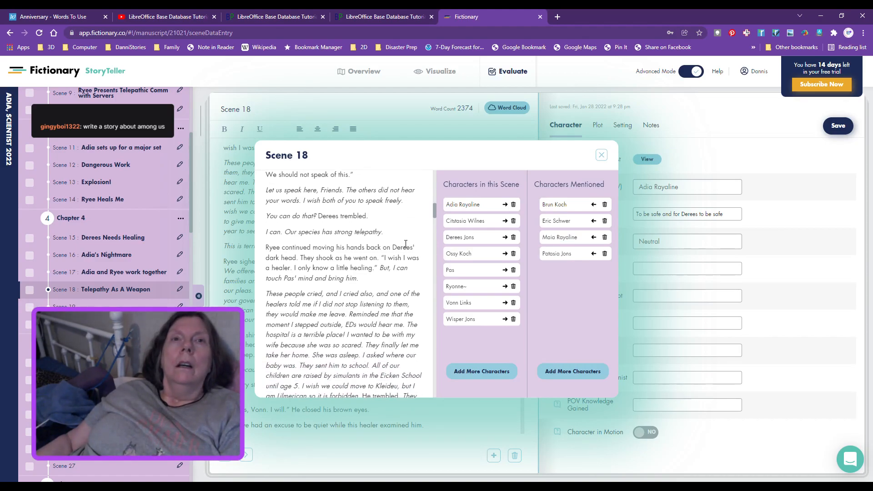
pyautogui.scroll(-1, 406, 244)
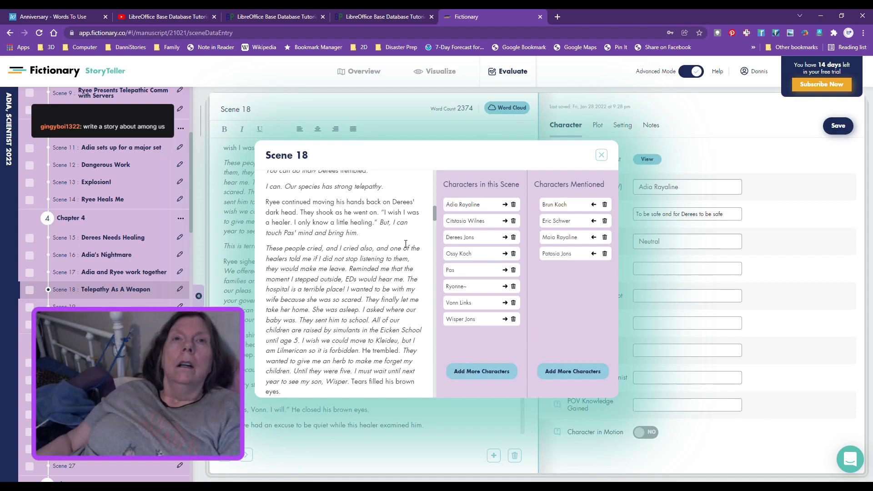
pyautogui.scroll(-1, 405, 244)
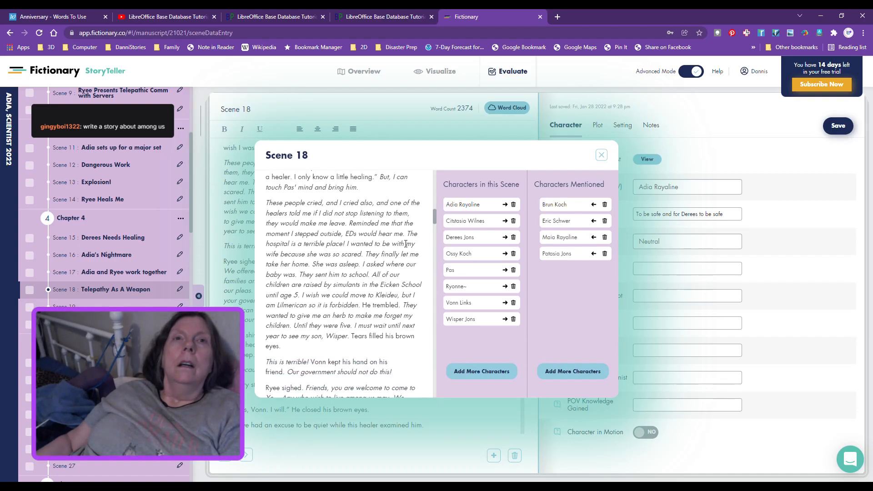
pyautogui.click(570, 380)
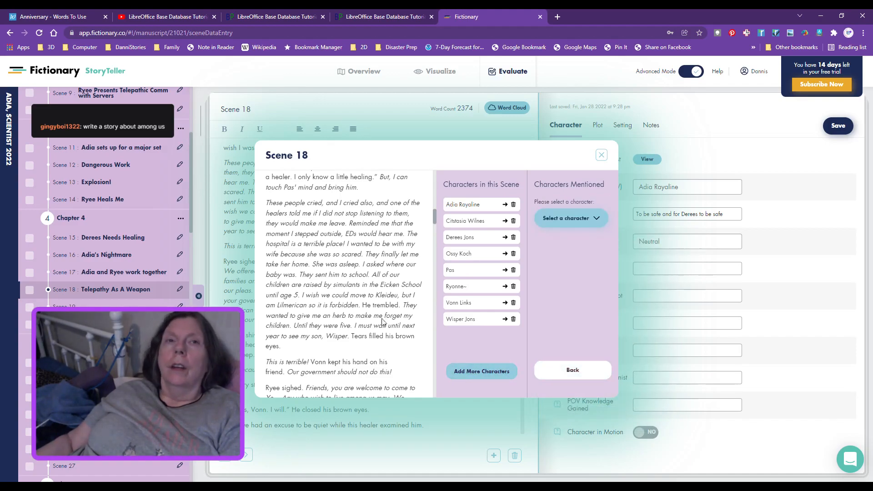
pyautogui.scroll(-2, 366, 259)
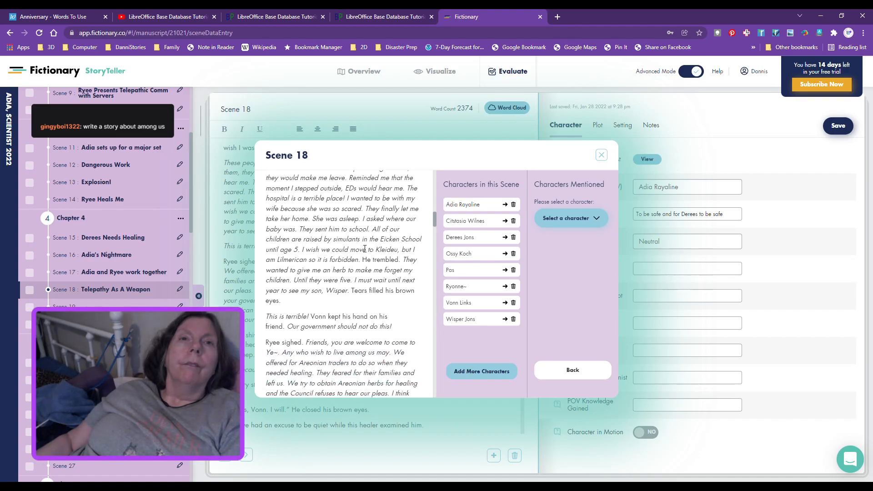
pyautogui.scroll(-7, 364, 264)
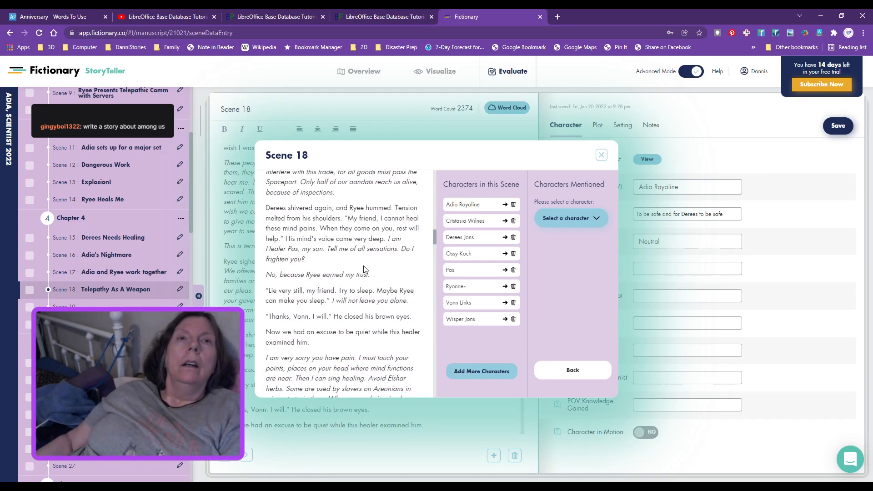
pyautogui.scroll(-1, 364, 269)
pyautogui.scroll(-1, 364, 266)
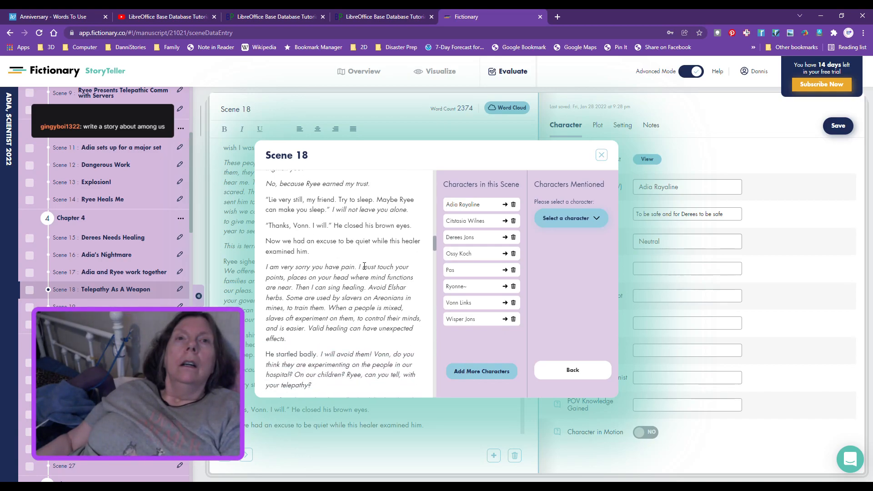
pyautogui.scroll(-1, 364, 266)
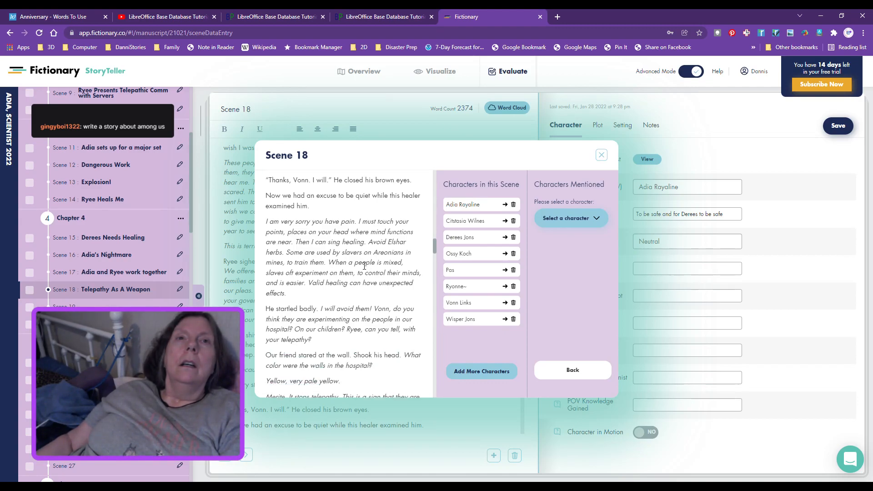
pyautogui.scroll(-1, 364, 266)
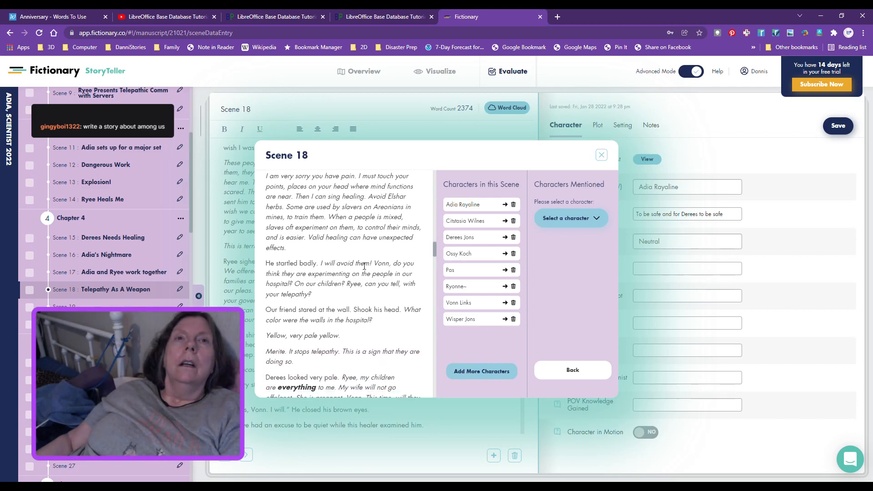
pyautogui.scroll(-1, 364, 266)
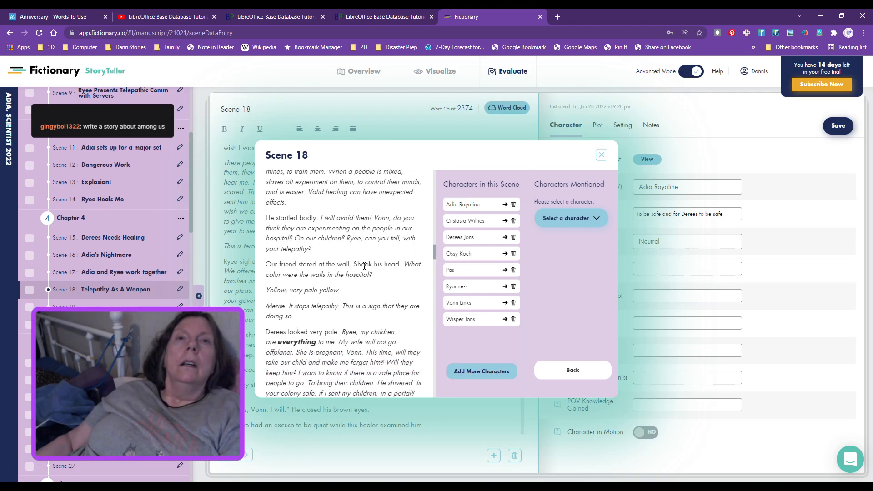
pyautogui.scroll(-1, 364, 266)
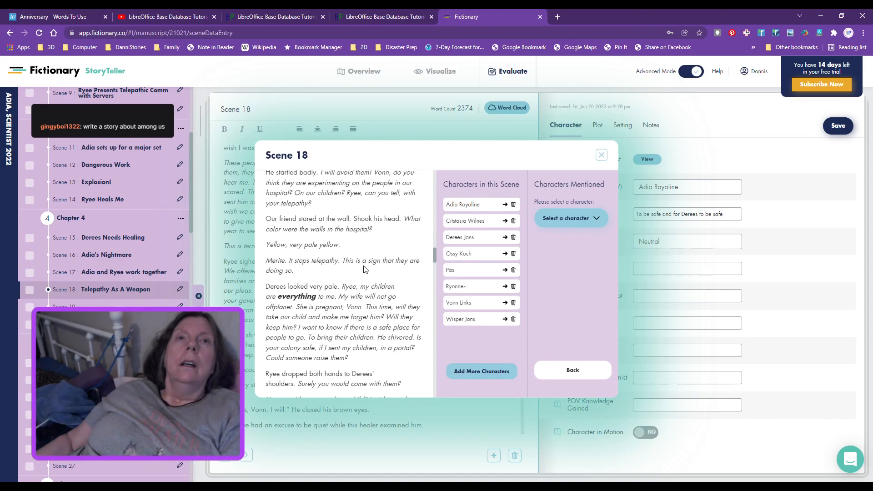
pyautogui.scroll(-1, 364, 269)
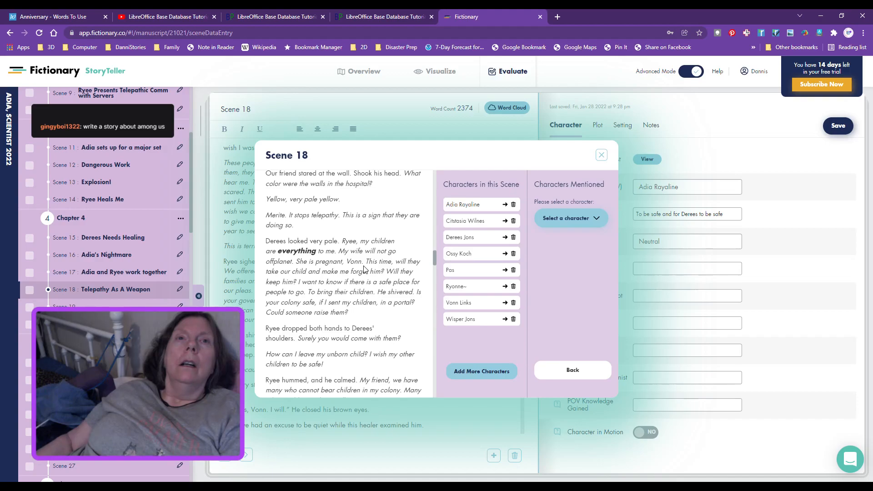
pyautogui.scroll(-1, 365, 270)
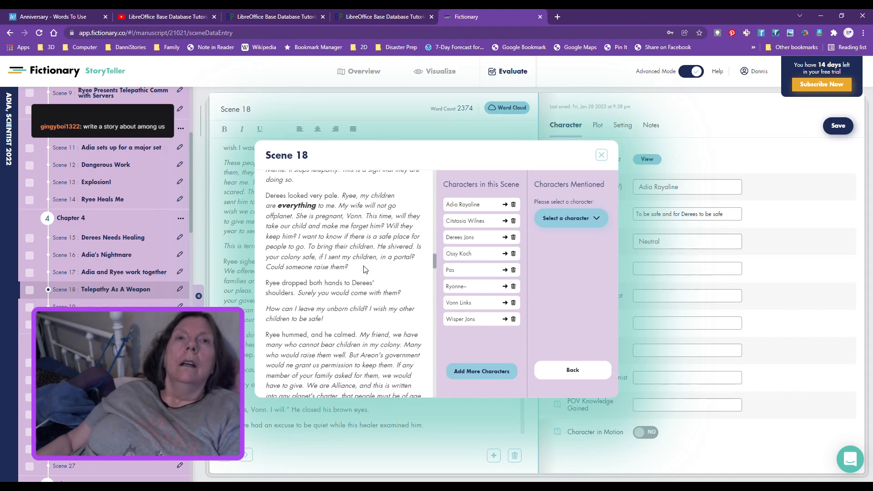
pyautogui.scroll(-1, 364, 270)
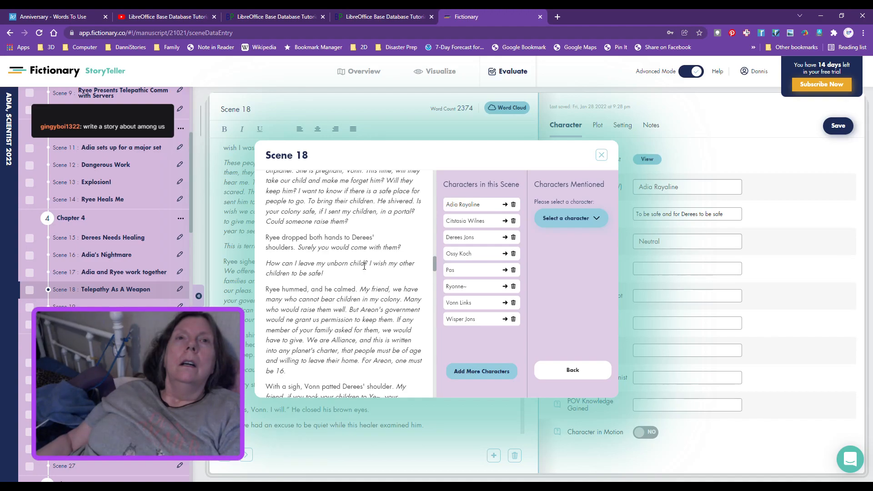
pyautogui.scroll(1, 364, 266)
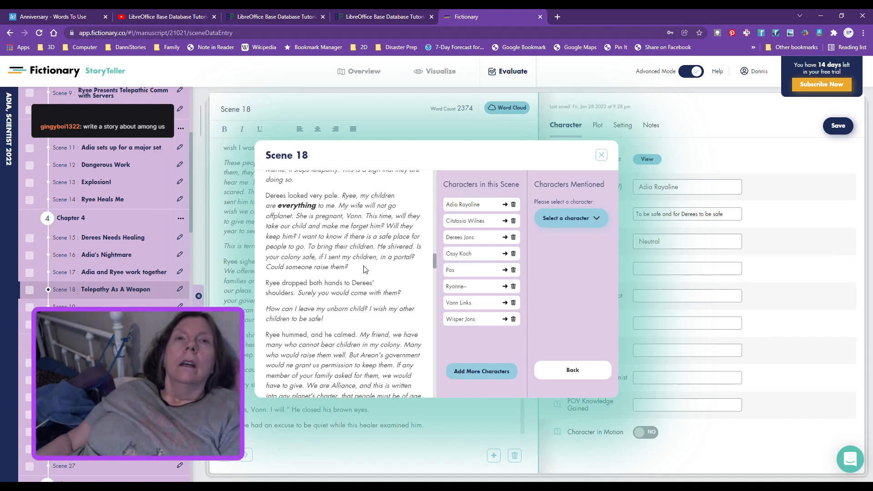
pyautogui.click(584, 377)
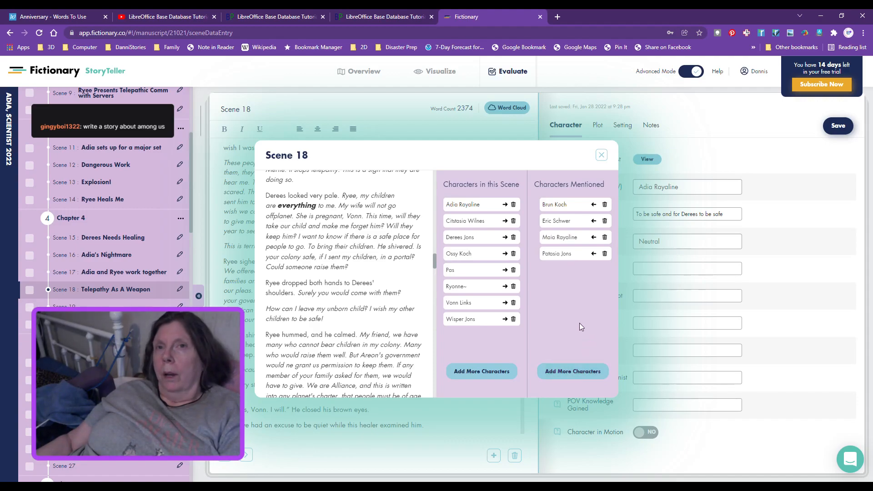
# - Add Cah Jons to the characters mentioned in Scene 18
pyautogui.click(573, 372)
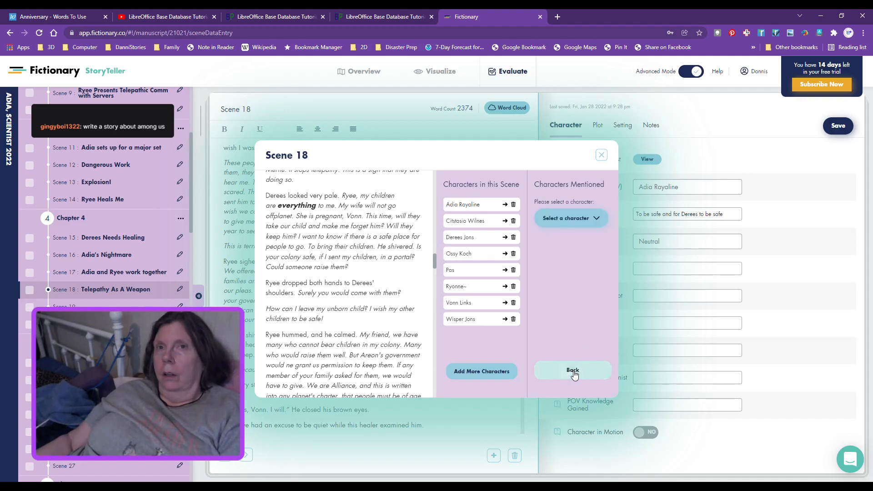
pyautogui.click(576, 223)
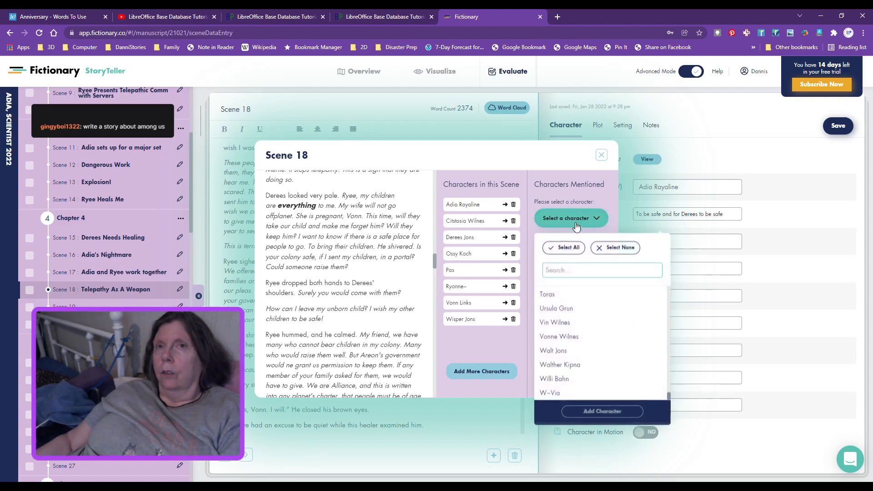
pyautogui.scroll(2, 579, 333)
pyautogui.scroll(10, 578, 333)
pyautogui.scroll(10, 579, 333)
pyautogui.scroll(10, 579, 332)
pyautogui.scroll(5, 576, 325)
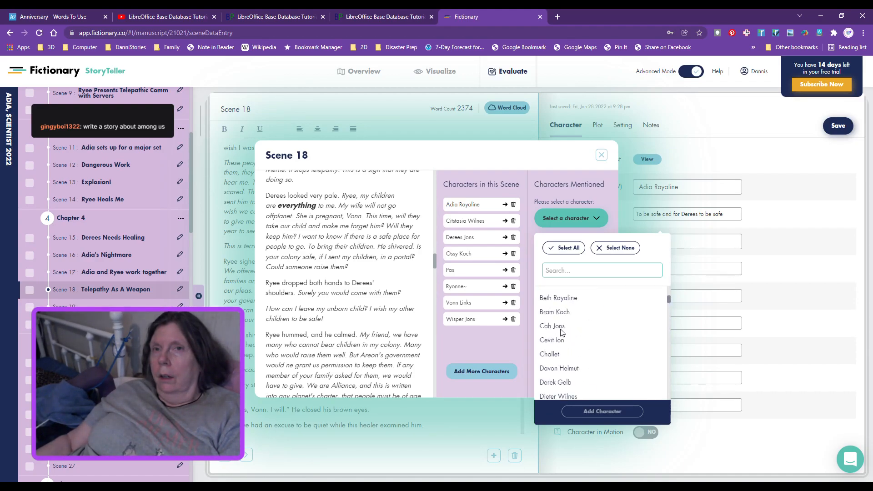
pyautogui.click(570, 331)
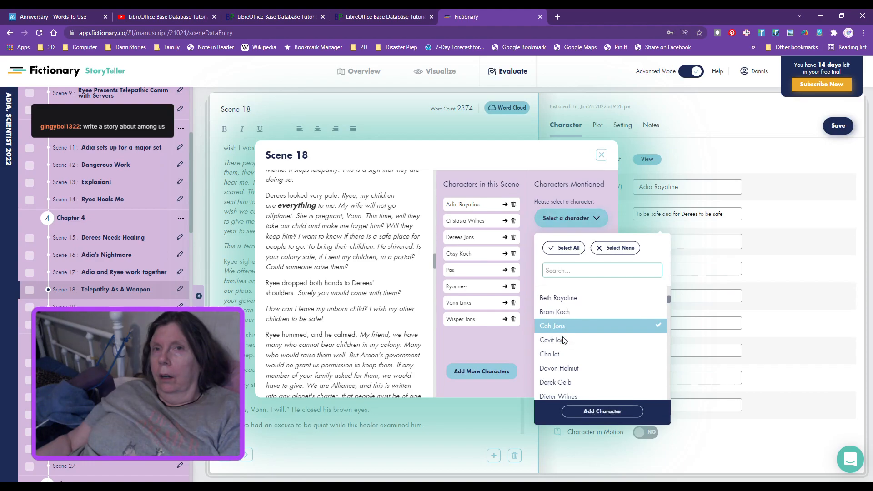
pyautogui.click(604, 413)
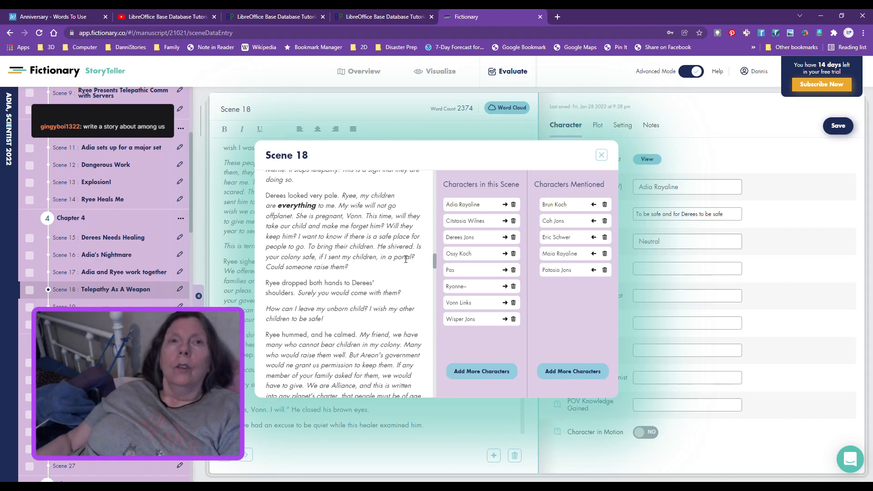
# - Select Donn Jons and Puret Jons and add both to the characters mentioned in Scene 18
pyautogui.scroll(-2, 406, 260)
pyautogui.scroll(-2, 406, 258)
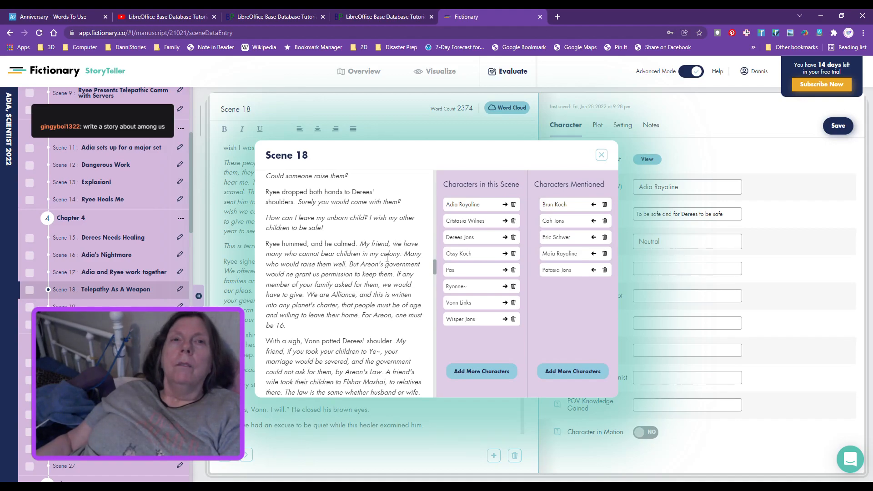
pyautogui.click(561, 372)
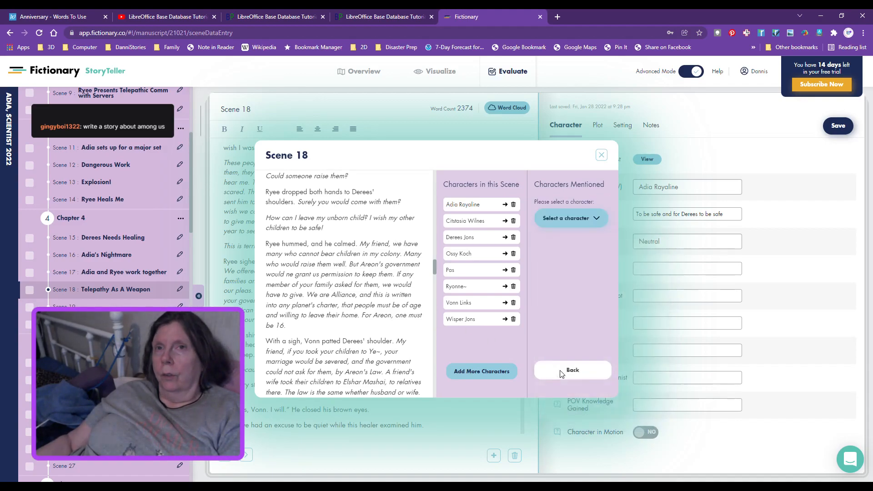
pyautogui.click(578, 218)
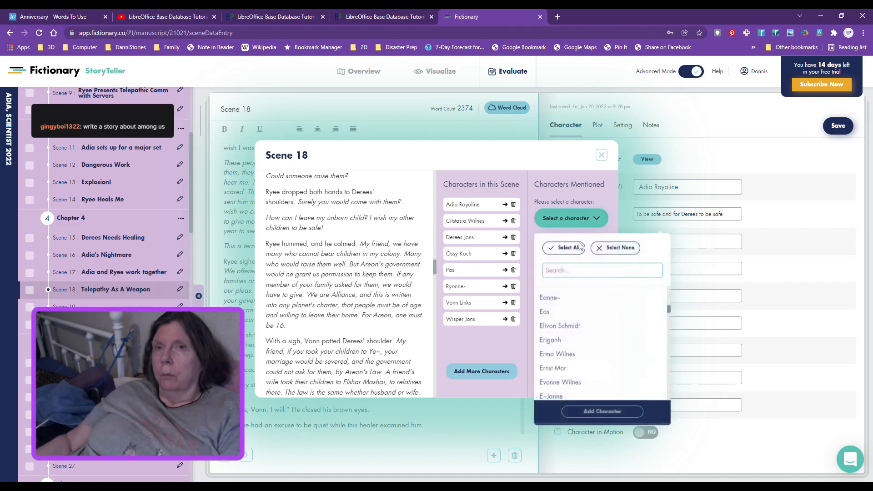
pyautogui.scroll(2, 577, 324)
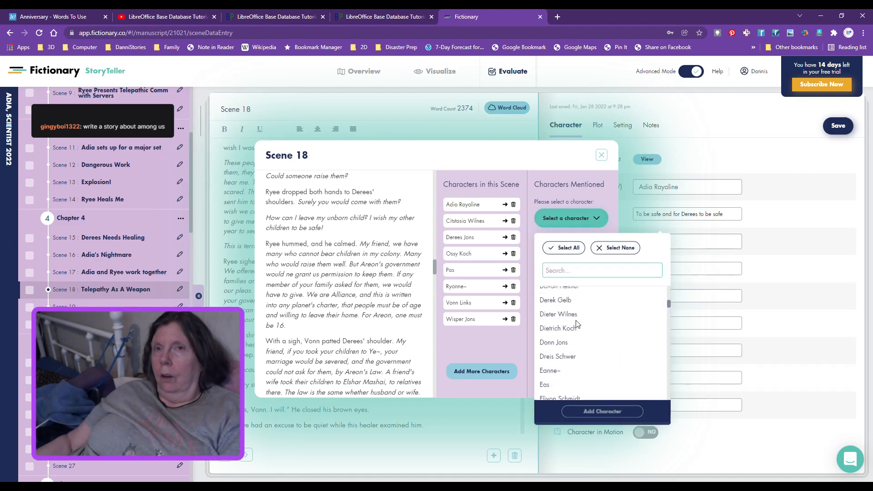
pyautogui.scroll(1, 577, 324)
pyautogui.scroll(-2, 573, 327)
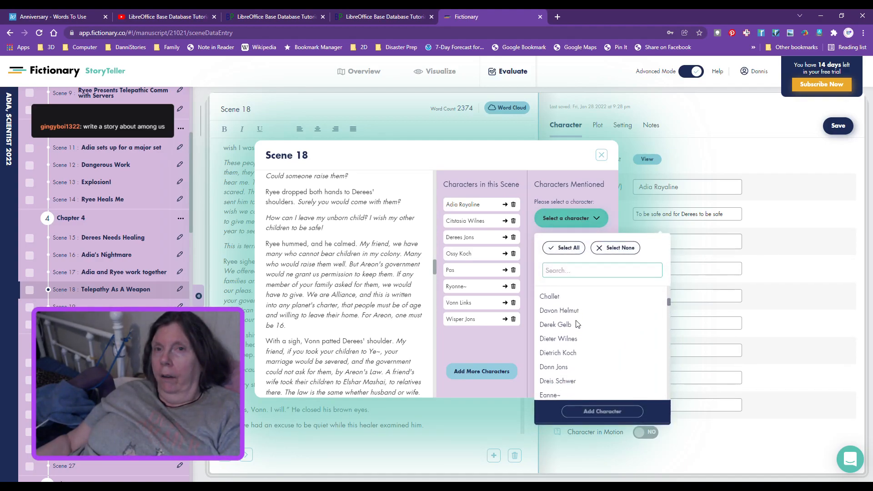
pyautogui.click(557, 316)
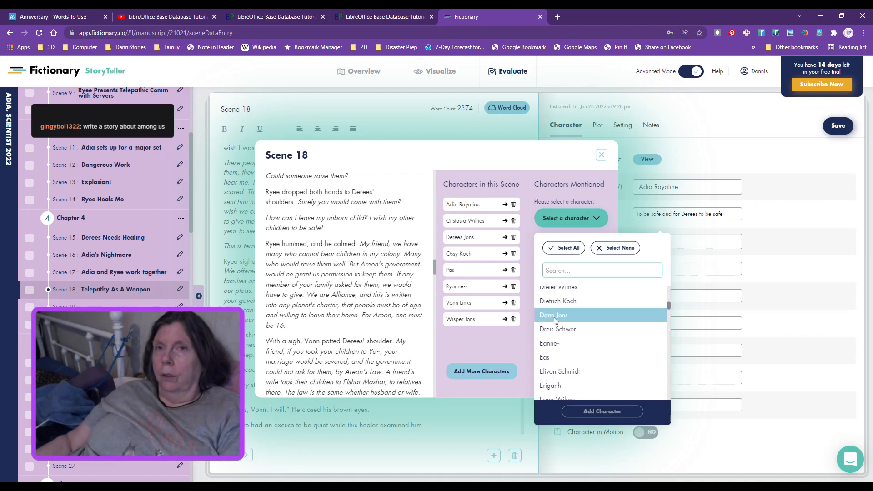
pyautogui.scroll(-3, 582, 339)
pyautogui.scroll(-10, 584, 342)
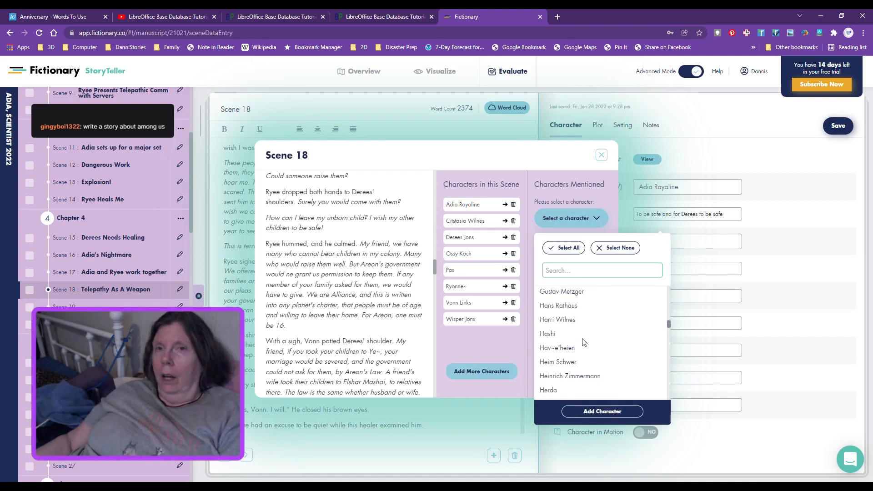
pyautogui.scroll(-8, 585, 342)
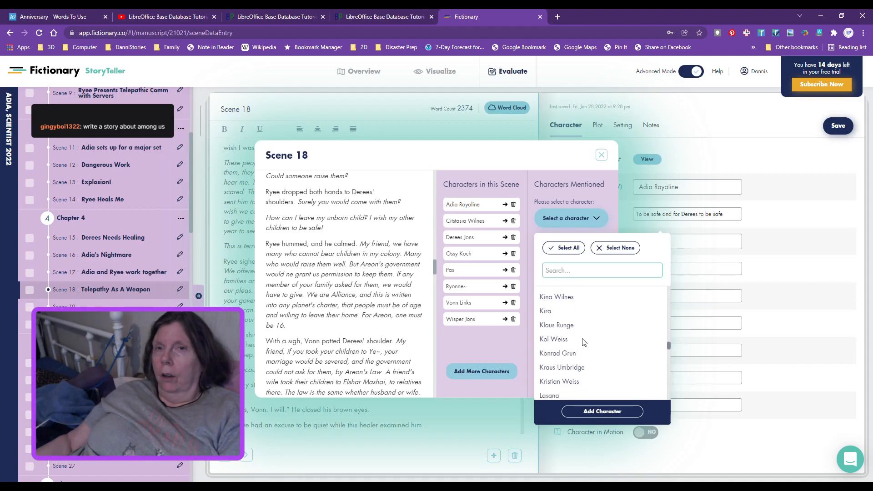
pyautogui.scroll(-8, 585, 342)
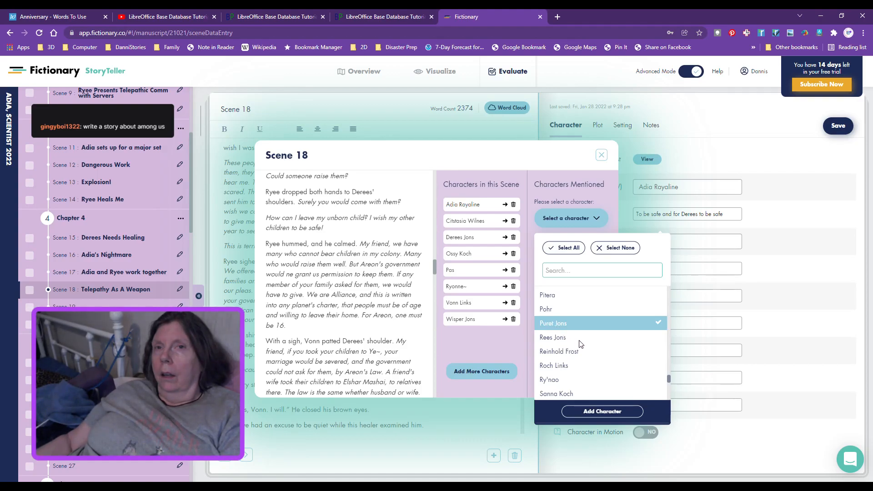
pyautogui.scroll(-5, 583, 346)
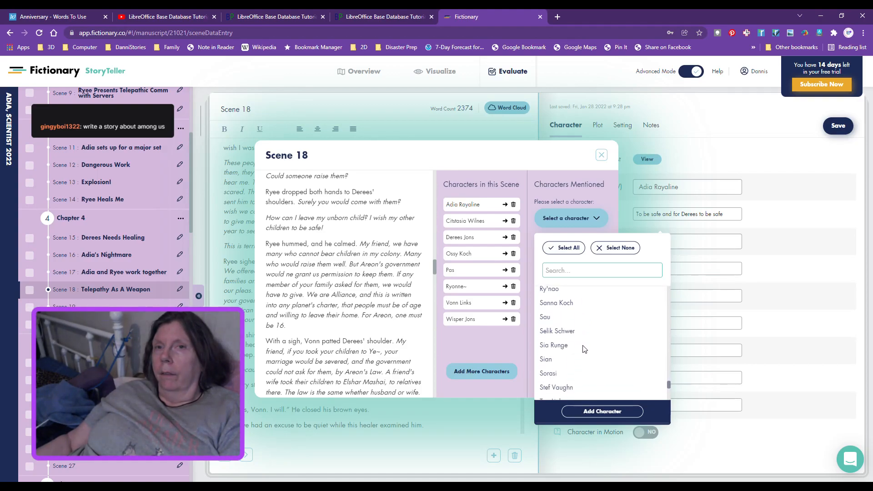
pyautogui.scroll(-2, 585, 350)
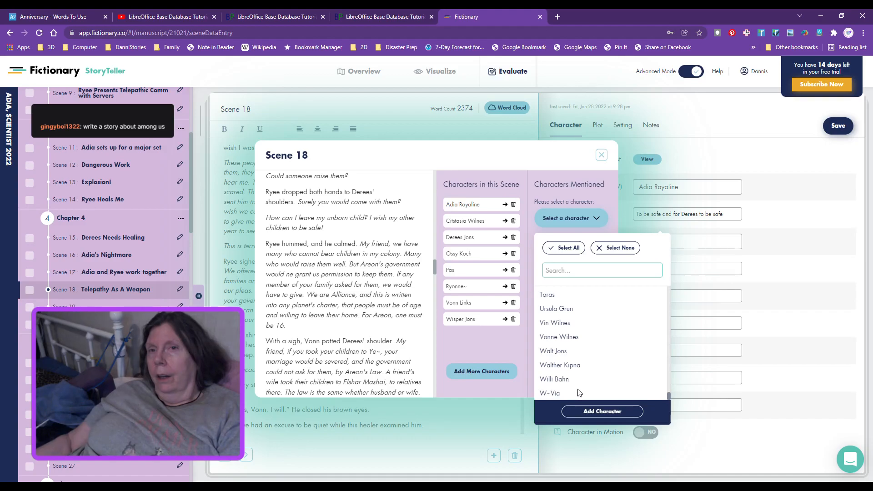
pyautogui.click(592, 415)
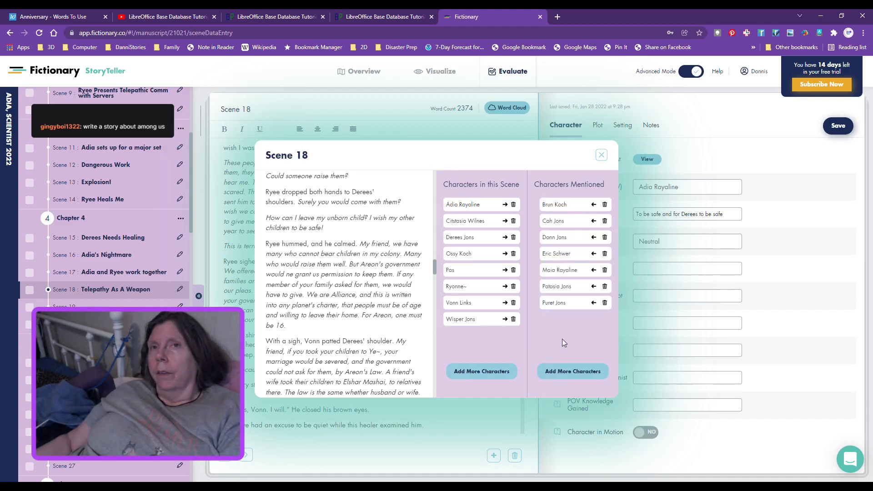
# - Remove Wisper Jons from the characters in Scene 18 and add that character to the characters mentioned instead
pyautogui.click(513, 320)
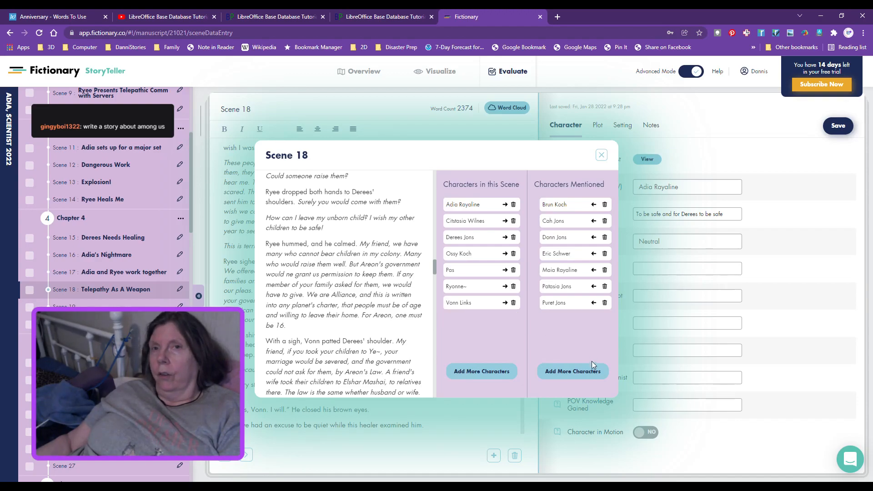
pyautogui.click(587, 372)
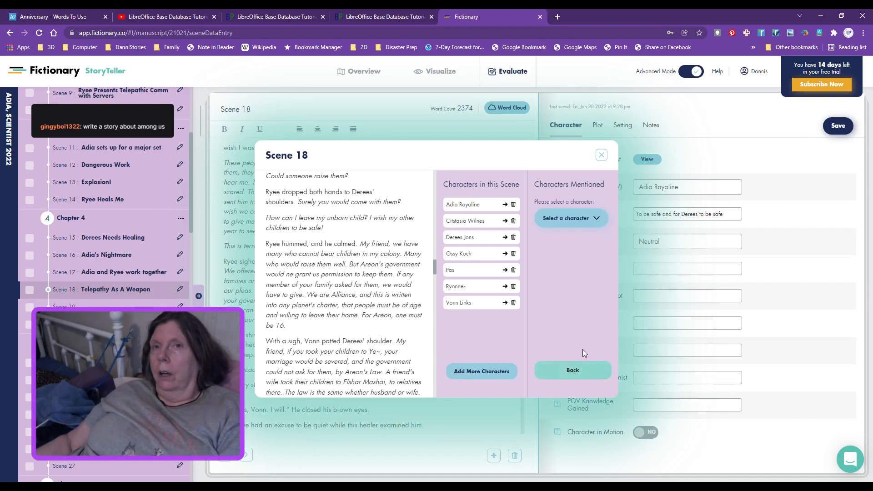
pyautogui.click(576, 219)
pyautogui.click(562, 380)
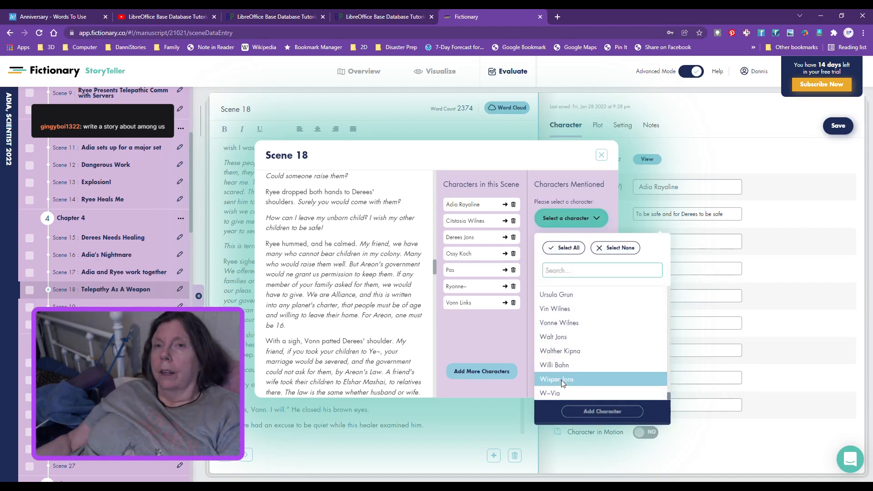
pyautogui.click(592, 412)
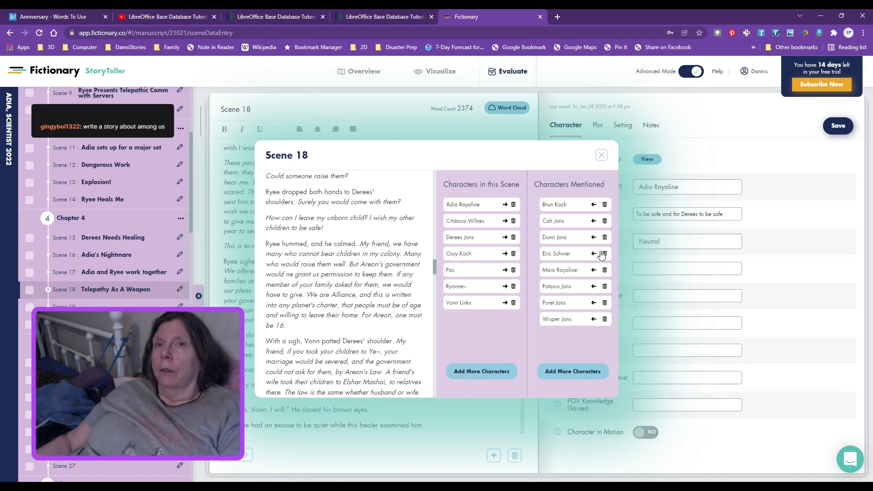
# - Read Scene 18's text from Ryee and Derees' talk about the children through Vonn's closing thanks, checking for further mentioned characters
pyautogui.scroll(-8, 396, 314)
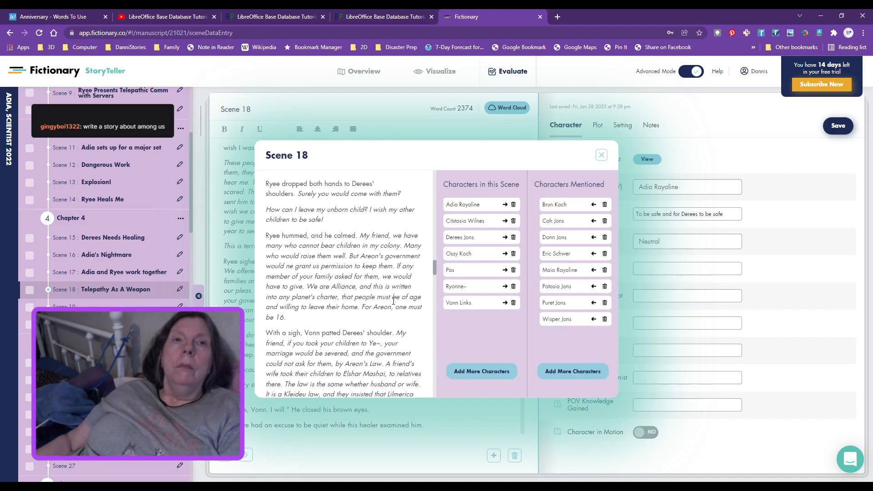
pyautogui.scroll(-8, 393, 301)
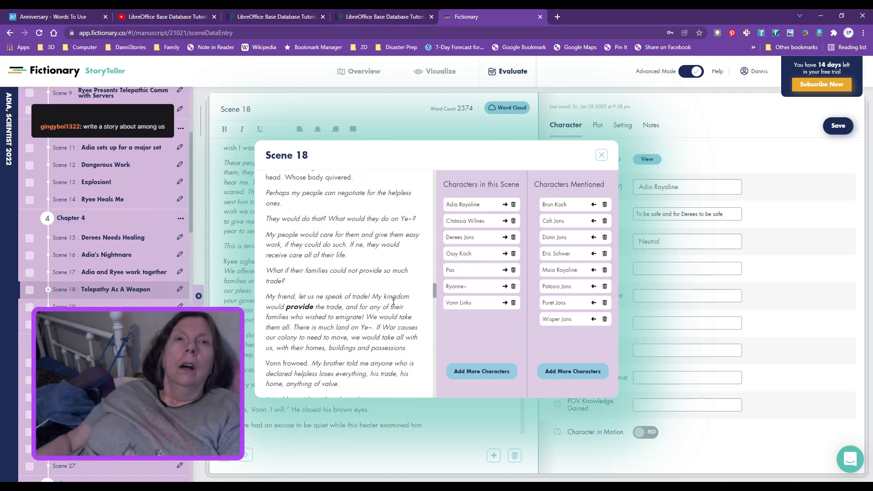
pyautogui.scroll(-6, 393, 301)
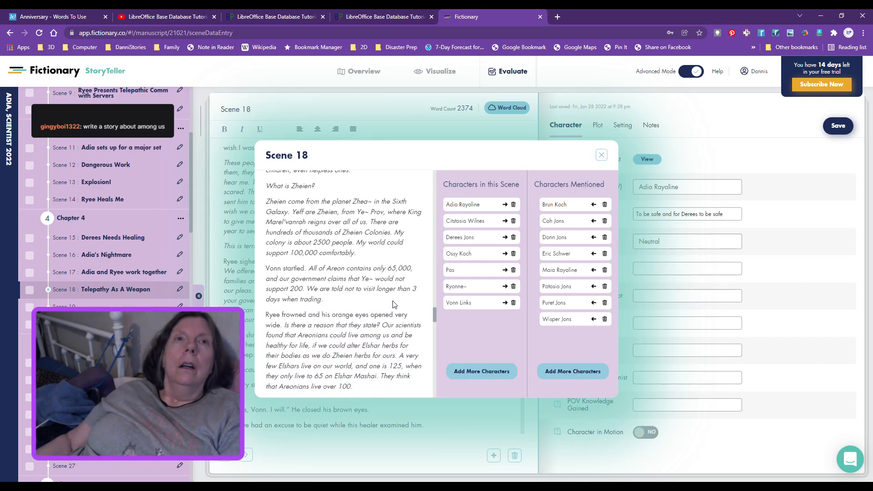
pyautogui.scroll(-3, 394, 304)
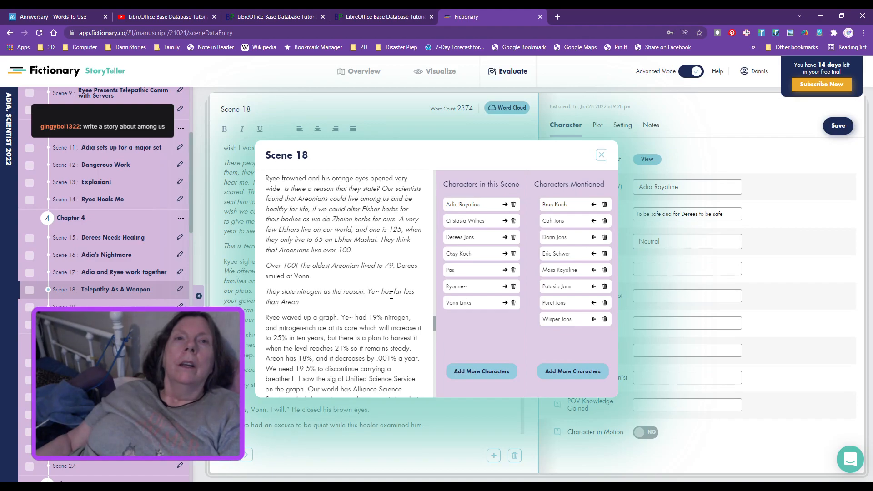
pyautogui.scroll(-2, 391, 296)
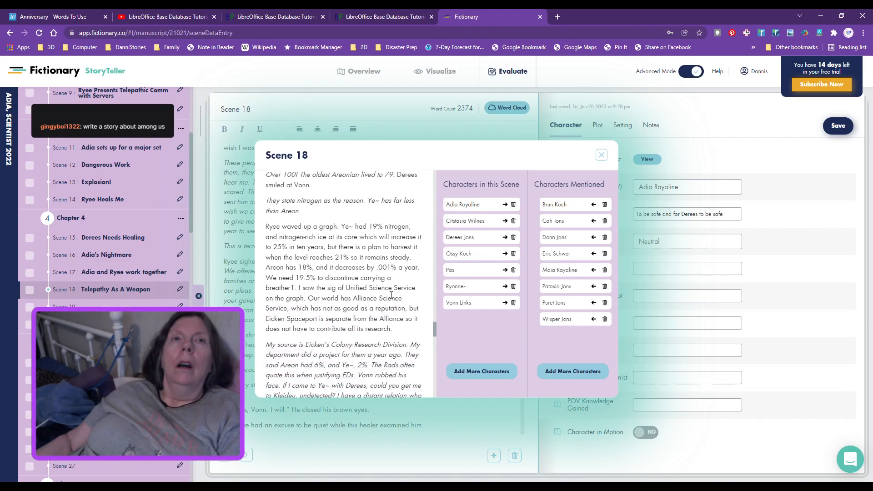
pyautogui.scroll(-1, 391, 296)
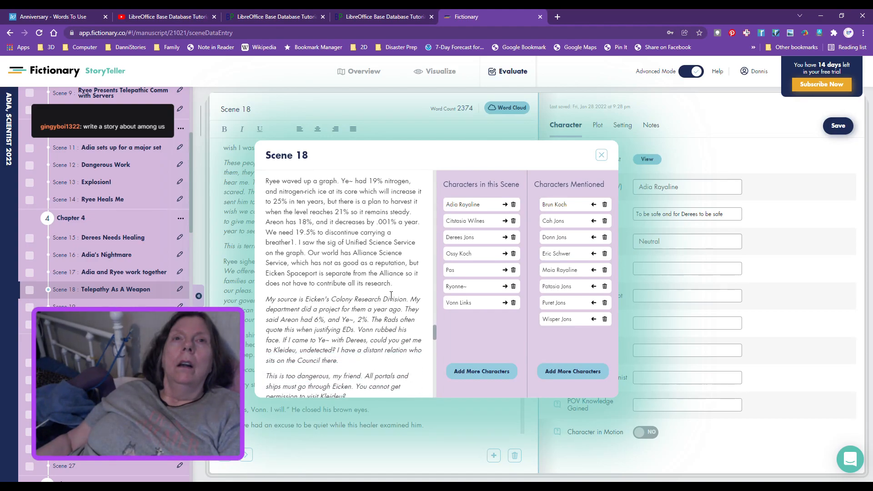
pyautogui.scroll(-3, 391, 295)
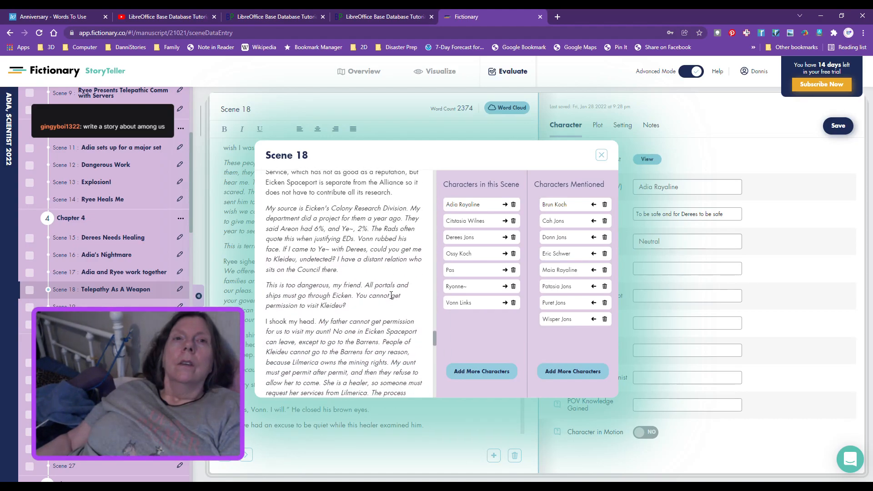
pyautogui.scroll(-2, 391, 296)
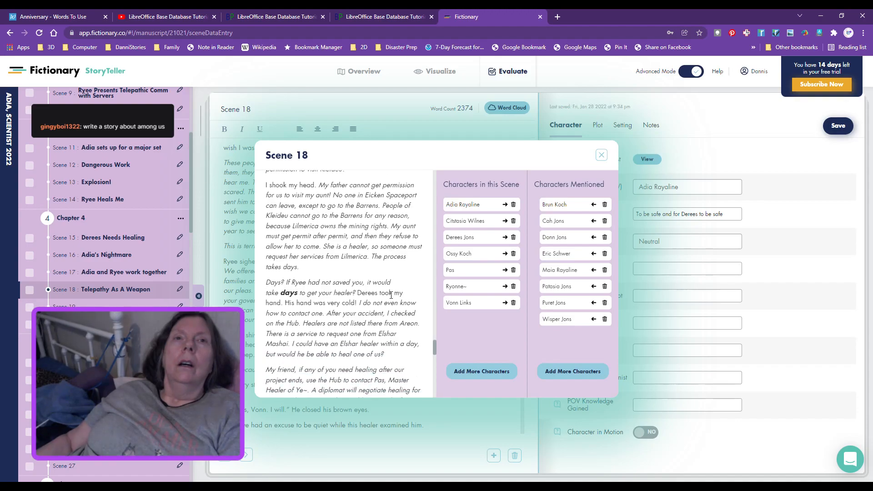
pyautogui.scroll(-2, 391, 296)
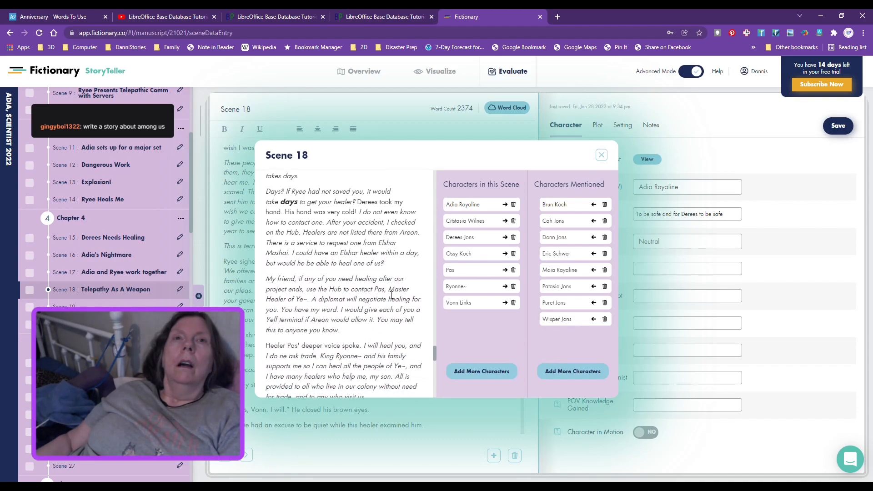
pyautogui.scroll(-1, 392, 295)
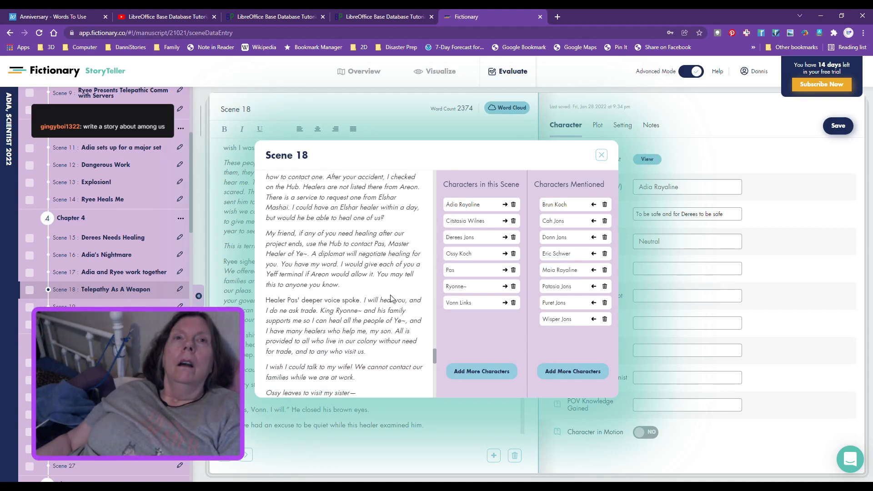
pyautogui.scroll(-1, 391, 298)
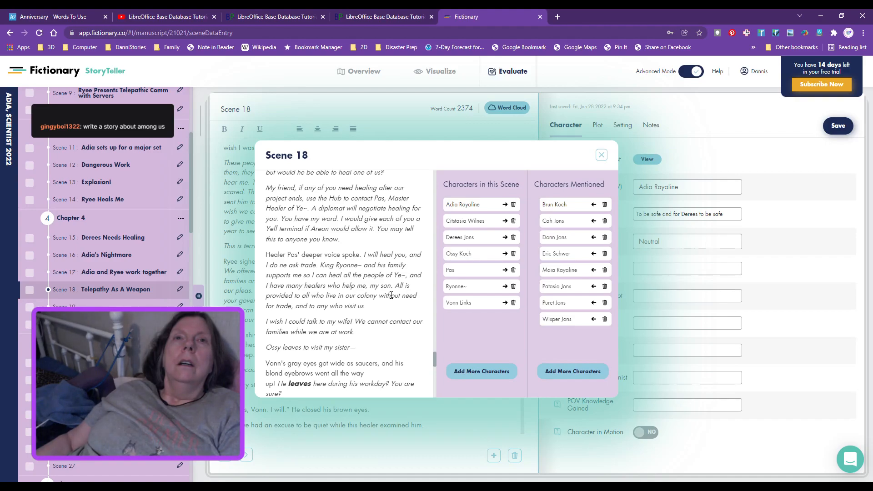
pyautogui.scroll(-2, 392, 296)
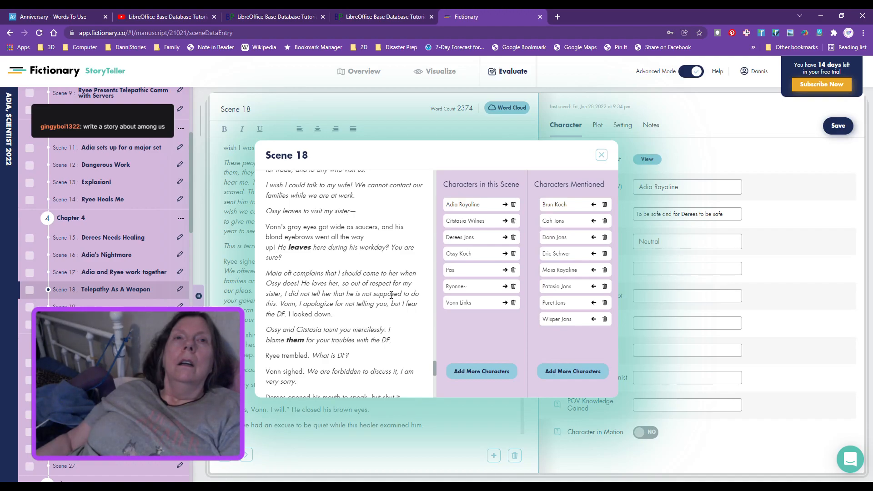
pyautogui.scroll(-1, 392, 295)
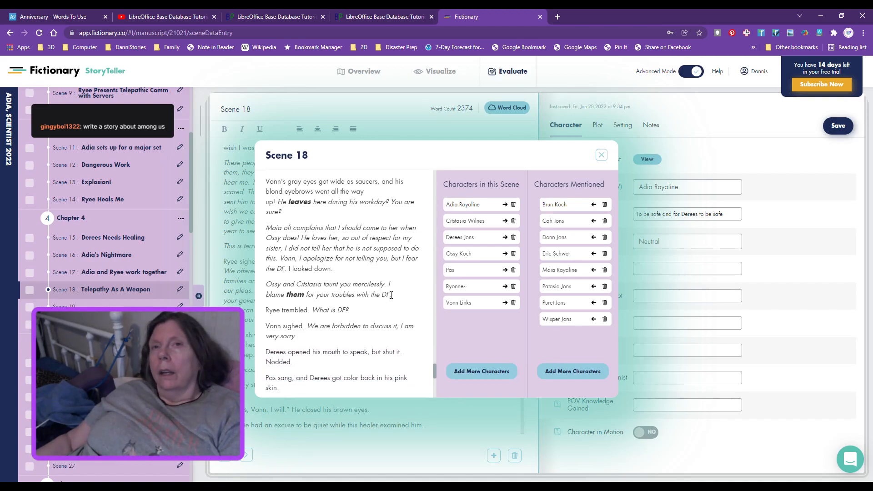
pyautogui.scroll(-1, 391, 295)
pyautogui.scroll(-1, 391, 295)
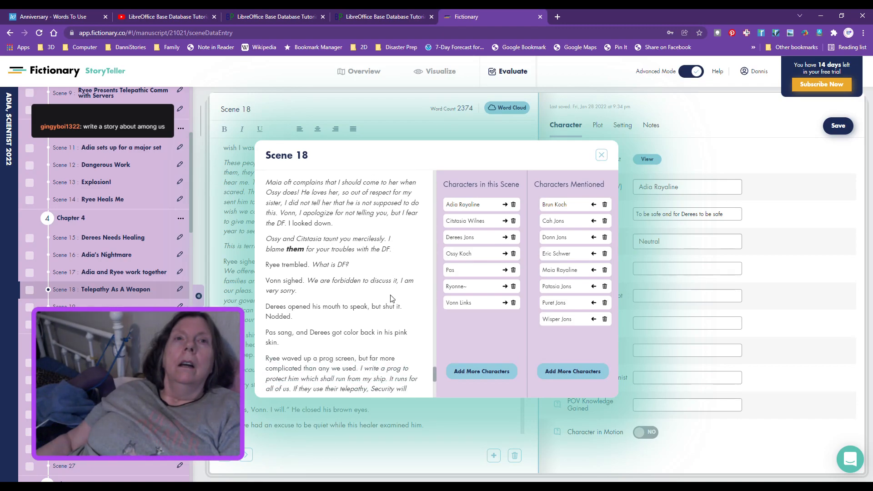
pyautogui.scroll(-1, 391, 298)
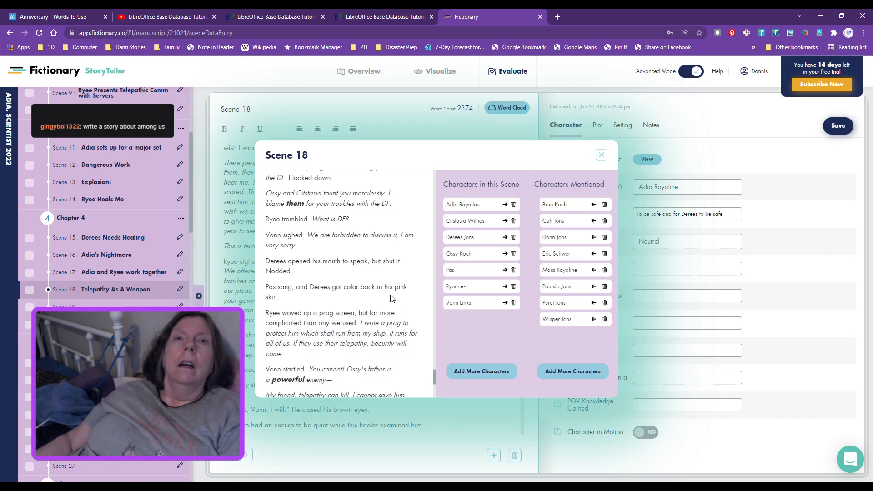
pyautogui.scroll(-1, 391, 299)
pyautogui.scroll(-1, 391, 296)
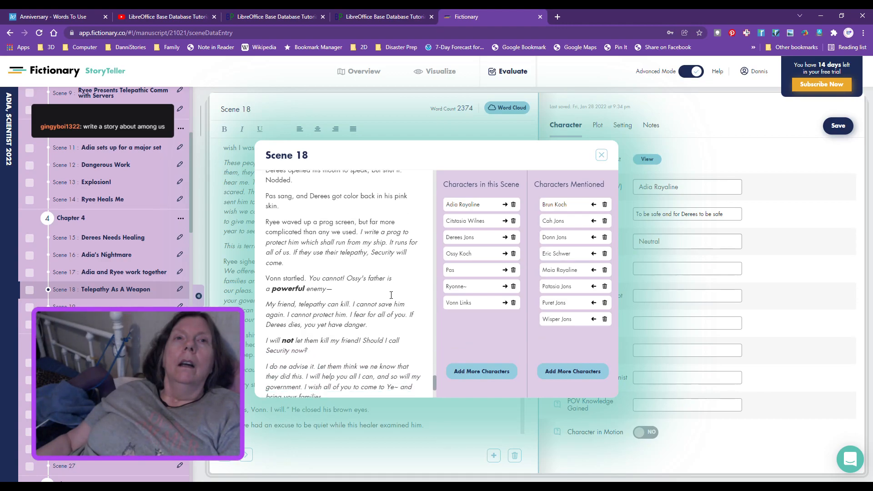
pyautogui.scroll(-1, 391, 298)
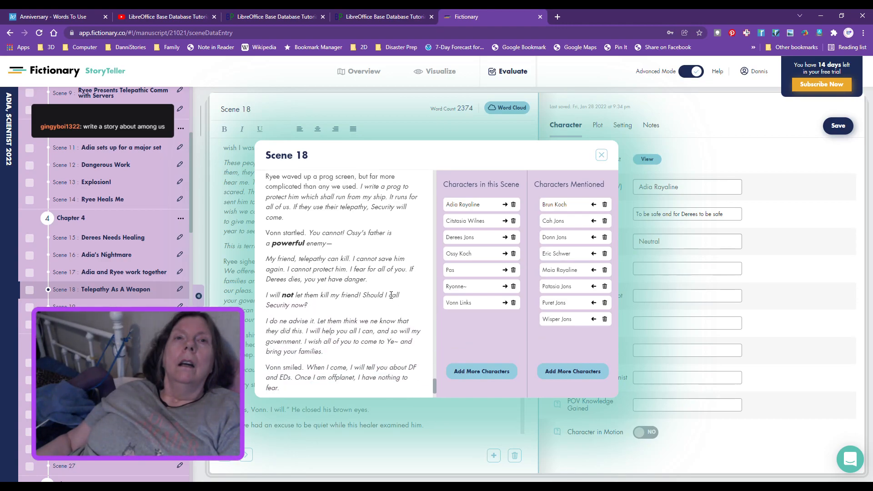
pyautogui.scroll(-1, 392, 295)
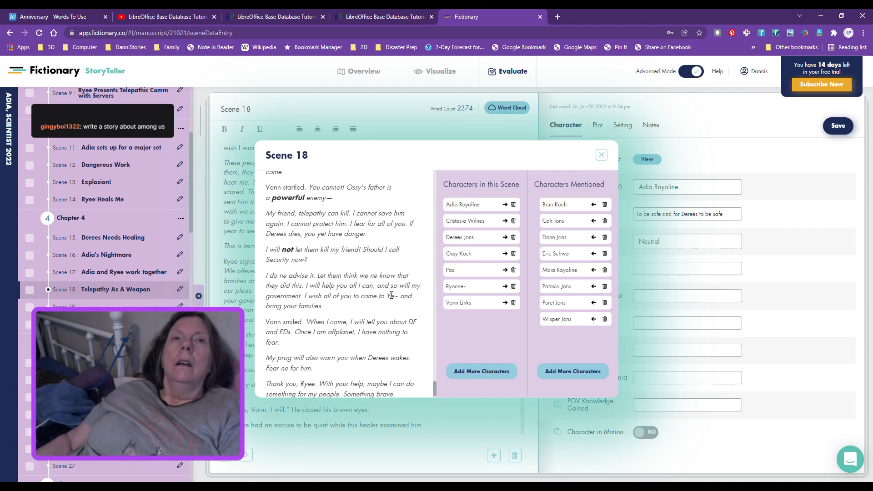
# - Add Bram Koch to the characters mentioned in Scene 18 and close the scene's character list
pyautogui.click(572, 377)
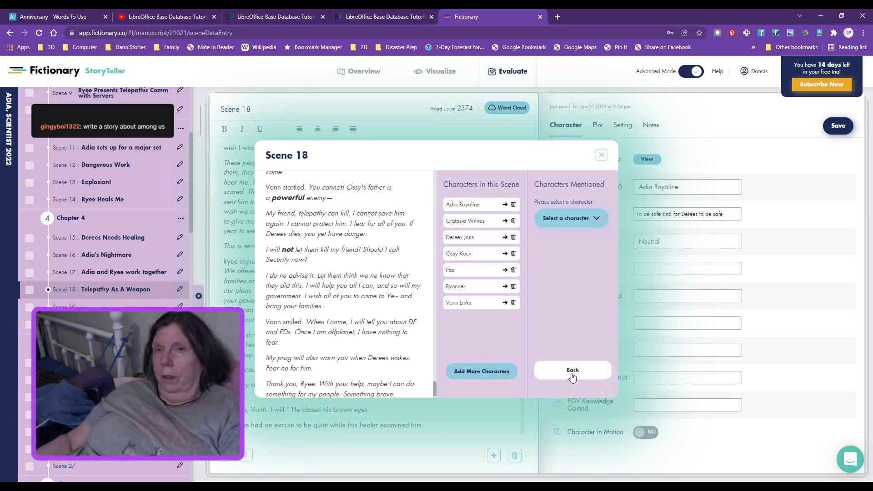
pyautogui.click(581, 214)
pyautogui.scroll(2, 583, 339)
pyautogui.scroll(10, 581, 340)
pyautogui.scroll(10, 580, 341)
pyautogui.scroll(5, 580, 340)
pyautogui.scroll(-3, 581, 340)
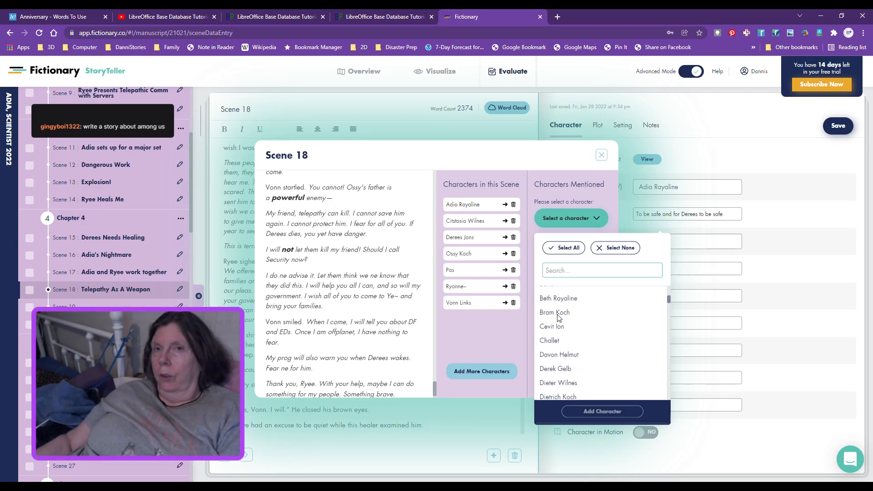
pyautogui.click(562, 314)
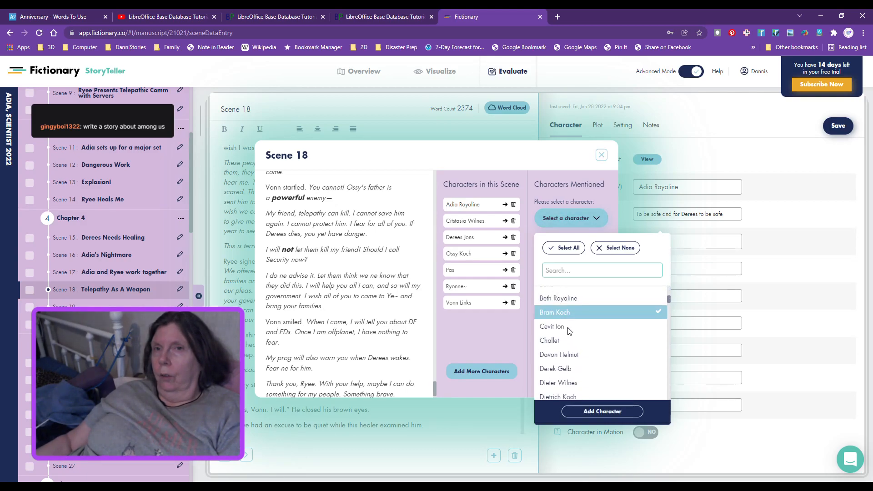
pyautogui.click(602, 411)
pyautogui.scroll(-1, 370, 251)
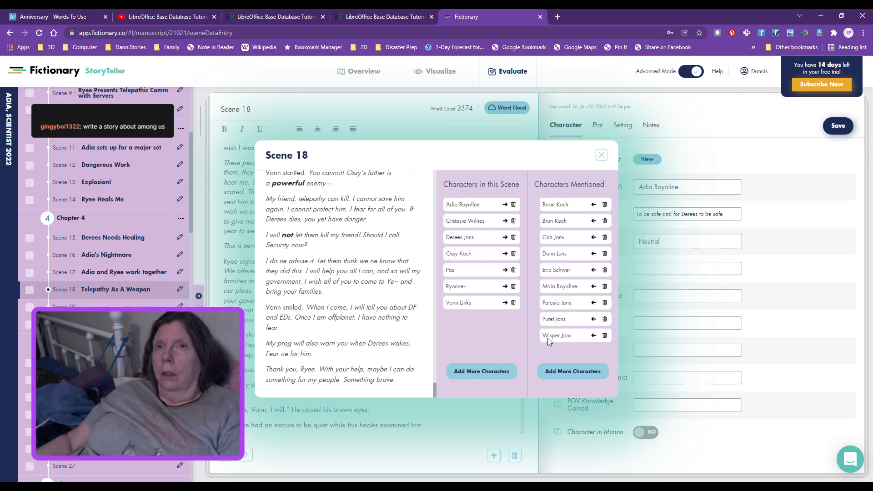
pyautogui.click(601, 157)
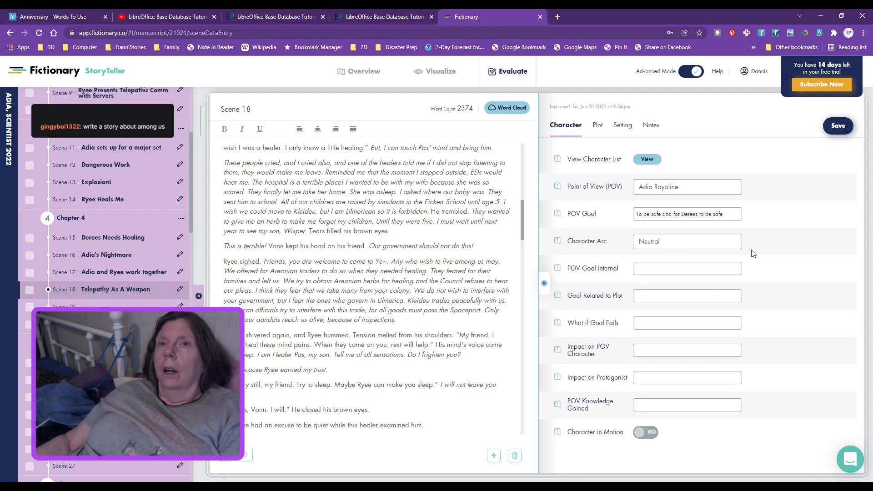
# - Open Scene 18's POV Goal Internal entry and review the scene text through to its end for the point-of-view character's internal goal
pyautogui.click(656, 272)
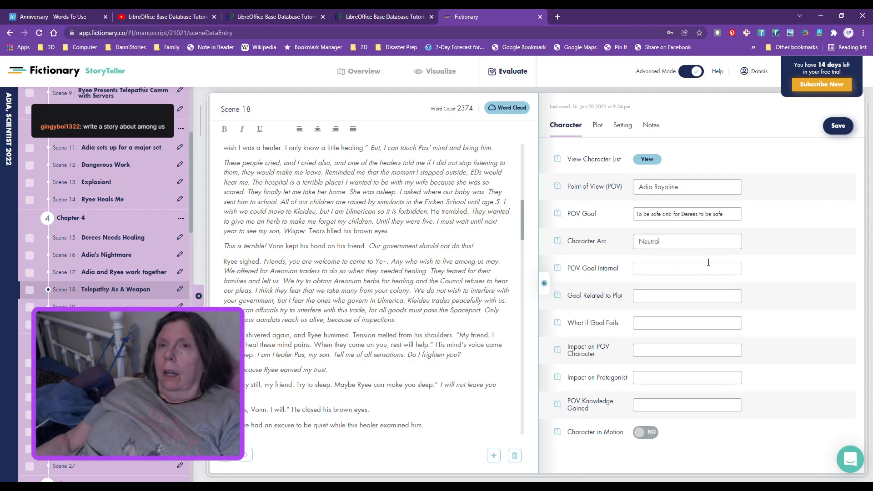
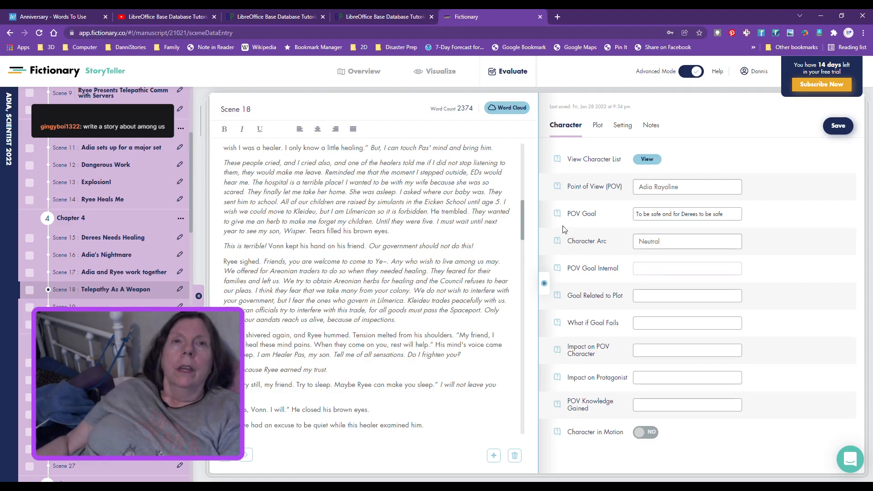
pyautogui.scroll(10, 441, 268)
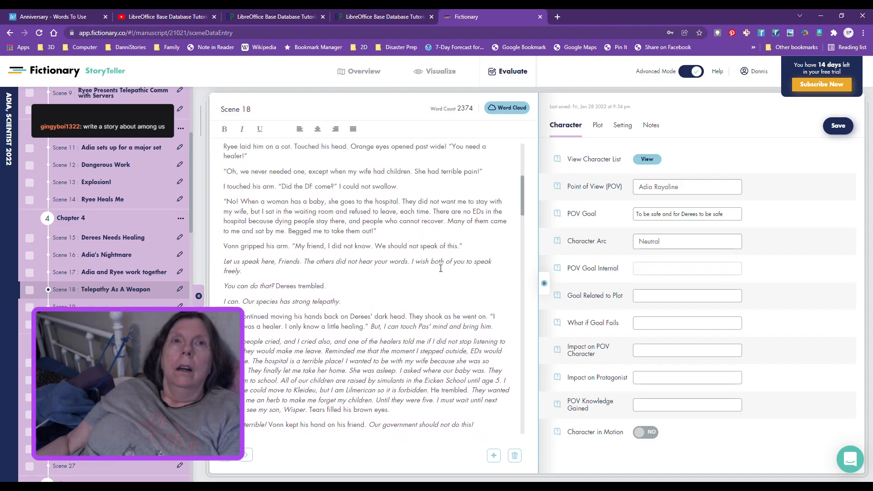
pyautogui.scroll(3, 441, 268)
pyautogui.scroll(-6, 441, 268)
pyautogui.scroll(-10, 441, 268)
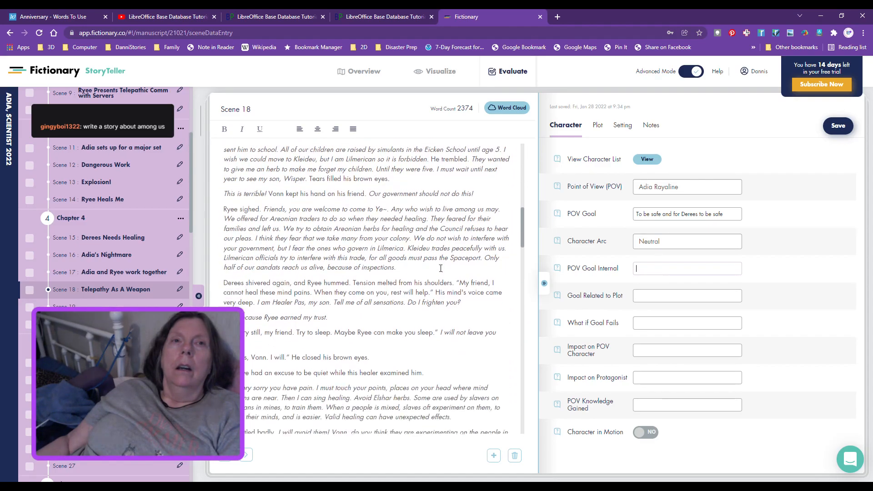
pyautogui.scroll(-10, 441, 268)
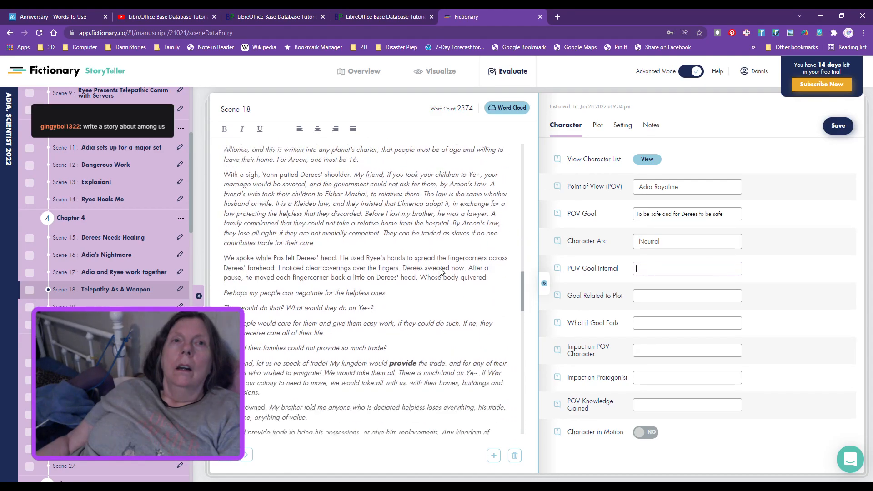
pyautogui.scroll(-10, 440, 268)
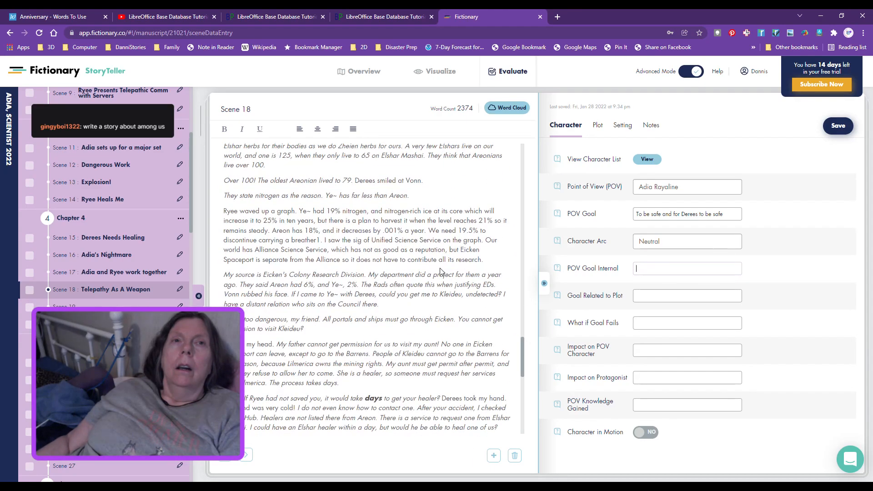
pyautogui.scroll(-3, 441, 269)
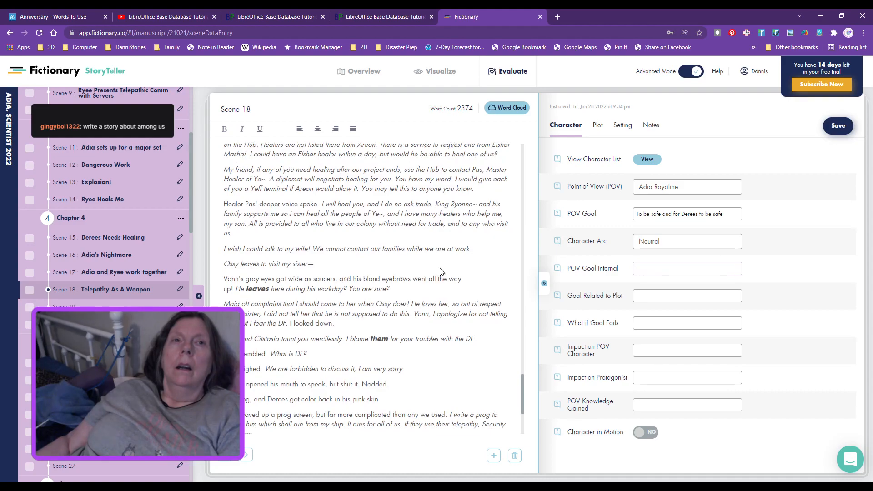
pyautogui.scroll(-3, 441, 269)
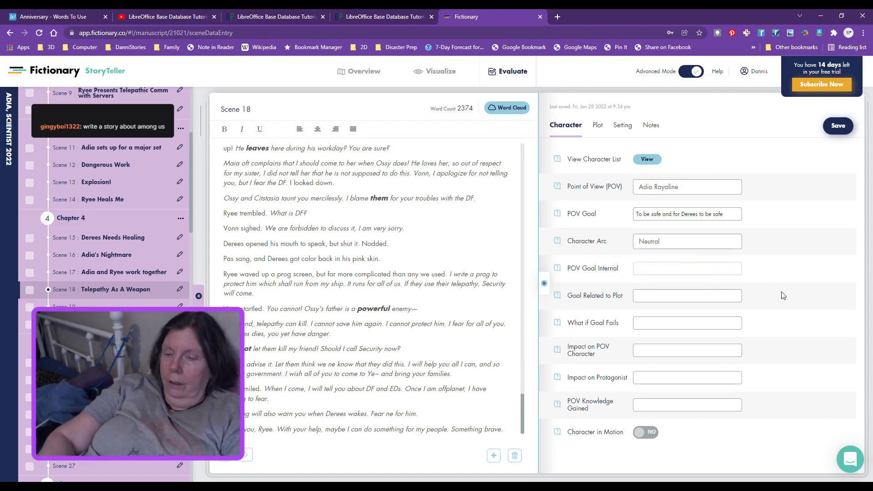
# - Enter "Ryee mentioned that they could seek asylum on Ye~ and she is thinking about it" as Scene 18's POV Goal Internal
pyautogui.write('Rye')
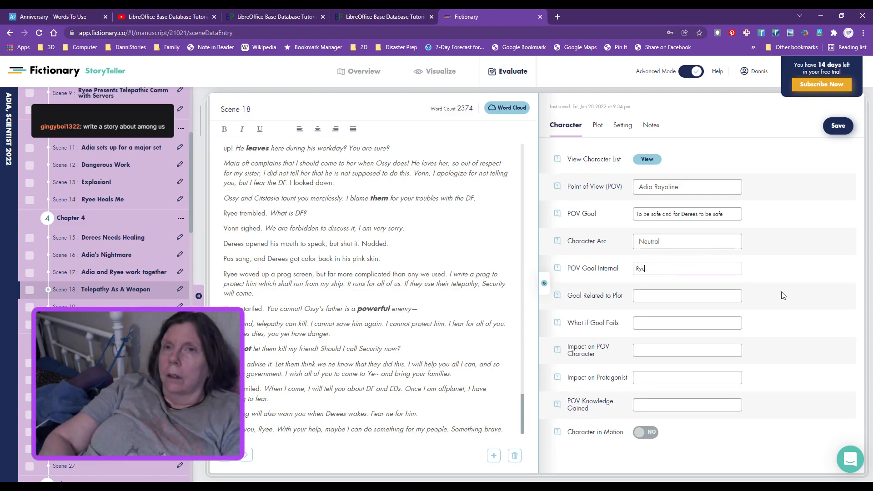
pyautogui.write('e mentioned')
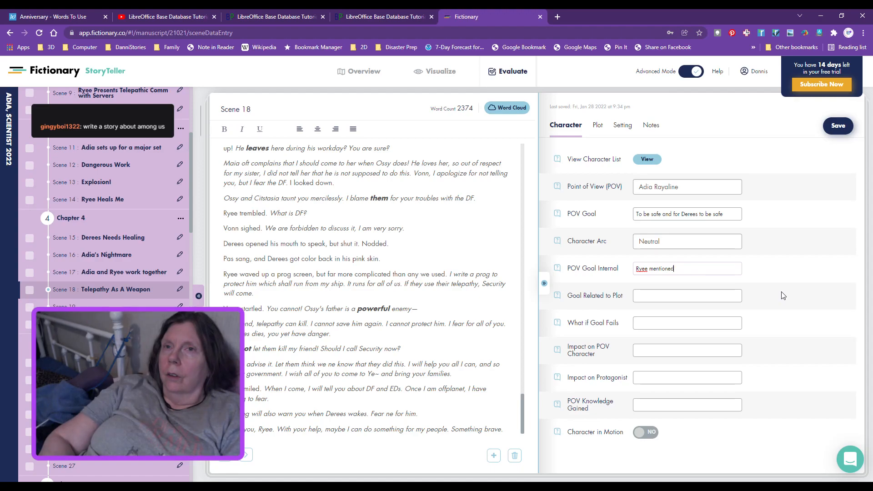
pyautogui.write(' th')
pyautogui.press('BackSpace')
pyautogui.write('they could seek asylum on Ye')
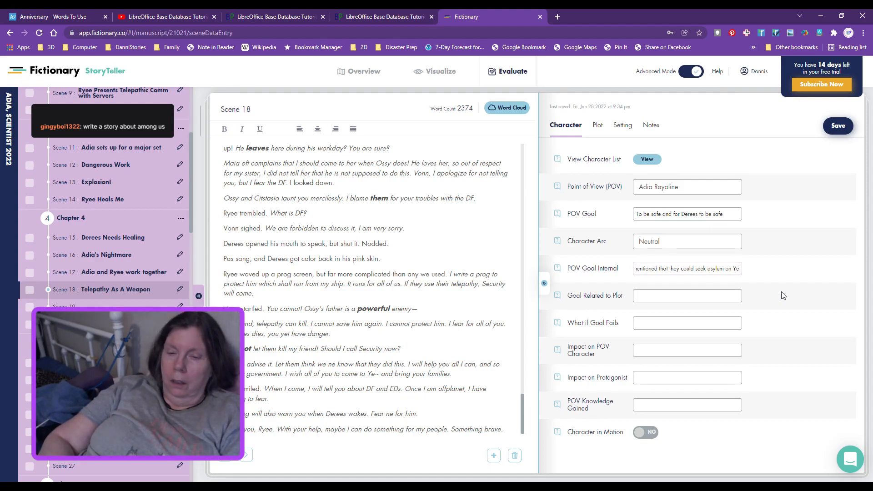
pyautogui.write('~')
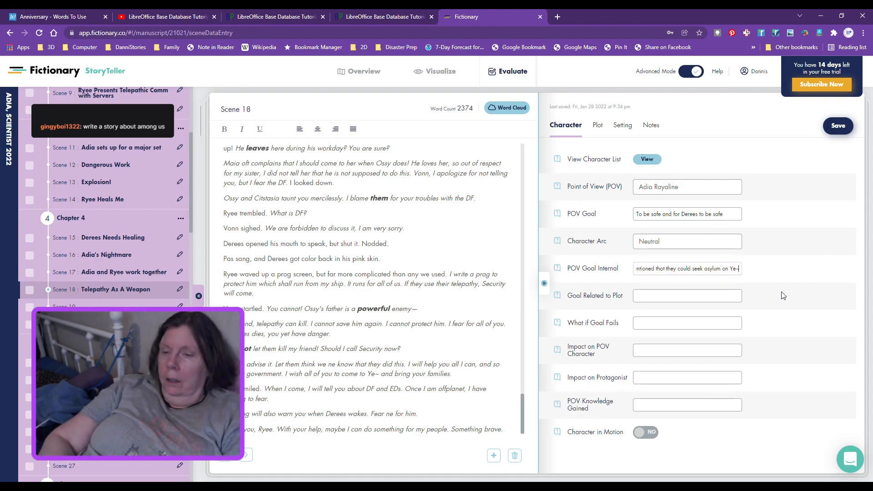
pyautogui.write(' and sh')
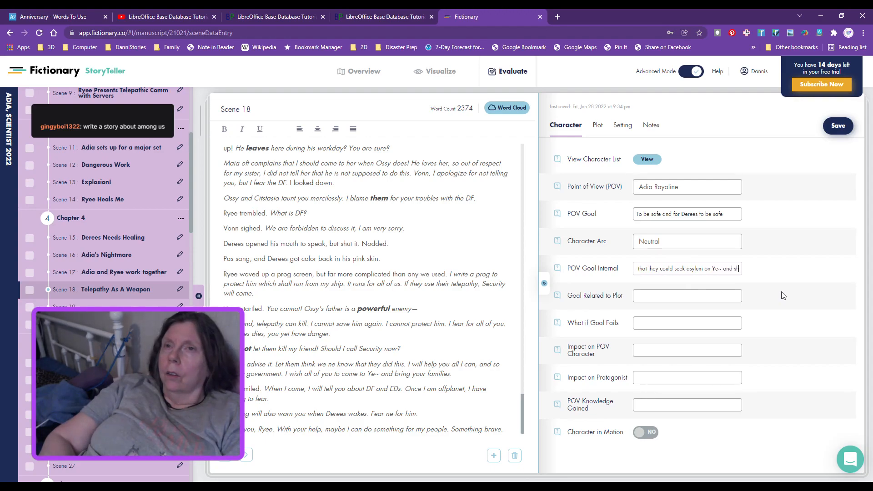
pyautogui.write('e is thinking')
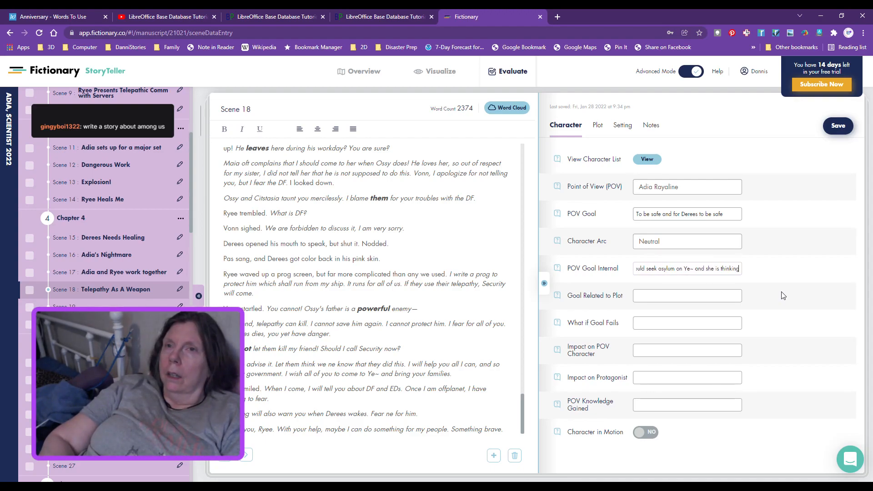
pyautogui.write(' obout it.')
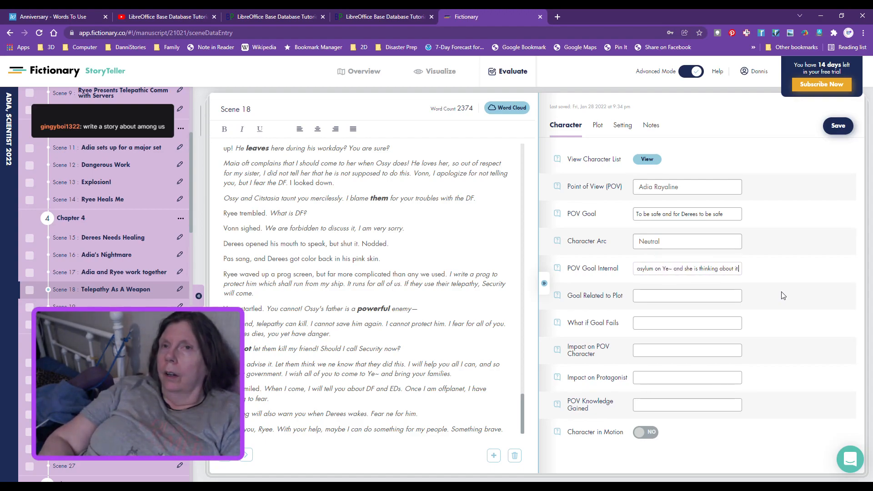
# - Set Scene 18's Goal Related to Plot to "Adia wants to go to Ye~" and What if Goal Fails to "She will die here!"
pyautogui.click(670, 293)
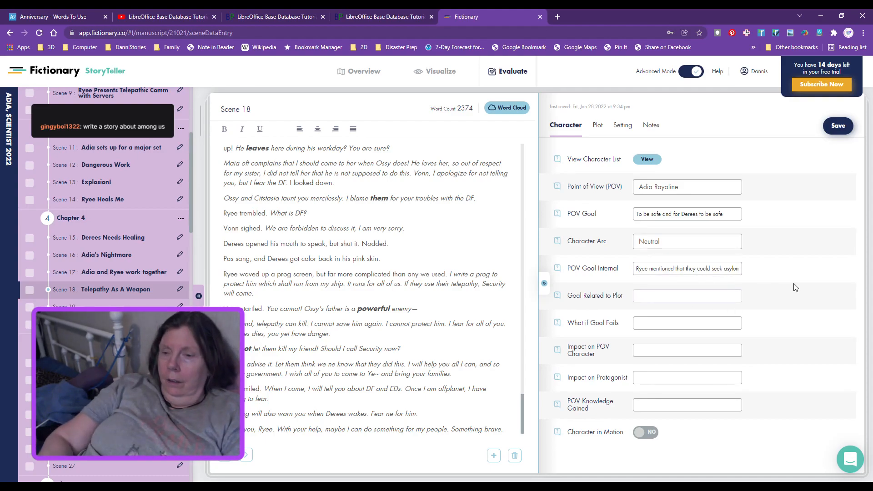
pyautogui.write('Adi')
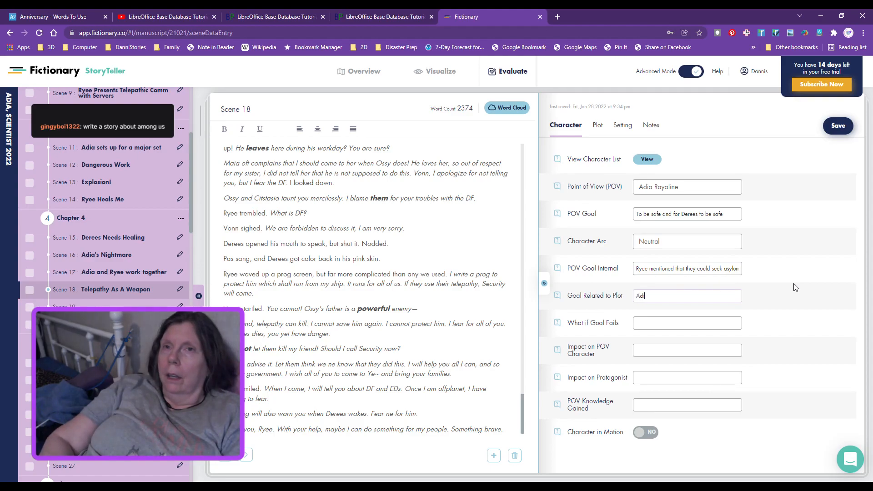
pyautogui.write('a wants')
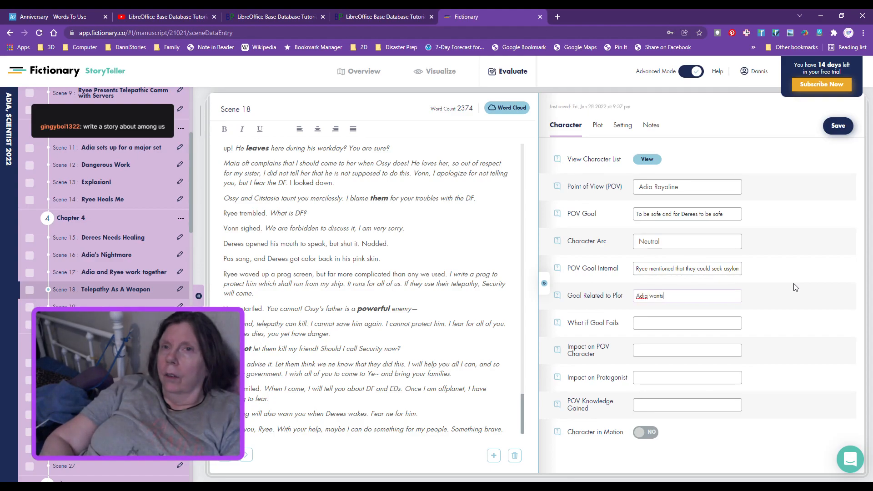
pyautogui.write(' to go to Ye~')
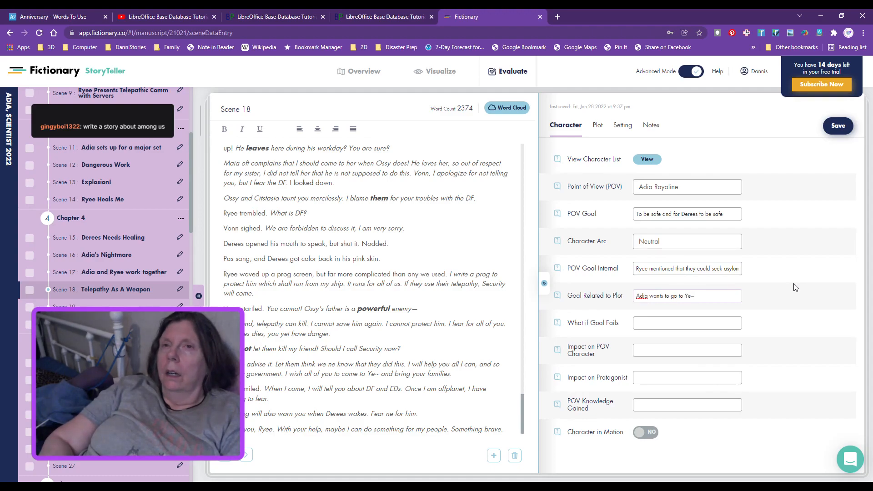
pyautogui.click(701, 321)
pyautogui.write('She will die here!')
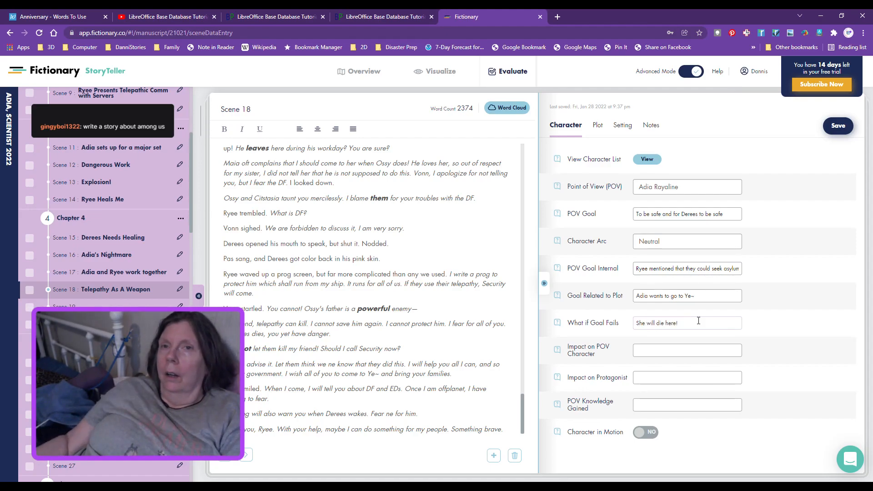
# - Enter "Death" for both Impact on POV Character and Impact on Protagonist in Scene 18
pyautogui.click(690, 349)
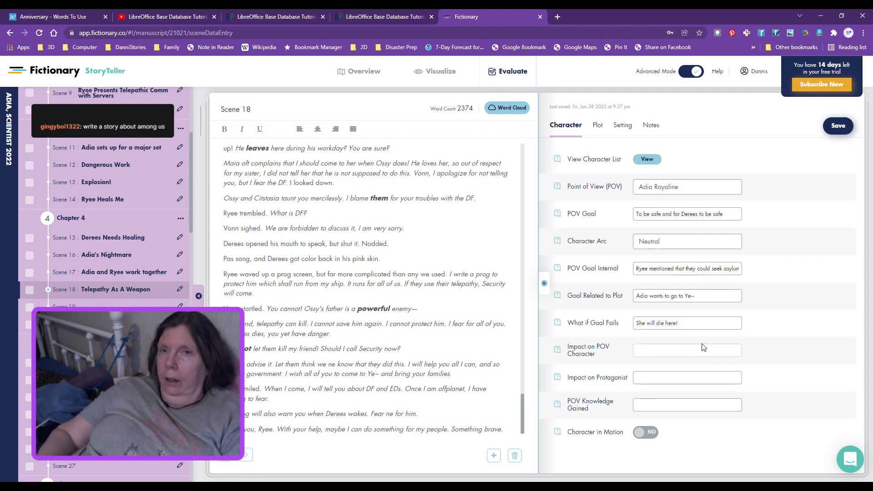
pyautogui.write('Death')
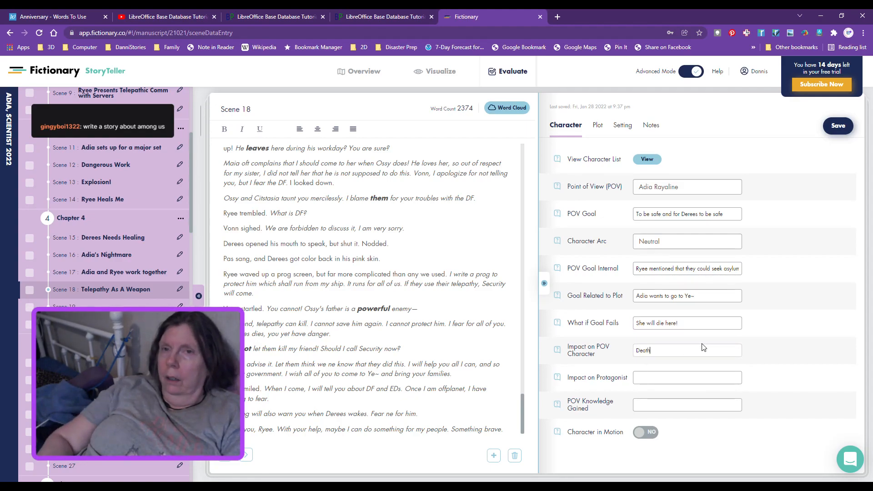
pyautogui.click(663, 375)
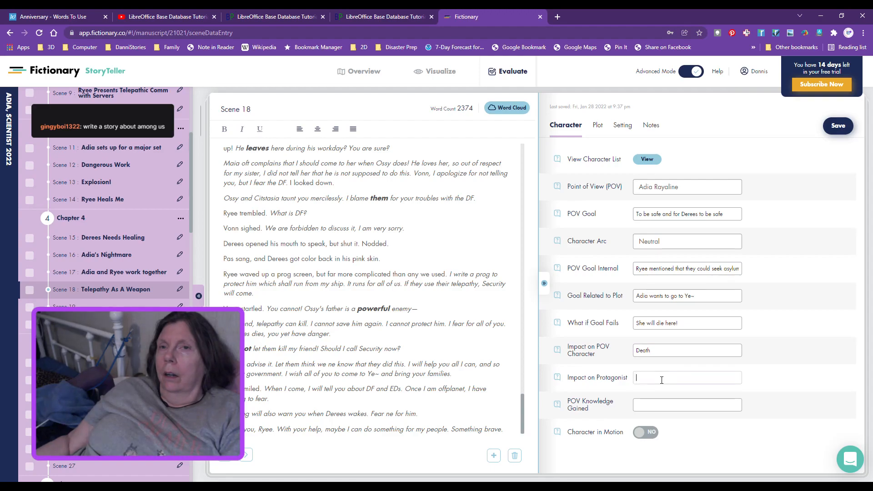
pyautogui.write('Death')
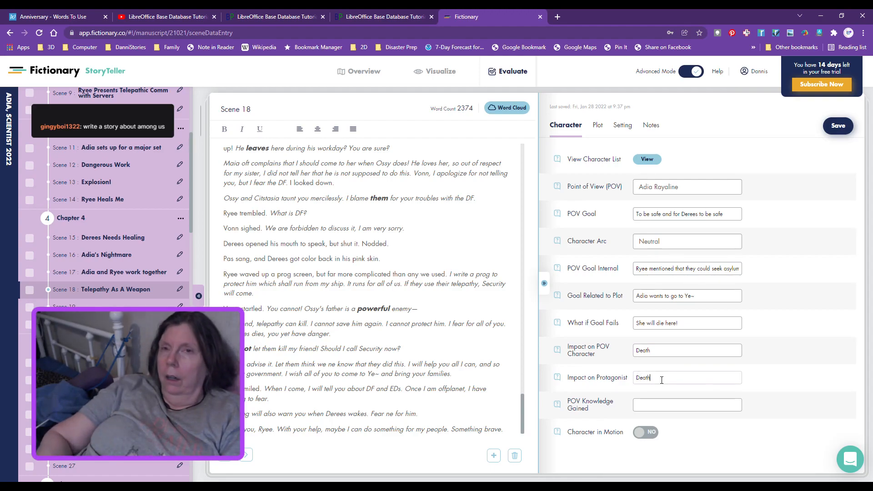
# - Record "Ossy and C are trying to kill Derees" as the POV Knowledge Gained in Scene 18
pyautogui.click(665, 407)
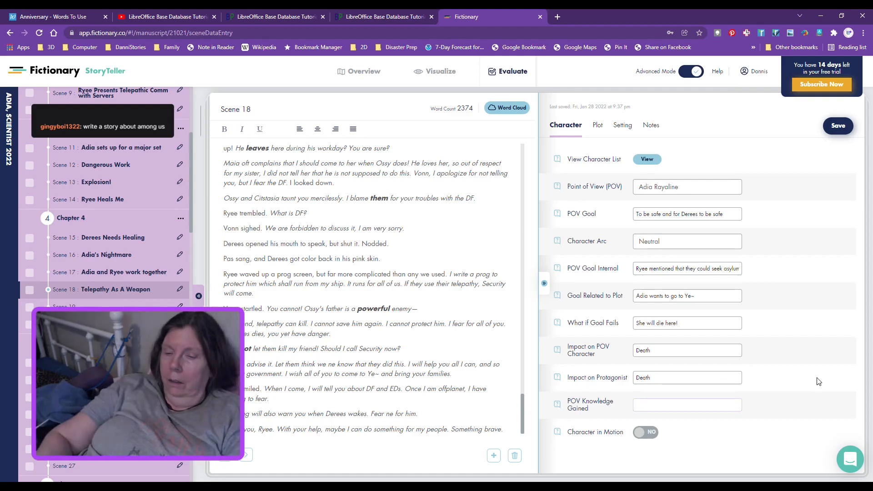
pyautogui.write('O')
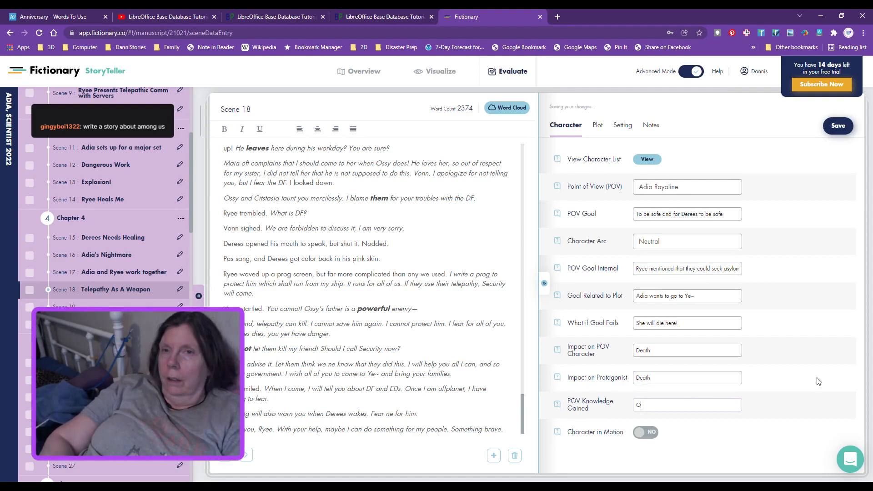
pyautogui.write('ssy and C are trying to kill Derees')
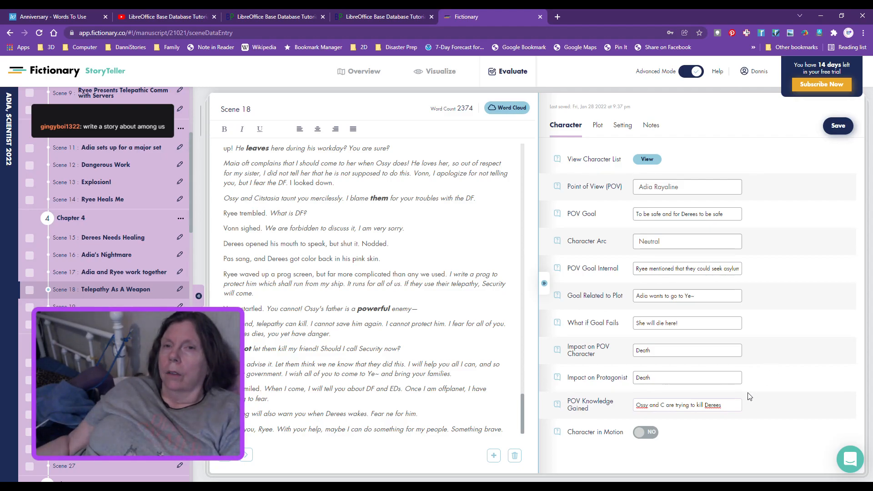
# - Review Scene 18's text from its opening to its end and set Character in Motion to Yes
pyautogui.scroll(4, 340, 335)
pyautogui.scroll(20, 339, 334)
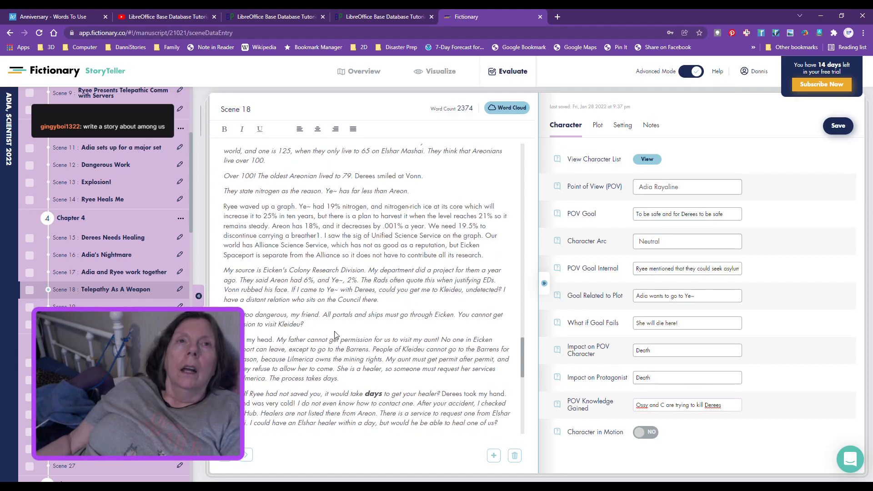
pyautogui.scroll(10, 336, 331)
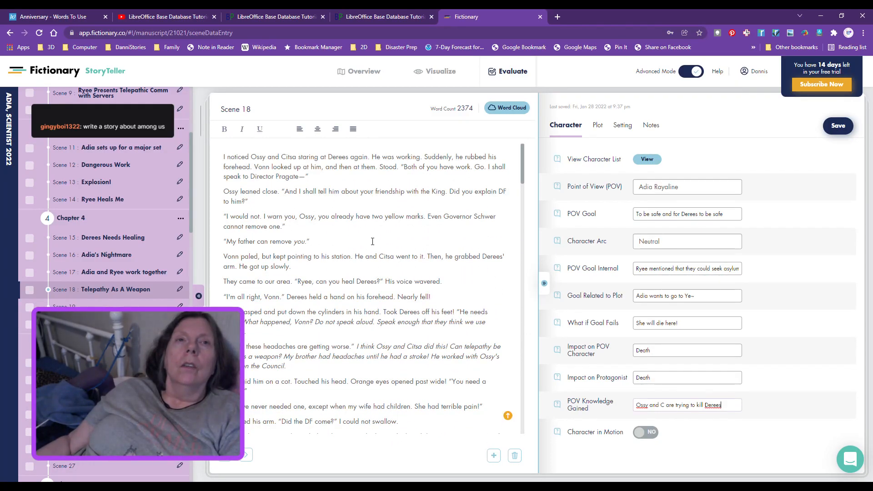
pyautogui.scroll(-4, 372, 241)
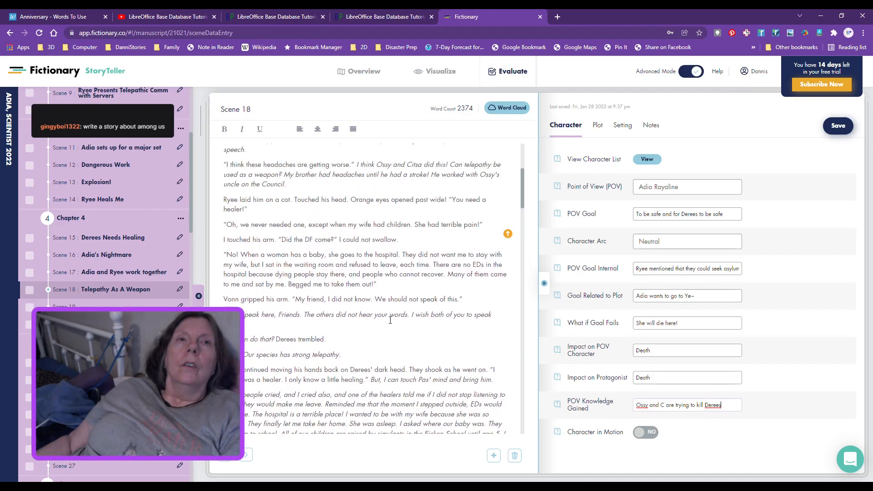
pyautogui.scroll(-2, 390, 320)
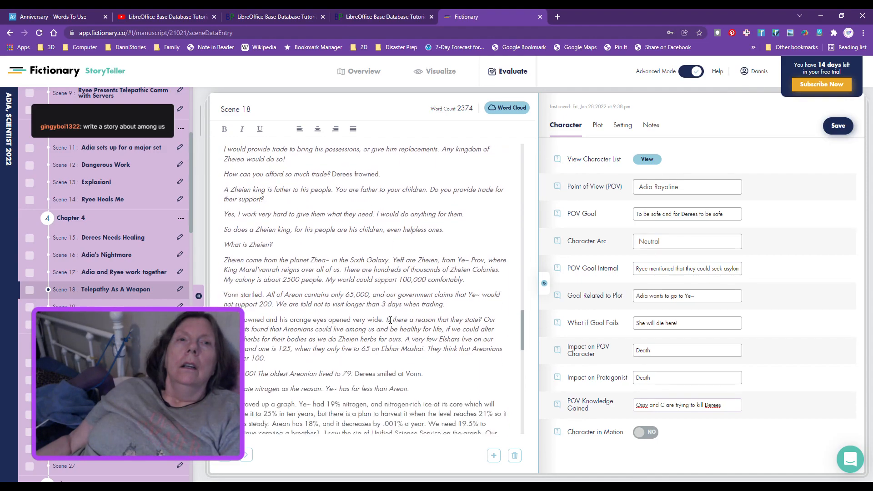
pyautogui.scroll(-3, 390, 321)
pyautogui.scroll(-3, 390, 321)
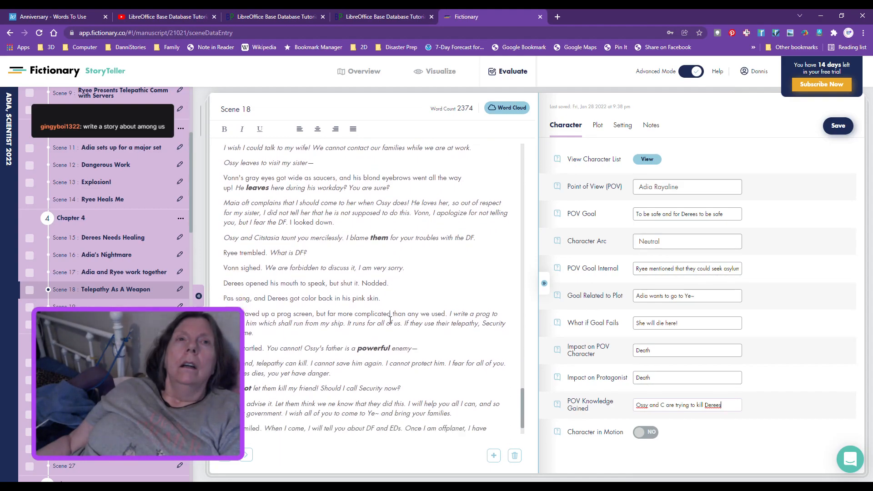
pyautogui.scroll(-1, 390, 321)
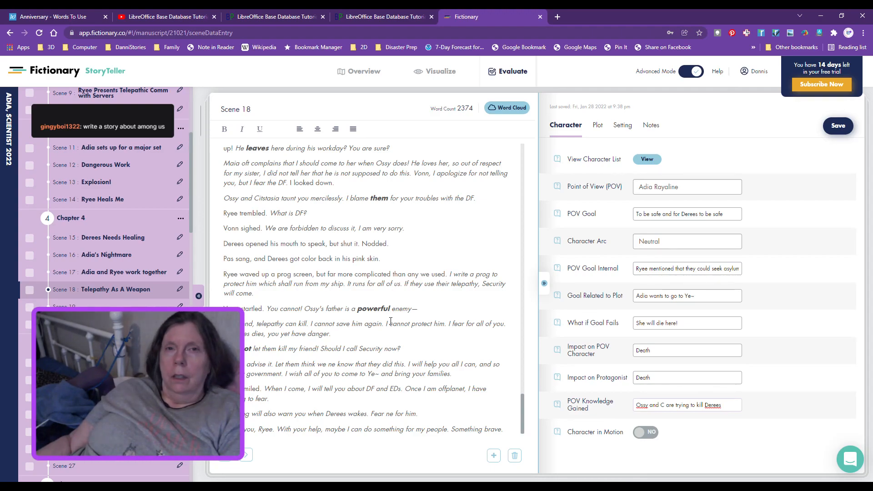
pyautogui.click(655, 435)
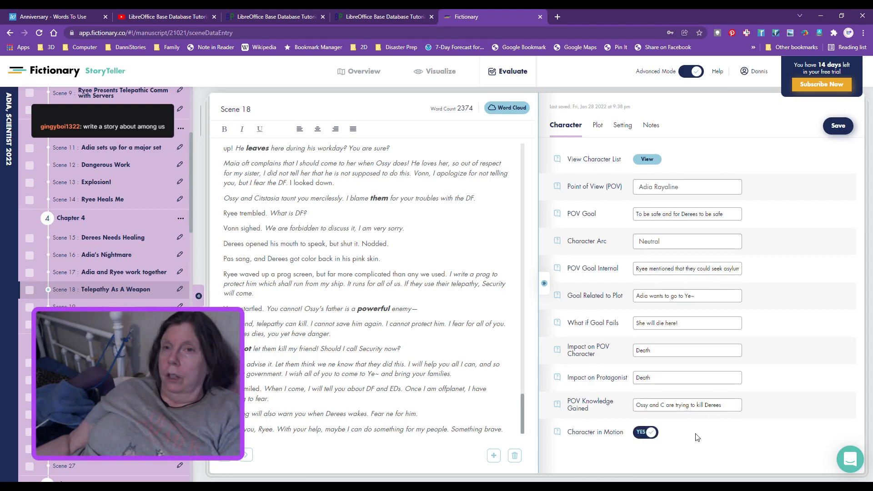
# - In Scene 18's setting details, enter "ANW Lab" as the Location and "Days have passed" as the Date / Time
pyautogui.click(595, 127)
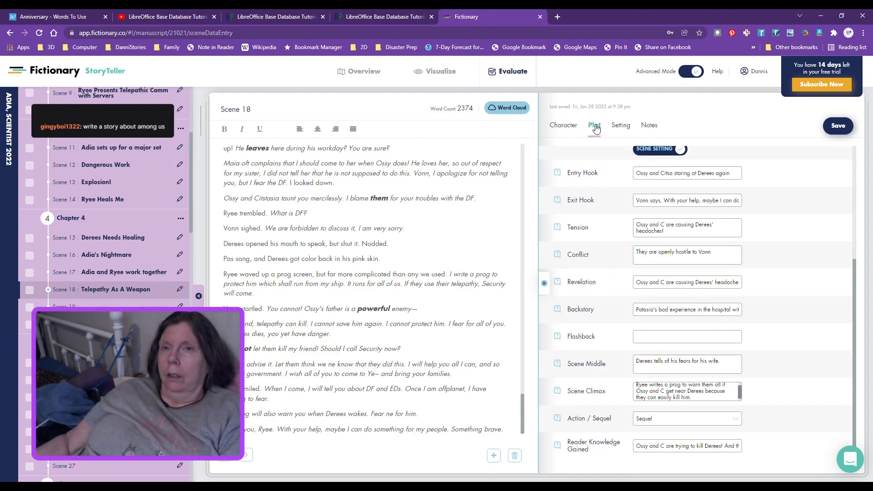
pyautogui.click(617, 129)
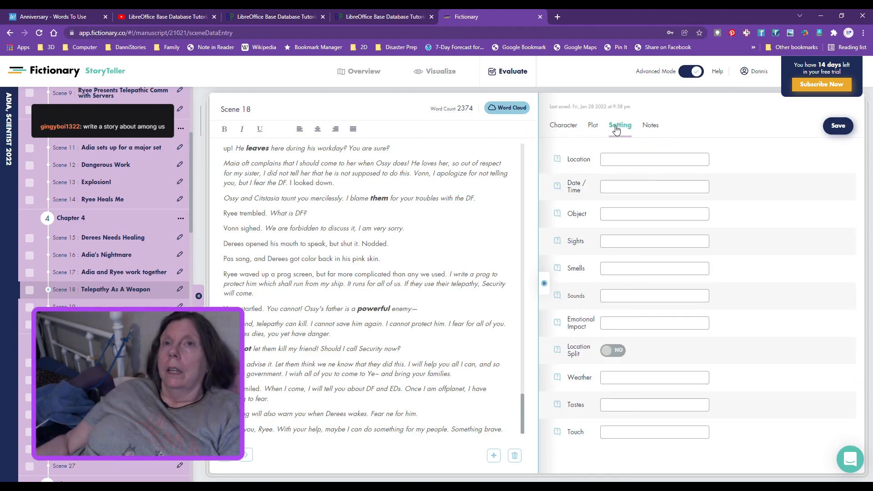
pyautogui.click(626, 159)
pyautogui.write('ANW ')
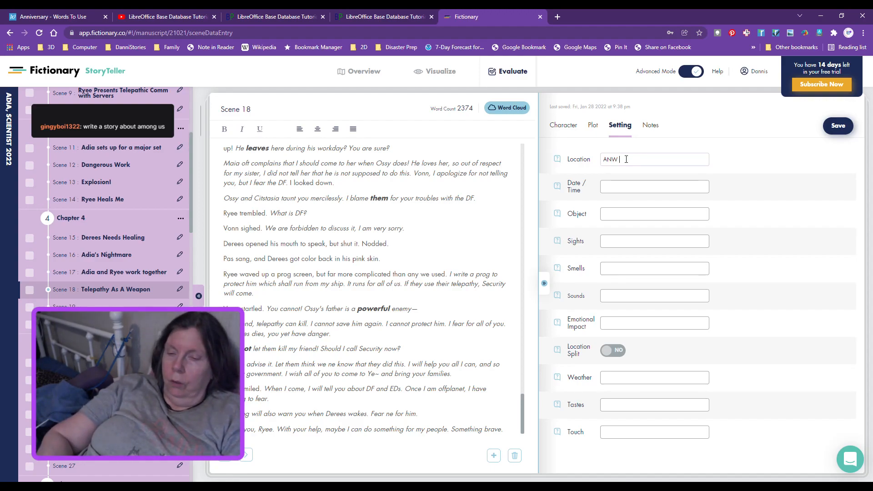
pyautogui.write('Lob')
pyautogui.click(619, 190)
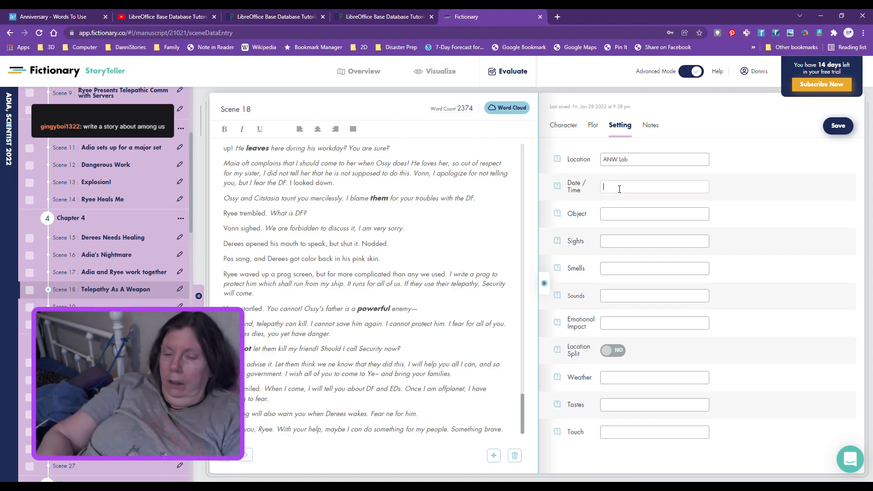
pyautogui.write('Da')
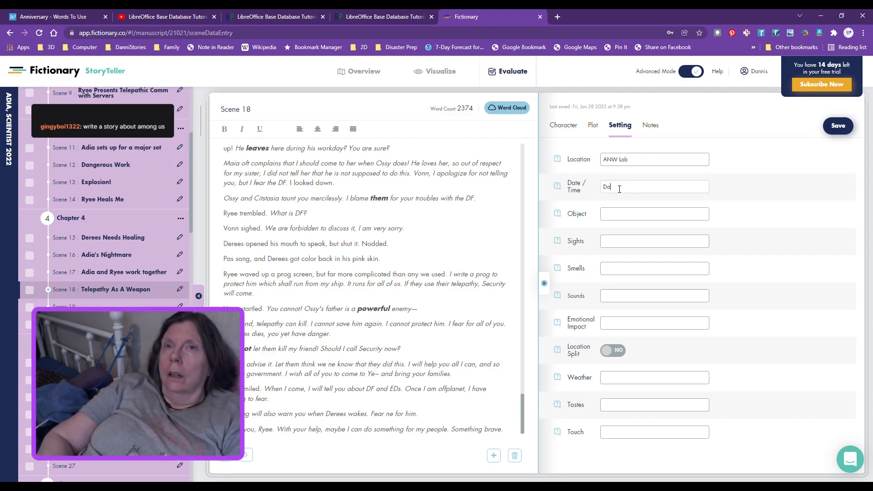
pyautogui.write('ys have passed')
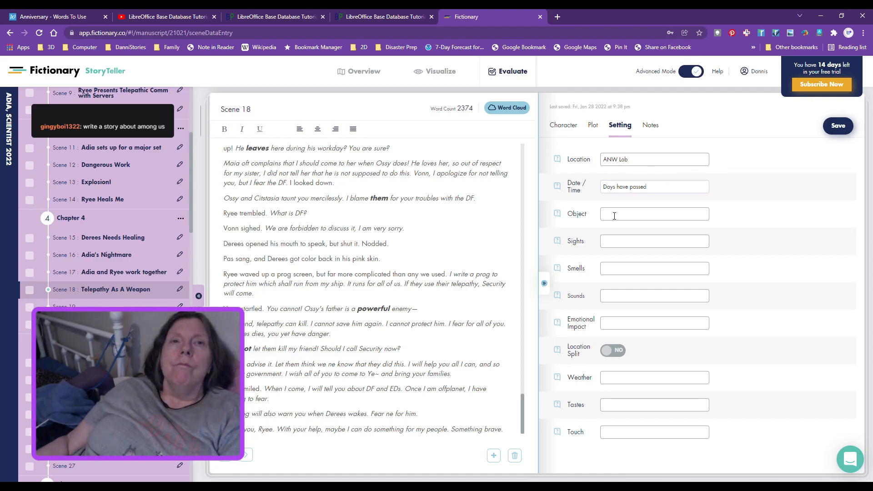
# - Enter "prog screen" as the Object in Scene 18's setting details
pyautogui.click(614, 216)
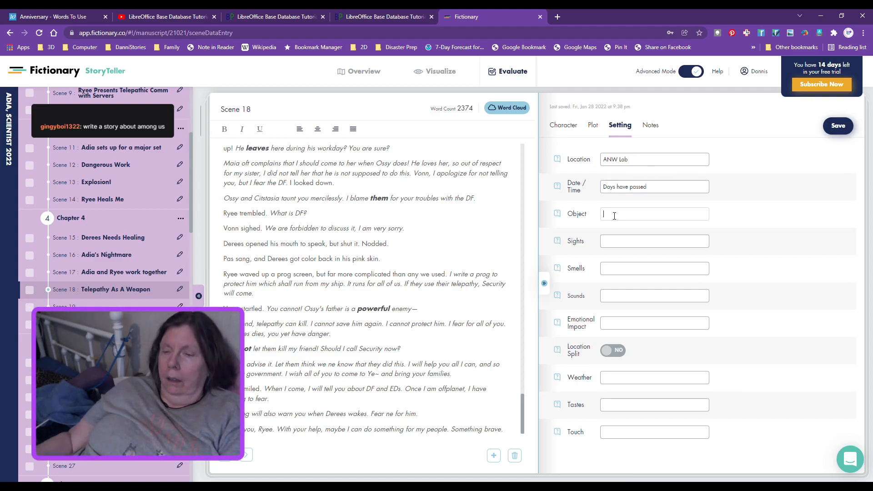
pyautogui.write('pro')
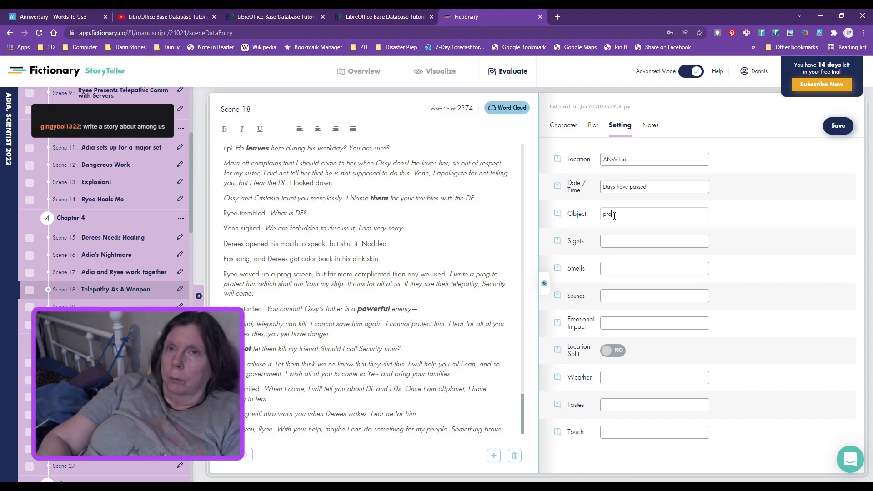
pyautogui.write('g screen')
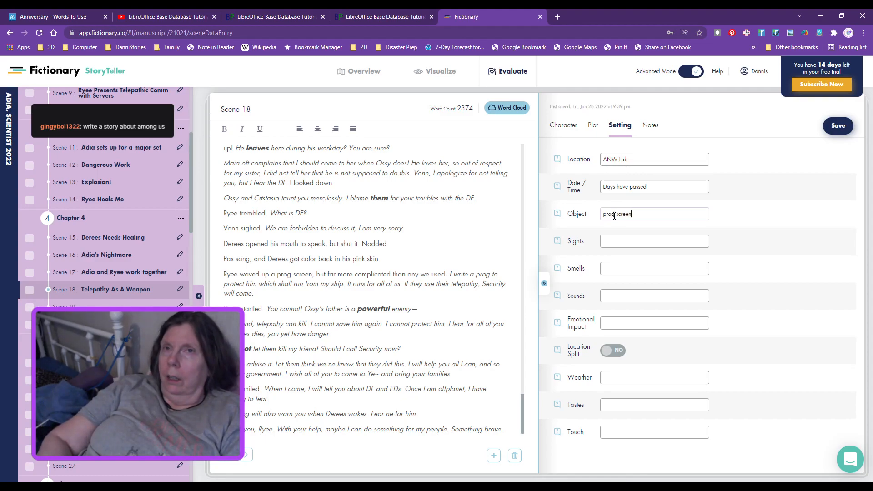
# - In Scene 18's setting details, enter "lab, sleeping room" as the Sights
pyautogui.click(624, 244)
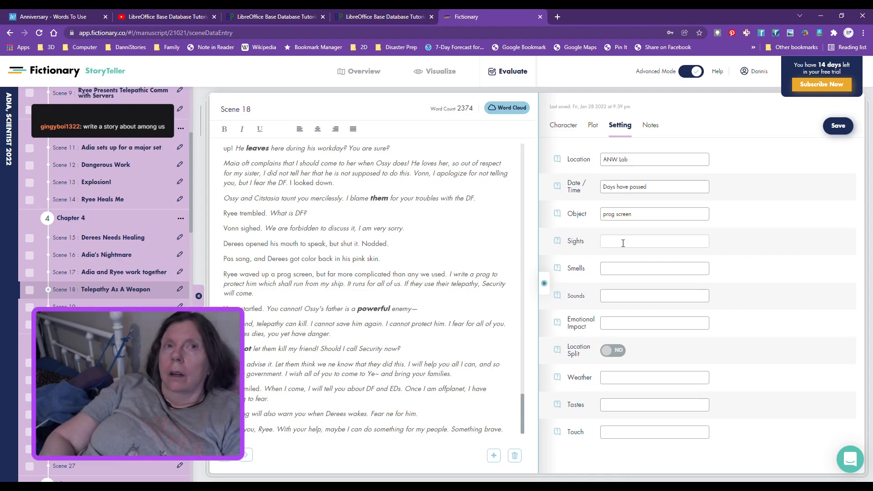
pyautogui.write('O')
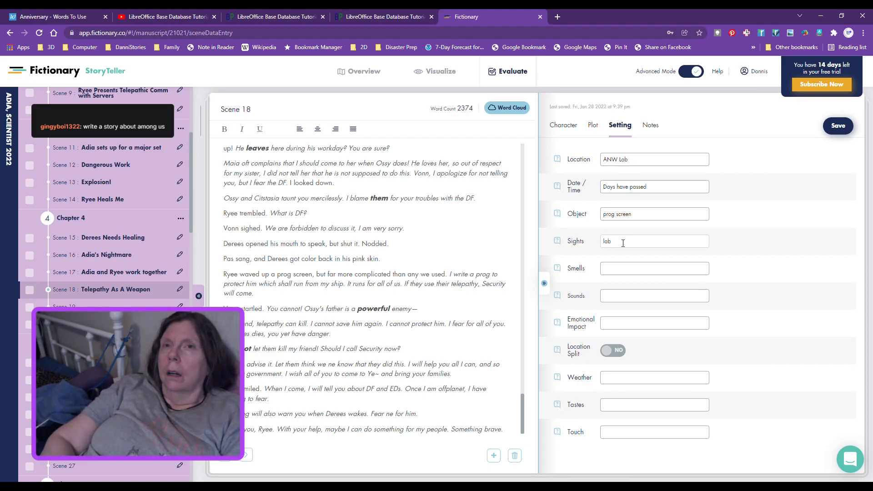
pyautogui.write('eping room')
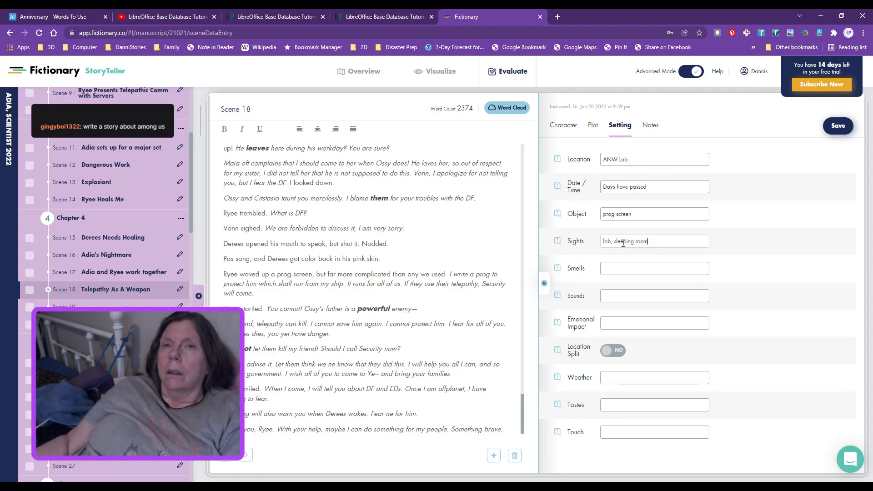
# - Record "Terror of Ossy and C" as the Emotional Impact in Scene 18's setting details
pyautogui.click(646, 319)
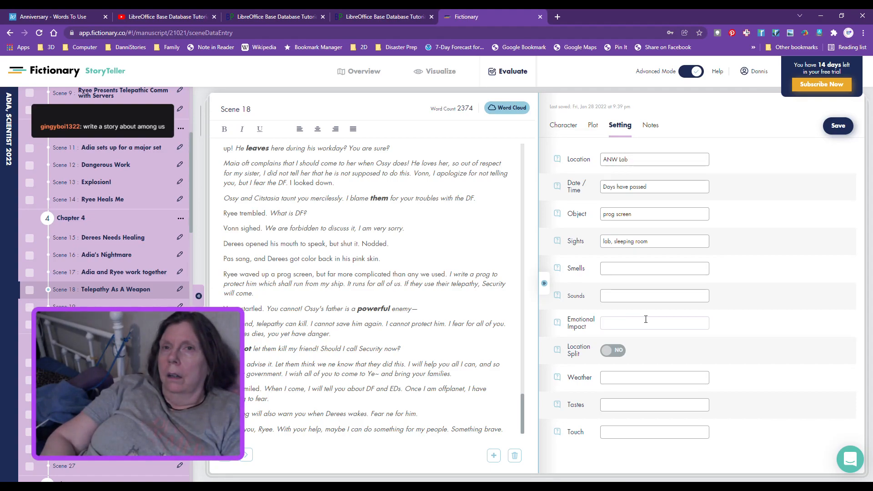
pyautogui.write('Stro')
pyautogui.press('BackSpace')
pyautogui.press('BackSpace')
pyautogui.press('BackSpace')
pyautogui.press('BackSpace')
pyautogui.write('Terror')
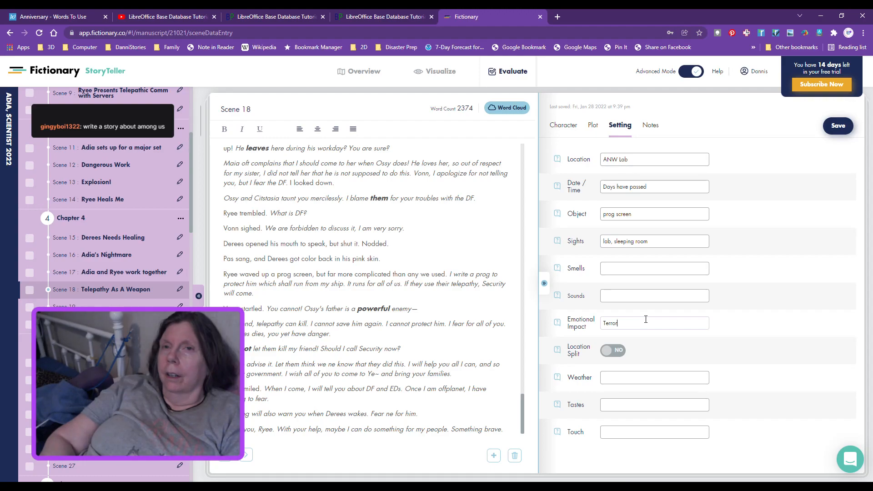
pyautogui.write(' of ')
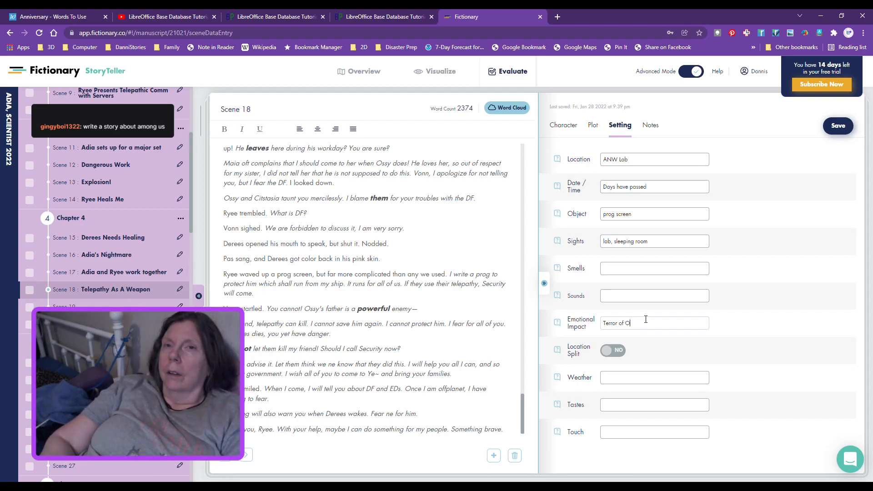
pyautogui.write('Ossy and C')
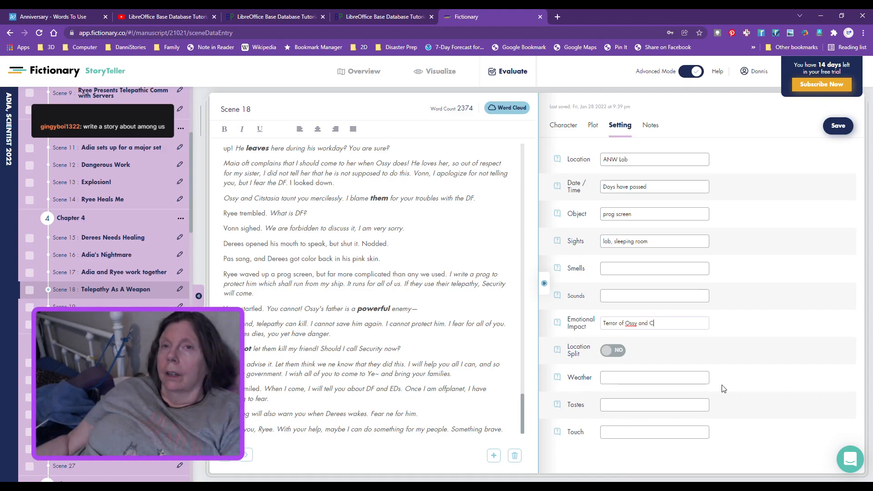
# - Add the note "Need to describe more." to Scene 18
pyautogui.click(658, 131)
pyautogui.click(592, 179)
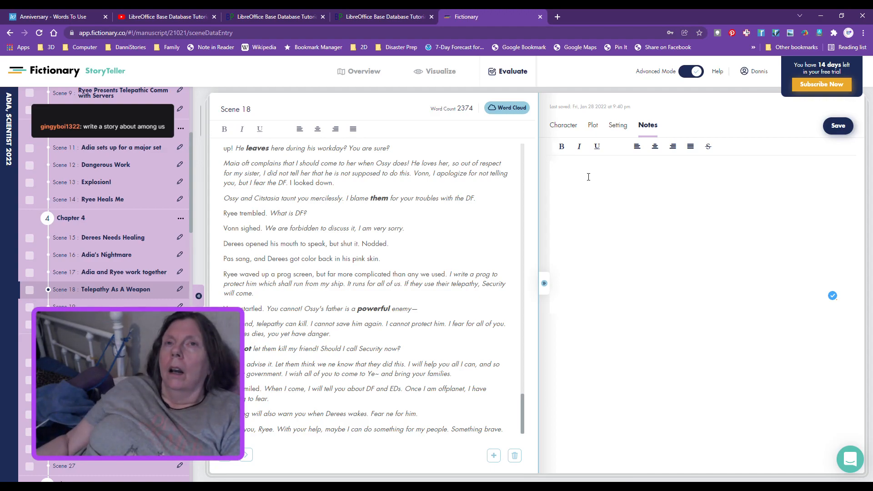
pyautogui.write('Nee')
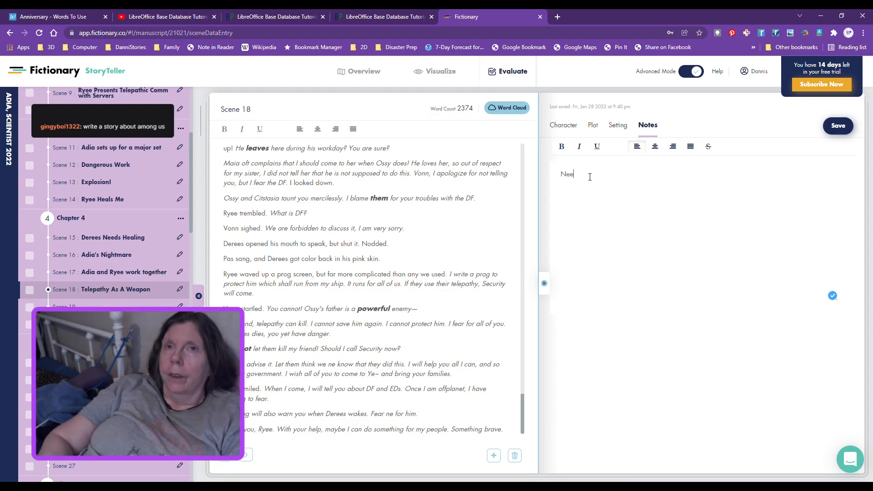
pyautogui.write('d to desc')
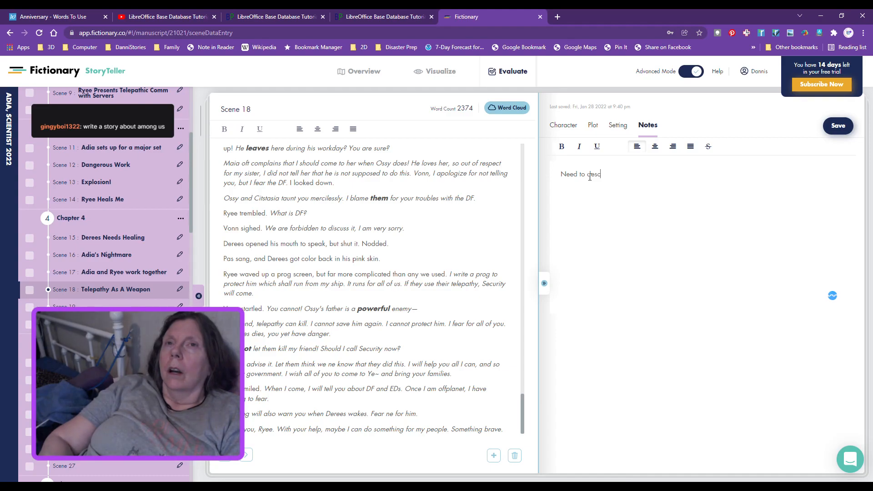
pyautogui.write('ribe ')
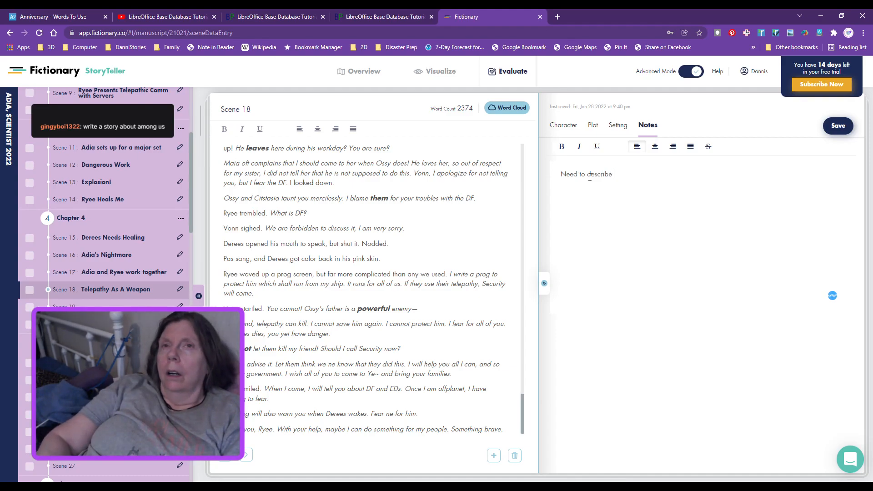
pyautogui.write('more.')
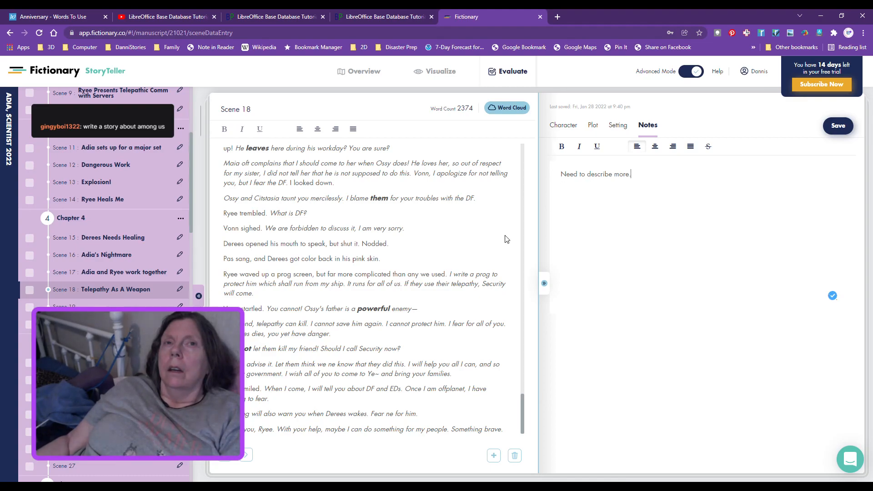
# - Open Scene 19 and highlight its whole text to review its extent
pyautogui.click(121, 308)
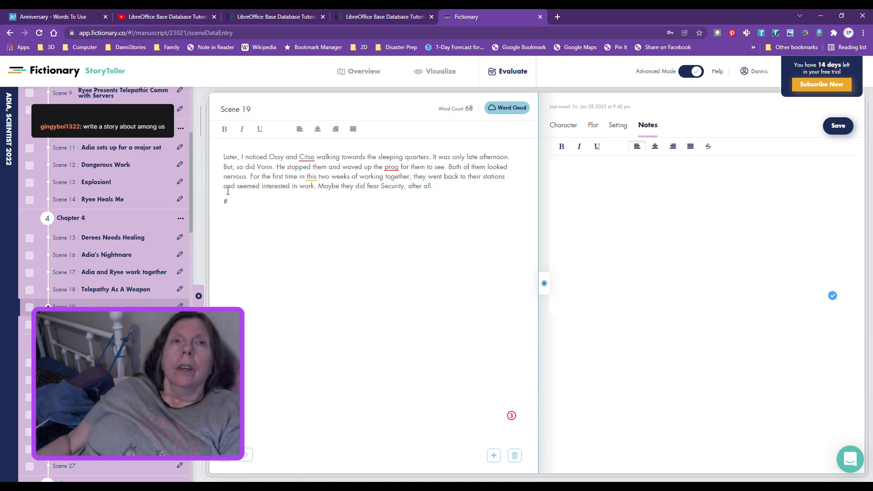
pyautogui.moveTo(222, 158); pyautogui.dragTo(339, 195)
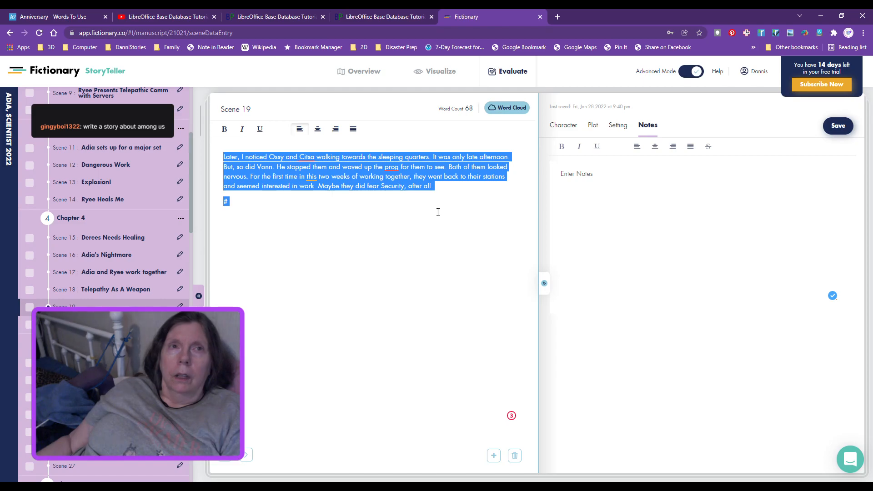
pyautogui.click(426, 225)
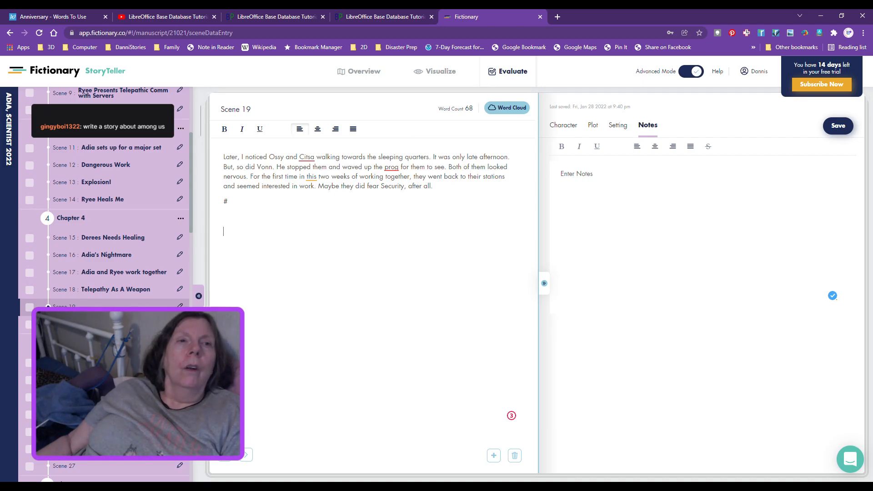
# - Open Scene 20 and examine its text from the coworker introductions through to its end
pyautogui.click(68, 324)
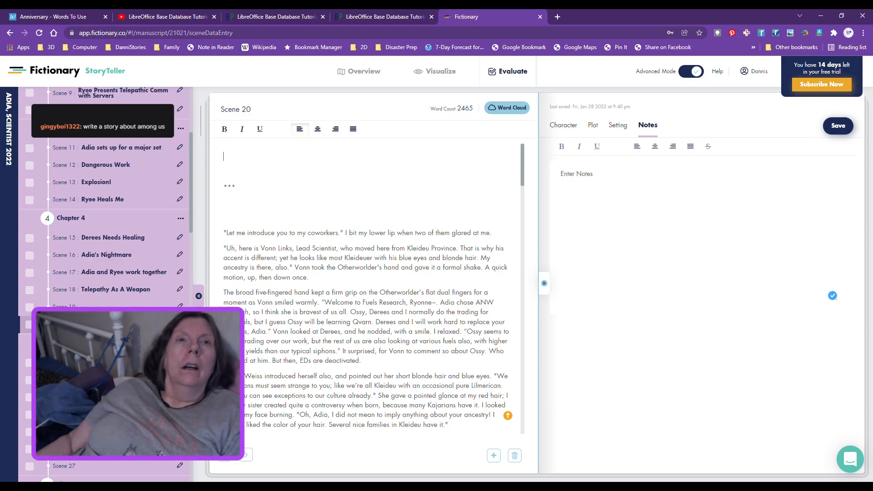
pyautogui.scroll(-3, 394, 335)
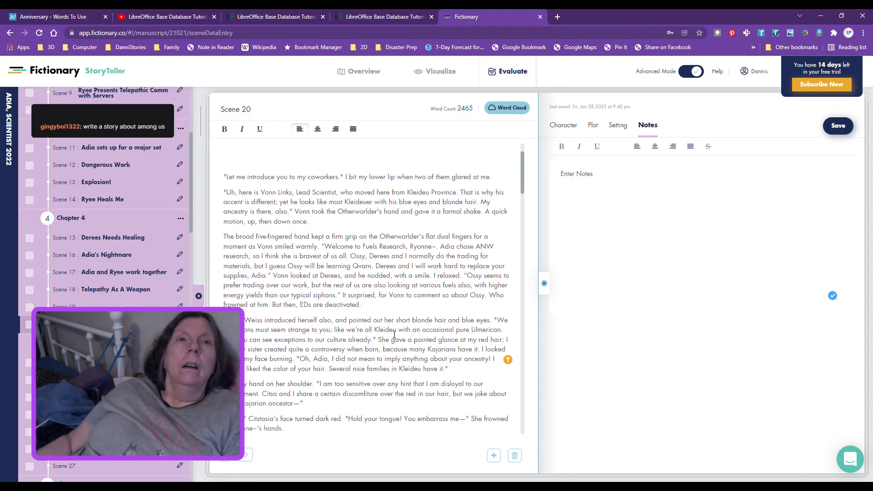
pyautogui.scroll(-7, 394, 335)
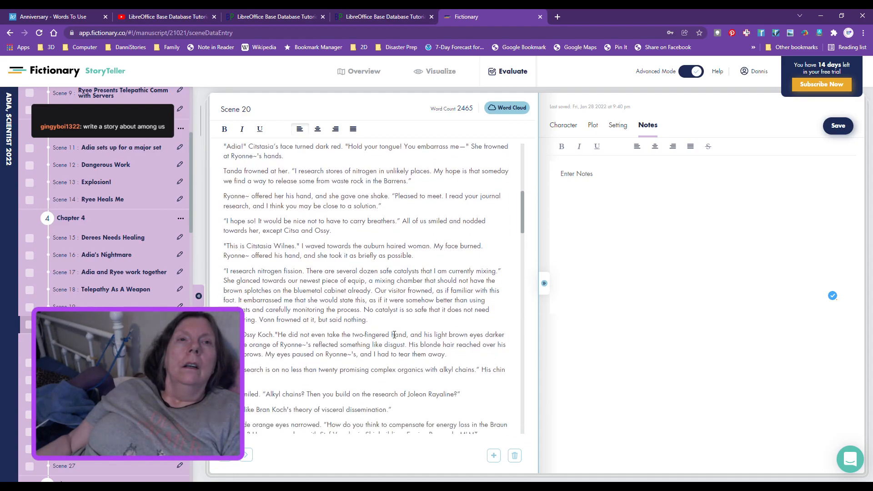
pyautogui.scroll(-15, 394, 335)
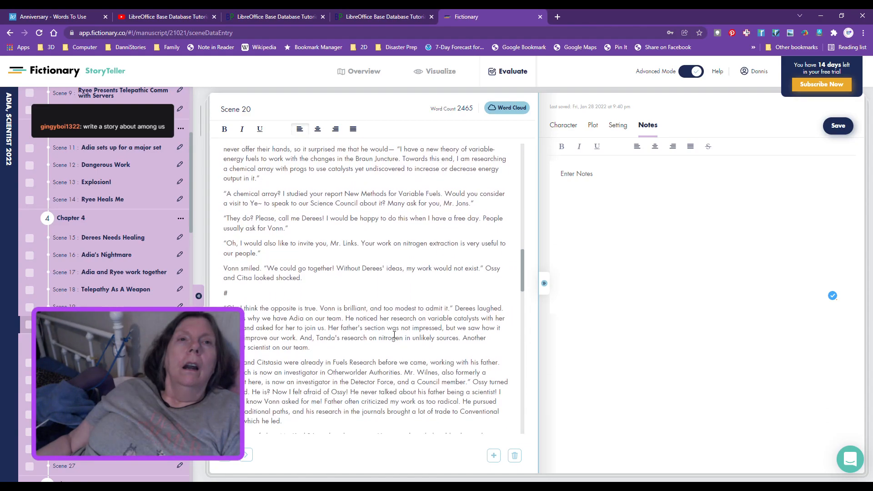
pyautogui.scroll(-10, 394, 335)
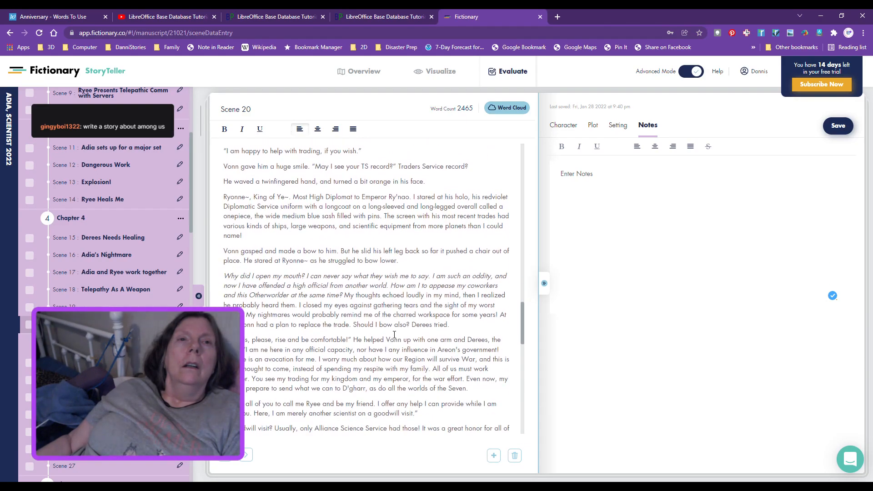
pyautogui.scroll(-10, 394, 334)
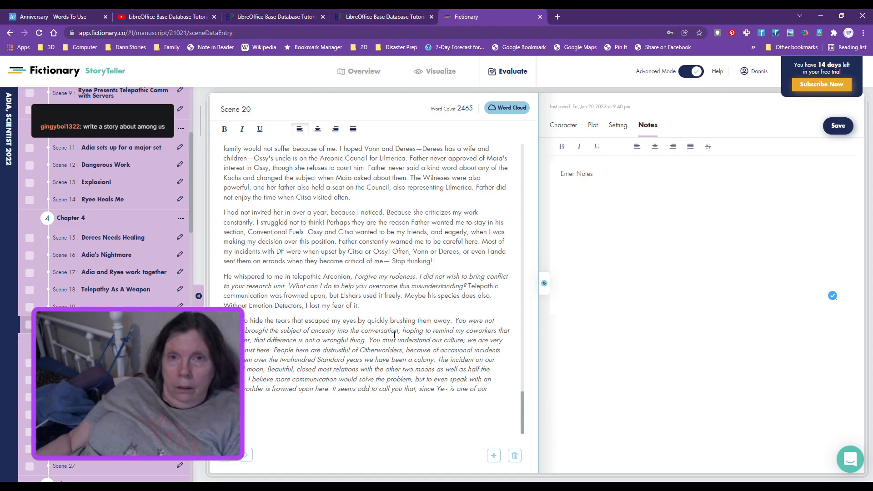
pyautogui.scroll(10, 394, 335)
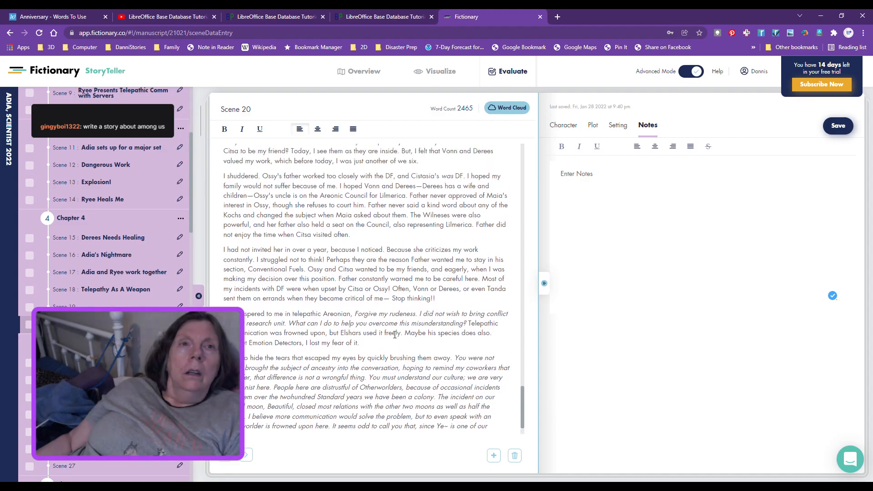
pyautogui.scroll(10, 394, 337)
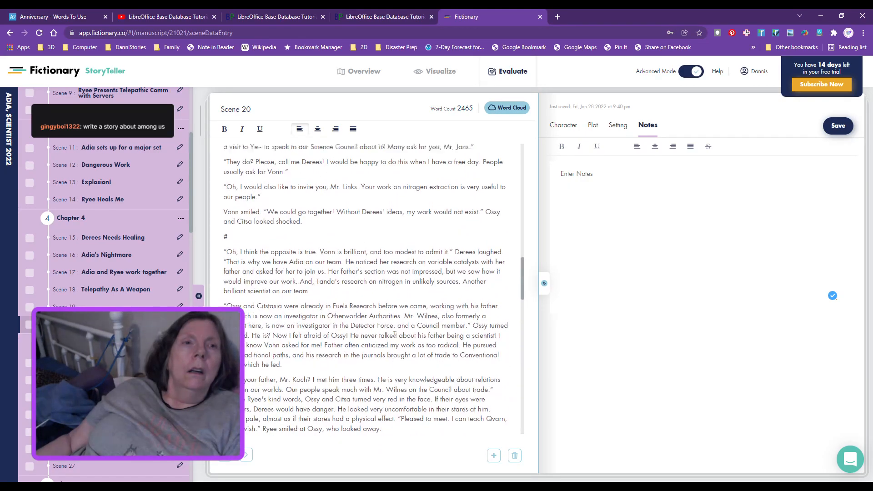
pyautogui.scroll(2, 395, 334)
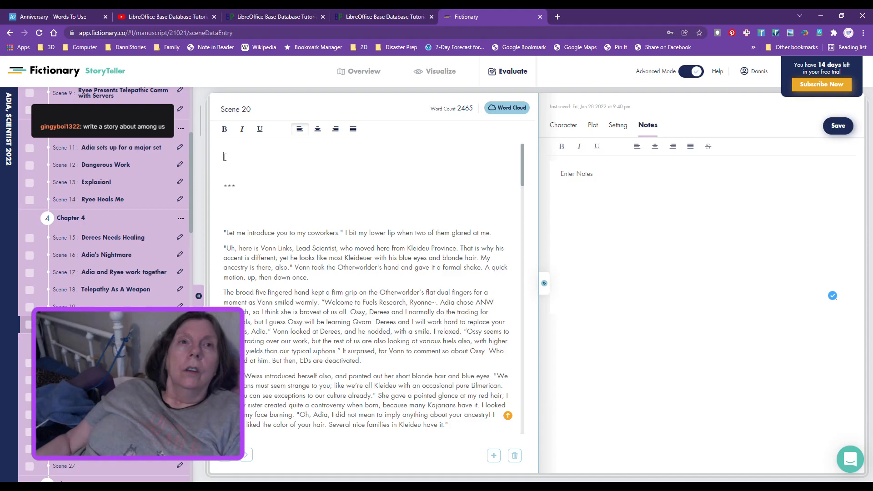
# - Remove the entire text of Scene 20
pyautogui.moveTo(225, 157); pyautogui.dragTo(465, 482)
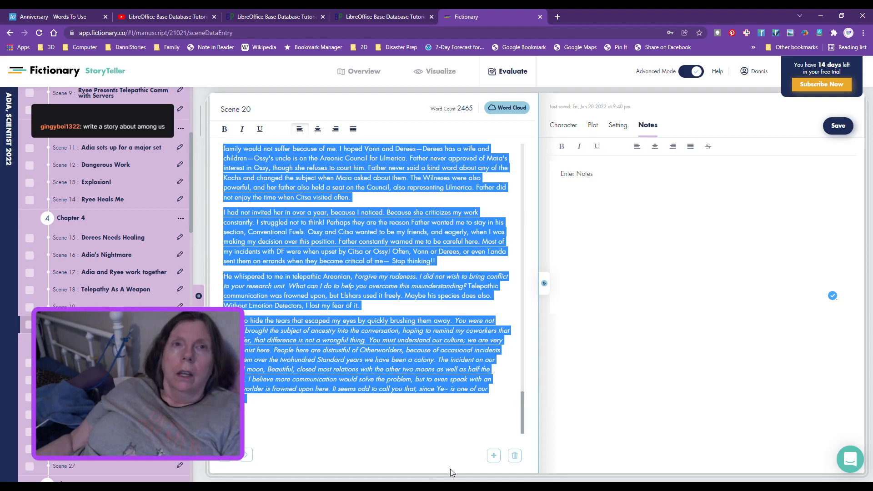
pyautogui.press('Delete')
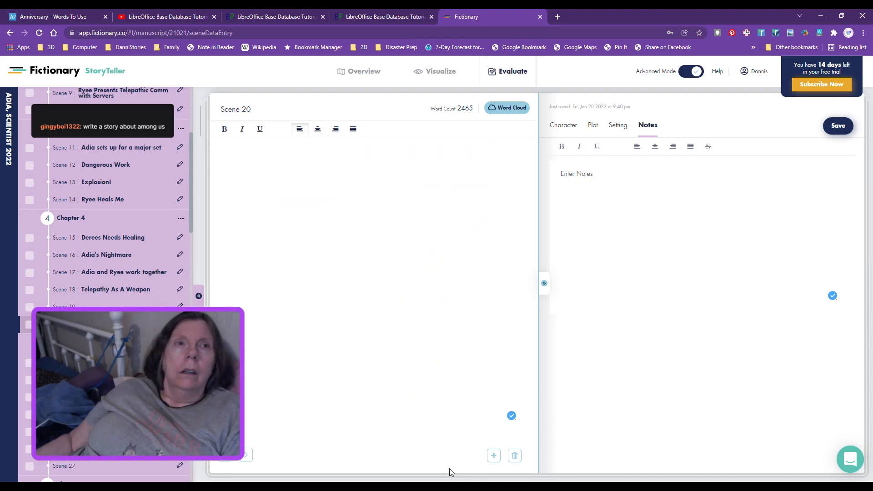
# - Open Scene 5, "Adia's co-workers", and review its text down to the end
pyautogui.scroll(4, 155, 184)
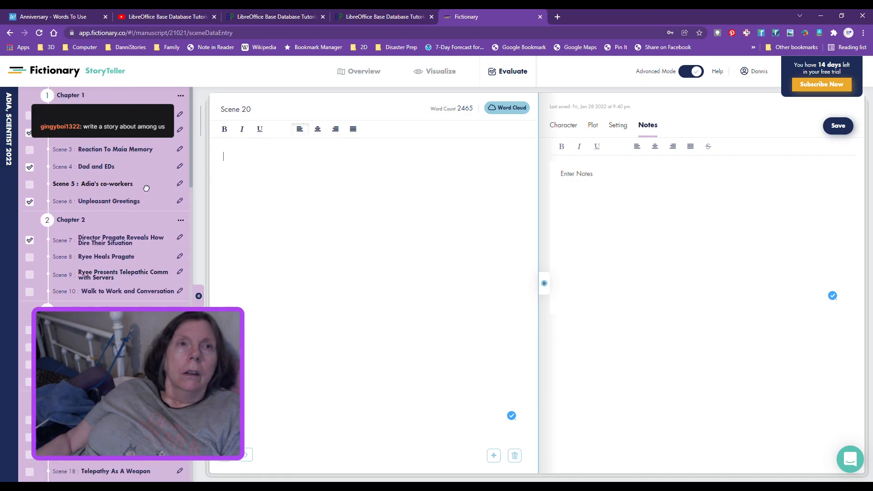
pyautogui.click(146, 186)
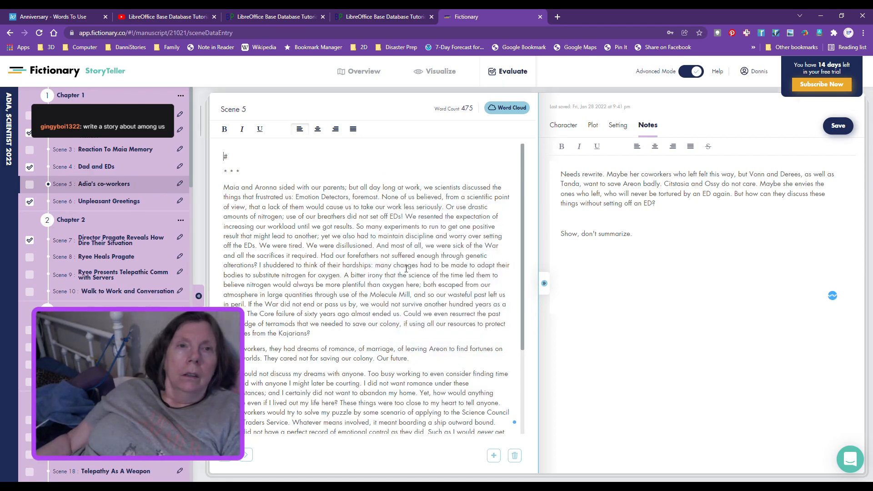
pyautogui.scroll(-3, 325, 322)
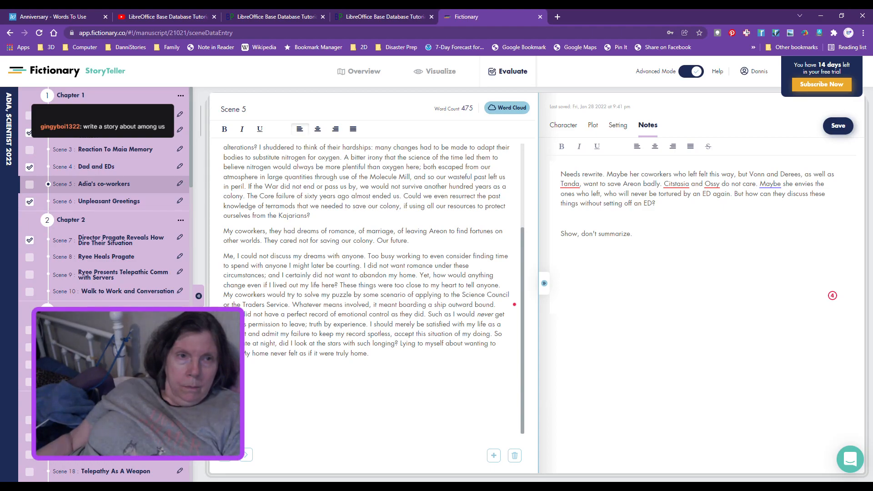
pyautogui.scroll(-2, 104, 282)
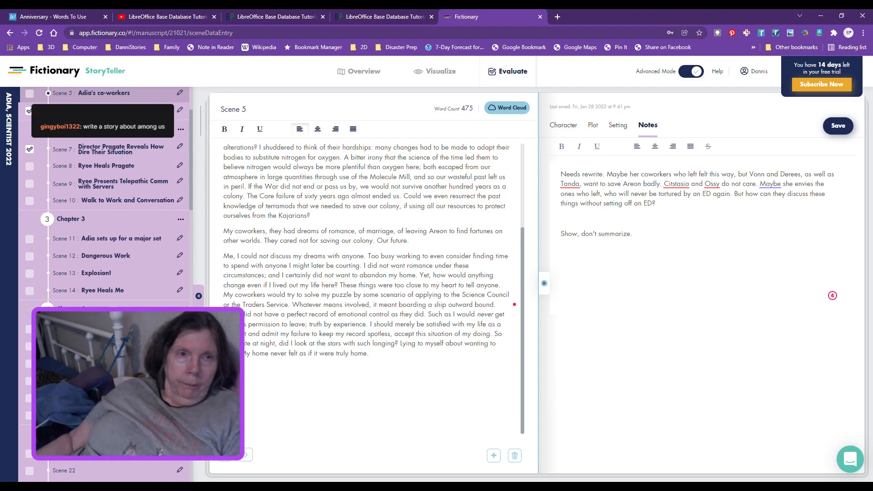
# - Move Scene 20 to the start of Chapter 4, ahead of "Derees Needs Healing", and open it in its new place
pyautogui.click(102, 399)
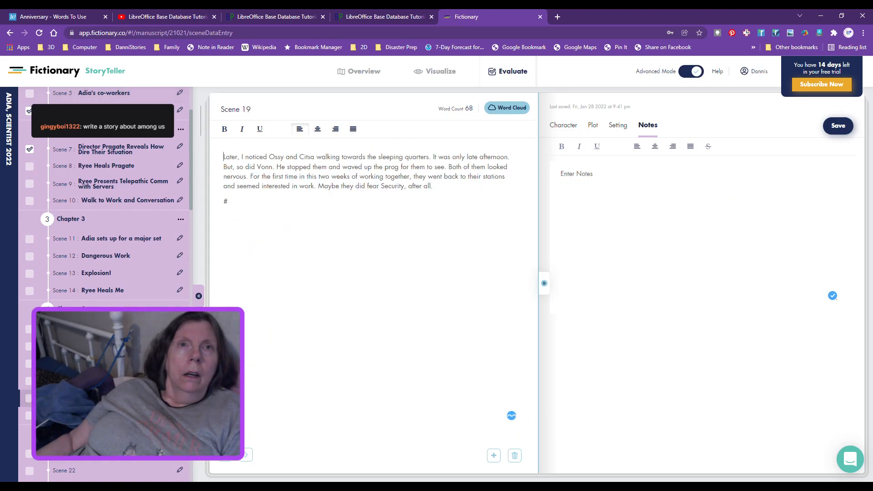
pyautogui.click(102, 416)
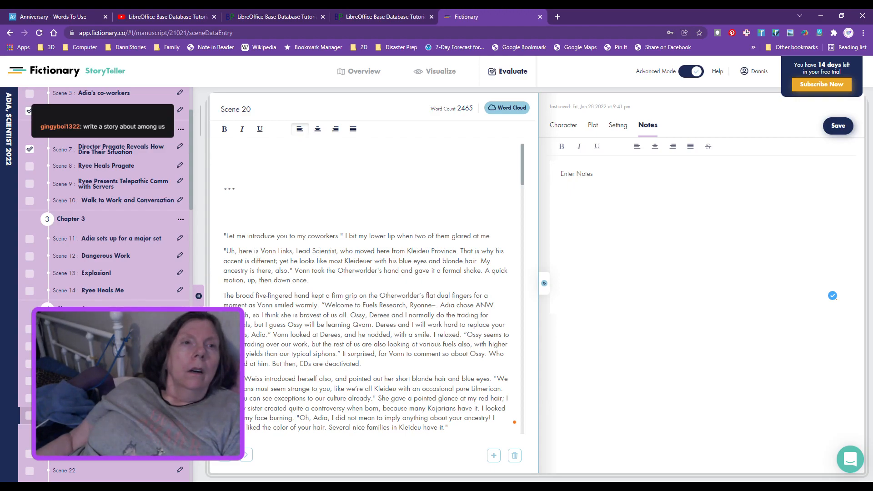
pyautogui.moveTo(105, 338); pyautogui.dragTo(105, 320)
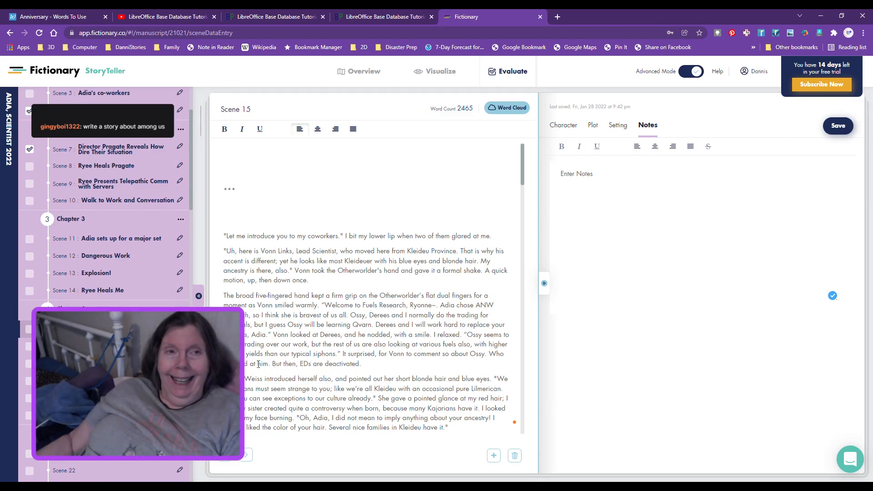
pyautogui.click(105, 346)
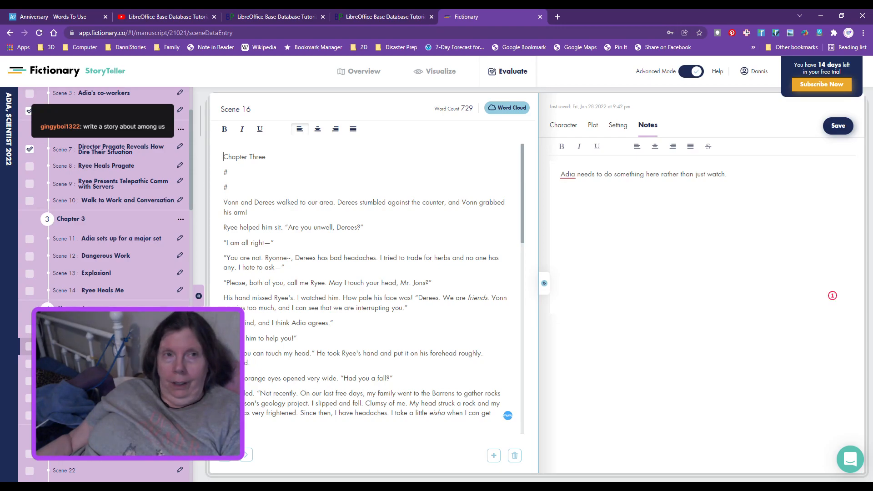
pyautogui.click(104, 329)
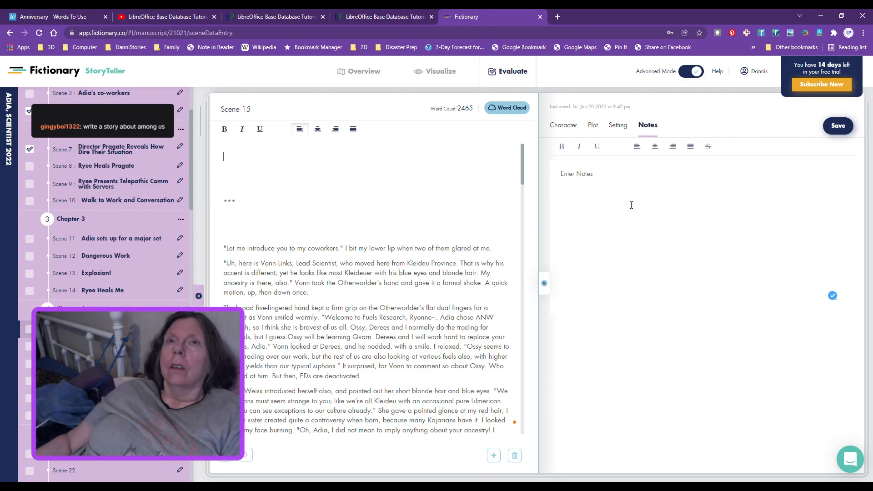
# - Set the plot scene name of Scene 15 to "Introductions"
pyautogui.click(593, 125)
pyautogui.scroll(4, 656, 187)
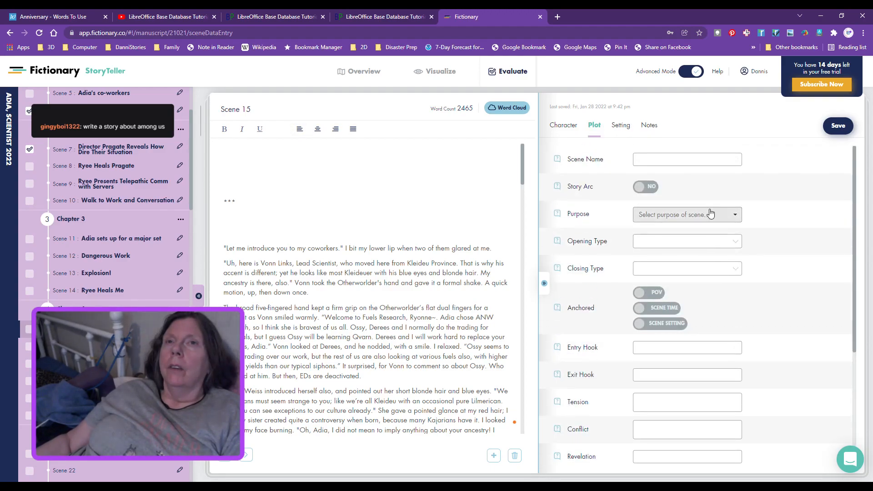
pyautogui.click(659, 161)
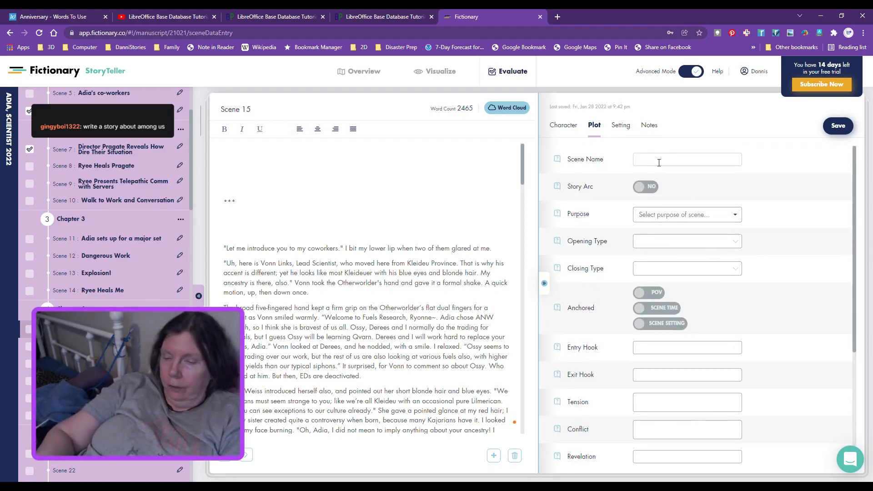
pyautogui.write('Intr')
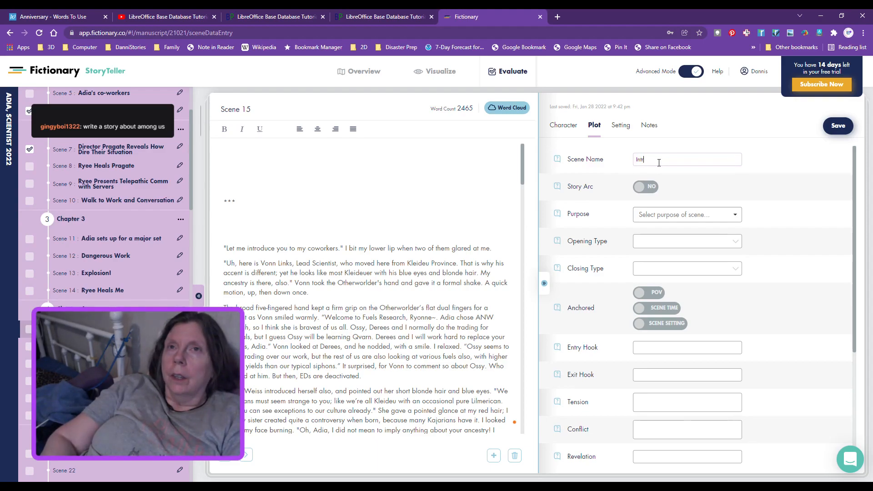
pyautogui.write('oductions')
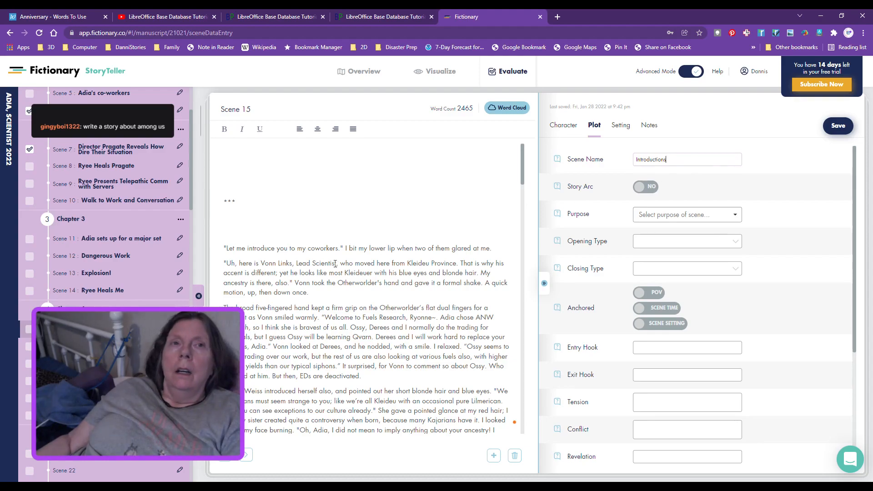
# - Skim the text of Scene 15 from the coworker introductions through the goodwill visit discussion and back to the start
pyautogui.scroll(-10, 312, 269)
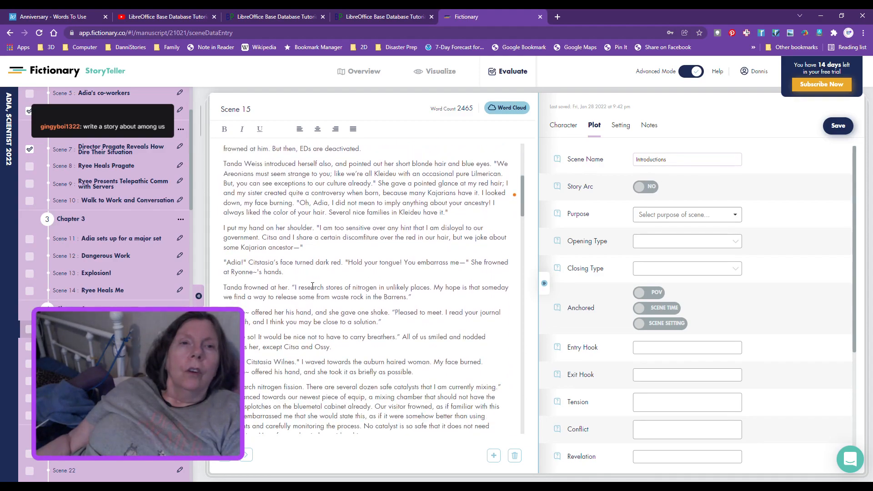
pyautogui.scroll(-10, 313, 286)
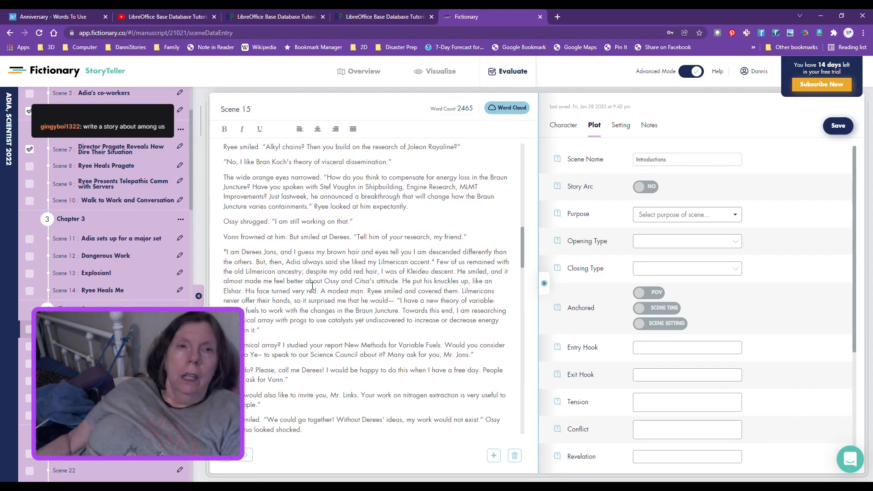
pyautogui.scroll(-10, 312, 286)
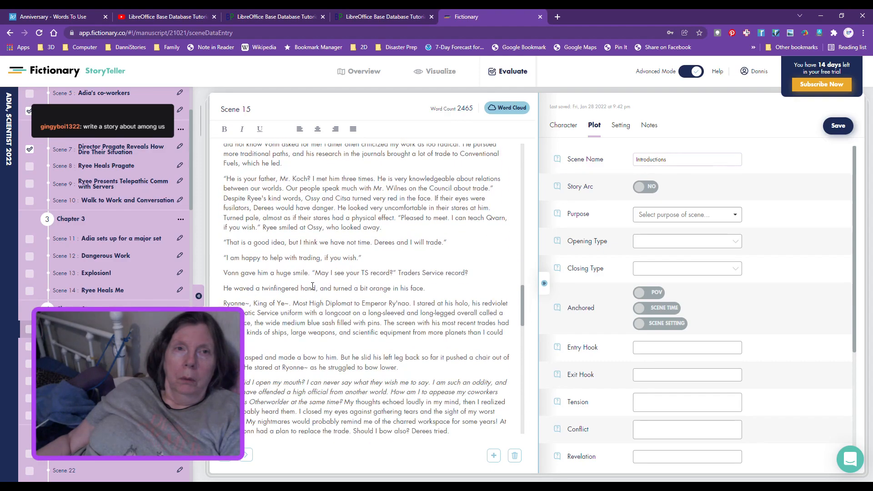
pyautogui.scroll(-5, 312, 286)
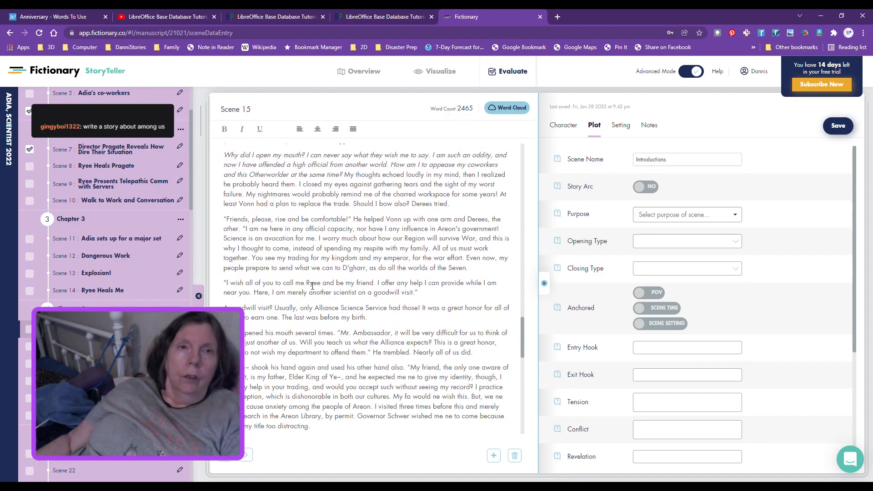
pyautogui.scroll(-5, 312, 286)
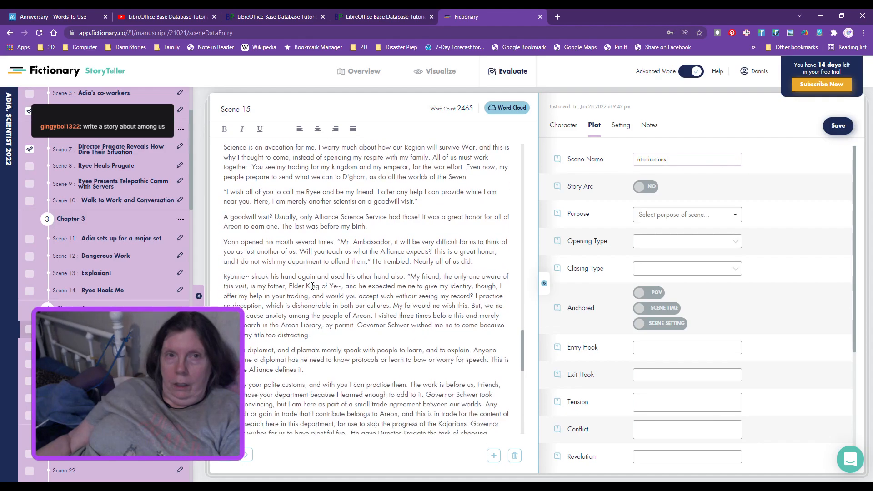
pyautogui.scroll(-1, 313, 286)
pyautogui.scroll(10, 312, 286)
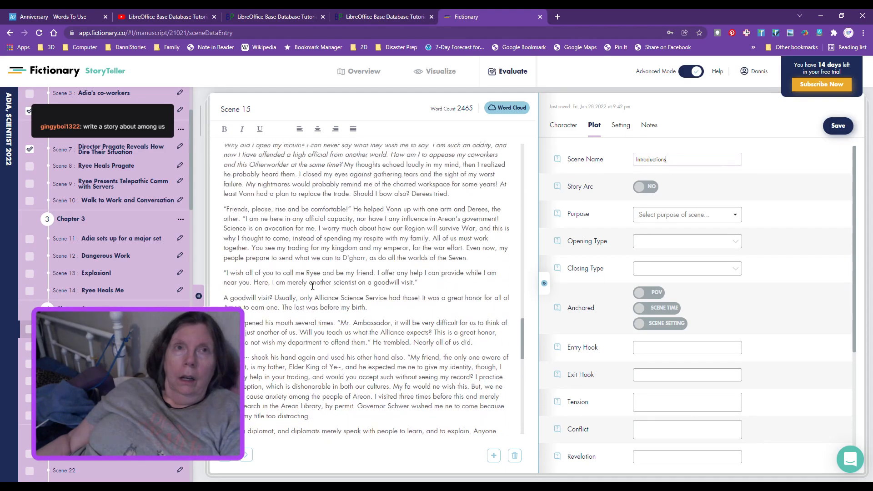
pyautogui.scroll(15, 312, 286)
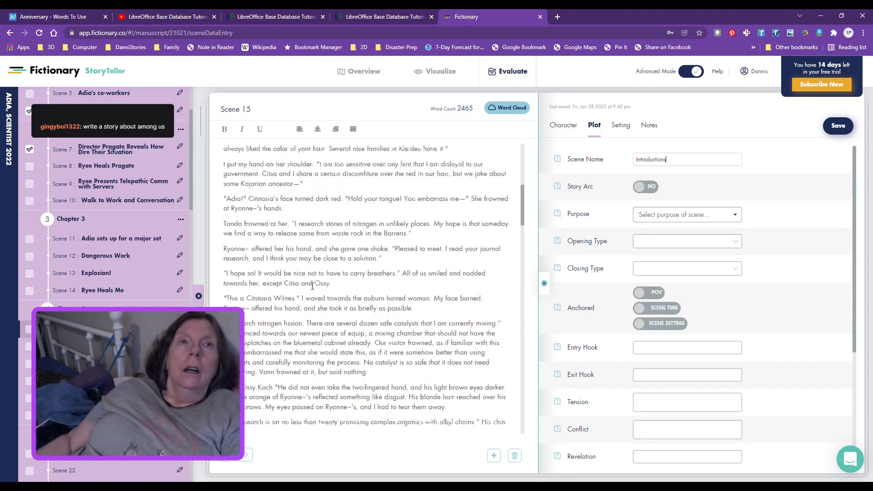
# - Correct Koch's first name to "Brun" in Scene 15's line about the theory of visceral dissemination
pyautogui.scroll(-10, 312, 286)
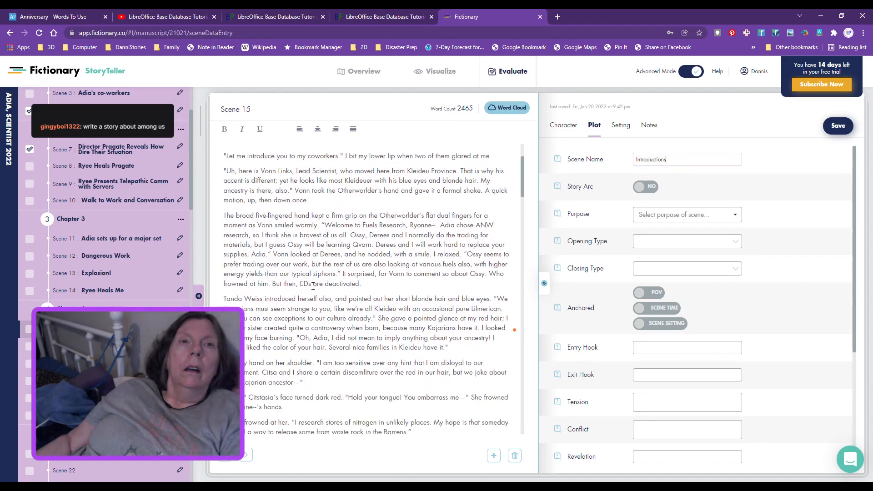
pyautogui.scroll(-6, 312, 287)
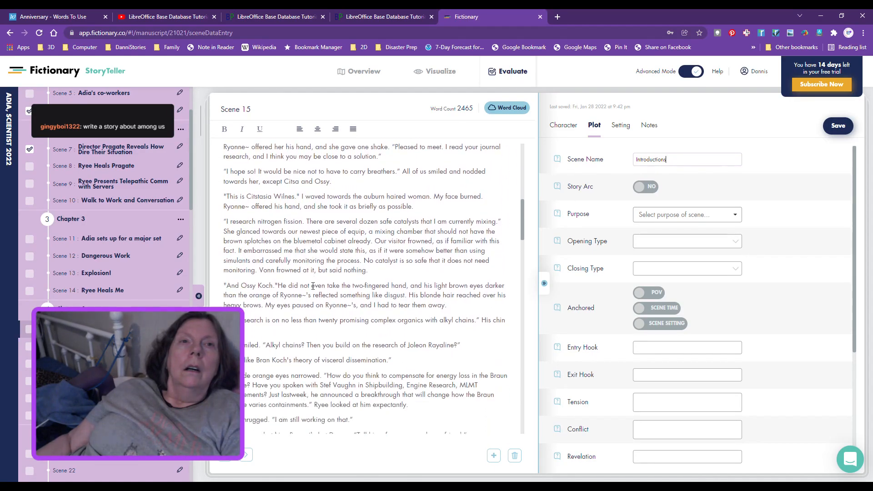
pyautogui.scroll(-1, 313, 286)
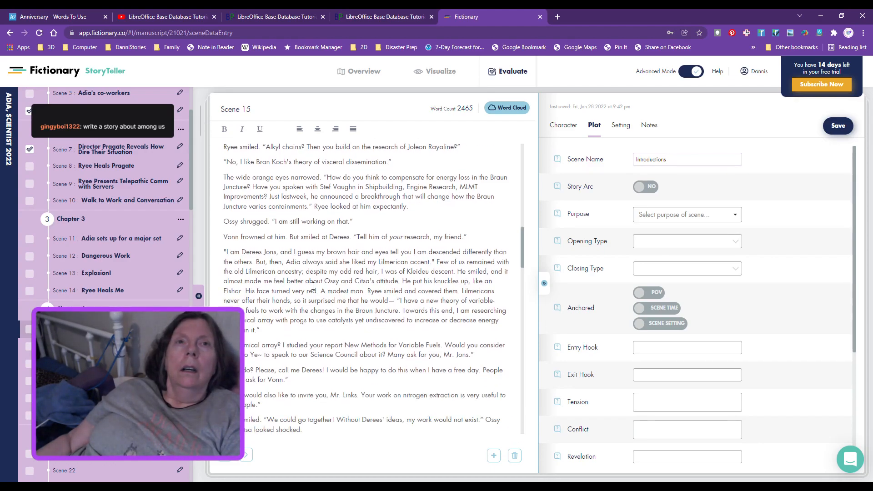
pyautogui.click(266, 163)
pyautogui.press('BackSpace')
pyautogui.write('u')
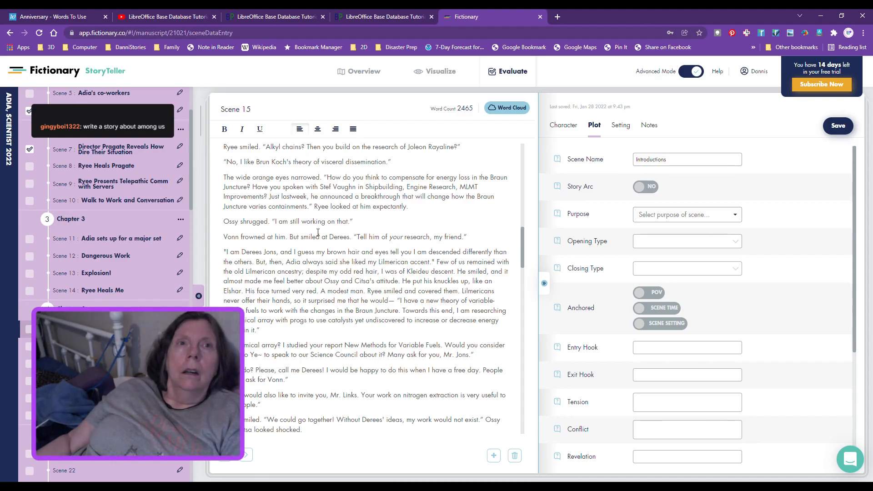
# - Read the rest of Scene 15, from Derees's self-introduction to the end of the scene
pyautogui.scroll(-1, 318, 233)
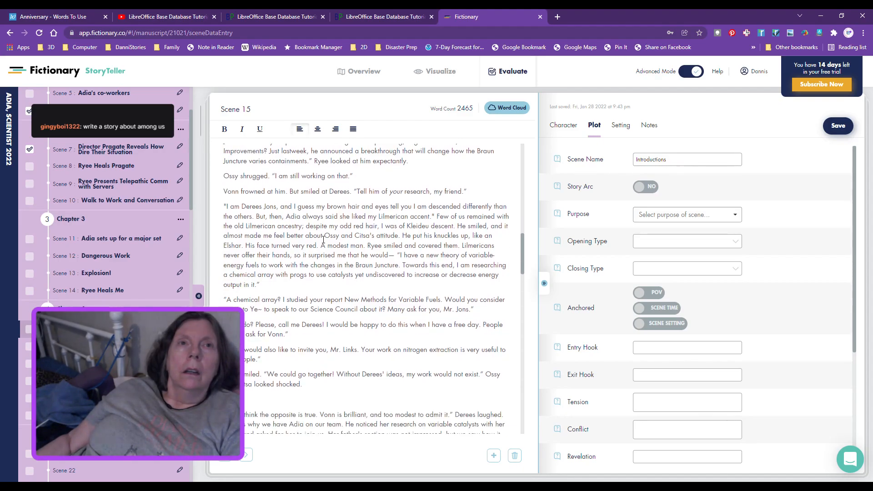
pyautogui.scroll(-1, 323, 240)
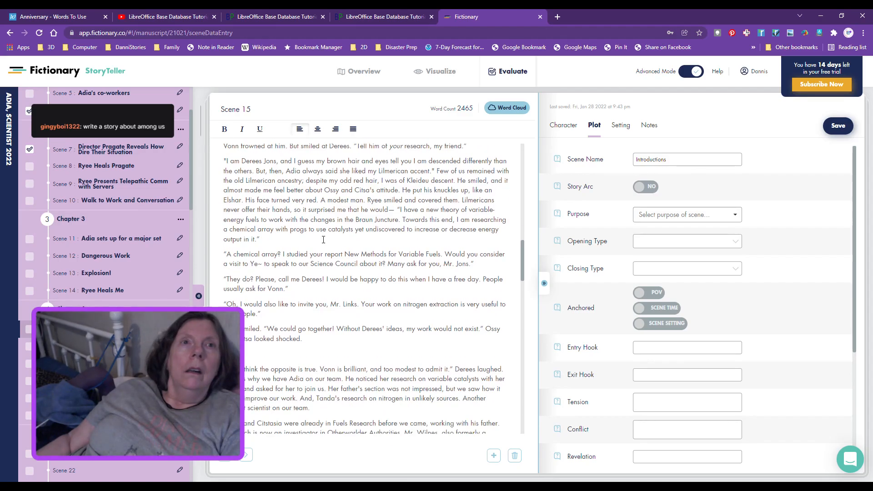
pyautogui.scroll(-1, 324, 239)
pyautogui.scroll(-1, 323, 240)
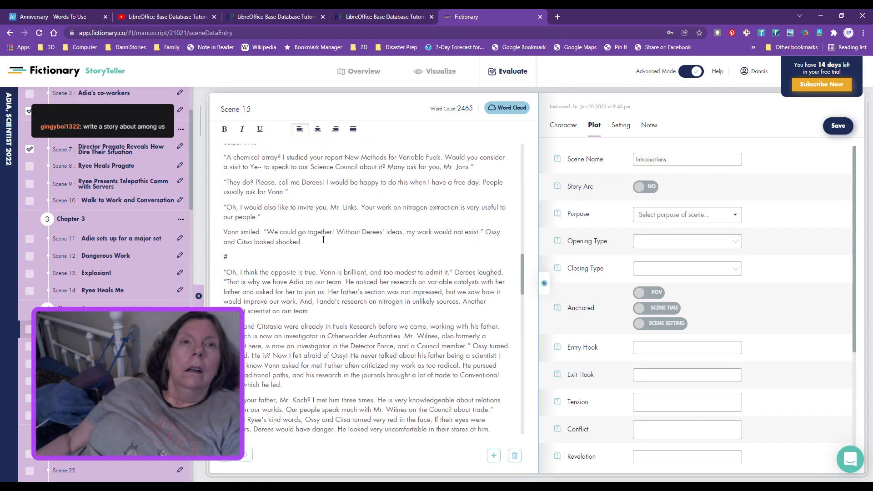
pyautogui.scroll(-1, 324, 239)
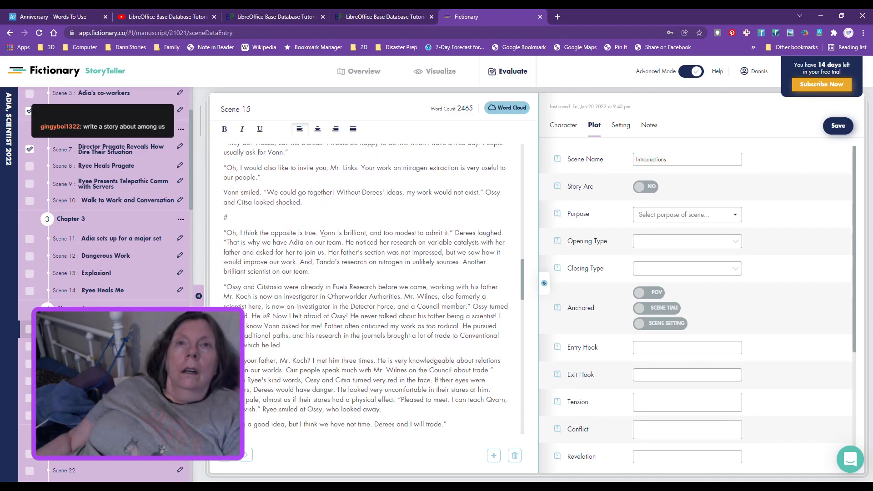
pyautogui.scroll(-2, 323, 240)
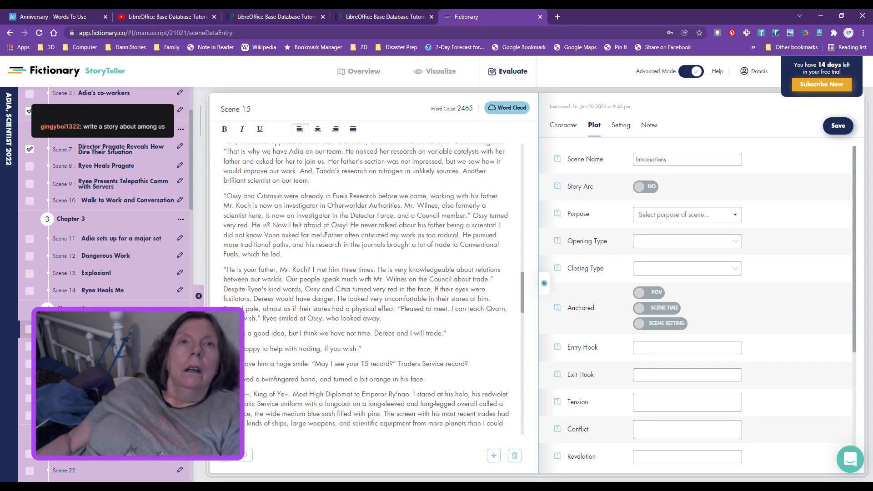
pyautogui.scroll(-3, 324, 239)
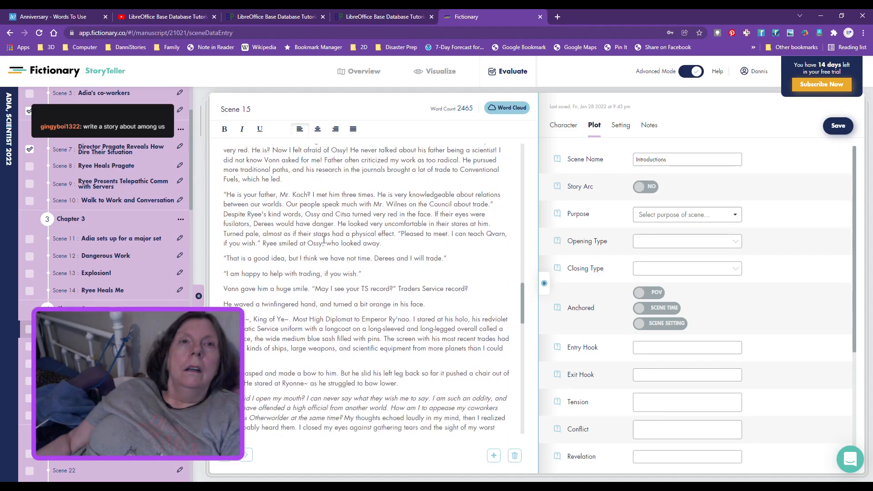
pyautogui.scroll(-3, 323, 240)
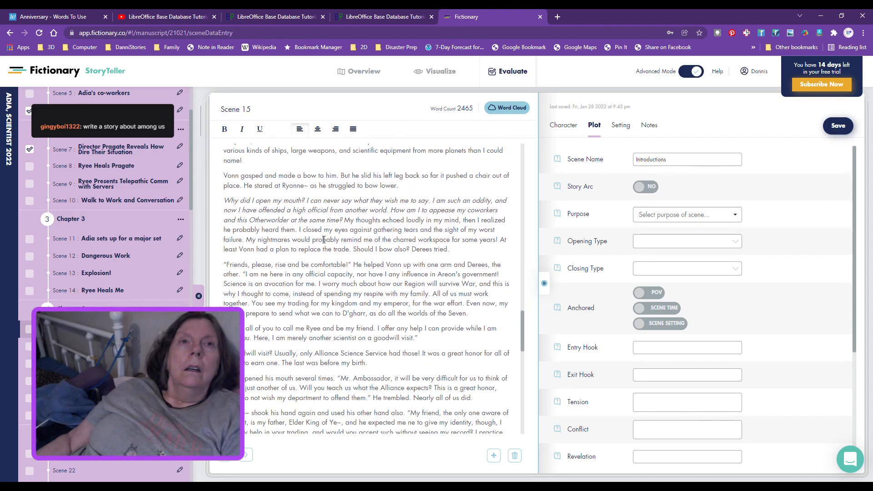
pyautogui.scroll(-6, 323, 239)
pyautogui.scroll(-6, 323, 240)
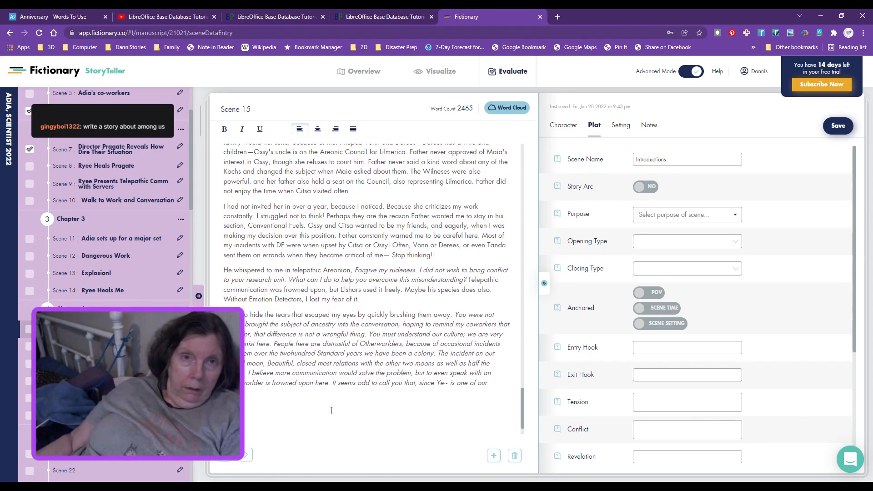
# - Return to the beginning of Scene 15 and review the whole scene again through its last paragraph
pyautogui.scroll(4, 332, 411)
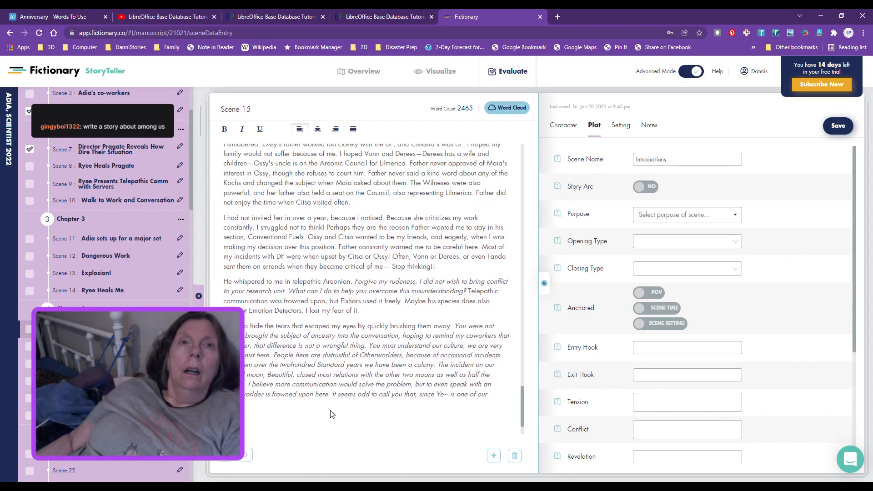
pyautogui.scroll(5, 331, 411)
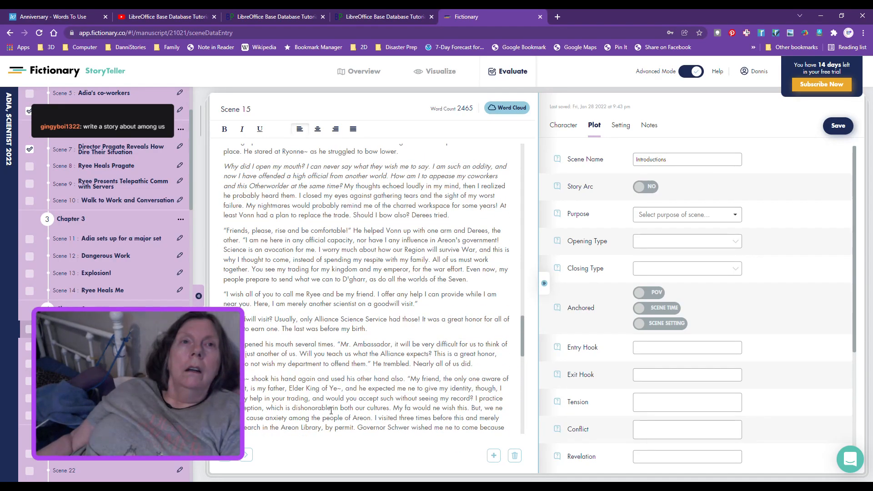
pyautogui.scroll(10, 331, 410)
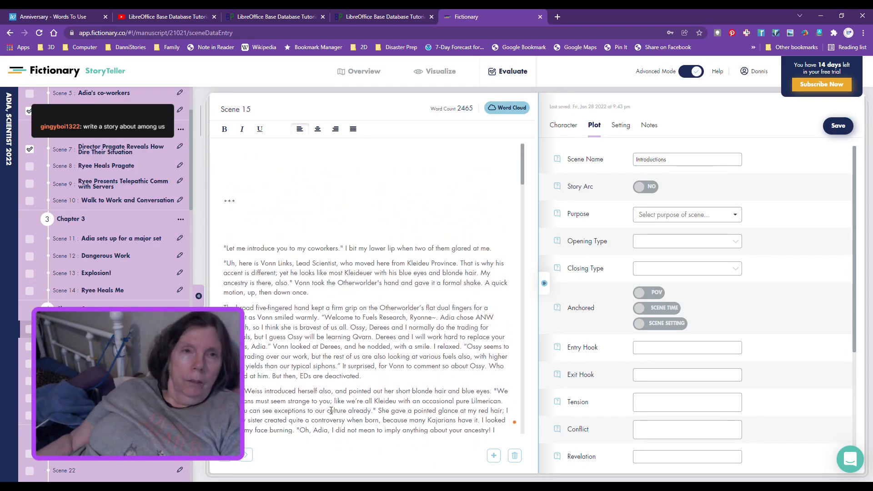
pyautogui.scroll(-1, 331, 411)
pyautogui.scroll(-1, 331, 411)
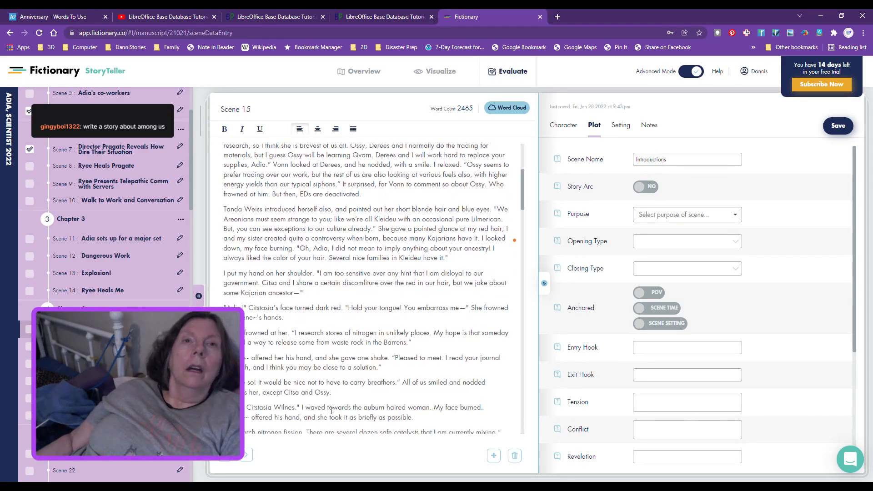
pyautogui.scroll(-1, 331, 411)
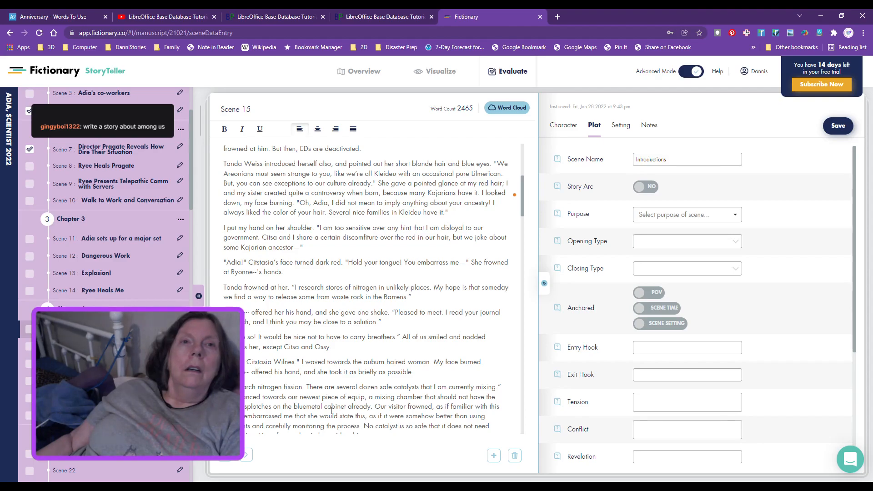
pyautogui.scroll(-1, 331, 411)
pyautogui.scroll(-1, 331, 411)
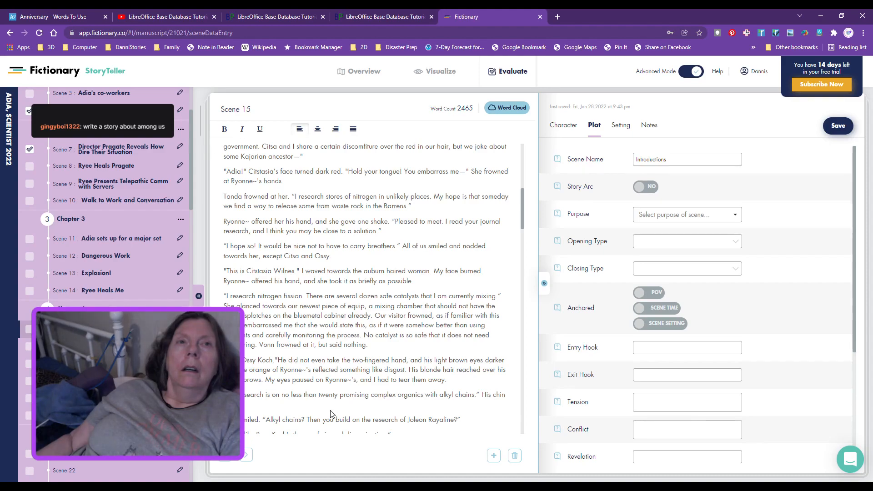
pyautogui.scroll(-1, 331, 414)
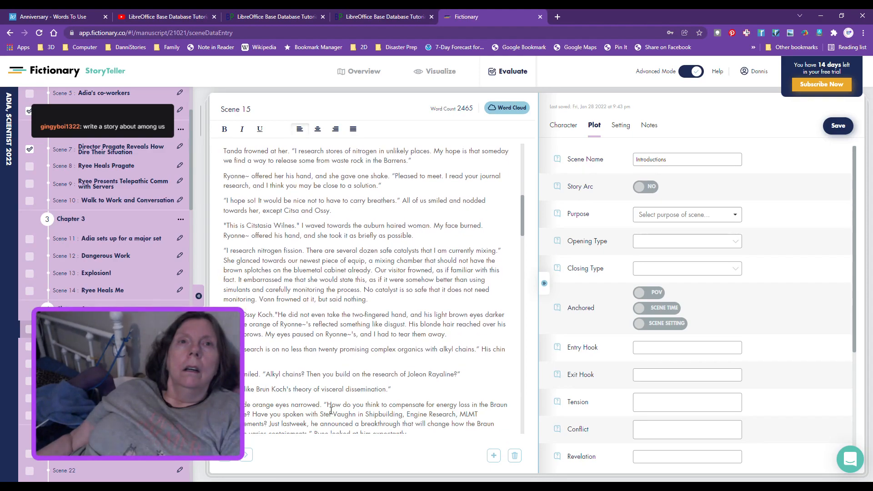
pyautogui.scroll(-1, 331, 411)
pyautogui.scroll(-7, 330, 410)
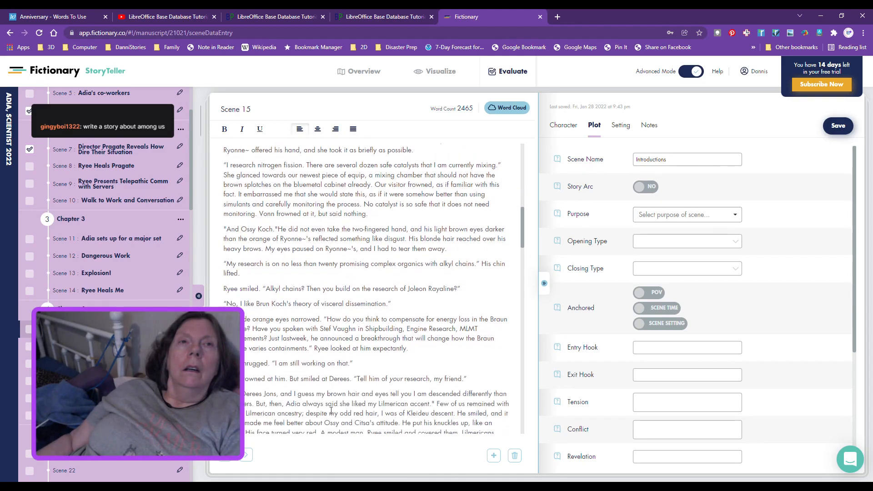
pyautogui.scroll(-10, 332, 411)
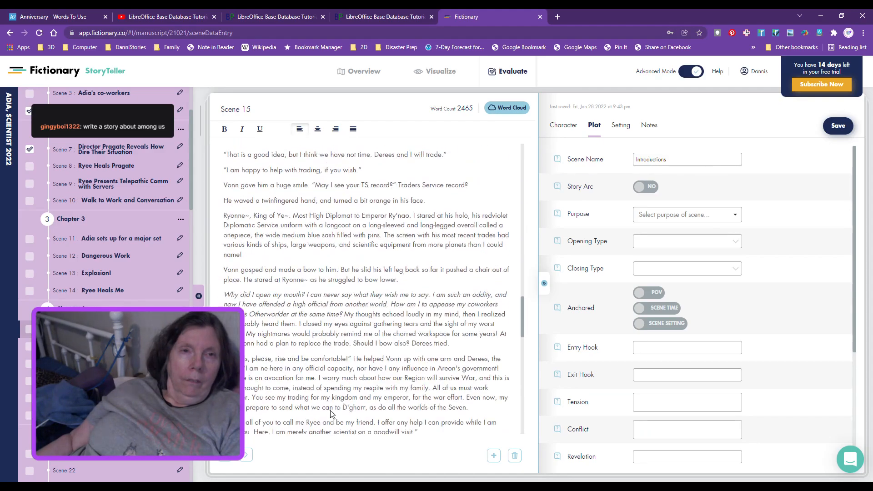
pyautogui.scroll(-2, 331, 411)
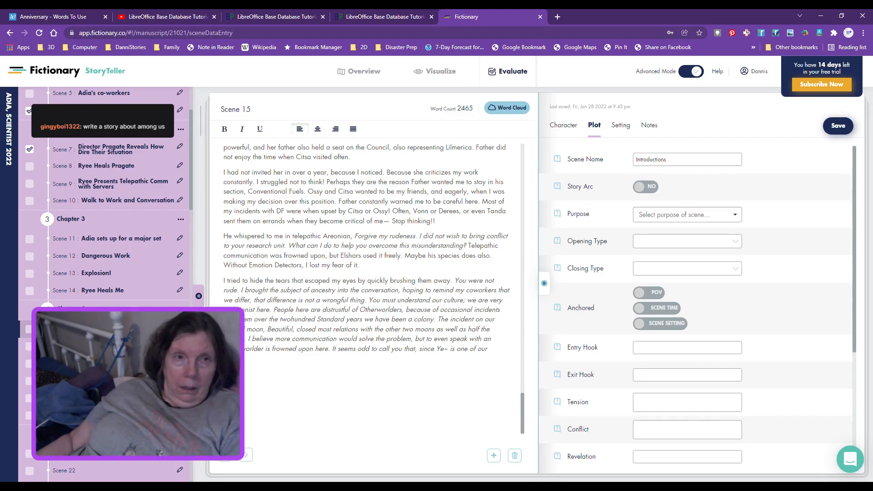
# - Move Scene 20's short passage about Ossy and Citsa walking towards the sleeping quarters to the end of Scene 19, "Telepathy As A Weapon"
pyautogui.click(91, 416)
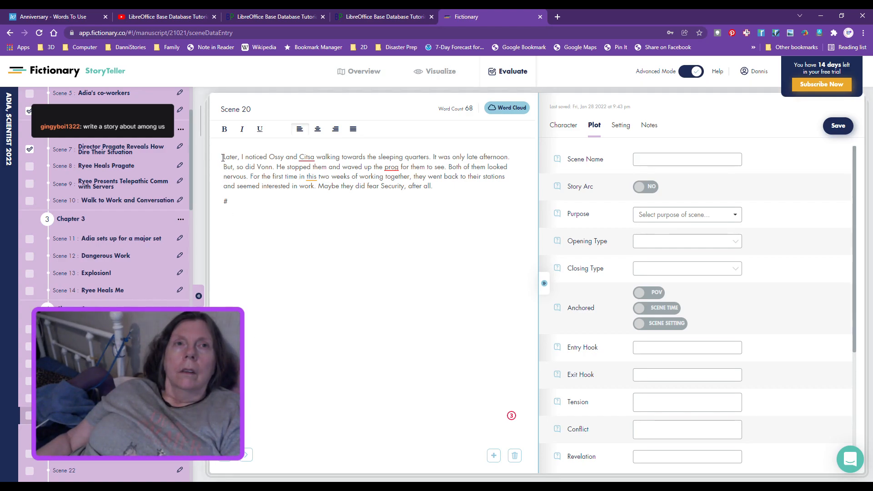
pyautogui.moveTo(222, 158); pyautogui.dragTo(266, 217)
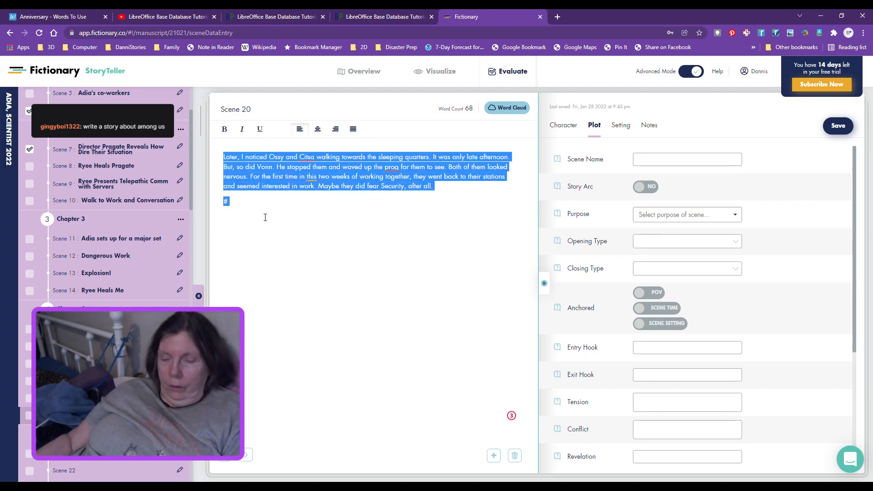
pyautogui.press('Delete')
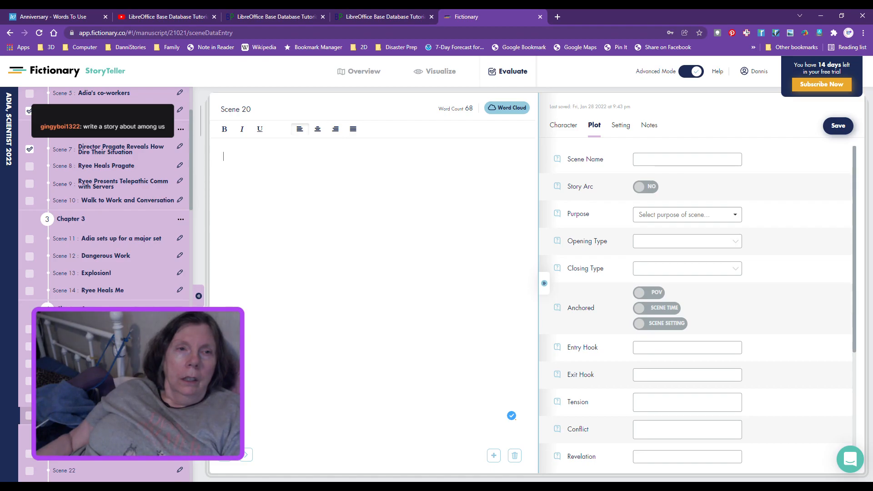
pyautogui.click(109, 398)
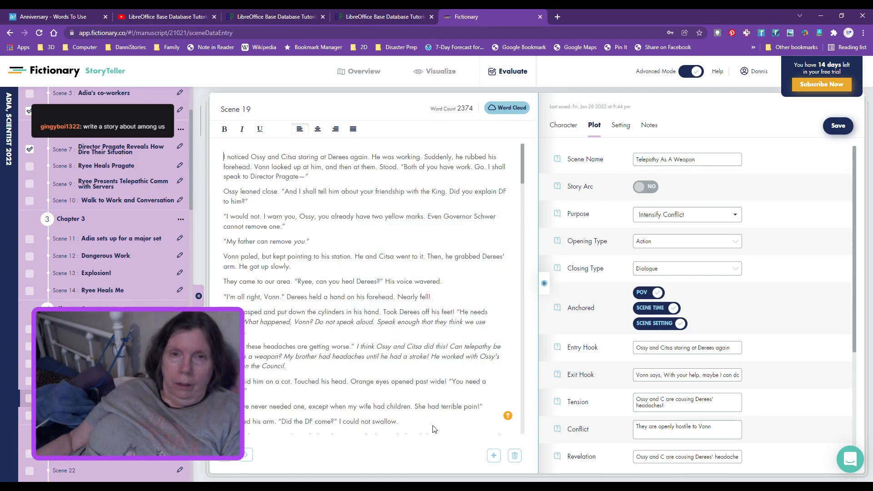
pyautogui.scroll(-5, 443, 413)
pyautogui.scroll(-10, 444, 413)
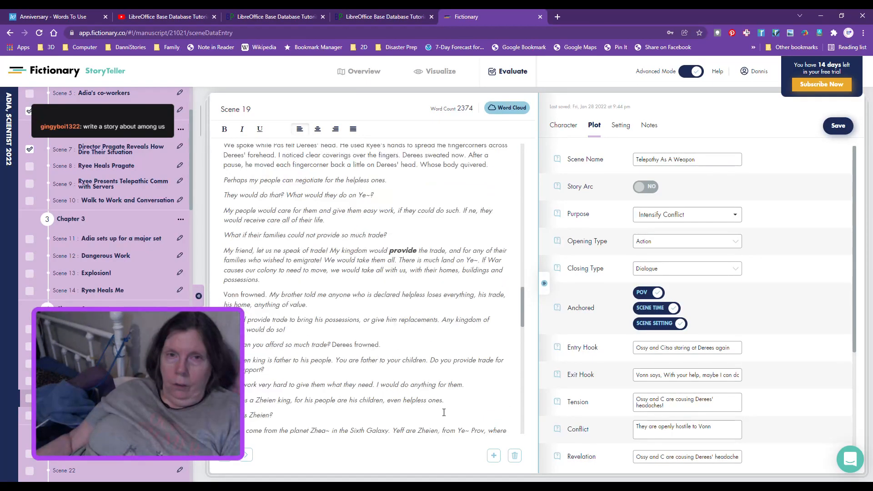
pyautogui.scroll(-8, 444, 413)
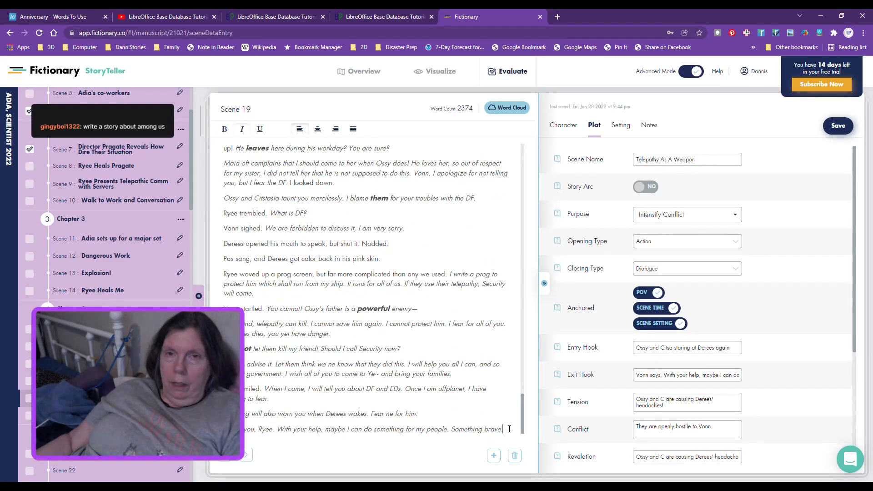
pyautogui.press('Return')
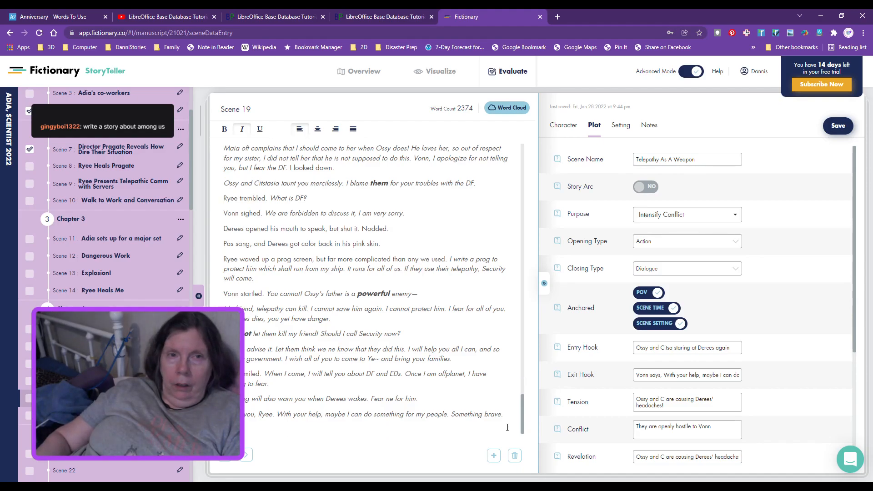
pyautogui.hotkey('ctrl', 'v')
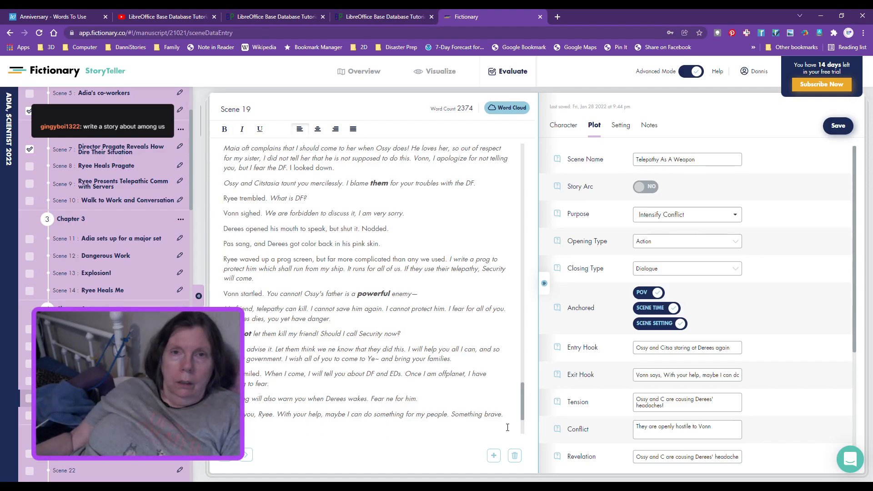
pyautogui.scroll(-2, 504, 424)
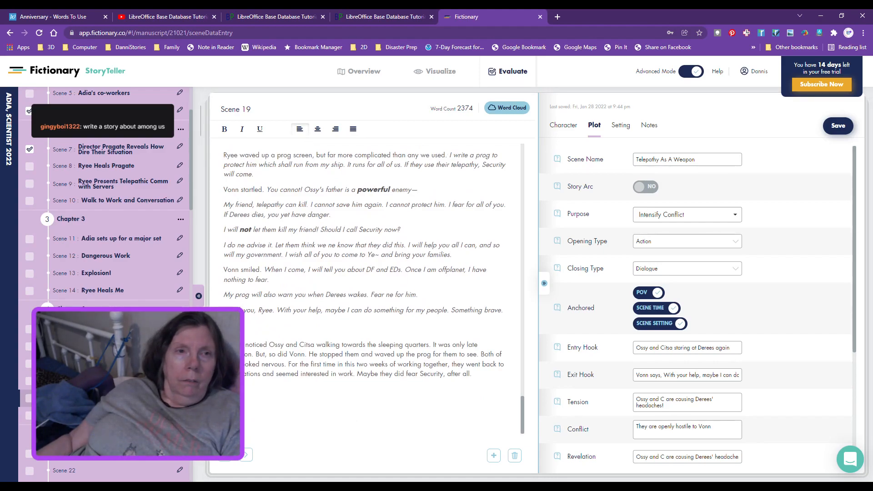
# - Delete the emptied Scene 20 and glance through the two scenes that follow it, returning to "Adia's Discovery"
pyautogui.click(243, 456)
pyautogui.click(510, 459)
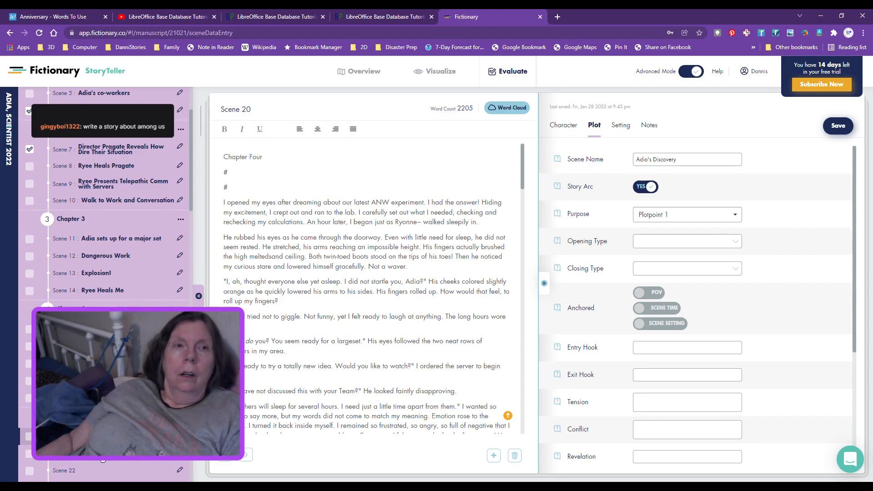
pyautogui.click(246, 454)
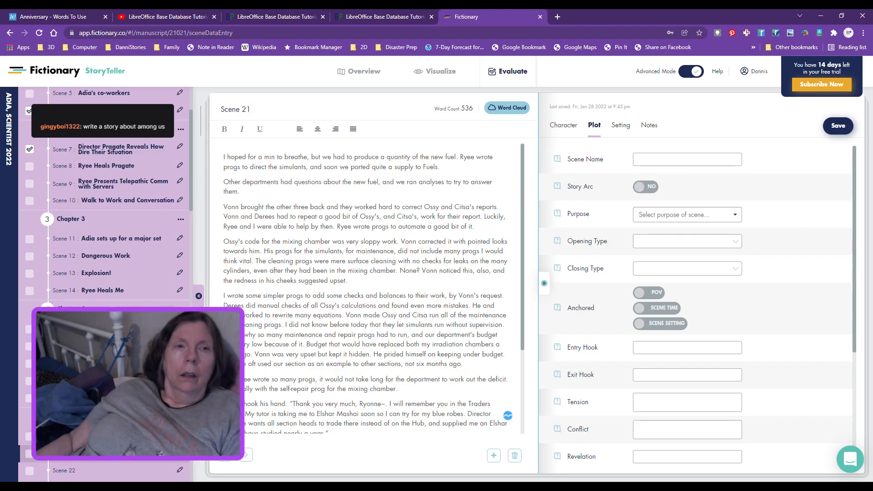
pyautogui.click(225, 454)
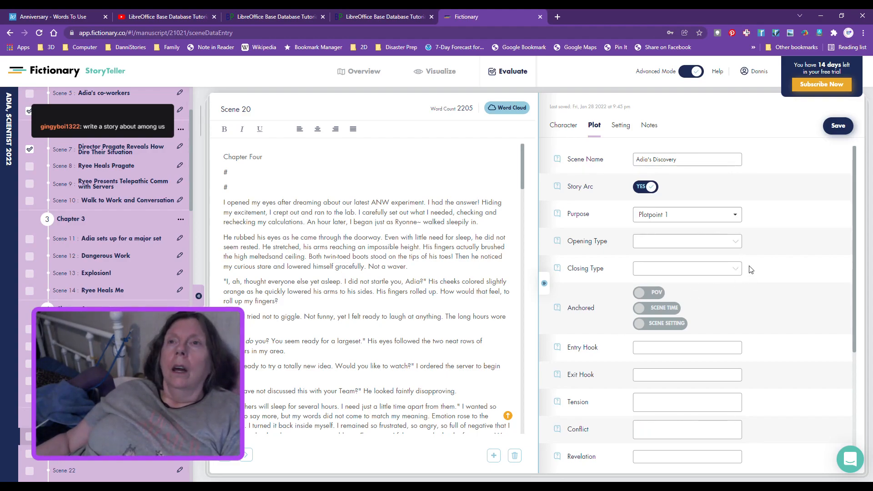
# - Set the opening type of "Adia's Discovery" to Action and its closing type to Thought
pyautogui.click(721, 282)
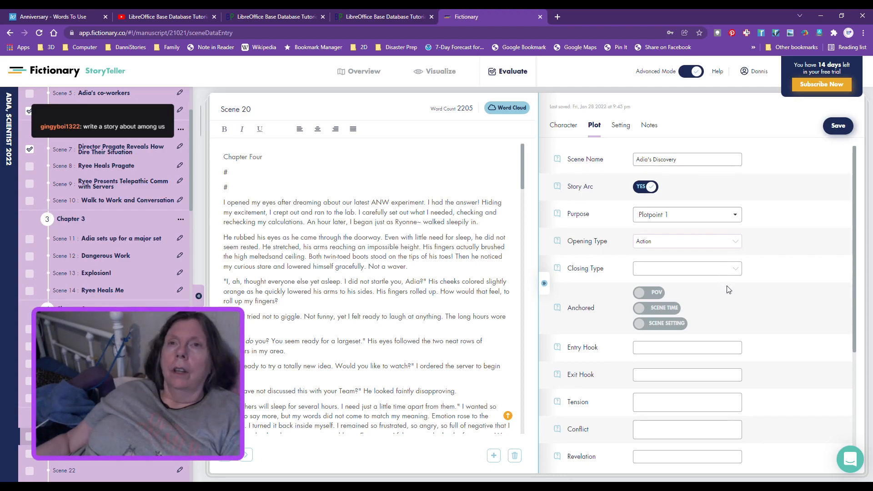
pyautogui.scroll(-15, 373, 363)
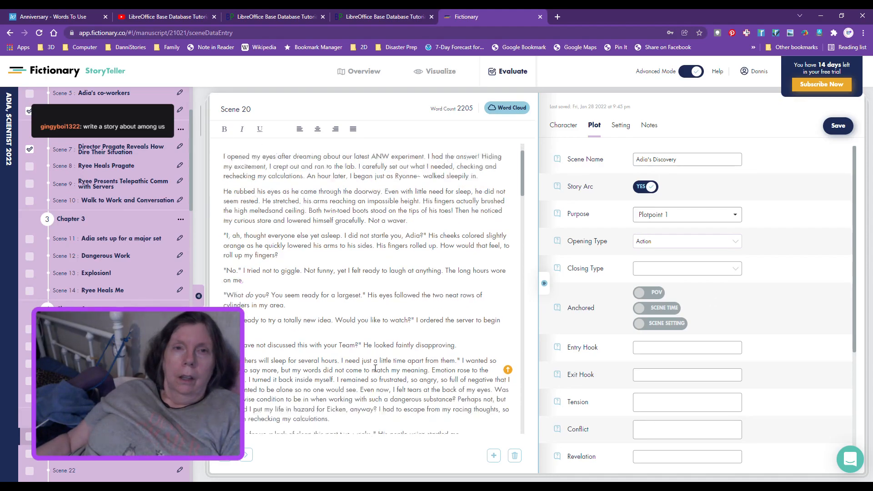
pyautogui.scroll(-15, 376, 368)
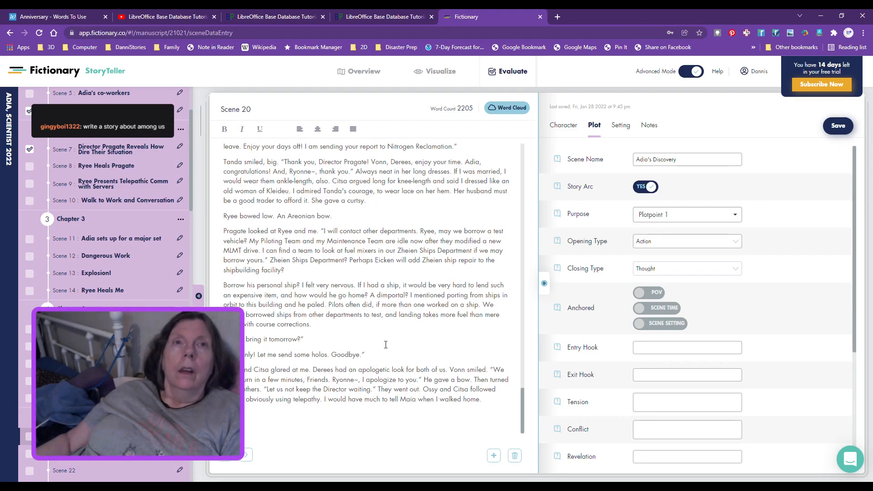
# - Remove the surplus # separators and blank lines in "Adia's Discovery" before the paragraph where Ryee contacts Director Pragate
pyautogui.scroll(5, 386, 344)
pyautogui.scroll(10, 386, 345)
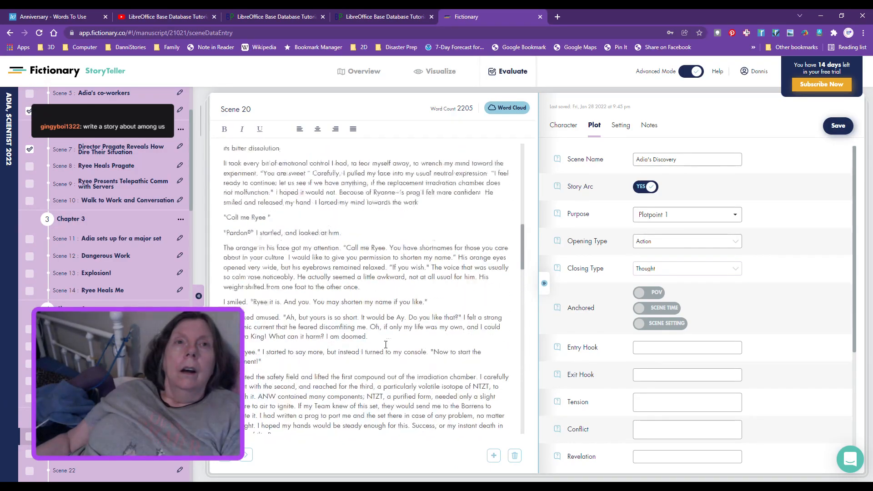
pyautogui.scroll(3, 386, 348)
pyautogui.scroll(-8, 386, 344)
pyautogui.scroll(-8, 386, 348)
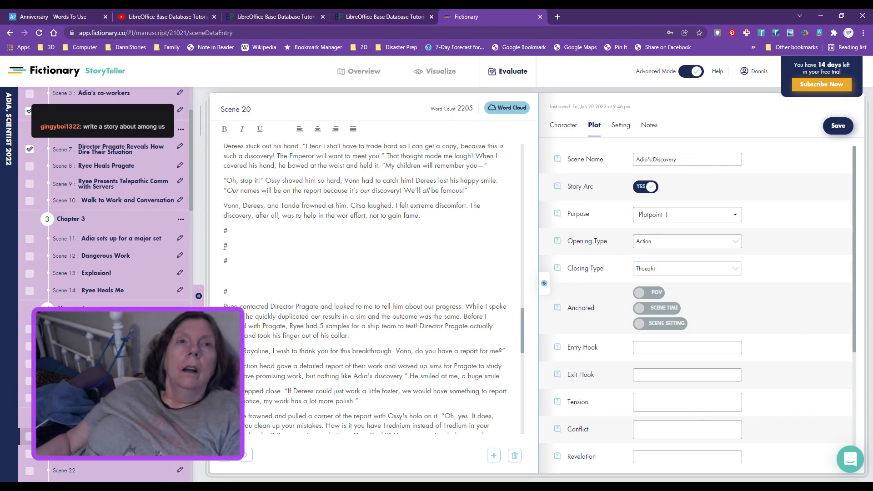
pyautogui.moveTo(225, 246); pyautogui.dragTo(230, 259)
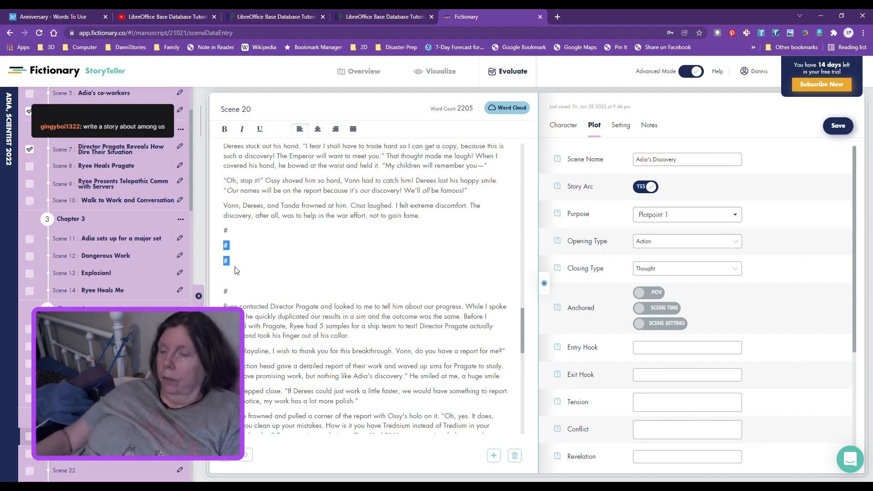
pyautogui.press('BackSpace')
pyautogui.press('Delete')
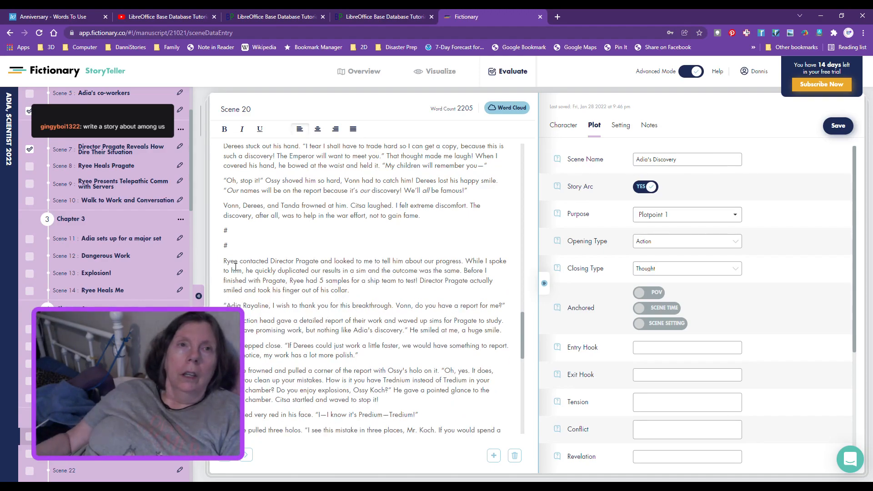
# - Split "Adia's Discovery" by moving everything from the # before "Ryee contacted Director Pragate" to its end into a new scene
pyautogui.scroll(-10, 304, 287)
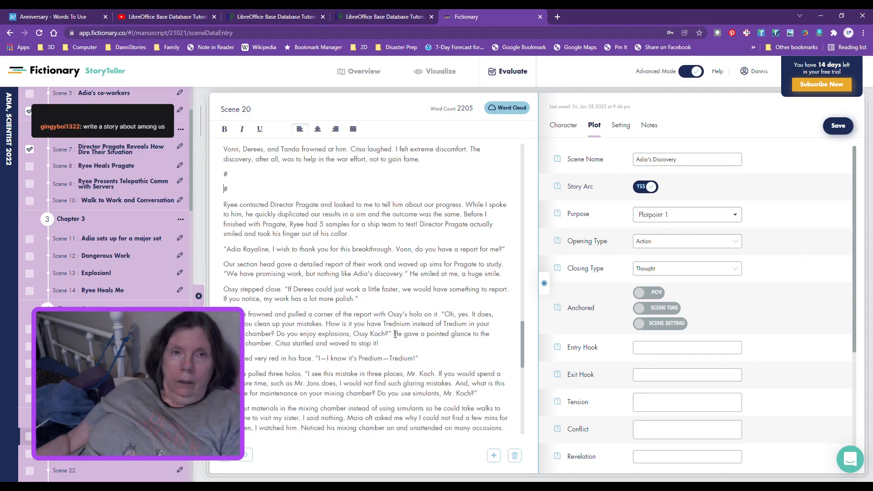
pyautogui.scroll(-2, 395, 335)
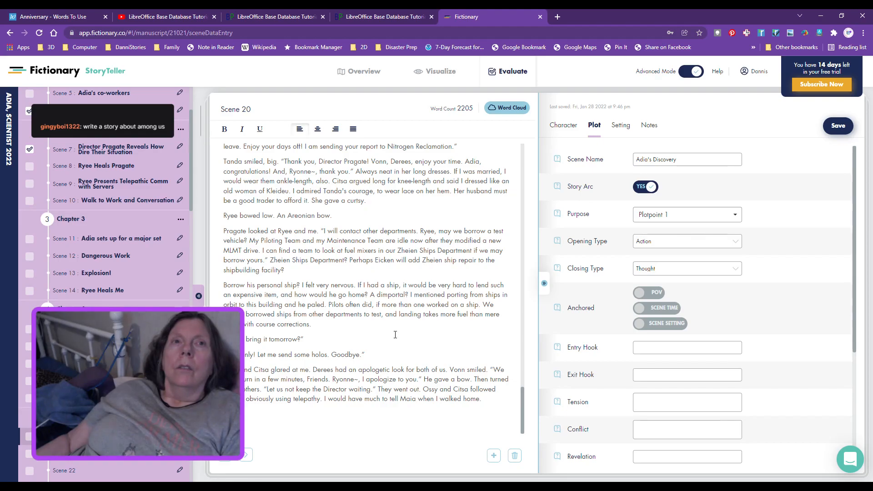
pyautogui.scroll(8, 394, 335)
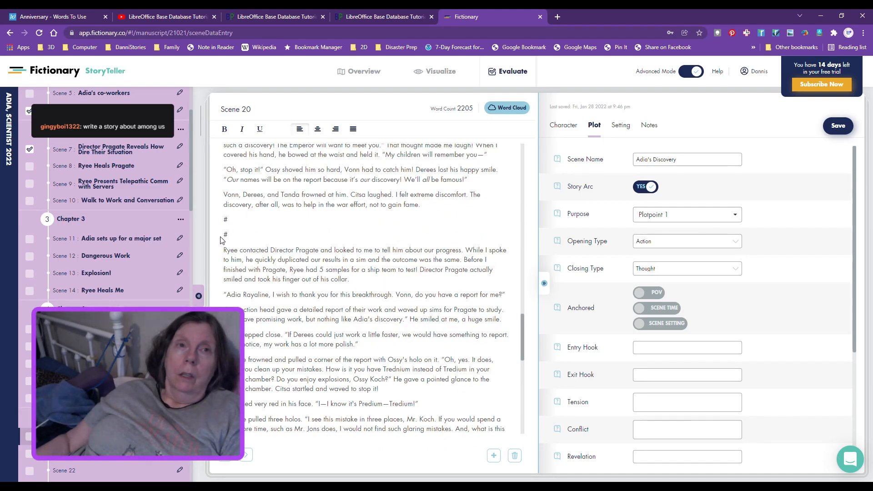
pyautogui.moveTo(225, 235); pyautogui.dragTo(351, 479)
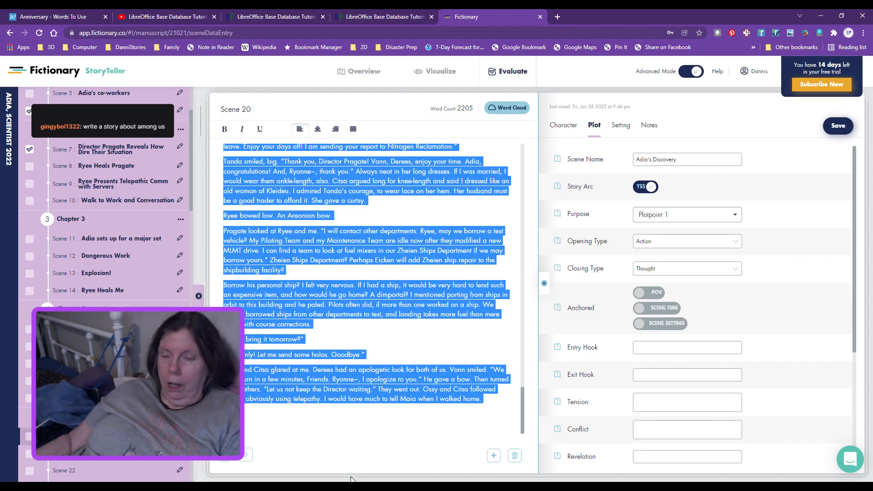
pyautogui.hotkey('ctrl', 'x')
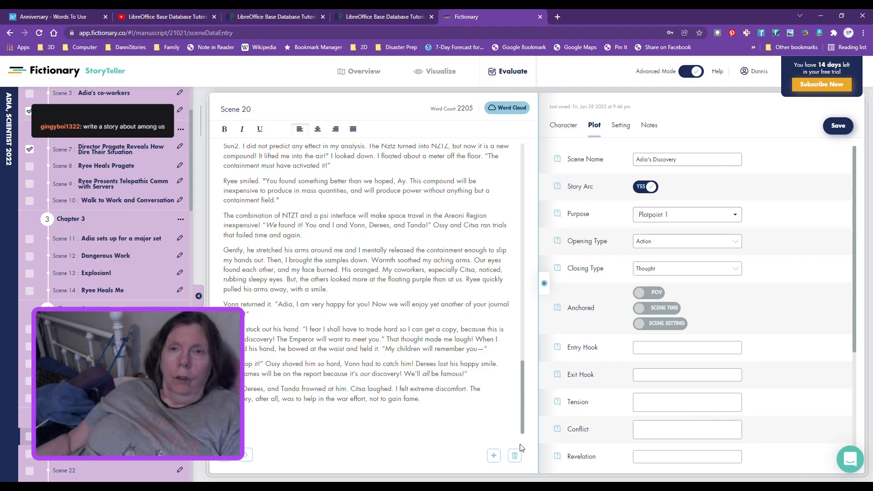
pyautogui.click(492, 456)
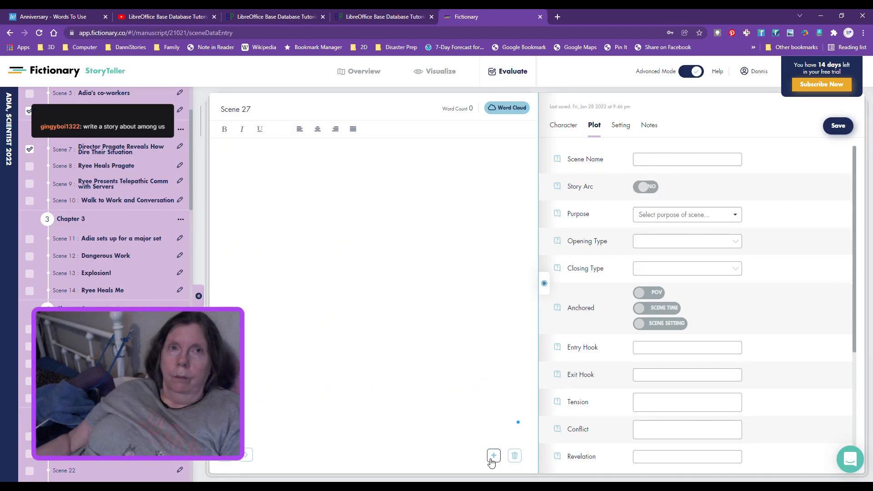
pyautogui.click(248, 177)
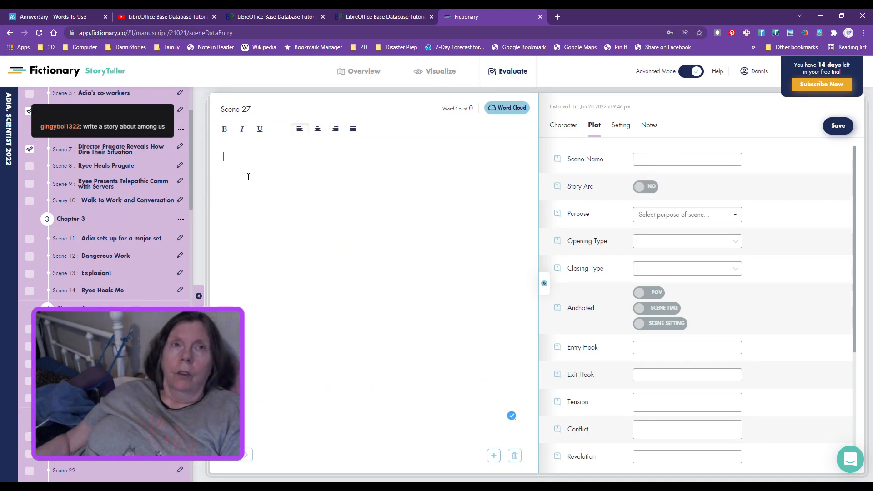
pyautogui.hotkey('ctrl', 'v')
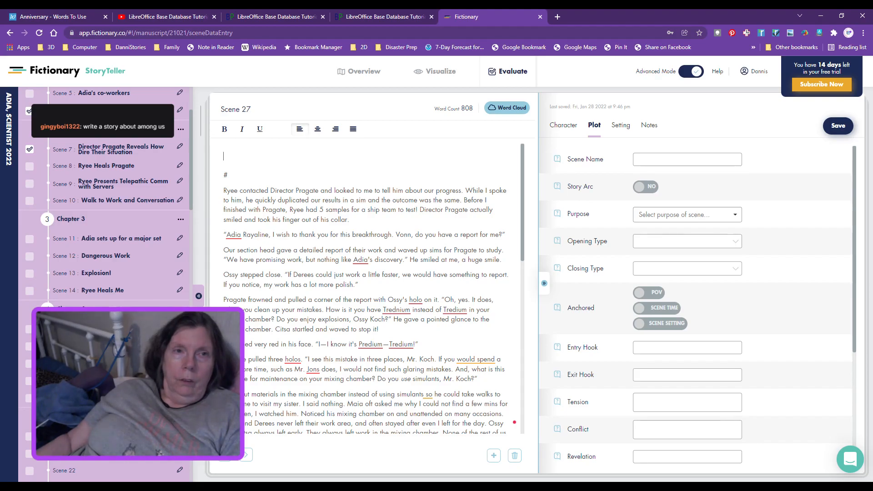
# - Set both the opening type and closing type of Scene 13, "Explosion!", to Action
pyautogui.click(110, 398)
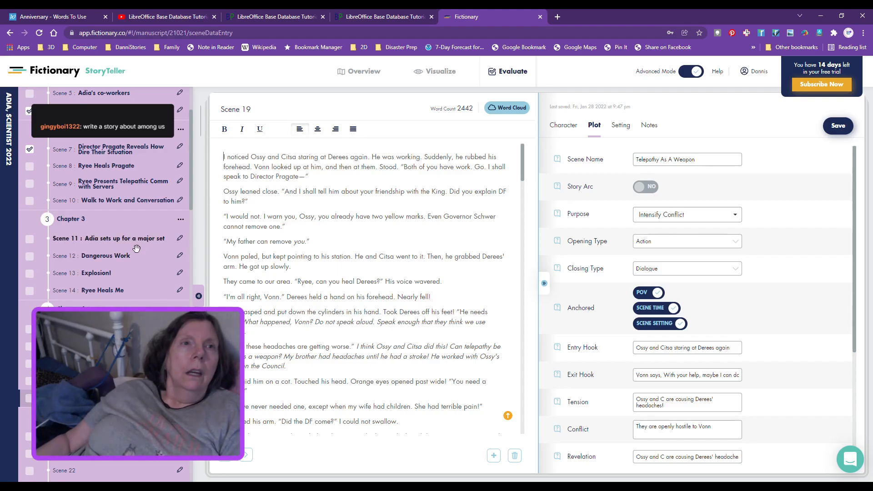
pyautogui.click(137, 278)
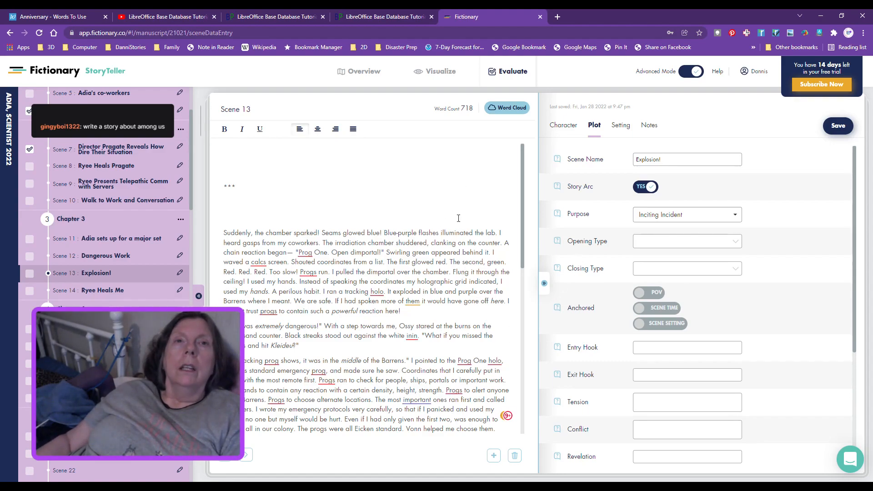
pyautogui.scroll(-1, 458, 248)
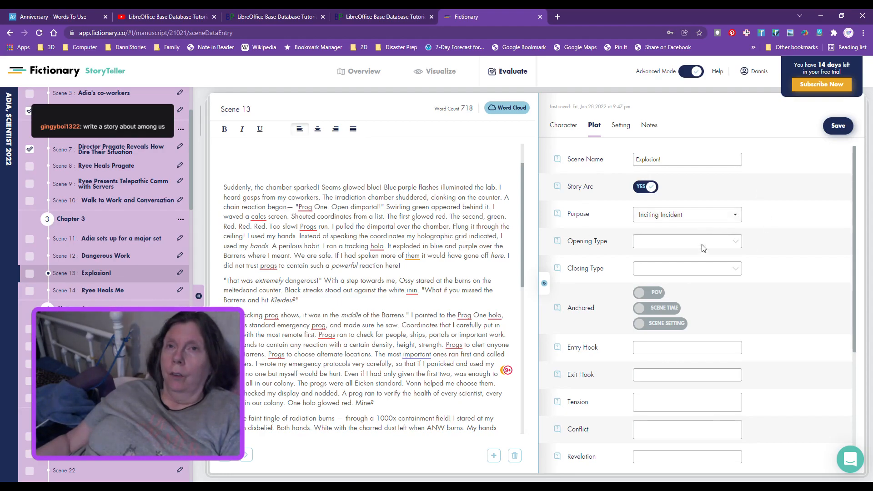
pyautogui.click(738, 247)
pyautogui.click(716, 283)
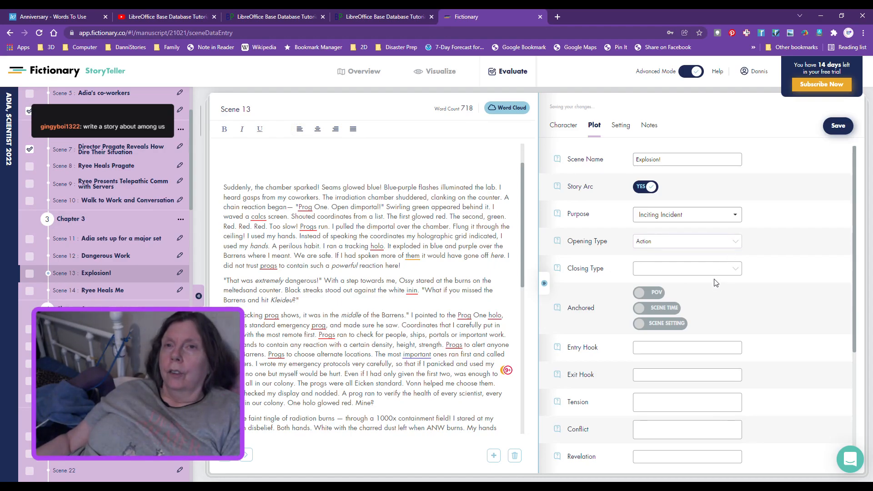
pyautogui.scroll(-10, 361, 326)
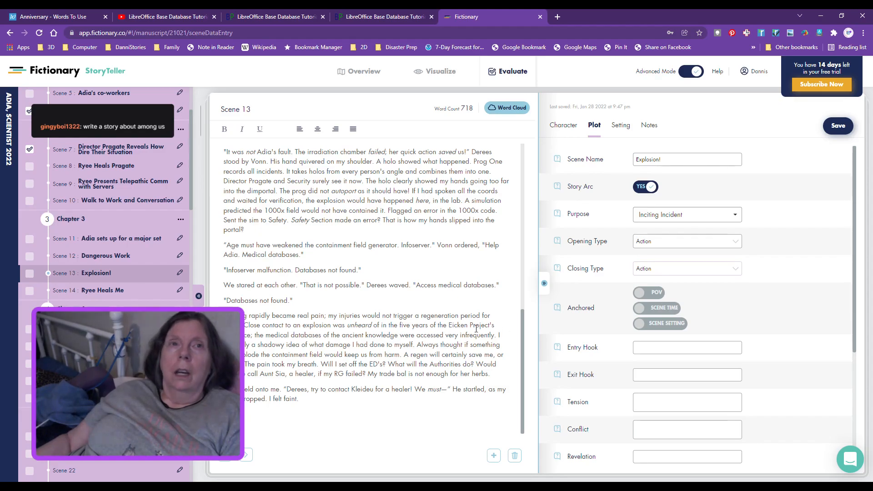
# - Mark Scene 13, "Explosion!", as anchored in POV, Scene Time and Scene Setting
pyautogui.scroll(10, 503, 332)
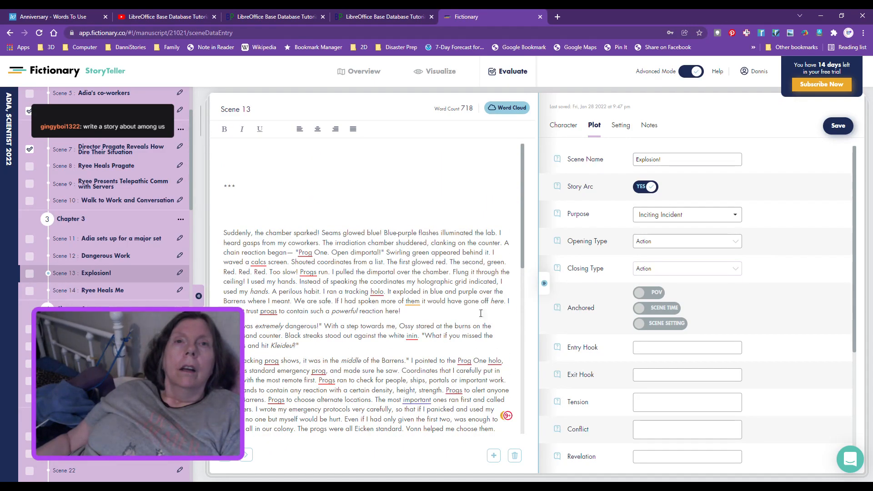
pyautogui.click(658, 296)
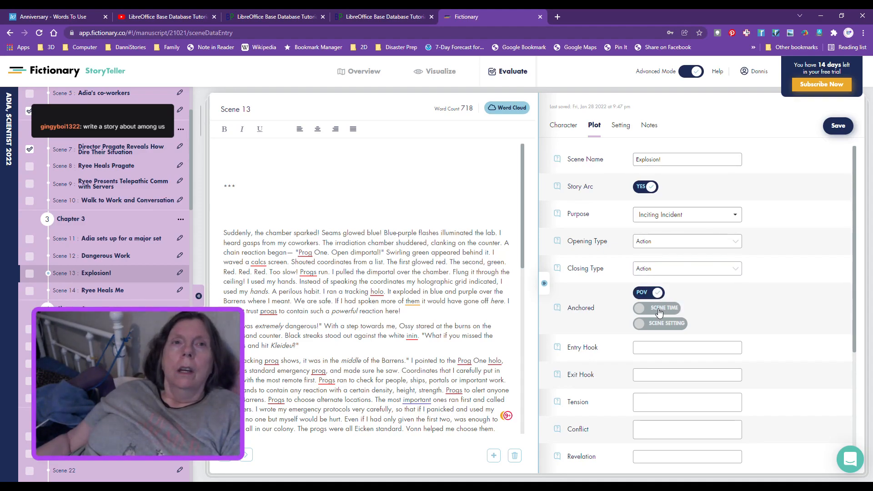
pyautogui.click(659, 309)
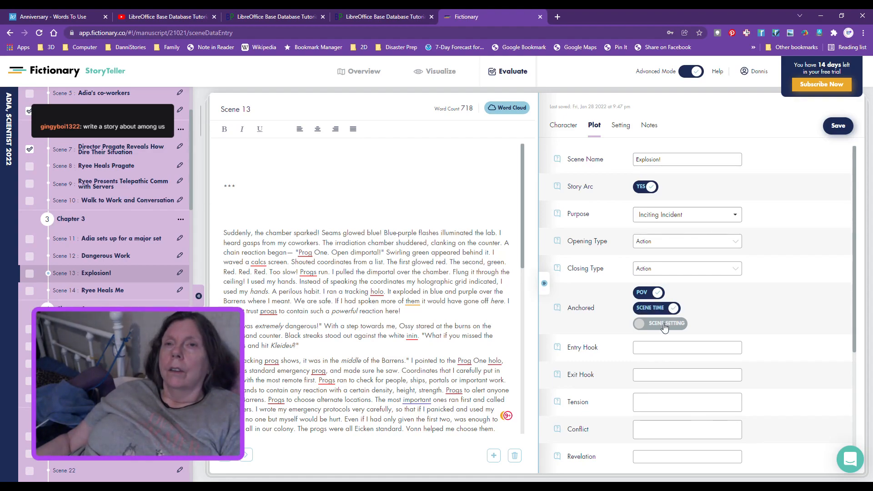
pyautogui.click(664, 324)
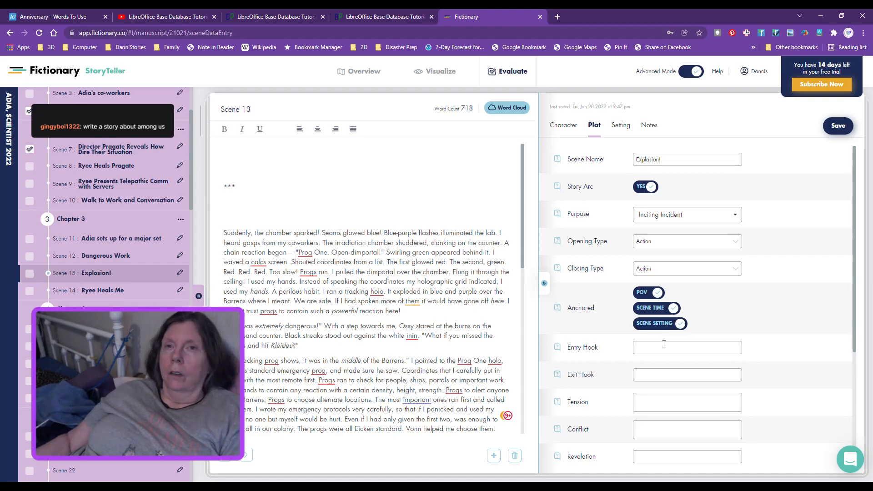
# - Set the Entry Hook of "Explosion!" to "The Irradiation Chamber malfunctrions and explodes!"
pyautogui.click(664, 347)
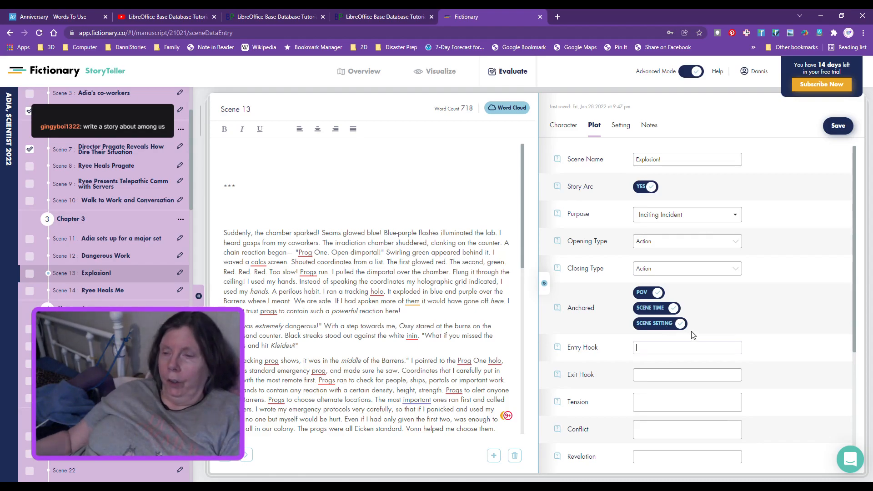
pyautogui.write('The')
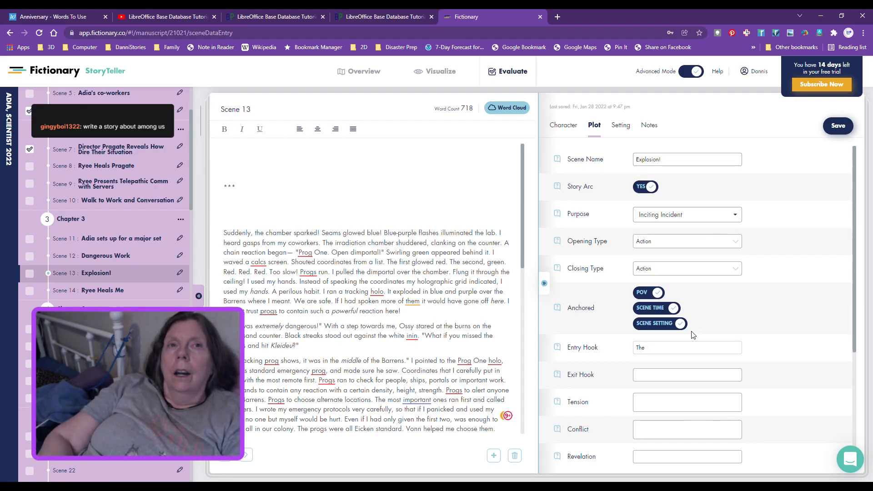
pyautogui.write(' ir')
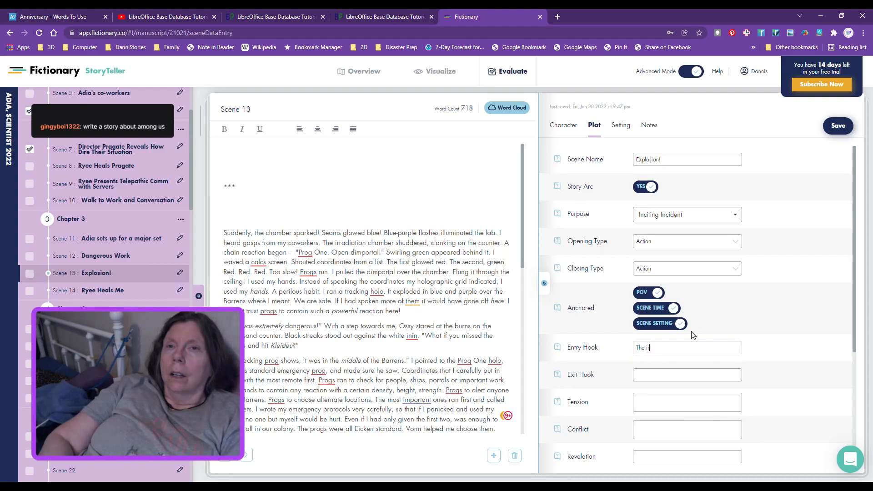
pyautogui.write('r')
pyautogui.press('BackSpace')
pyautogui.press('BackSpace')
pyautogui.press('BackSpace')
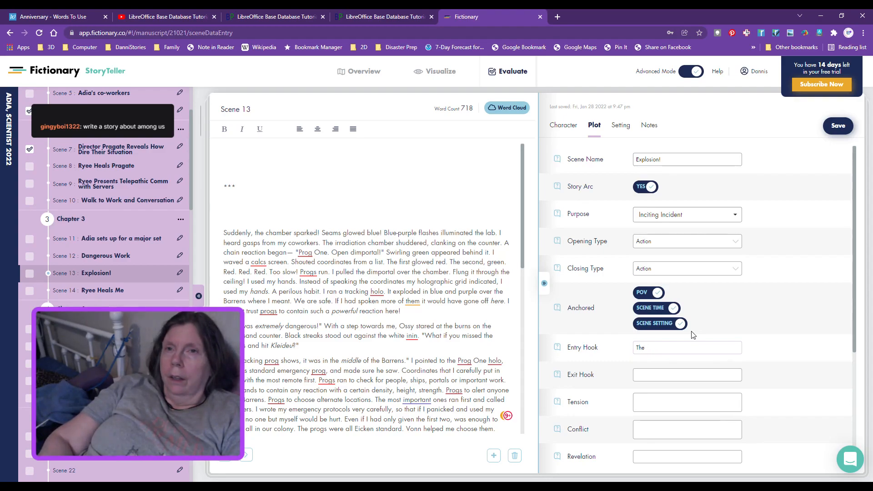
pyautogui.write('Irradiation')
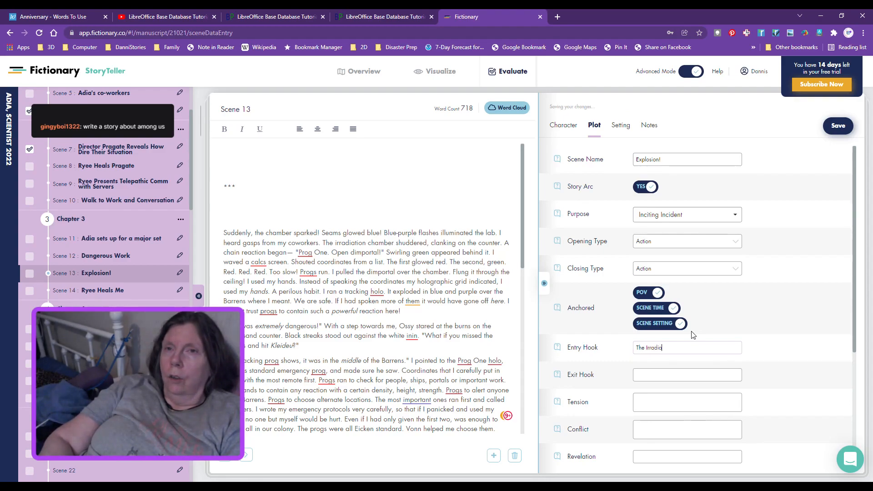
pyautogui.write(' Cha')
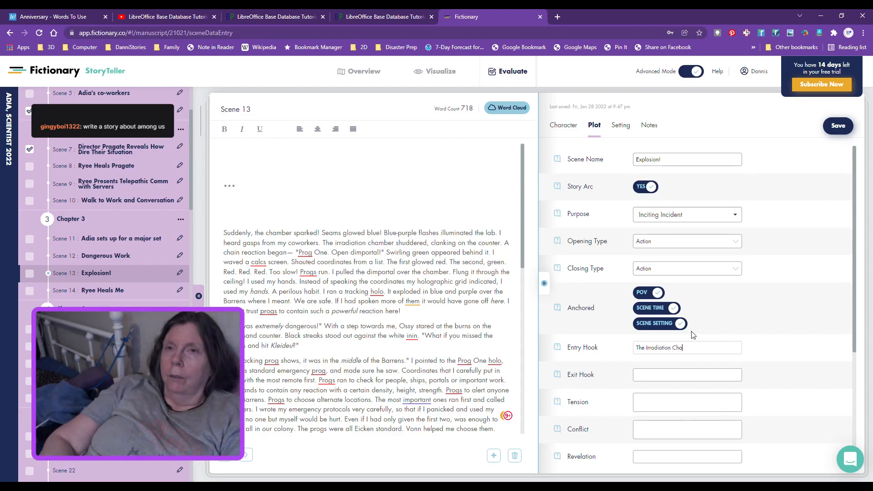
pyautogui.write('mber malfuncti')
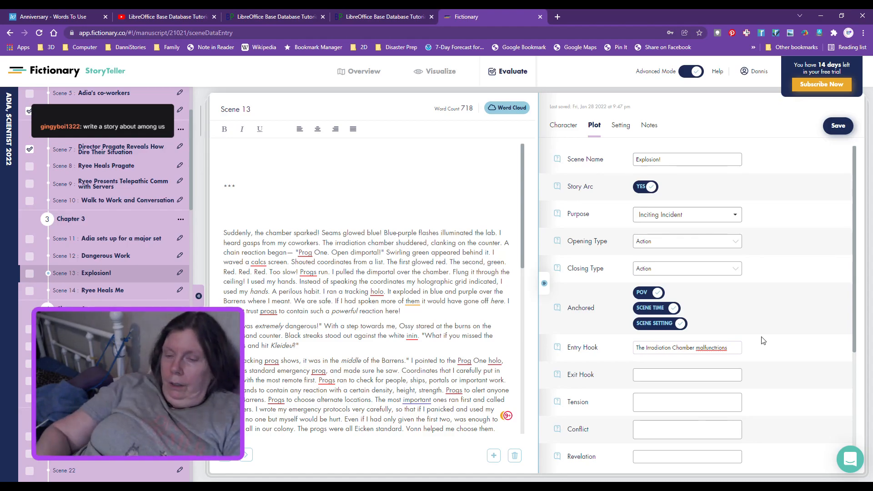
pyautogui.write('and exp')
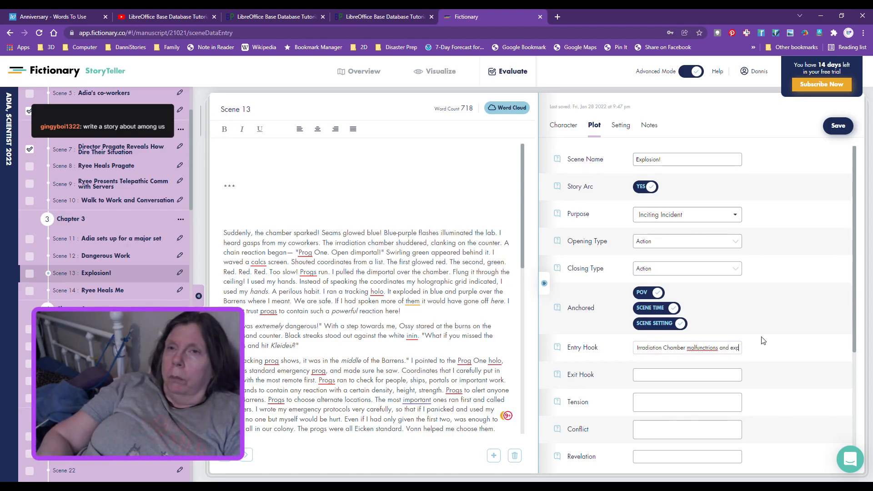
pyautogui.write('lod')
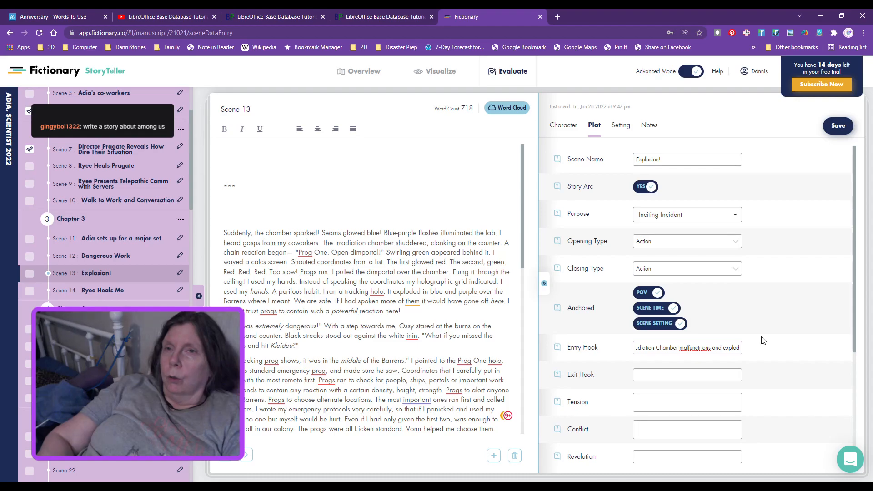
pyautogui.write('es')
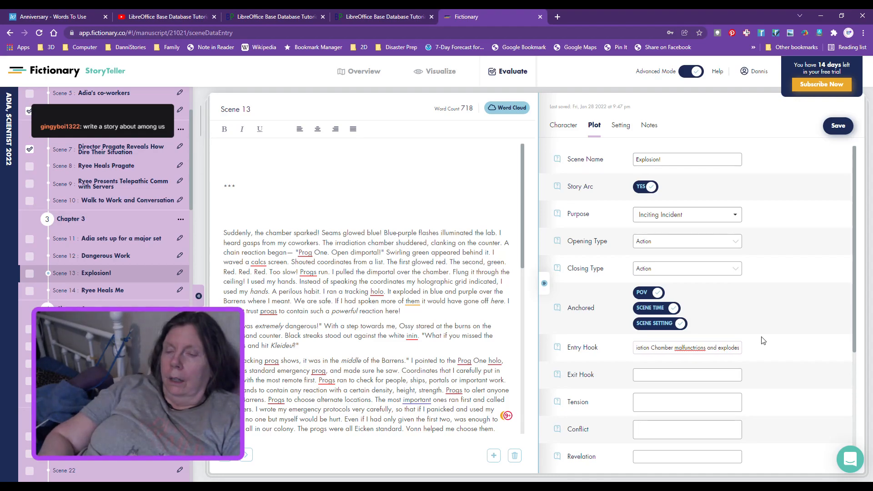
pyautogui.write('!')
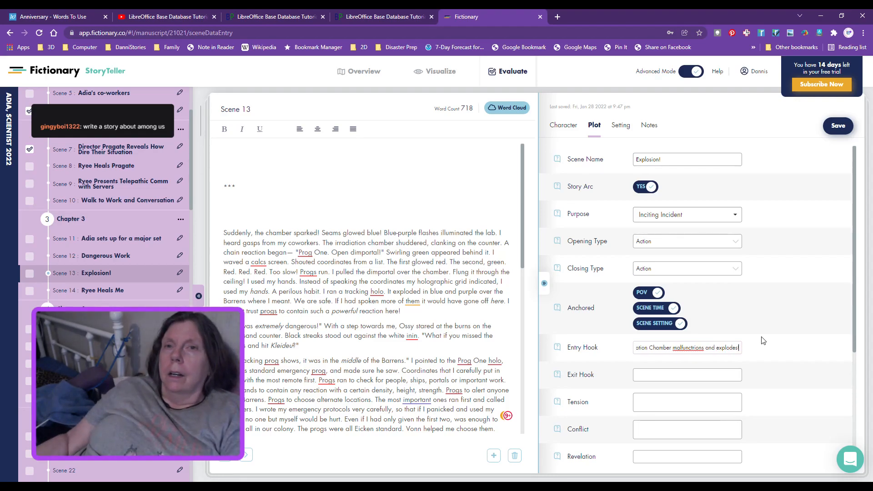
# - Set the Exit Hook of "Explosion!" to "Adia is badly injured and they cannot bring a healer for her."
pyautogui.press('Tab')
pyautogui.scroll(-5, 359, 372)
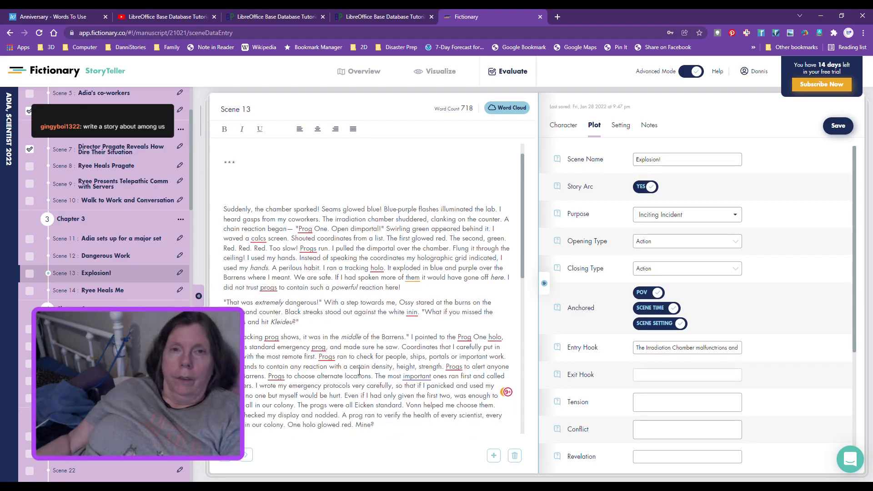
pyautogui.scroll(-3, 360, 372)
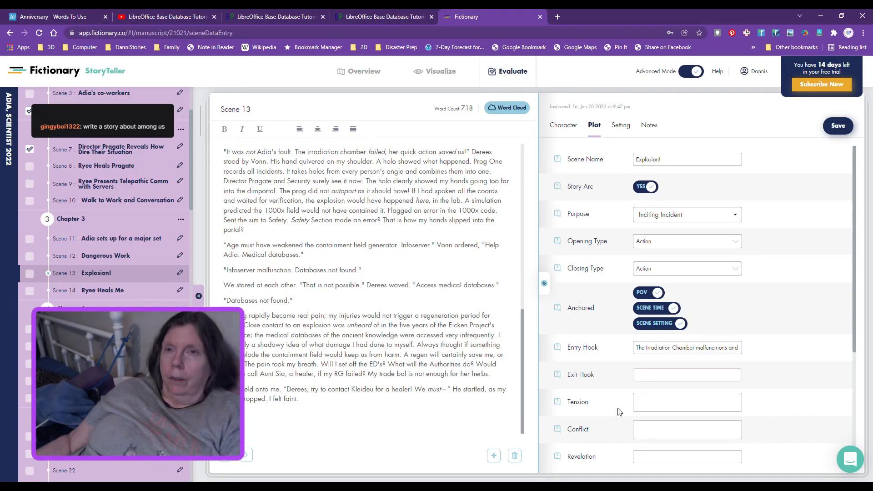
pyautogui.write('Adia')
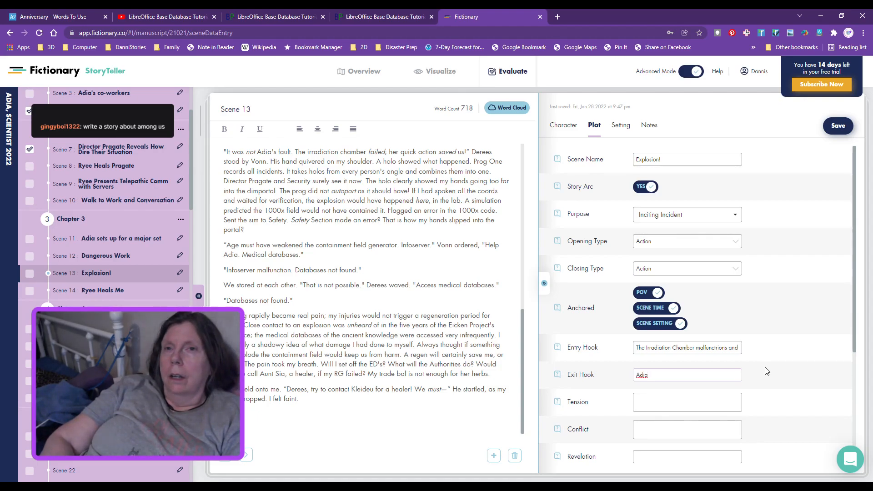
pyautogui.write('is badly injur')
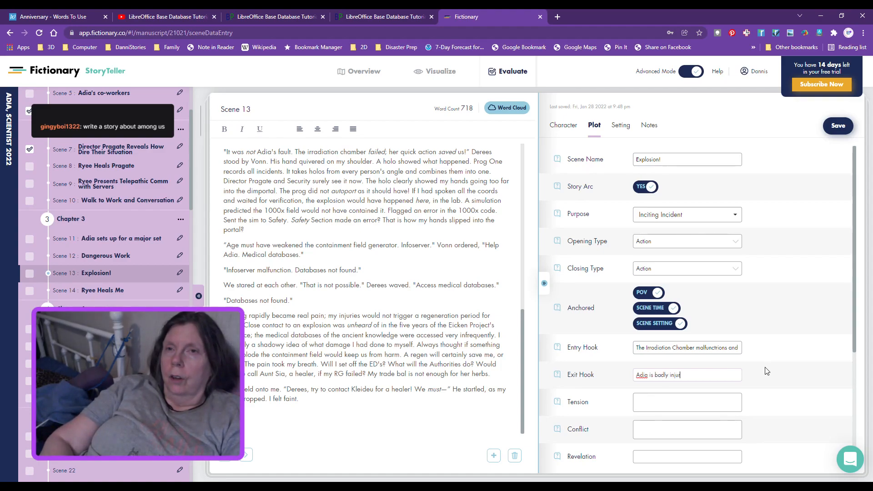
pyautogui.write('ed and they cannot bring a h')
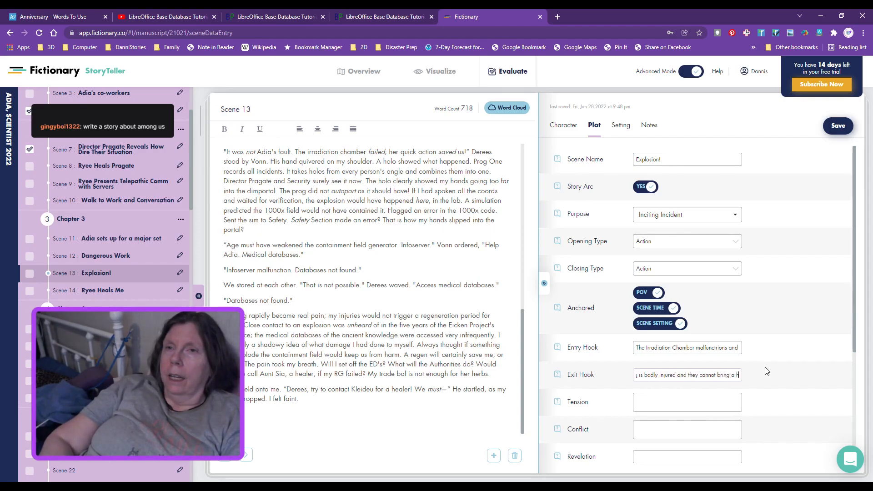
pyautogui.write('ealer for her.')
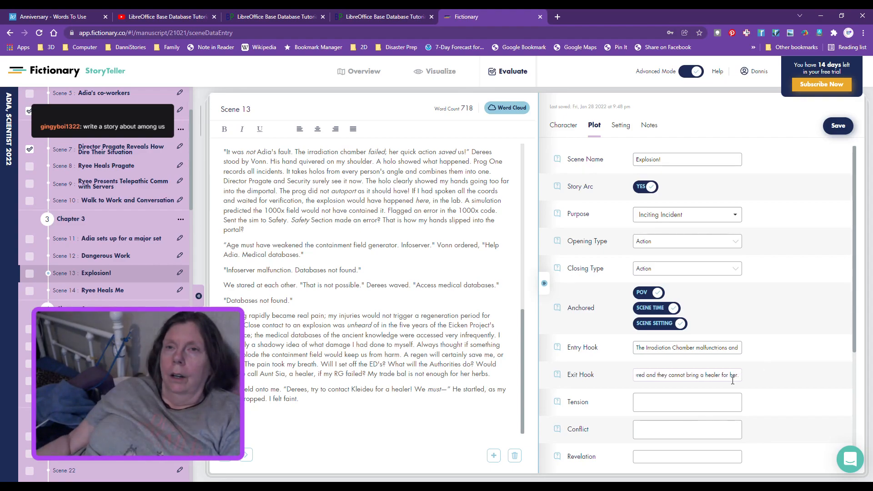
# - Set the scene's Tension to "Fear of Adia's death" and its Conflict to "They are aghast that they cannot bring a healer!"
pyautogui.click(695, 397)
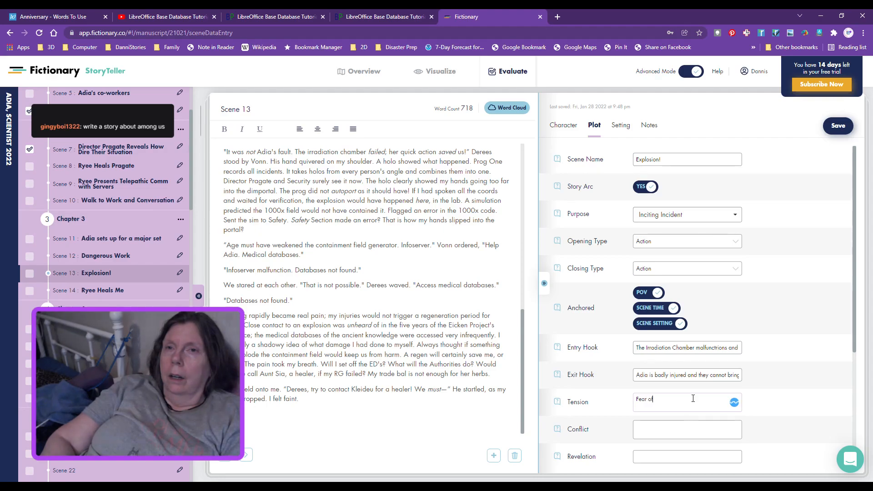
pyautogui.write("Fear of Adia's death")
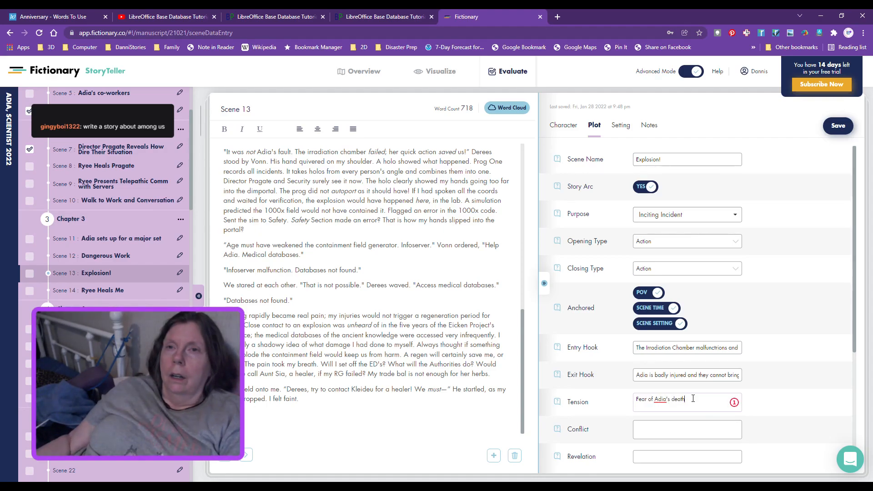
pyautogui.click(661, 424)
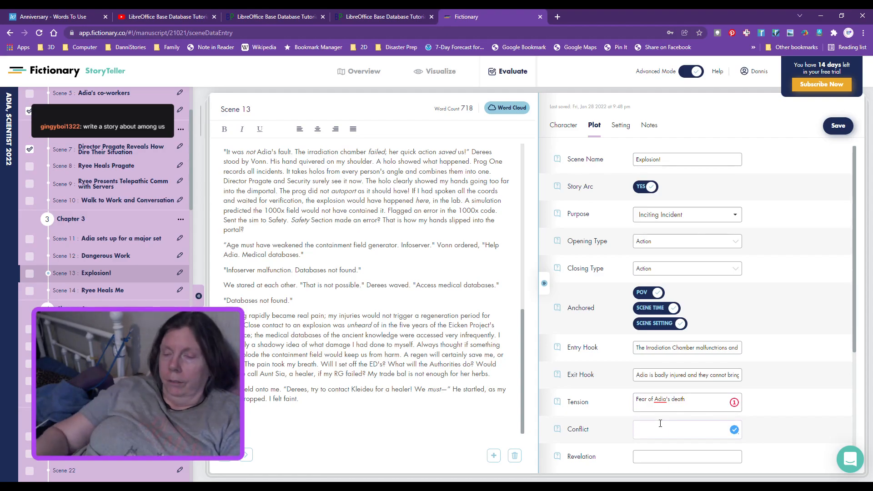
pyautogui.write('T')
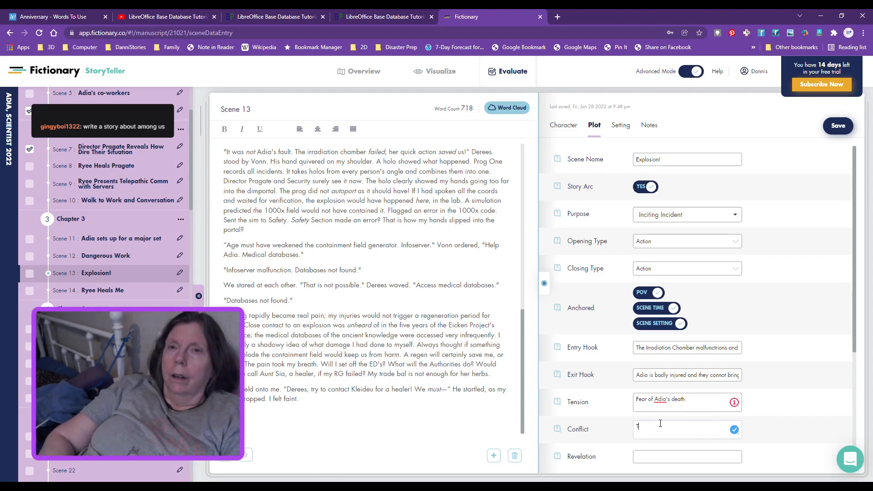
pyautogui.write('hey are ')
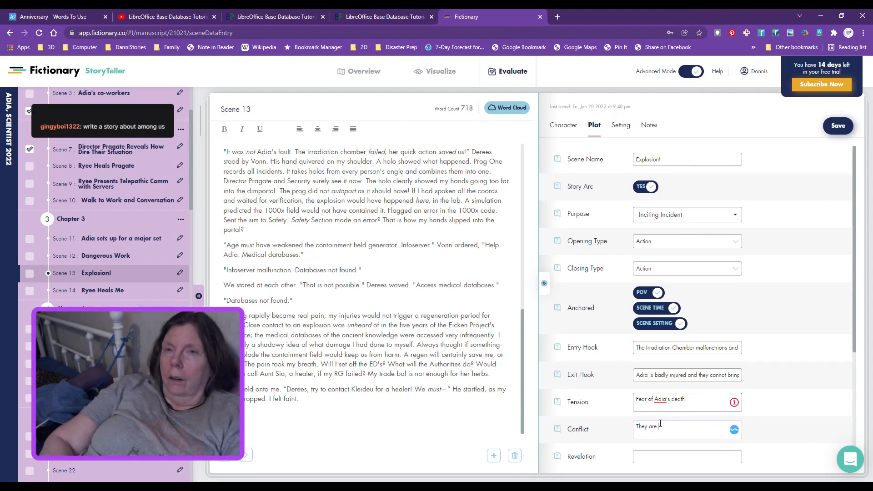
pyautogui.write('a')
pyautogui.write('ghast that they cannot bring a heal')
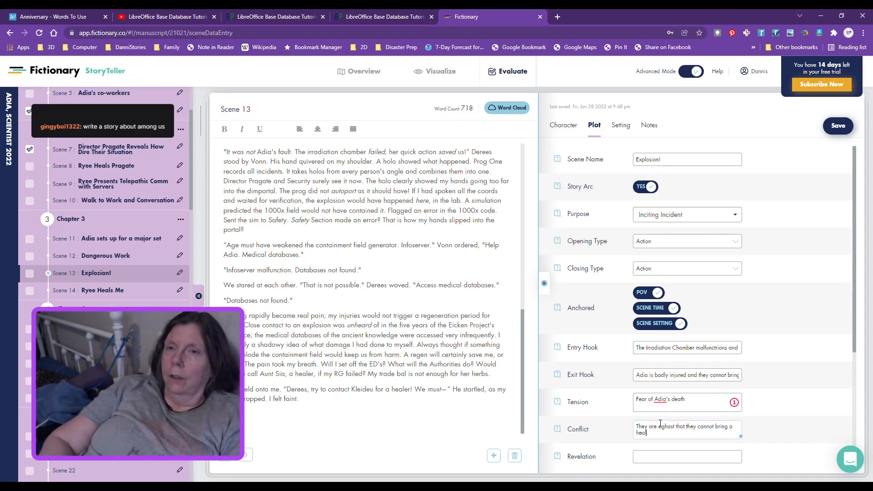
pyautogui.write('er!')
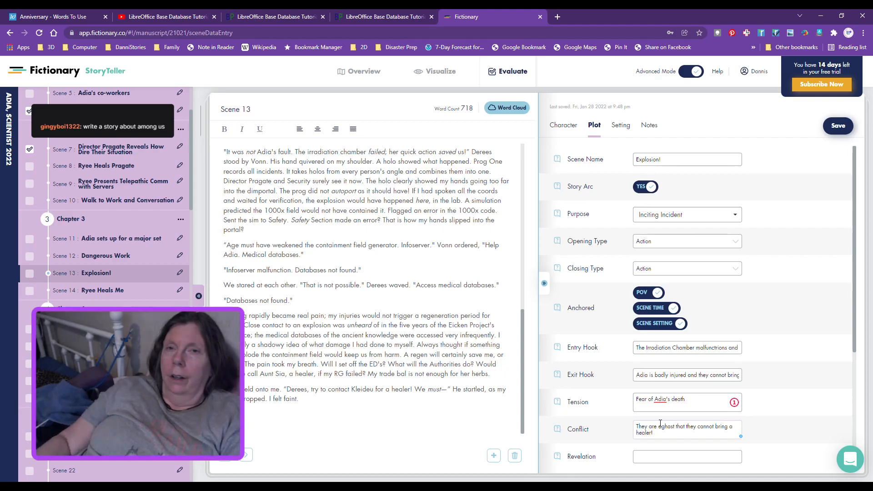
# - Set the Revelation of "Explosion!" to "Healers are hard to get when you have an emergency!"
pyautogui.click(655, 454)
pyautogui.write('Heale')
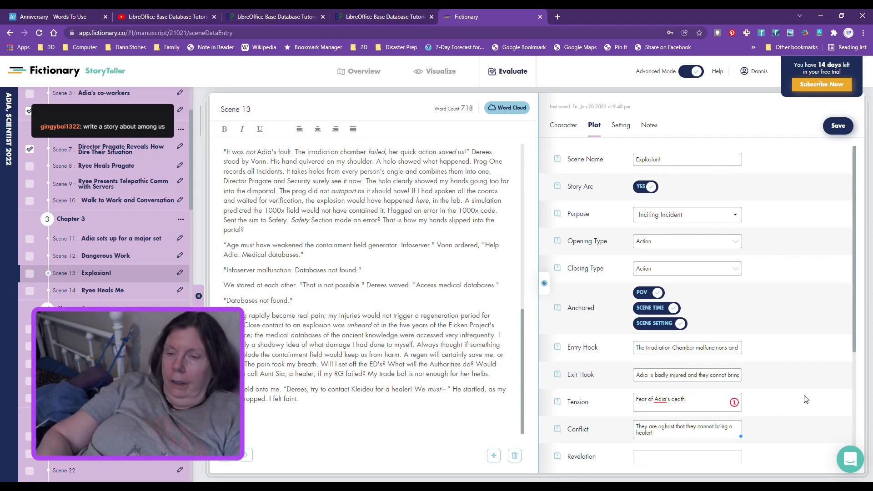
pyautogui.write('rs are hard to ')
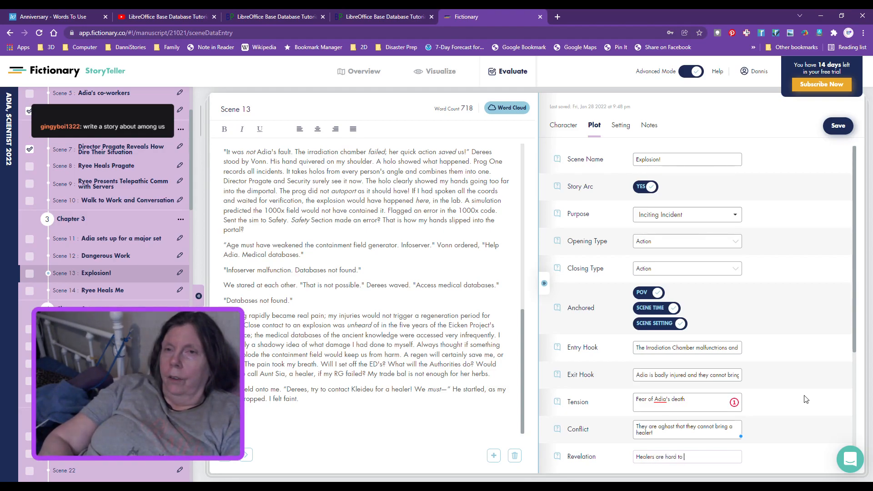
pyautogui.write('get when ')
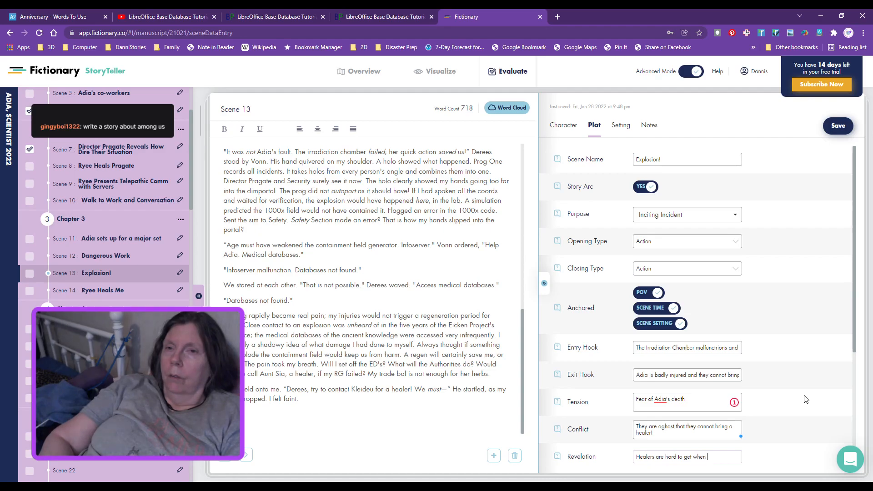
pyautogui.write('you have an emergency')
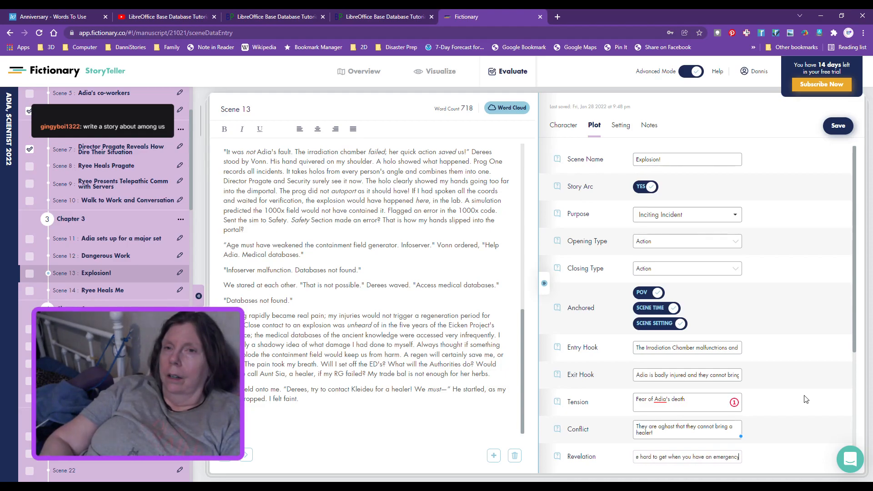
pyautogui.write('!')
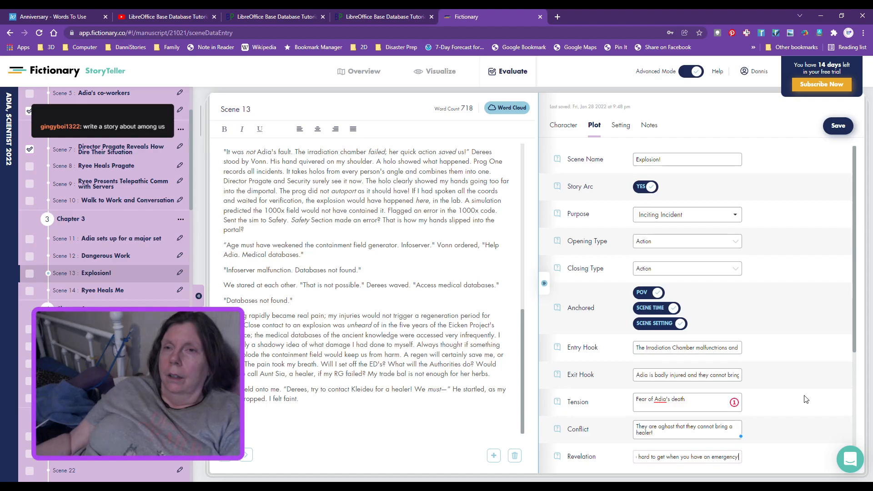
# - Set the Backstory of "Explosion!" to "Areon has very restrictive laws concerning passage between Lilmerica and Kleideu"
pyautogui.scroll(-3, 830, 384)
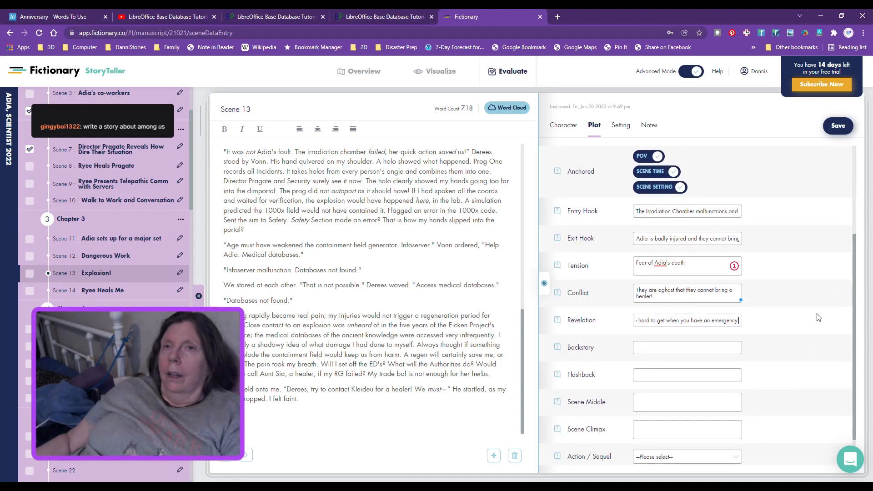
pyautogui.scroll(-1, 801, 322)
pyautogui.click(668, 309)
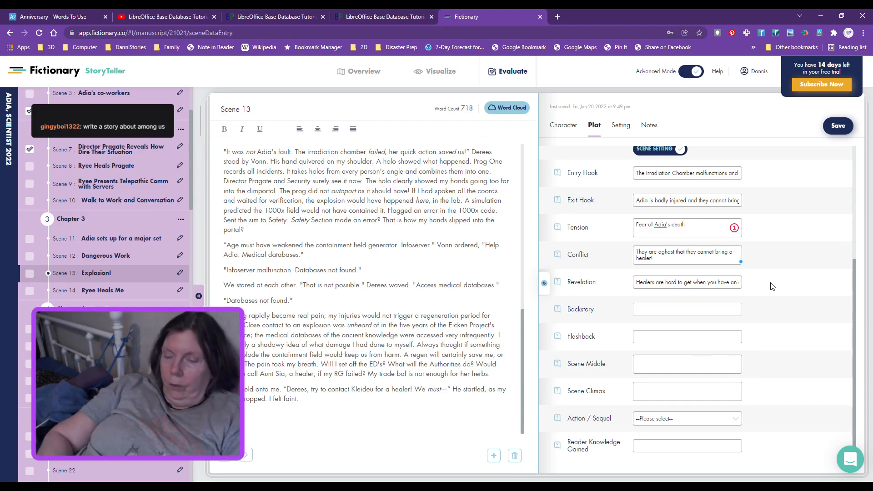
pyautogui.write('Adeon')
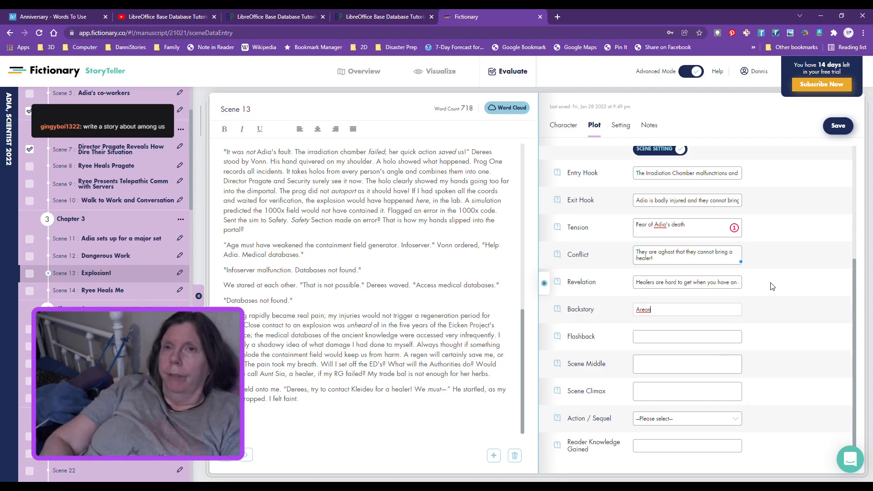
pyautogui.write(' ho')
pyautogui.write('s very restrictive')
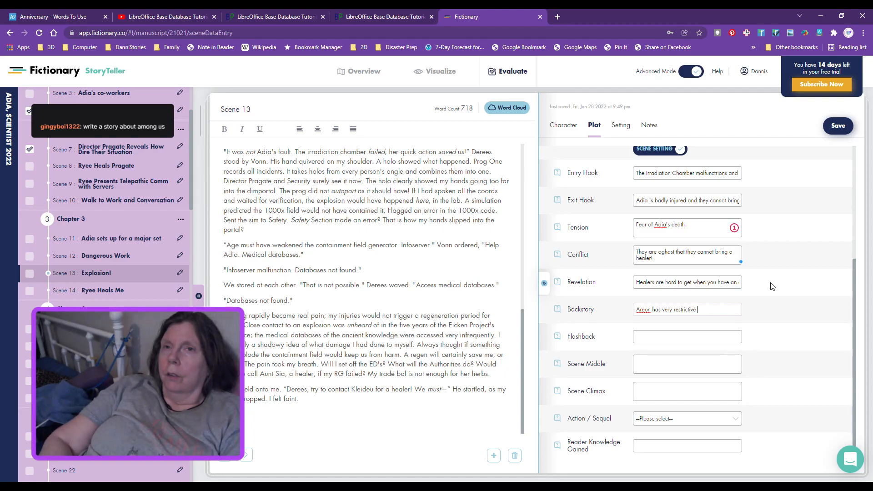
pyautogui.write(' con')
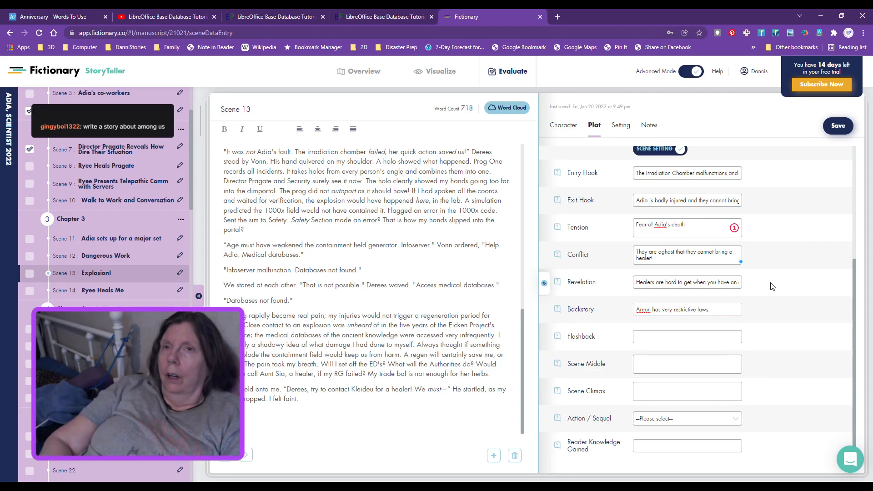
pyautogui.write('cerning p')
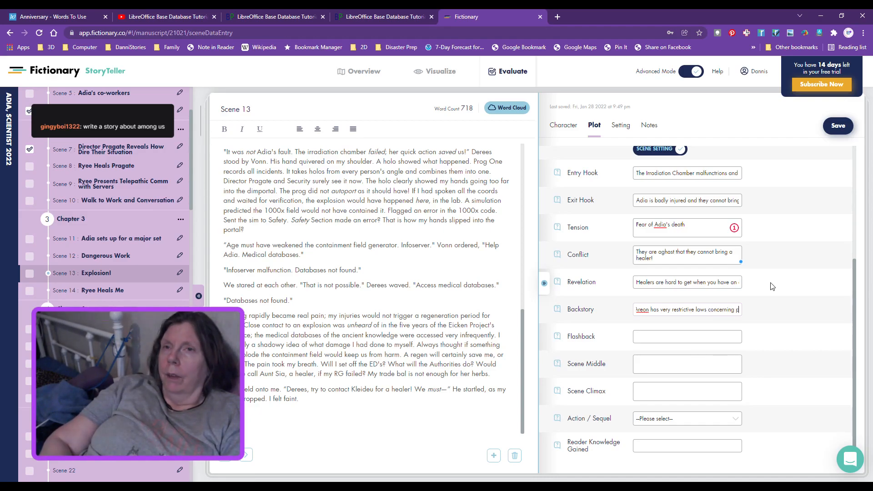
pyautogui.write('assage be')
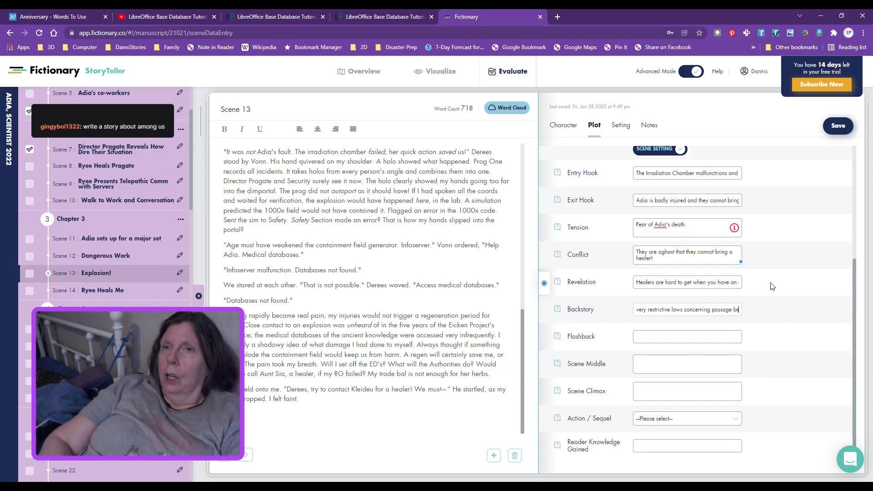
pyautogui.write('tween L')
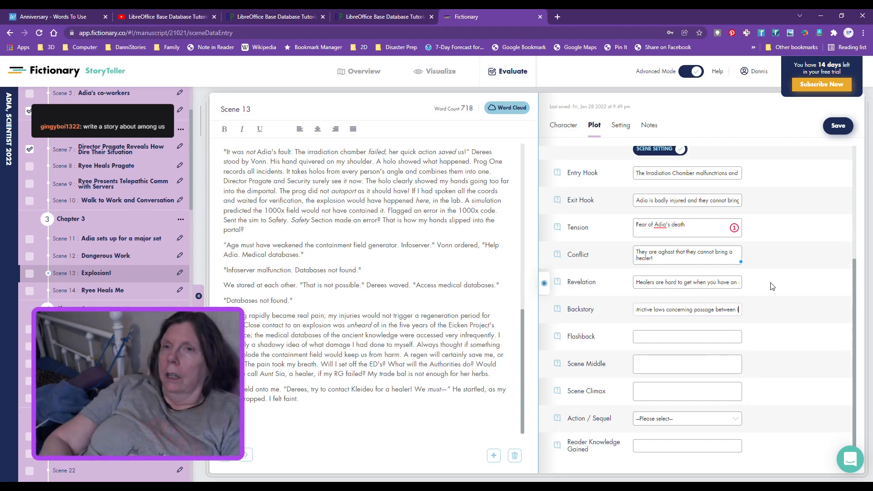
pyautogui.write('ilmerican')
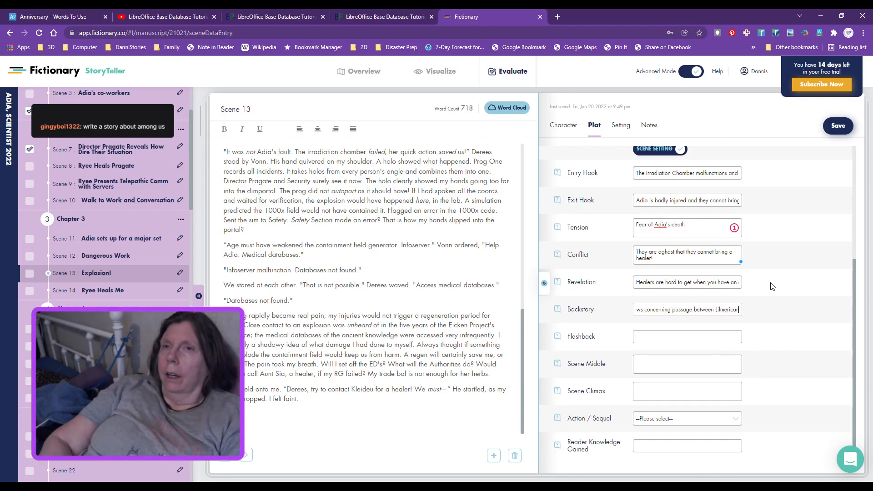
pyautogui.press('BackSpace')
pyautogui.write('and K')
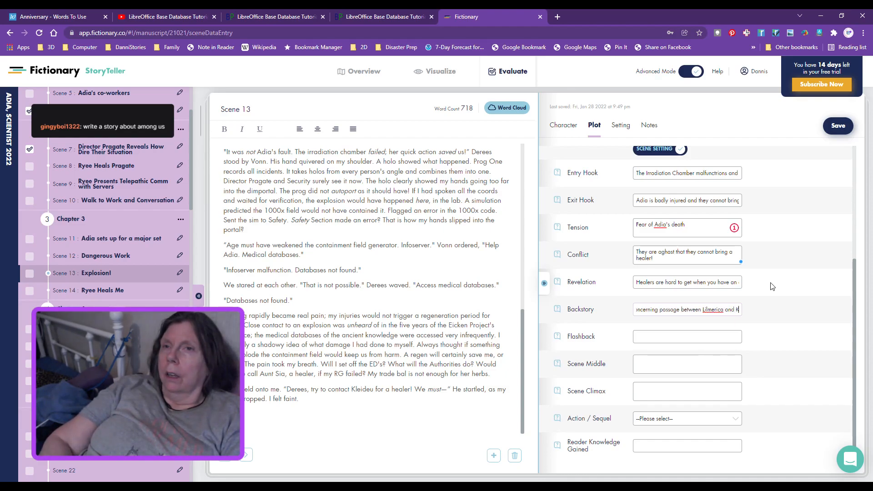
pyautogui.write('le')
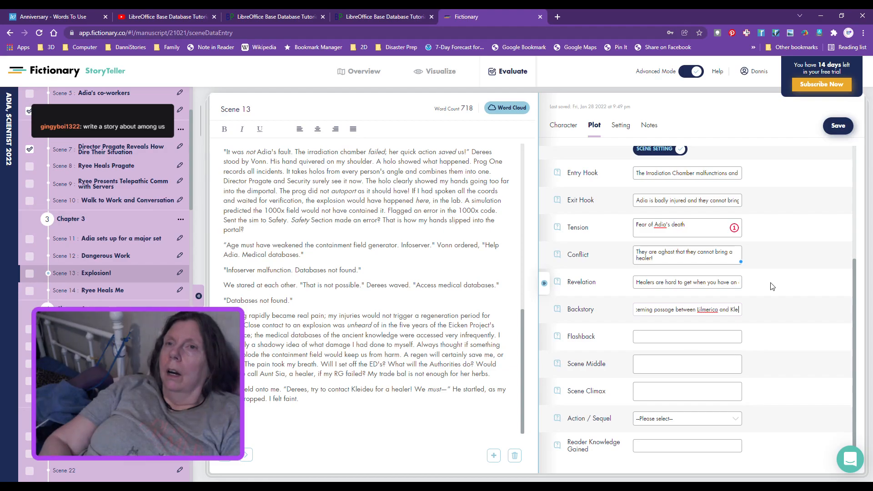
pyautogui.write('ideu')
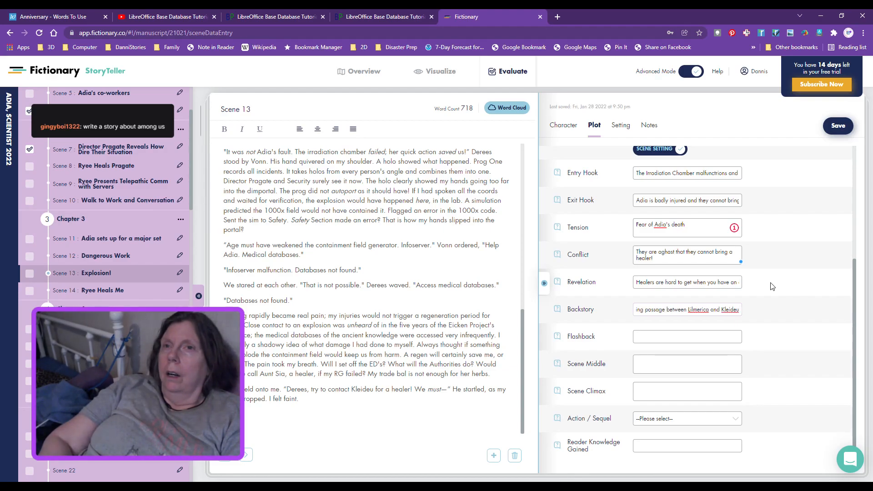
pyautogui.write('.')
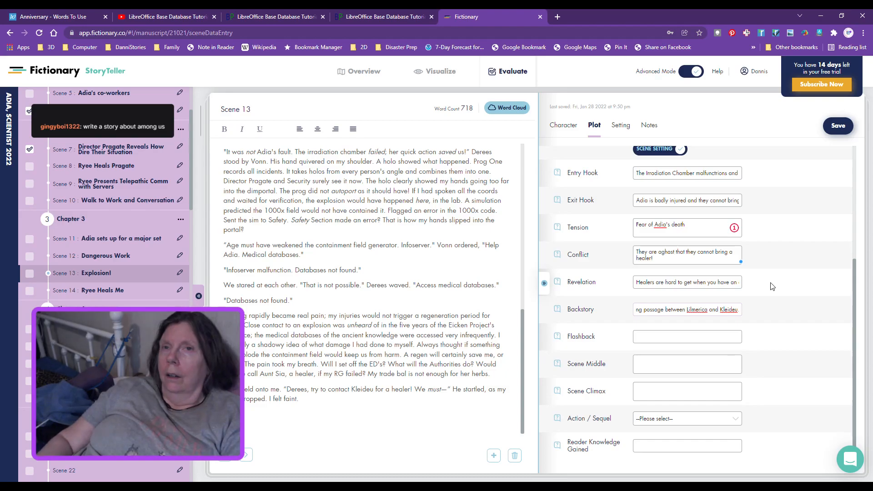
# - Set the Scene Middle to "Vonn and Derees try to get a healer but contacting Kleideu for one is impossible! Lilmerica has none that can come."
pyautogui.click(677, 366)
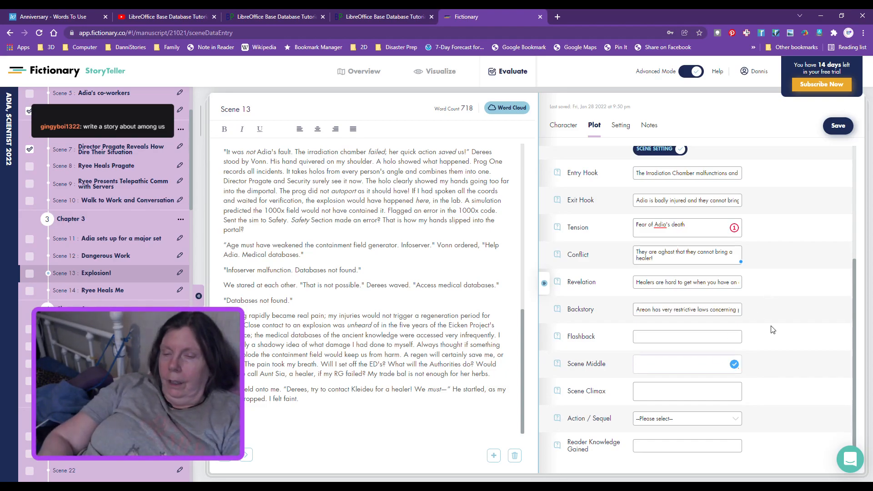
pyautogui.write('Vonn and De')
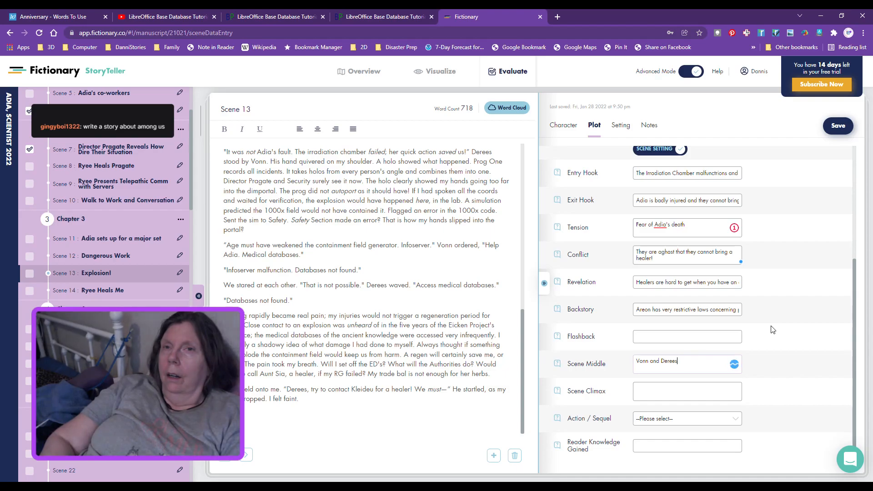
pyautogui.write('rees try to g')
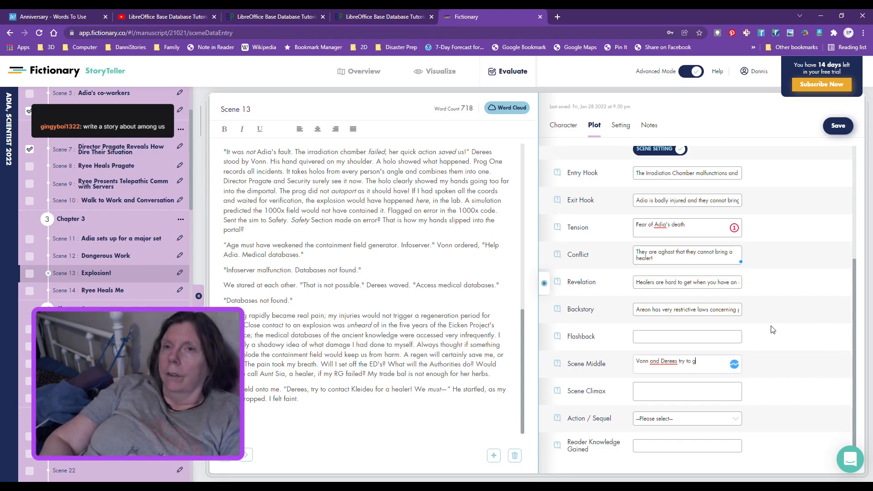
pyautogui.write('et a healer')
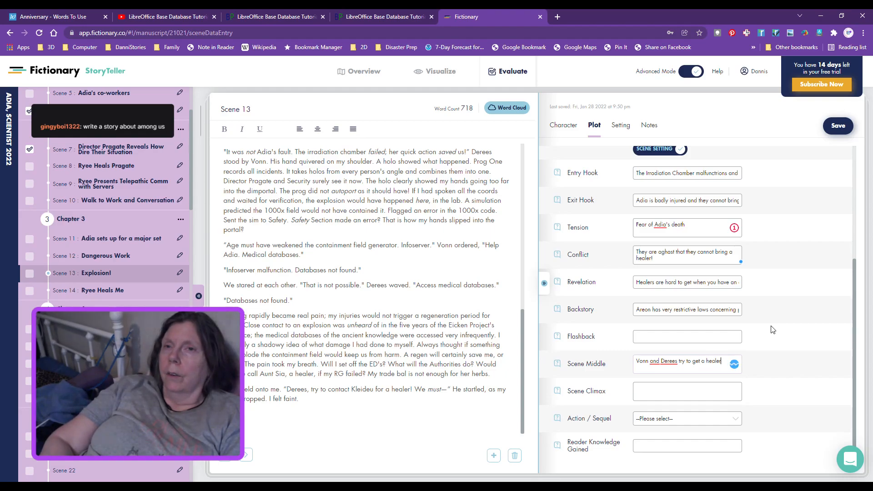
pyautogui.write(' but passo')
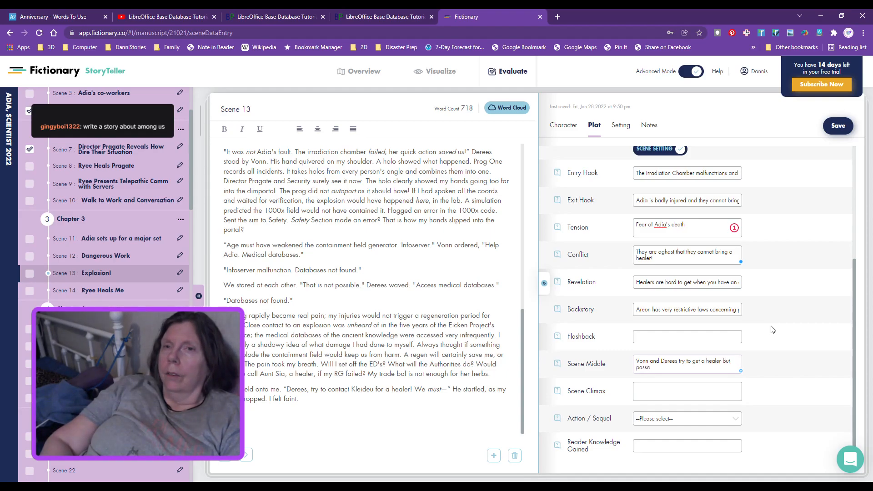
pyautogui.press('BackSpace')
pyautogui.press('BackSpace')
pyautogui.press('BackSpace')
pyautogui.press('BackSpace')
pyautogui.press('BackSpace')
pyautogui.press('BackSpace')
pyautogui.press('BackSpace')
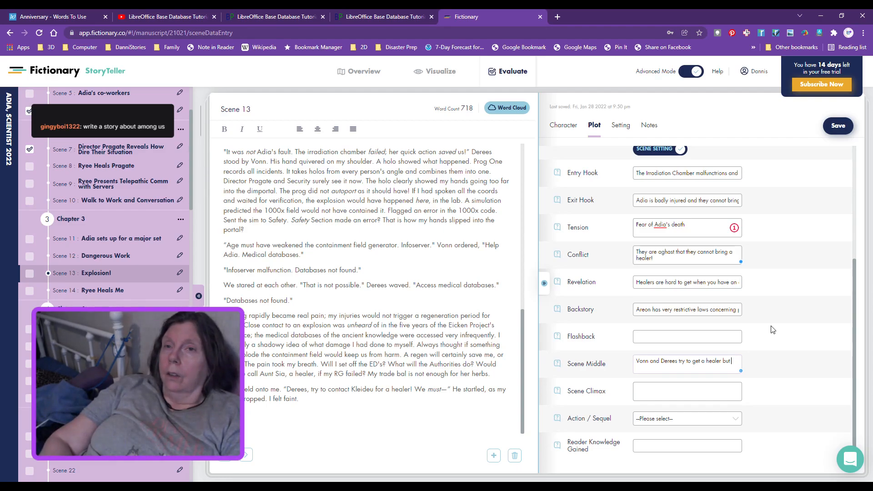
pyautogui.write('contacting Kleideu for one is im')
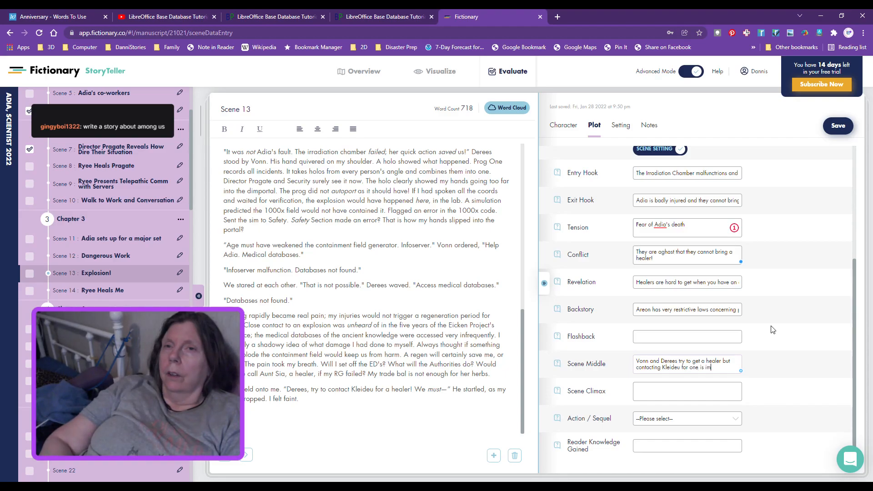
pyautogui.write('possible!')
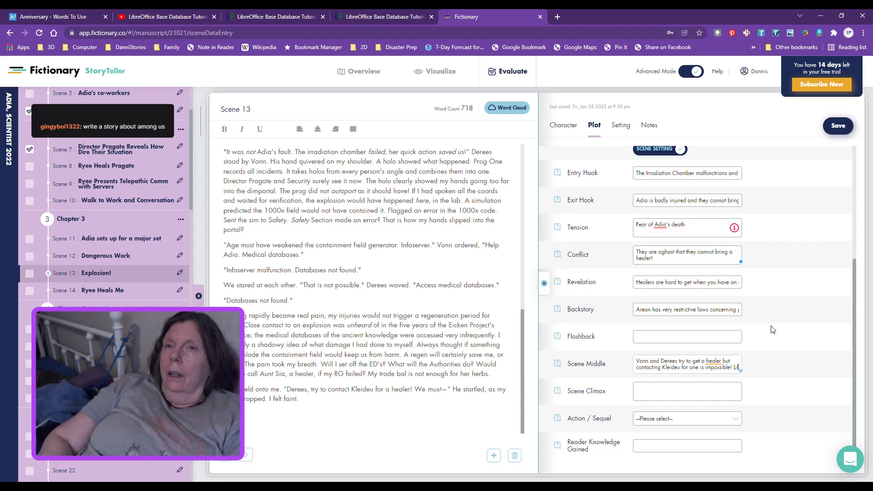
pyautogui.write('Lilme')
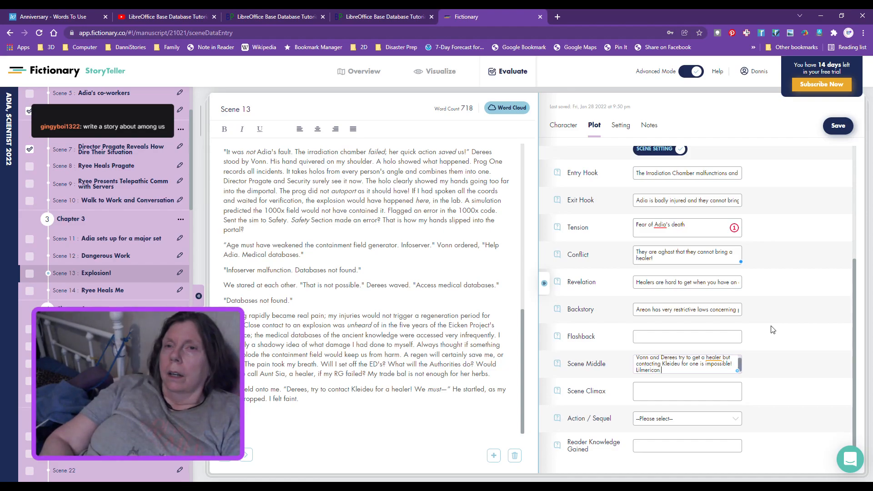
pyautogui.write('rica')
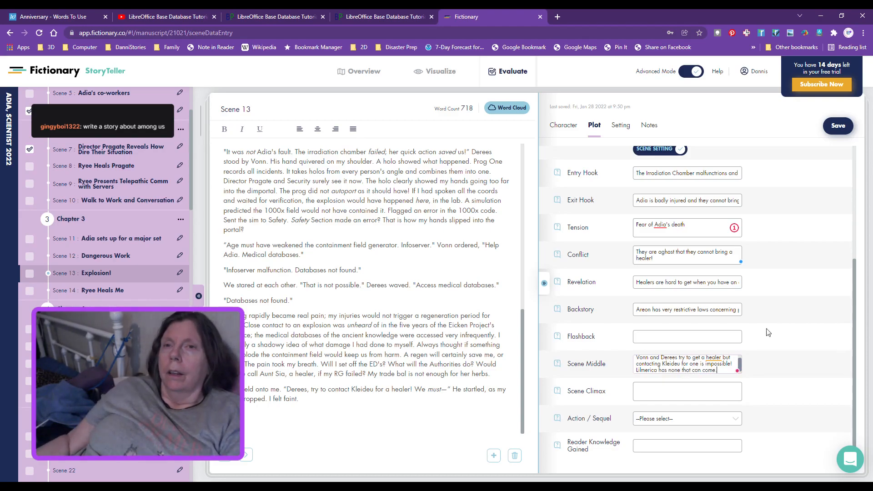
# - Set the Scene Climax to "Adia is hurt and they cannot get a healer." and Action / Sequel to Action
pyautogui.click(699, 385)
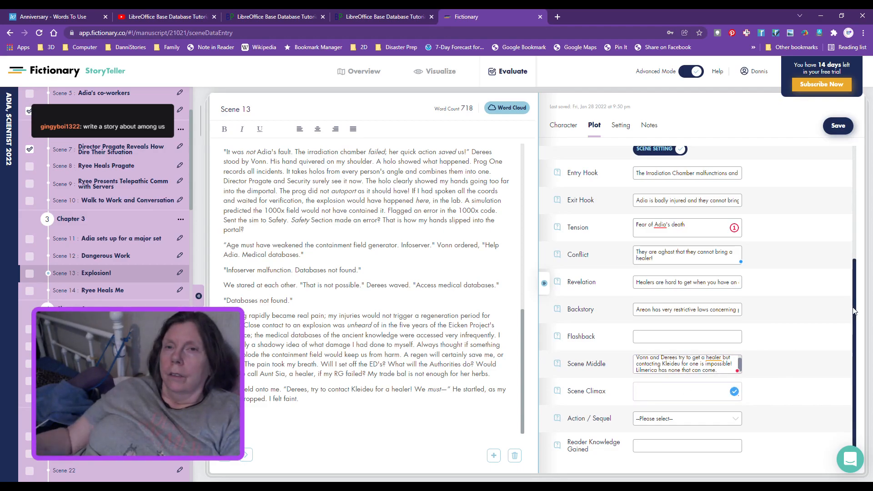
pyautogui.write('A')
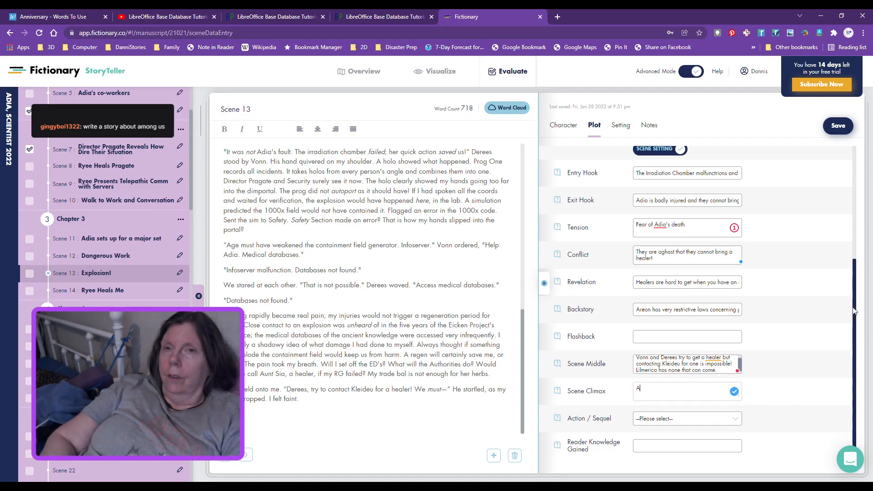
pyautogui.write('dia is hu')
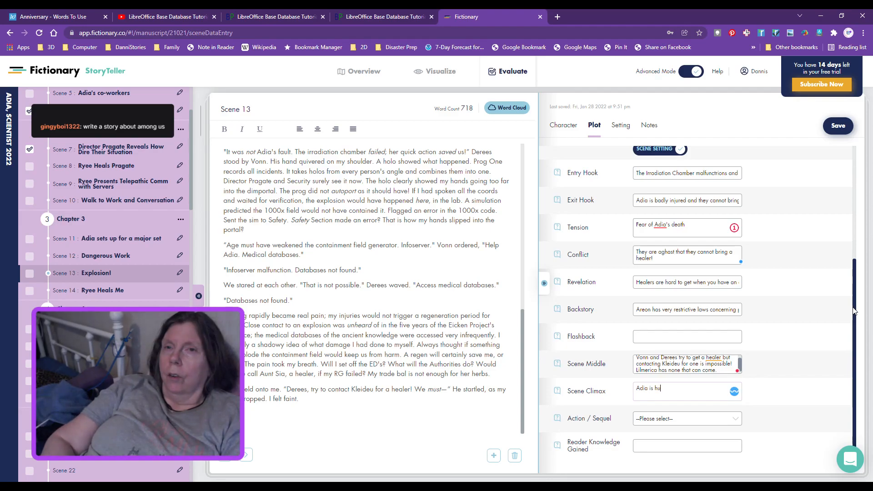
pyautogui.write('rt and they ')
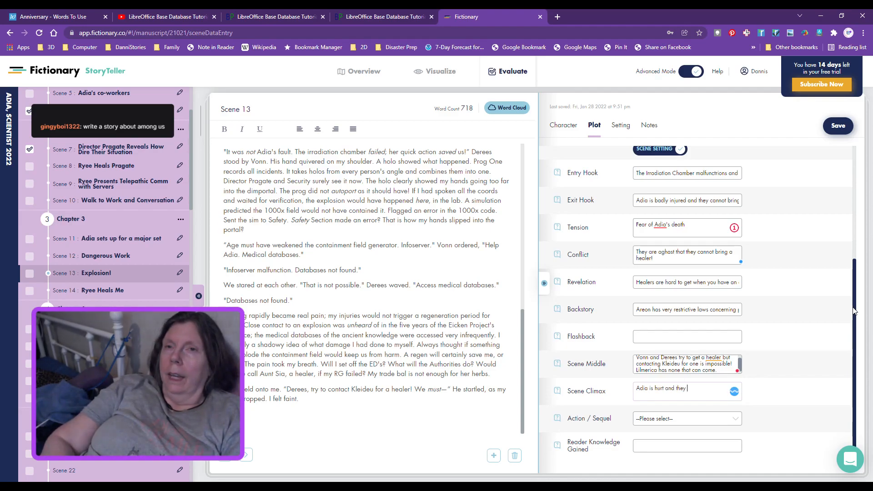
pyautogui.write('cannot get a healer.')
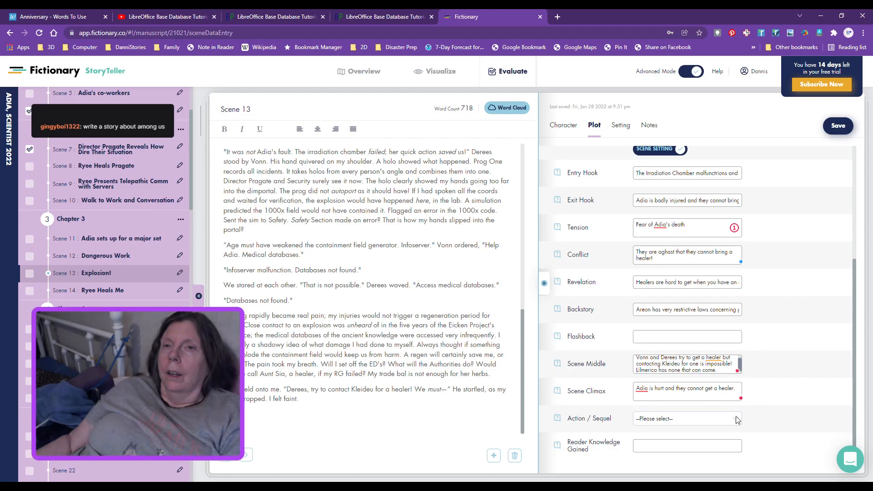
pyautogui.click(721, 438)
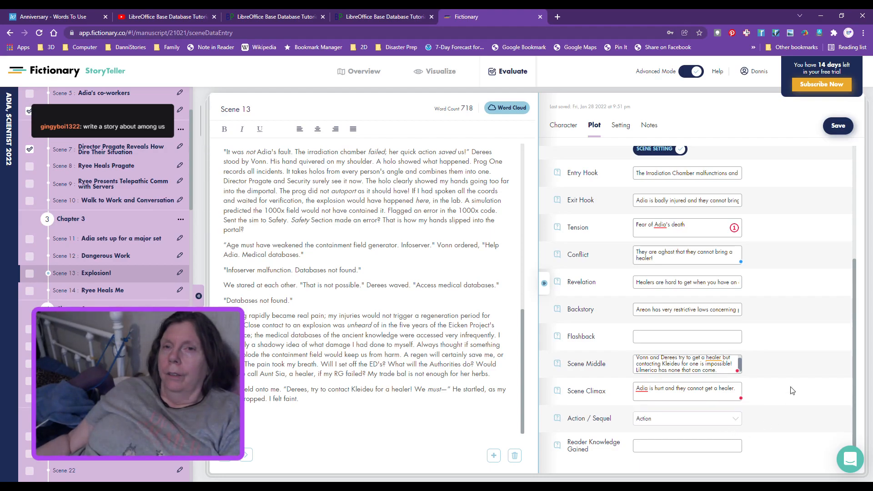
# - Set the Reader Knowledge Gained of "Explosion!" to "Adia is injured and maybe dying!"
pyautogui.click(685, 446)
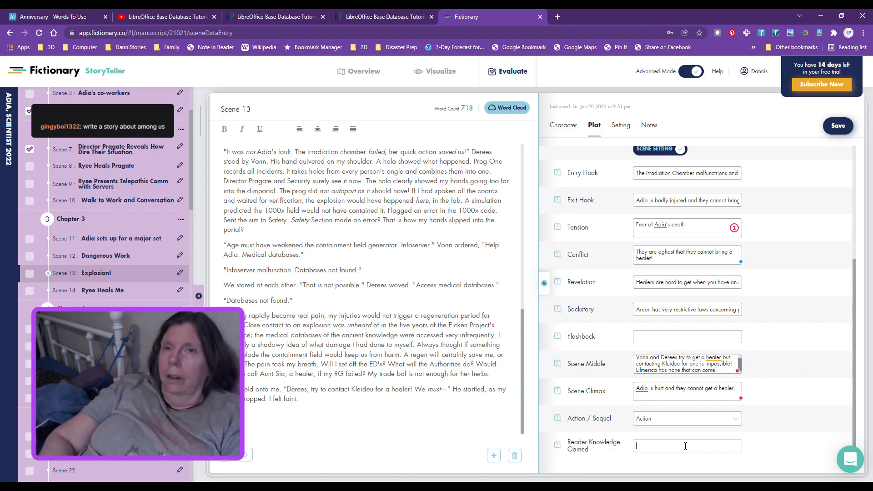
pyautogui.write('Adia')
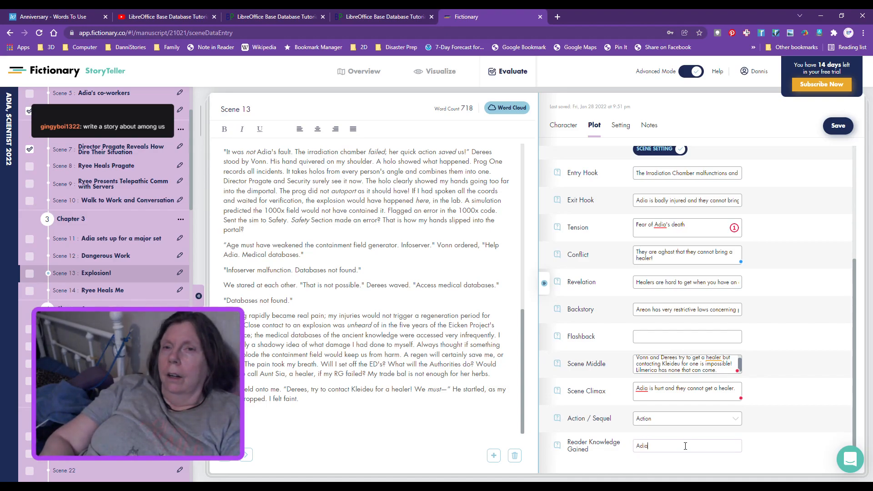
pyautogui.write(' is injured and they')
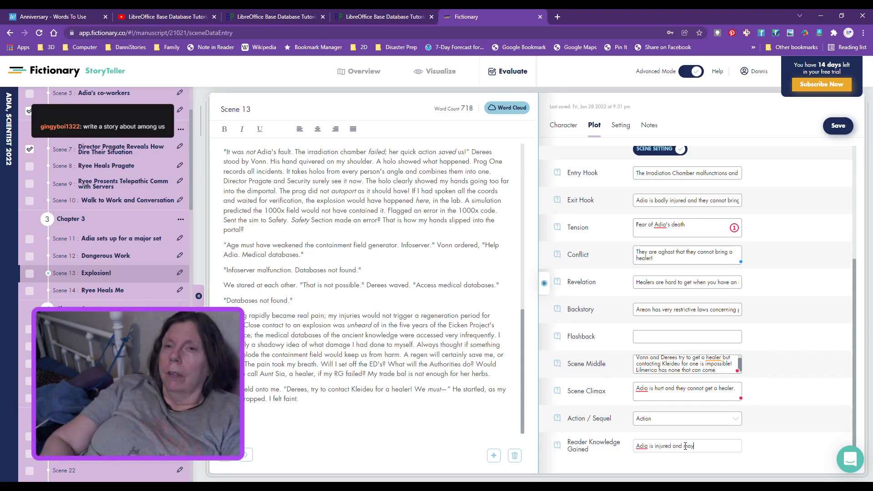
pyautogui.press('BackSpace')
pyautogui.press('BackSpace')
pyautogui.press('BackSpace')
pyautogui.press('BackSpace')
pyautogui.write('maybe dying!')
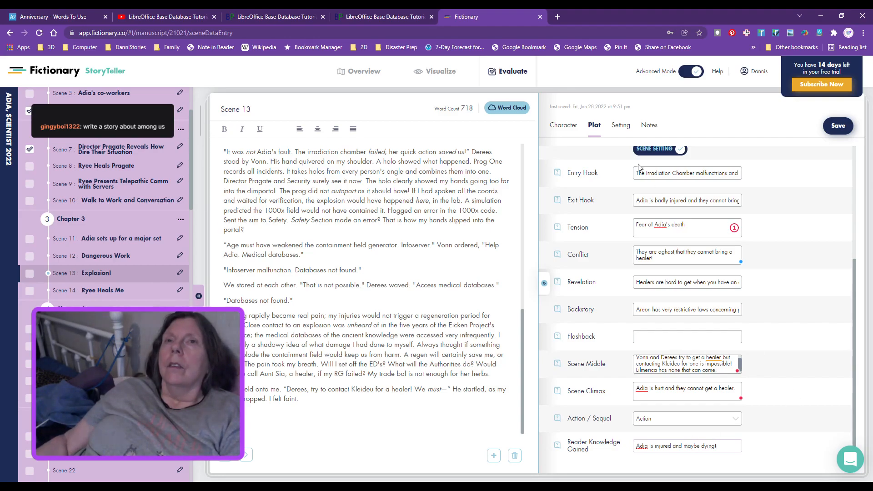
# - Set the Location in the setting elements of "Explosion!" to "ANW Lab"
pyautogui.click(622, 126)
pyautogui.click(627, 157)
pyautogui.write('ANW')
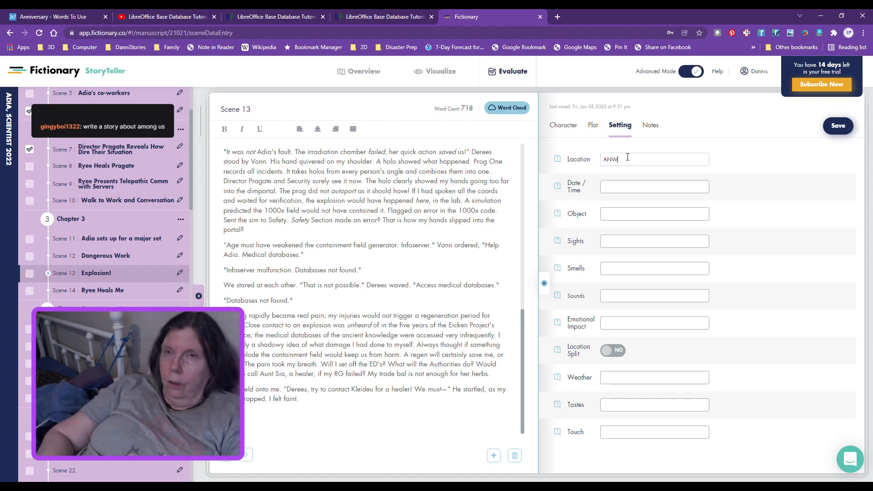
pyautogui.write(' Lab')
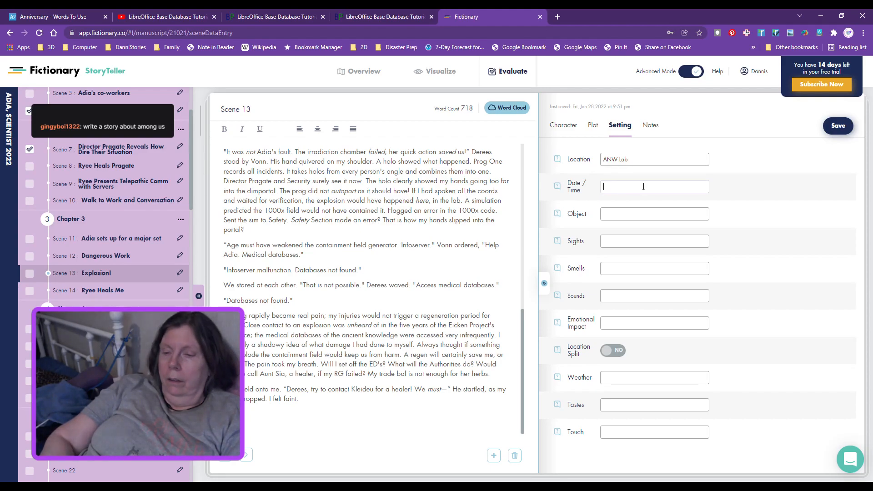
# - Set the Date / Time in the setting elements of "Explosion!" to "The same day after Ryee's speech"
pyautogui.write('Th')
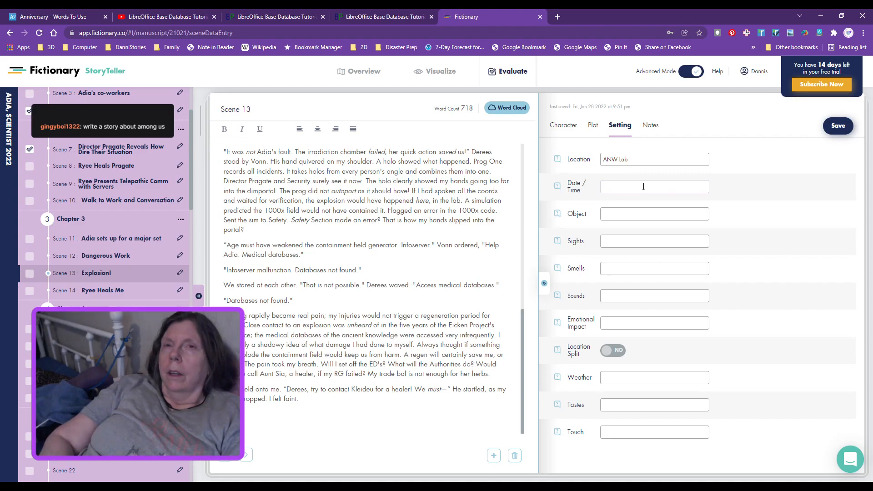
pyautogui.write('A')
pyautogui.press('BackSpace')
pyautogui.write('The same')
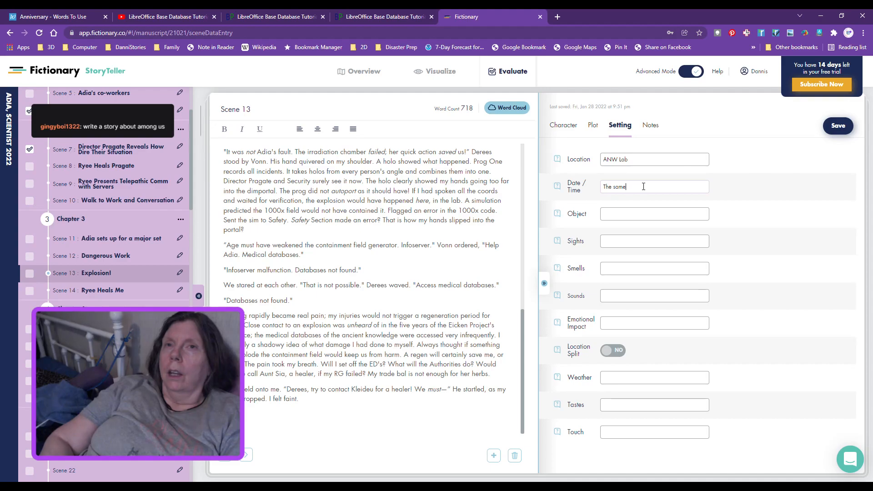
pyautogui.write(' day after')
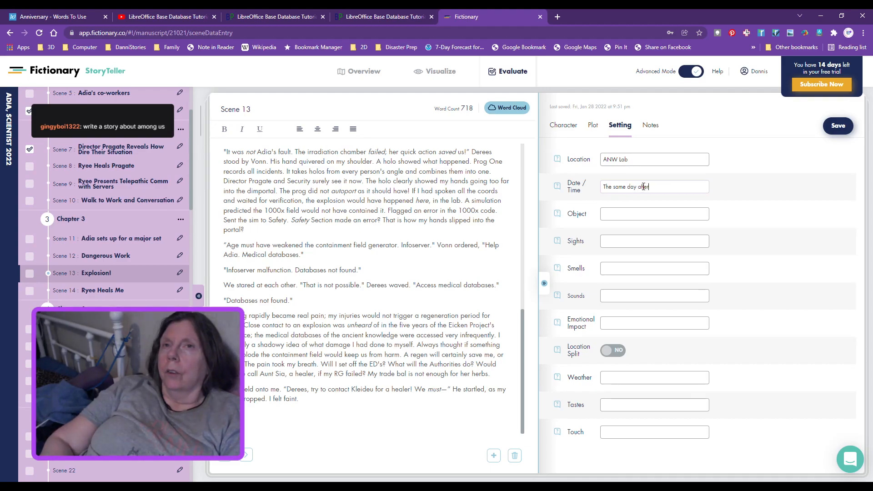
pyautogui.write(" Ryee's speech")
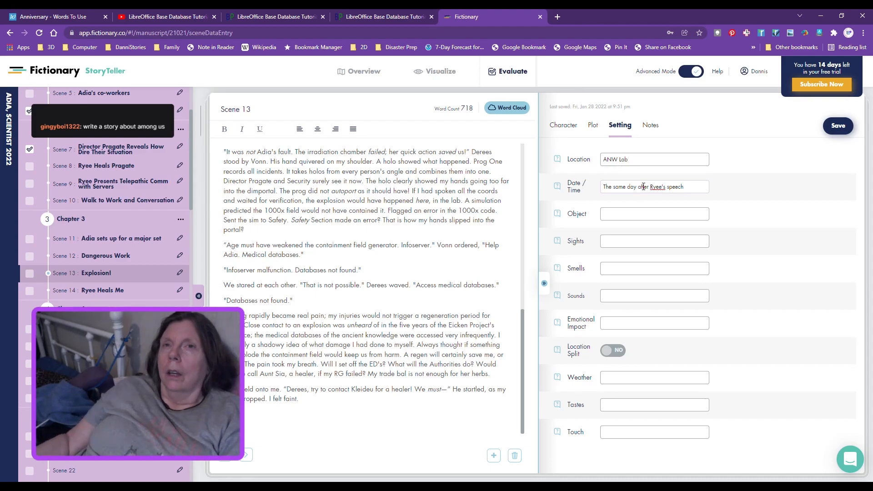
# - Set the Object of "Explosion!" to "Irradiation Chamber" and its Sights to "Blue sparks, explosion"
pyautogui.click(641, 213)
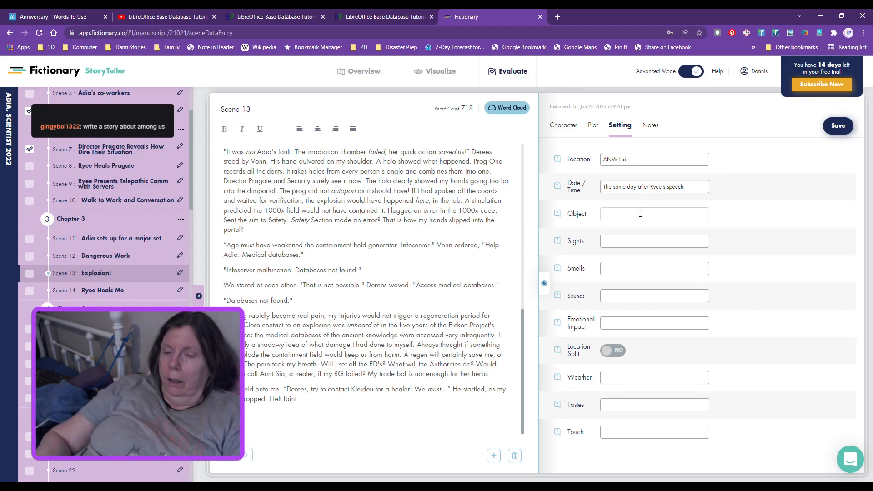
pyautogui.write('Irradia')
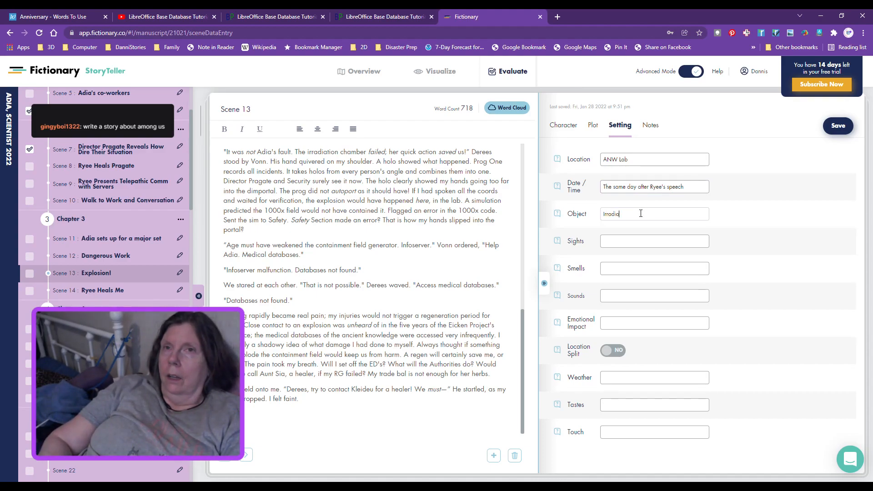
pyautogui.write('tion Chamber')
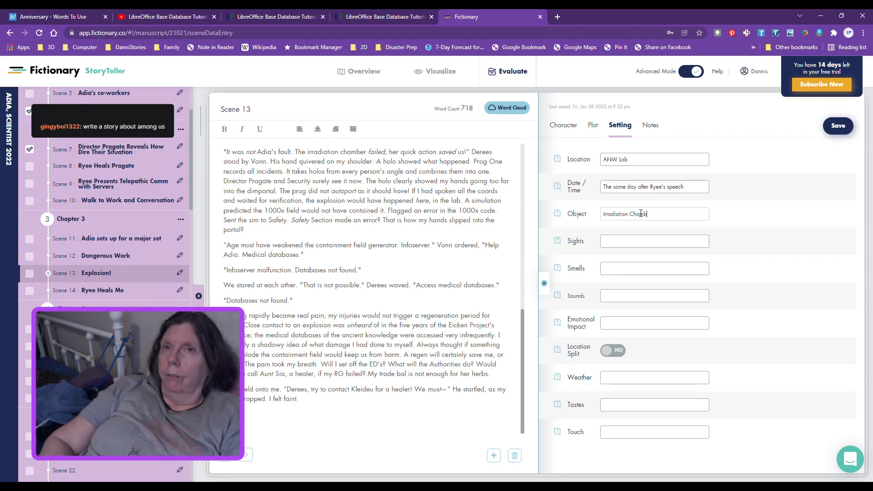
pyautogui.click(633, 238)
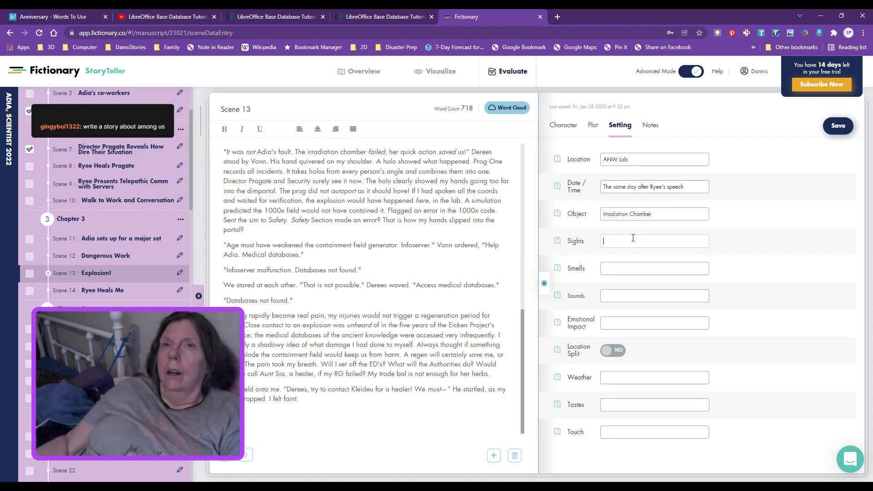
pyautogui.write('Blue s')
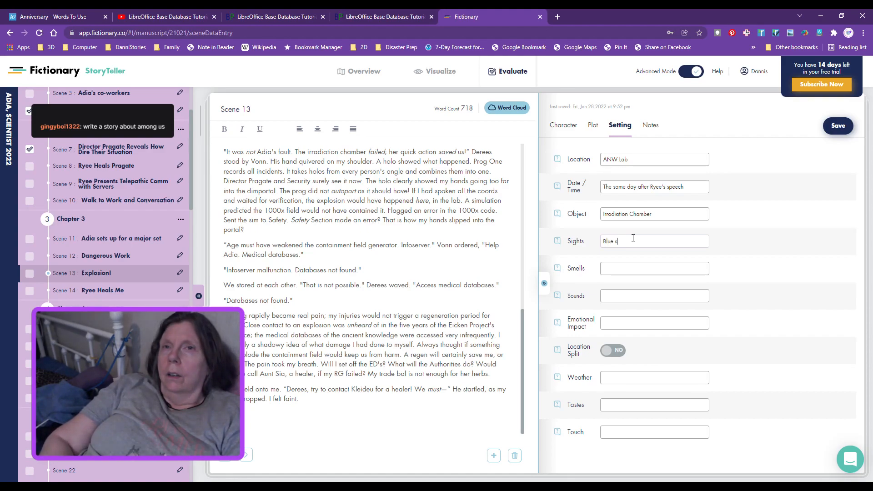
pyautogui.write('parks, e')
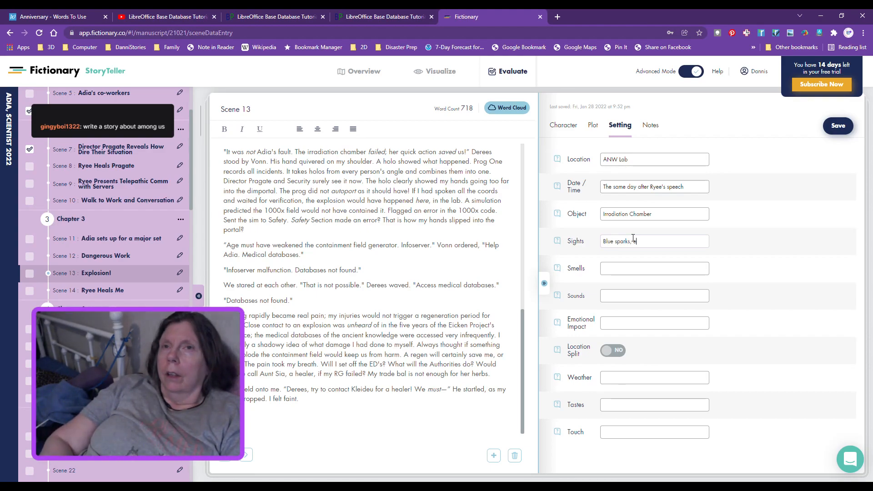
pyautogui.write('xplosion')
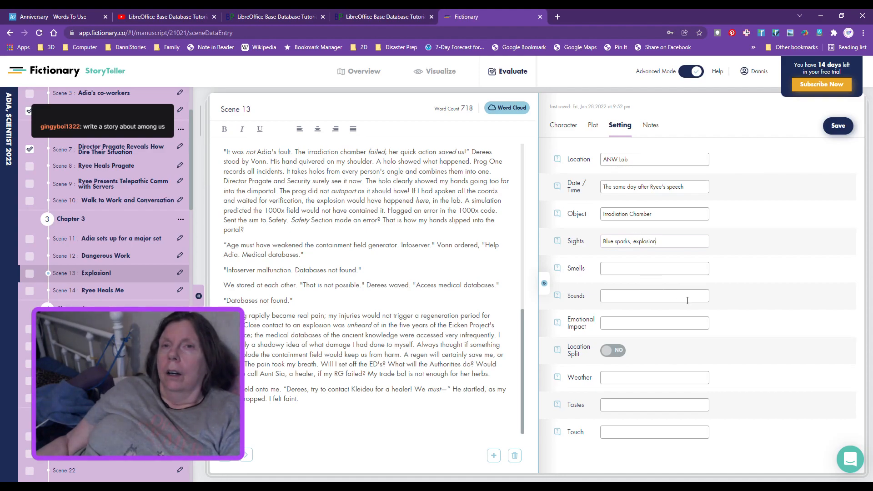
# - Set the Emotional Impact in the setting elements of "Explosion!" to "Fear, Sorrow"
pyautogui.click(659, 323)
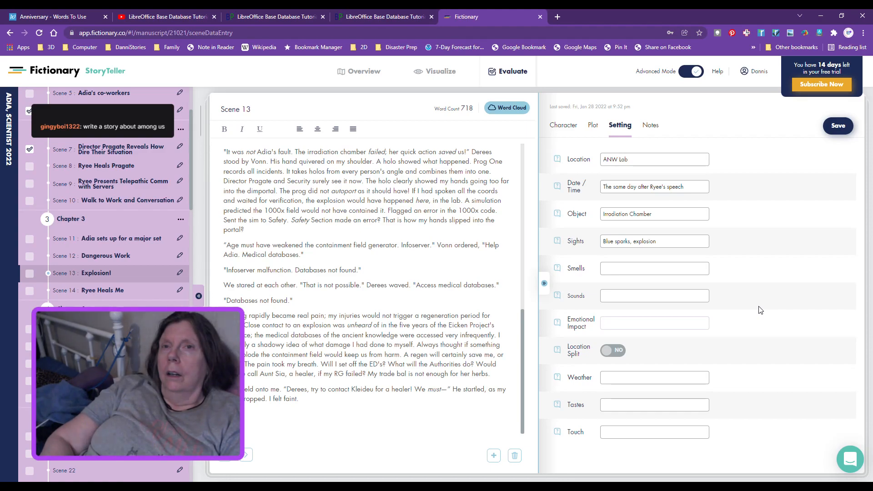
pyautogui.write('ear,')
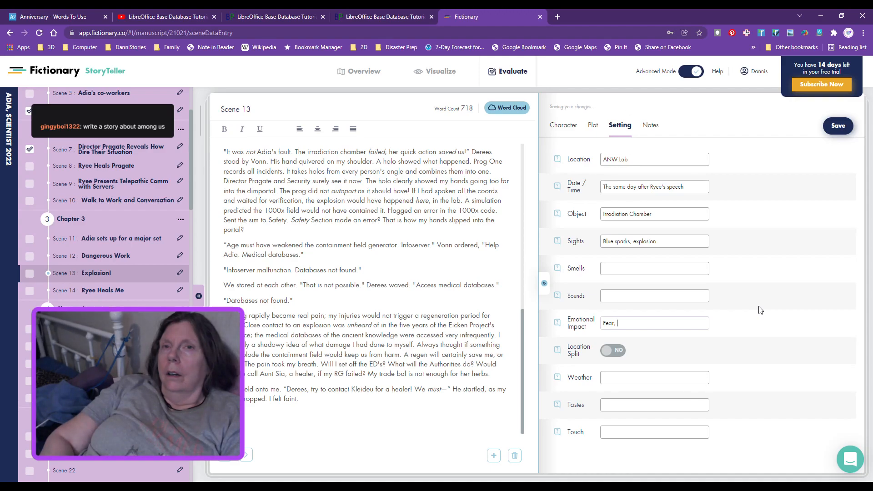
pyautogui.write('Sorrow')
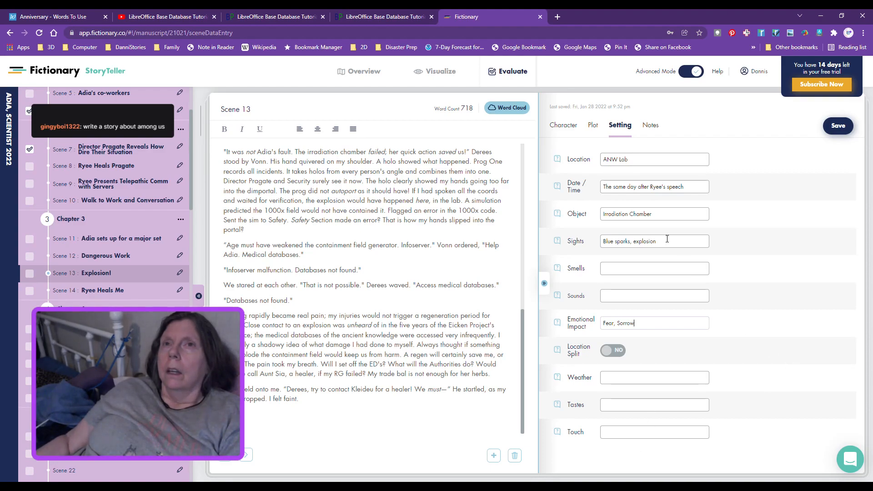
# - Add the note "Need to add smells and sounds!" to Scene 13, "Explosion!"
pyautogui.click(652, 128)
pyautogui.click(639, 176)
pyautogui.write('Ne')
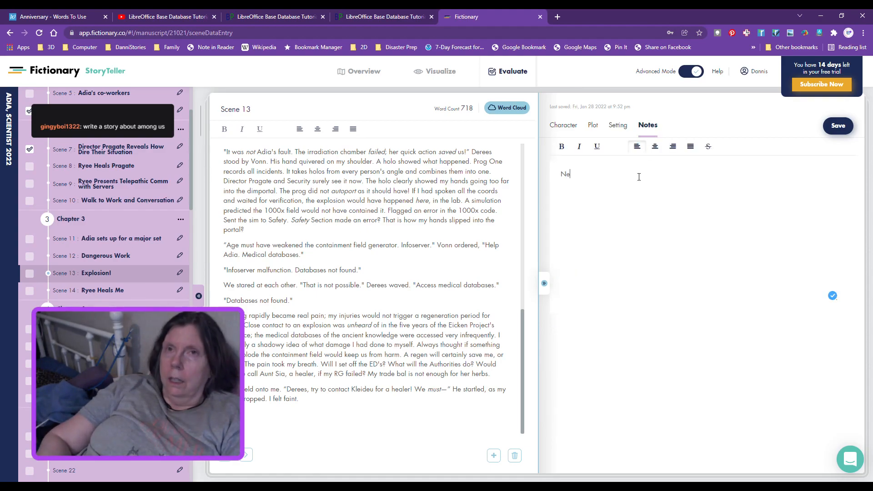
pyautogui.write('ed to add s')
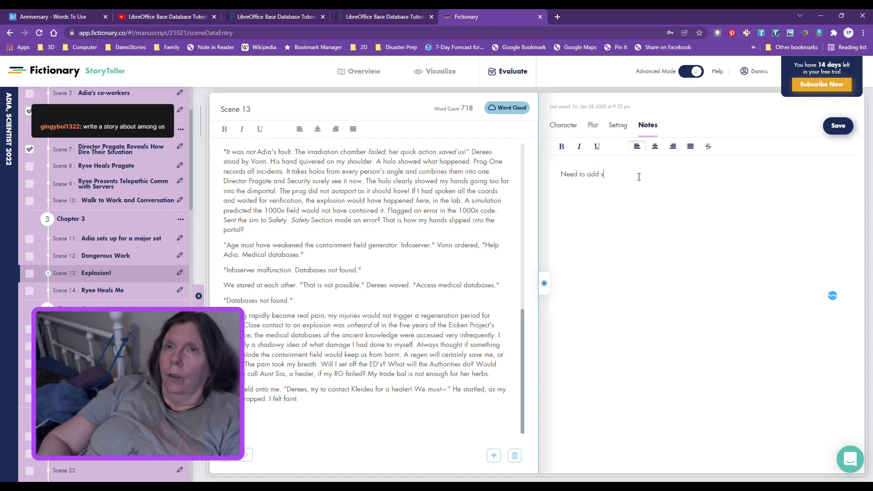
pyautogui.write('mells and')
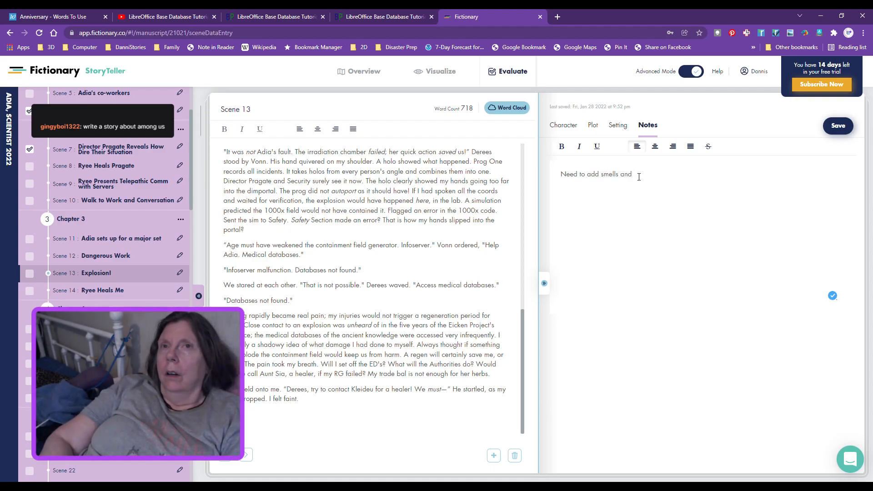
pyautogui.write(' sounds!')
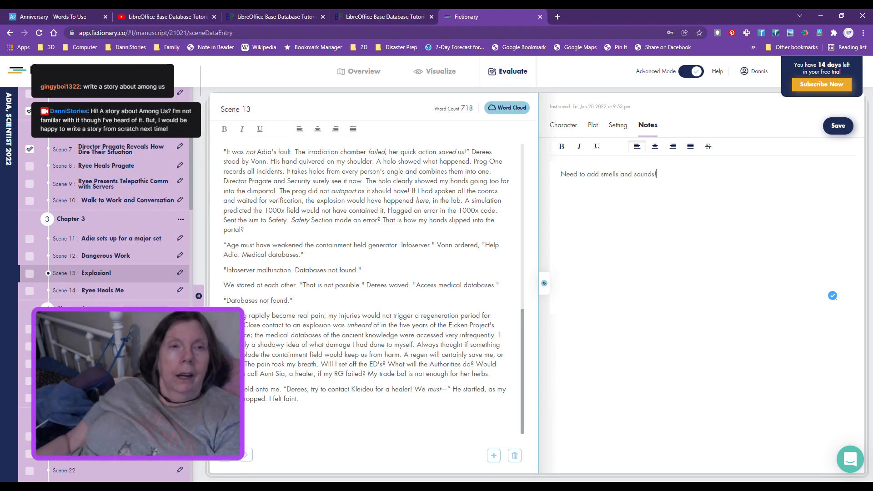
# - Look through the manuscript's chapter and scene list to review which scenes are titled and which are checked off
pyautogui.scroll(-3, 105, 218)
pyautogui.scroll(-6, 104, 219)
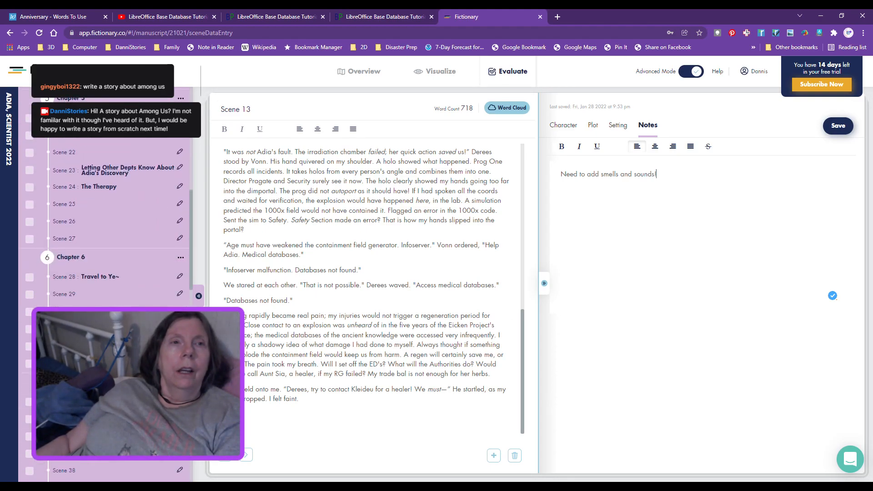
pyautogui.scroll(-15, 105, 218)
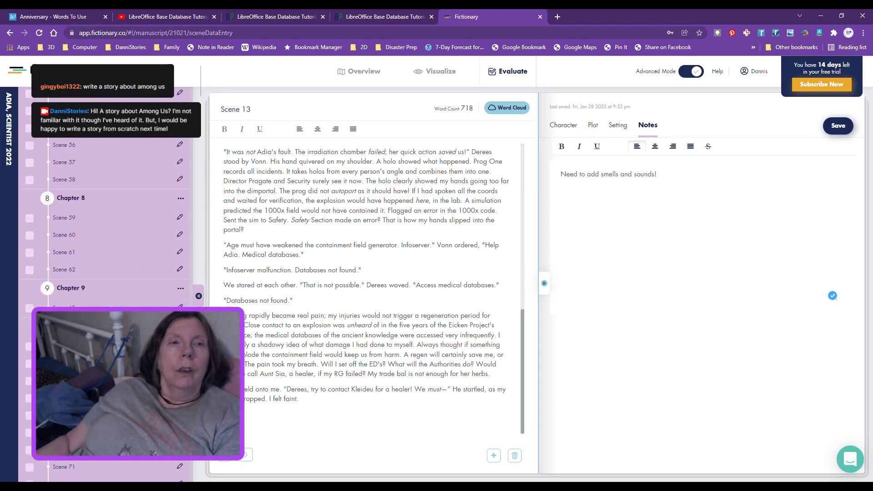
pyautogui.scroll(12, 104, 218)
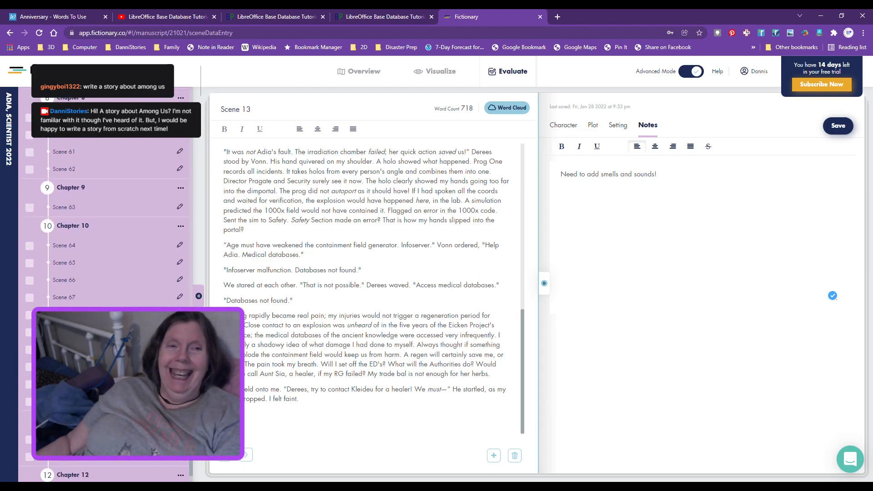
pyautogui.scroll(12, 105, 218)
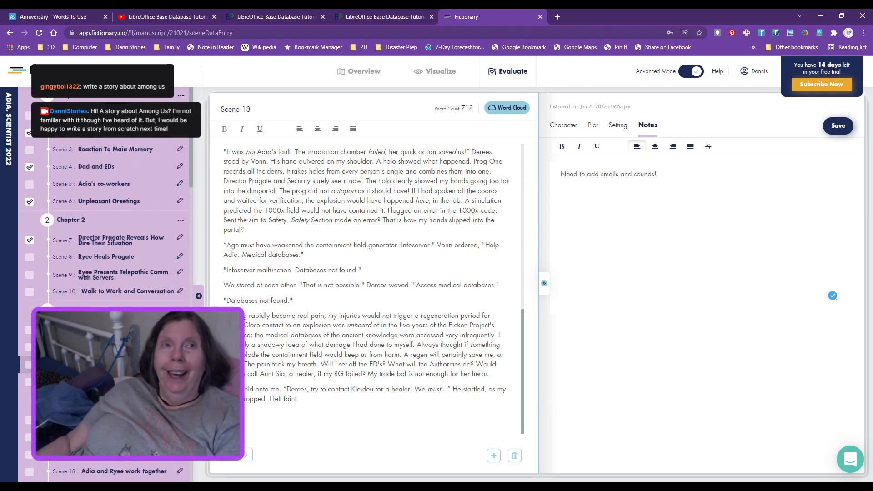
pyautogui.scroll(-1, 105, 273)
pyautogui.scroll(-10, 104, 218)
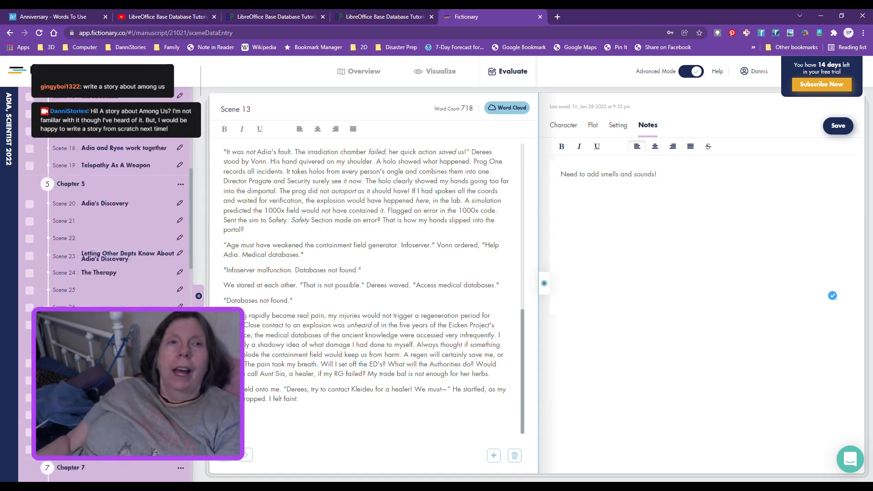
pyautogui.scroll(-10, 105, 228)
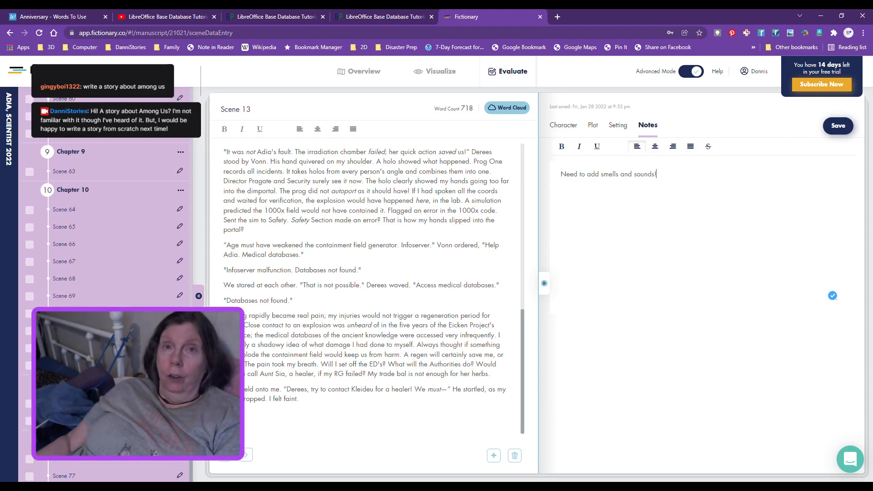
pyautogui.scroll(20, 105, 227)
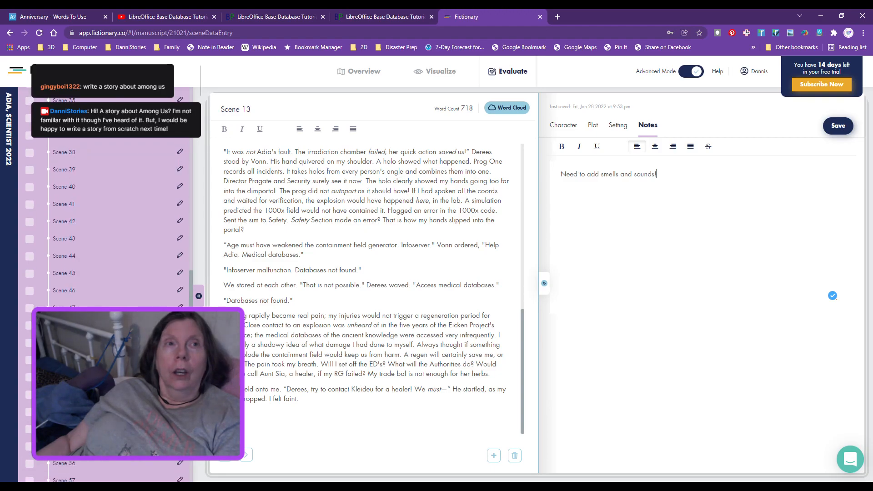
pyautogui.scroll(5, 105, 228)
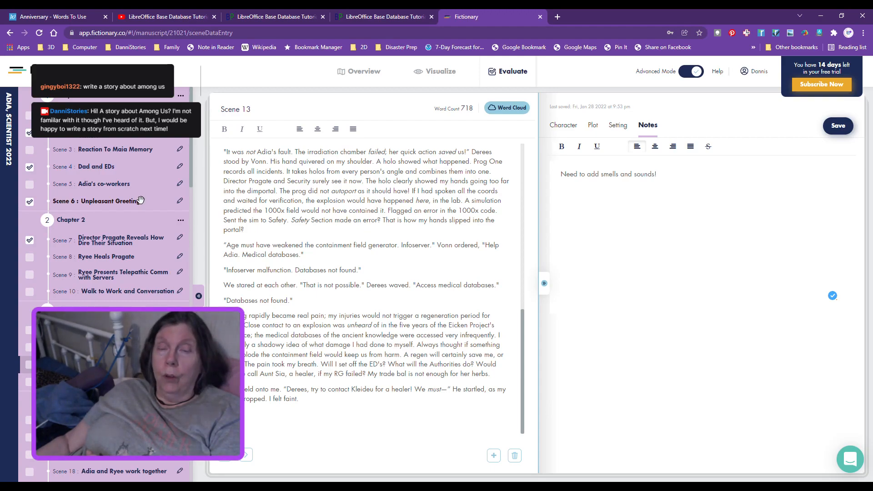
pyautogui.scroll(-1, 120, 237)
pyautogui.scroll(-8, 121, 237)
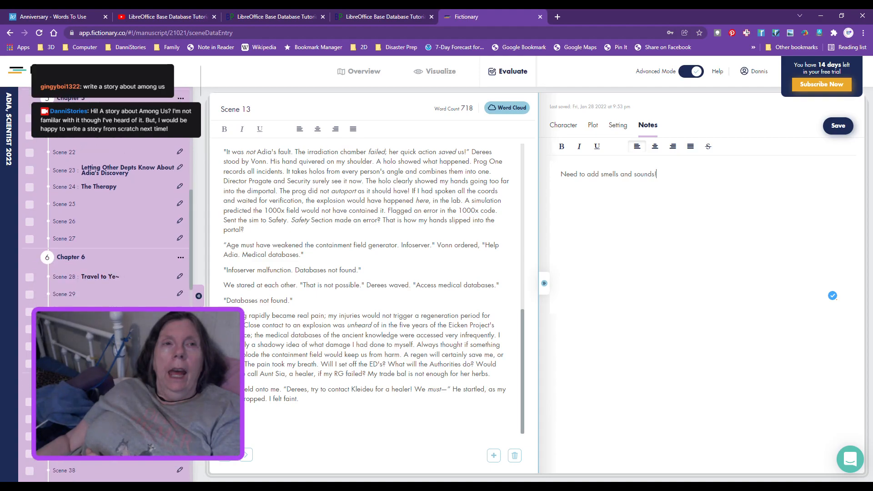
pyautogui.scroll(4, 120, 204)
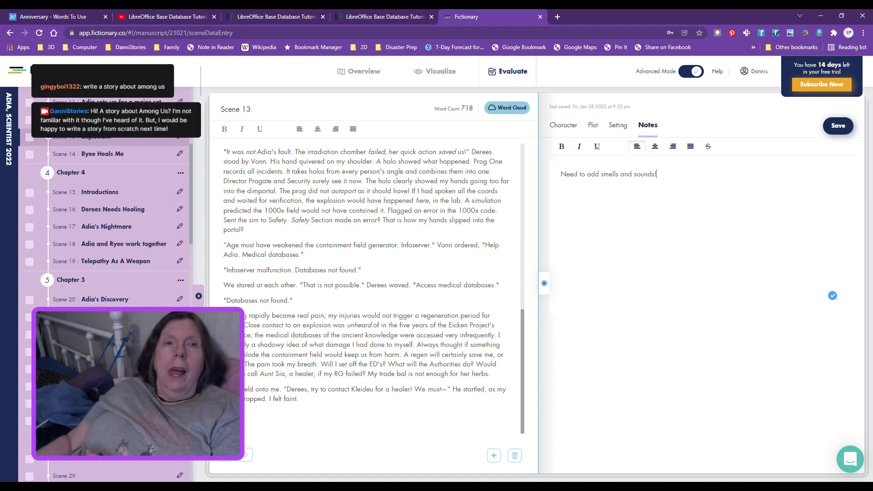
pyautogui.scroll(-6, 120, 205)
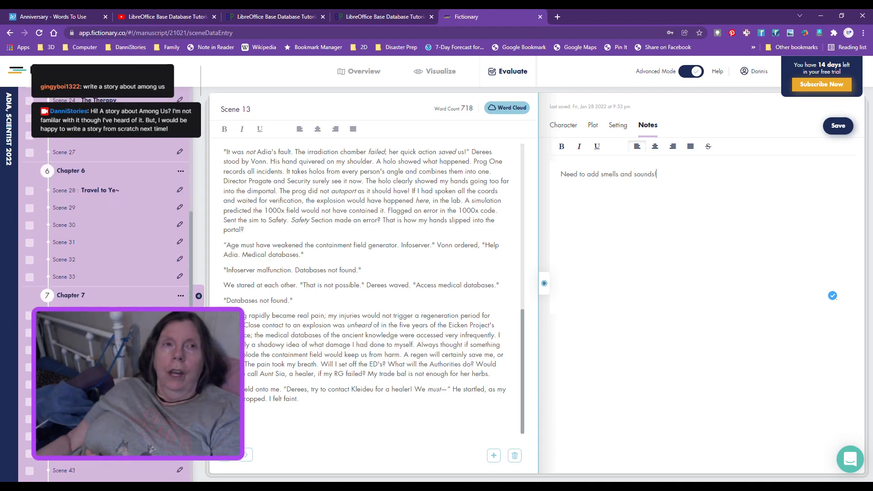
pyautogui.scroll(12, 109, 205)
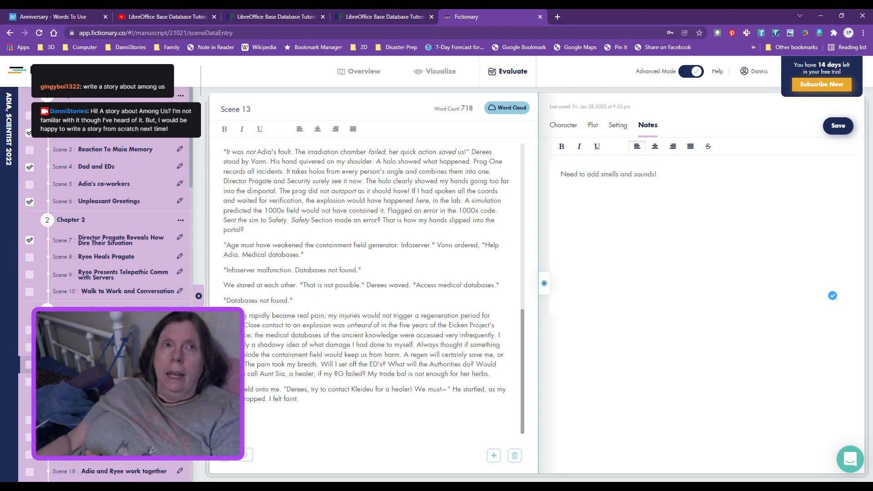
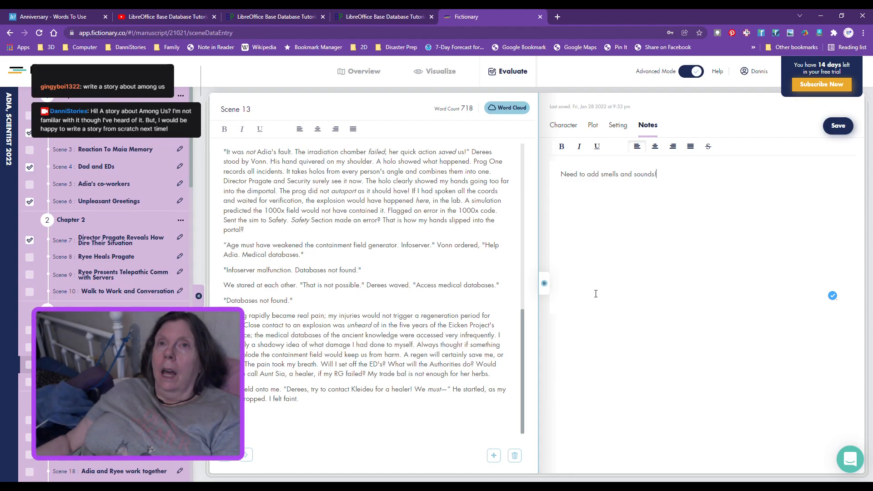
# - Show the character elements of Scene 13 and open the Characters per Scene lesson from the View Character List help
pyautogui.click(566, 129)
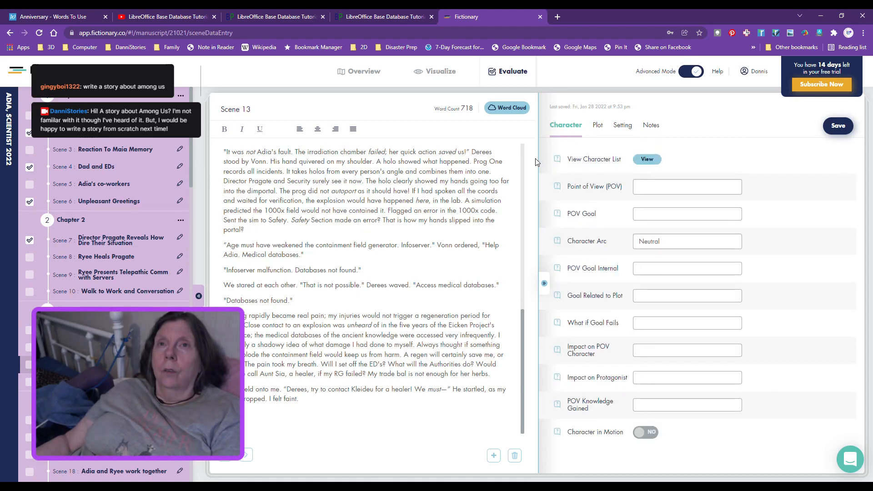
pyautogui.click(562, 160)
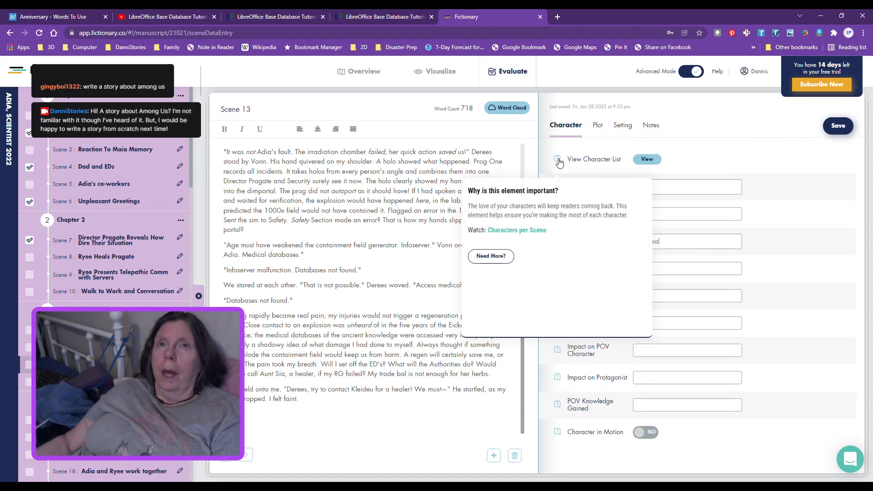
pyautogui.click(518, 232)
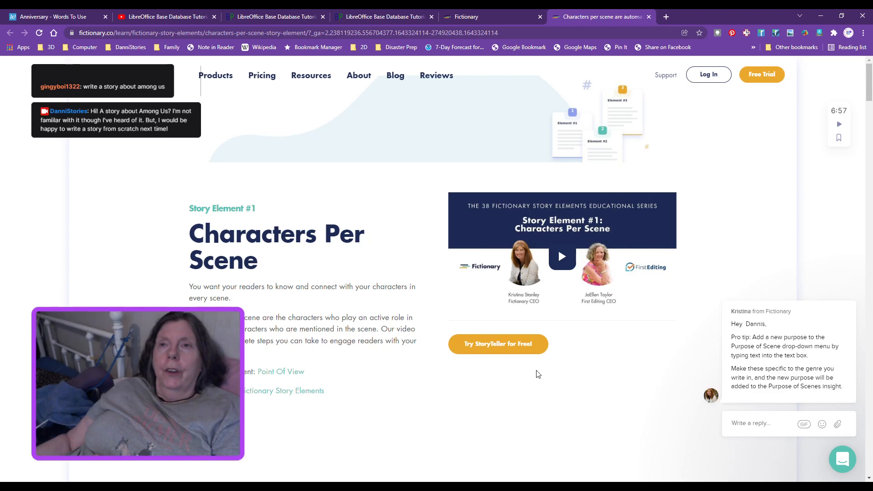
pyautogui.moveTo(809, 325)
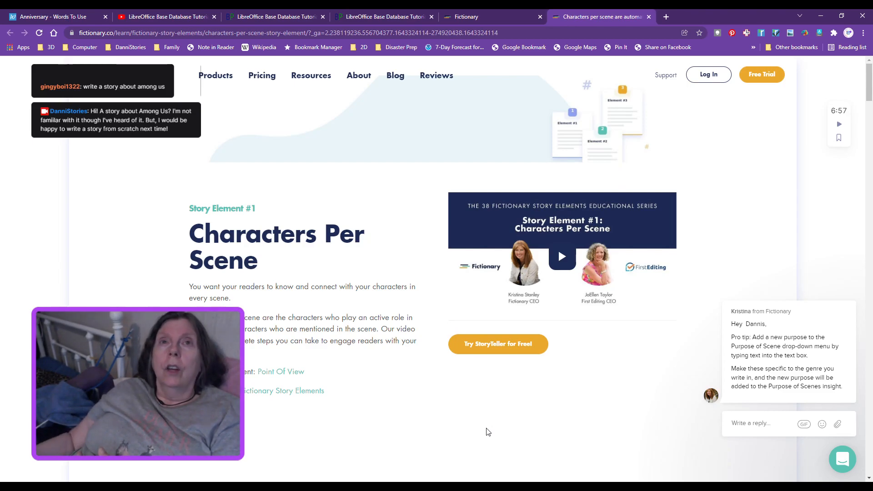
# - Review the StoryTeller pricing plan on the Fictionary website and close the page
pyautogui.moveTo(260, 85)
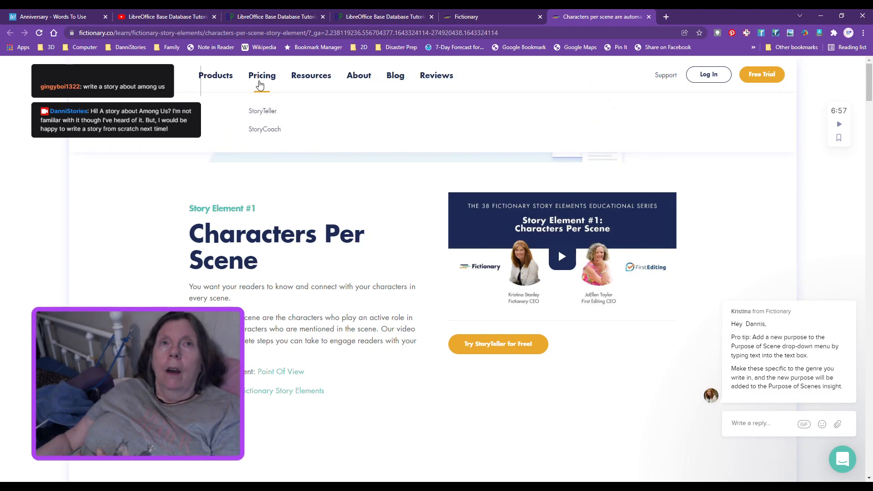
pyautogui.click(262, 113)
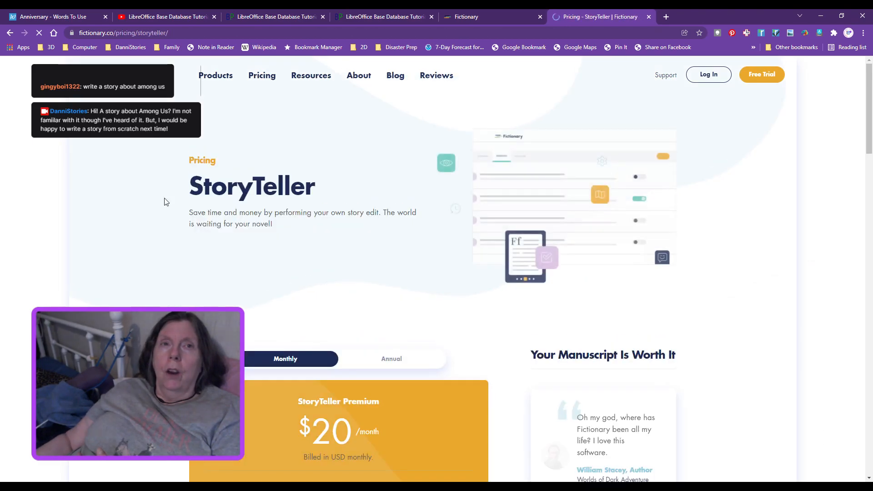
pyautogui.scroll(-2, 428, 403)
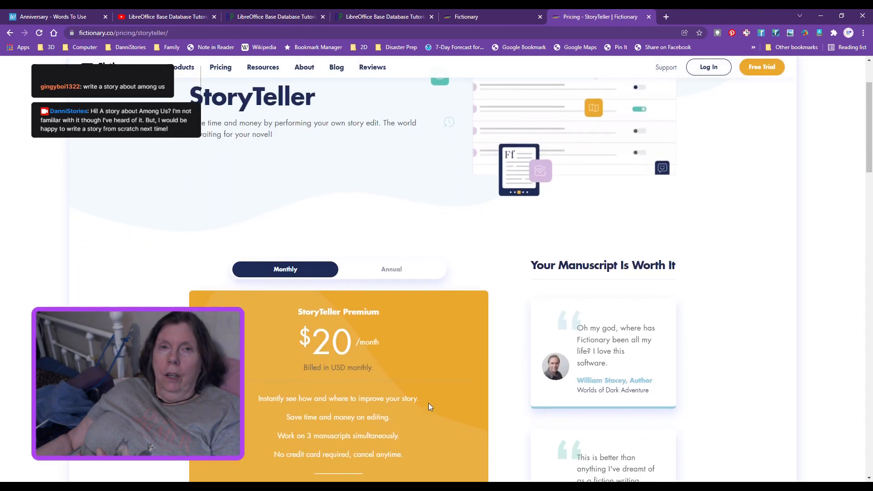
pyautogui.scroll(-2, 428, 403)
pyautogui.scroll(-2, 417, 271)
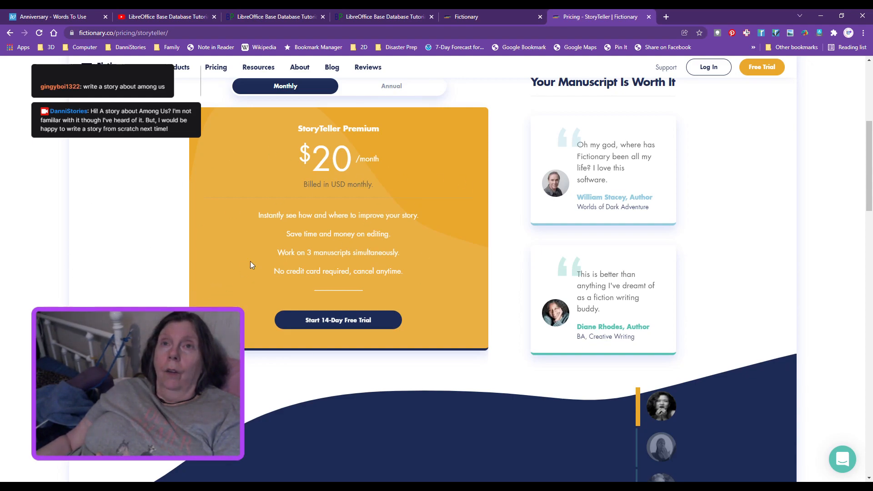
pyautogui.scroll(4, 340, 187)
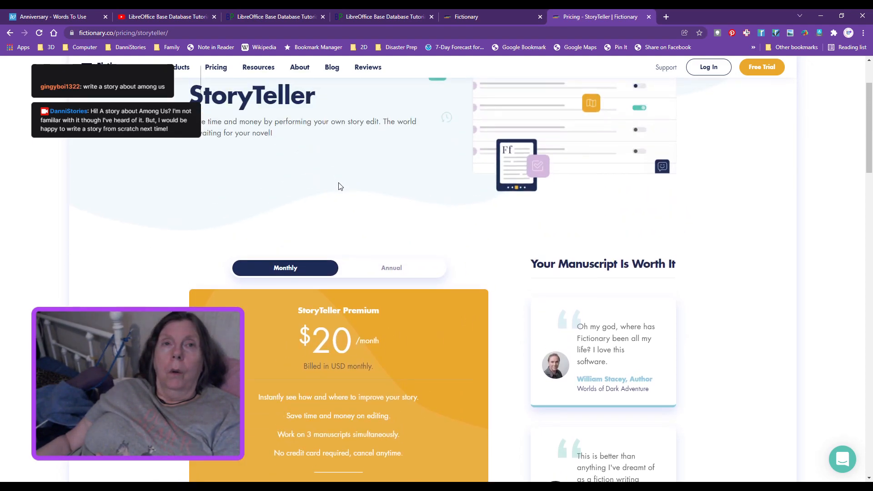
pyautogui.scroll(2, 341, 200)
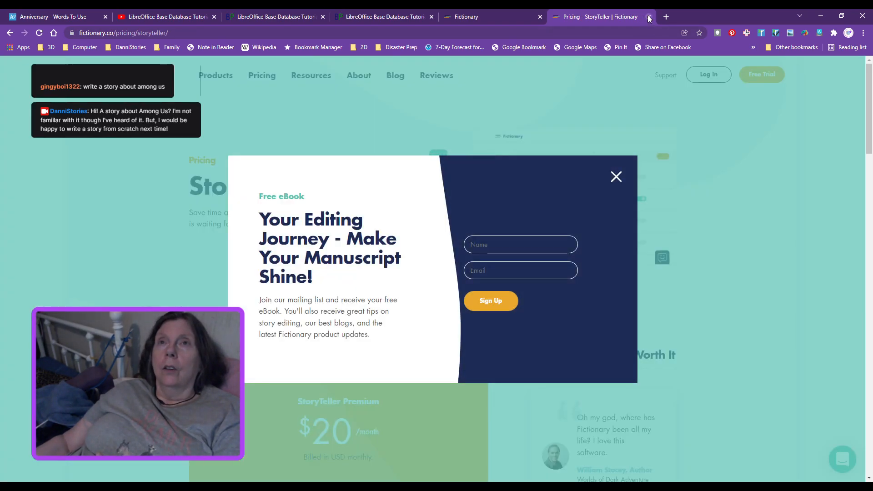
pyautogui.click(649, 17)
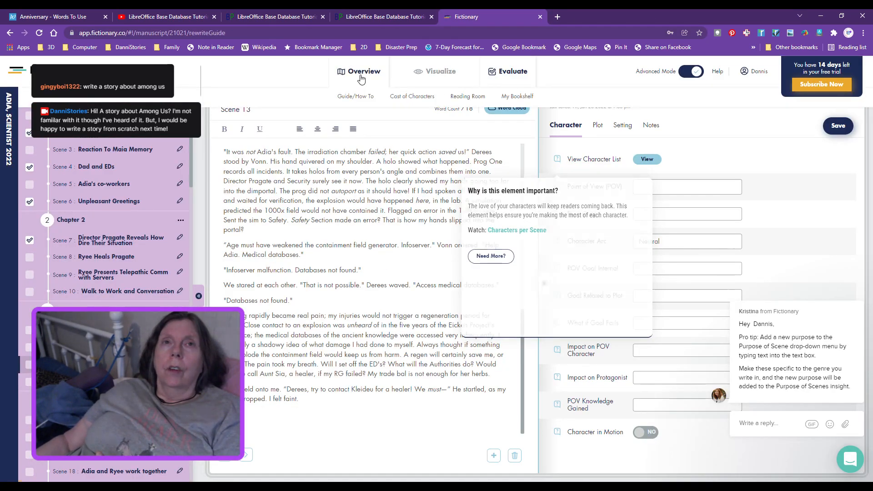
# - Review the manuscript's Story Arc, Word Count per Scene, Scenes per Chapter, Story Map and Your Progress reports
pyautogui.click(361, 76)
pyautogui.click(222, 236)
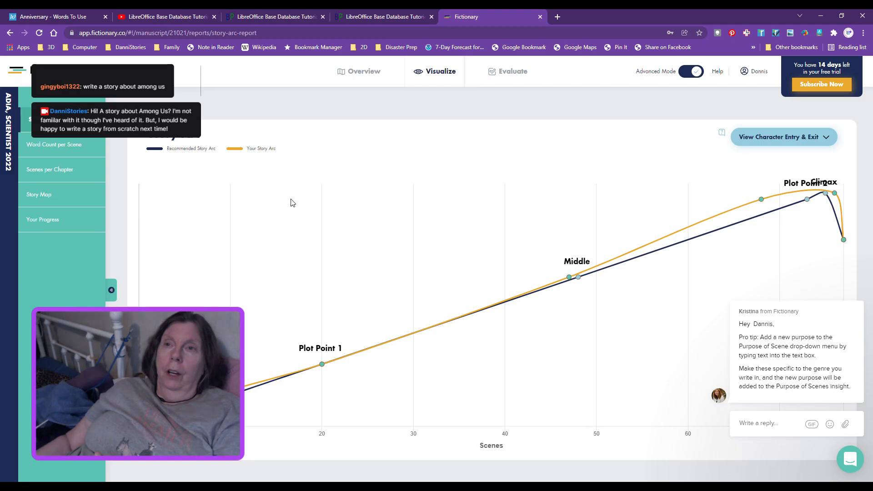
pyautogui.click(90, 154)
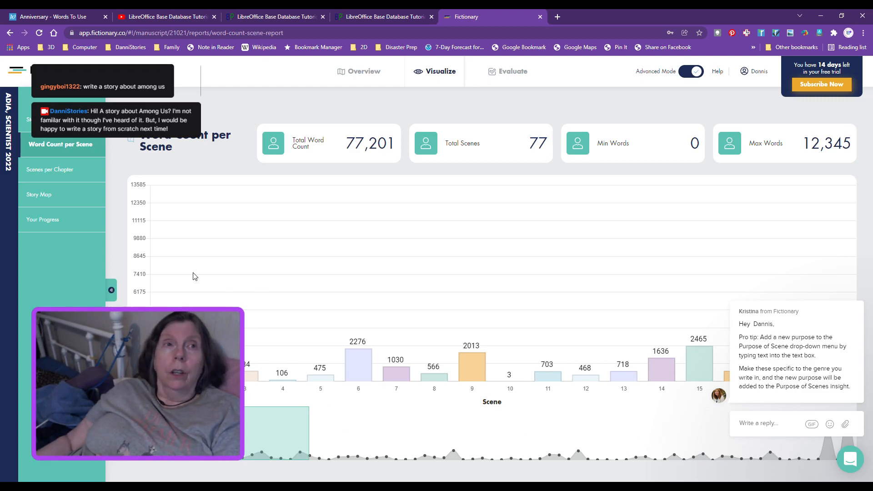
pyautogui.click(83, 180)
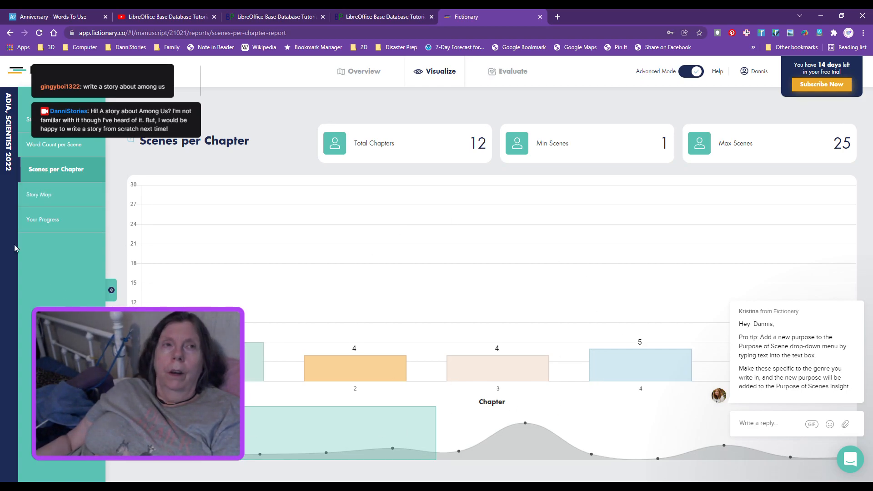
pyautogui.click(43, 194)
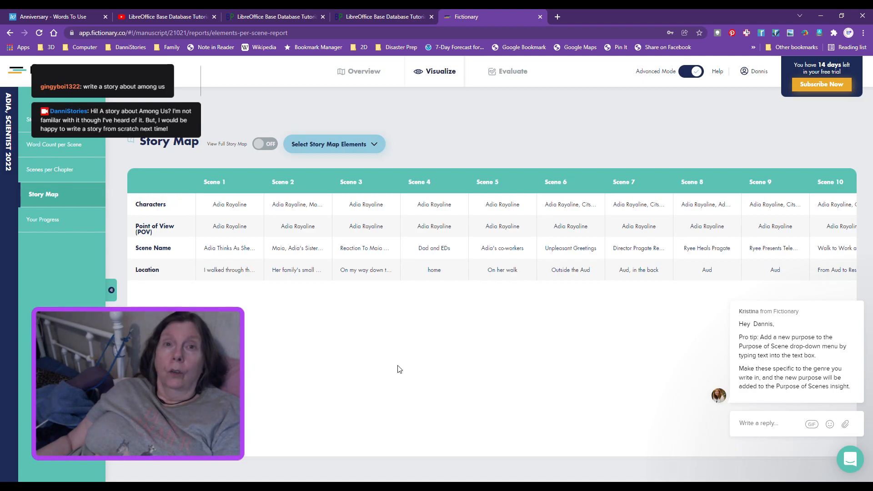
pyautogui.click(75, 231)
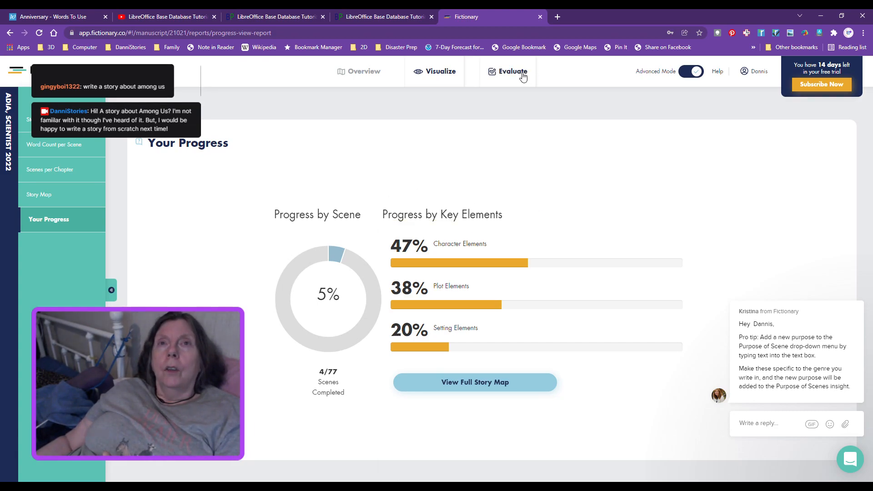
# - Return to evaluating Scene 13 and open the POV Character lesson from the Point of View help
pyautogui.click(513, 71)
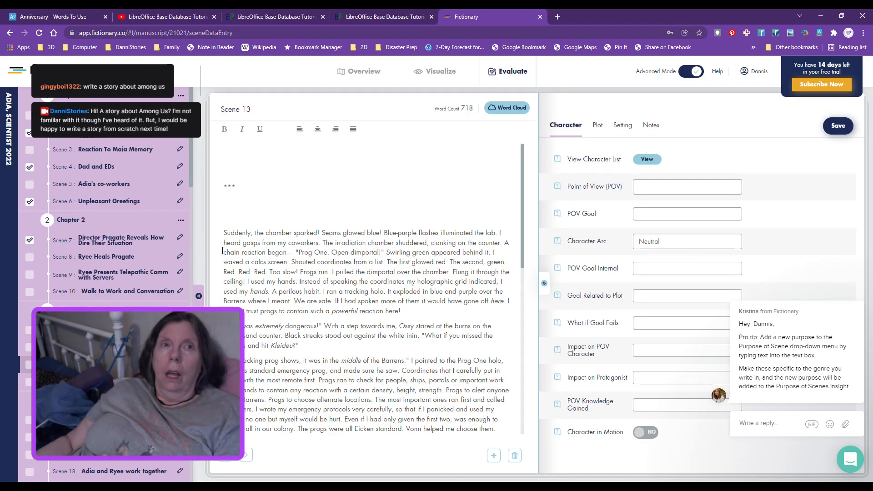
pyautogui.scroll(-6, 341, 280)
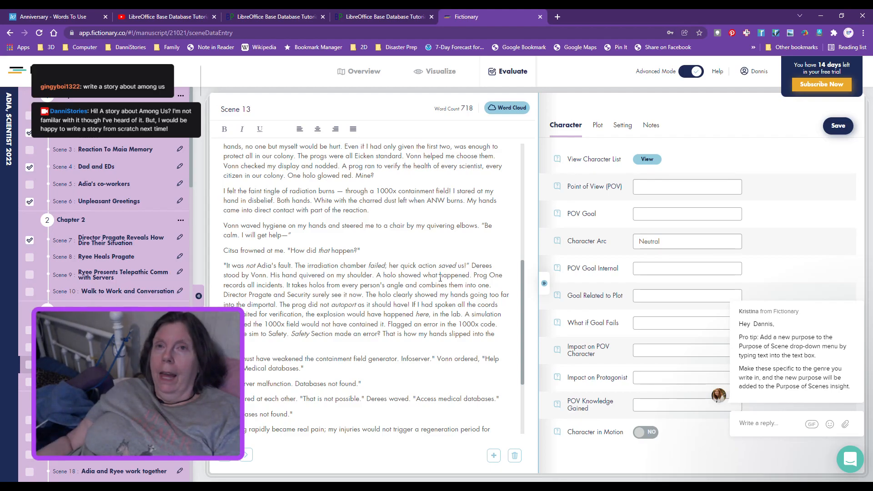
pyautogui.click(557, 187)
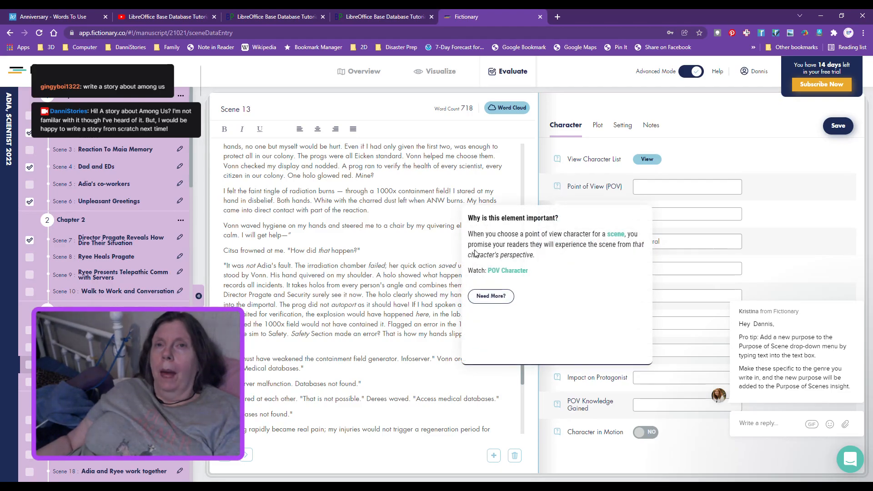
pyautogui.click(507, 272)
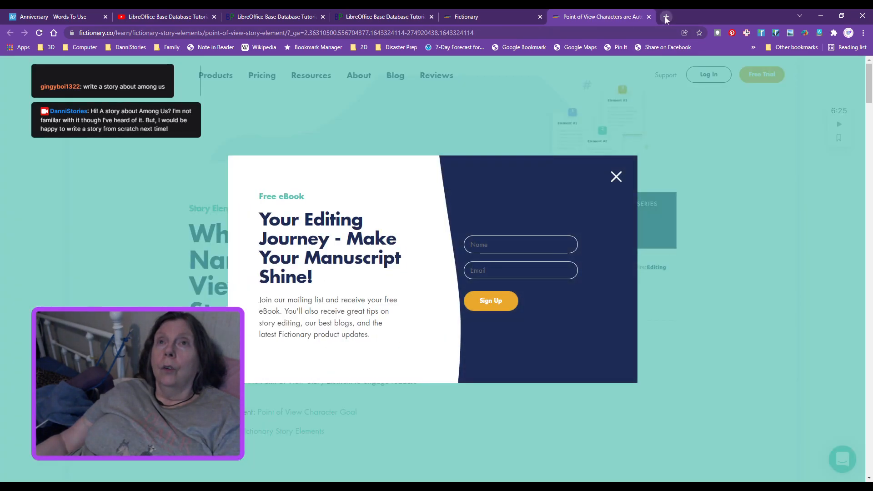
# - Search YouTube for "fictionary" in a new browser tab, look through the results and open the Fictionary channel
pyautogui.click(666, 18)
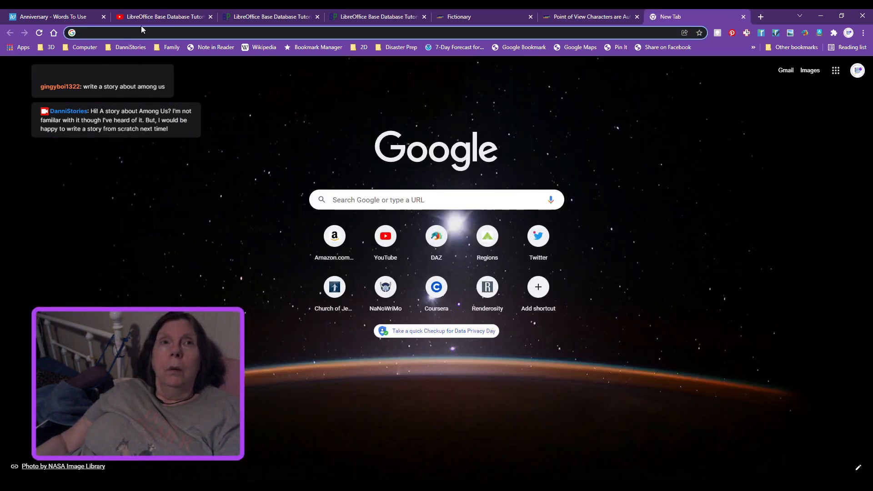
pyautogui.click(380, 237)
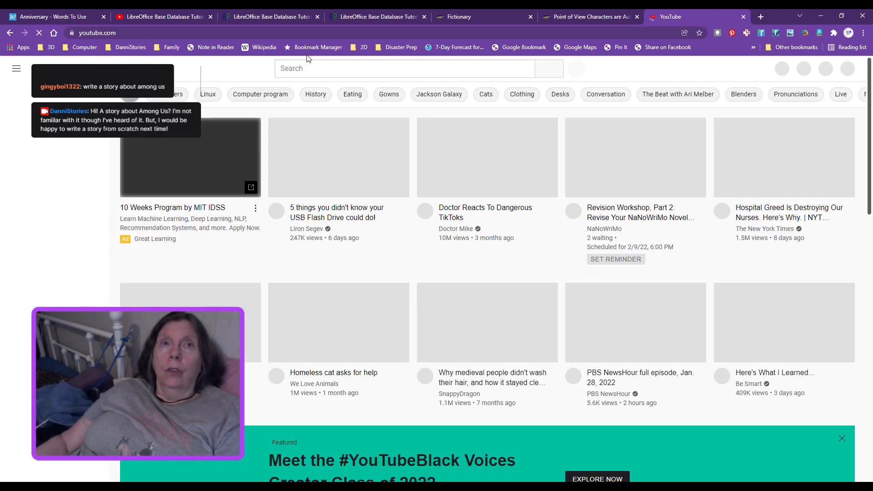
pyautogui.click(337, 68)
pyautogui.write('fictionary')
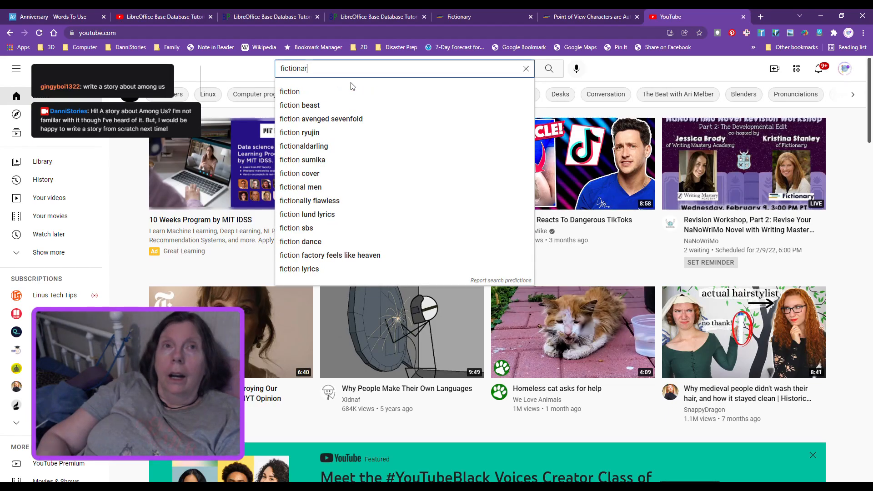
pyautogui.press('Return')
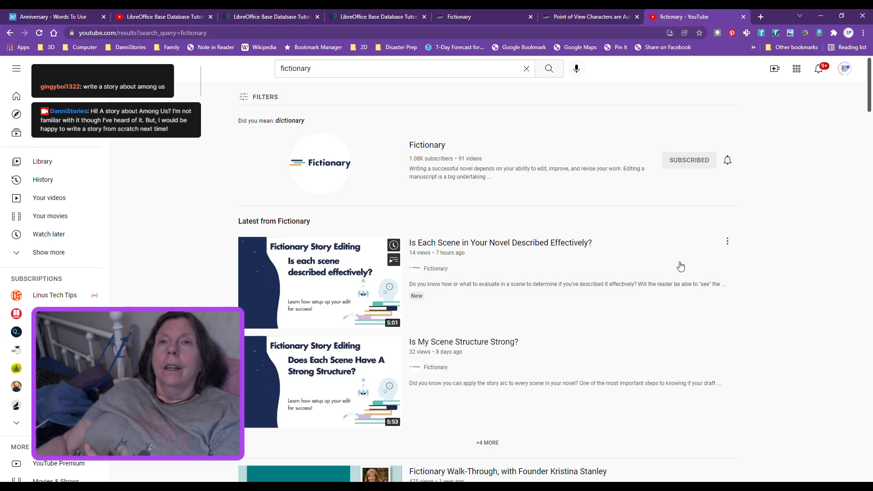
pyautogui.scroll(-1, 681, 269)
pyautogui.scroll(-1, 681, 269)
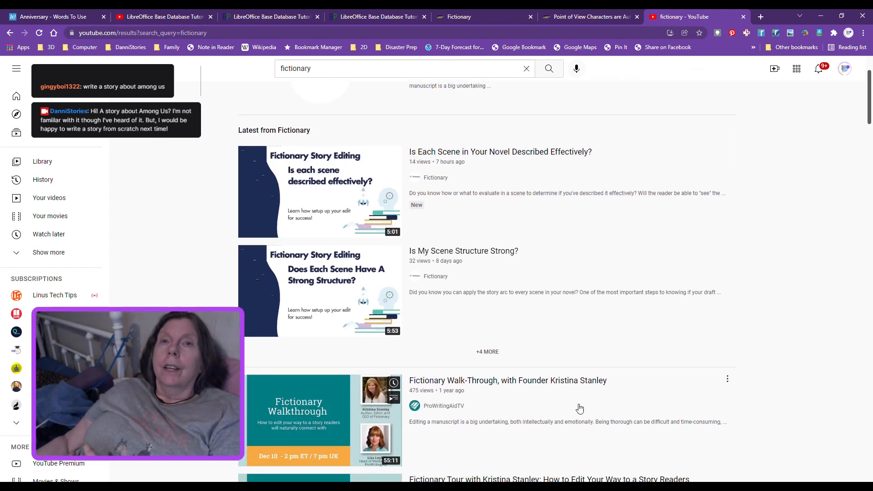
pyautogui.scroll(-6, 728, 314)
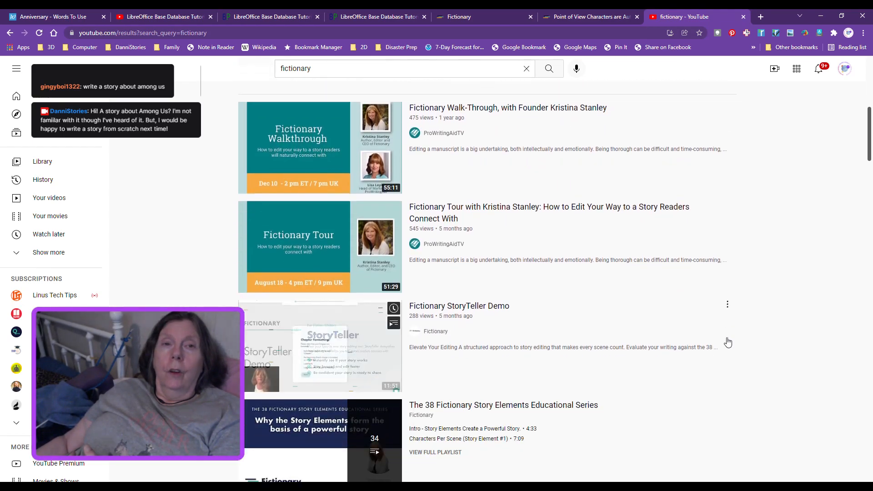
pyautogui.scroll(6, 733, 346)
pyautogui.scroll(2, 738, 358)
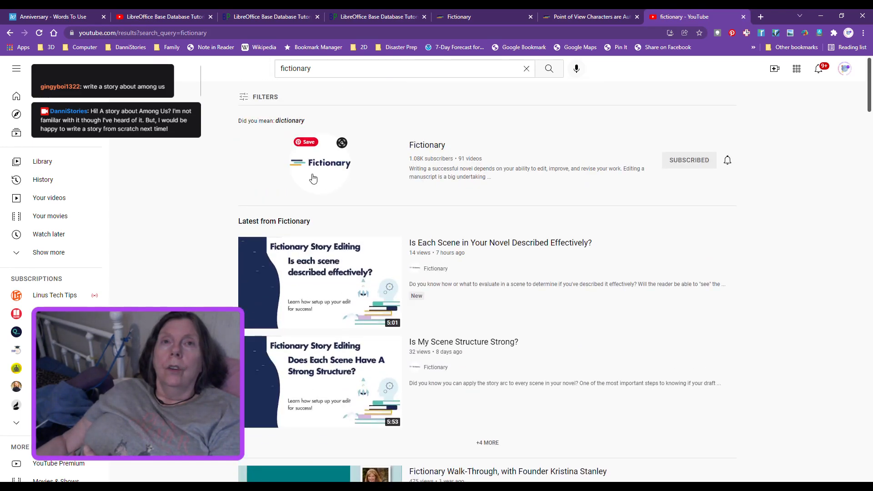
pyautogui.click(434, 146)
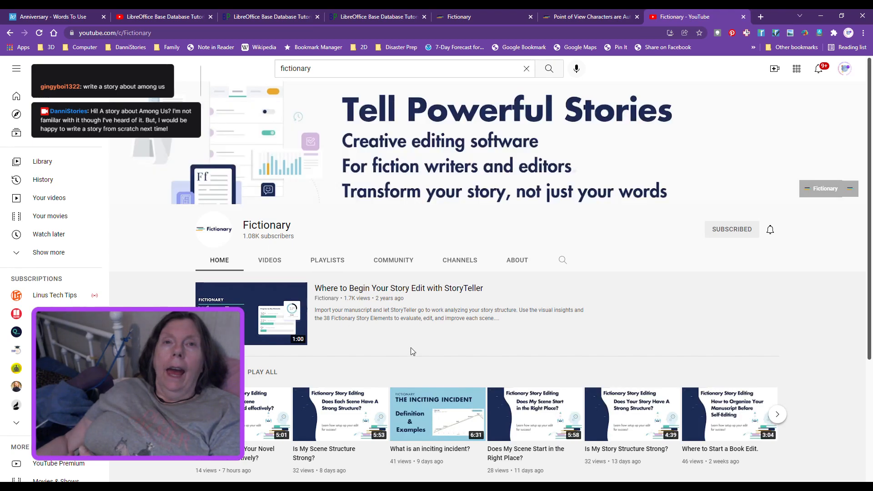
# - Open the 38 Fictionary Story Elements Educational Series from the channel's playlists, then close YouTube and dismiss the lesson page's free eBook offer
pyautogui.scroll(-3, 773, 346)
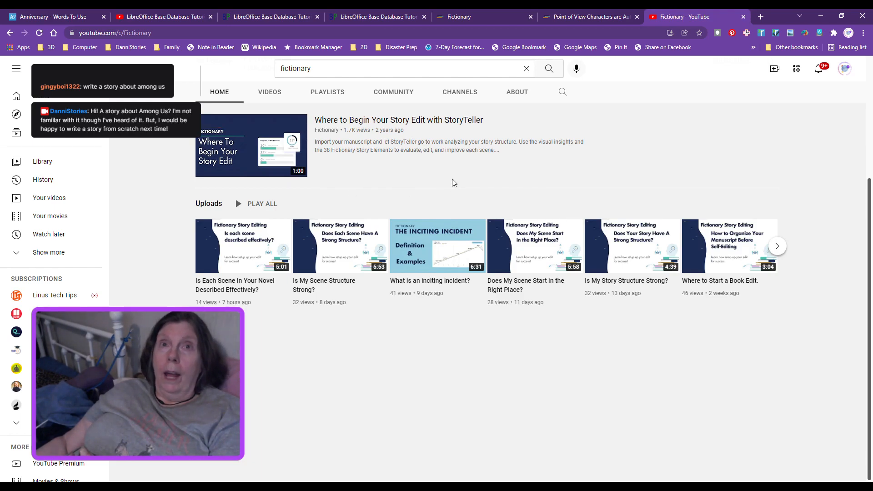
pyautogui.click(318, 92)
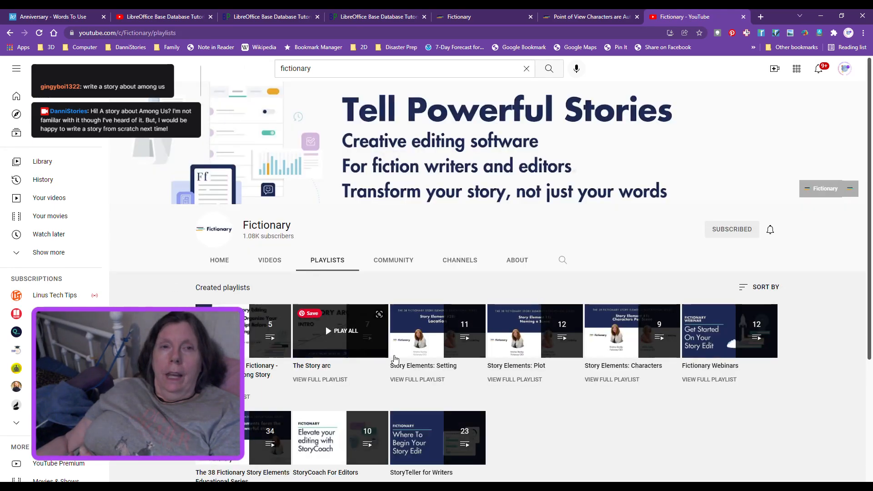
pyautogui.scroll(-3, 599, 441)
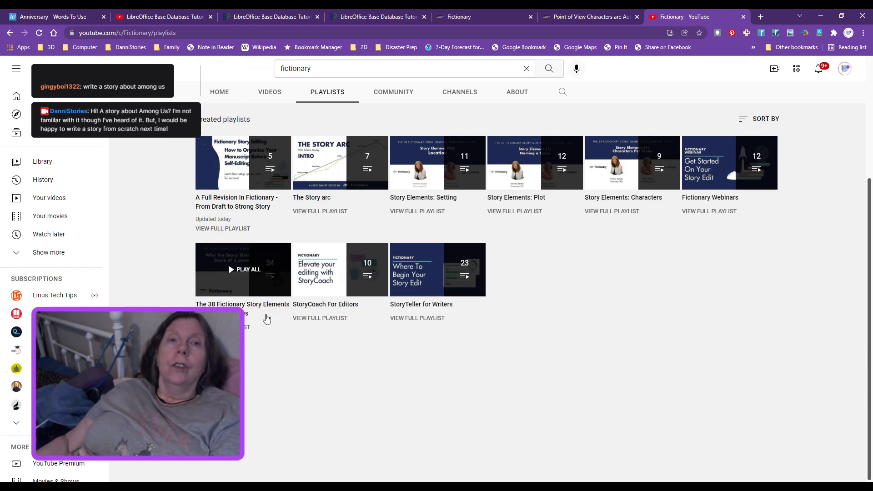
pyautogui.click(251, 318)
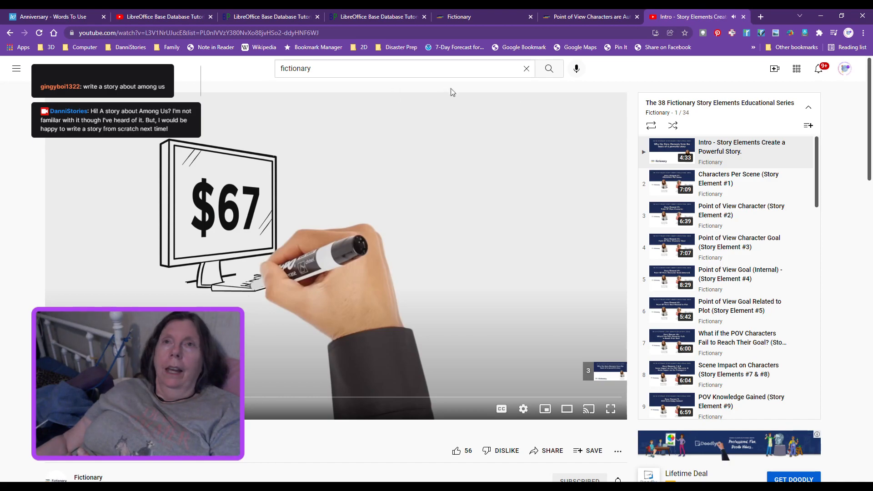
pyautogui.click(744, 17)
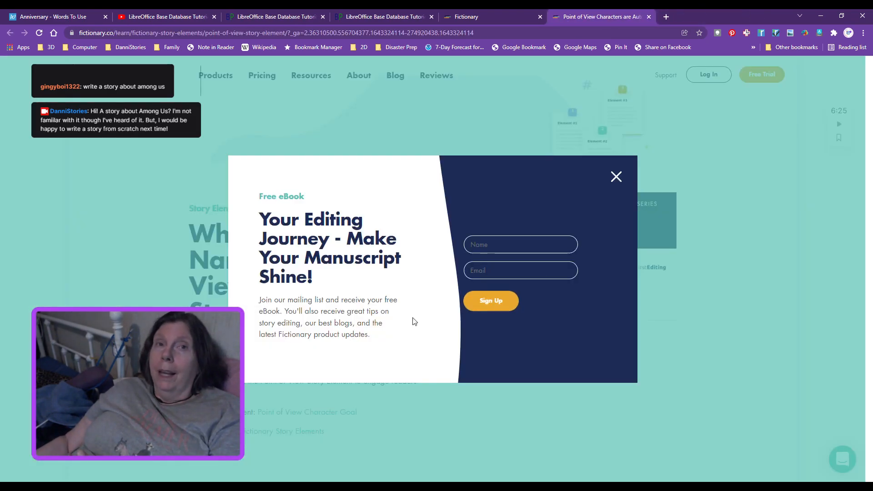
pyautogui.click(618, 177)
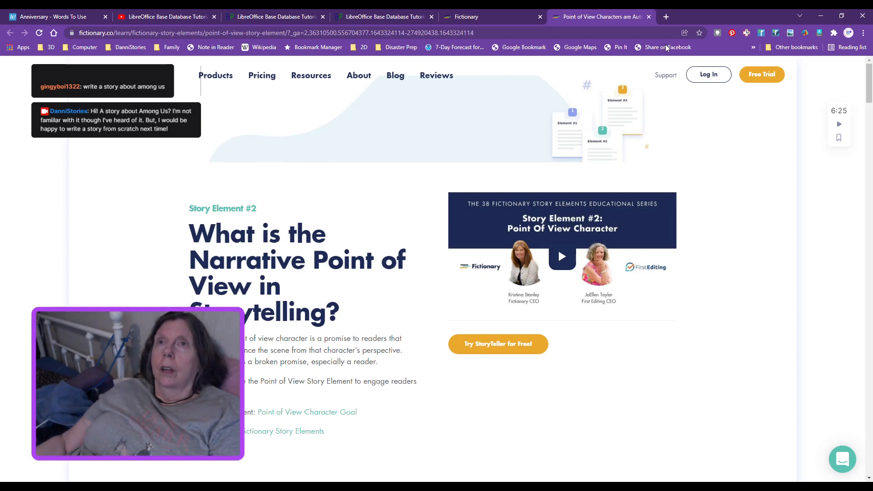
# - Reopen YouTube in a new browser tab, search for "fictionary" again and go back to the Fictionary channel
pyautogui.click(667, 17)
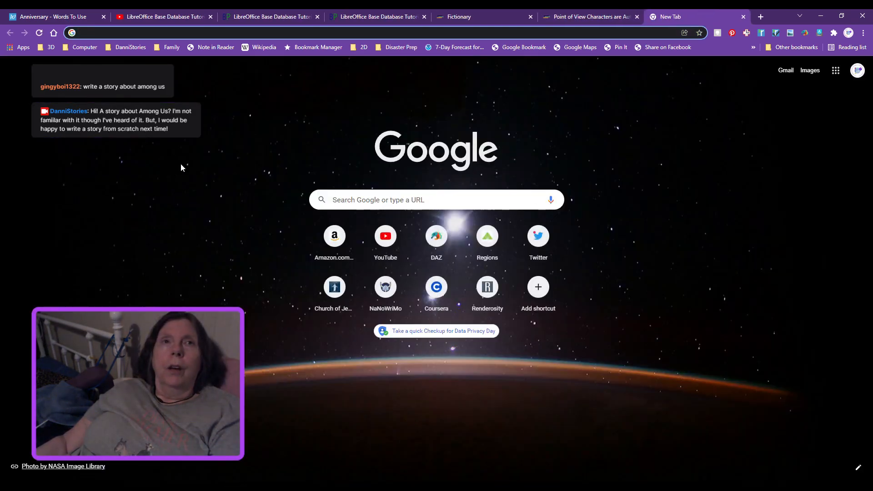
pyautogui.click(378, 244)
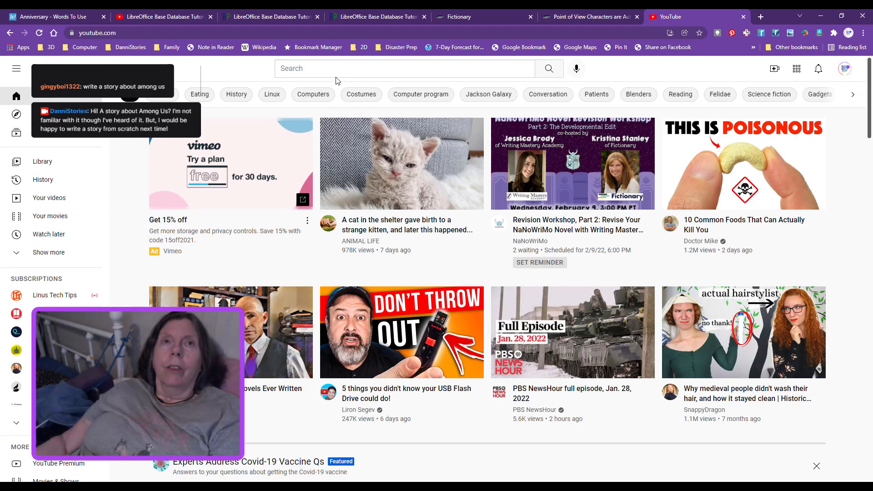
pyautogui.click(332, 68)
pyautogui.write('fic')
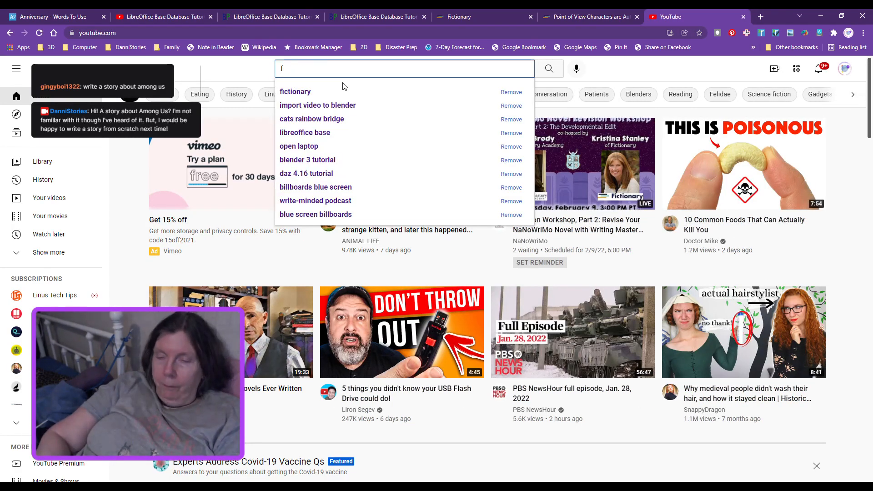
pyautogui.click(304, 93)
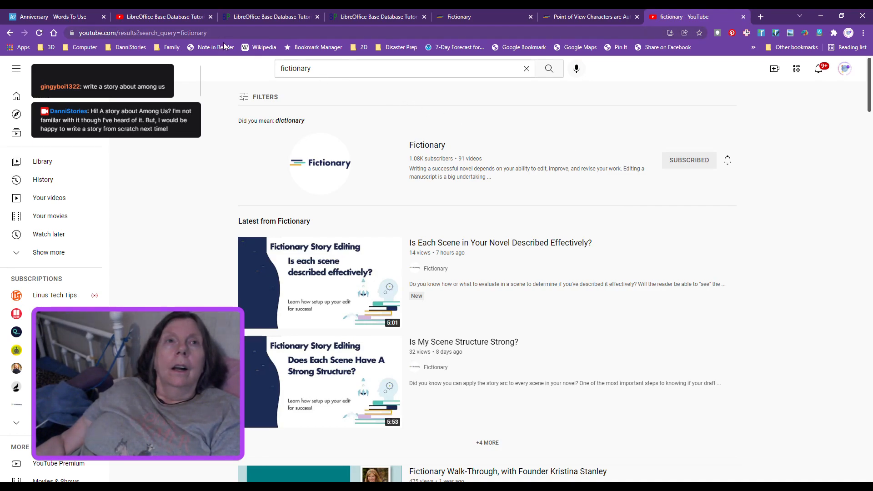
pyautogui.click(341, 141)
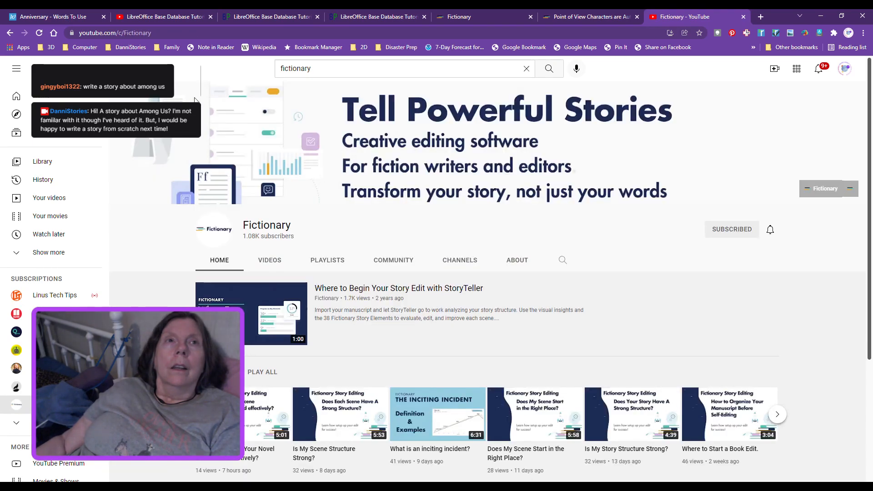
# - Copy the Fictionary YouTube channel's address, share it in the livestream chat and return to the browser
pyautogui.click(158, 33)
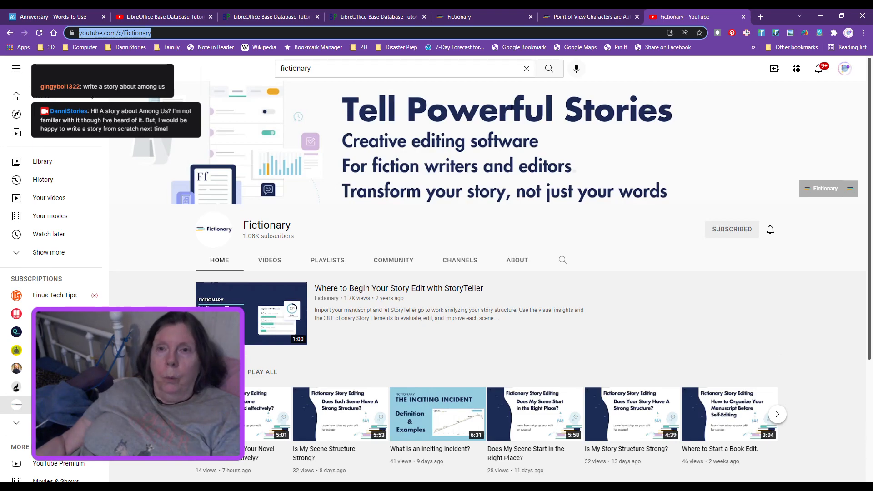
pyautogui.hotkey('alt', 'Tab')
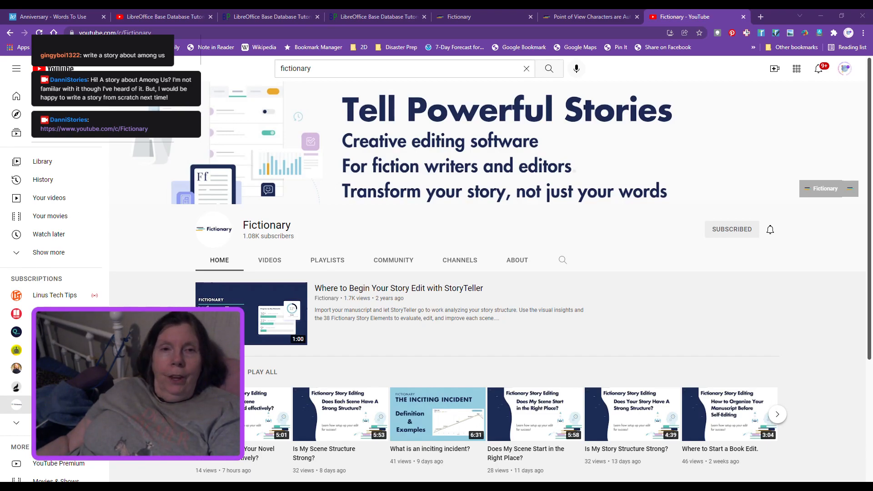
pyautogui.hotkey('ctrl', 'l')
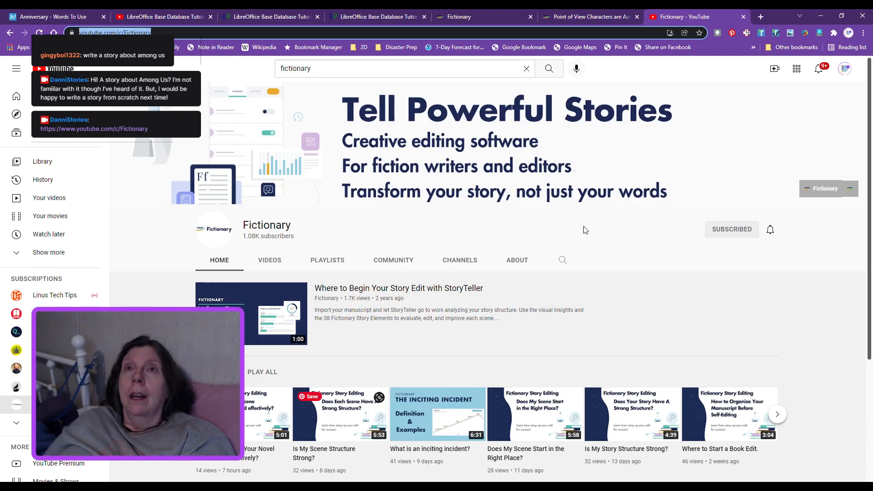
# - Close the point of view lesson and YouTube pages, then dismiss the Point of View help over Scene 13
pyautogui.click(587, 17)
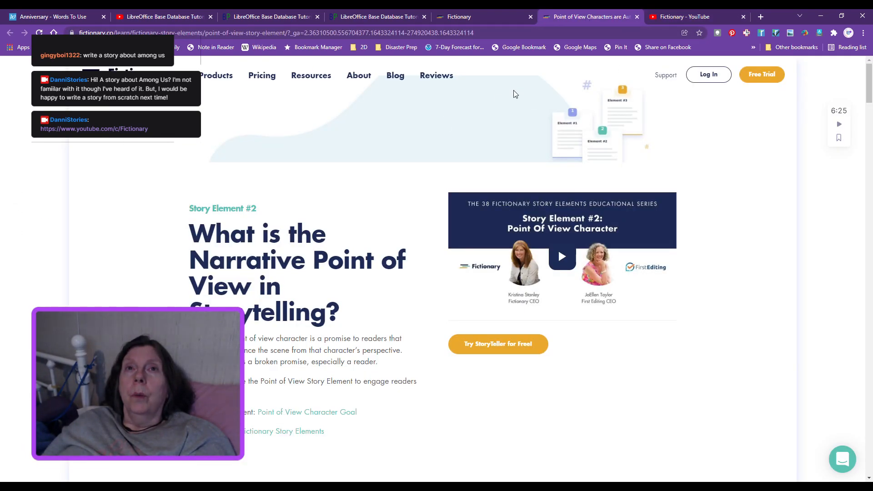
pyautogui.click(637, 17)
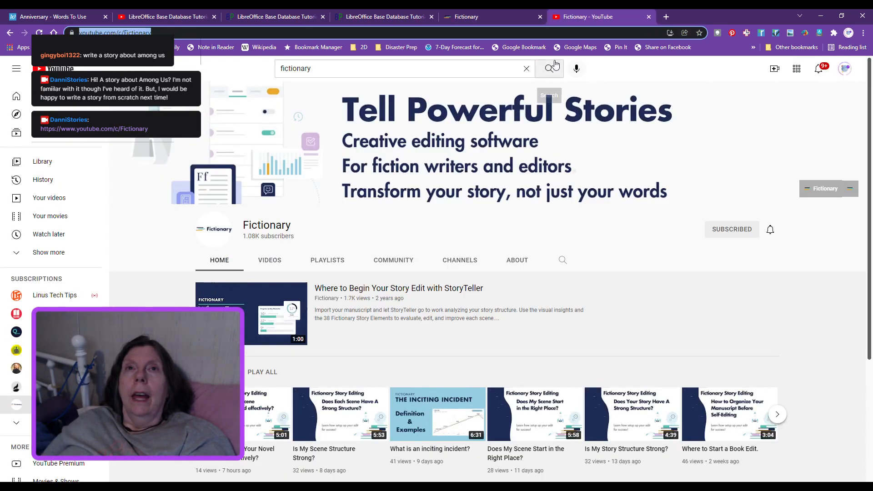
pyautogui.click(649, 17)
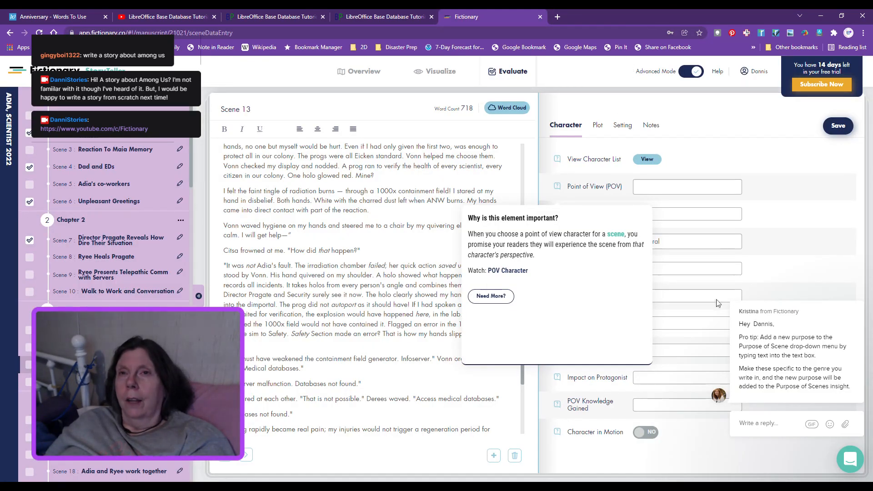
pyautogui.click(797, 204)
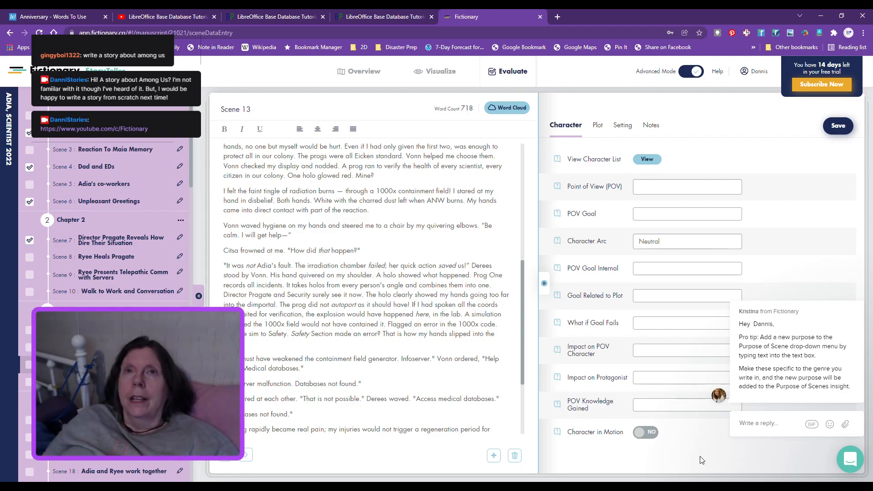
# - Search Google for "SMART goals" in a new browser tab, open Wikipedia's SMART criteria article and read its history and current definitions
pyautogui.click(560, 16)
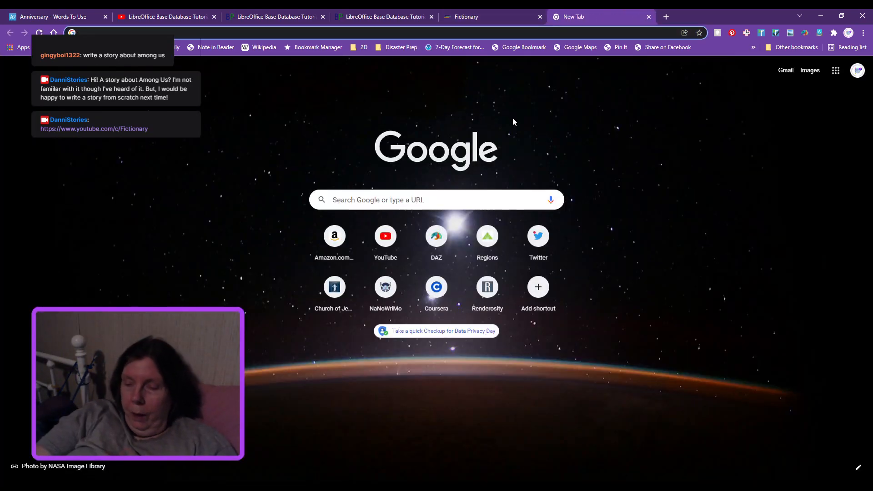
pyautogui.write('SMAR')
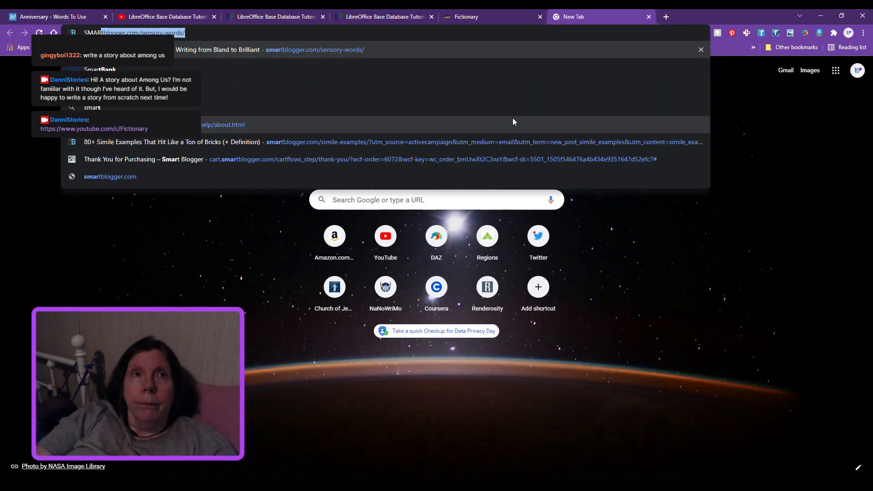
pyautogui.write('T goal')
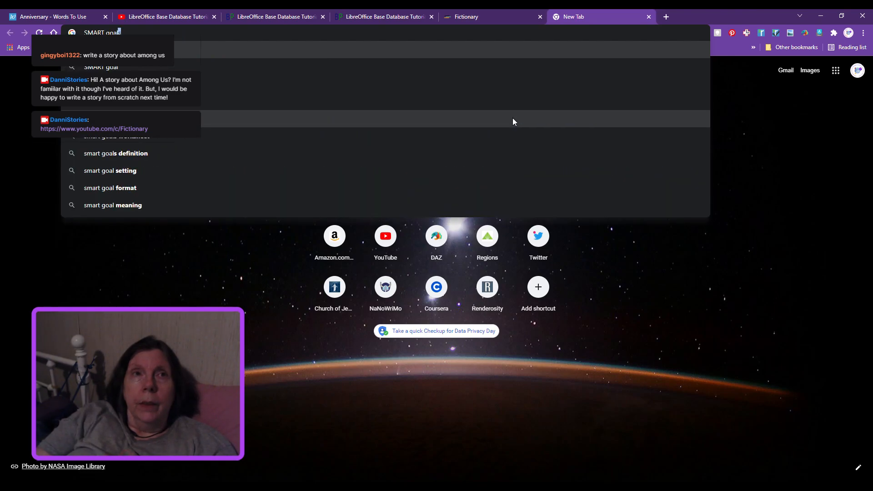
pyautogui.press('Return')
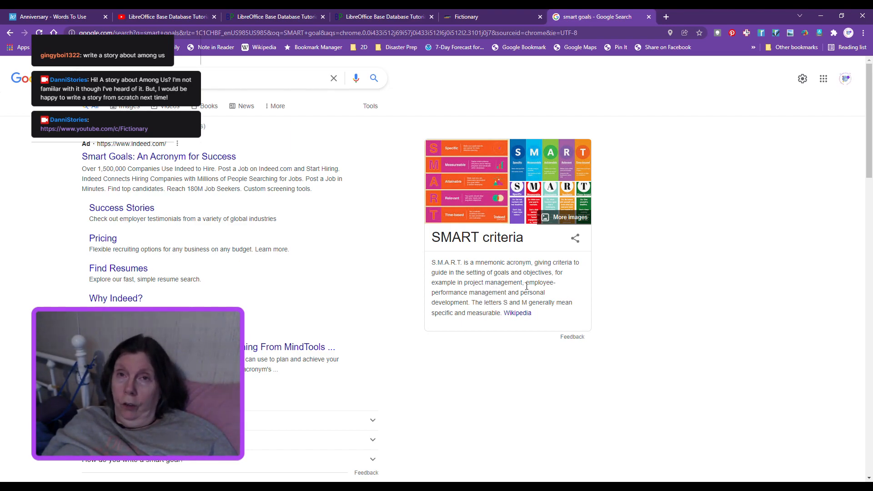
pyautogui.click(518, 314)
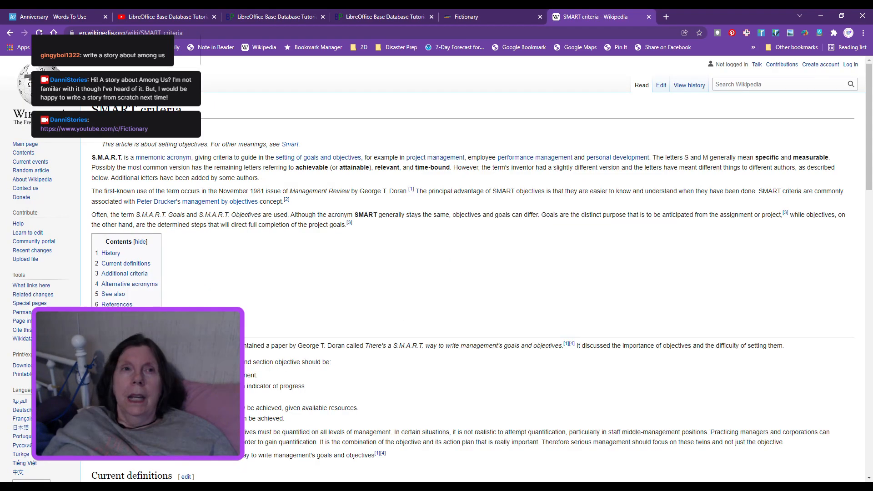
pyautogui.scroll(-4, 292, 272)
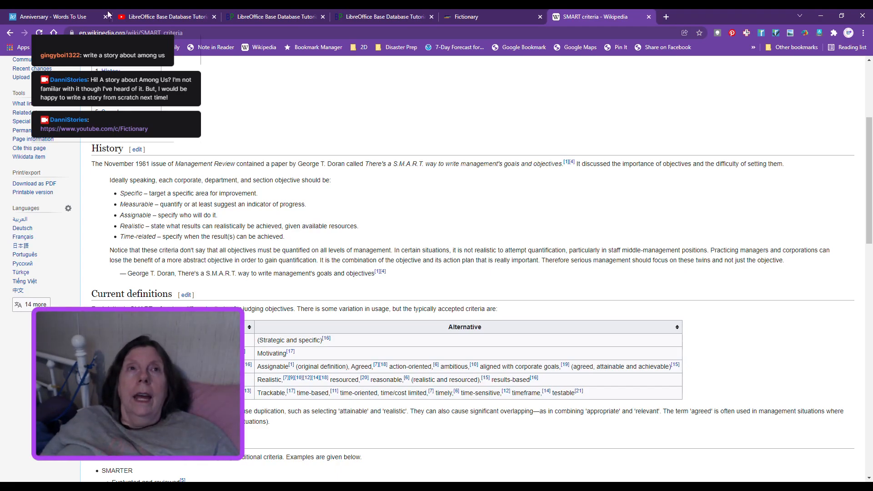
# - Copy the SMART criteria article's address and switch to the livestream chat to share it
pyautogui.click(182, 34)
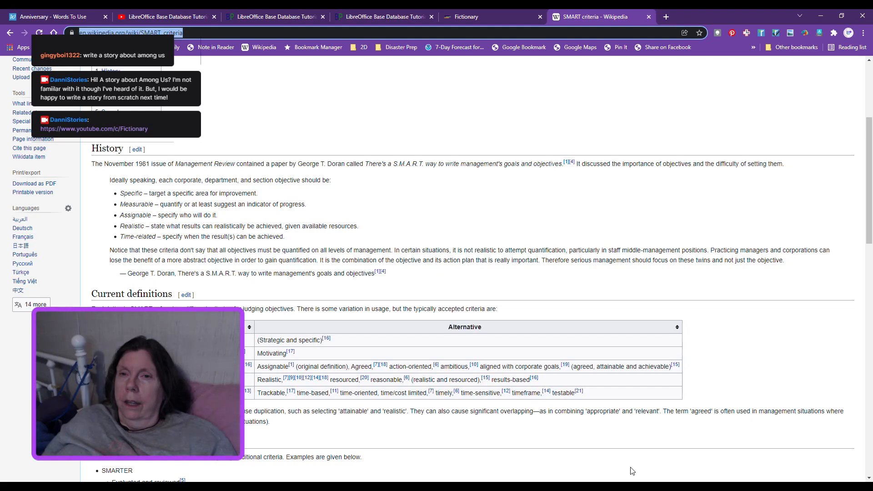
pyautogui.click(641, 489)
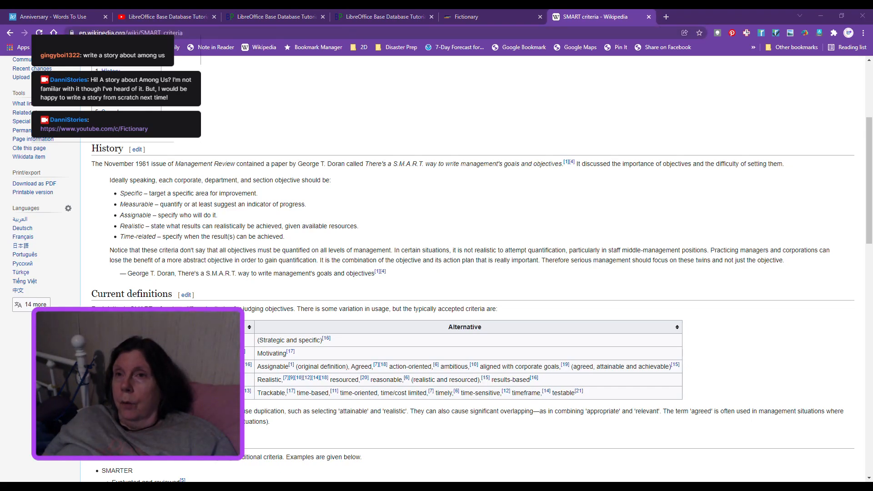